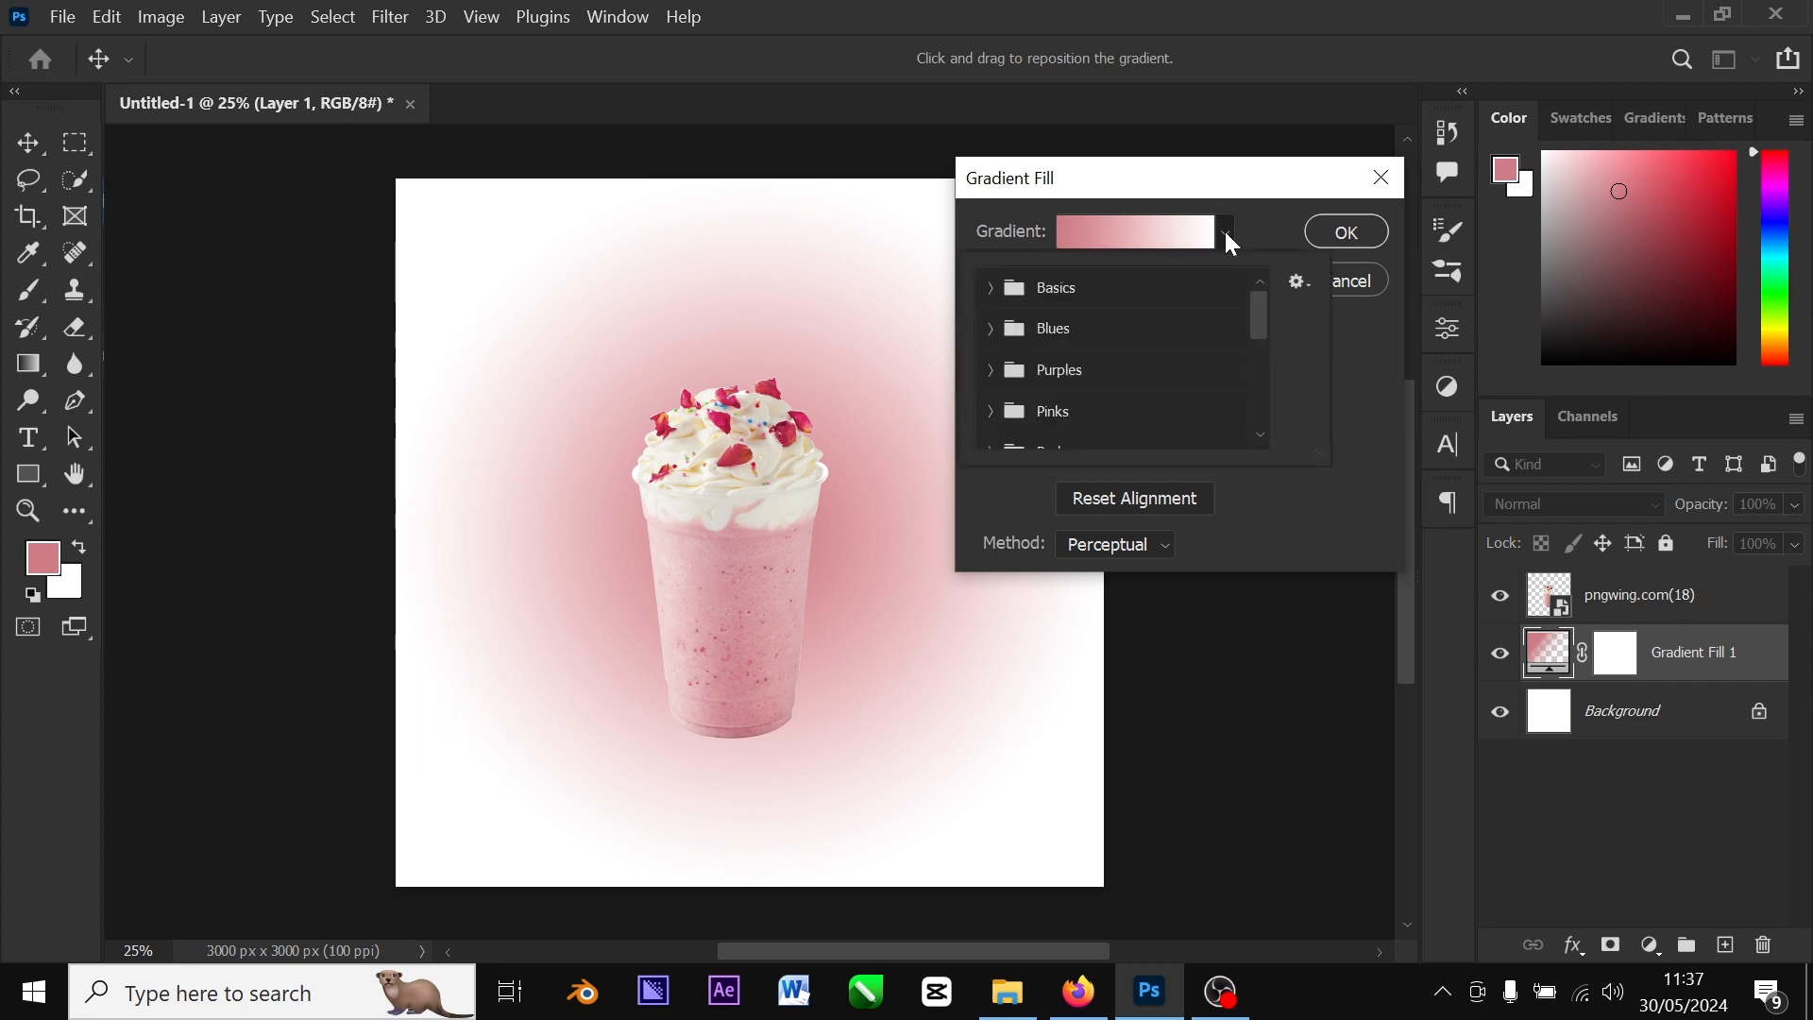
# Recolour the radial gradient fill from the drink's light pink at the start stop to the petals' deep pink at the end stop
pyautogui.click(1215, 230)
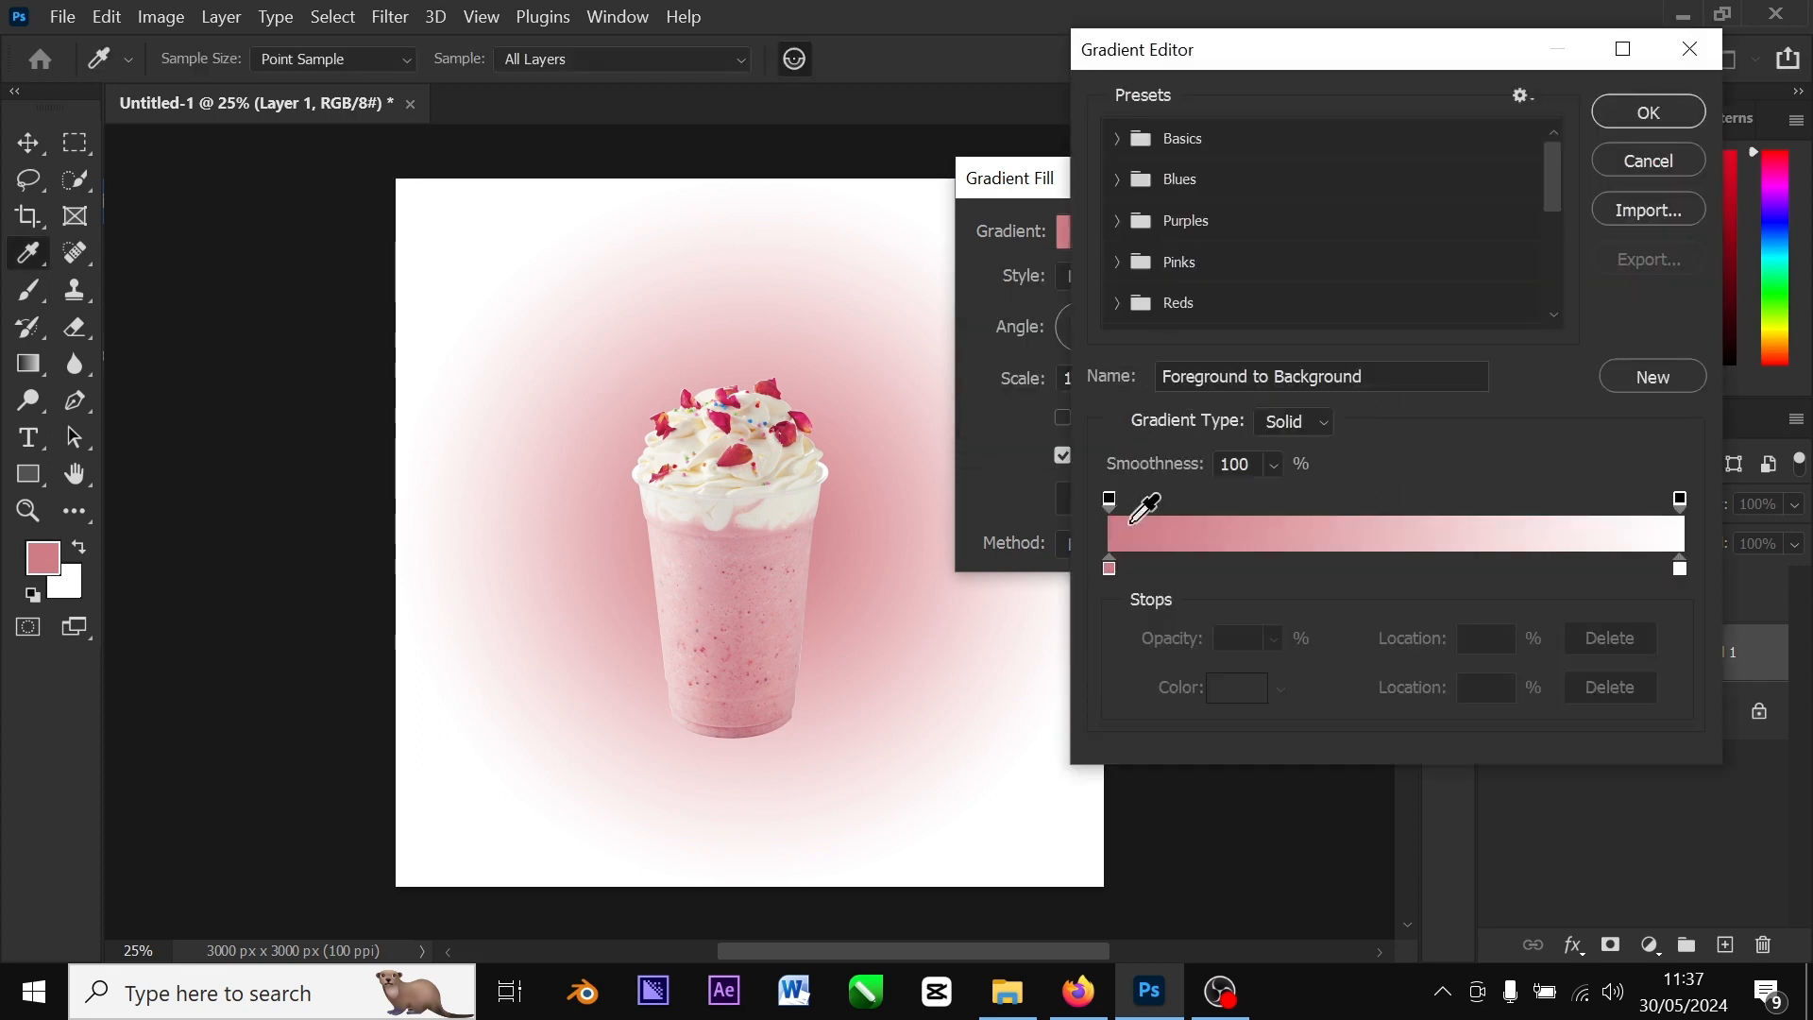
pyautogui.click(1111, 570)
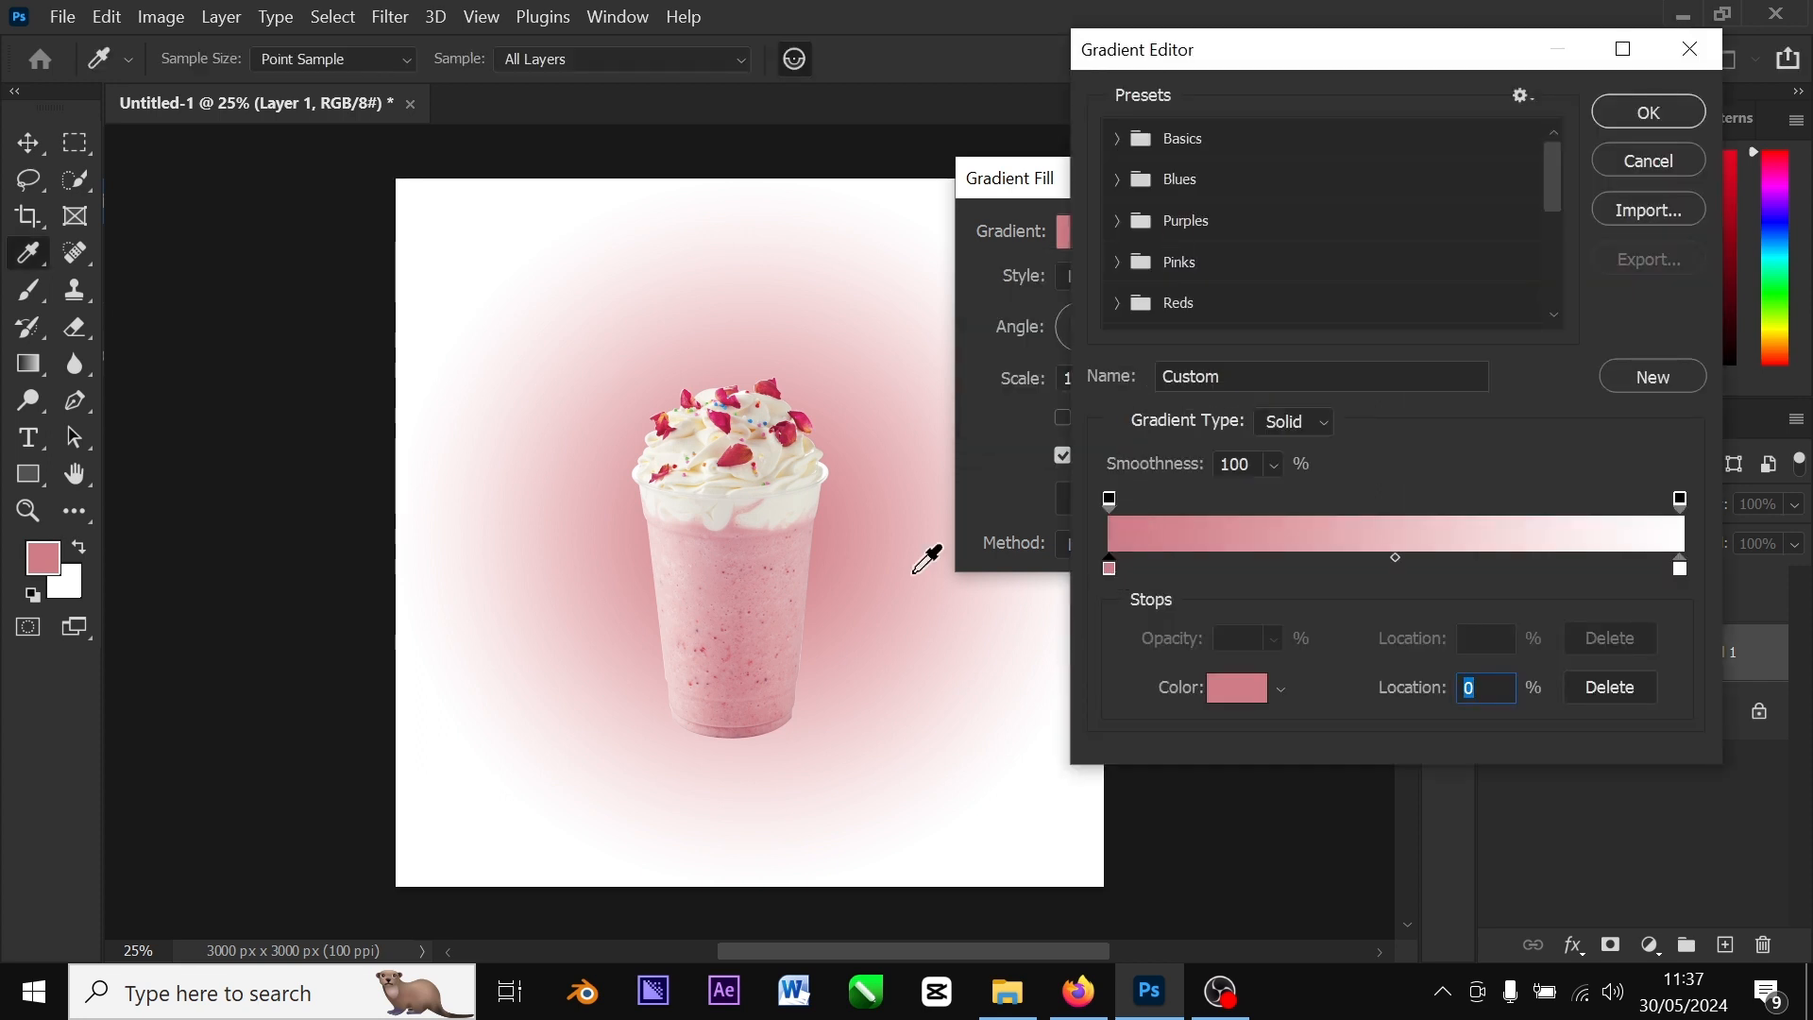
pyautogui.click(761, 585)
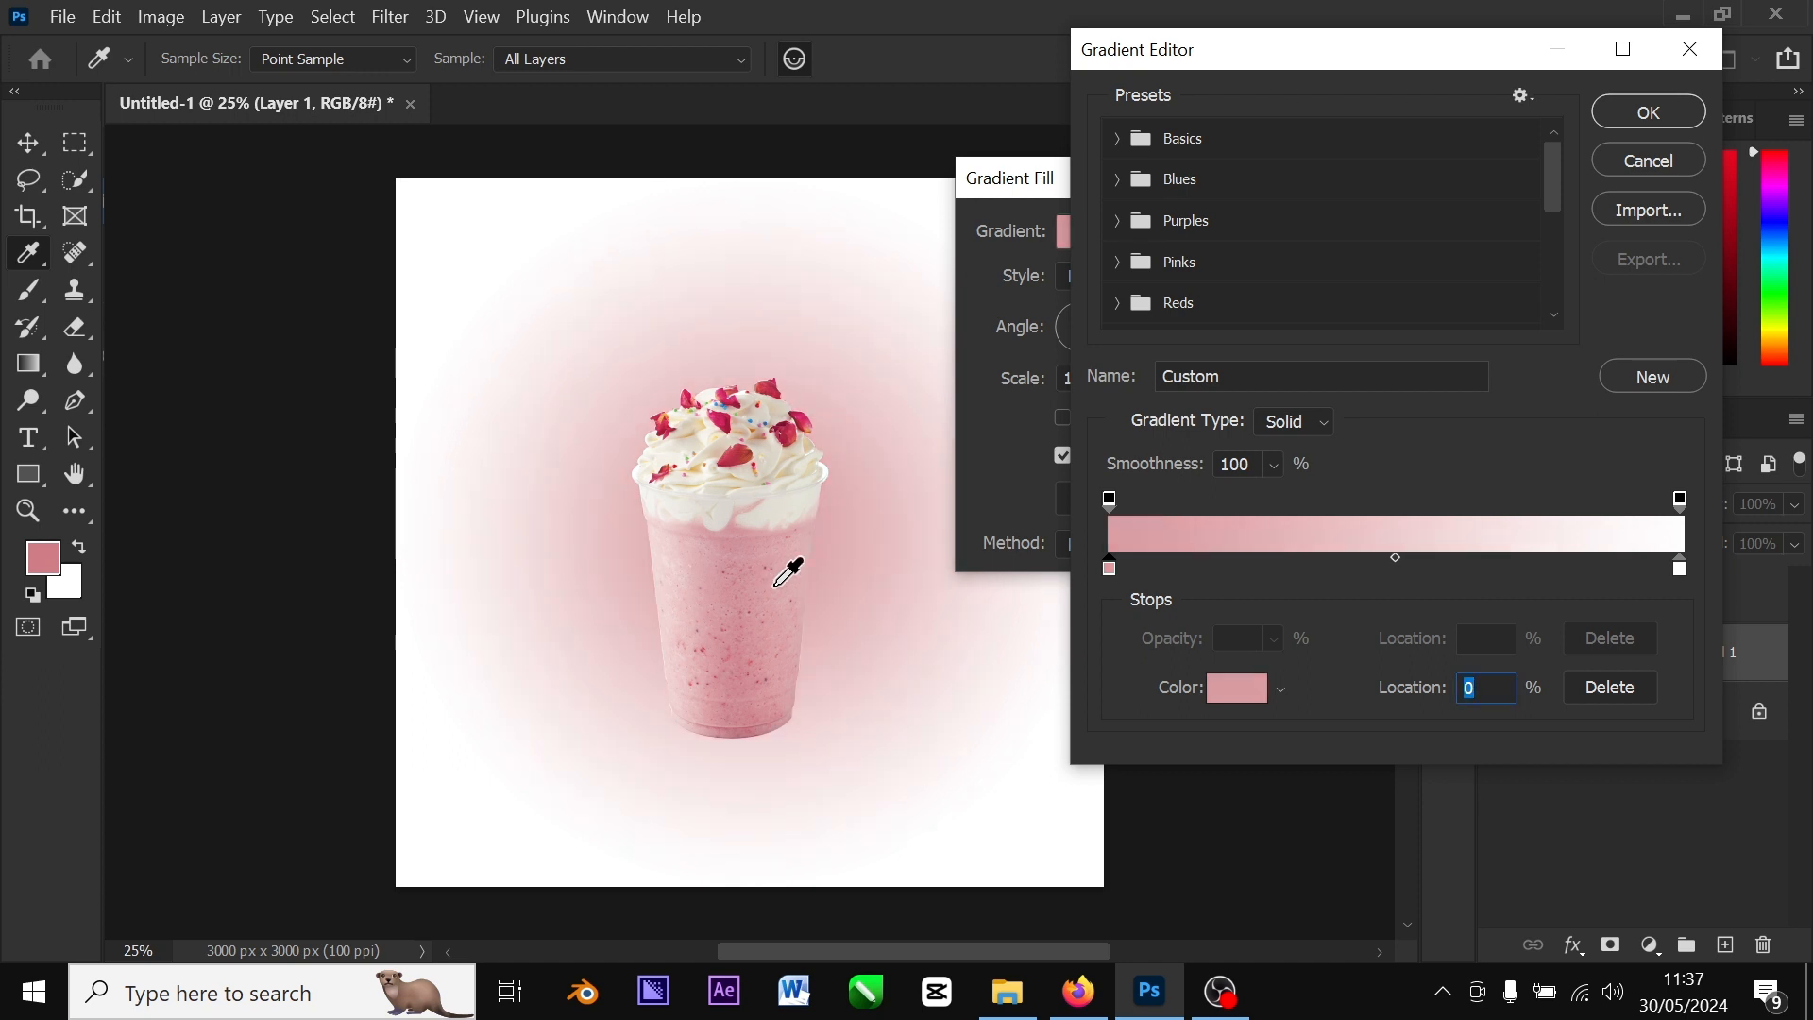
pyautogui.click(1680, 570)
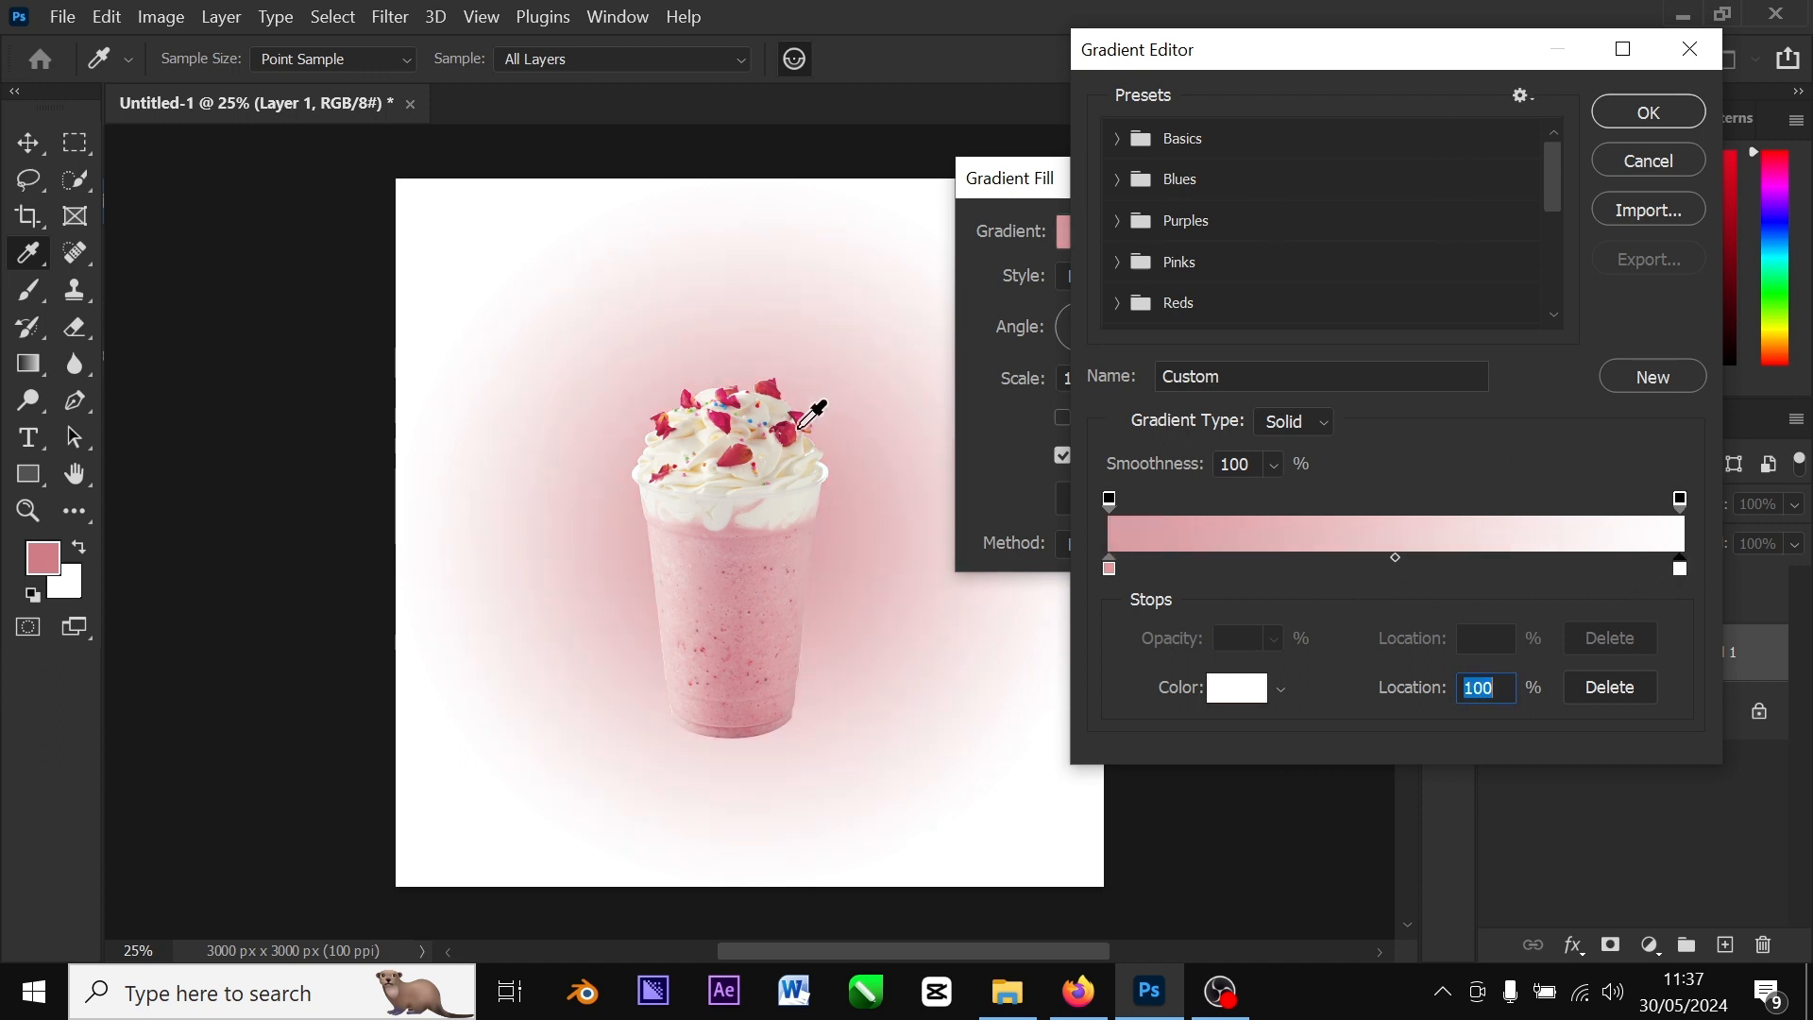
pyautogui.click(790, 433)
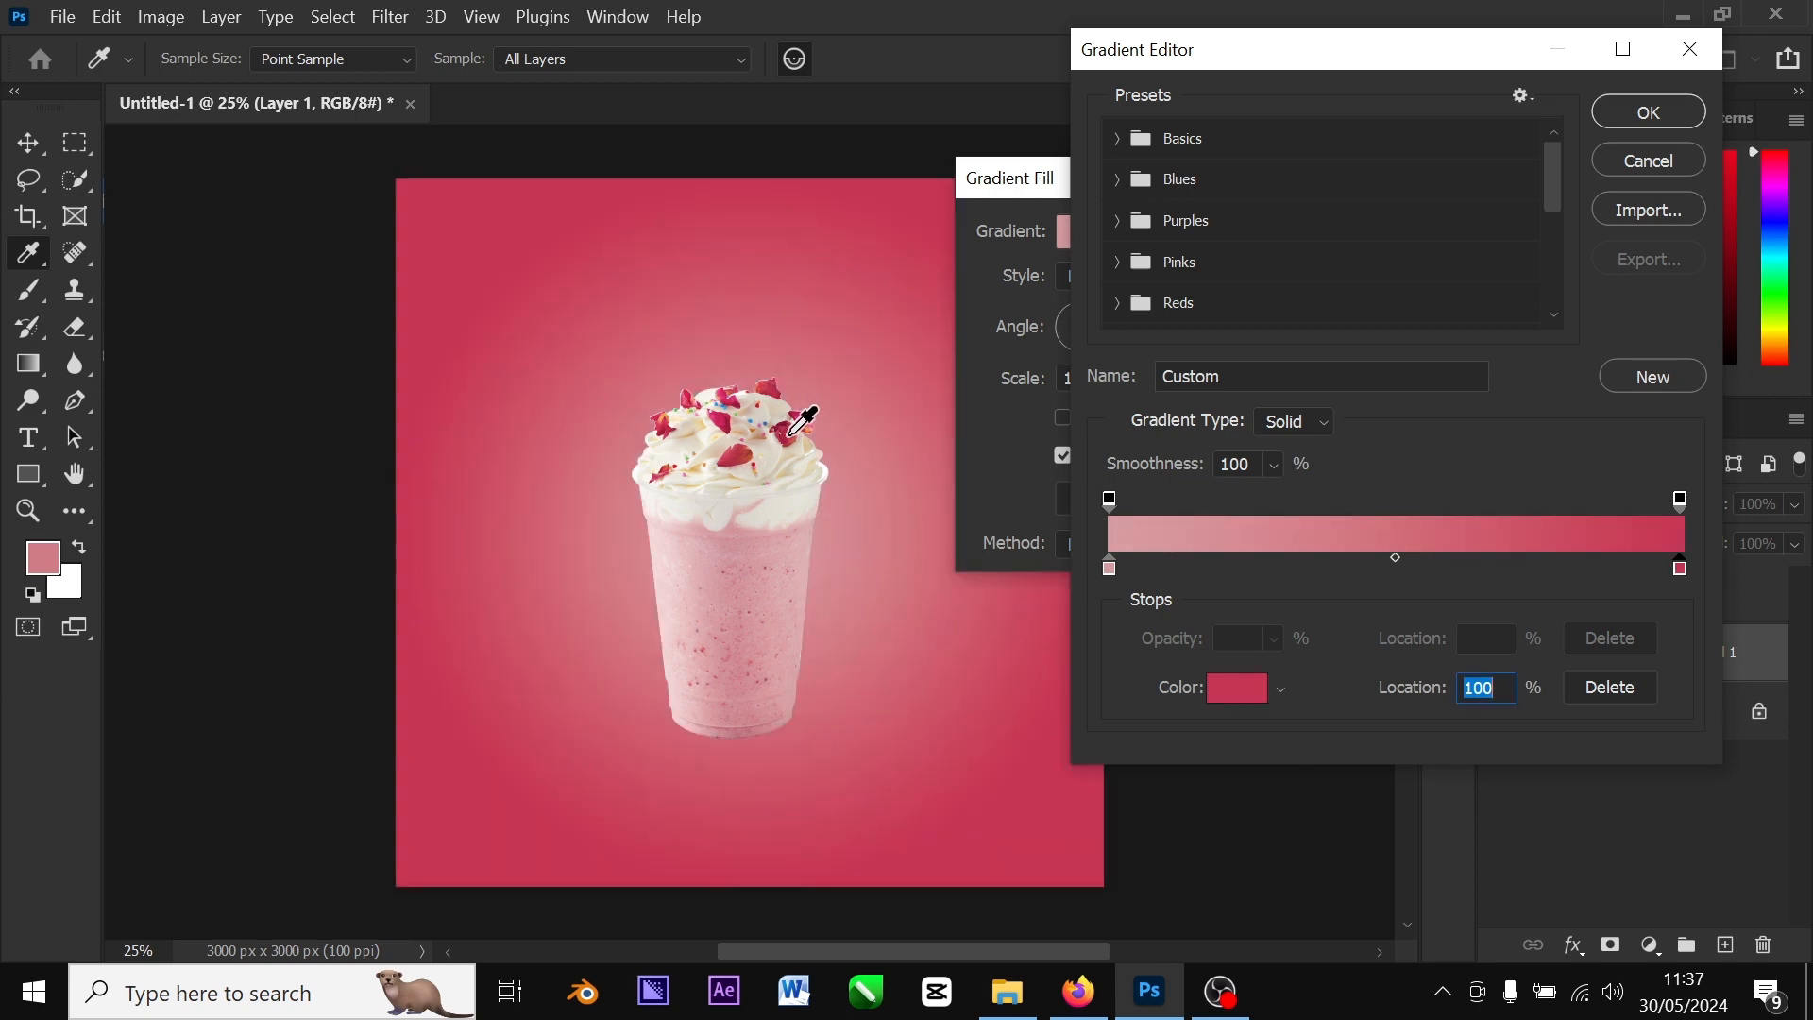
pyautogui.click(1647, 114)
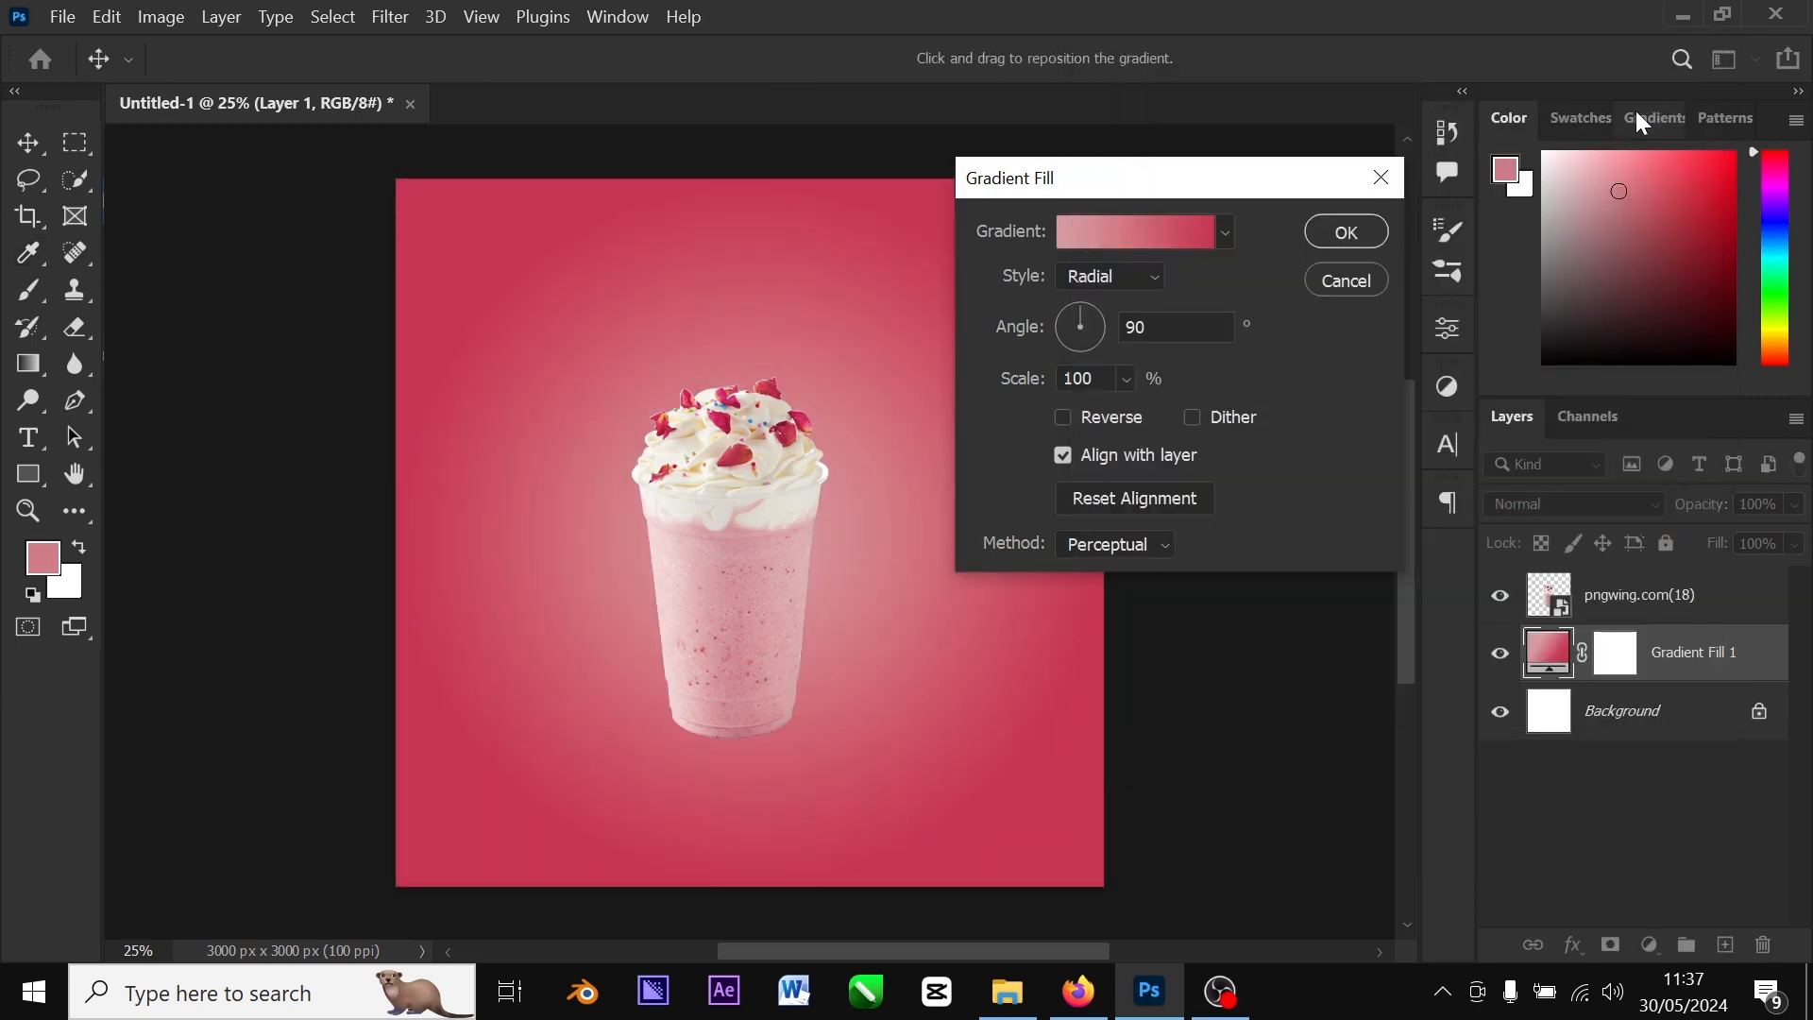
pyautogui.click(1346, 230)
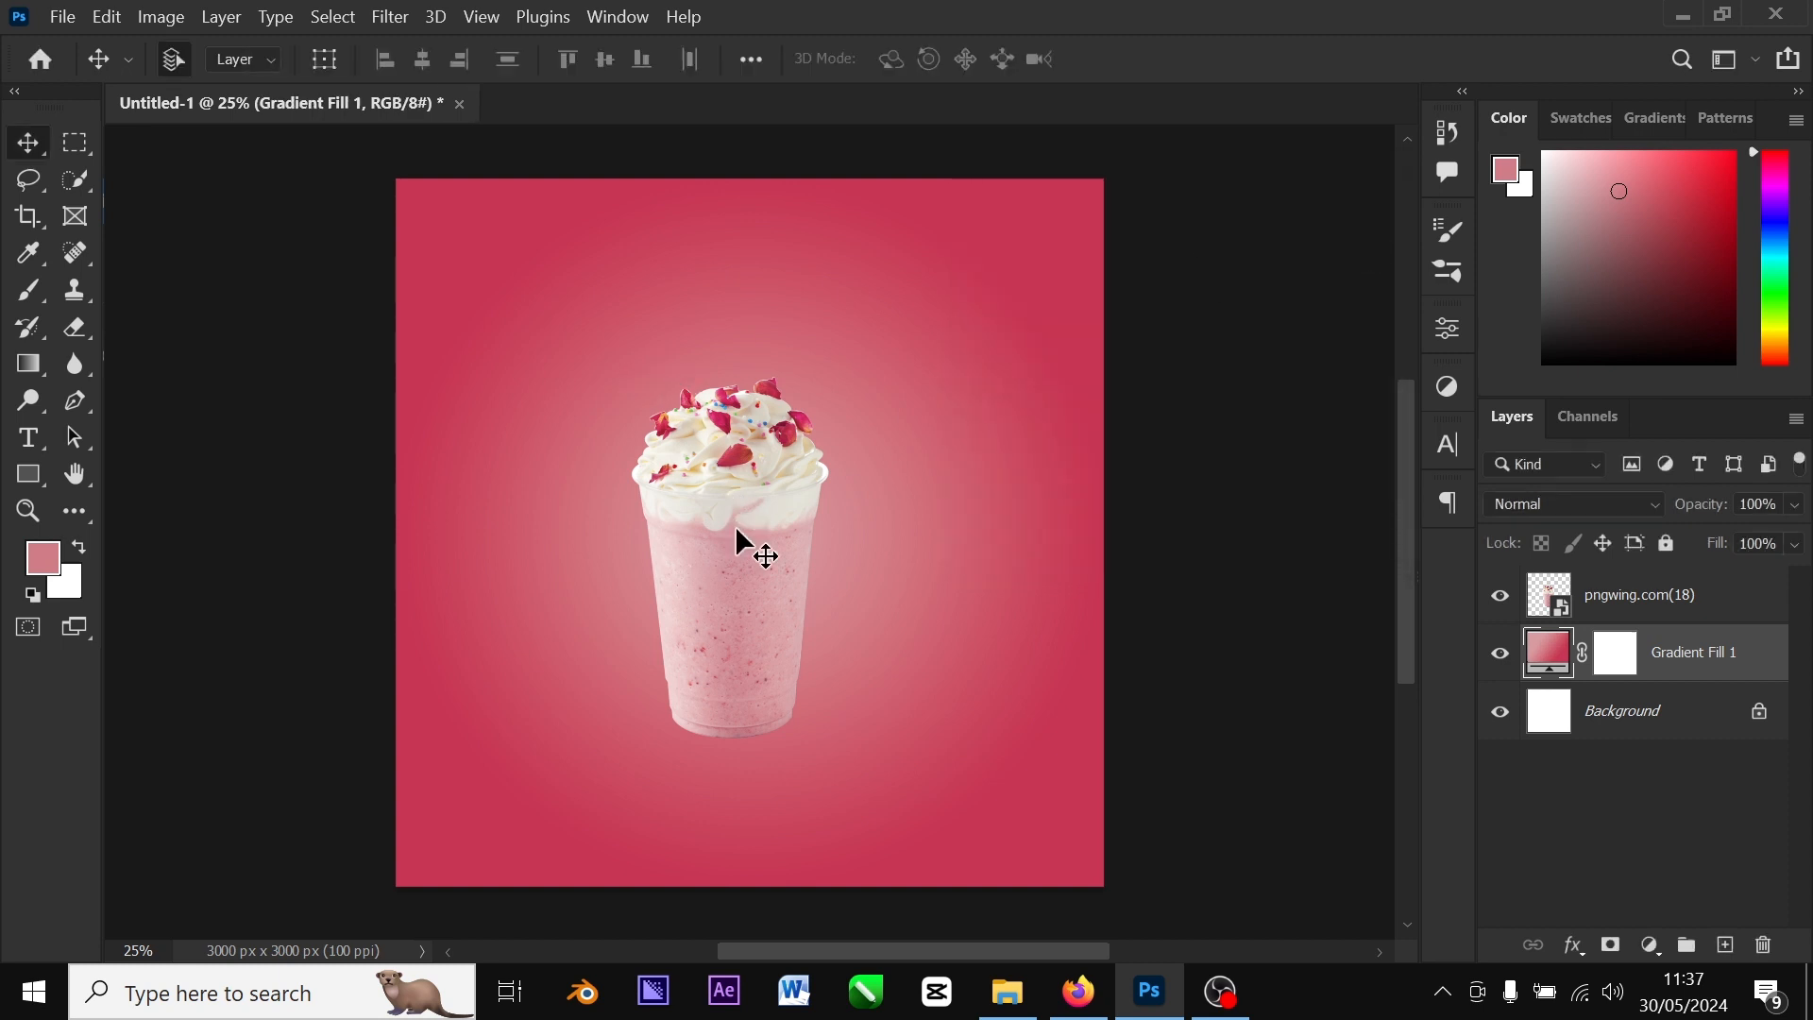
# Free-transform the milkshake cup layer, tilting it clockwise and moving it slightly up and to the right
pyautogui.hotkey('ctrl', 't')
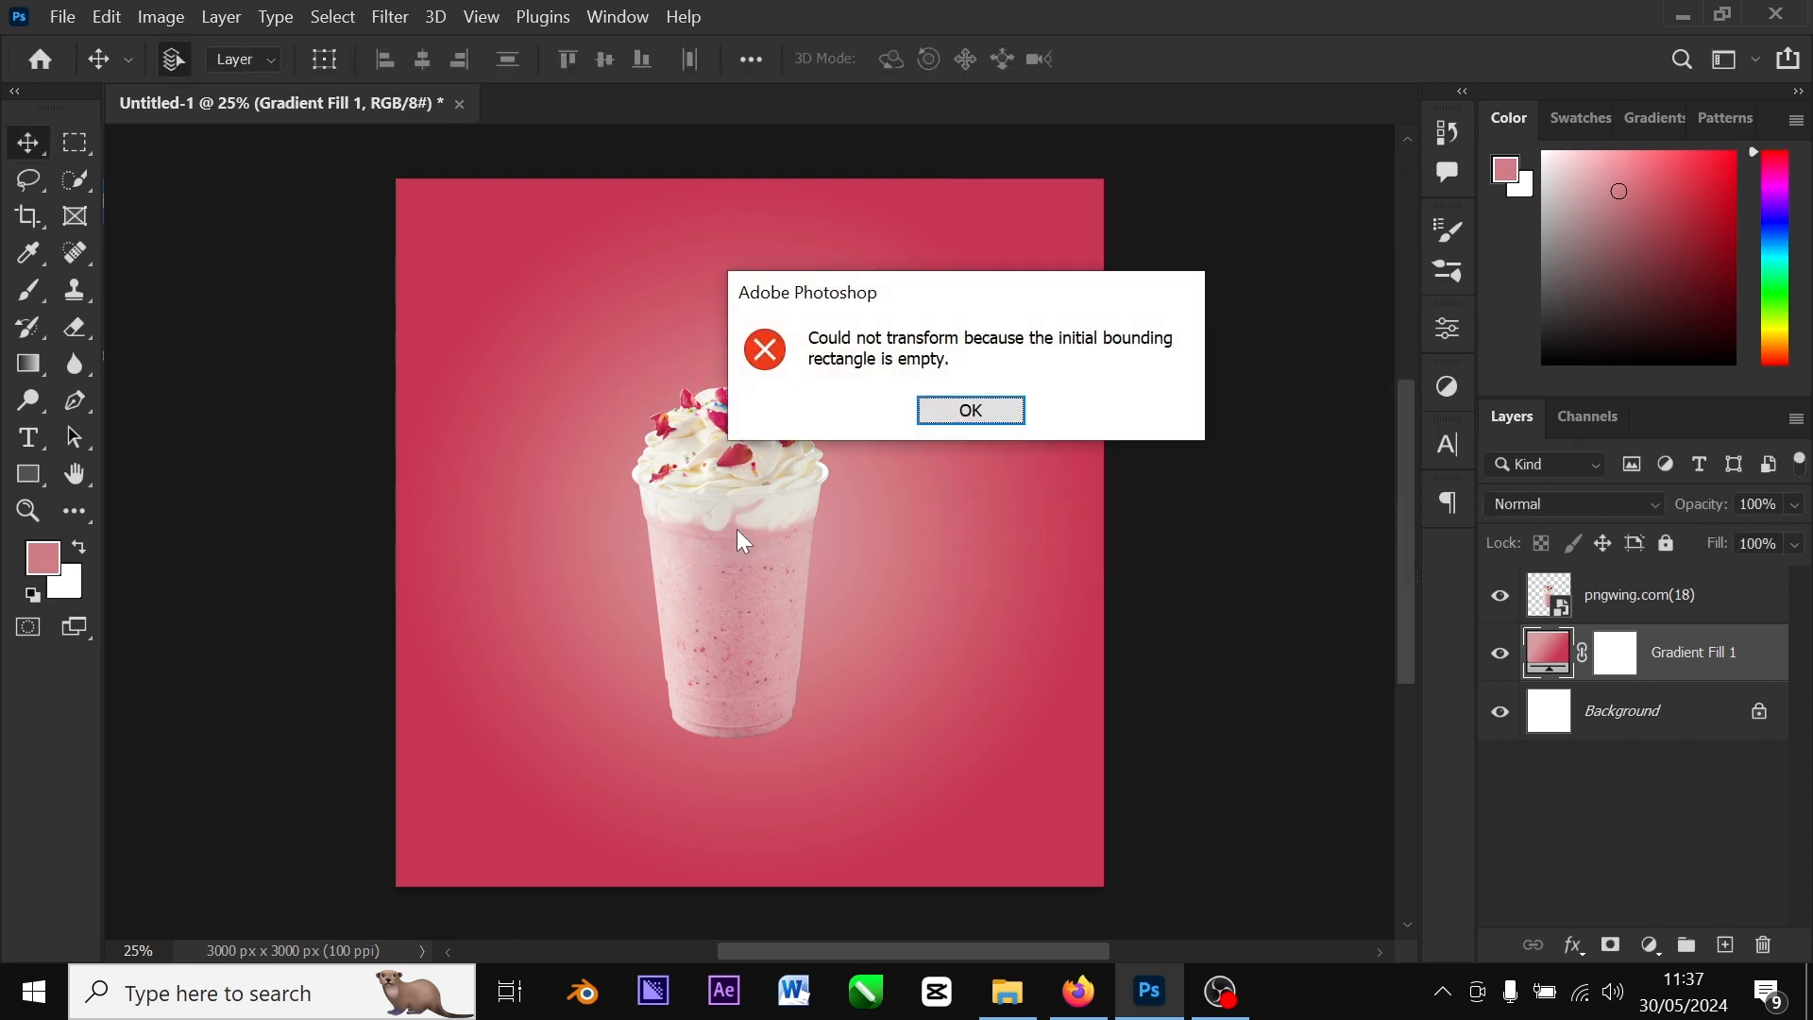
pyautogui.click(971, 409)
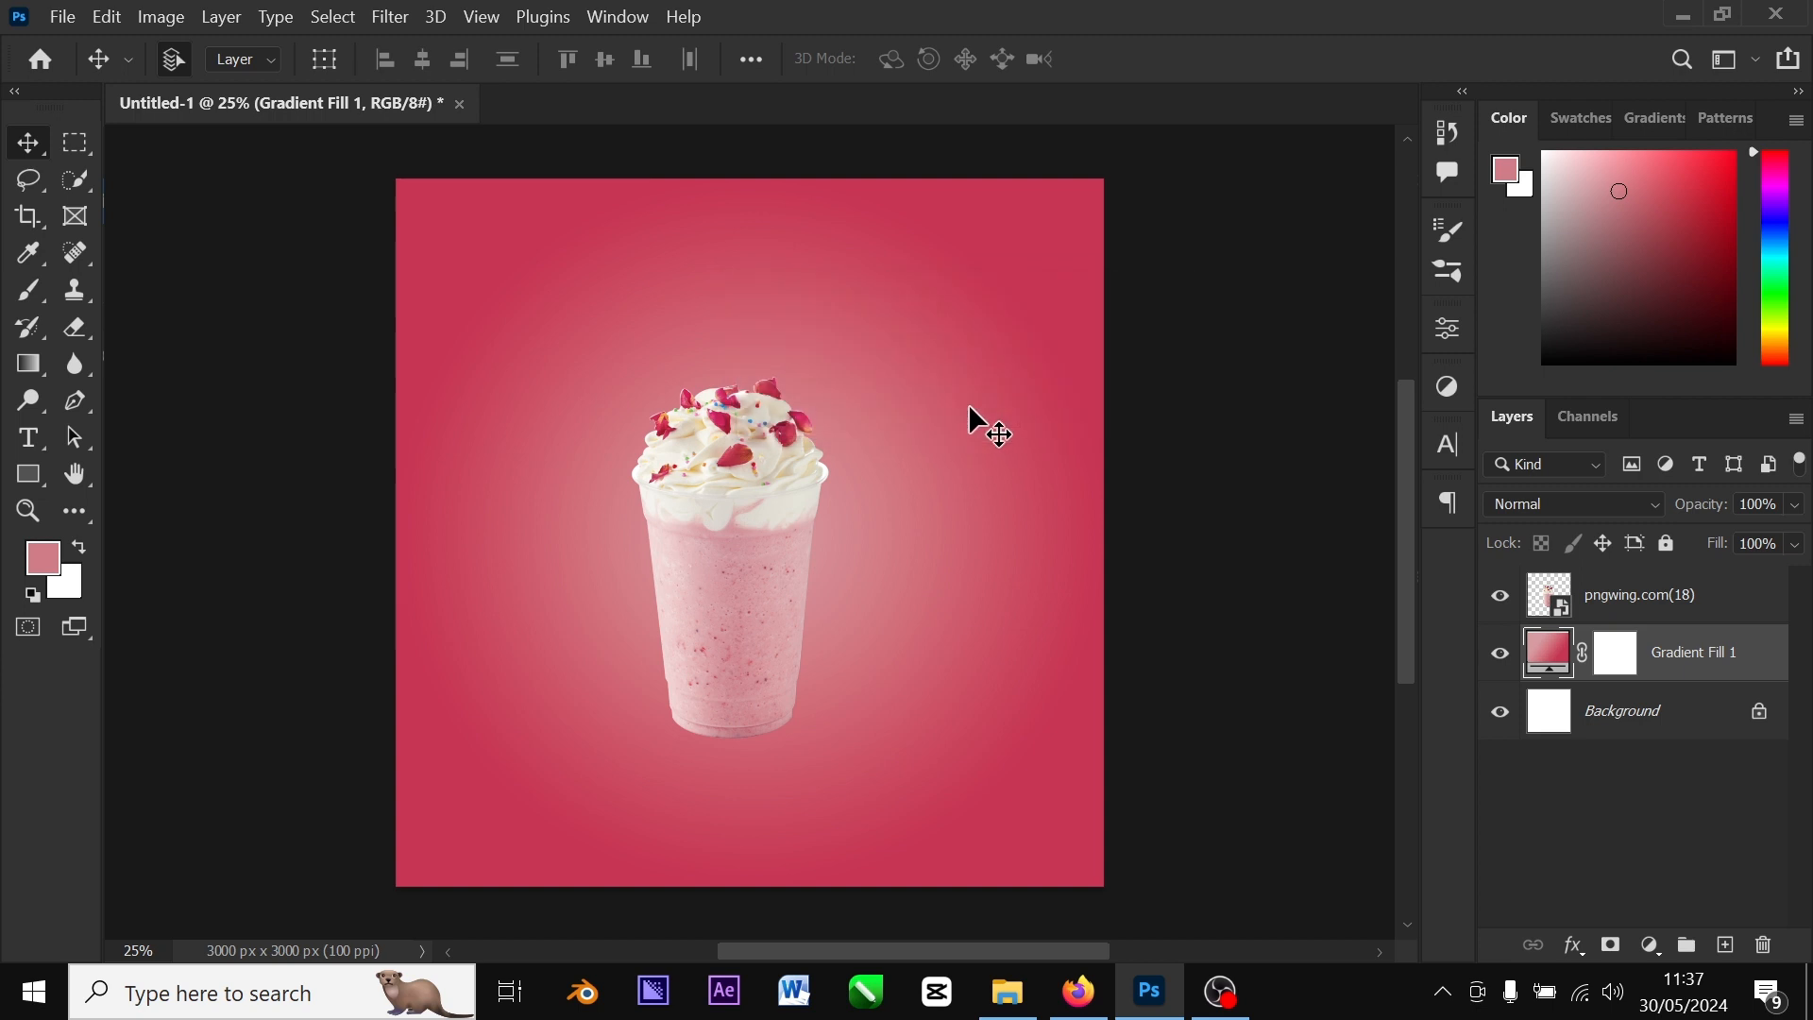
pyautogui.click(721, 561)
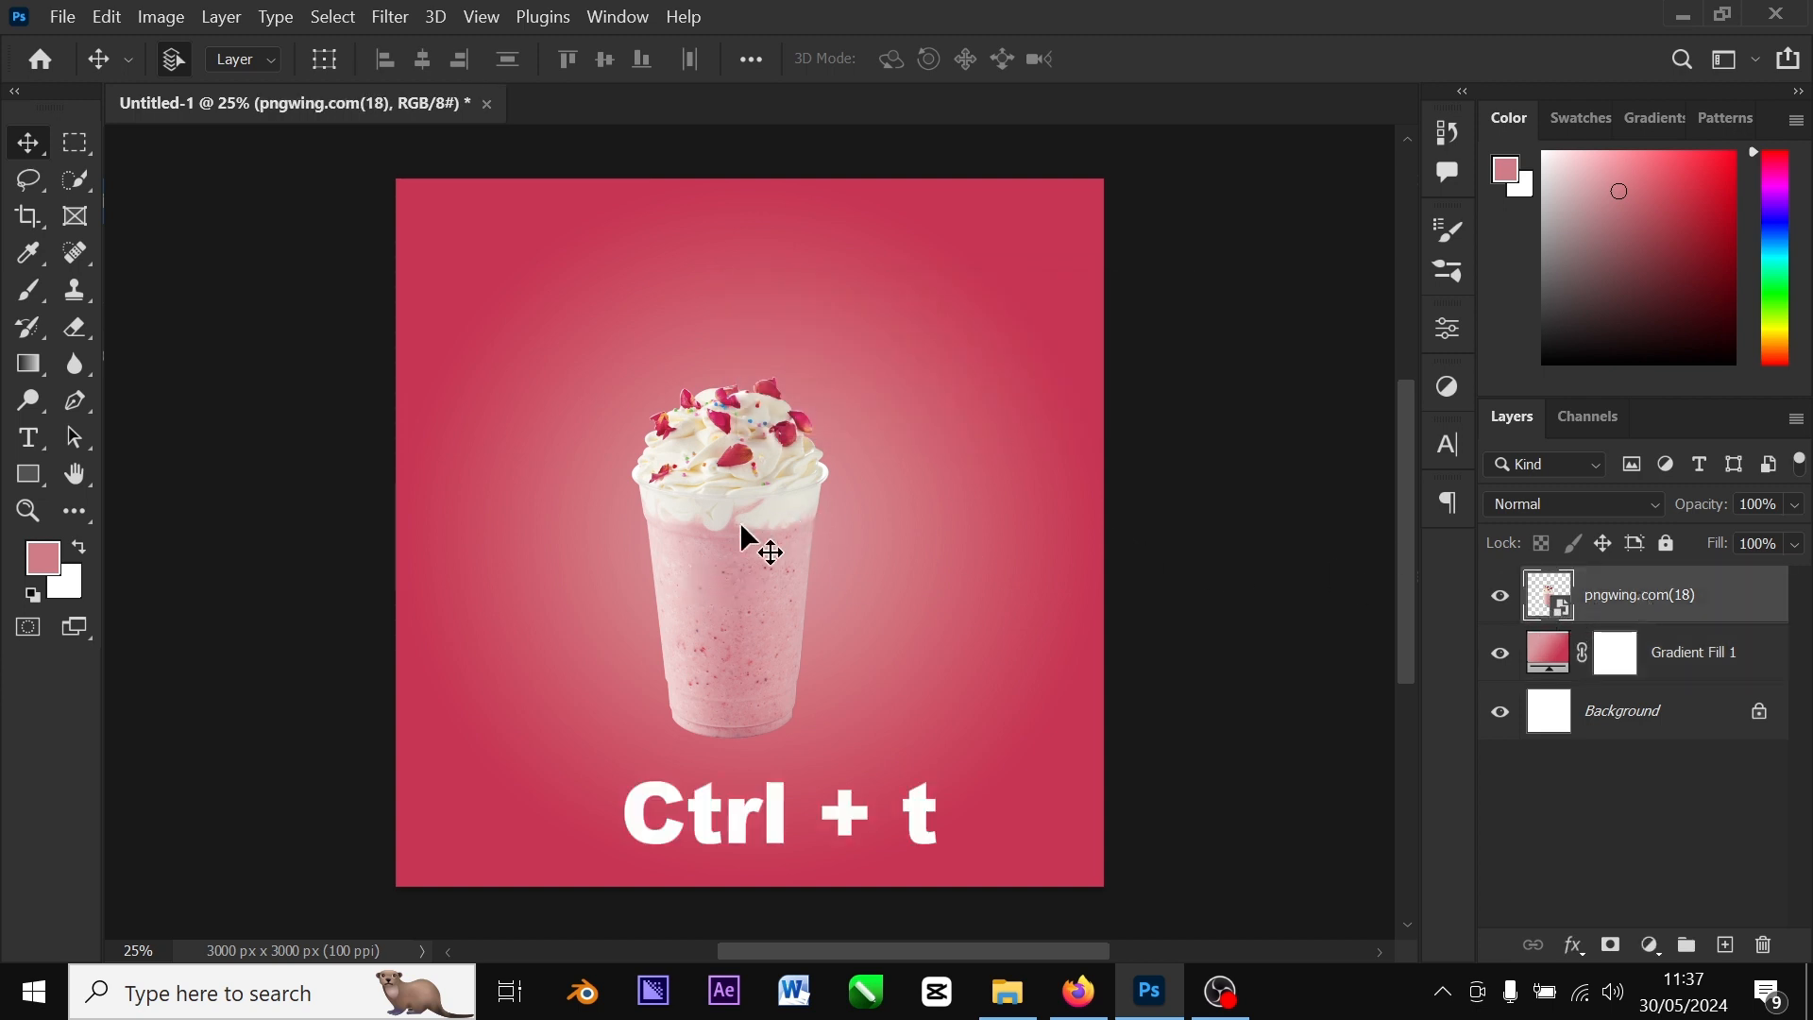
pyautogui.hotkey('ctrl', 't')
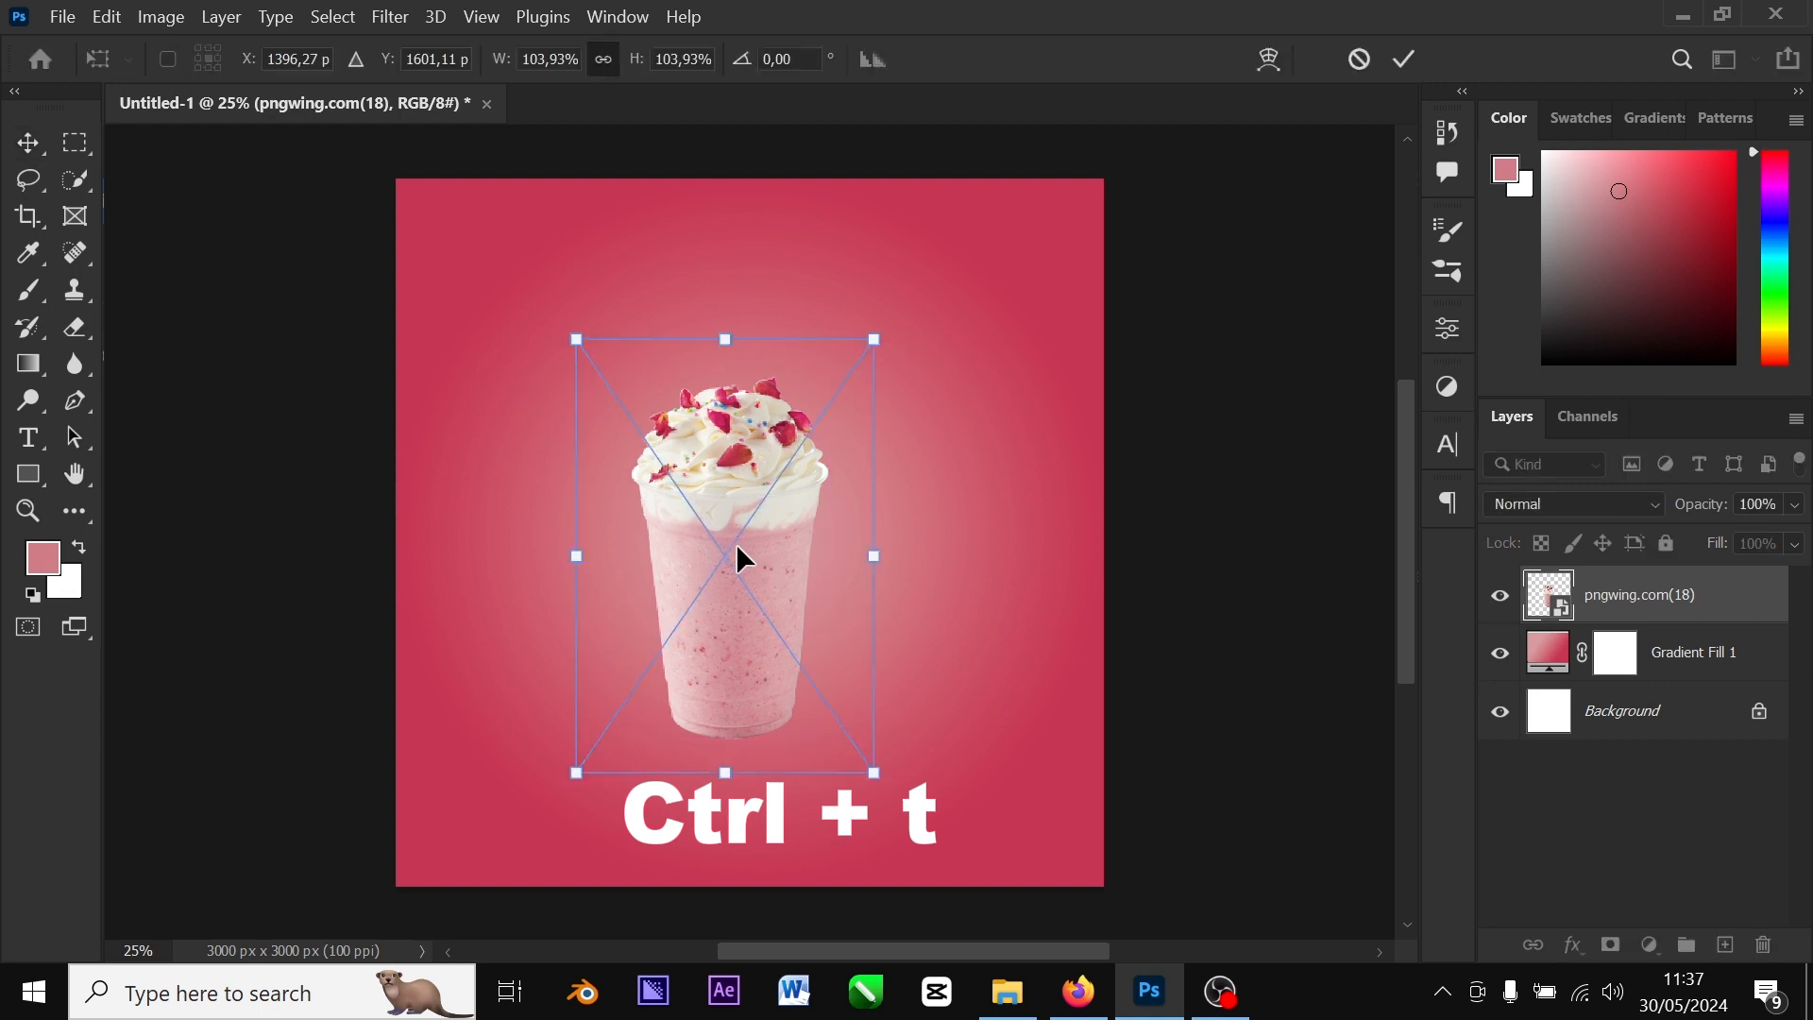
pyautogui.moveTo(874, 316); pyautogui.dragTo(972, 393)
pyautogui.moveTo(756, 519); pyautogui.dragTo(787, 482)
pyautogui.press('Return')
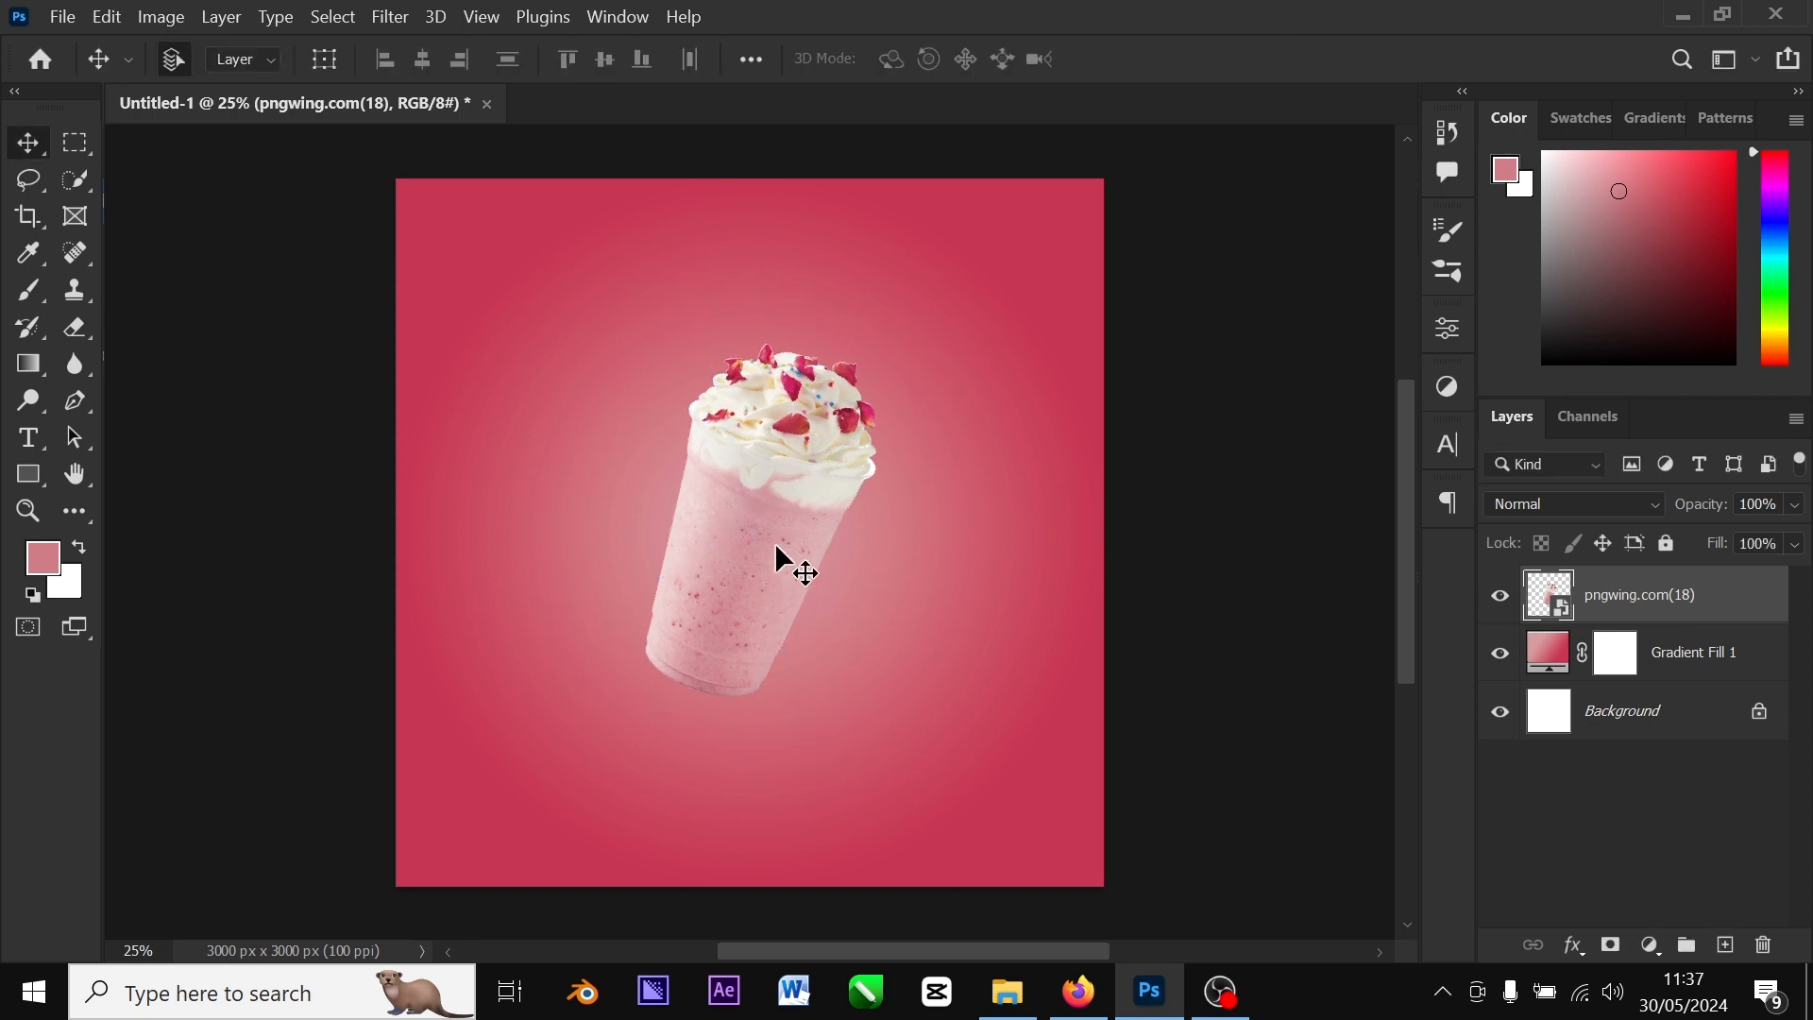
# Add a new layer above the cup and name it "shedow glas"
pyautogui.press('space')
pyautogui.scroll(1, 775, 542)
pyautogui.scroll(2, 776, 538)
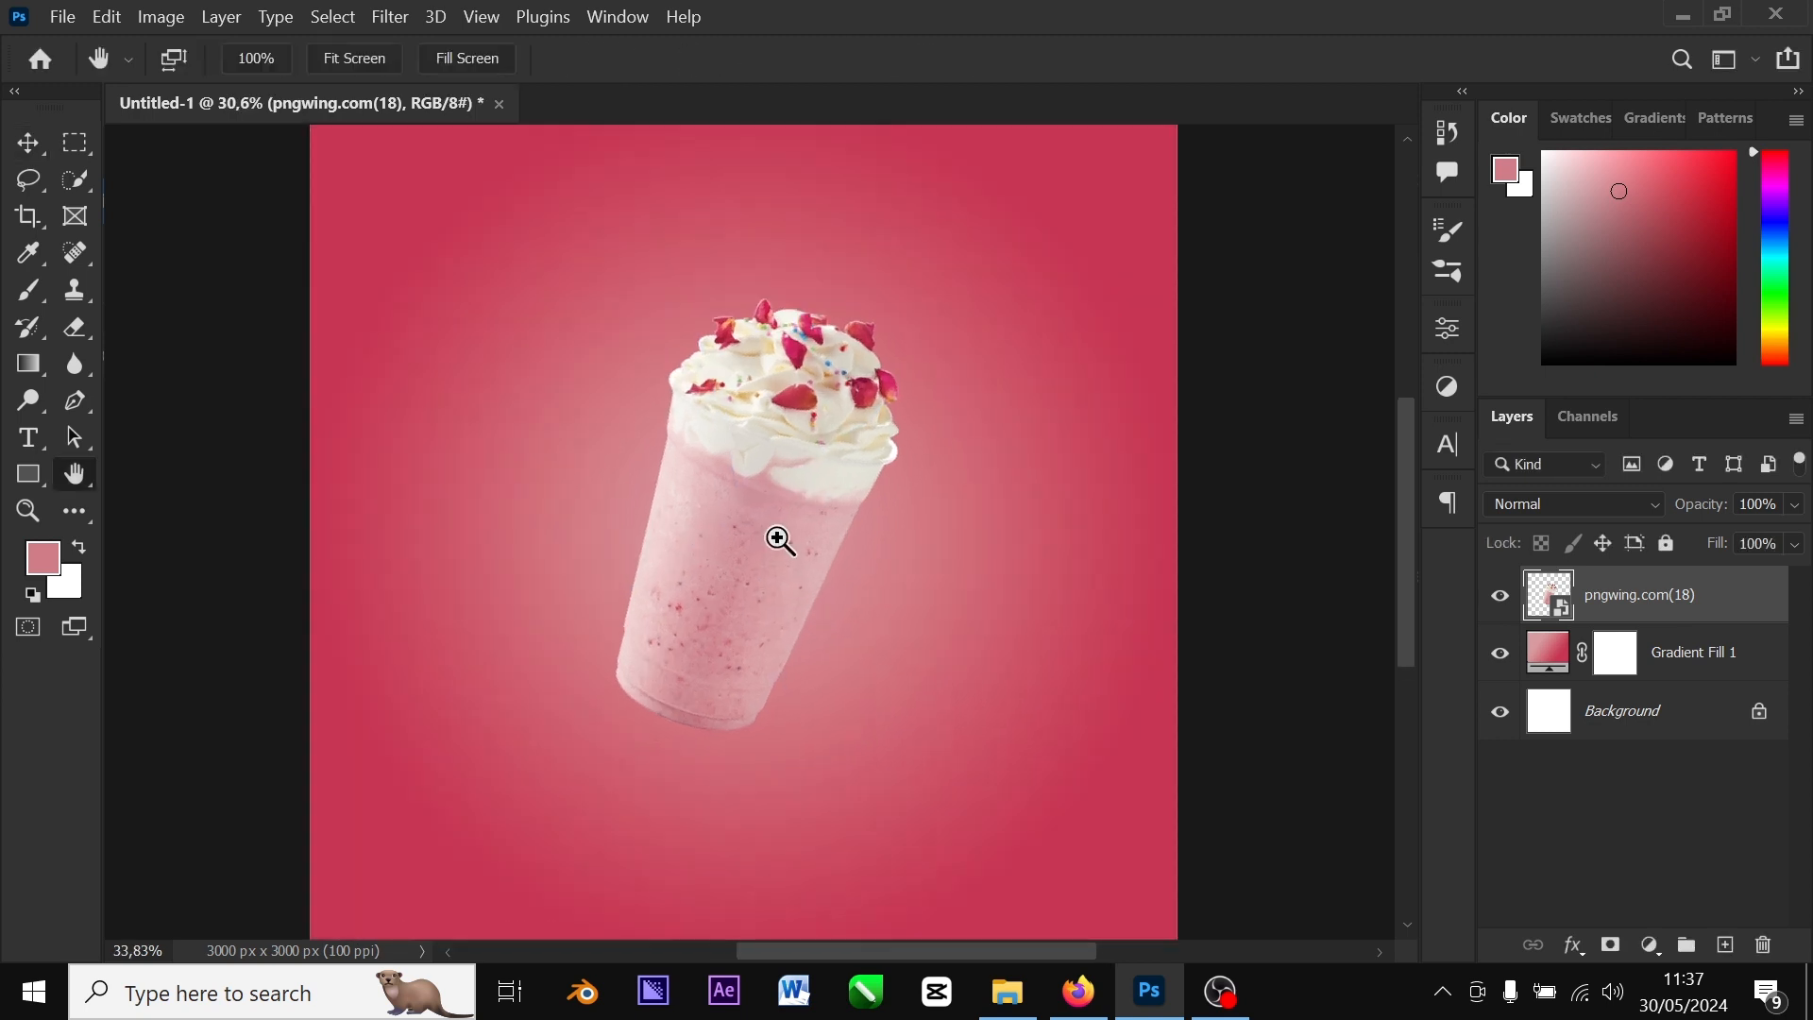
pyautogui.scroll(1, 780, 540)
pyautogui.scroll(1, 776, 535)
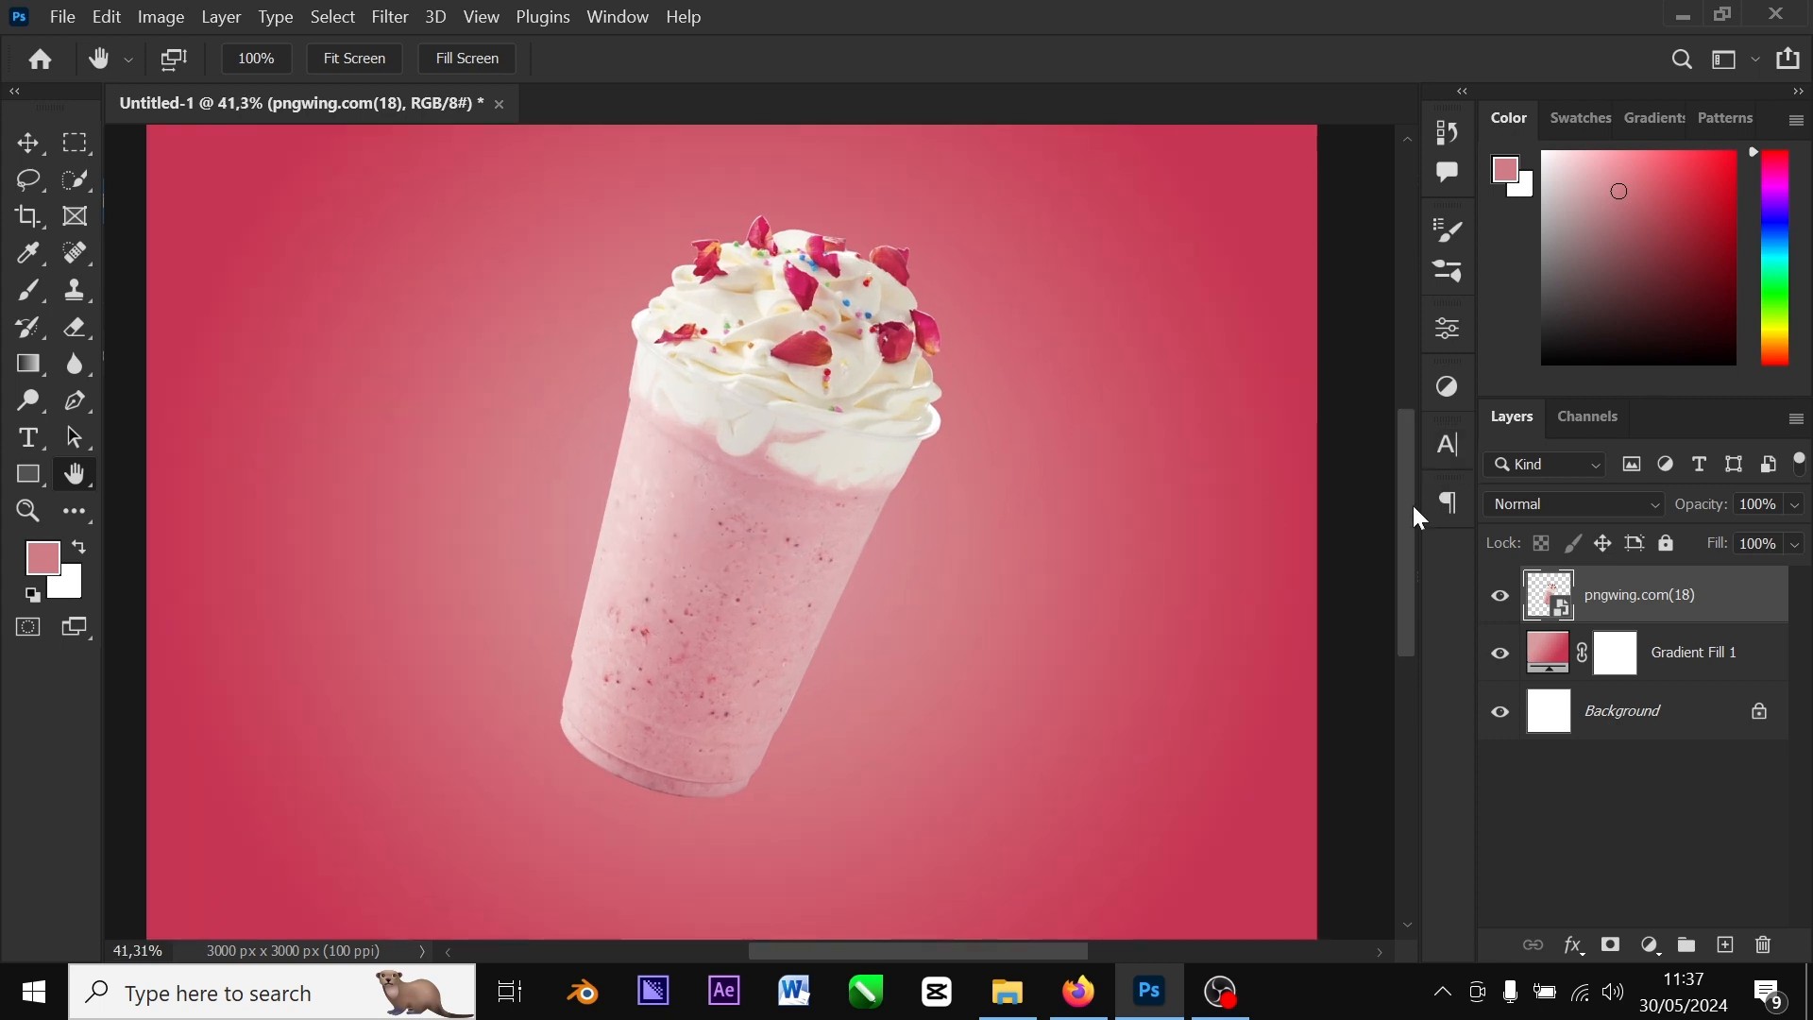
pyautogui.moveTo(1413, 507); pyautogui.dragTo(1404, 570)
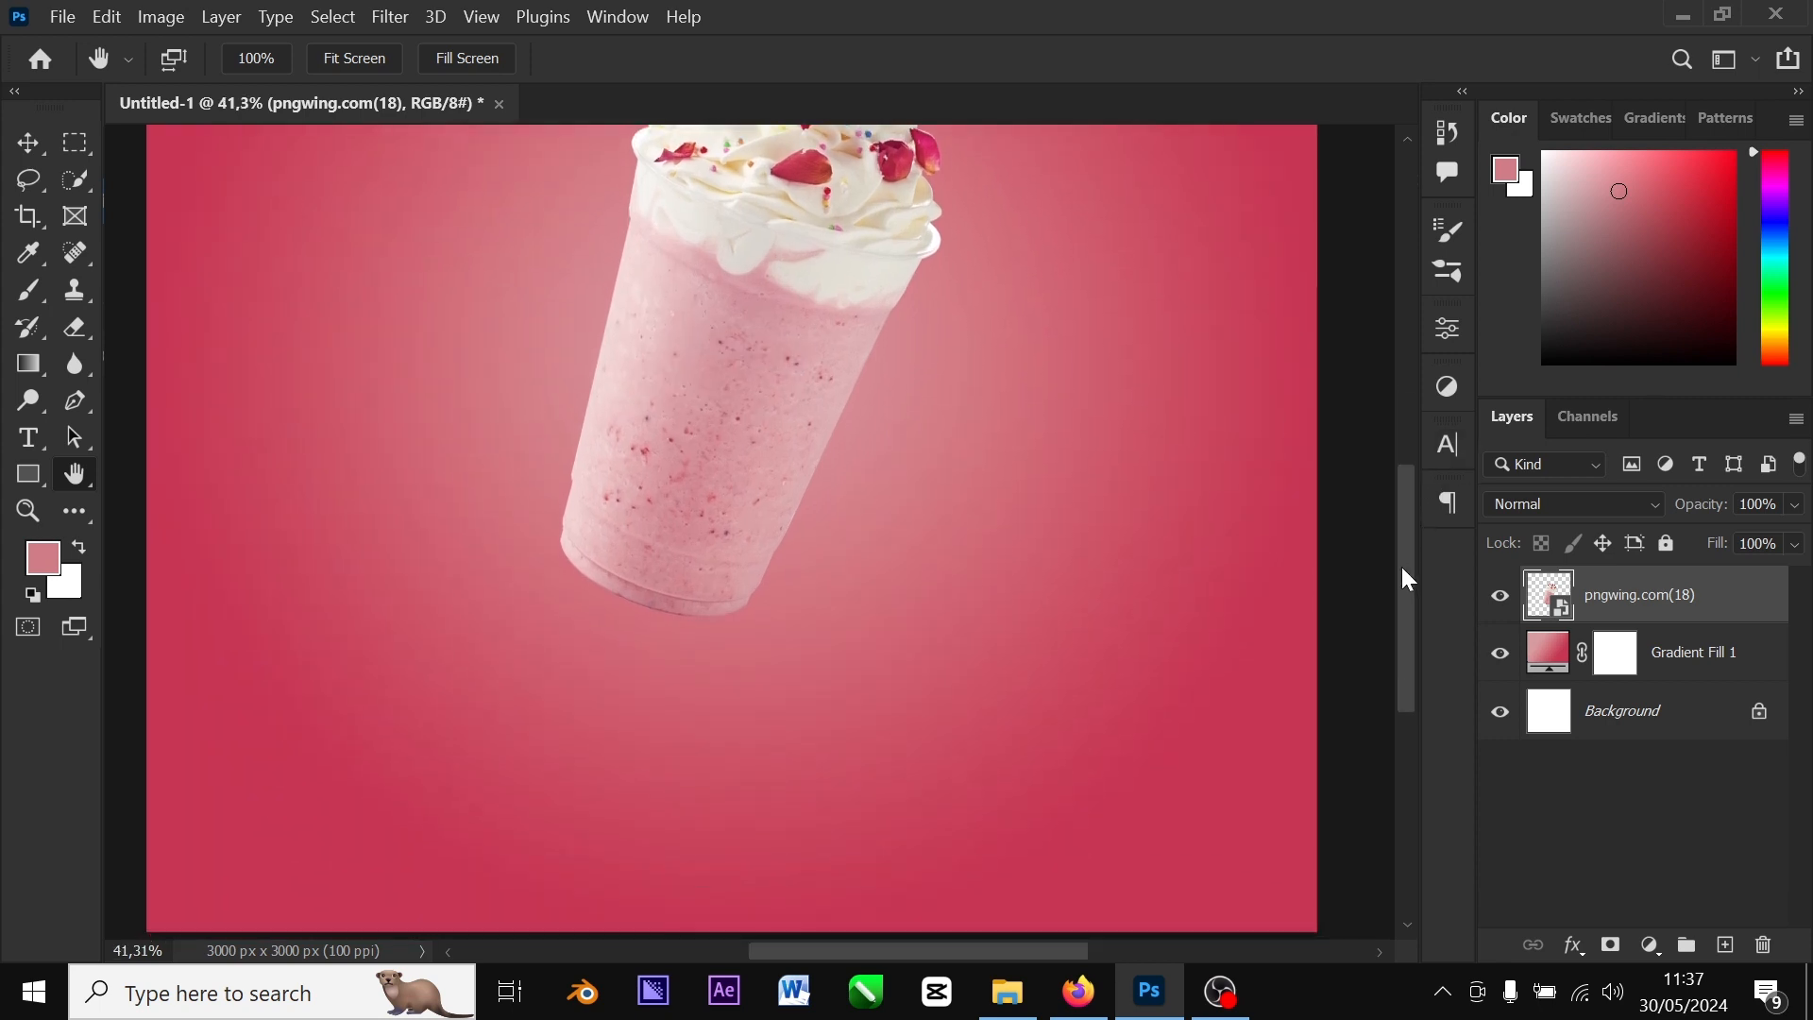
pyautogui.click(29, 146)
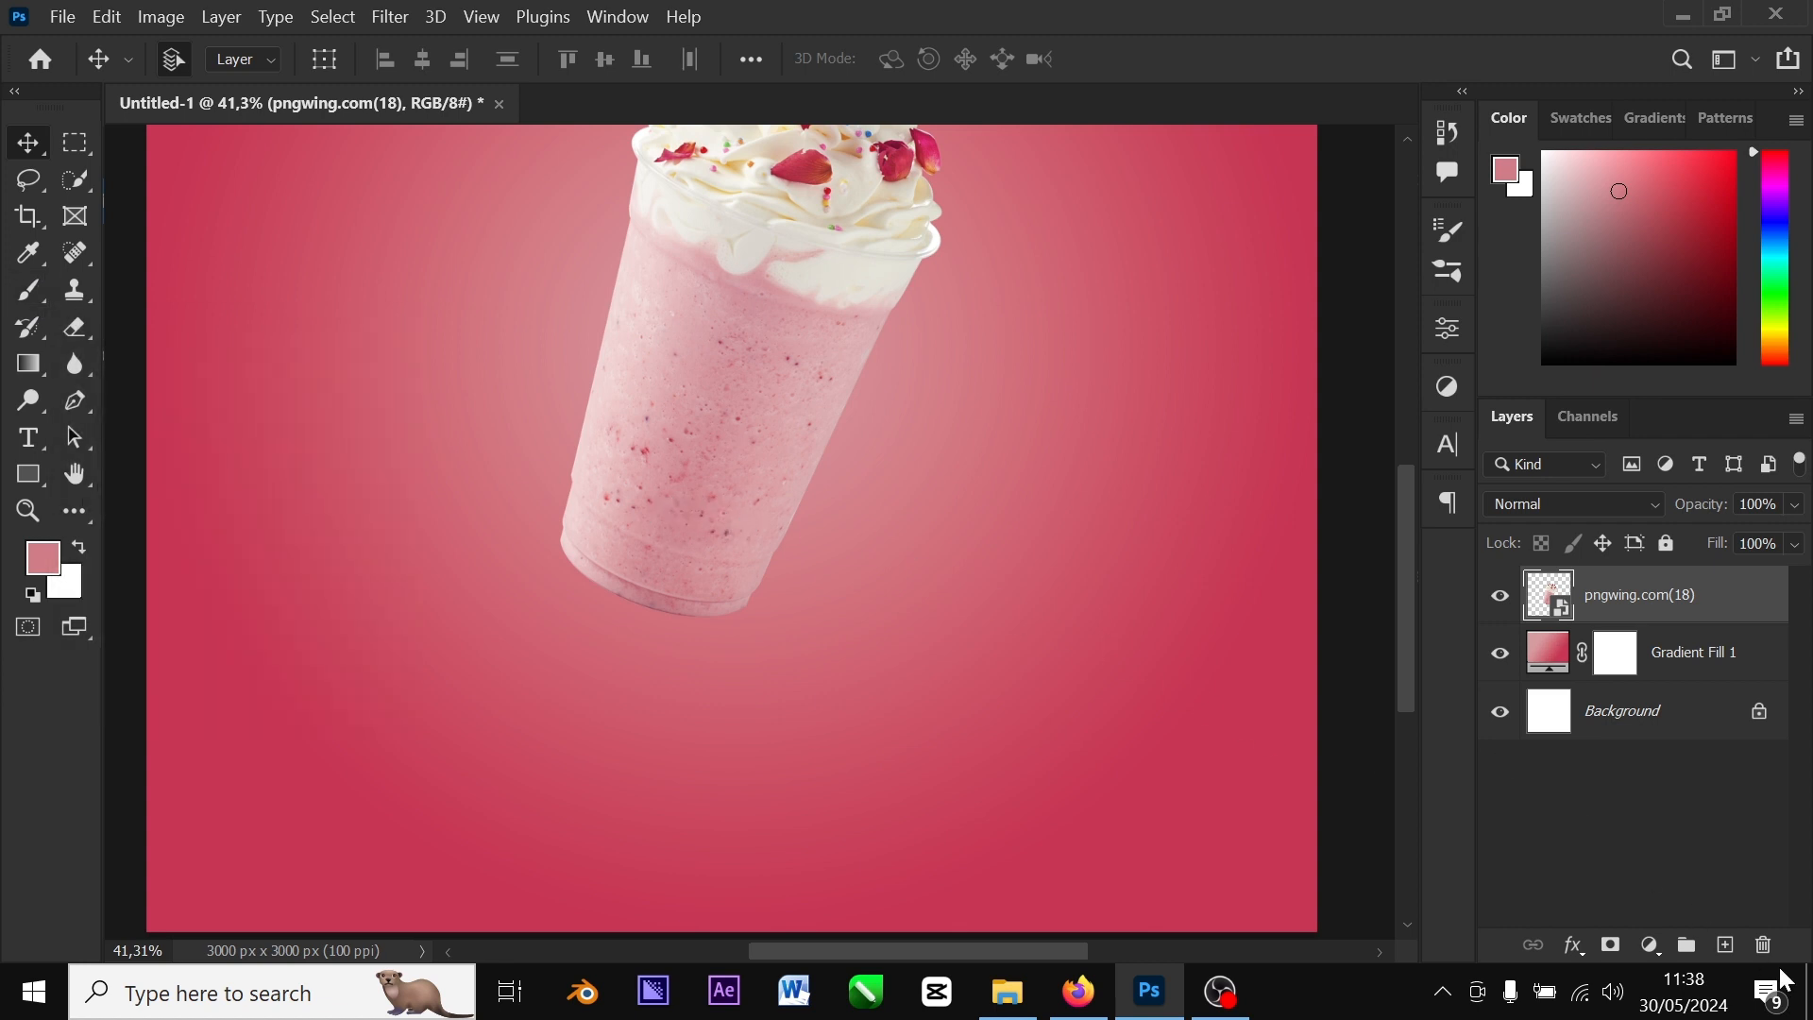
pyautogui.click(1726, 947)
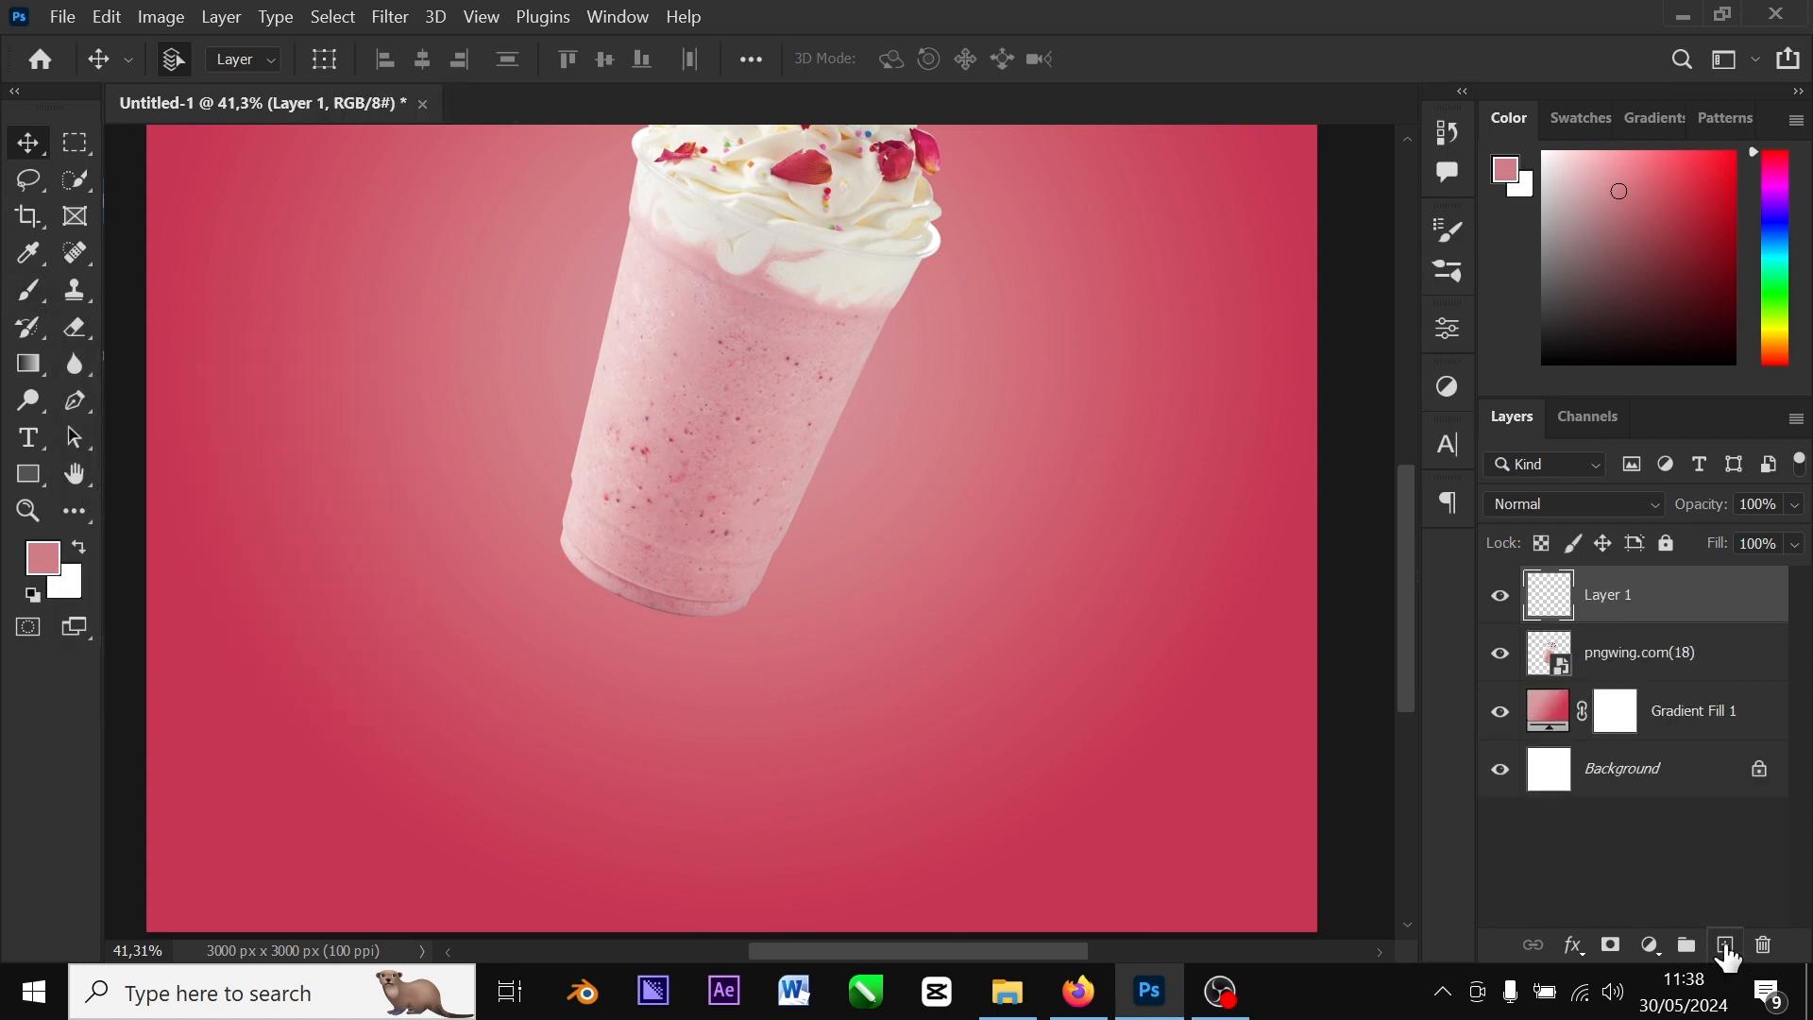
pyautogui.doubleClick(1608, 595)
pyautogui.click(1604, 594)
pyautogui.write('shedow glas')
pyautogui.press('Return')
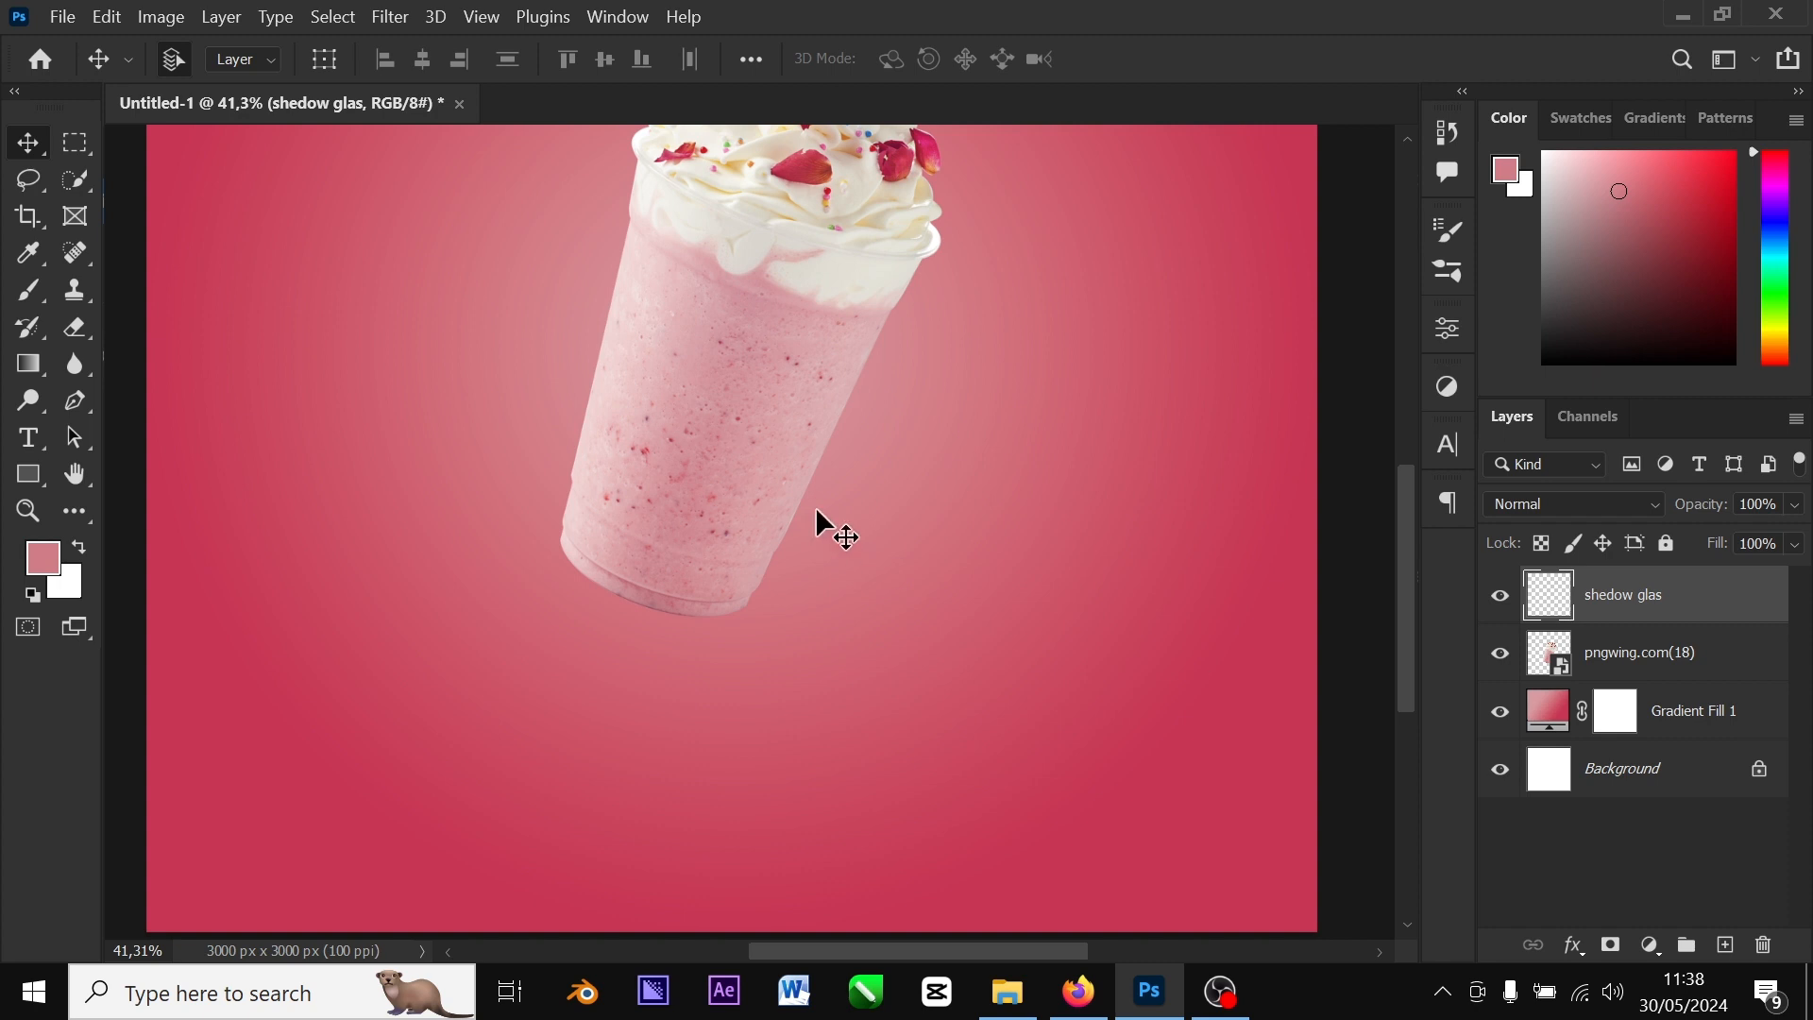
# Ready the Brush tool on the "shedow glas" layer with foreground colour 000000
pyautogui.click(706, 507)
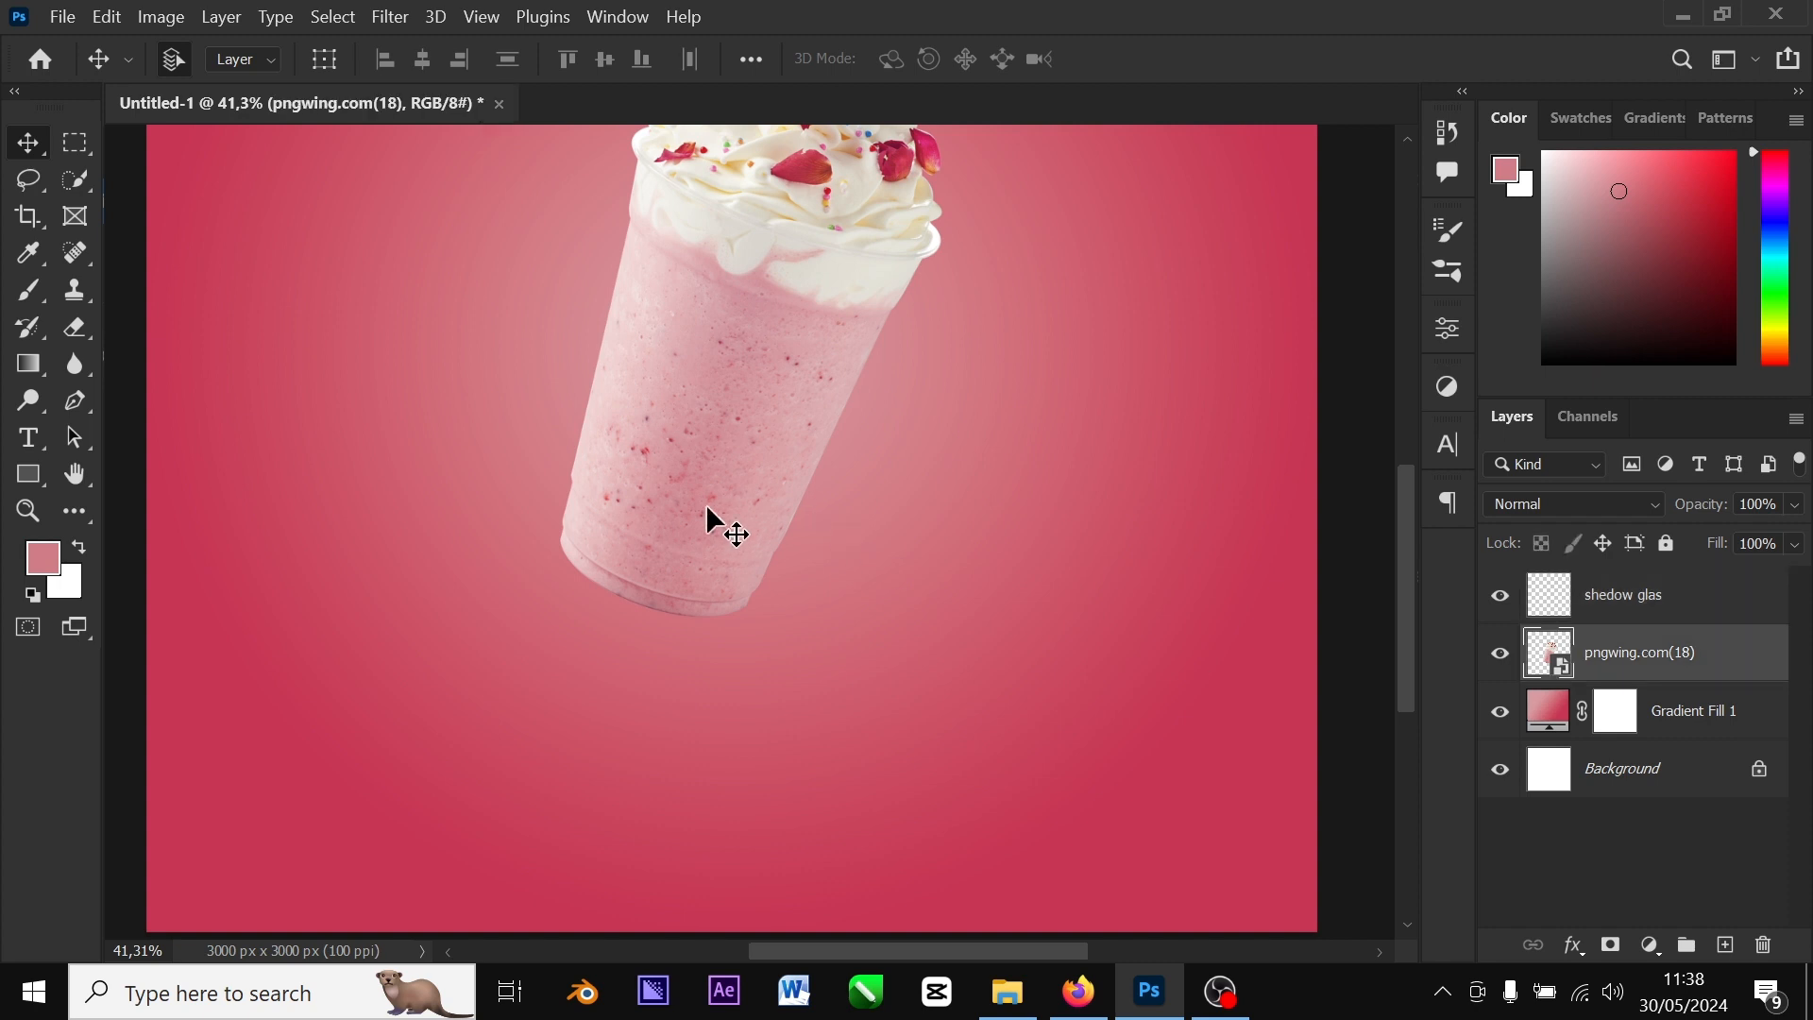
pyautogui.click(1610, 604)
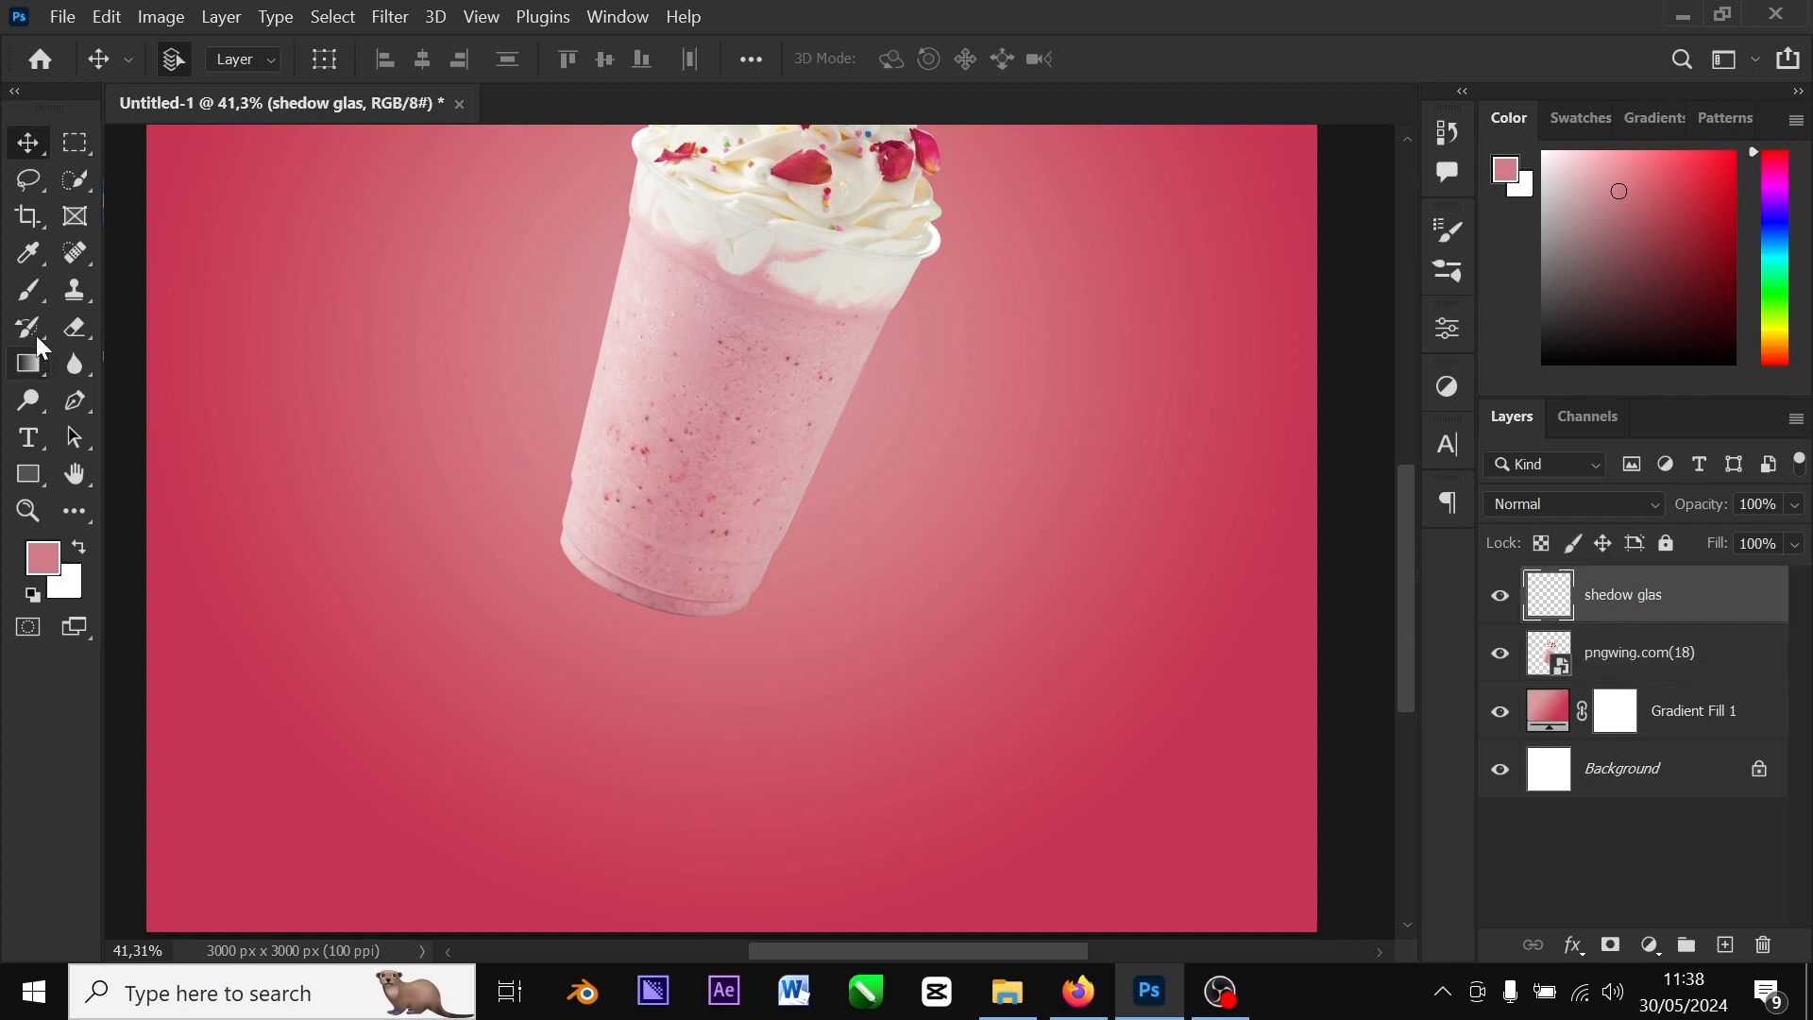
pyautogui.click(28, 293)
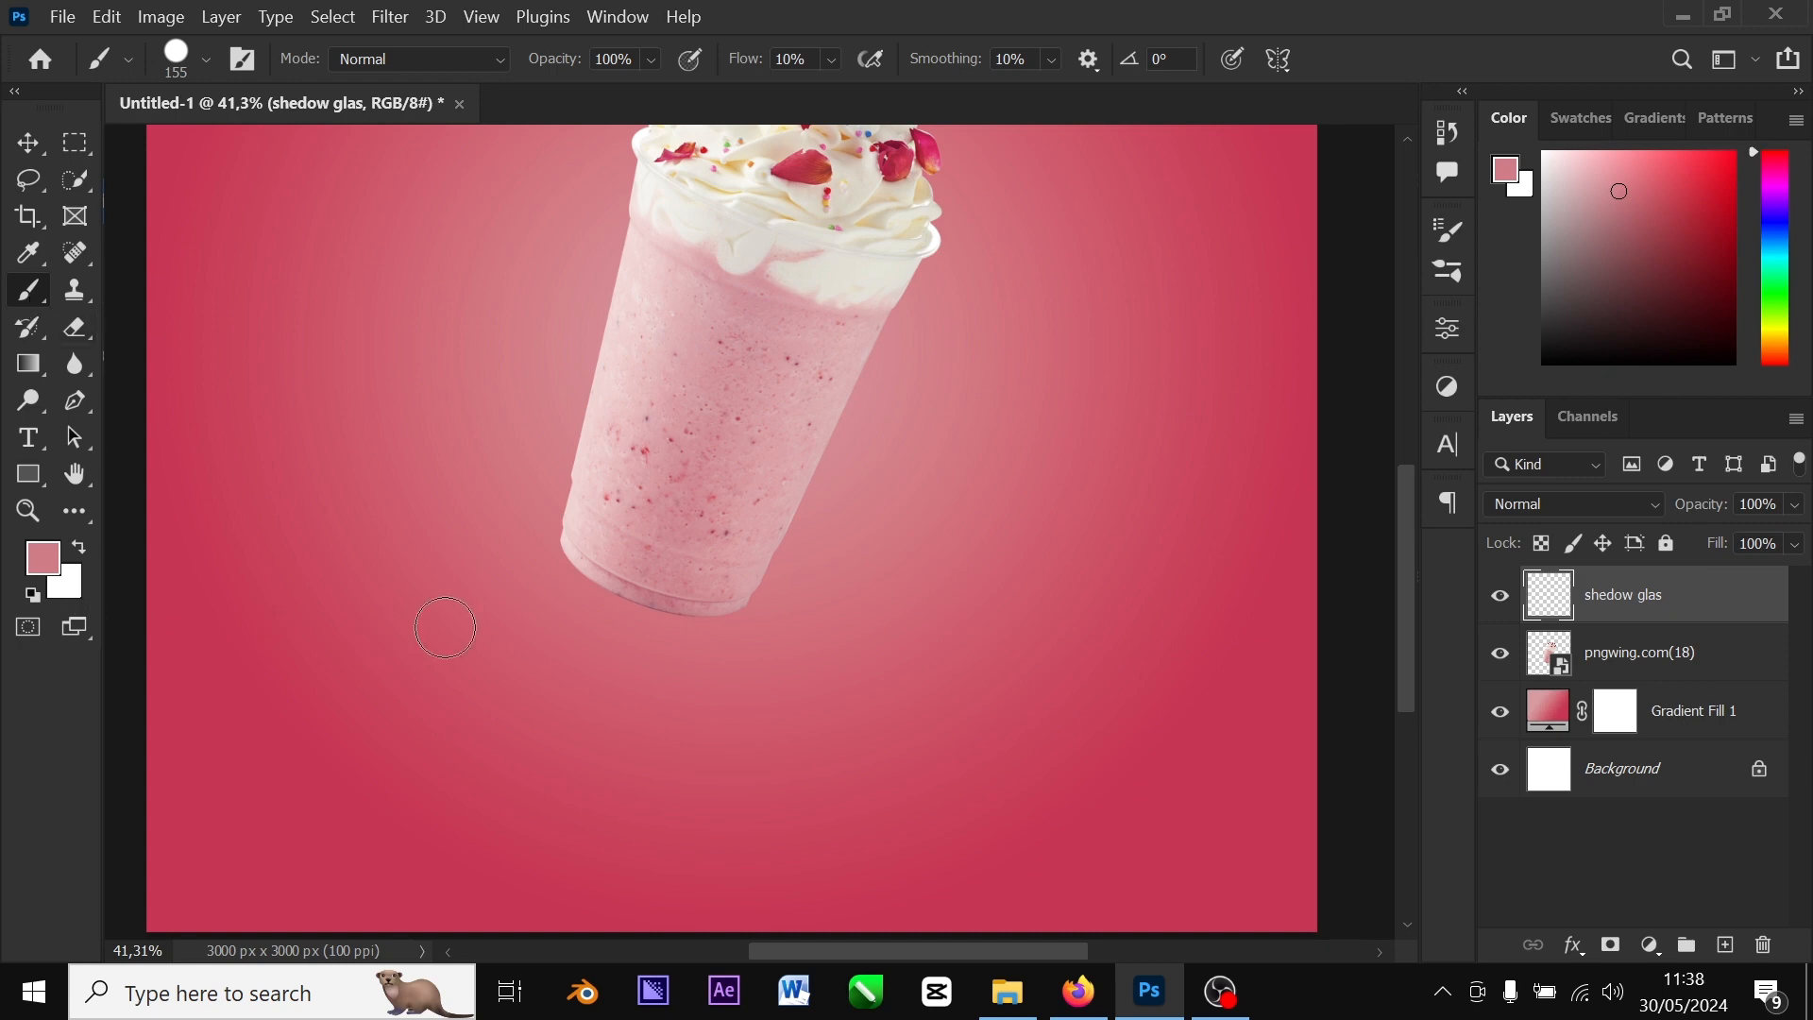
pyautogui.click(42, 557)
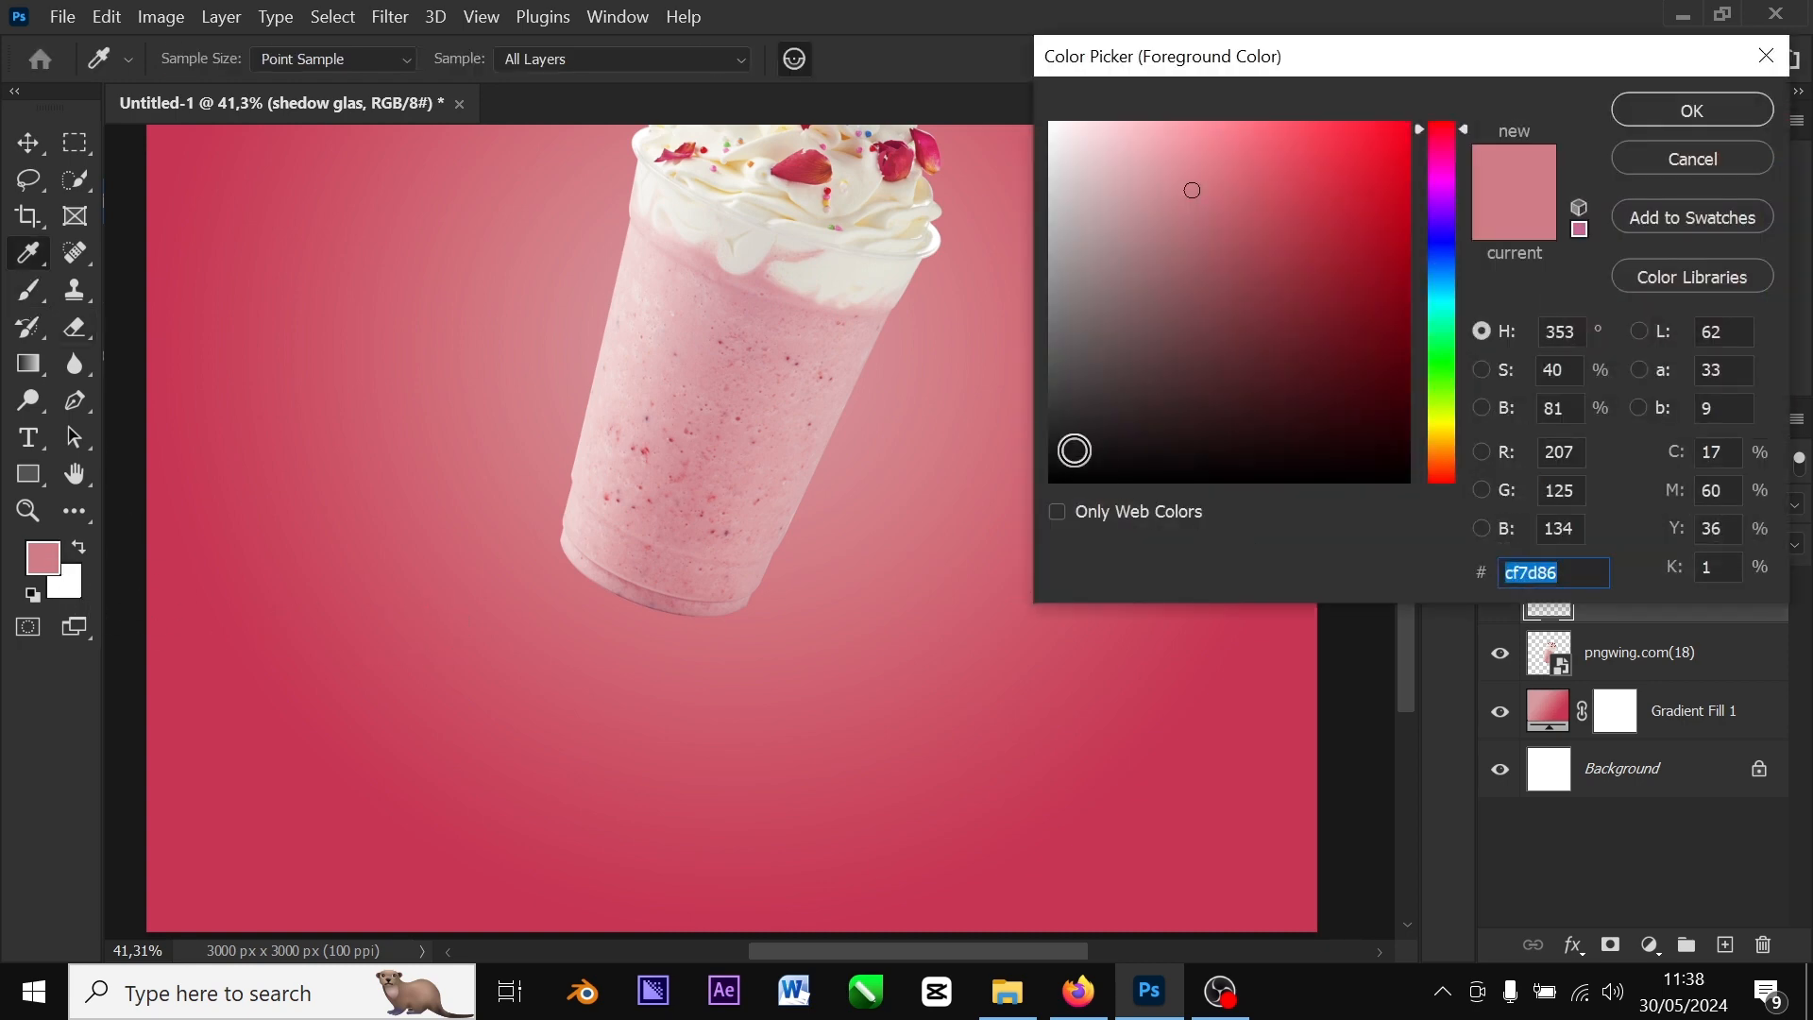
pyautogui.write('000000')
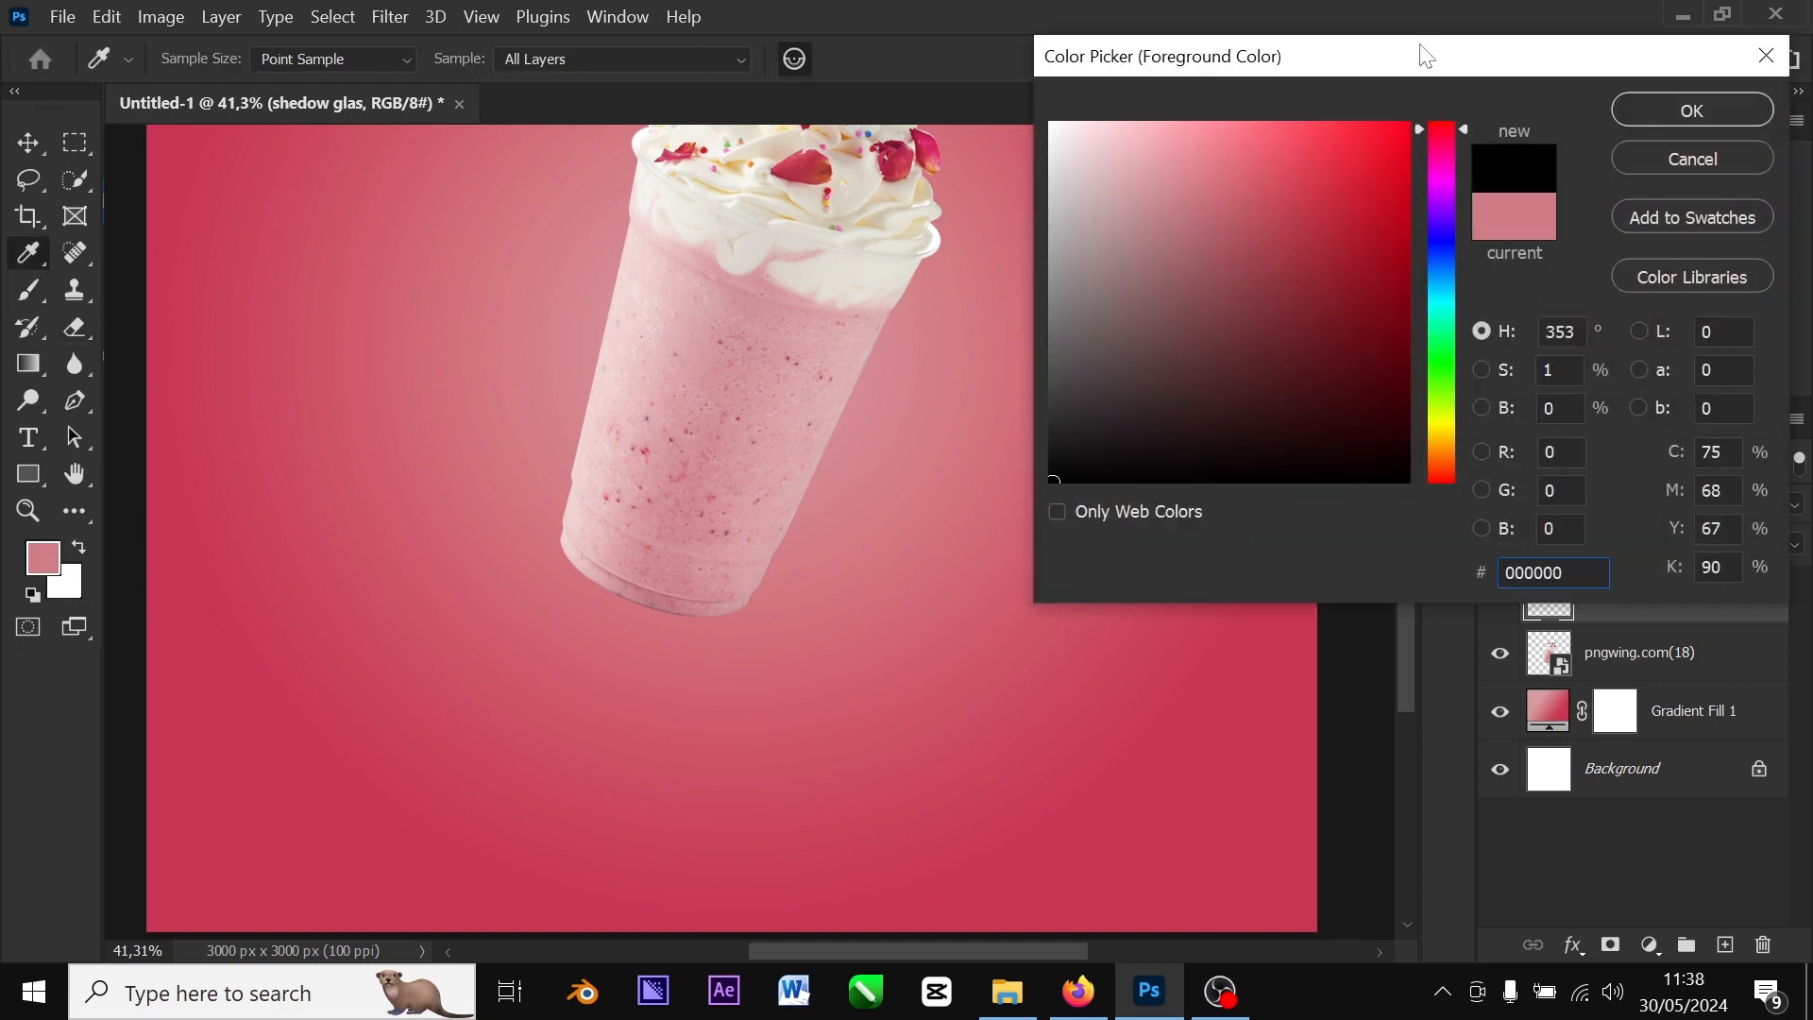
pyautogui.moveTo(1426, 56); pyautogui.dragTo(1079, 218)
pyautogui.moveTo(751, 593); pyautogui.dragTo(704, 675)
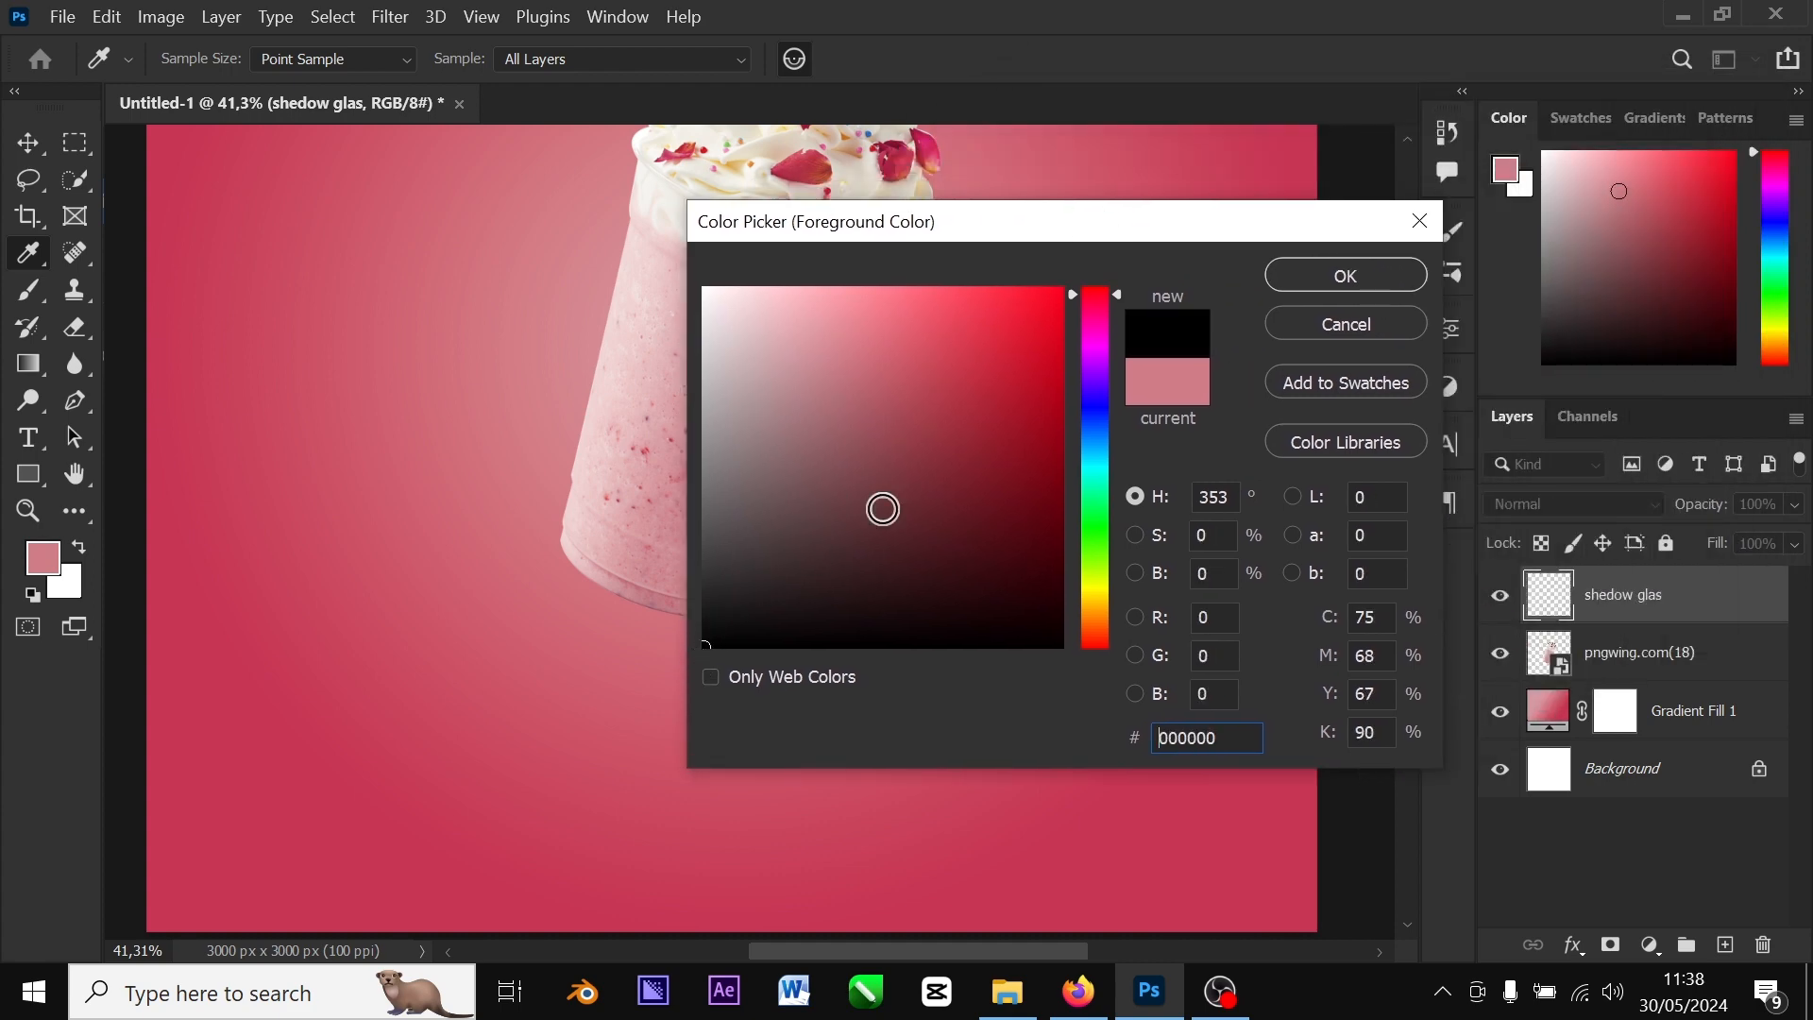
pyautogui.click(1307, 284)
pyautogui.press('b')
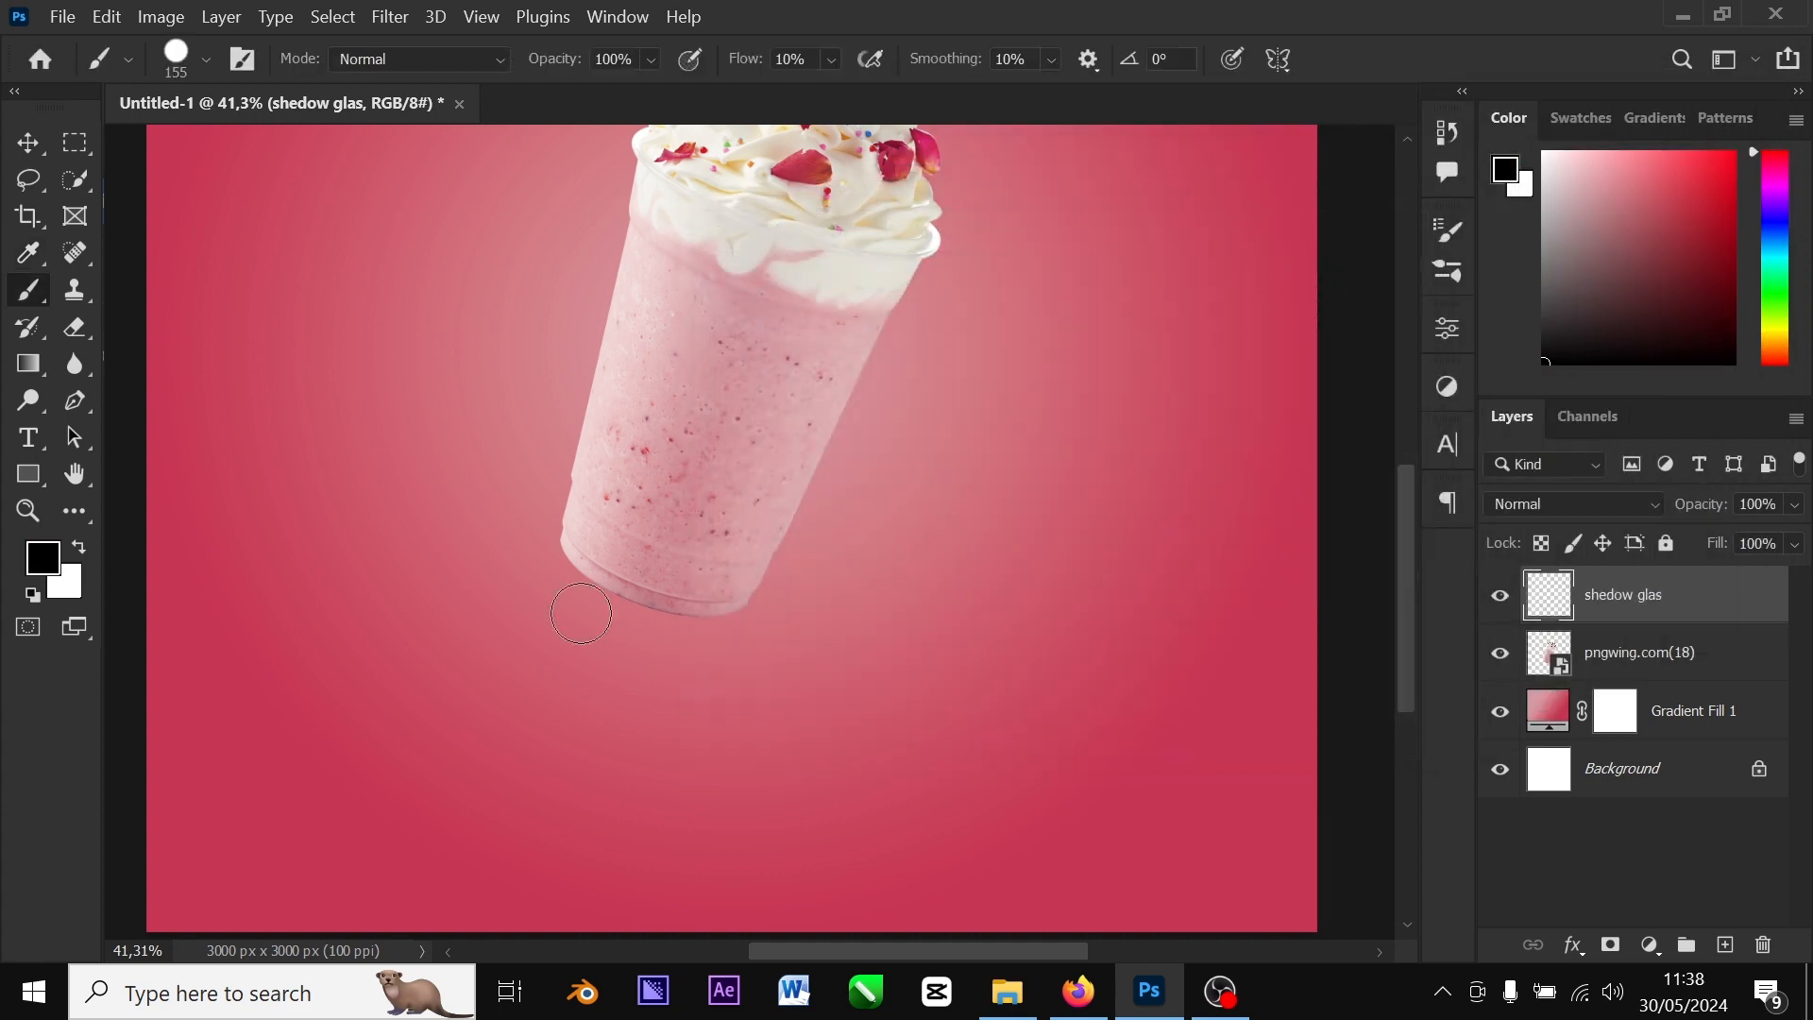
# Configure a Soft Round Pressure Size brush at 354 px with 0% hardness, flattening its tip into a thin horizontal ellipse
pyautogui.hotkey('ctrl', '-')
pyautogui.rightClick(771, 592)
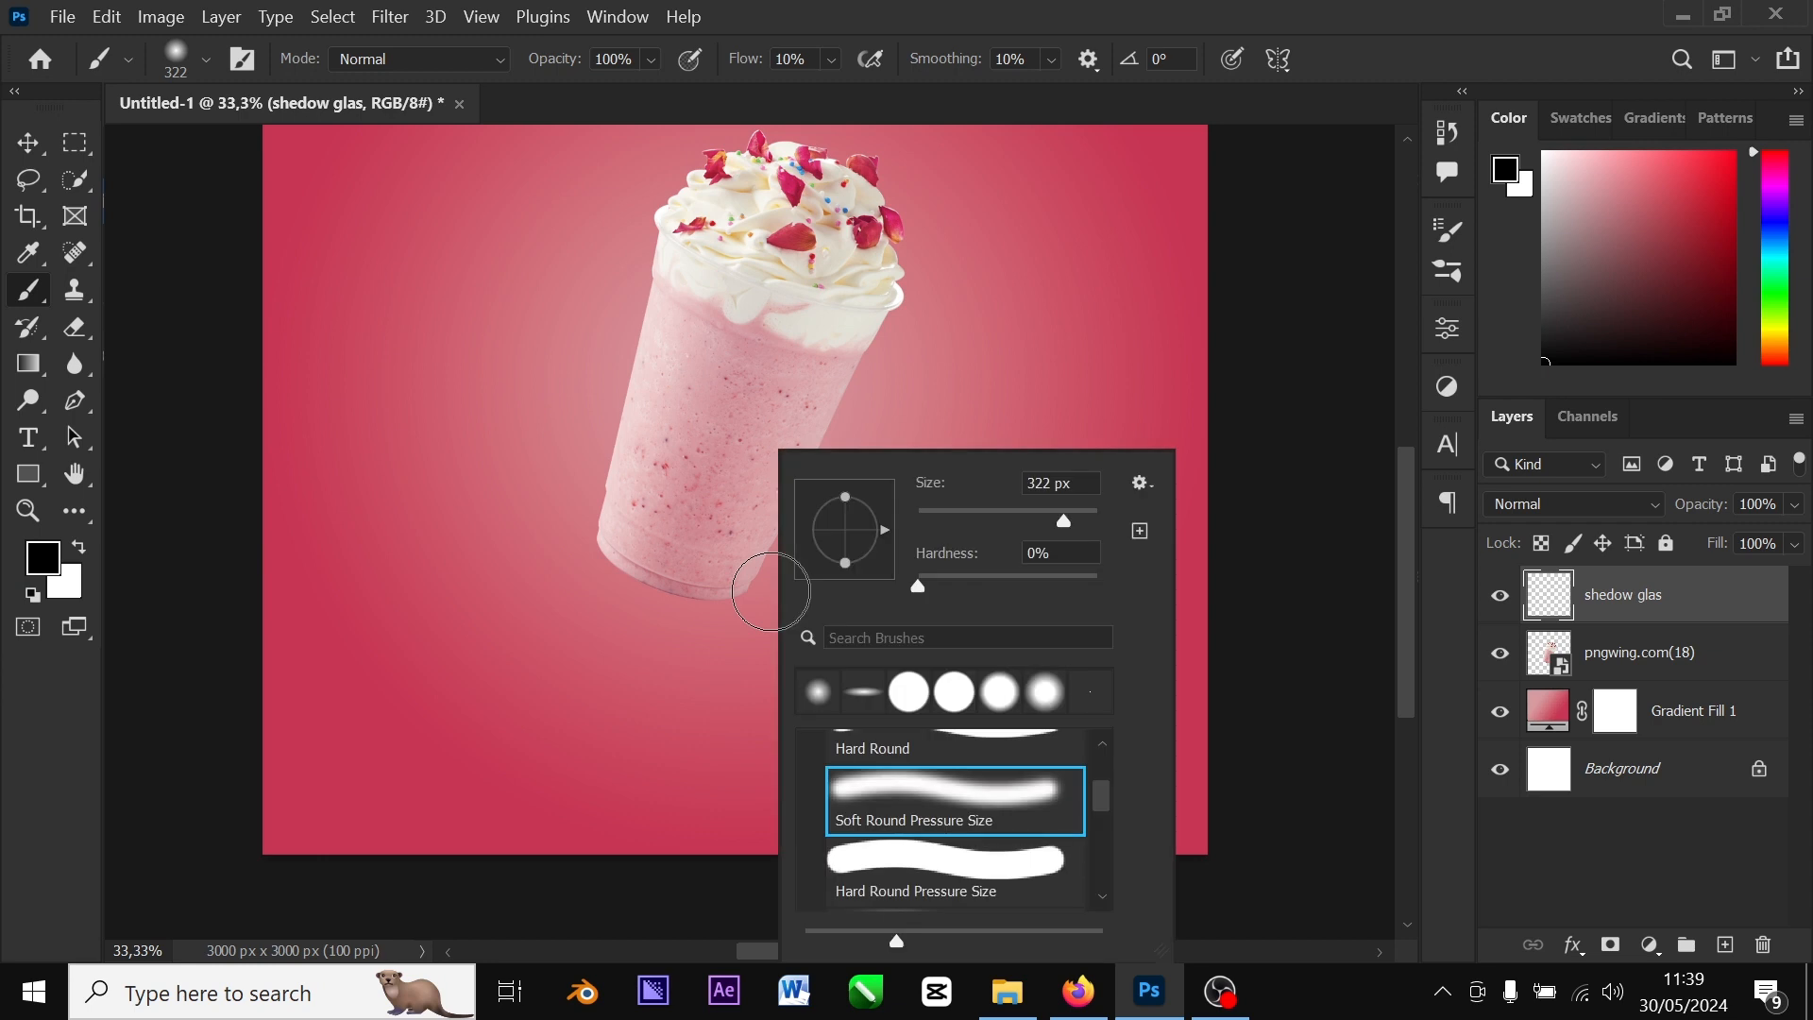
pyautogui.click(915, 583)
pyautogui.click(904, 805)
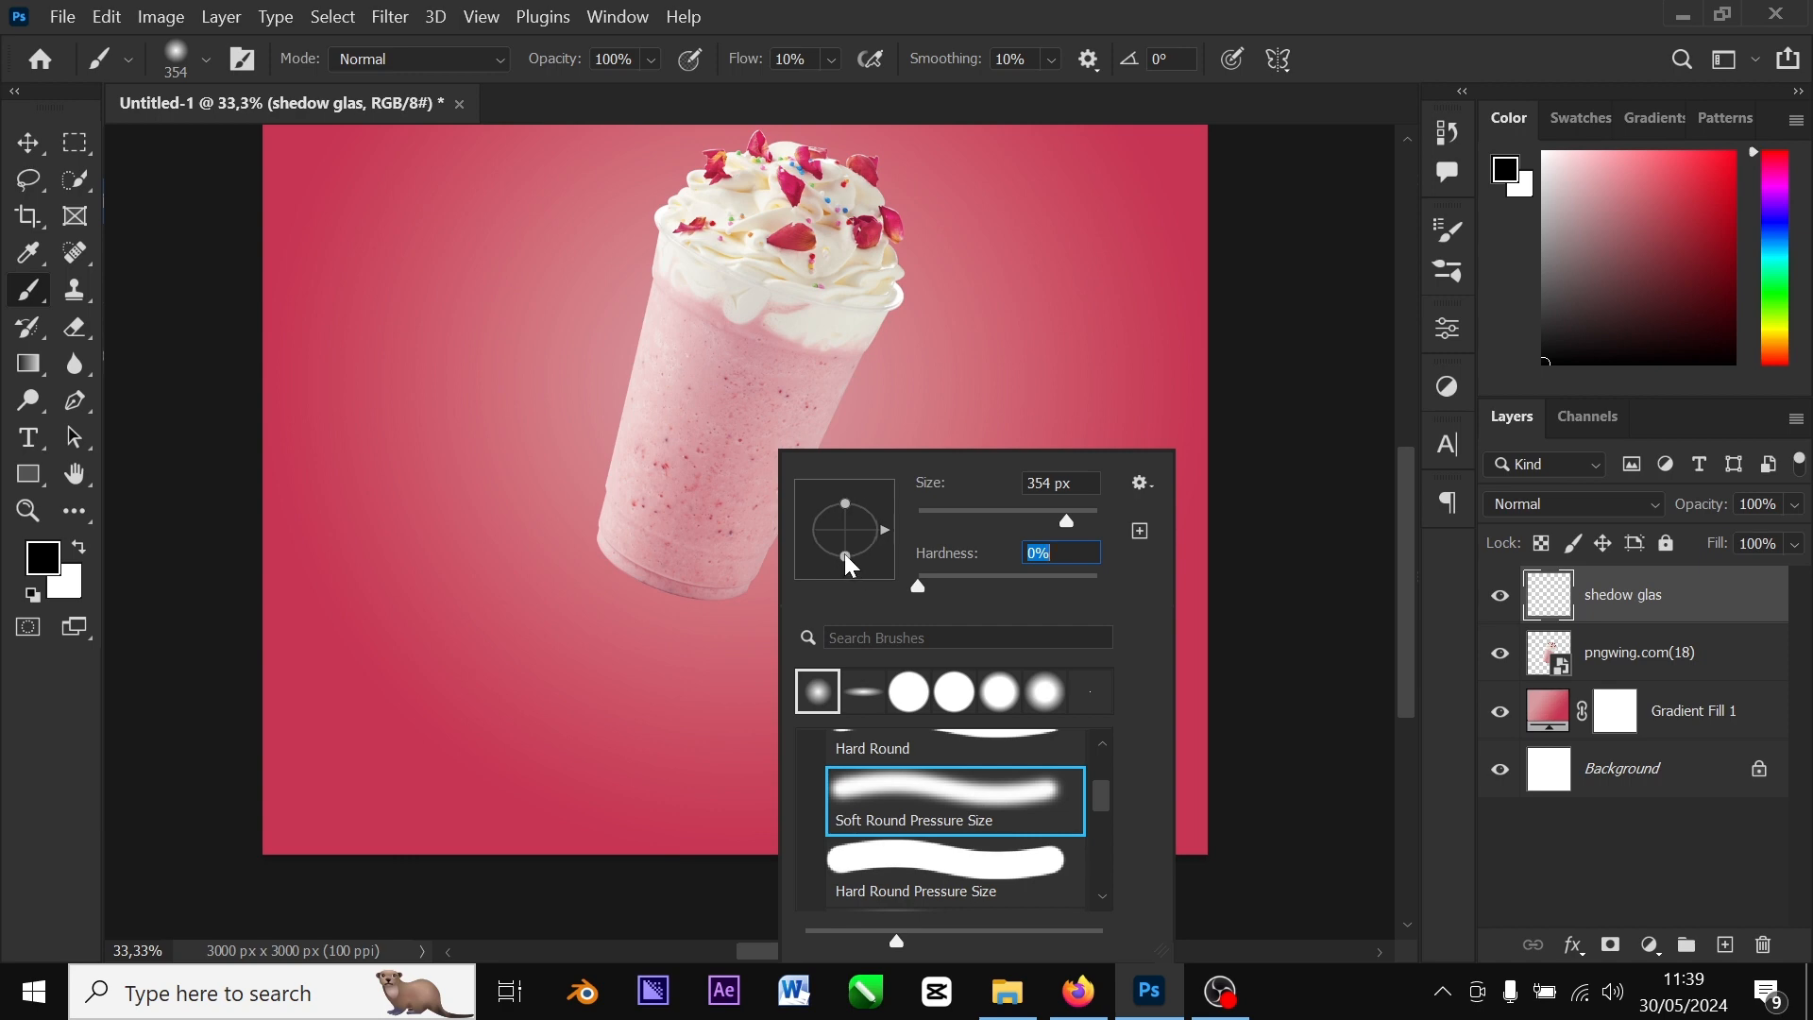
pyautogui.moveTo(846, 540); pyautogui.dragTo(846, 538)
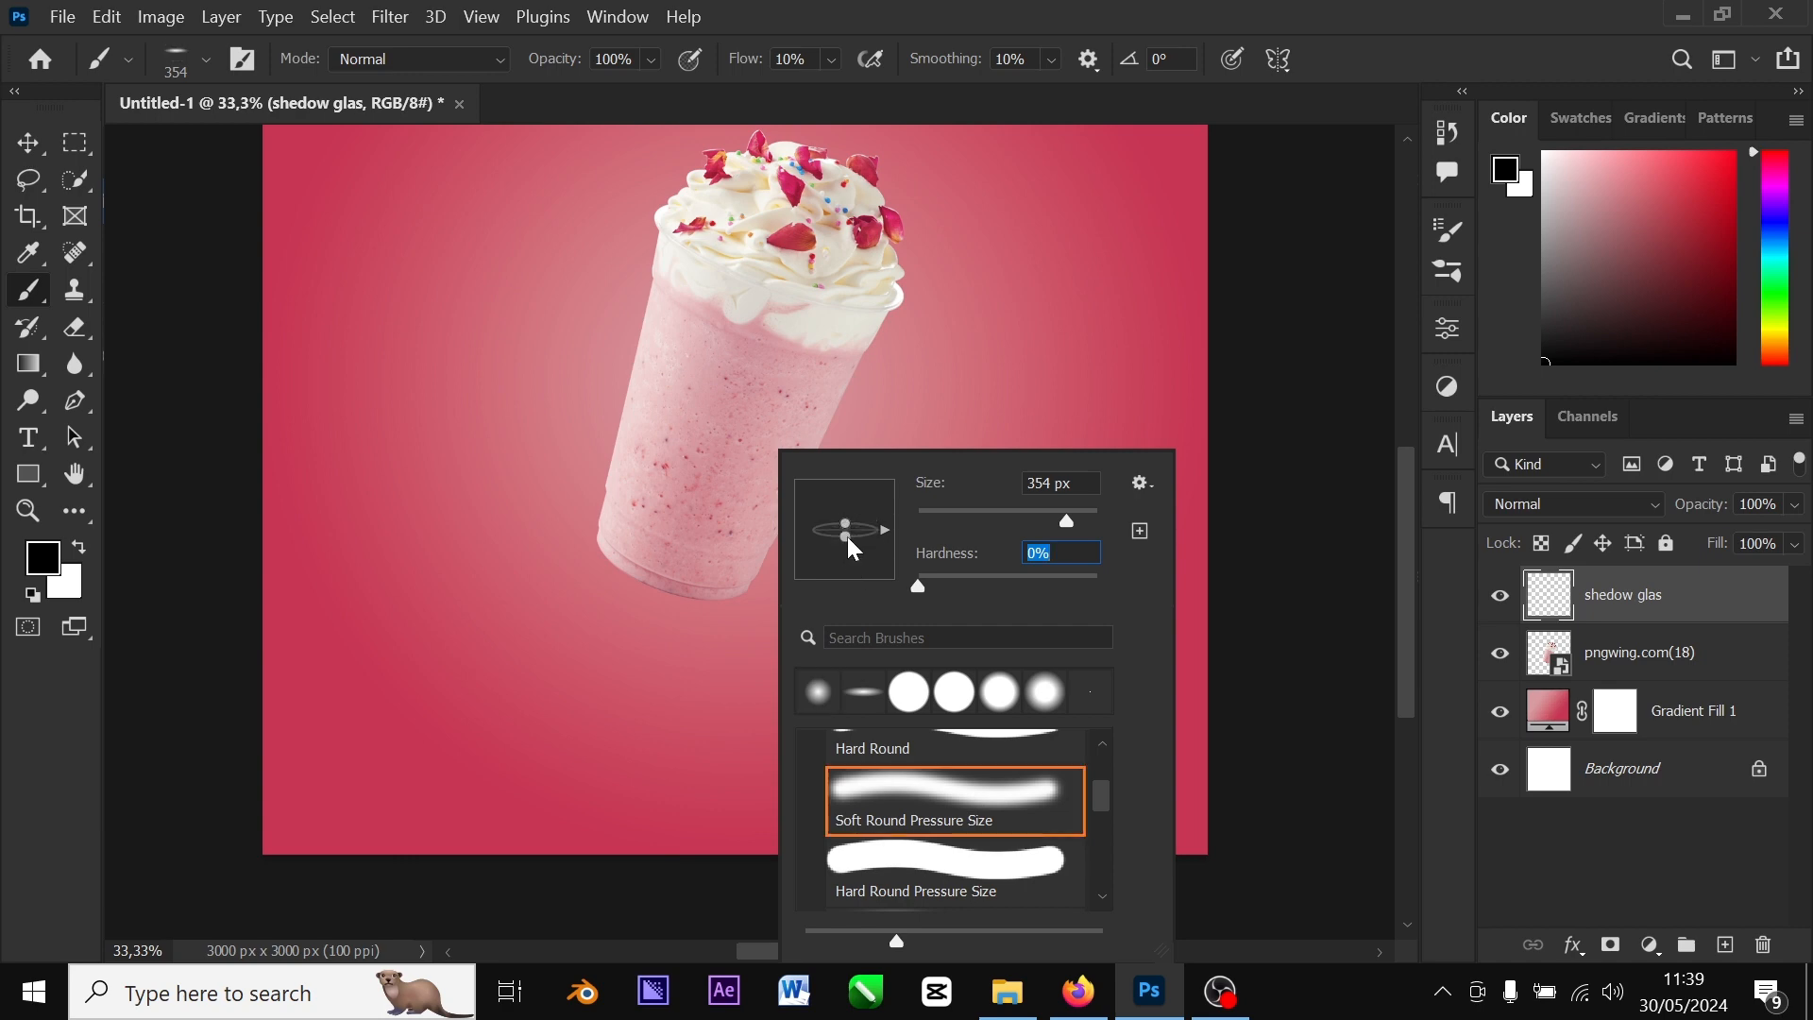
pyautogui.click(688, 669)
pyautogui.hotkey('ctrl', 'z')
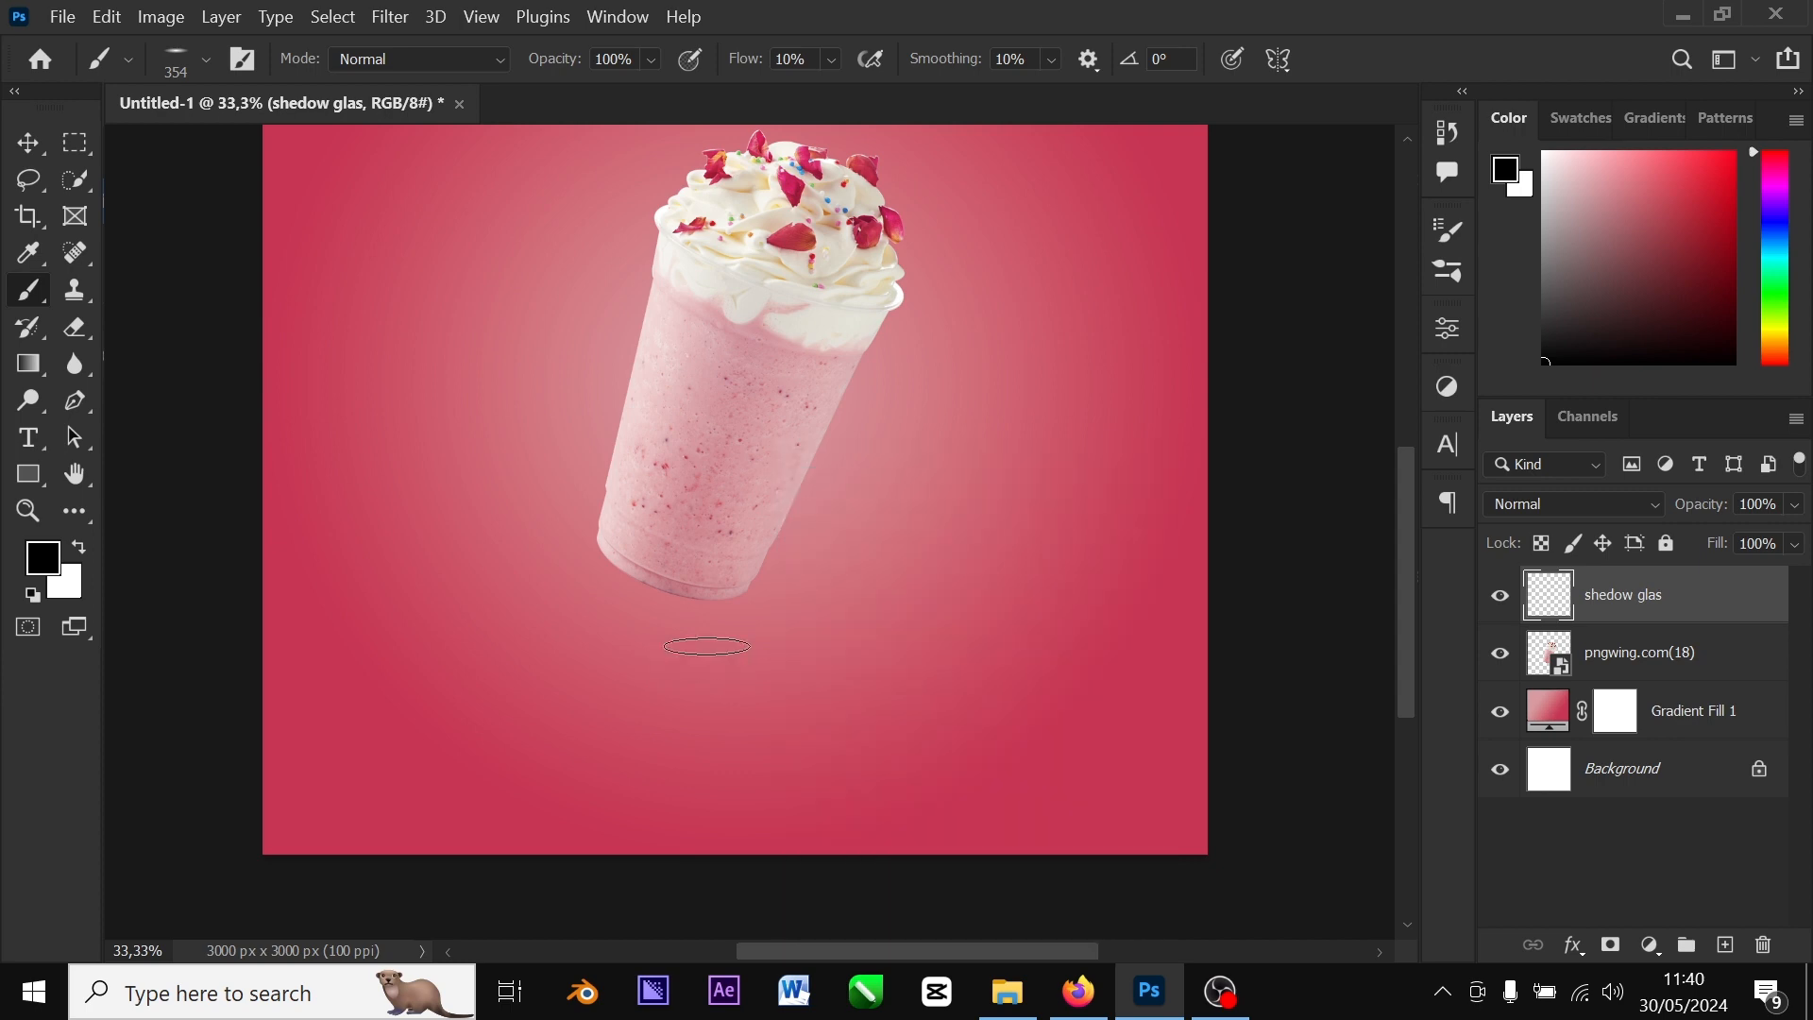
pyautogui.moveTo(686, 611)
pyautogui.mouseDown()
pyautogui.moveTo(700, 620)
pyautogui.moveTo(651, 617)
pyautogui.mouseUp()
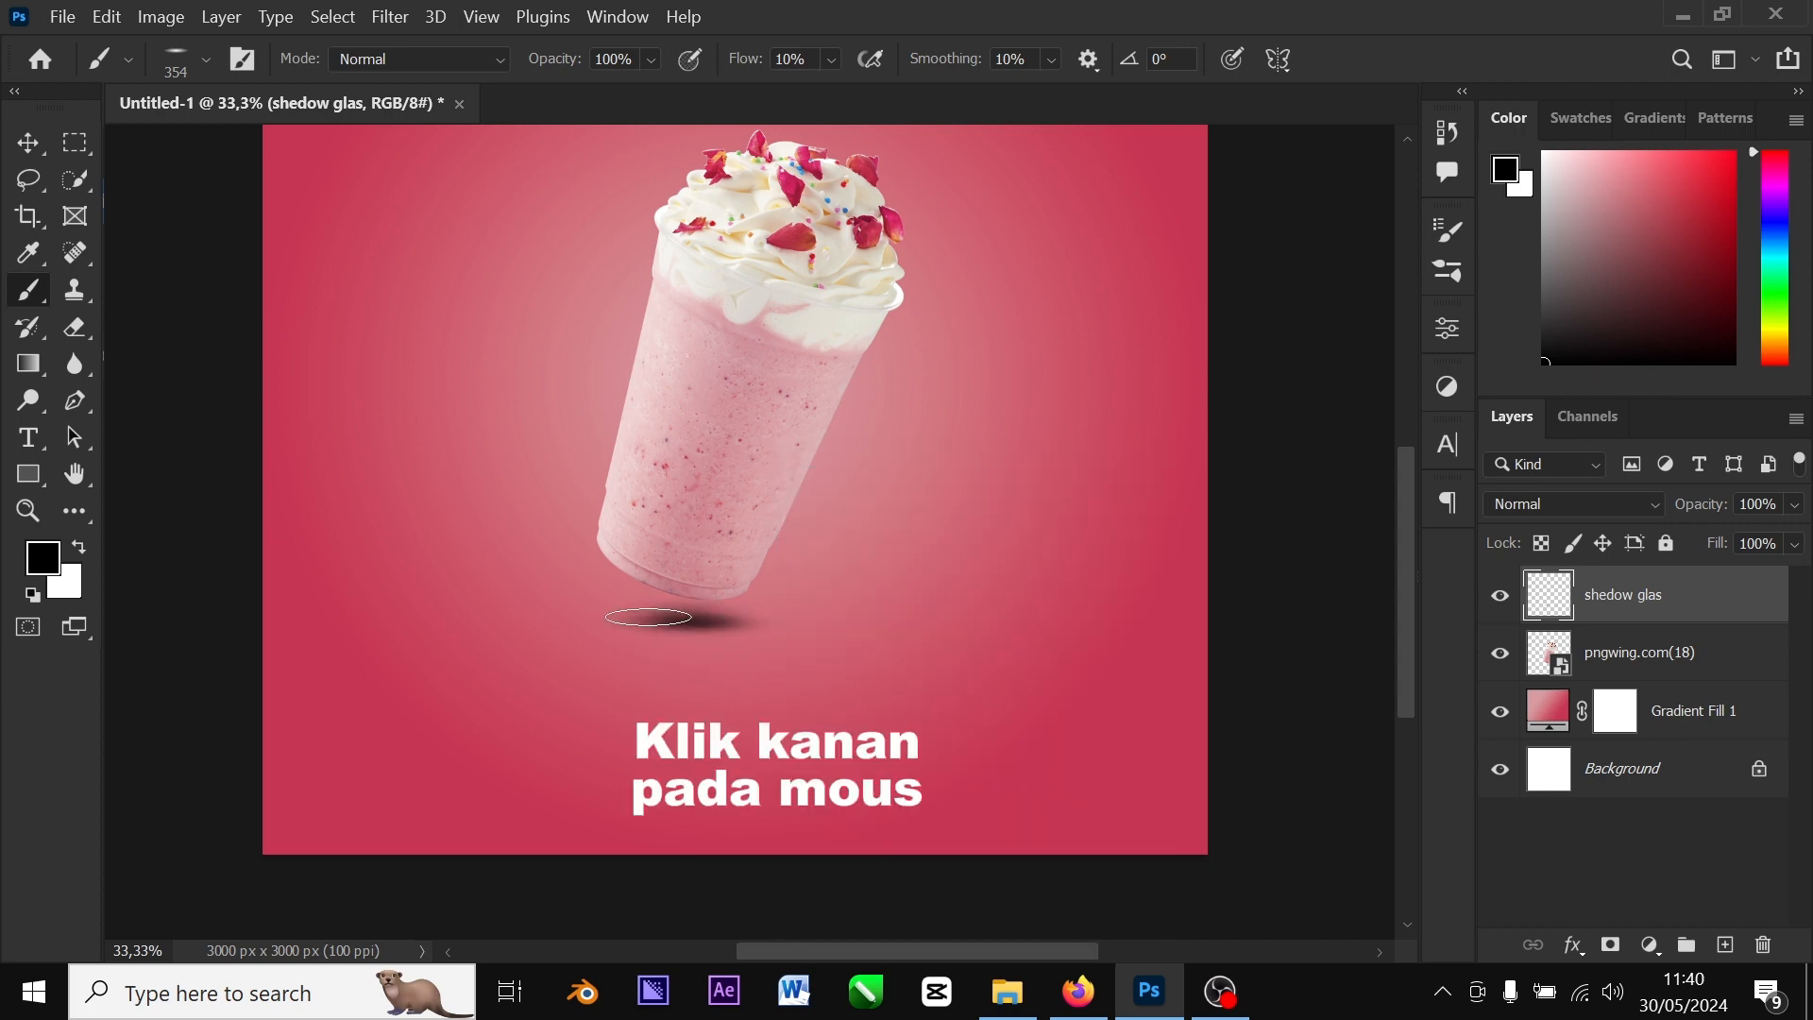
pyautogui.hotkey('ctrl', 'z')
# Enlarge the flattened brush to 401 px and paint a soft black elliptical shadow just beneath the cup
pyautogui.rightClick(649, 617)
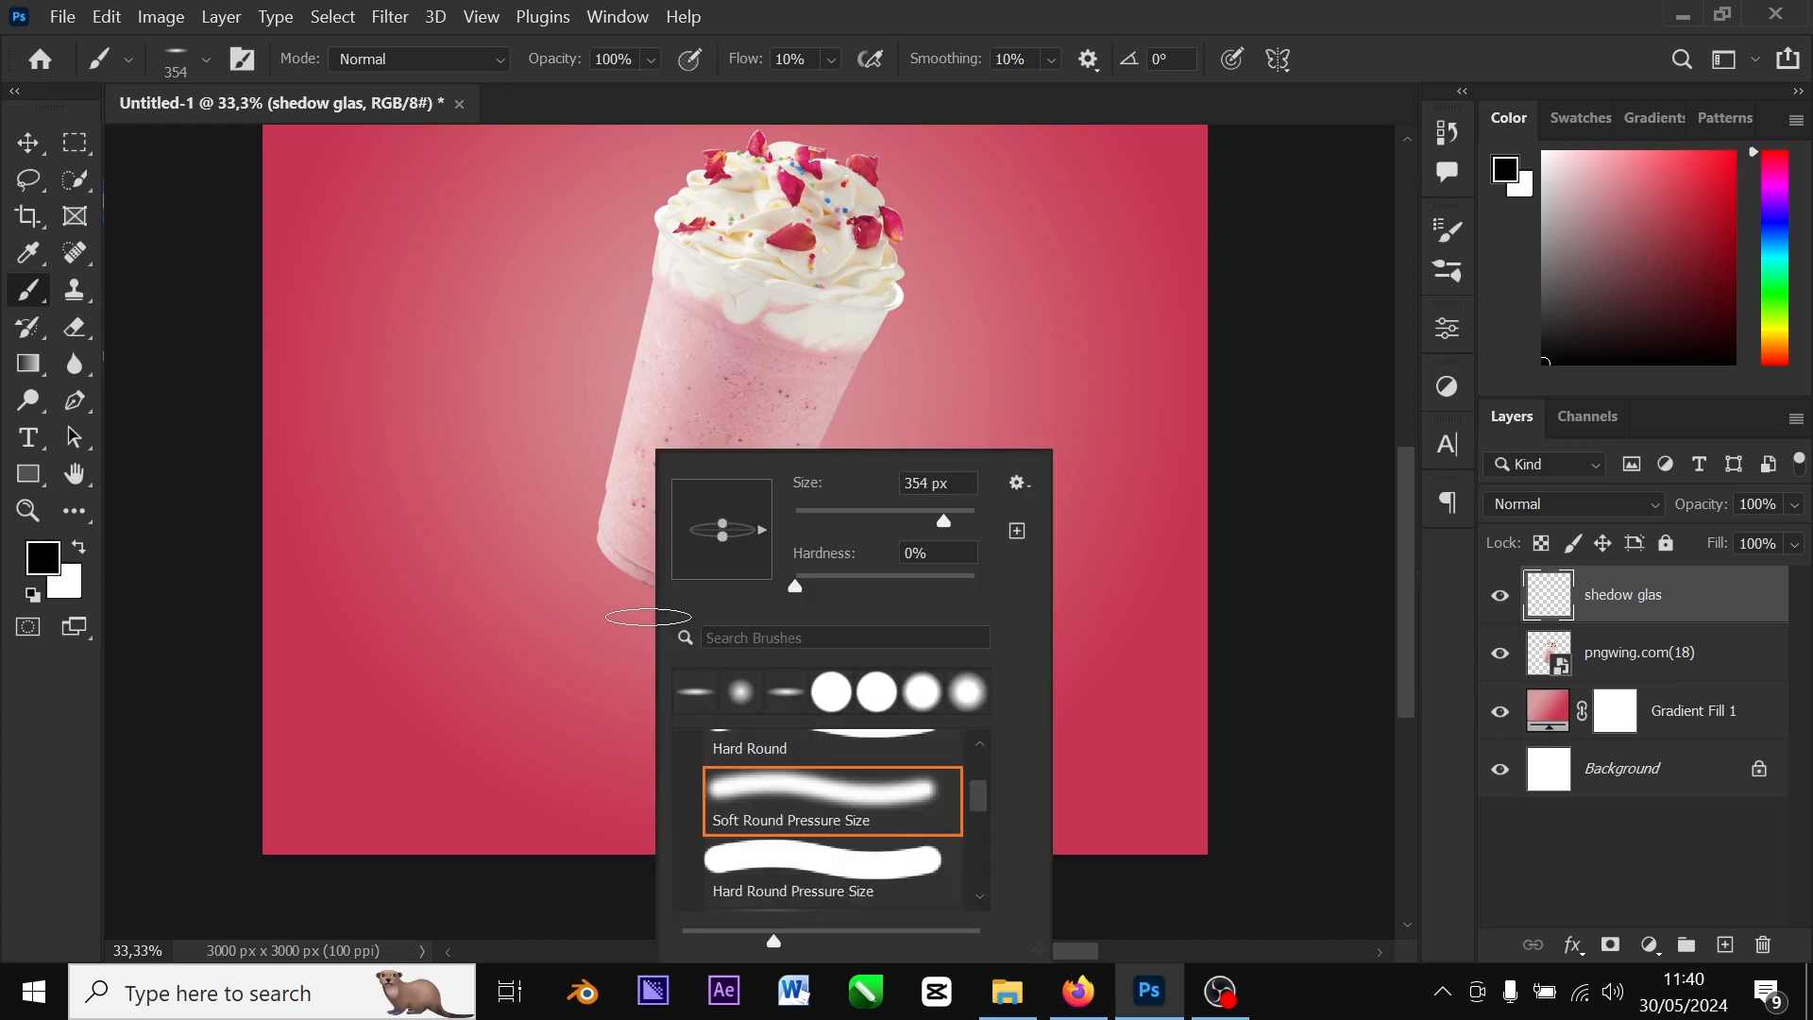
pyautogui.click(612, 633)
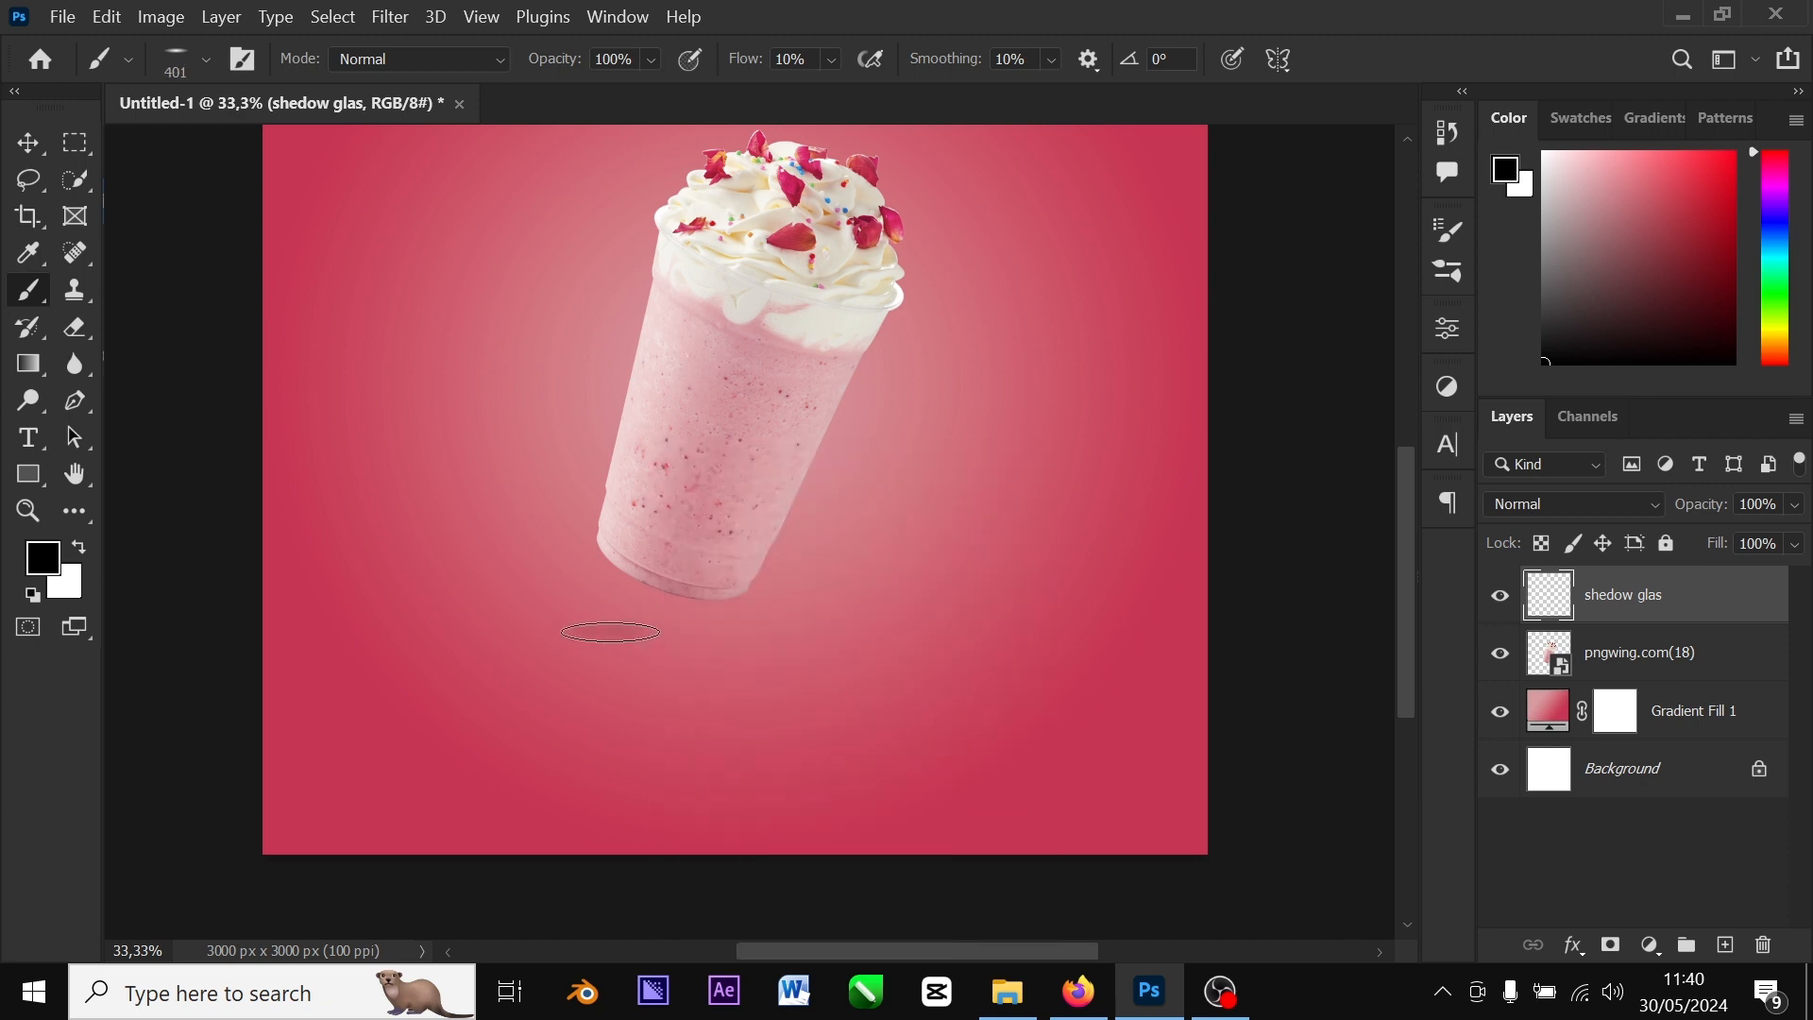
pyautogui.hotkey('ctrl', 'z')
pyautogui.moveTo(683, 633)
pyautogui.mouseDown()
pyautogui.moveTo(735, 637)
pyautogui.moveTo(668, 611)
pyautogui.moveTo(667, 635)
pyautogui.moveTo(654, 620)
pyautogui.moveTo(711, 622)
pyautogui.moveTo(644, 623)
pyautogui.moveTo(672, 653)
pyautogui.moveTo(750, 648)
pyautogui.moveTo(631, 625)
pyautogui.moveTo(669, 652)
pyautogui.moveTo(700, 616)
pyautogui.moveTo(743, 659)
pyautogui.moveTo(735, 625)
pyautogui.moveTo(722, 654)
pyautogui.moveTo(781, 661)
pyautogui.mouseUp()
pyautogui.hotkey('ctrl', 'z')
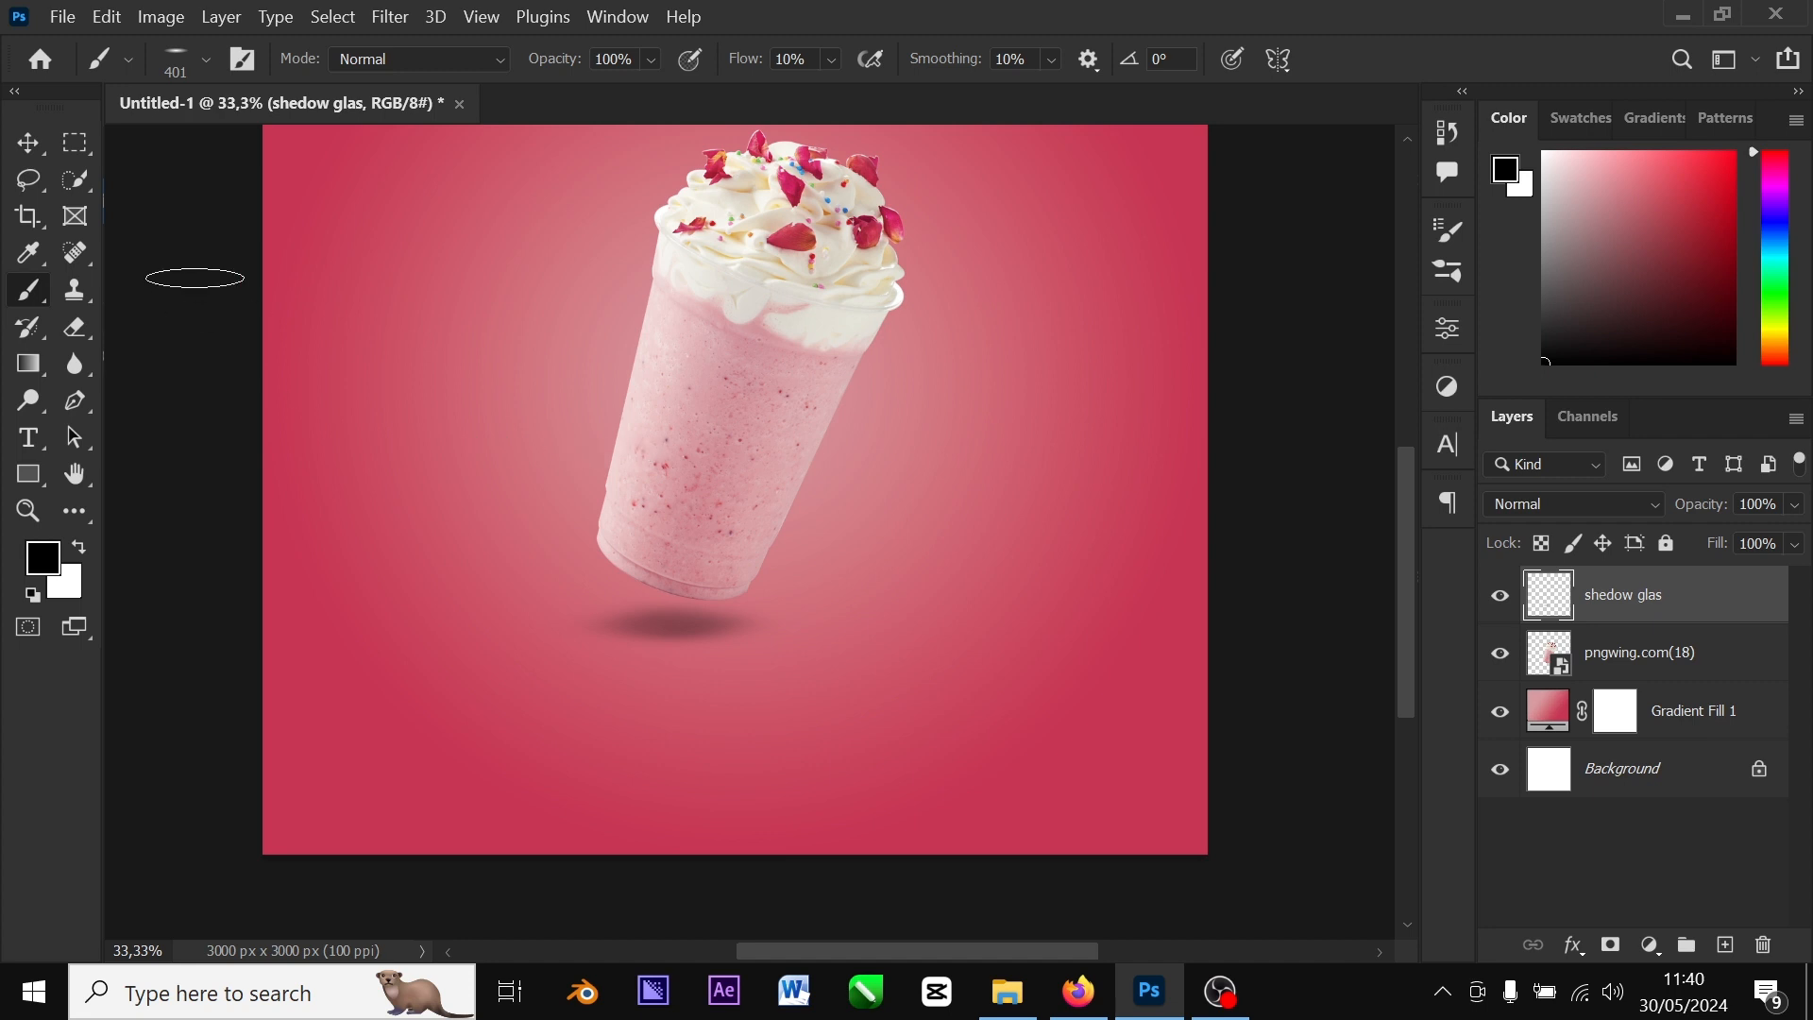
pyautogui.click(29, 143)
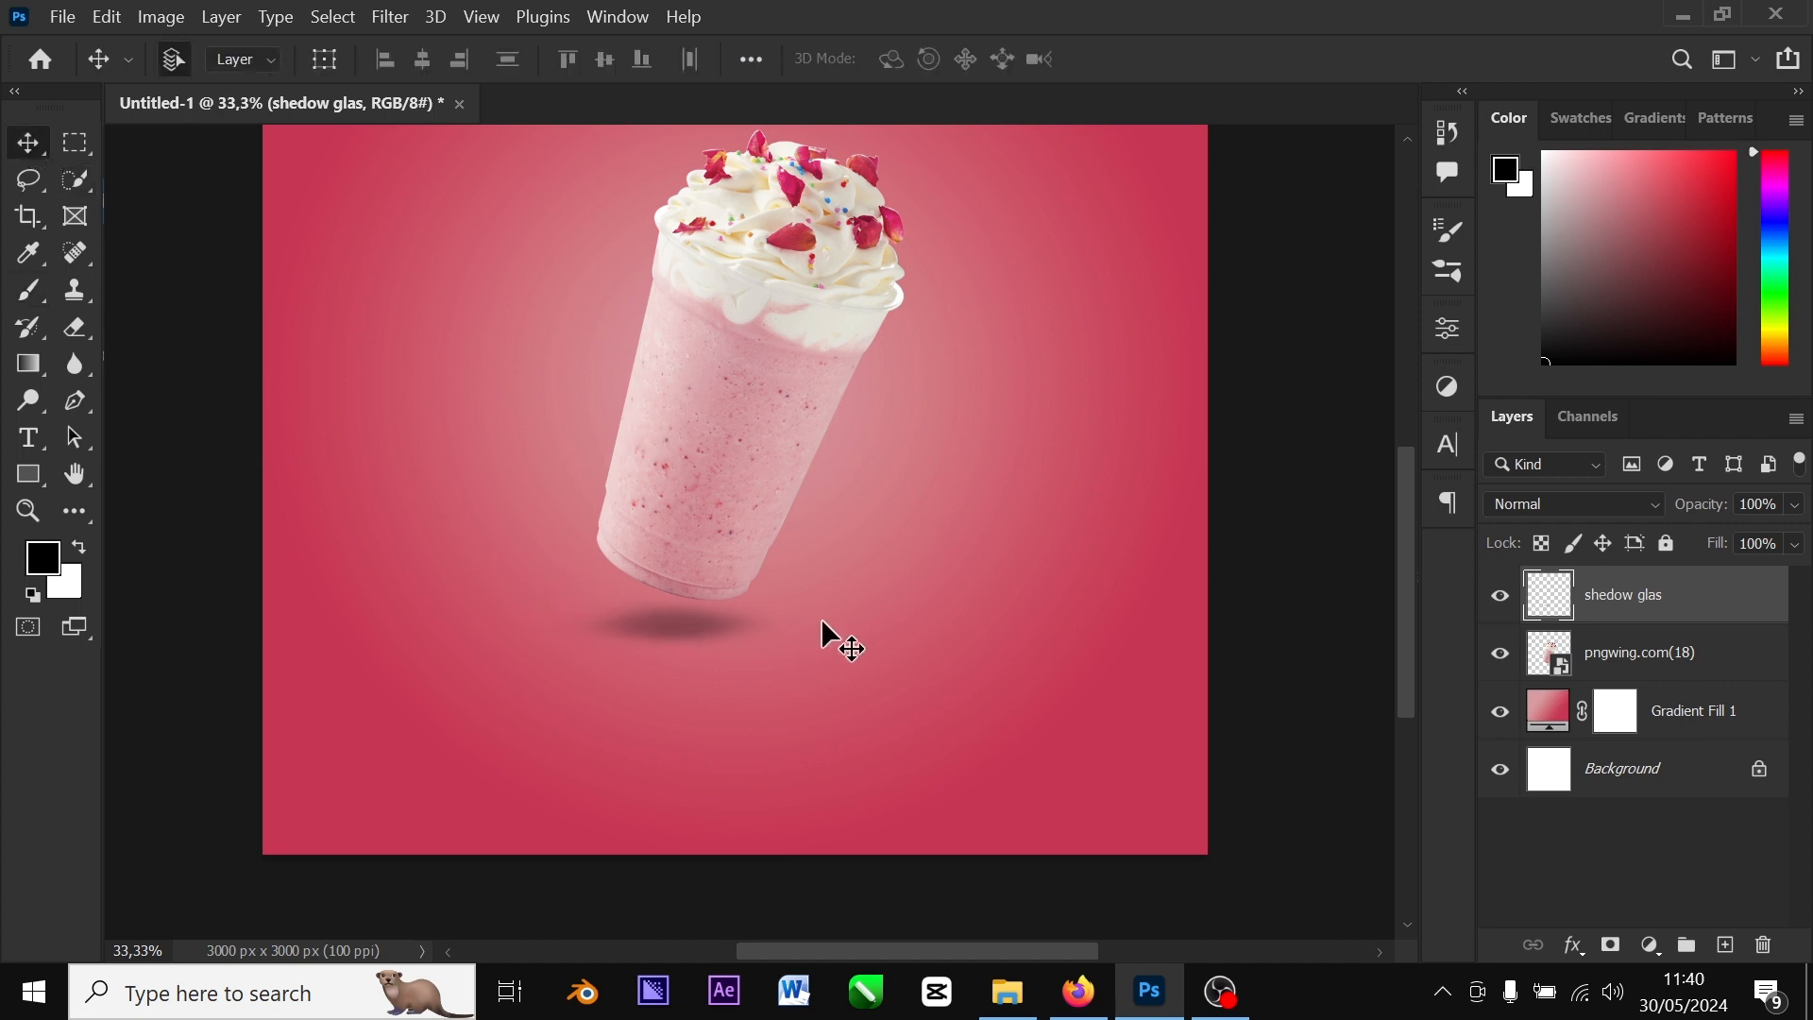
pyautogui.scroll(3, 1408, 651)
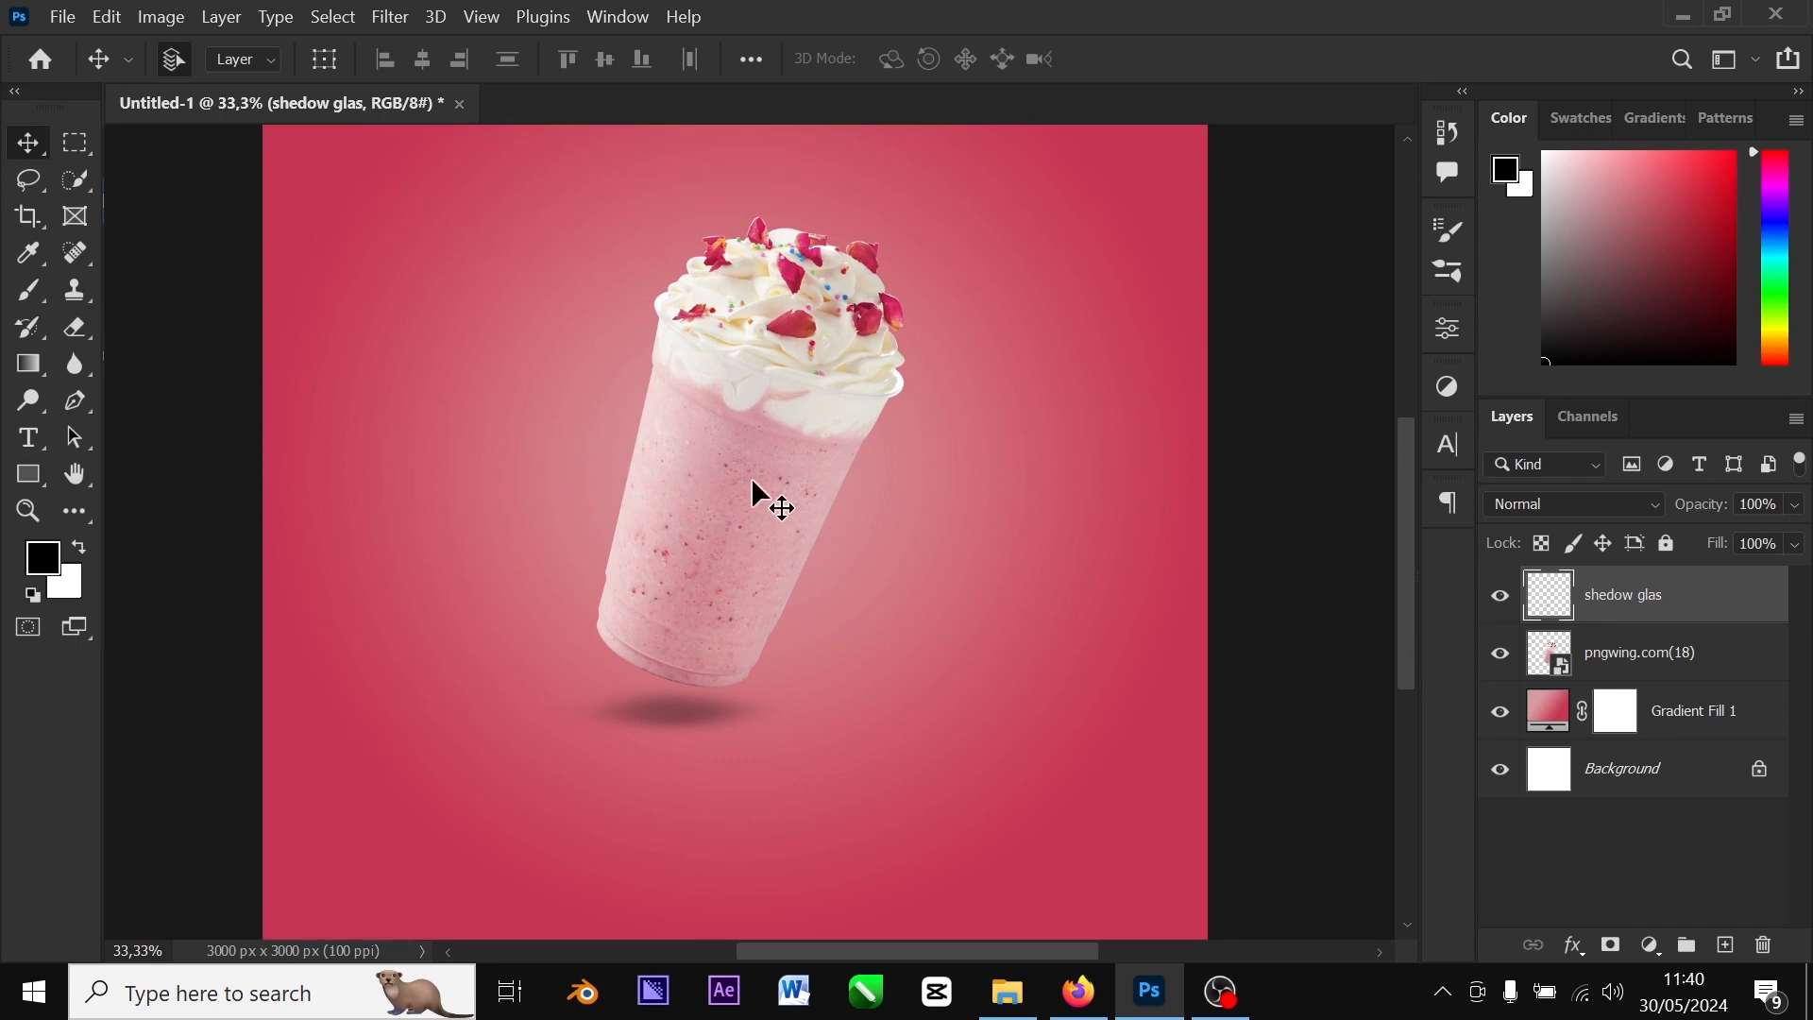
# Rename the milkshake cup layer to "Gelas"
pyautogui.press('h')
pyautogui.scroll(-1, 753, 480)
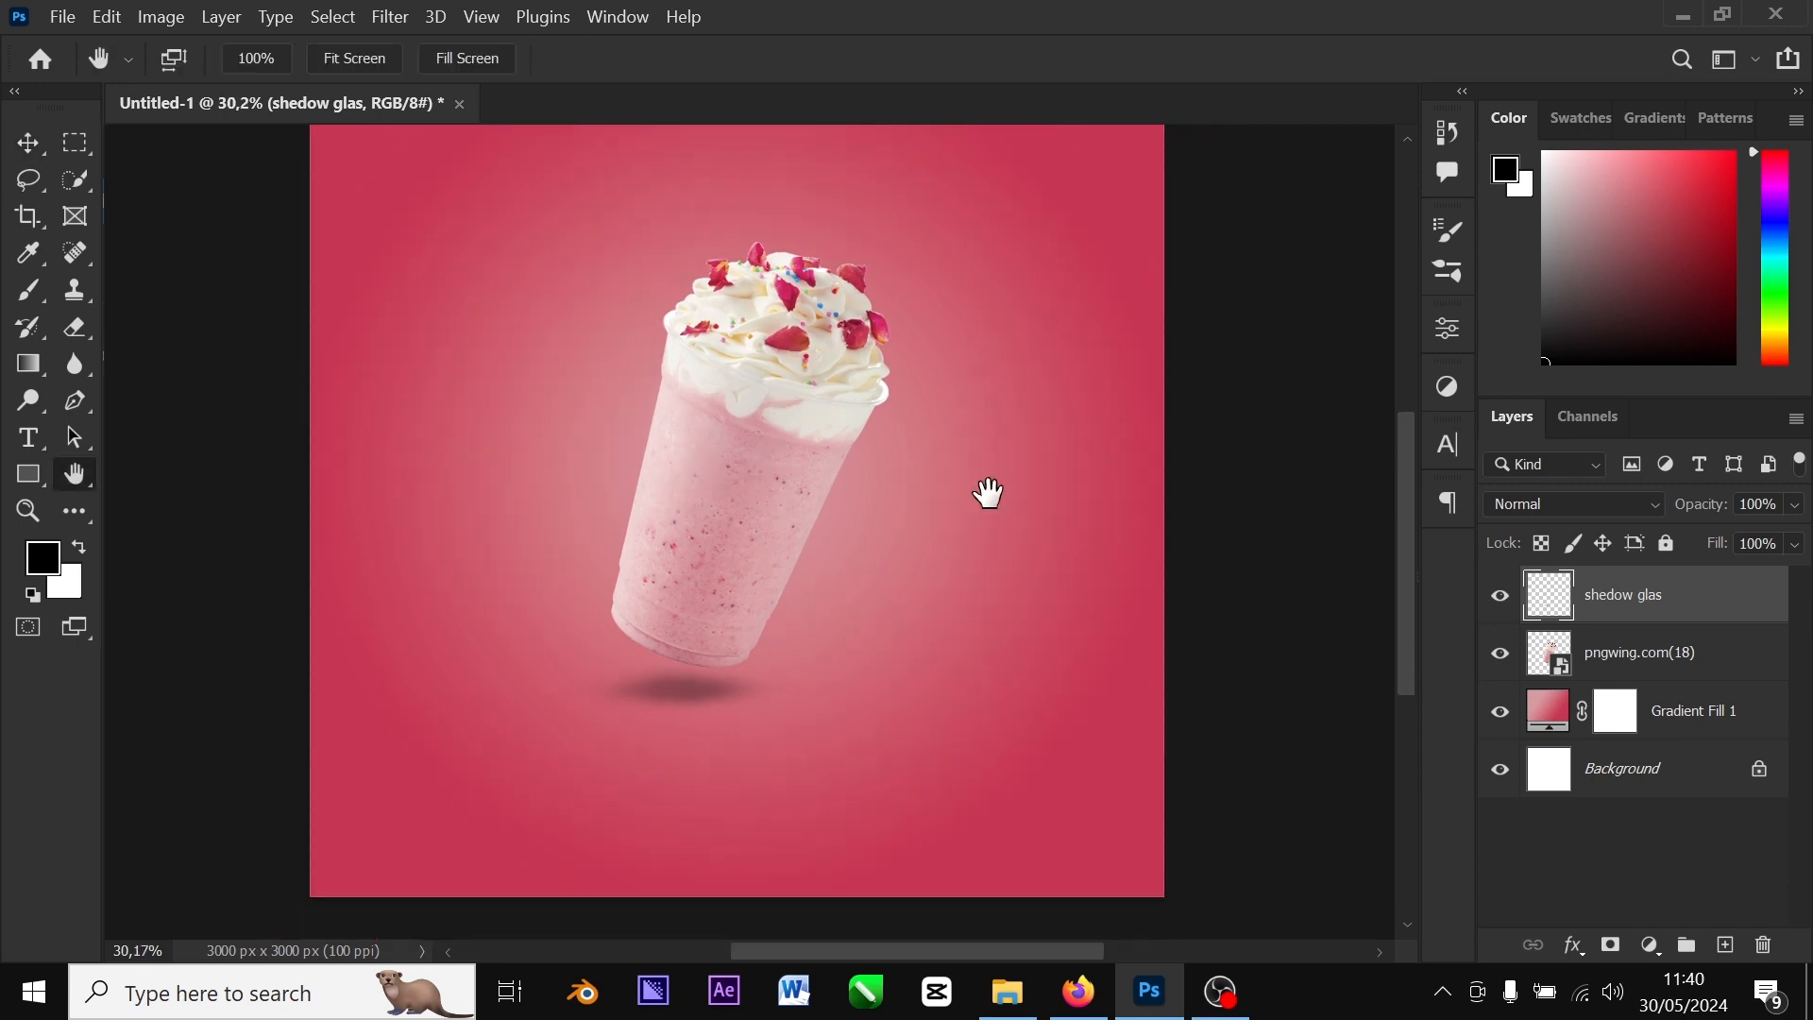
pyautogui.moveTo(878, 469); pyautogui.dragTo(895, 504)
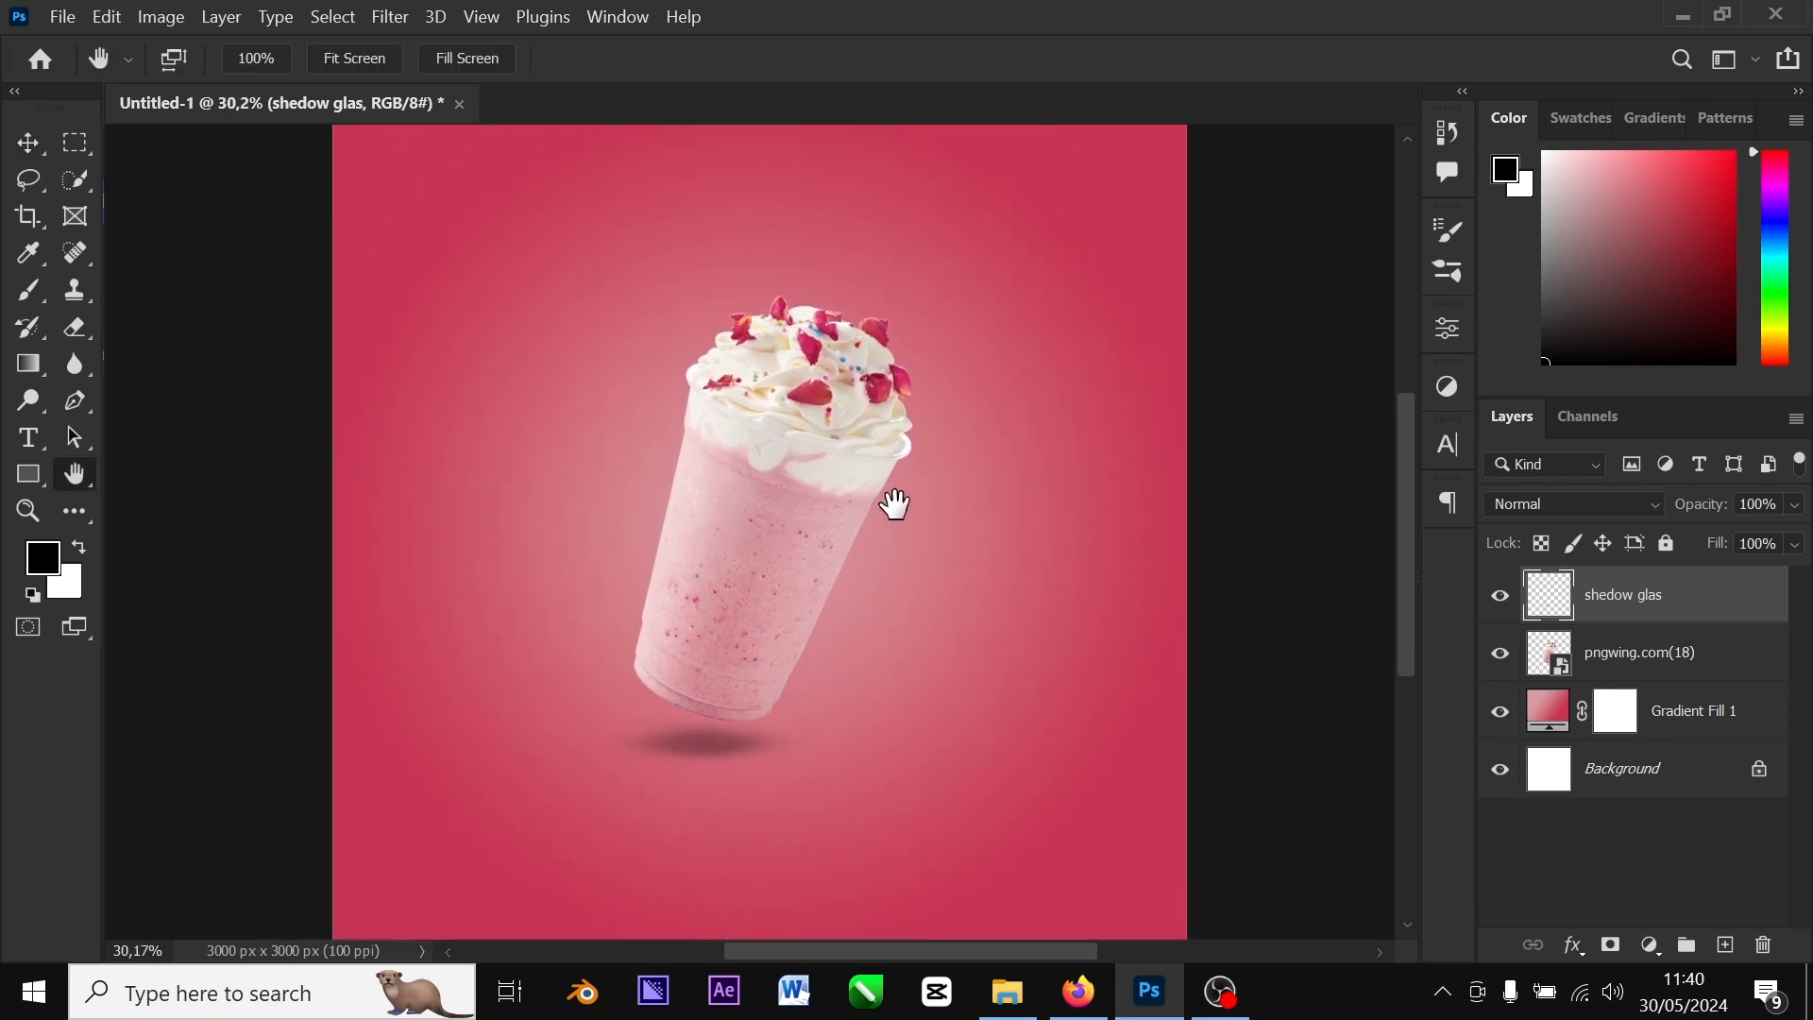
pyautogui.click(31, 146)
pyautogui.click(781, 530)
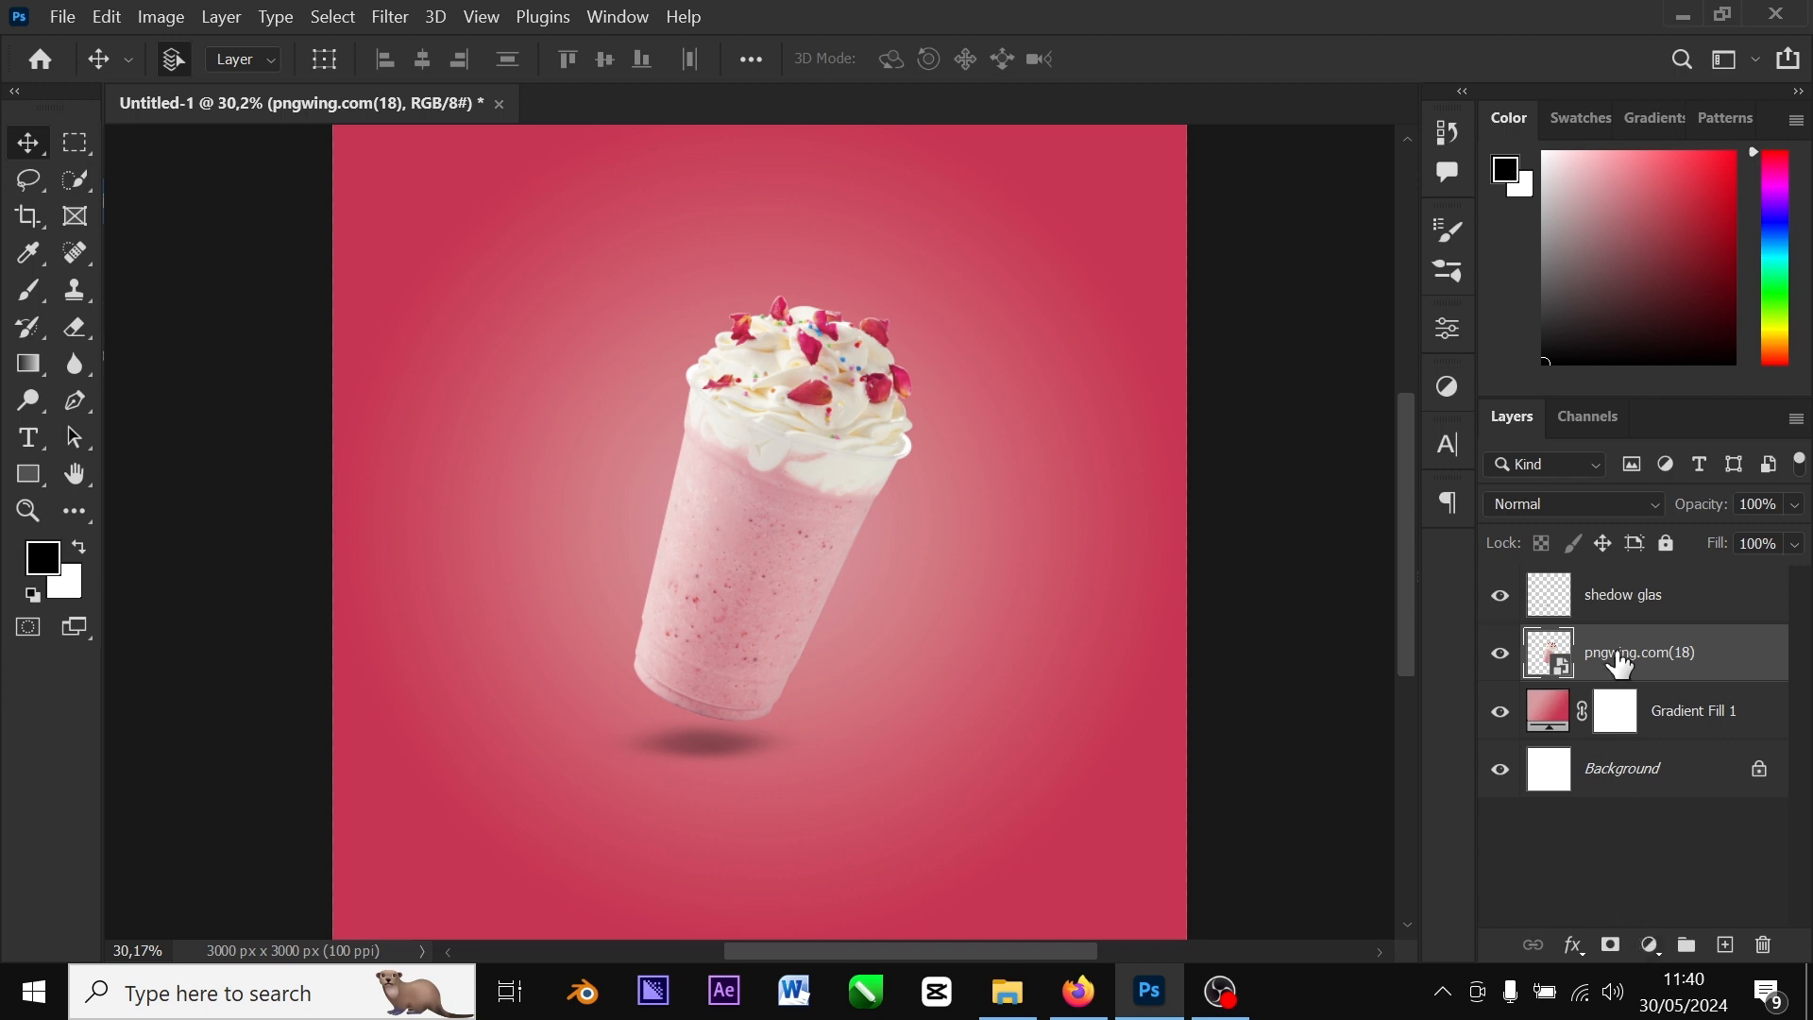
pyautogui.moveTo(1618, 654)
pyautogui.mouseDown()
pyautogui.moveTo(1652, 838)
pyautogui.moveTo(1625, 664)
pyautogui.mouseUp()
pyautogui.doubleClick(1626, 663)
pyautogui.write('Gelas')
pyautogui.press('Return')
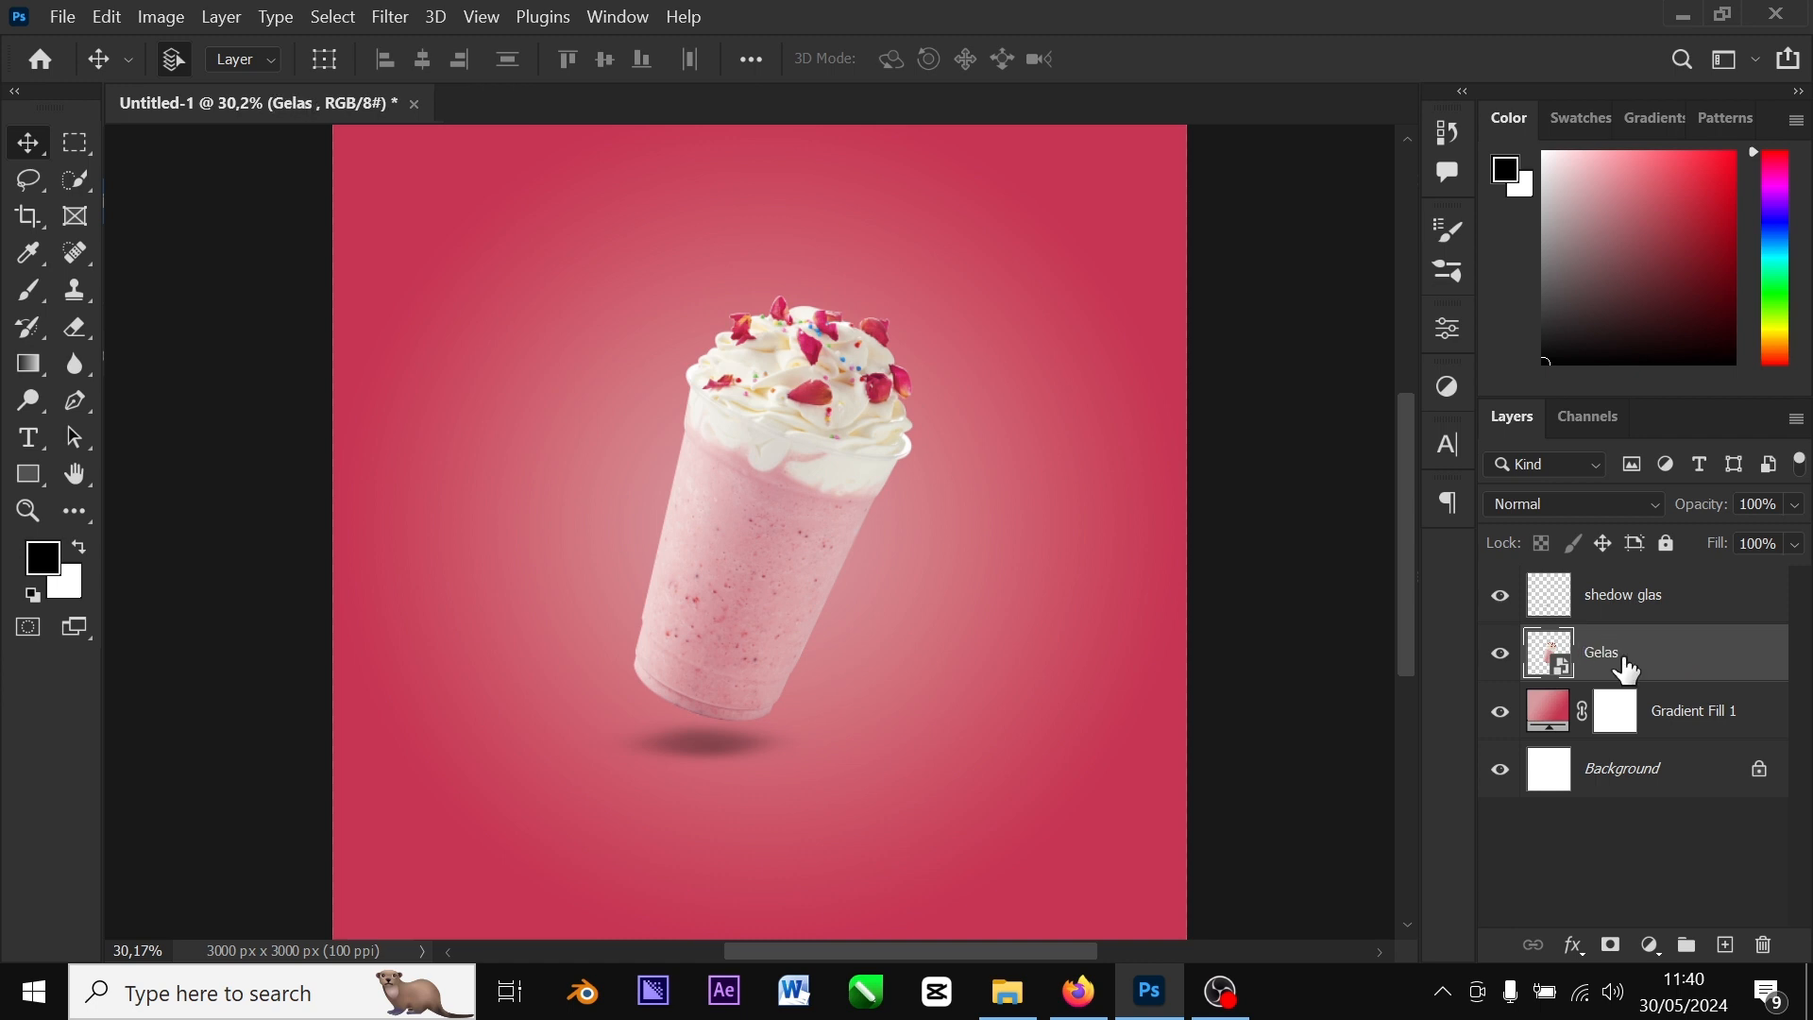
# Add a Curves adjustment clipped to the Gelas layer and bend its RGB curve downward to darken only the cup
pyautogui.click(1654, 947)
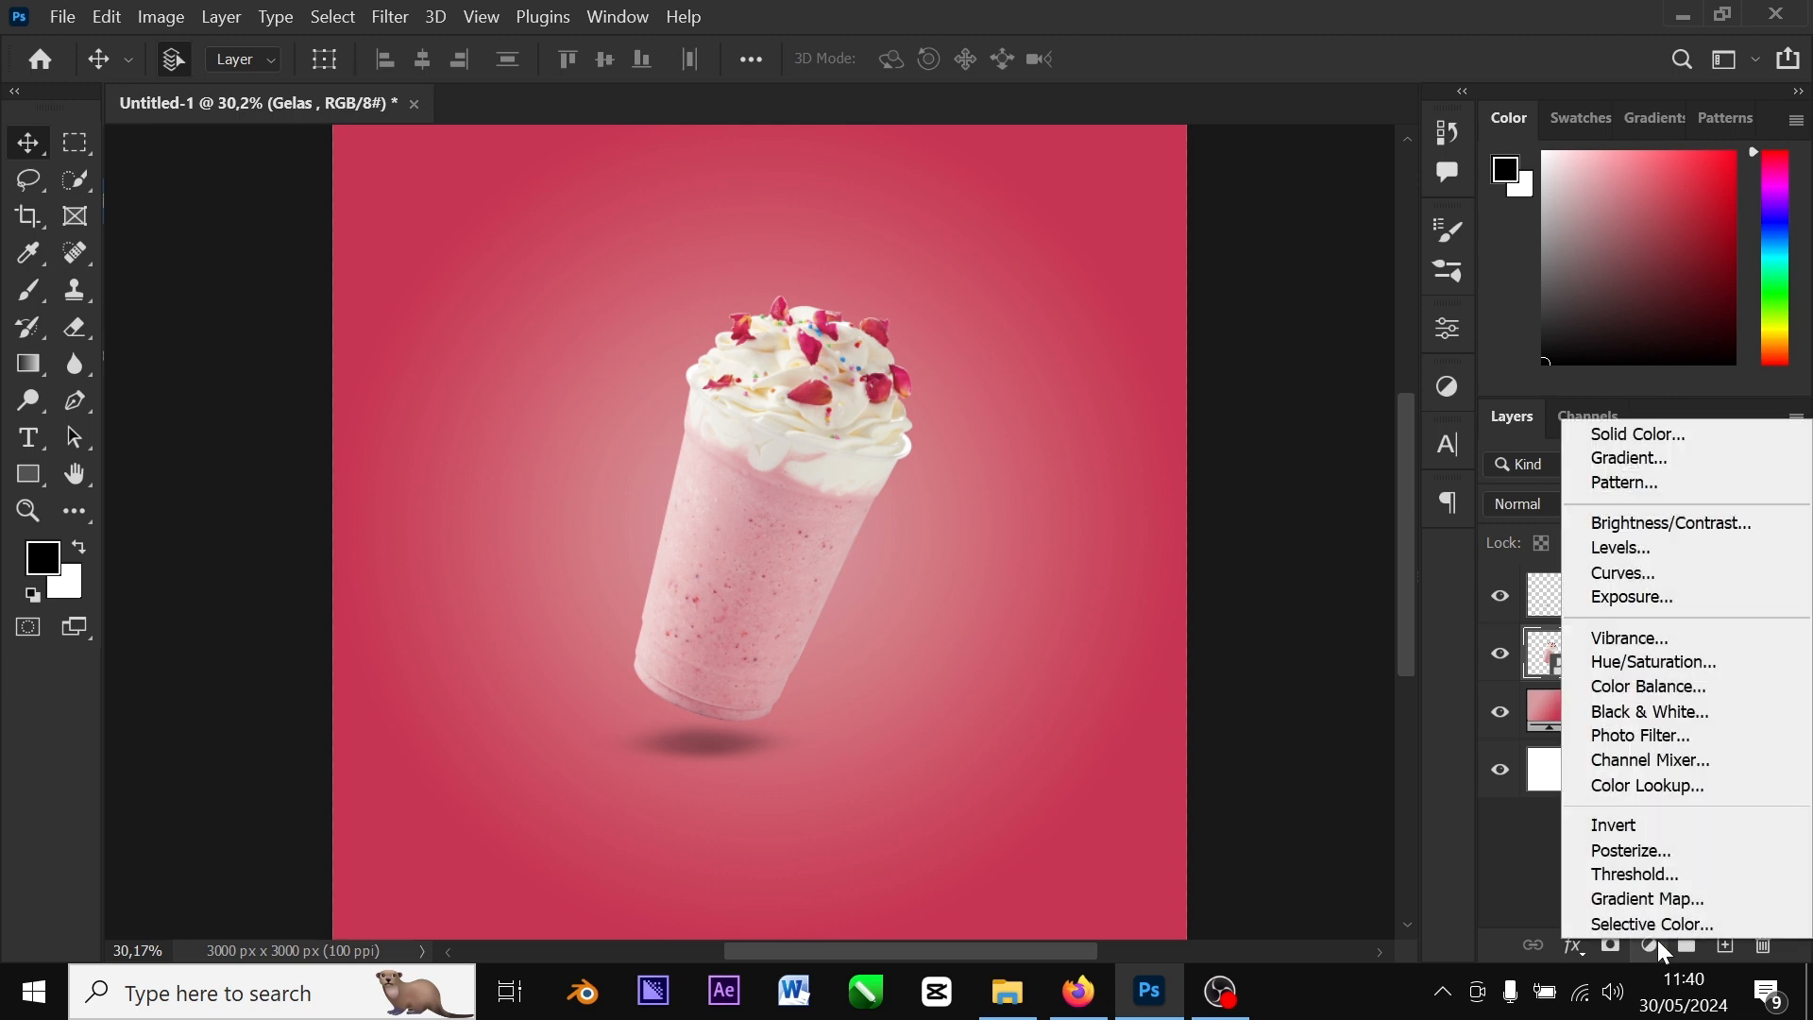
pyautogui.click(1638, 574)
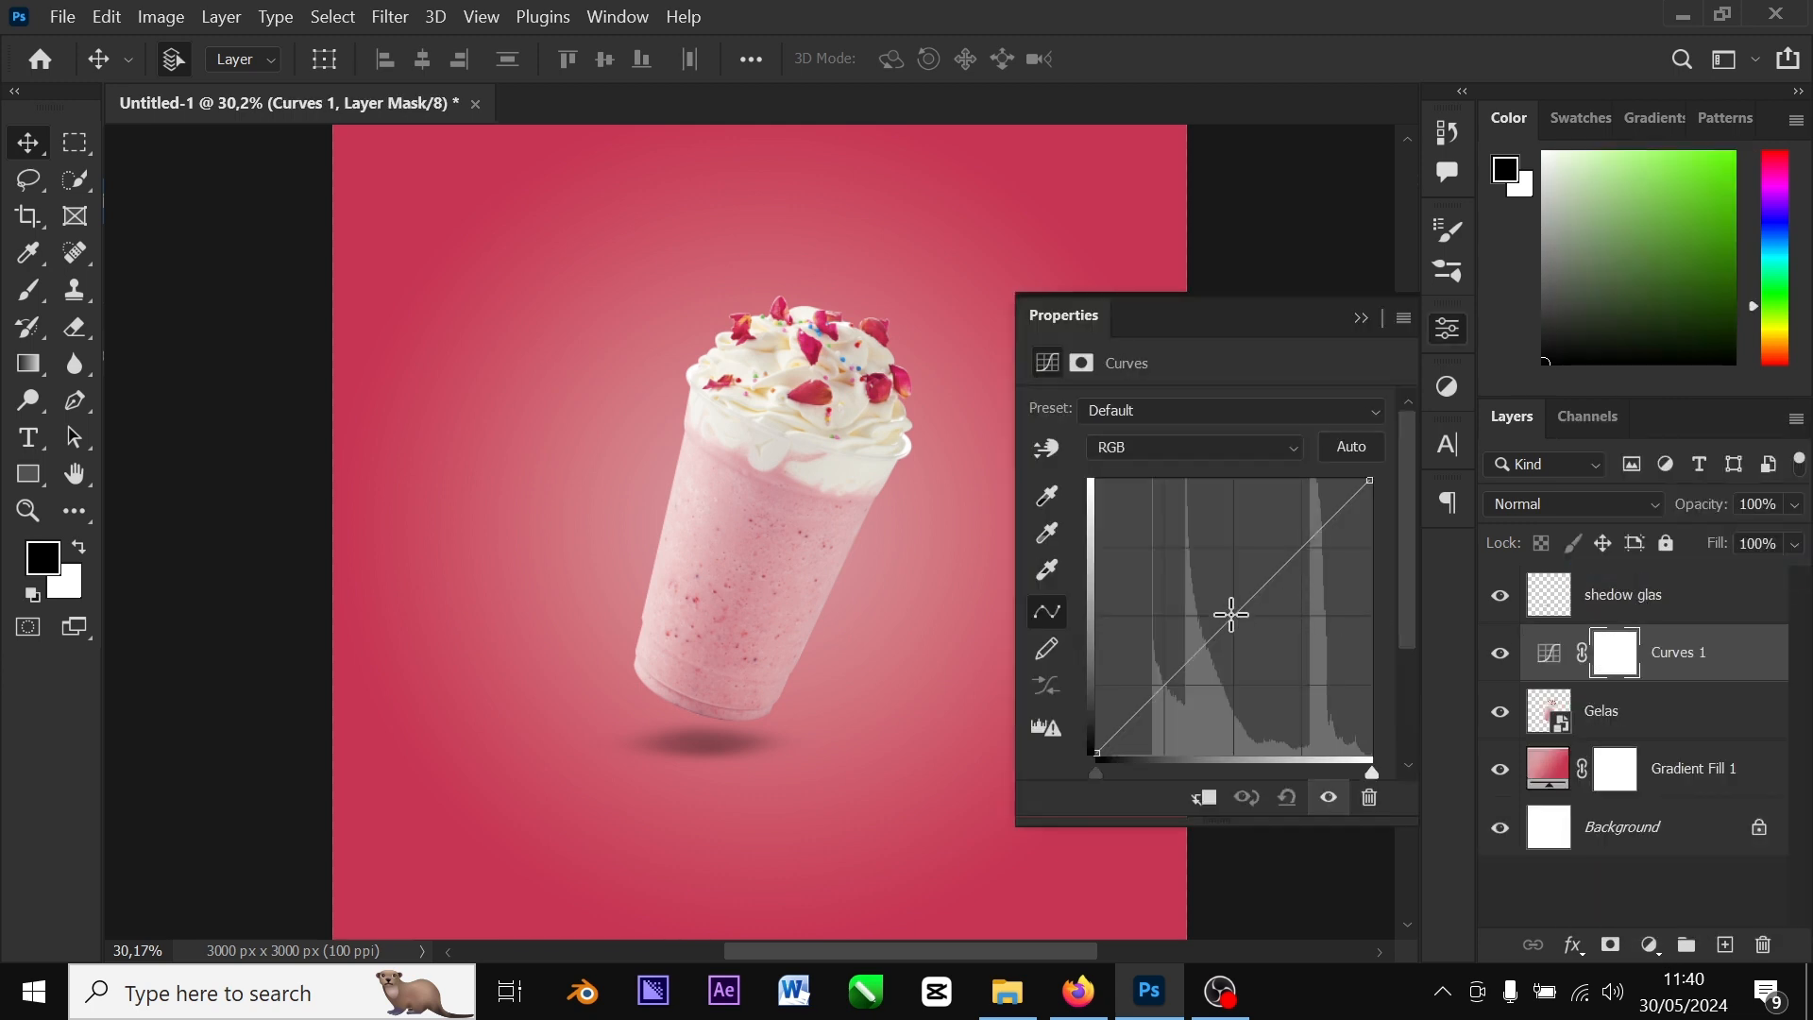
pyautogui.moveTo(1233, 617); pyautogui.dragTo(1271, 646)
pyautogui.hotkey('ctrl', 'z')
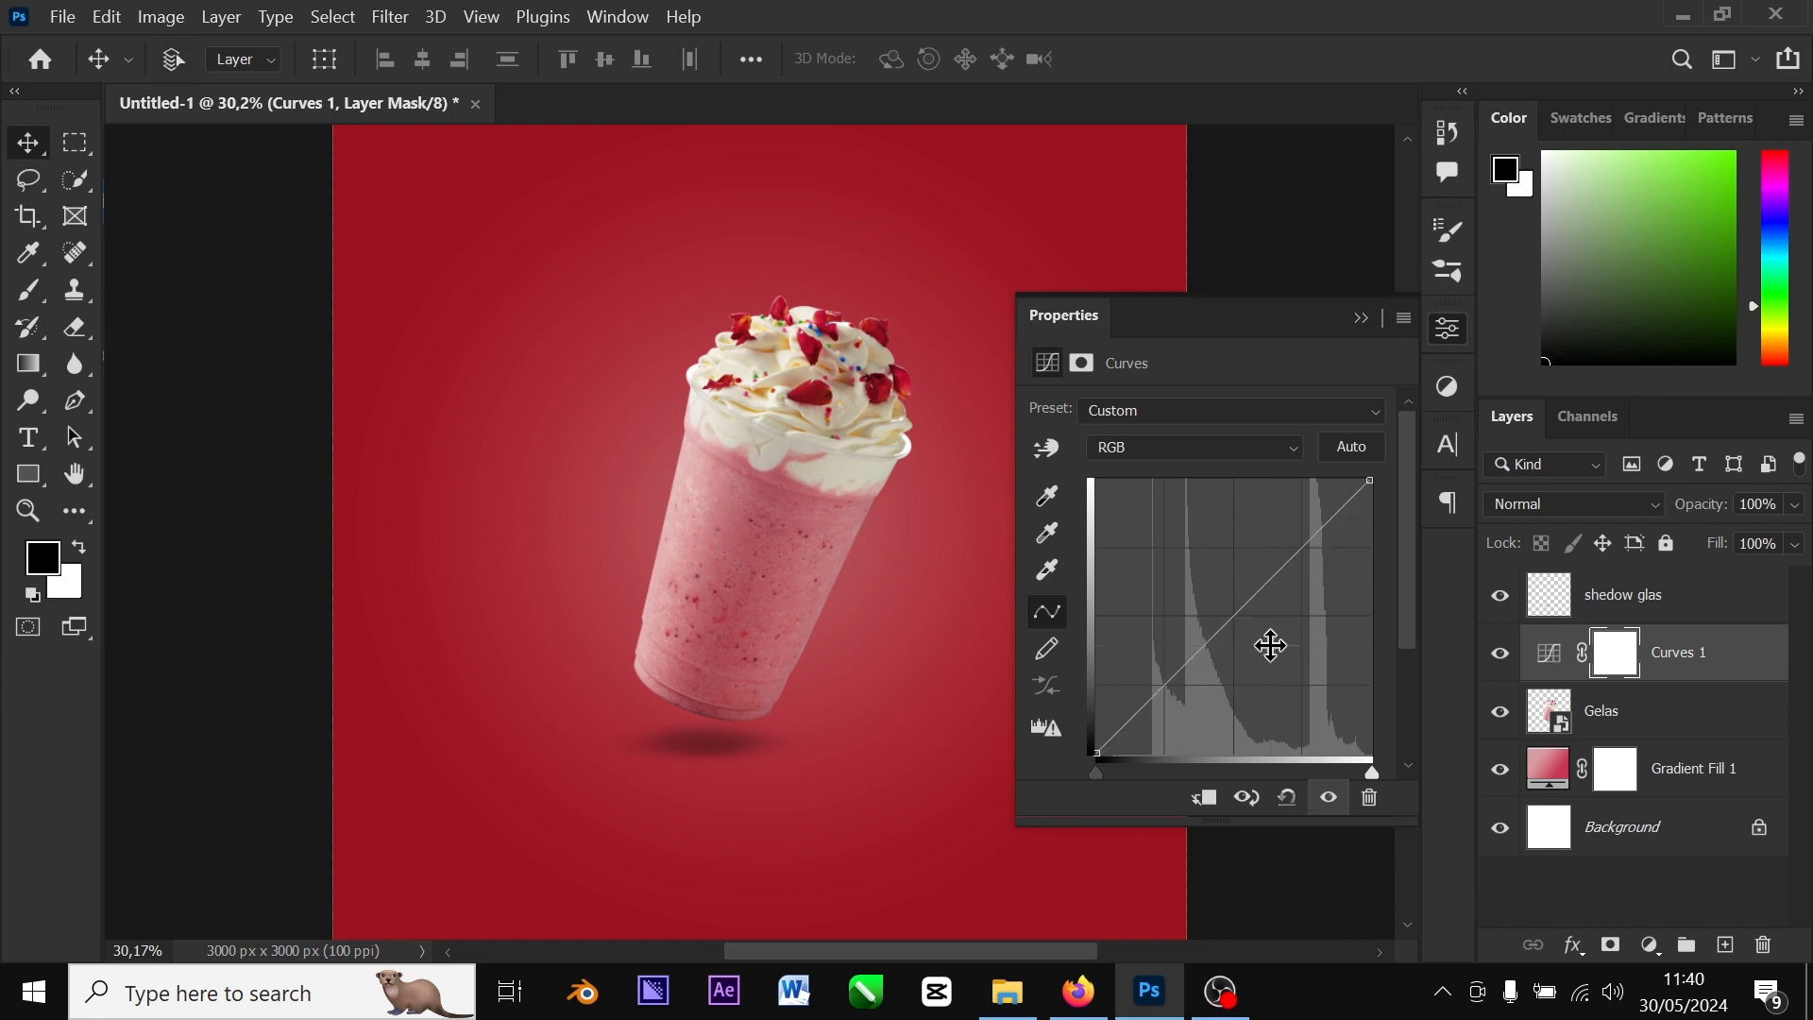
pyautogui.click(1205, 800)
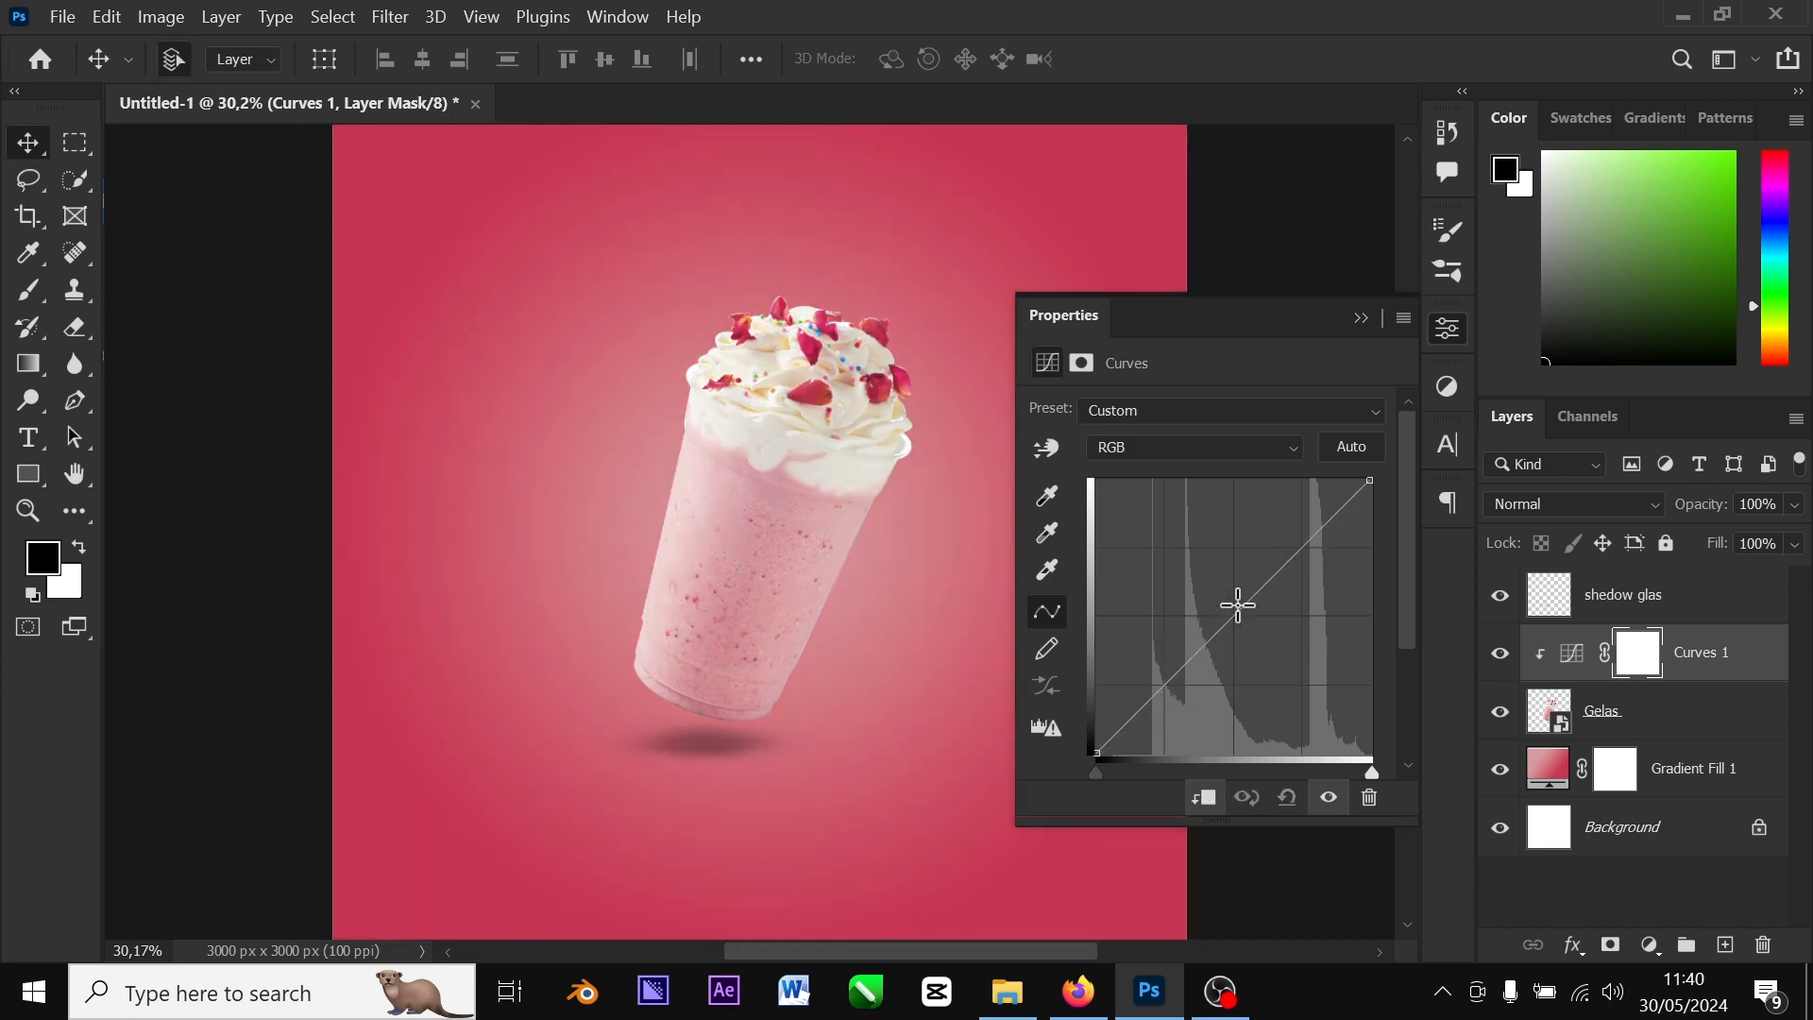
pyautogui.moveTo(1238, 608); pyautogui.dragTo(1290, 649)
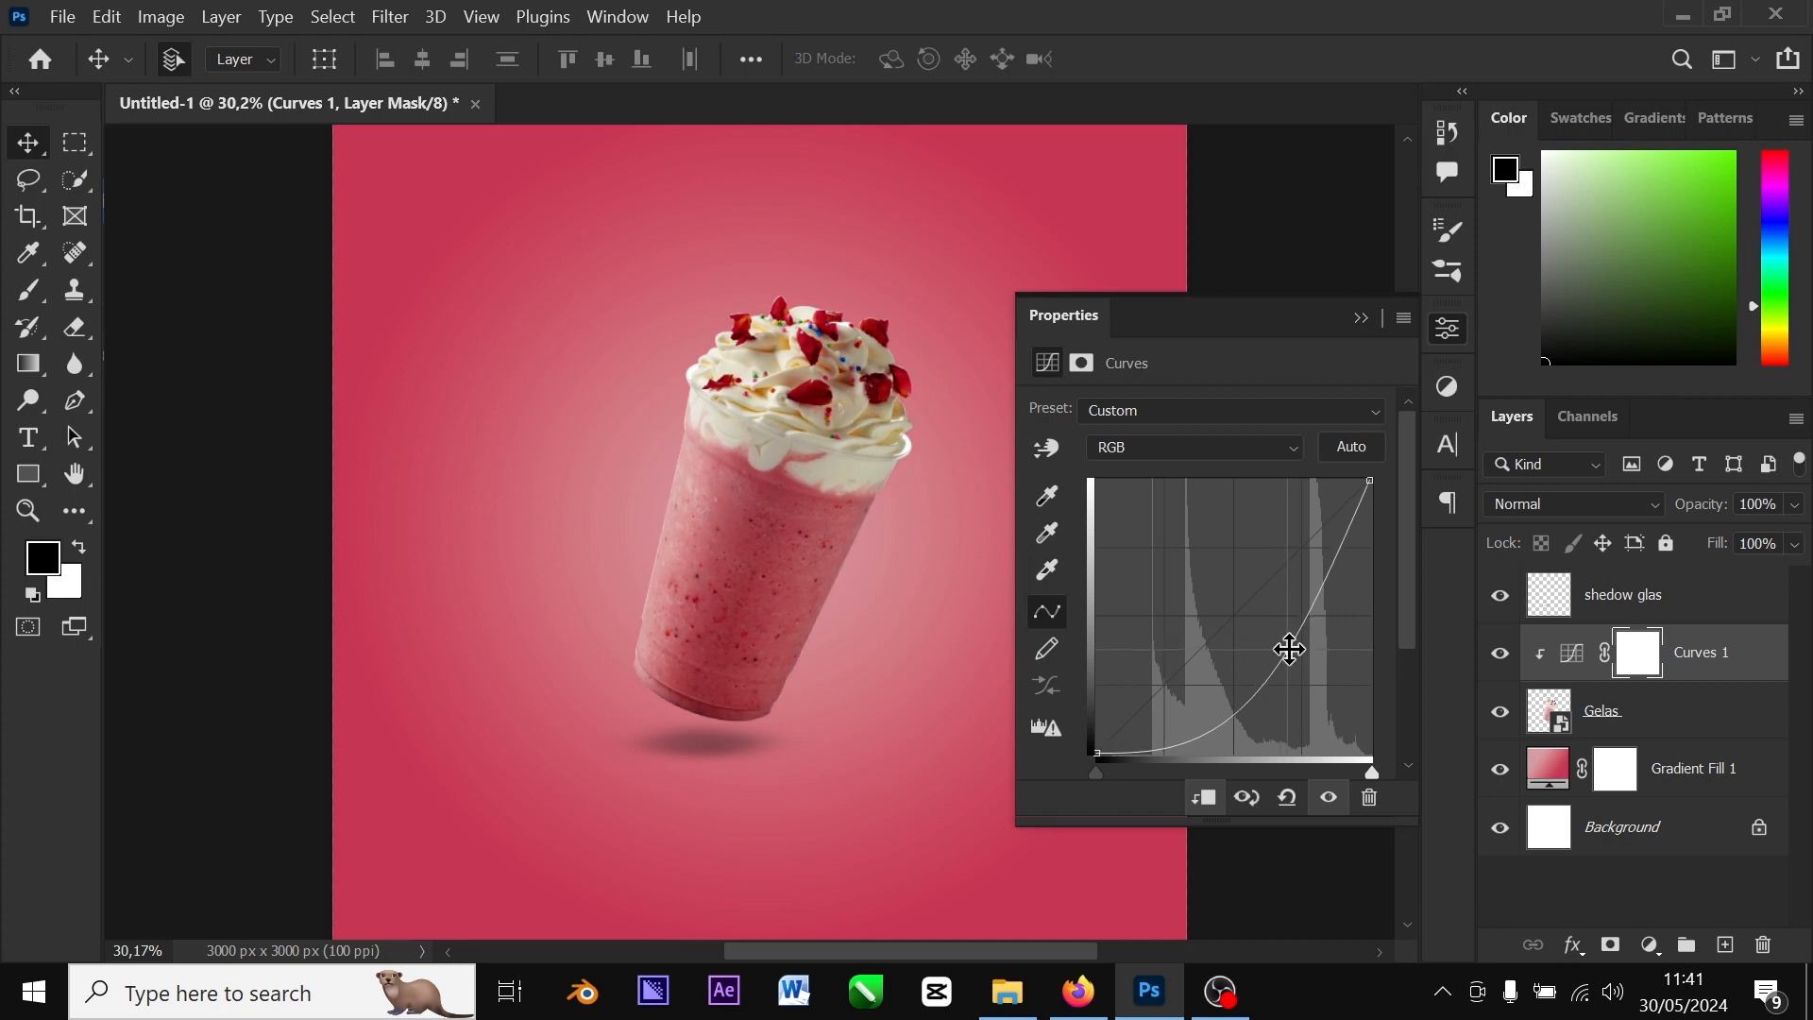
pyautogui.click(1361, 319)
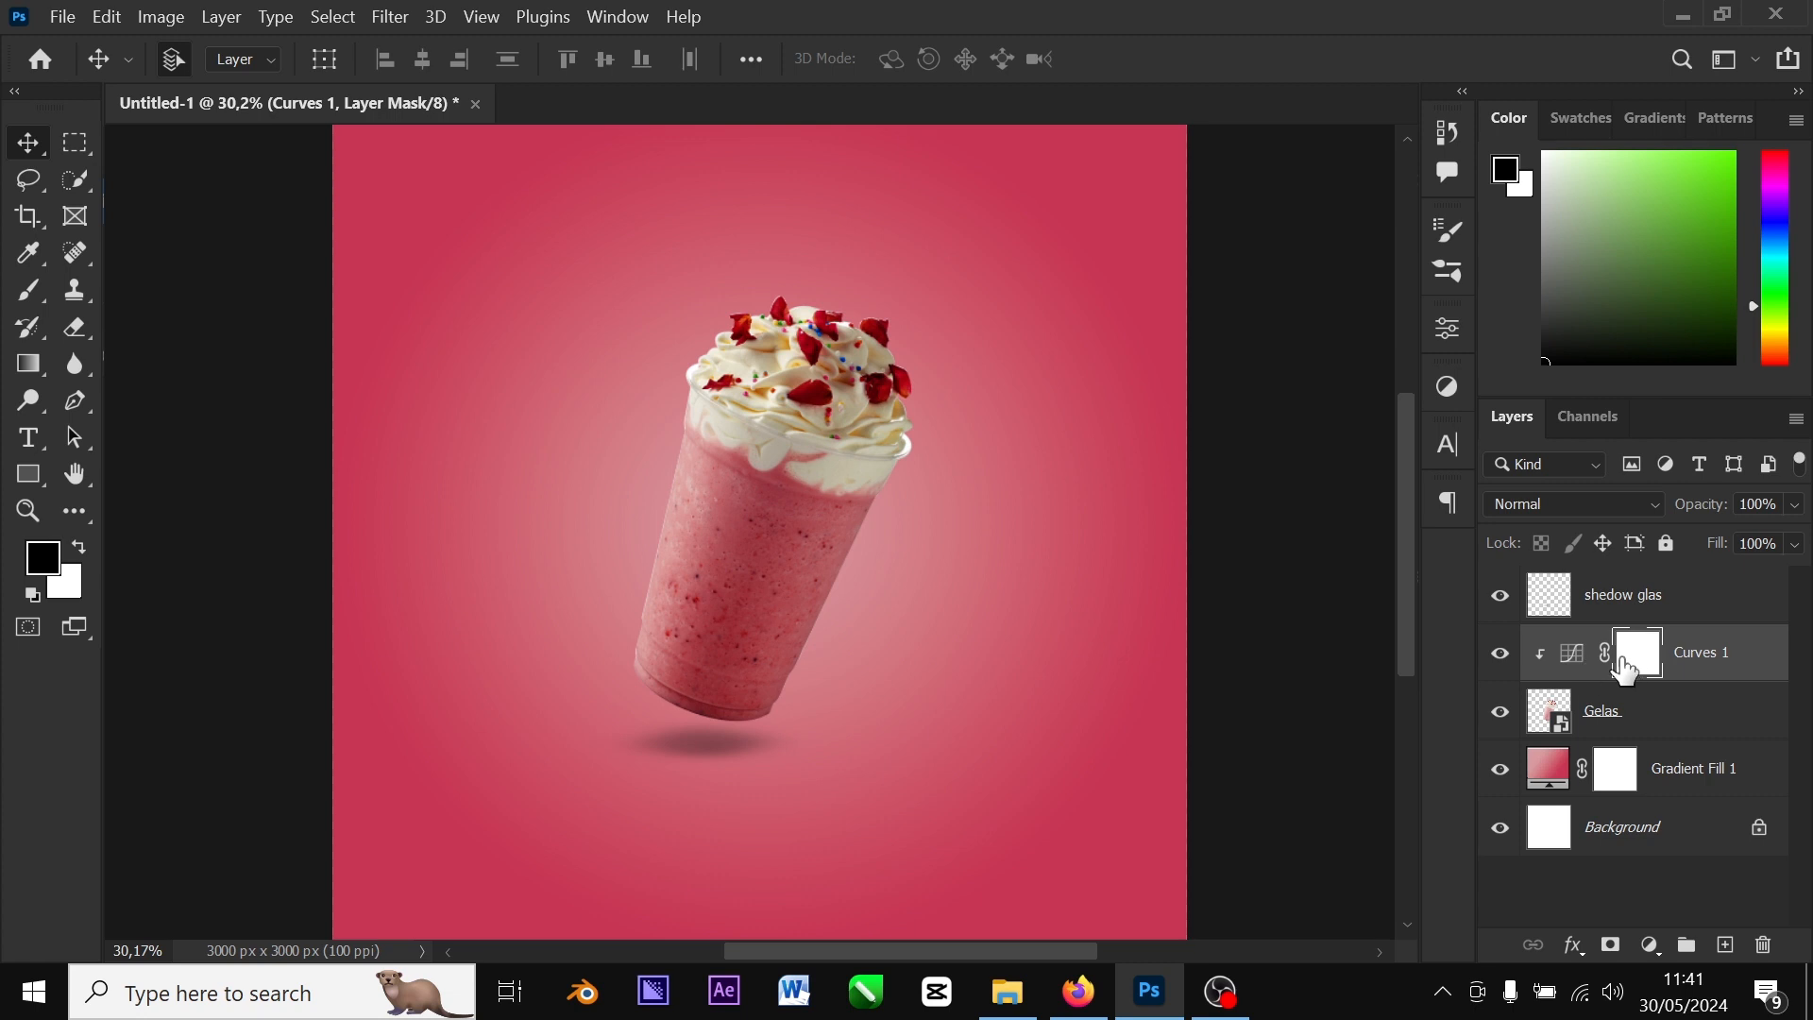
# Restore the 401 px soft brush's flattened tip to a full circle for painting on the Curves 1 mask
pyautogui.click(29, 292)
pyautogui.rightClick(636, 498)
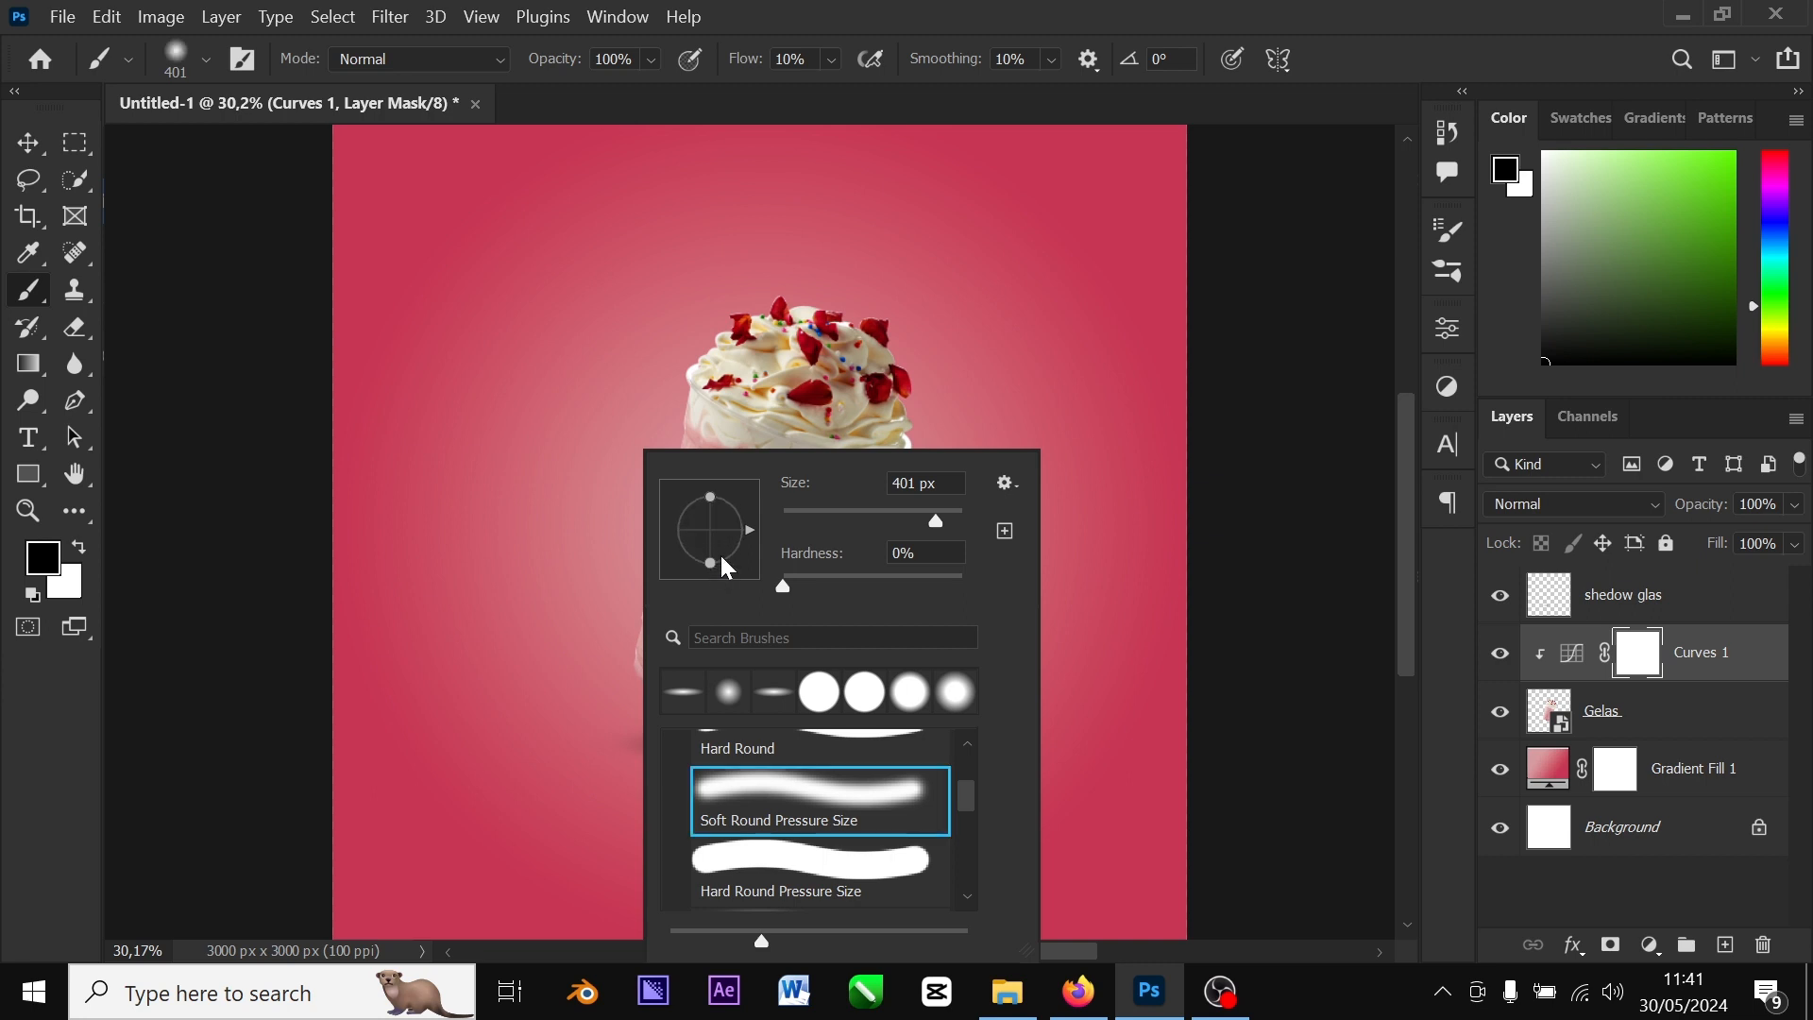
pyautogui.moveTo(673, 524)
pyautogui.mouseDown()
pyautogui.moveTo(651, 518)
pyautogui.moveTo(632, 554)
pyautogui.moveTo(636, 627)
pyautogui.moveTo(651, 591)
pyautogui.mouseUp()
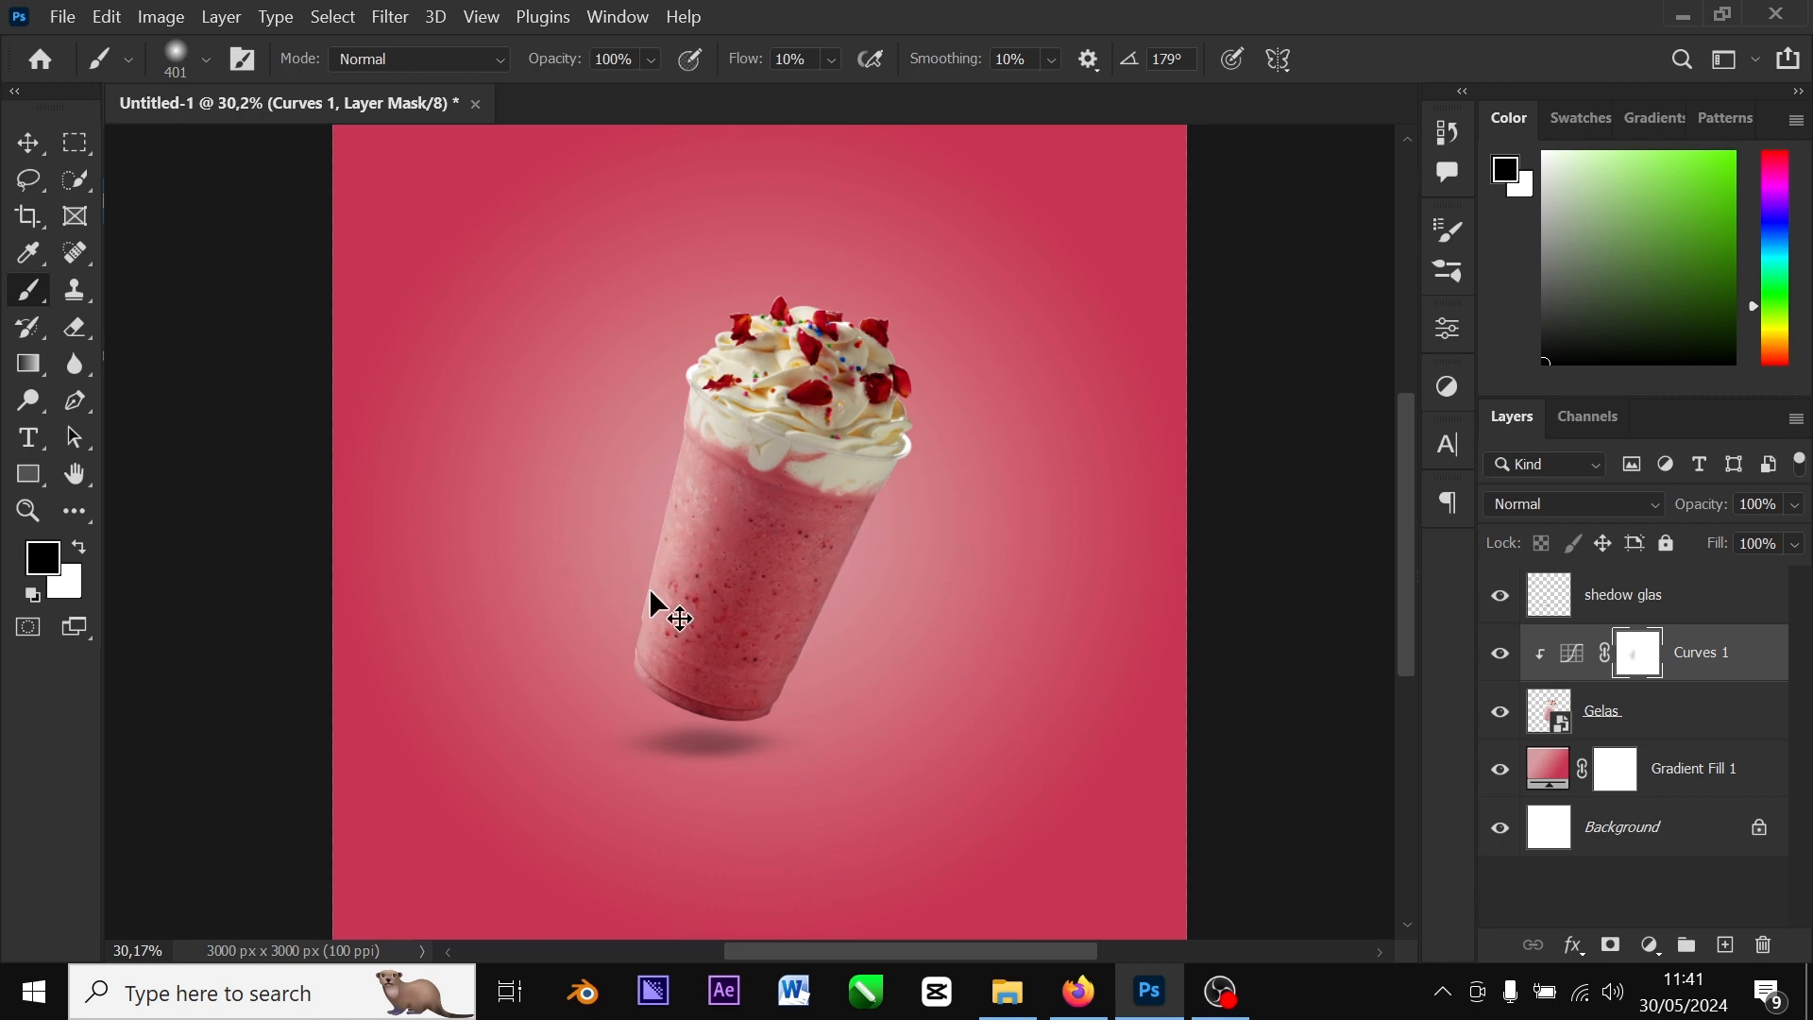
# Paint black on the Curves 1 mask with a 117 px soft brush along the cup's left side, leaving a lighter vertical highlight
pyautogui.hotkey('ctrl', '+')
pyautogui.hotkey('ctrl', '+')
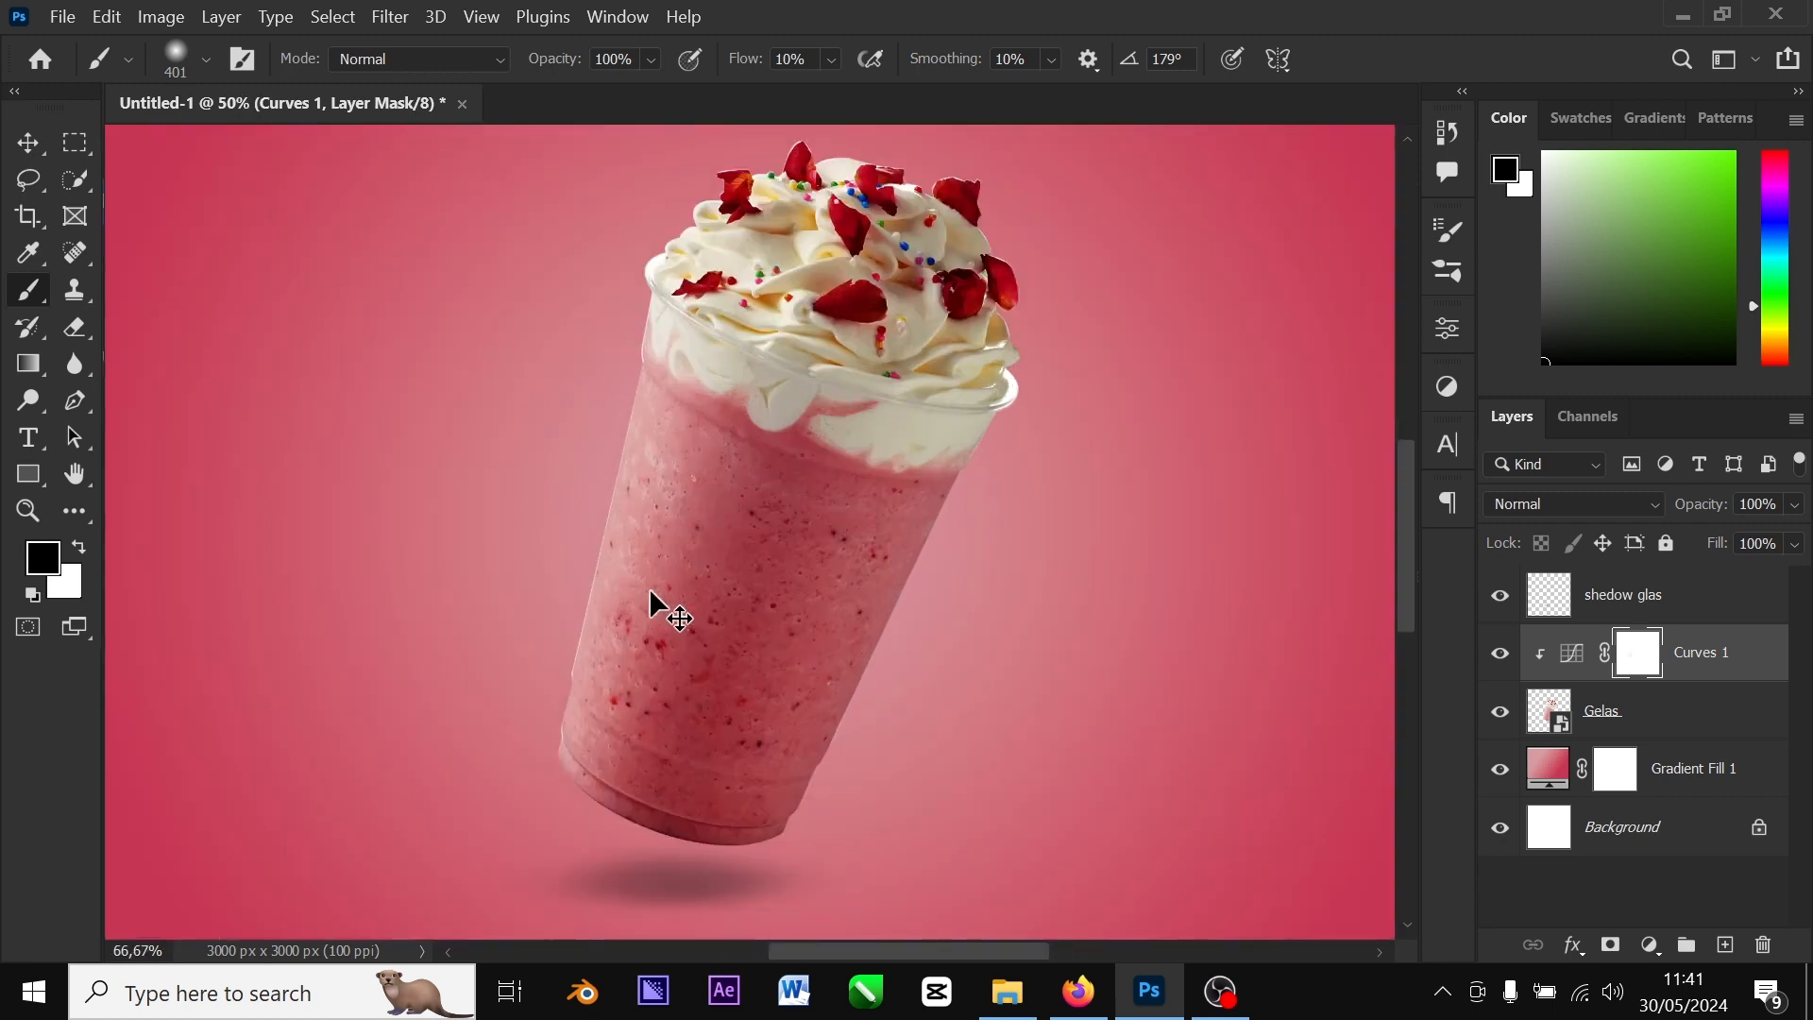
pyautogui.hotkey('ctrl', '+')
pyautogui.rightClick(550, 366)
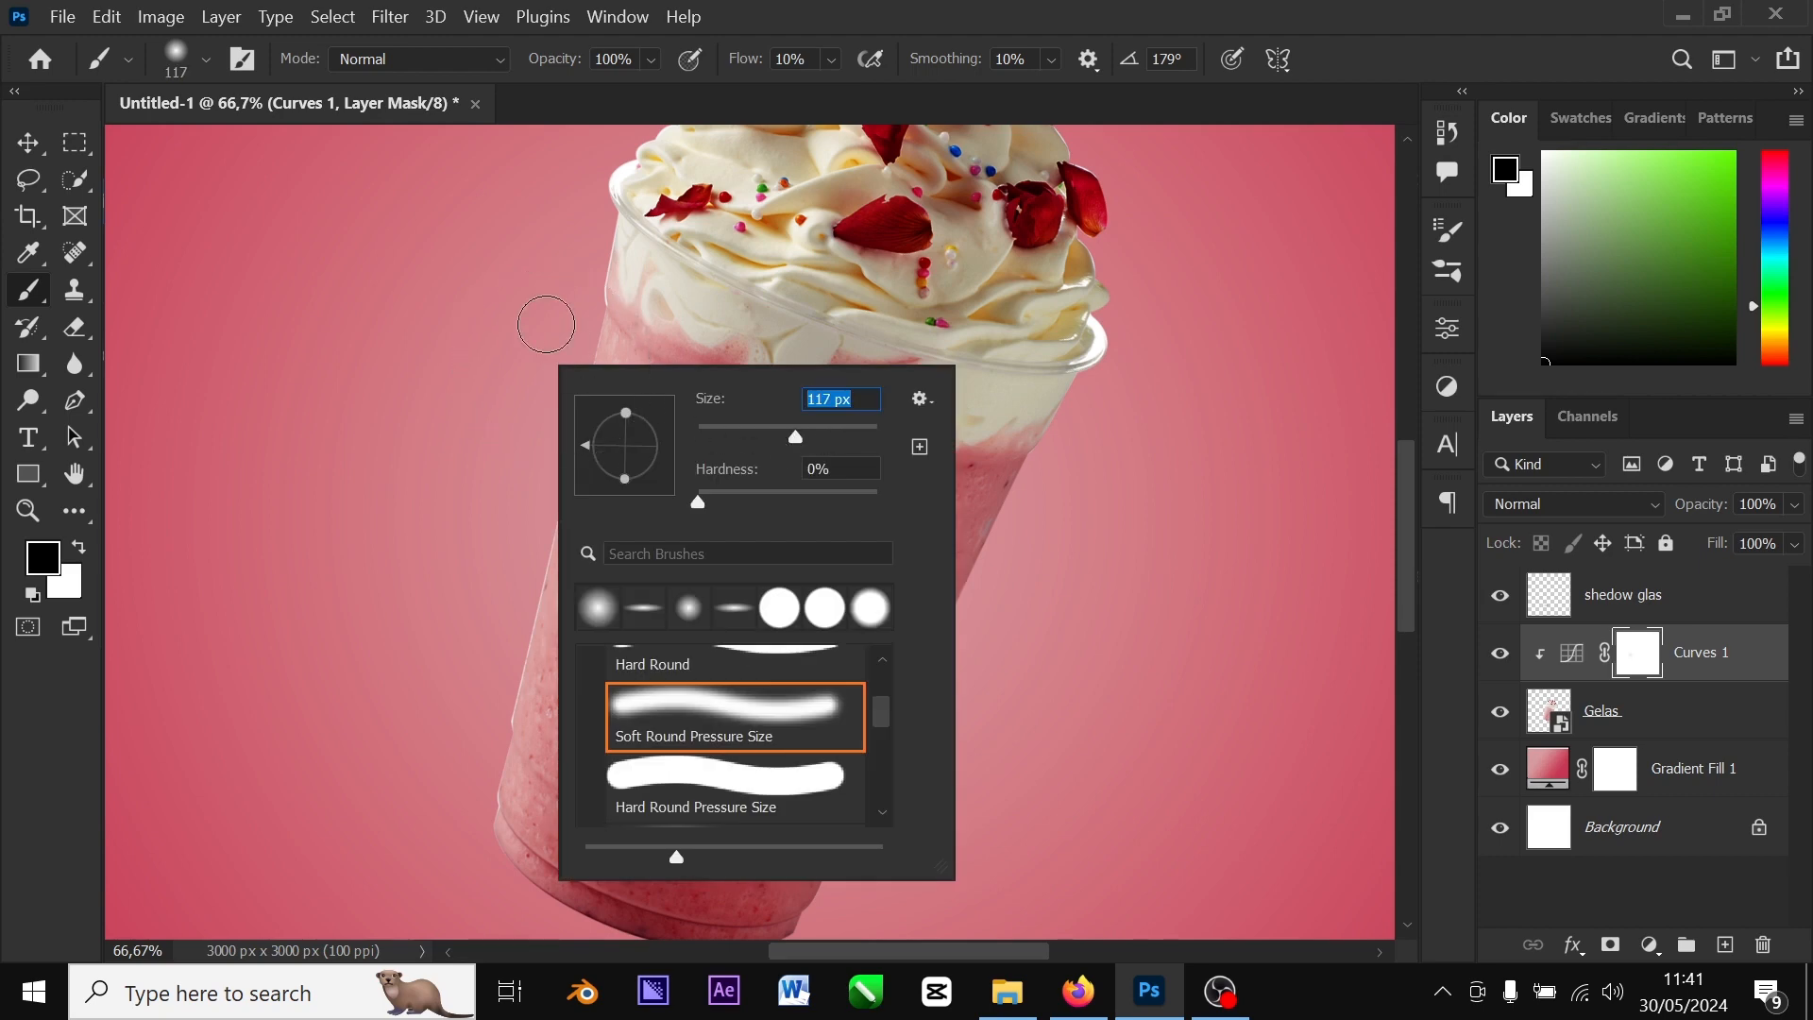
pyautogui.click(576, 320)
pyautogui.moveTo(575, 486)
pyautogui.mouseDown()
pyautogui.moveTo(584, 434)
pyautogui.moveTo(568, 593)
pyautogui.moveTo(596, 385)
pyautogui.moveTo(530, 737)
pyautogui.moveTo(561, 532)
pyautogui.moveTo(541, 698)
pyautogui.moveTo(612, 429)
pyautogui.moveTo(565, 698)
pyautogui.moveTo(589, 525)
pyautogui.moveTo(522, 786)
pyautogui.moveTo(513, 748)
pyautogui.moveTo(596, 370)
pyautogui.moveTo(620, 363)
pyautogui.moveTo(536, 669)
pyautogui.moveTo(590, 398)
pyautogui.moveTo(511, 870)
pyautogui.moveTo(543, 603)
pyautogui.moveTo(523, 862)
pyautogui.moveTo(506, 653)
pyautogui.moveTo(552, 388)
pyautogui.moveTo(596, 285)
pyautogui.moveTo(595, 380)
pyautogui.moveTo(587, 262)
pyautogui.moveTo(615, 287)
pyautogui.moveTo(630, 161)
pyautogui.moveTo(617, 200)
pyautogui.moveTo(641, 234)
pyautogui.moveTo(610, 430)
pyautogui.moveTo(601, 365)
pyautogui.moveTo(613, 247)
pyautogui.moveTo(622, 504)
pyautogui.mouseUp()
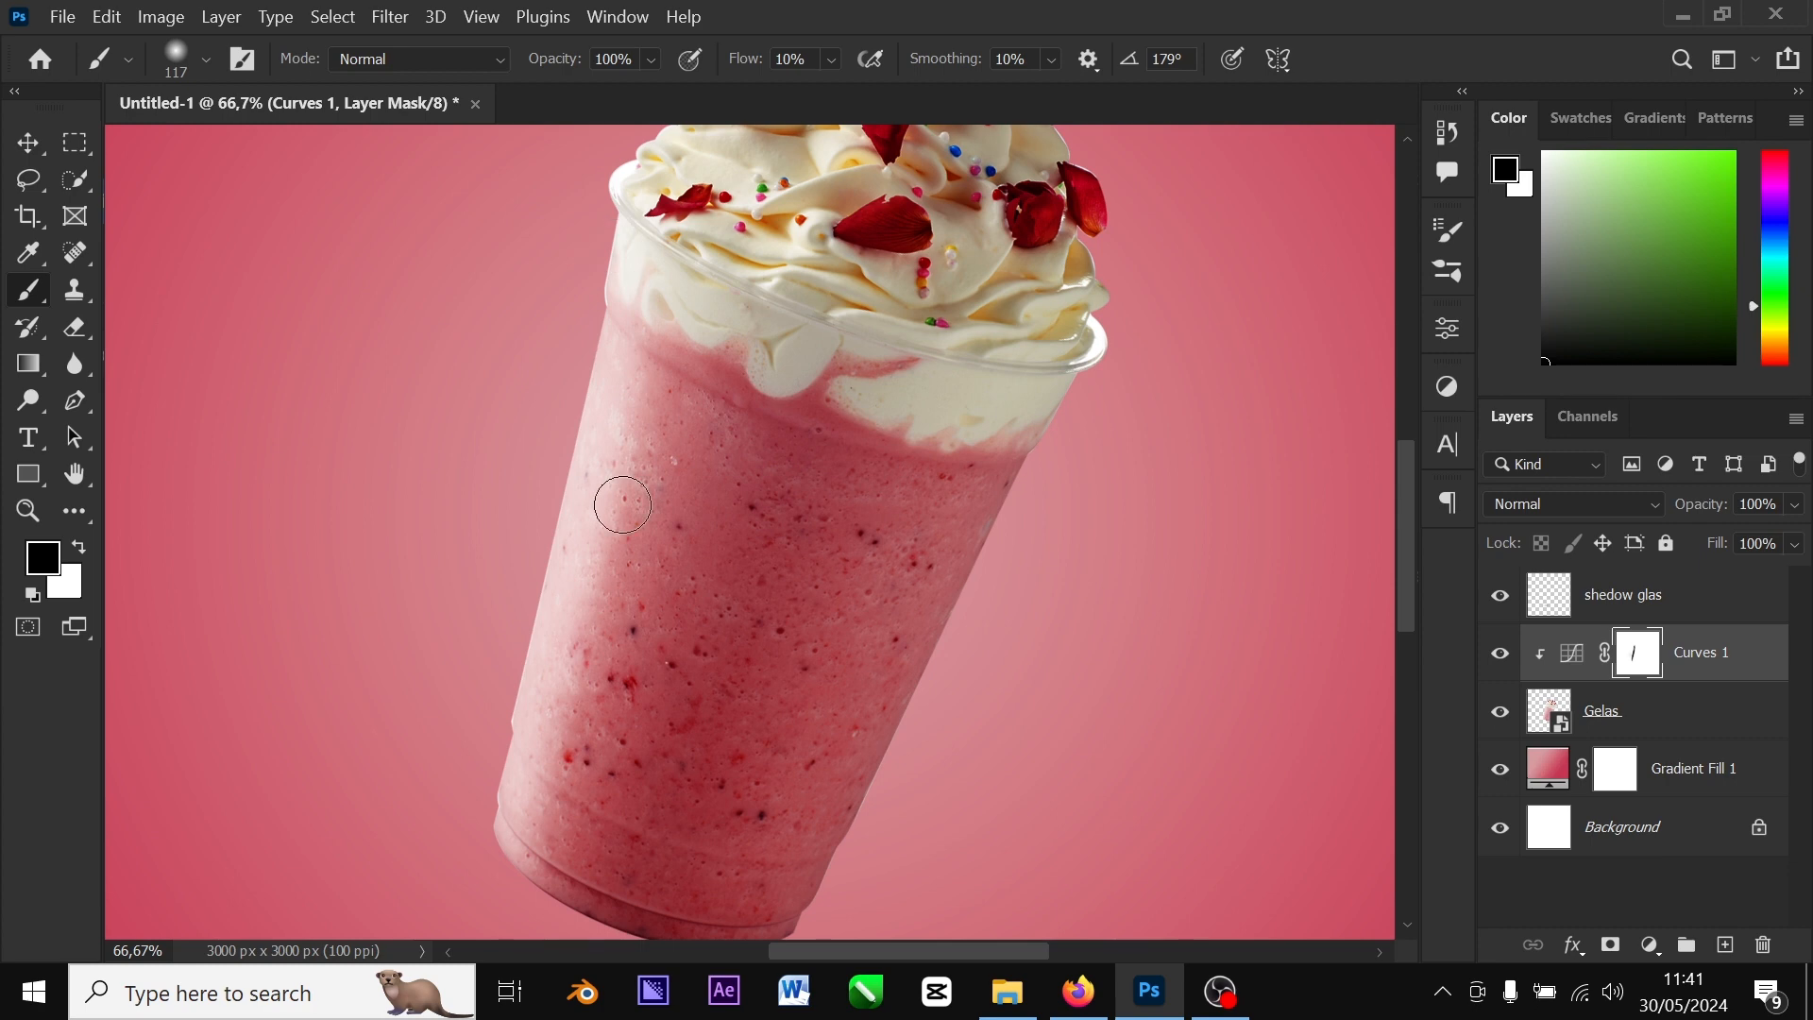
pyautogui.hotkey('ctrl', '-')
pyautogui.hotkey('ctrl', '-')
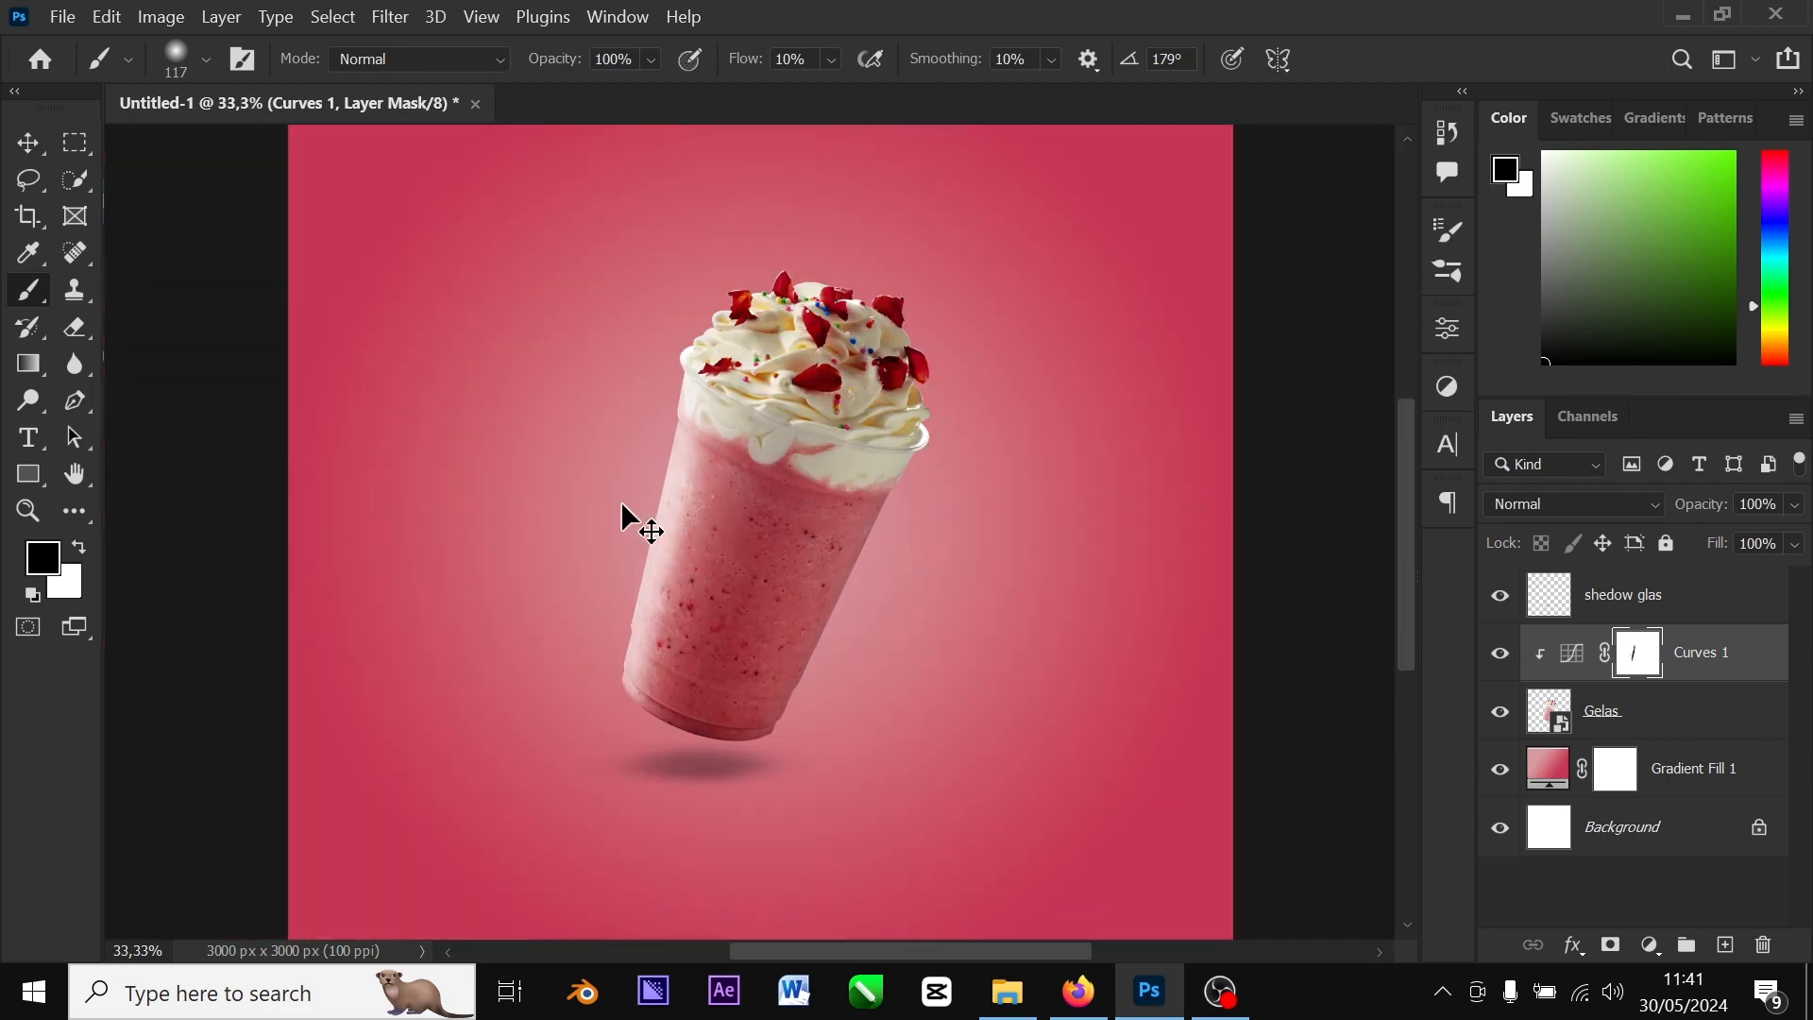
pyautogui.hotkey('ctrl', '-')
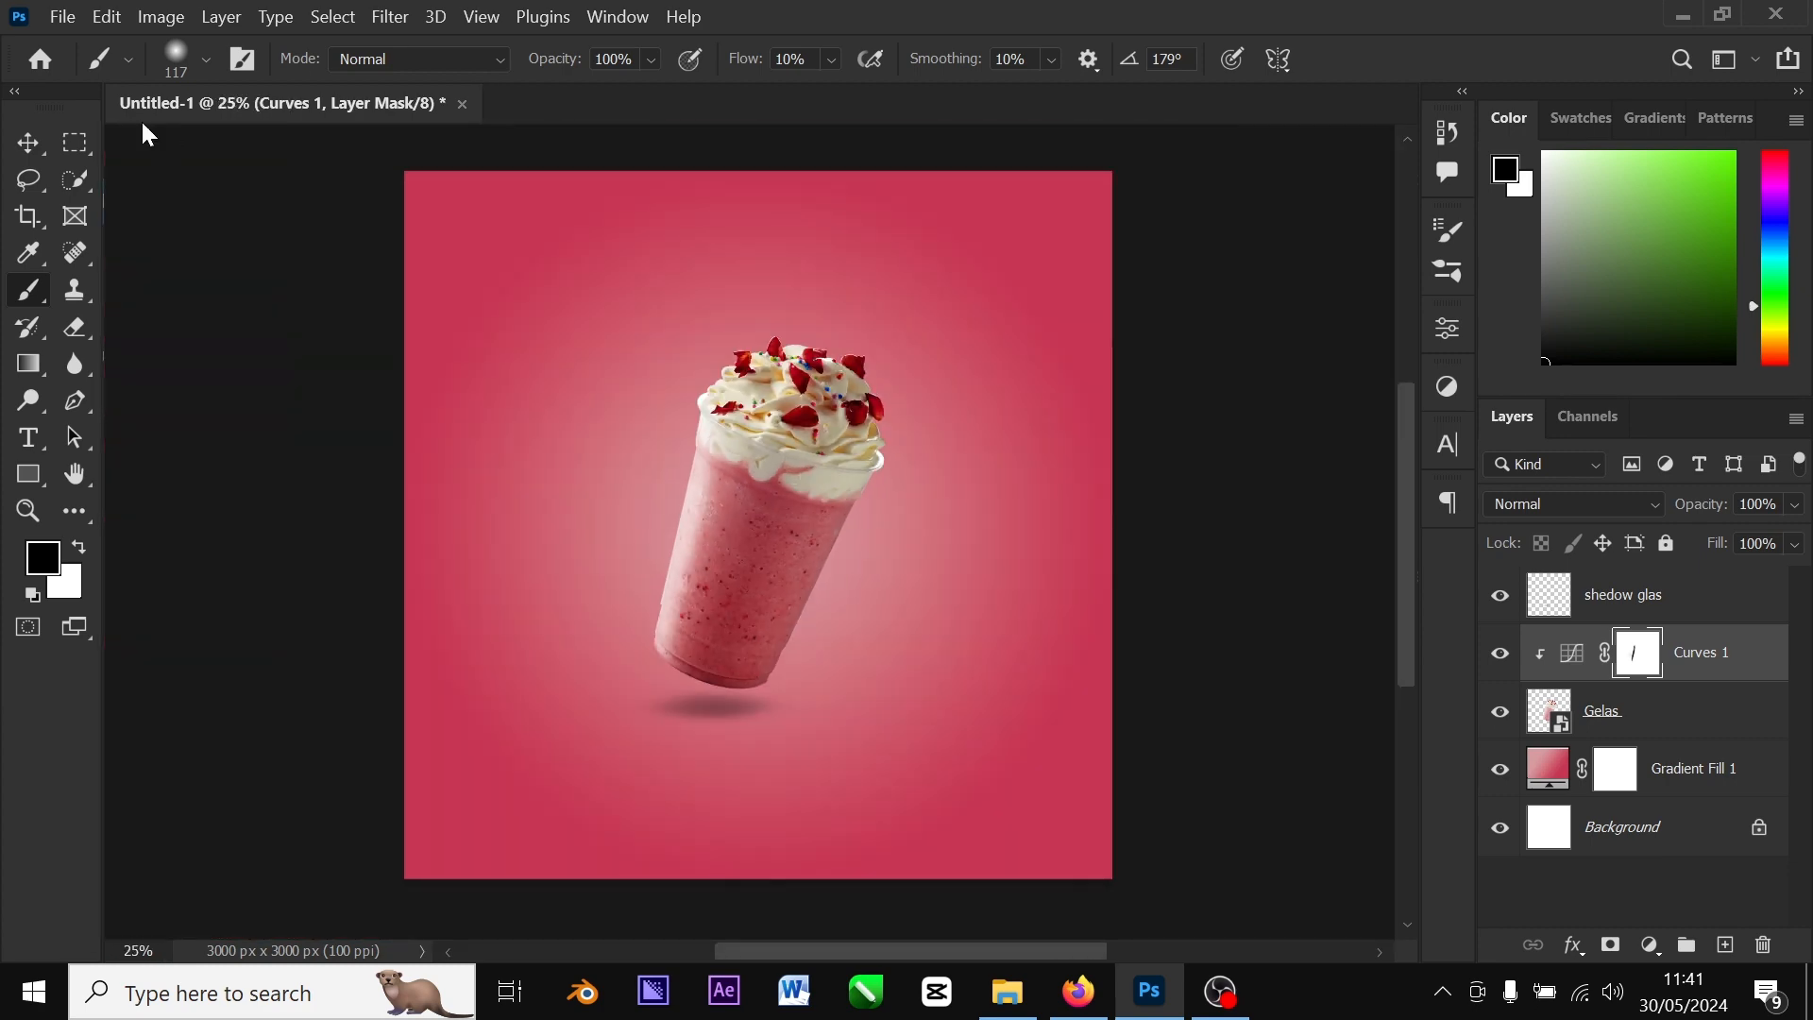
pyautogui.click(28, 143)
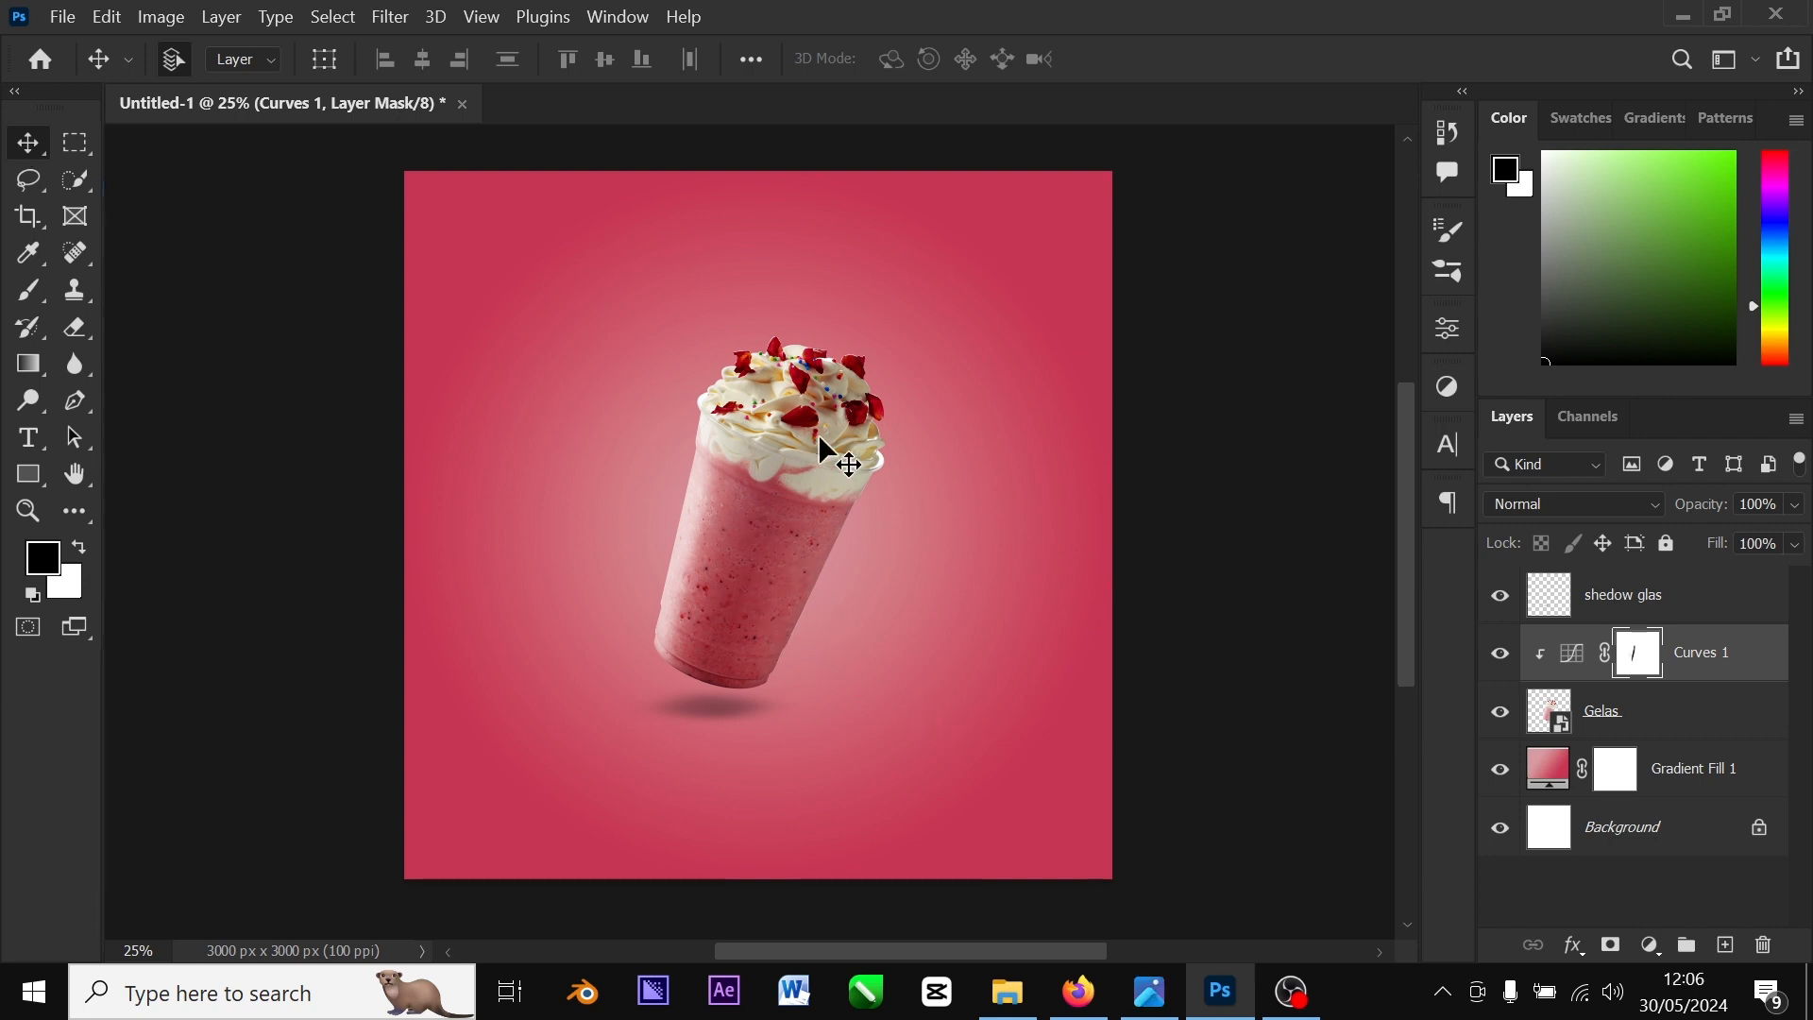
# Place the red ribbon image from the Downloads folder as an embedded object above the cup's Curves adjustment
pyautogui.click(66, 21)
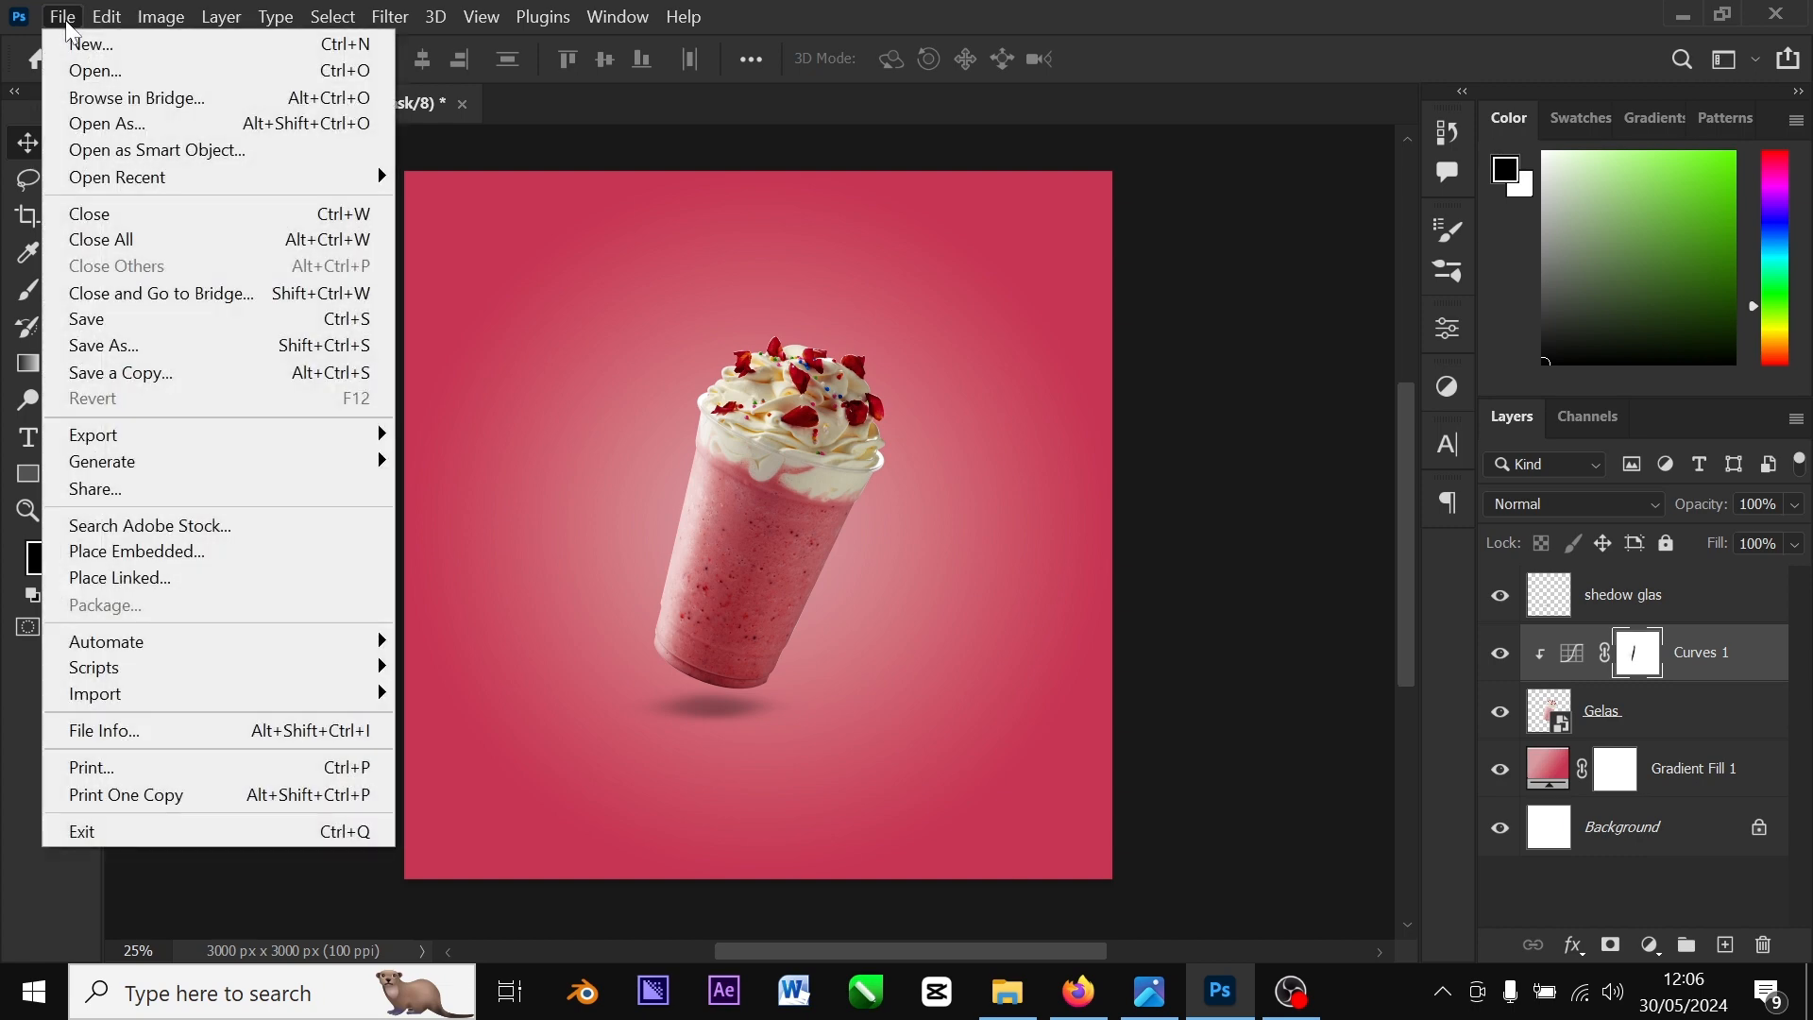
pyautogui.click(180, 555)
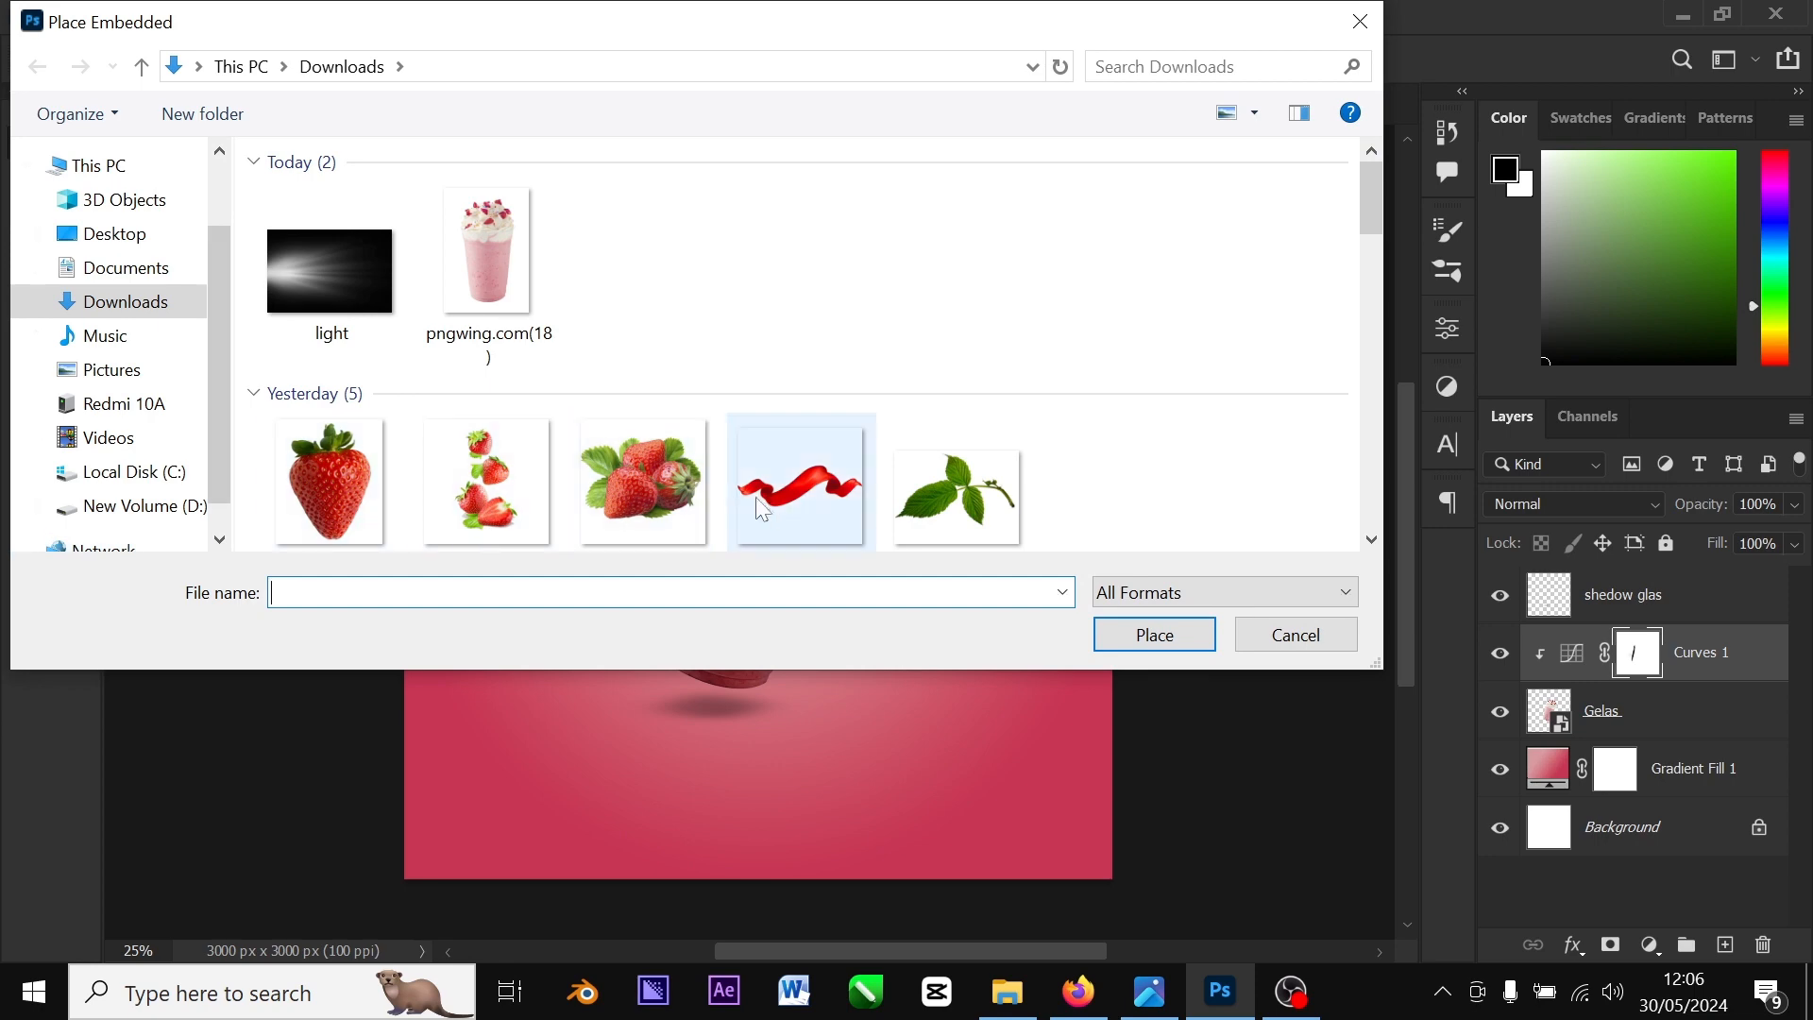
pyautogui.doubleClick(786, 497)
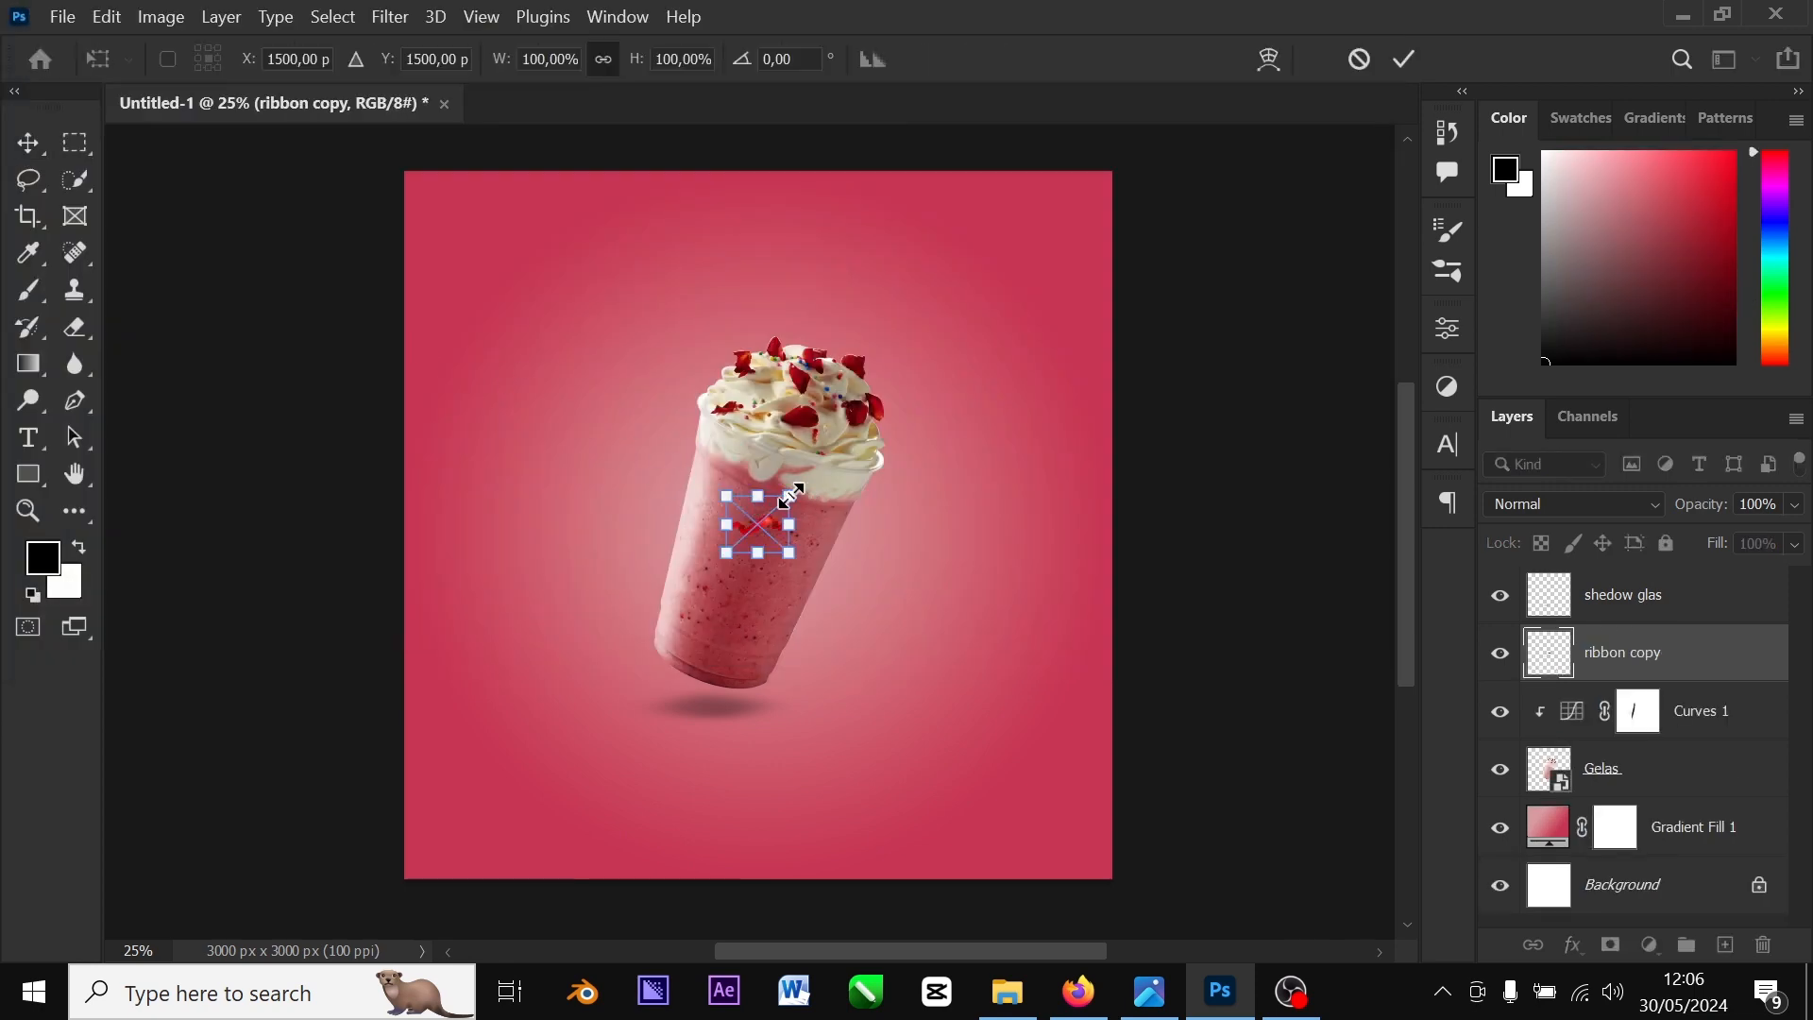
# Scale the placed ribbon proportionally to about 617% and position it across the middle of the cup
pyautogui.moveTo(791, 494); pyautogui.dragTo(906, 437)
pyautogui.hotkey('ctrl', 'z')
pyautogui.moveTo(791, 490); pyautogui.dragTo(1026, 362)
pyautogui.moveTo(848, 474); pyautogui.dragTo(742, 620)
pyautogui.moveTo(867, 471); pyautogui.dragTo(1020, 343)
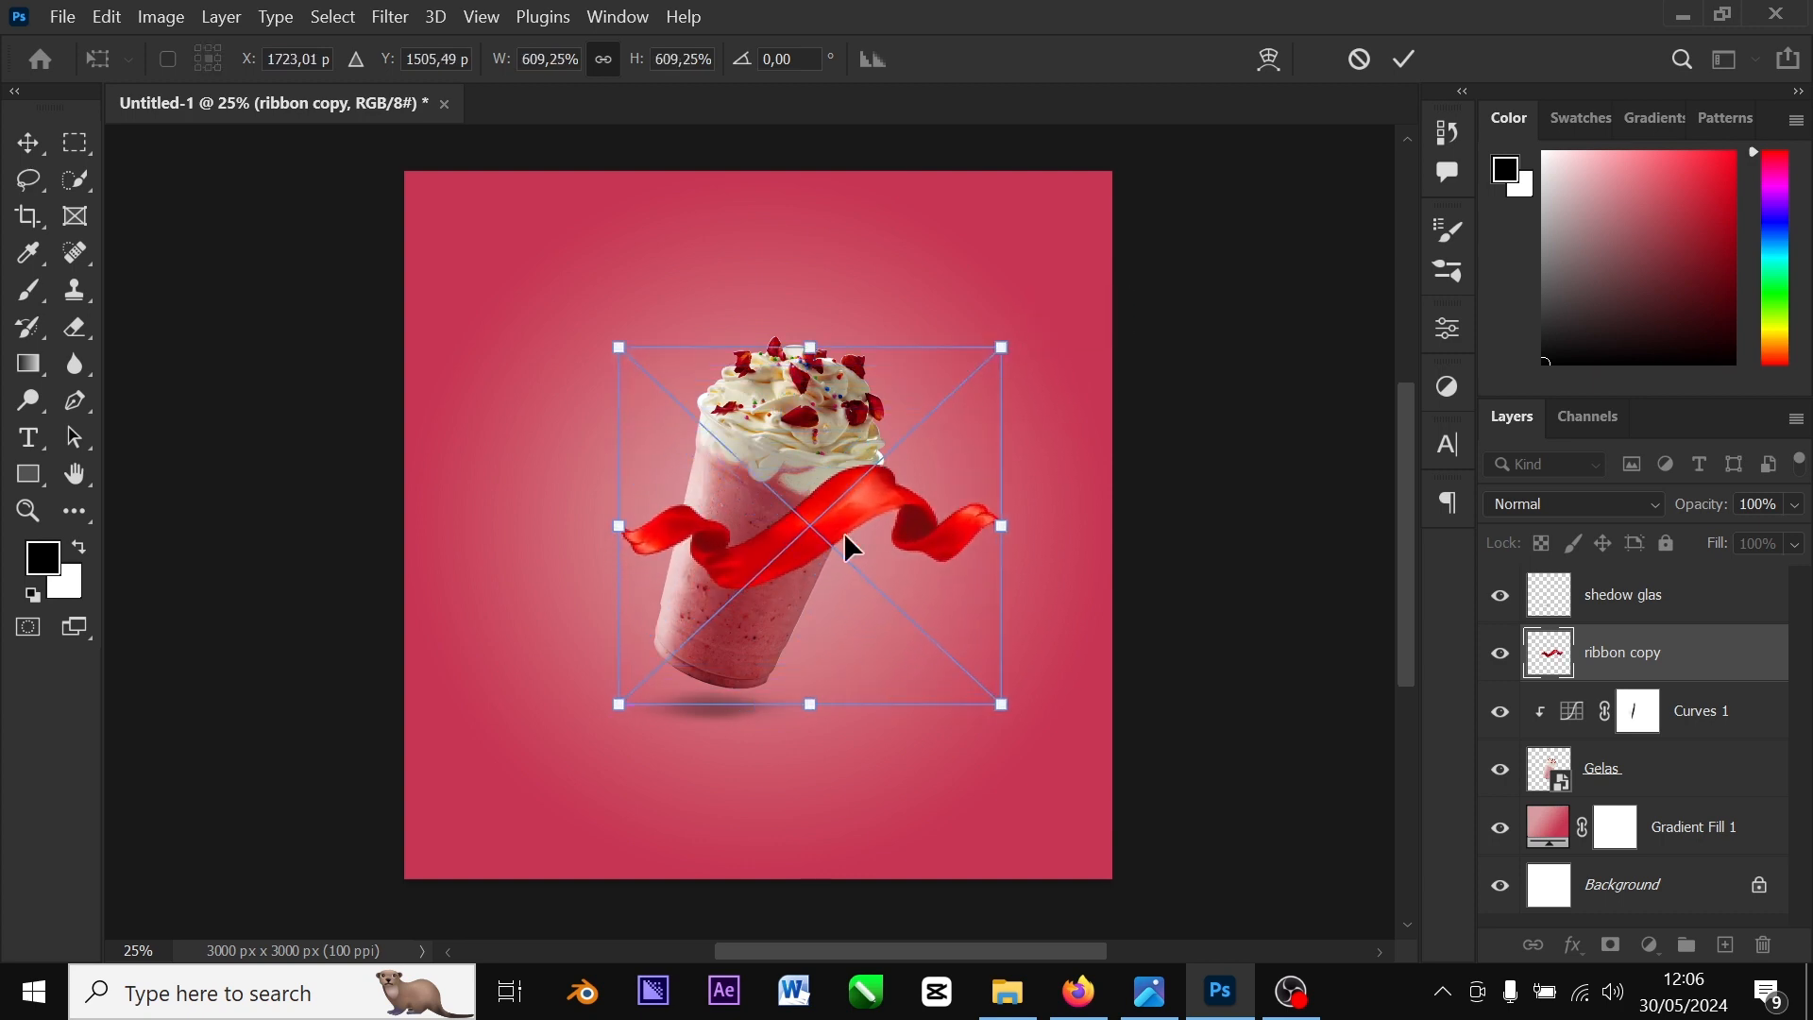
pyautogui.moveTo(801, 548); pyautogui.dragTo(722, 570)
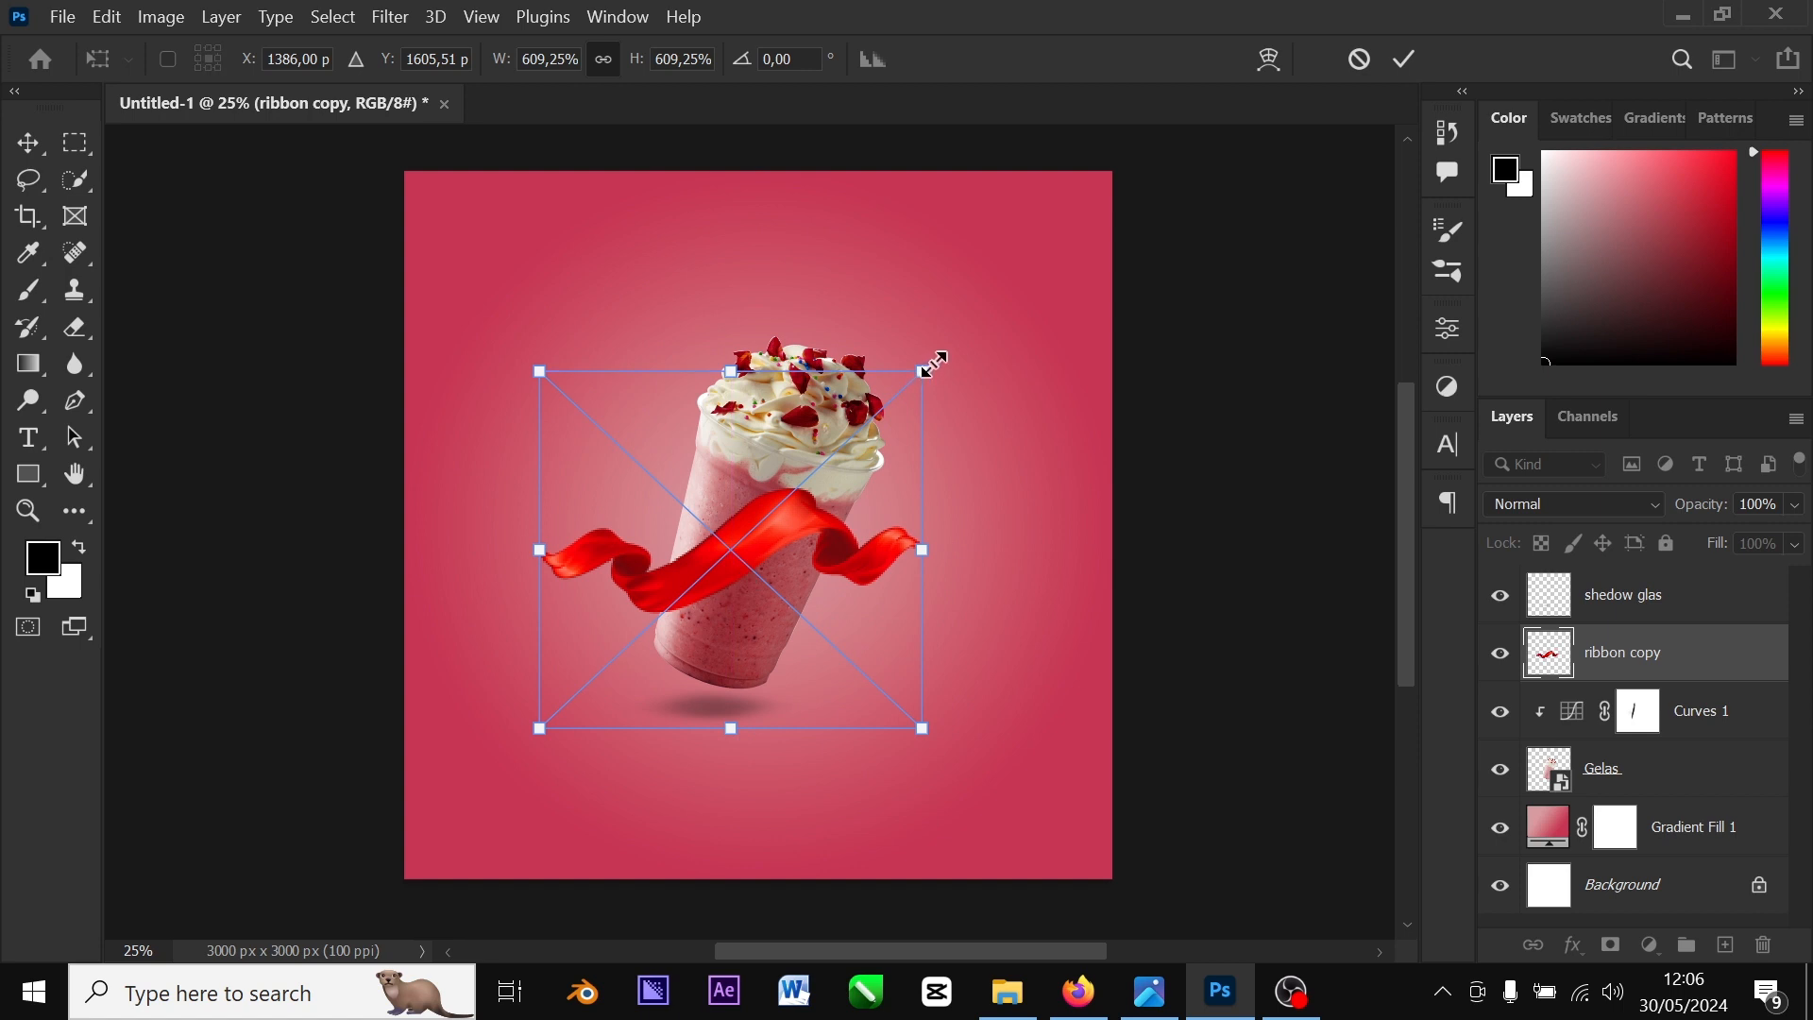
pyautogui.moveTo(926, 366); pyautogui.dragTo(944, 359)
pyautogui.click(1403, 62)
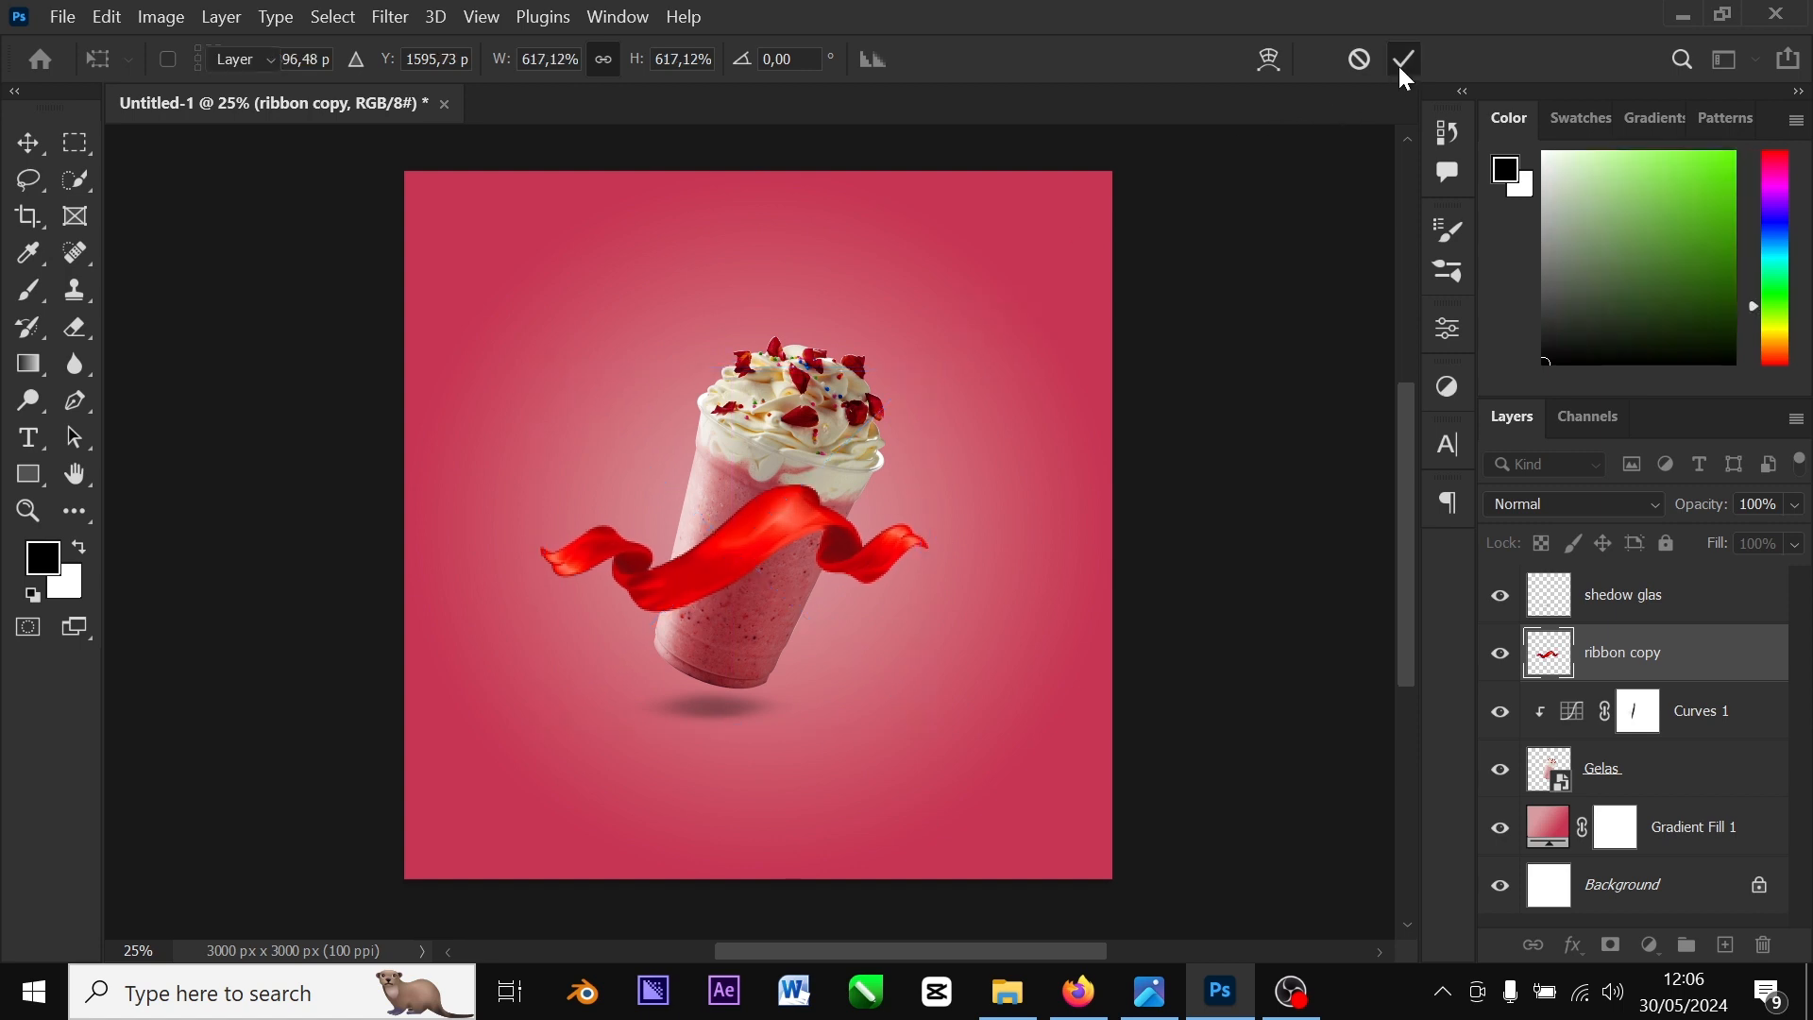
pyautogui.moveTo(761, 549); pyautogui.dragTo(781, 547)
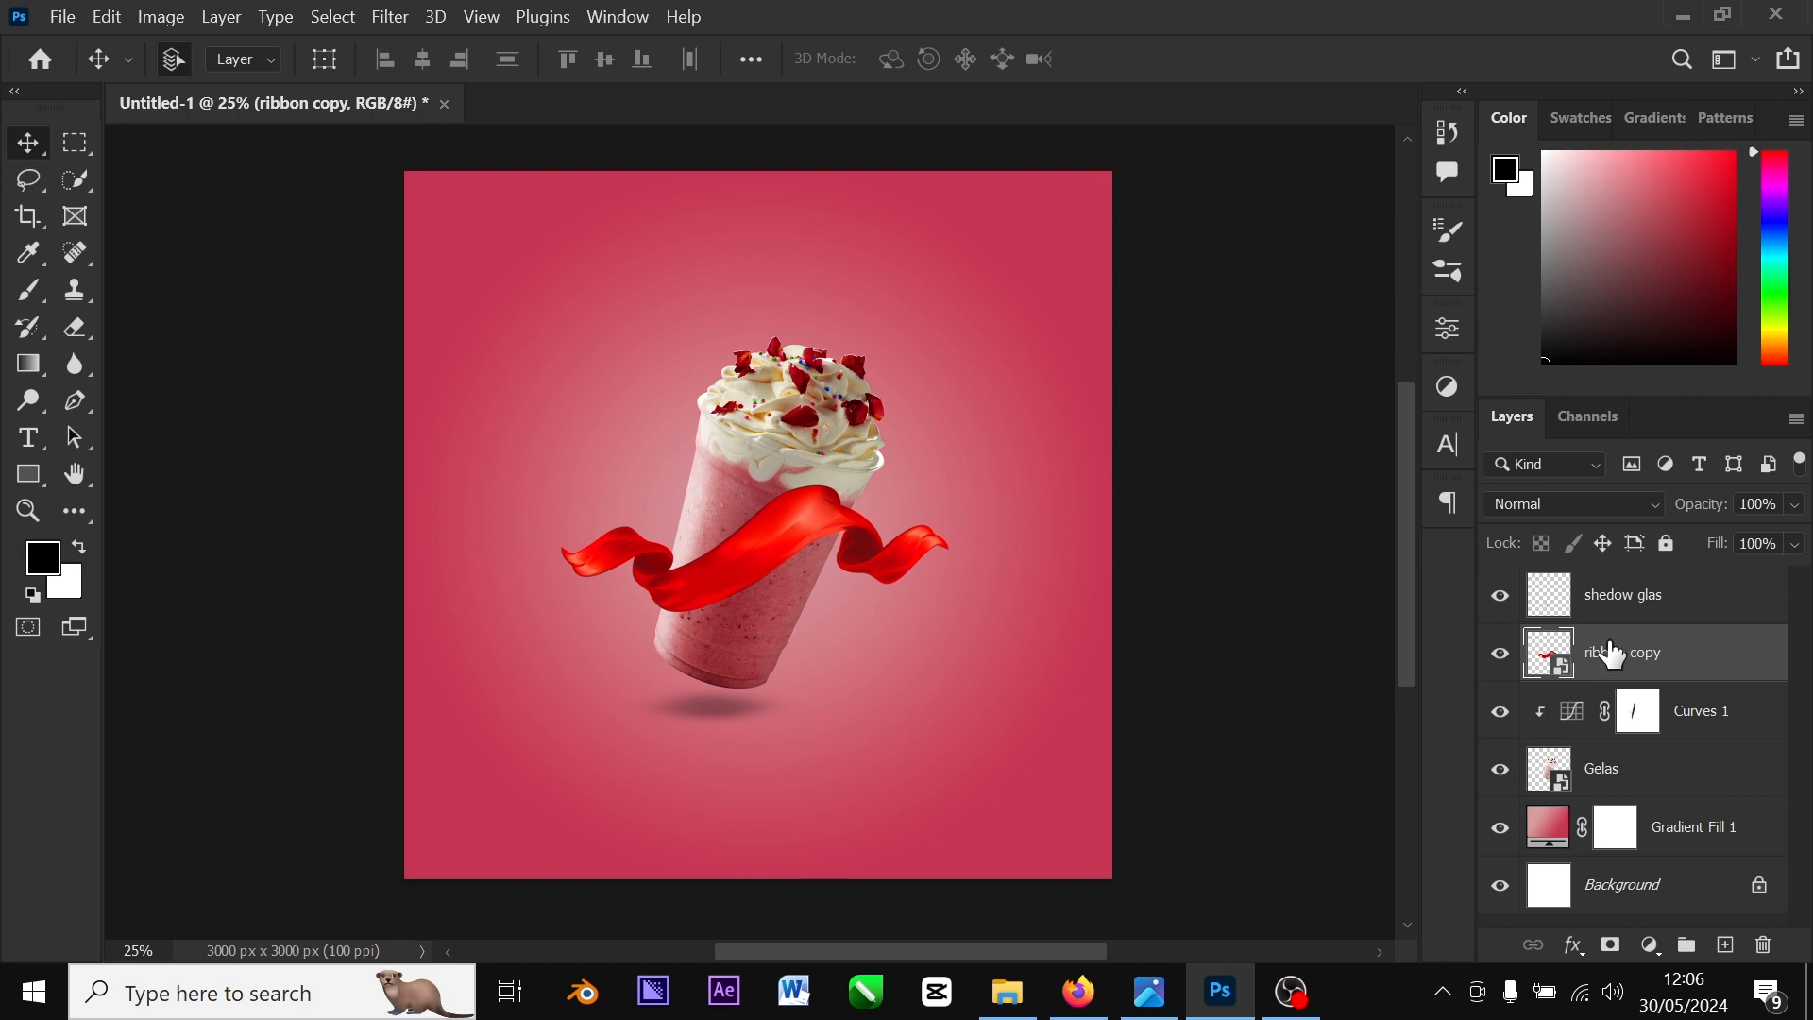
# Move the ribbon layer beneath the Gelas layer and enlarge the ribbon slightly so its ends extend past both sides of the cup
pyautogui.moveTo(1613, 654); pyautogui.dragTo(1596, 801)
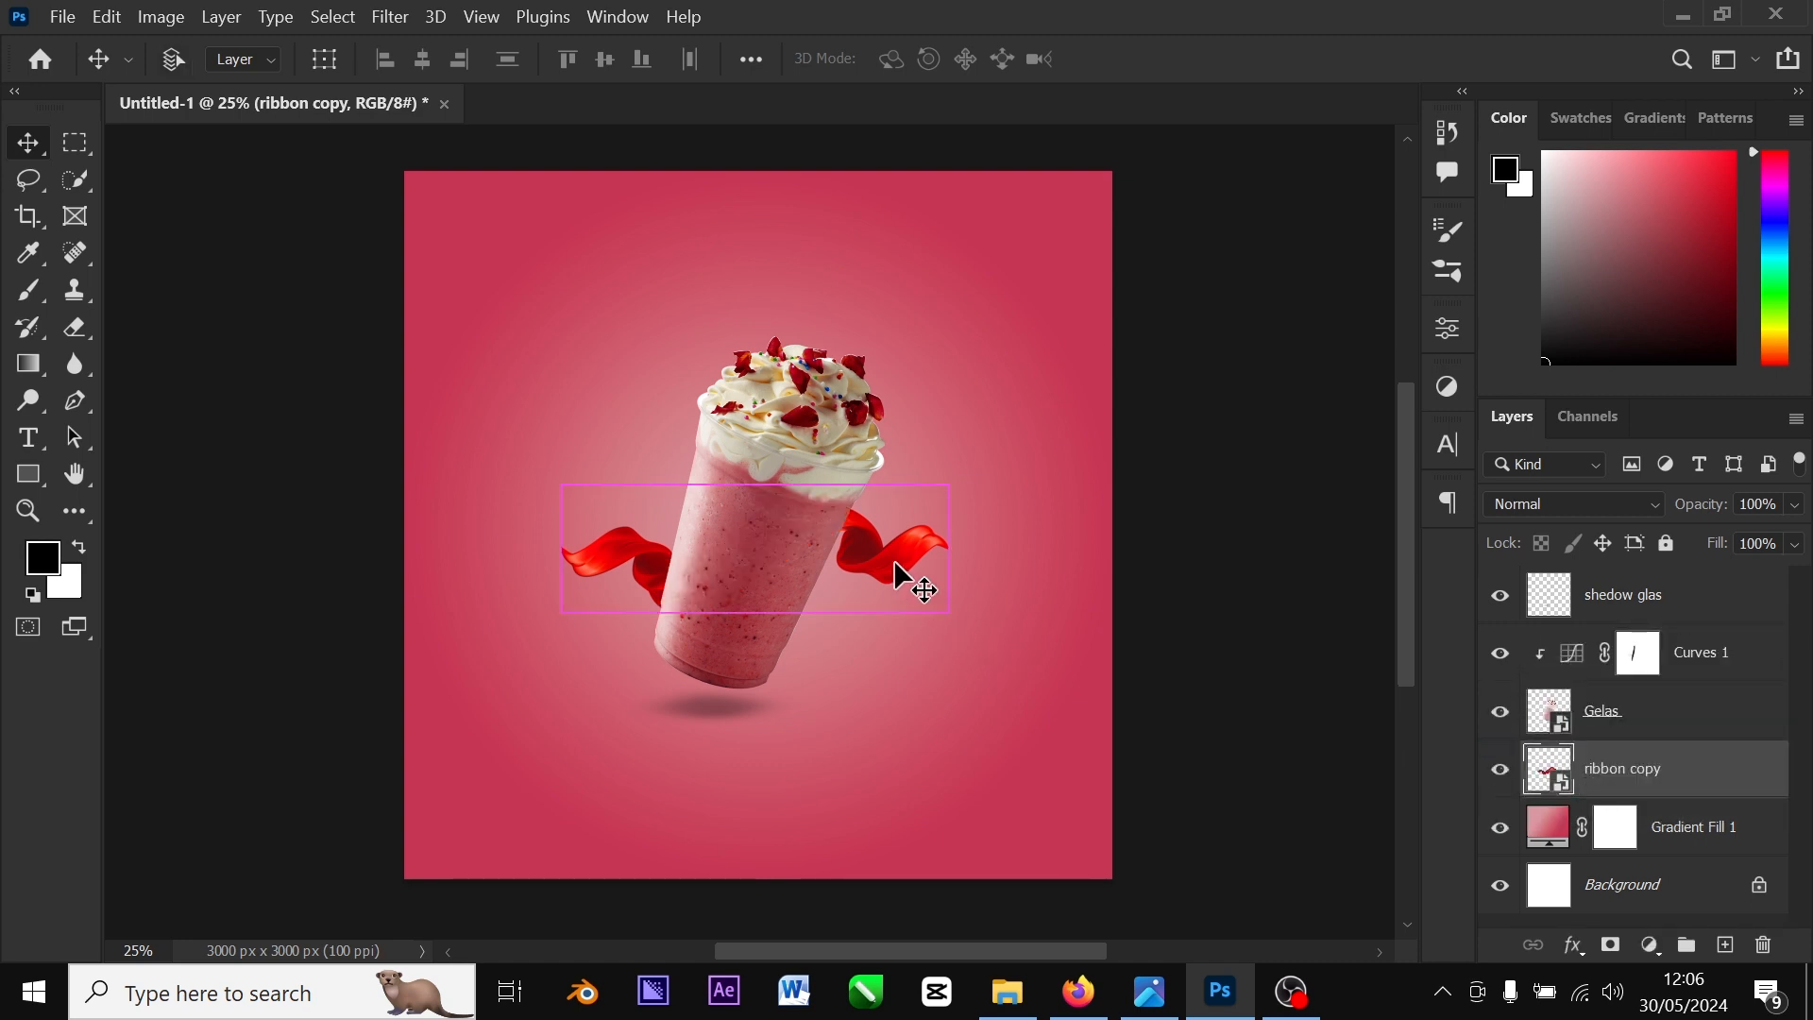
pyautogui.hotkey('ctrl', 't')
pyautogui.moveTo(951, 363); pyautogui.dragTo(1001, 316)
pyautogui.moveTo(905, 546); pyautogui.dragTo(897, 546)
pyautogui.press('Return')
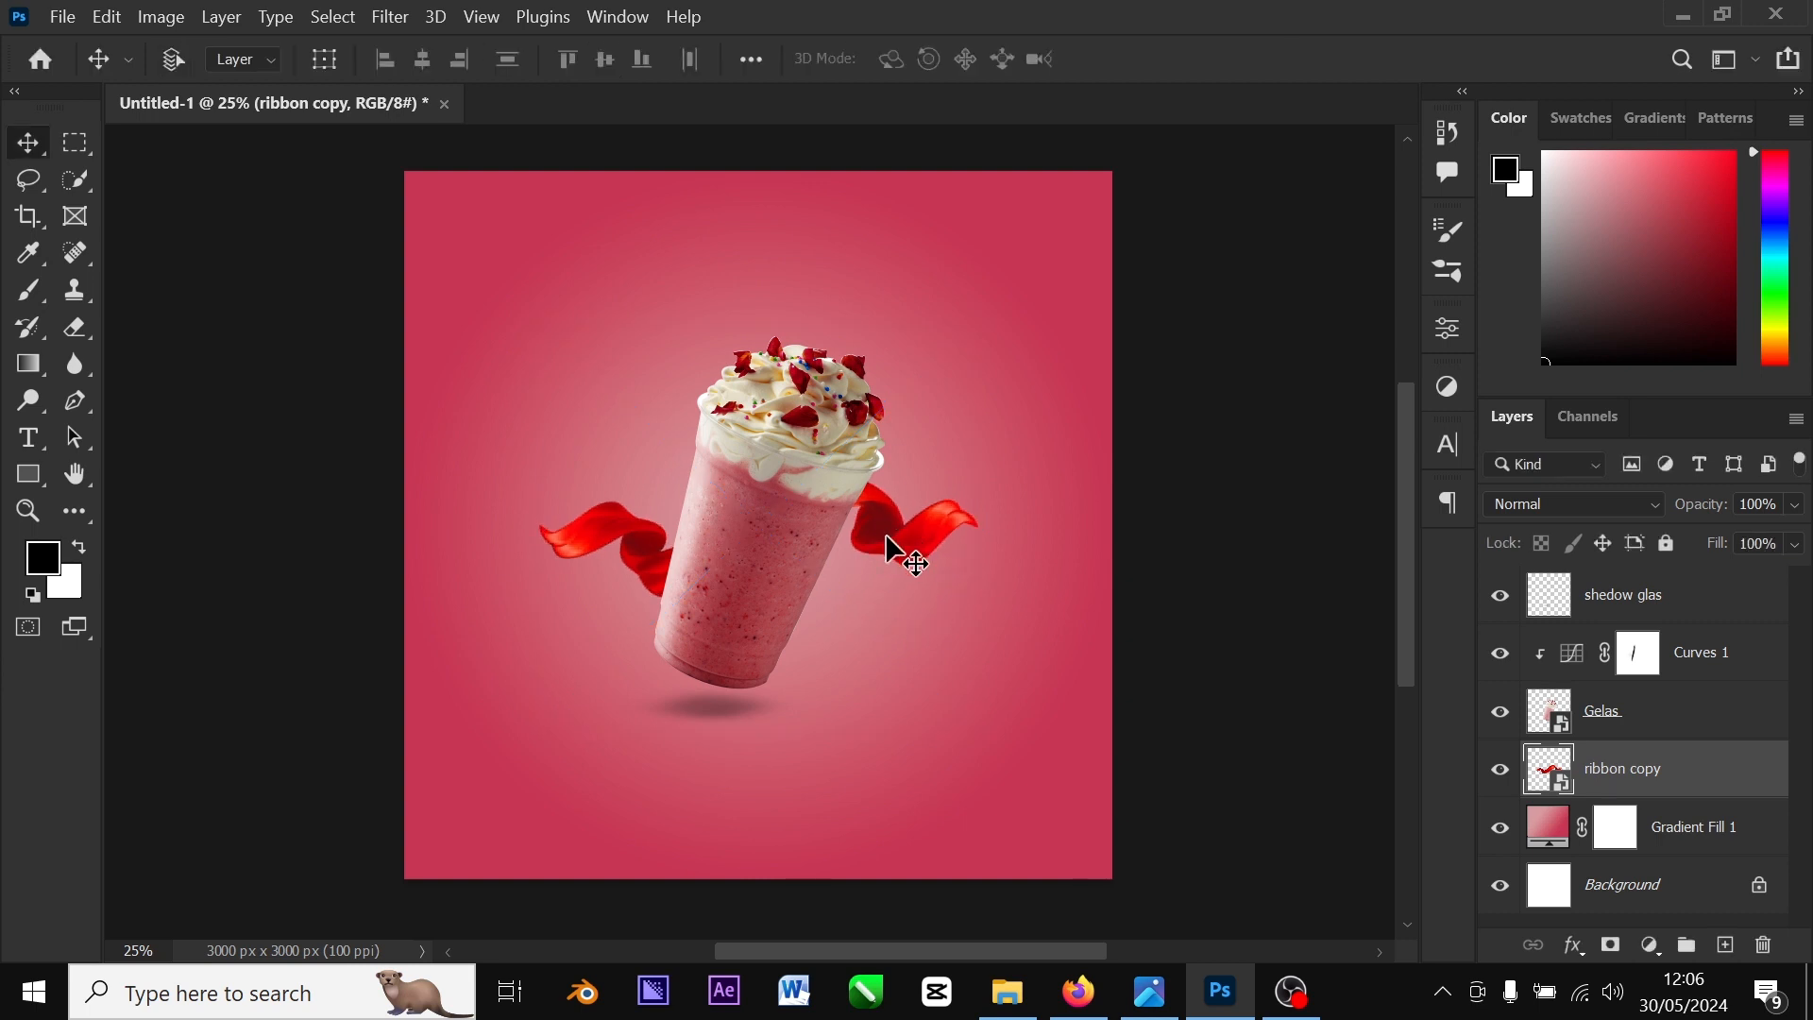
# Add a Hue/Saturation adjustment clipped to the ribbon layer and set its hue to -25 to turn the ribbon magenta pink
pyautogui.hotkey('ctrl', '+')
pyautogui.hotkey('ctrl', '+')
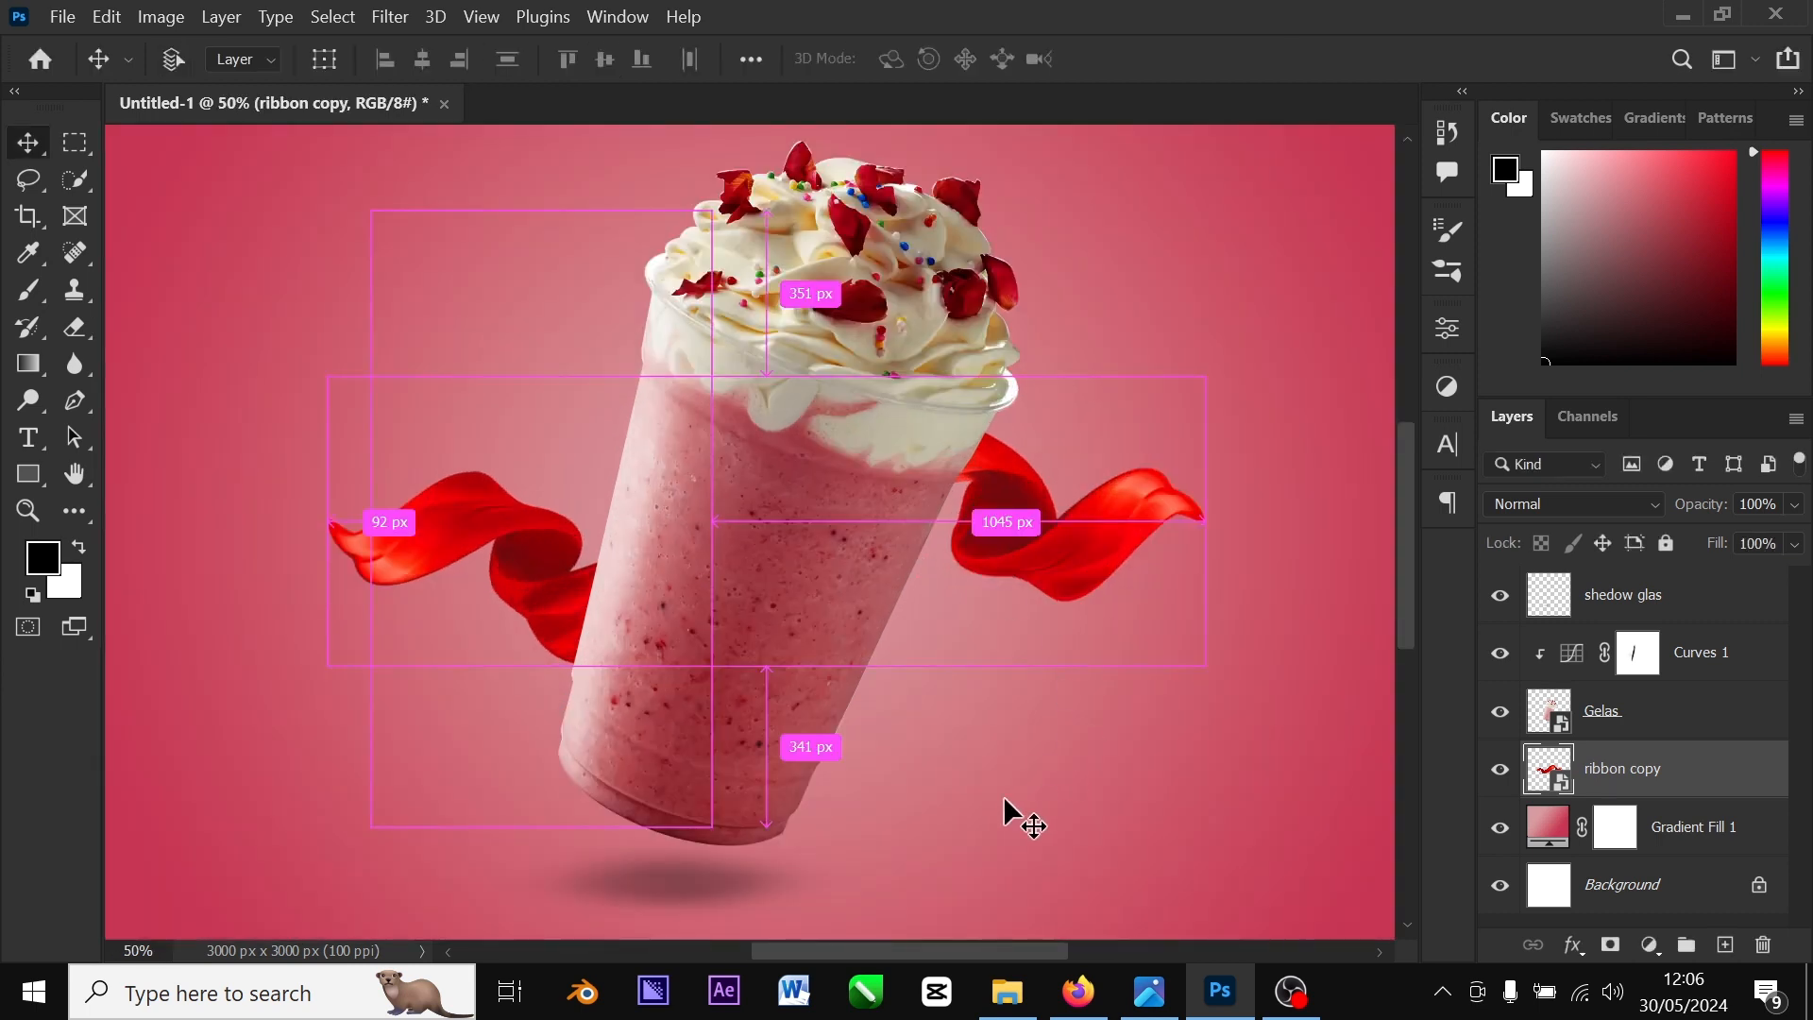
pyautogui.moveTo(990, 960); pyautogui.dragTo(1016, 958)
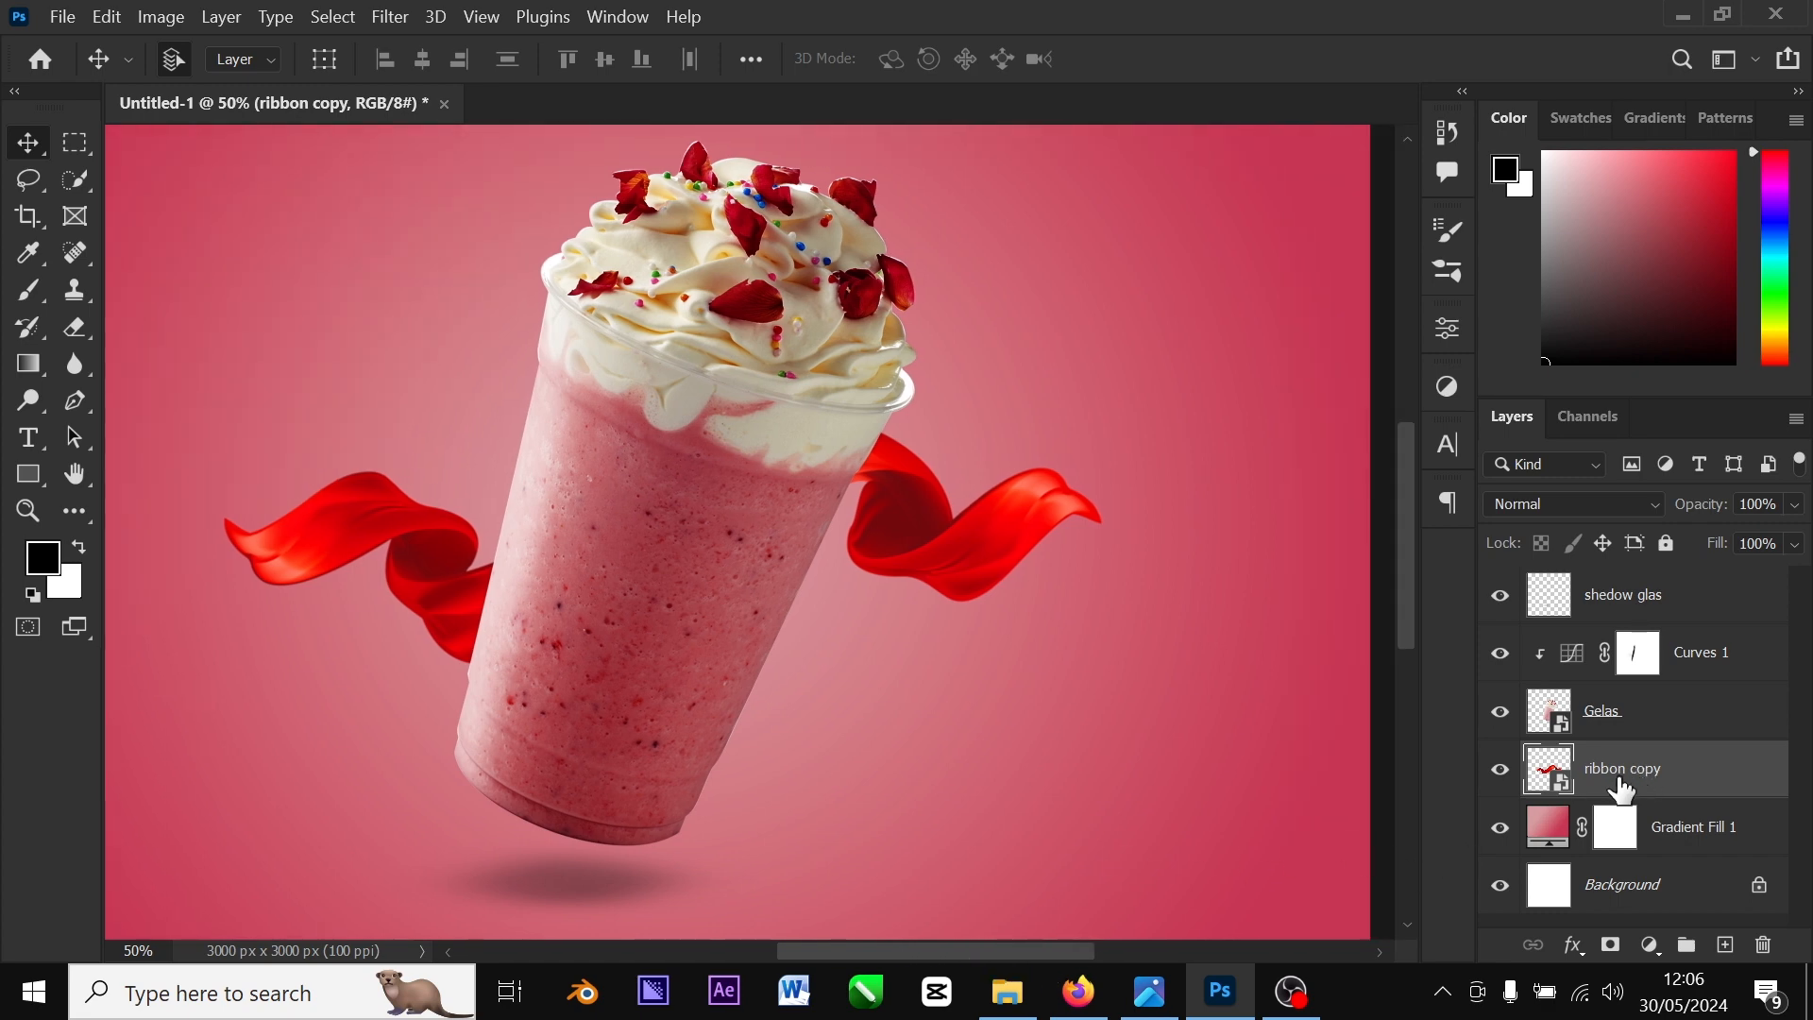
pyautogui.click(1662, 950)
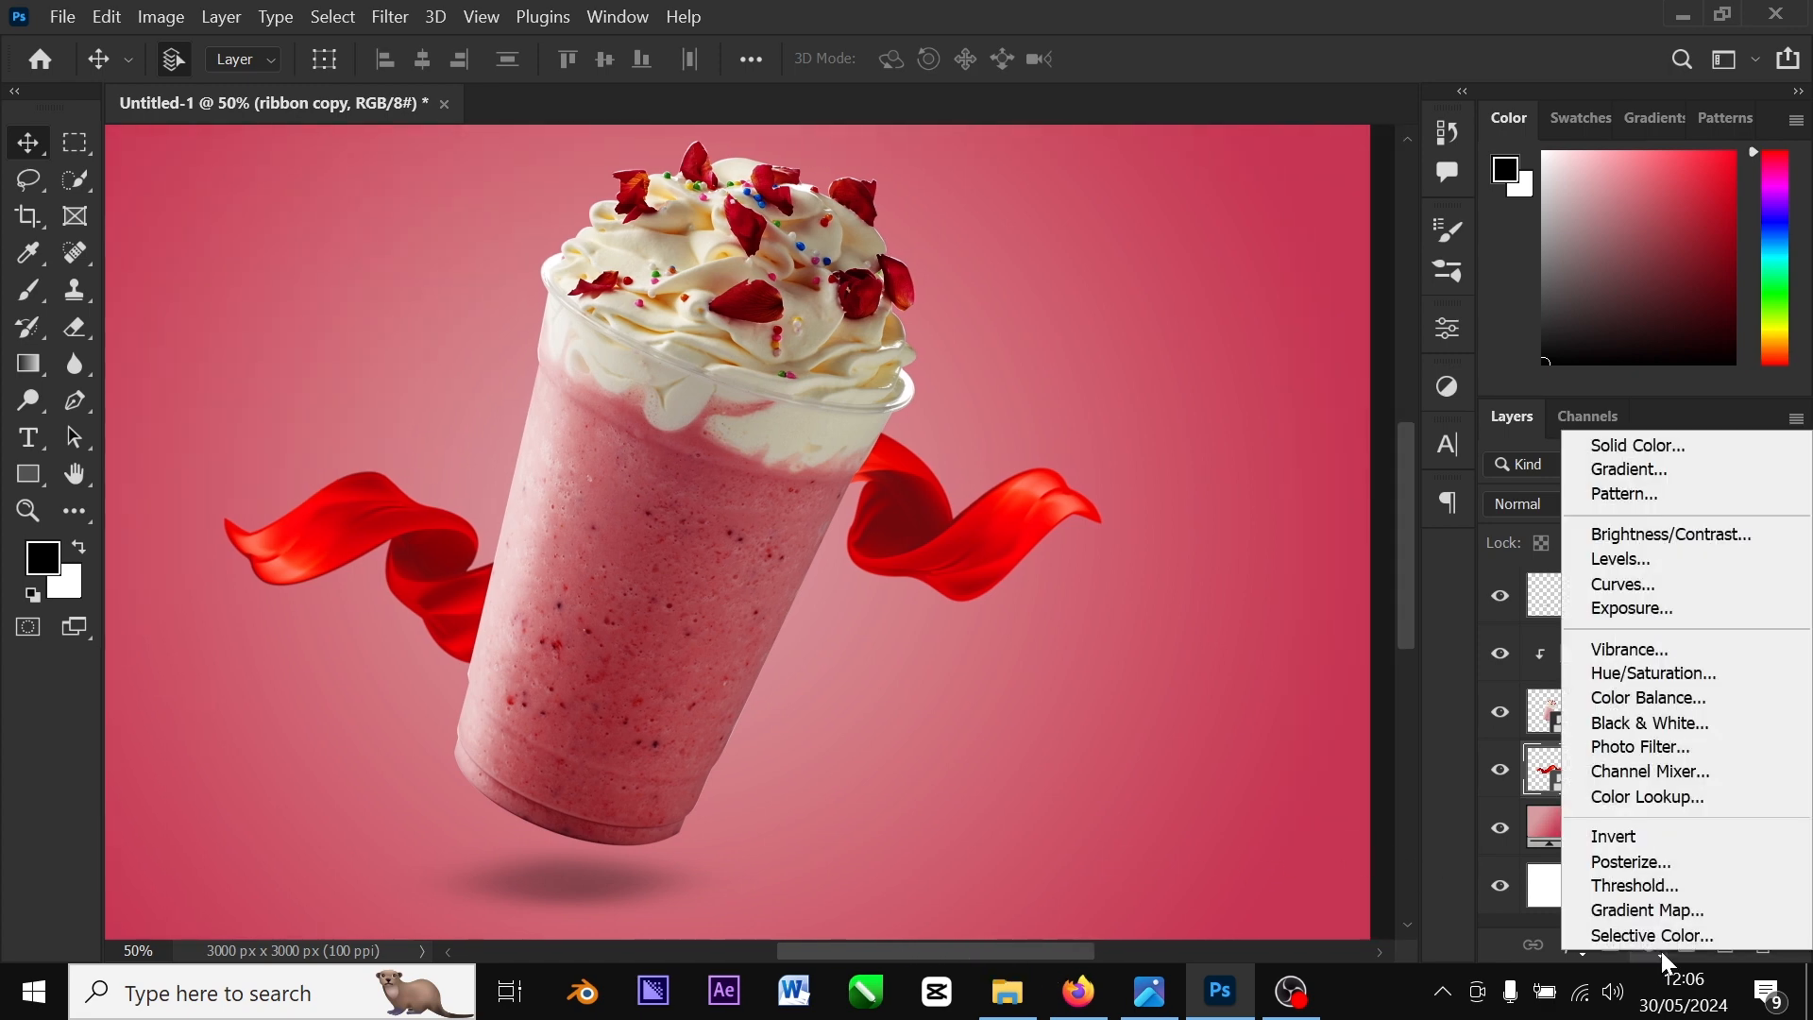
pyautogui.click(1668, 674)
pyautogui.hotkey('ctrl', '-')
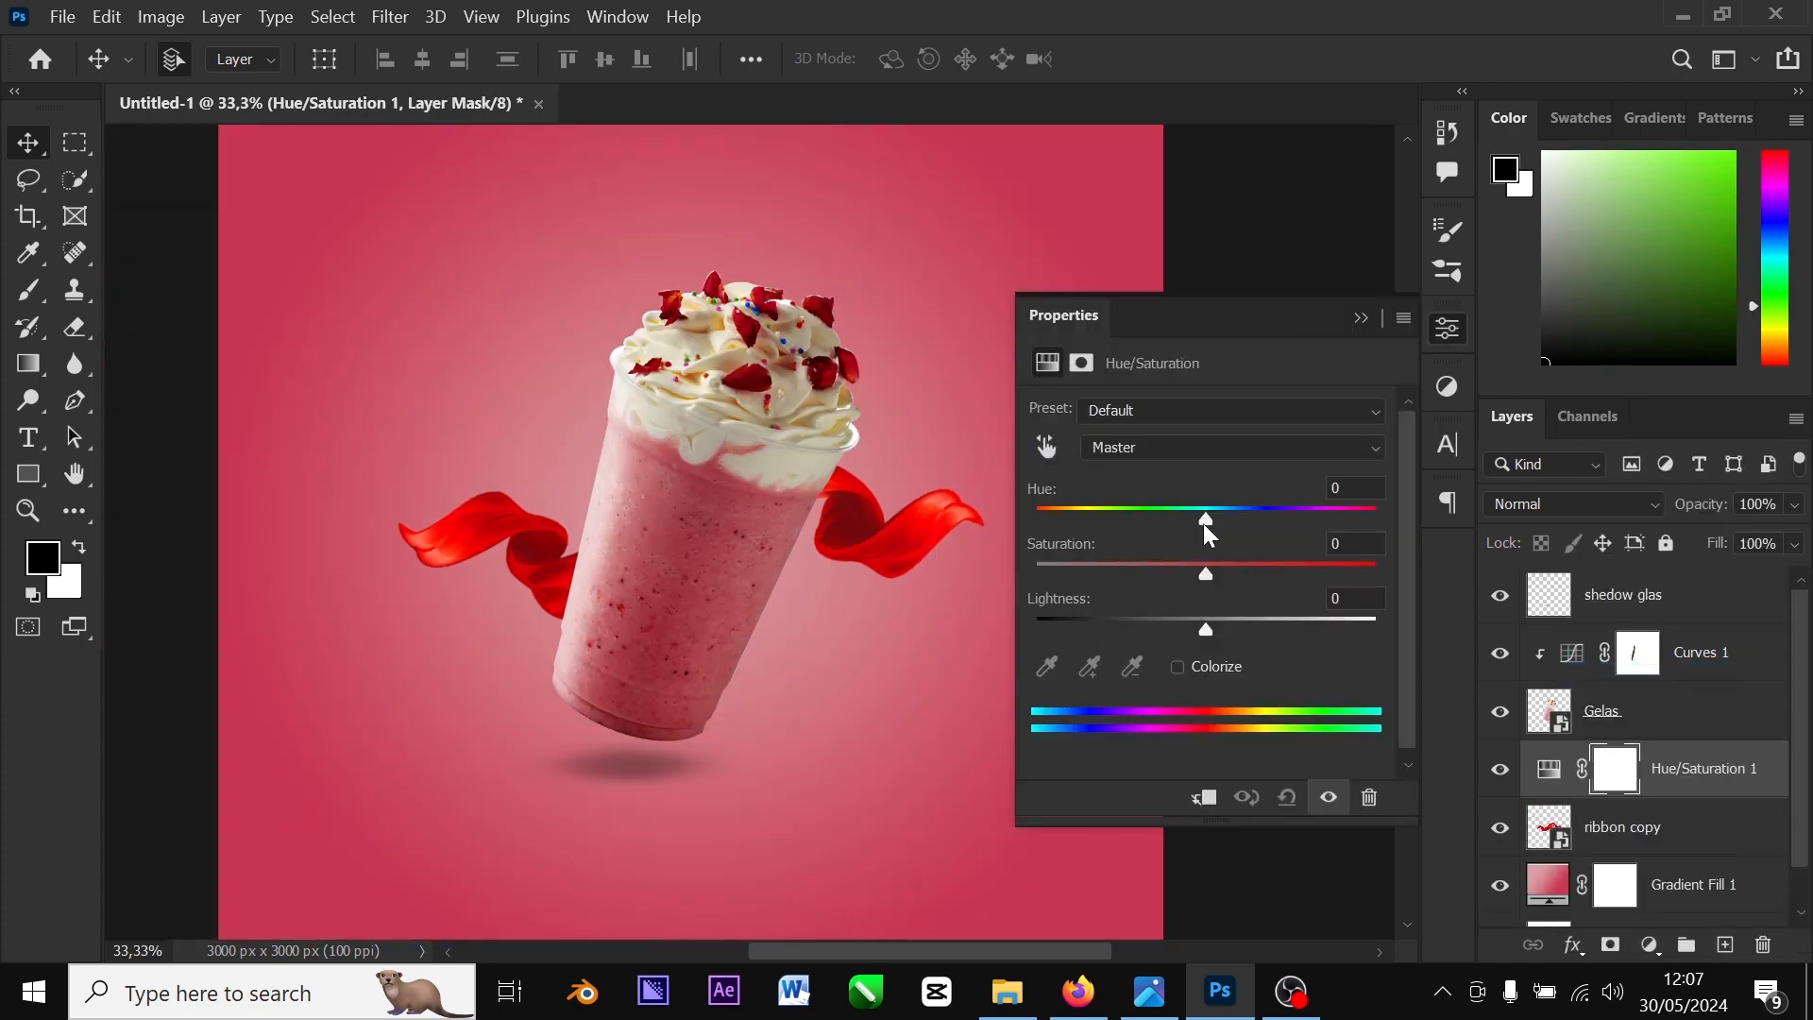
pyautogui.click(1206, 799)
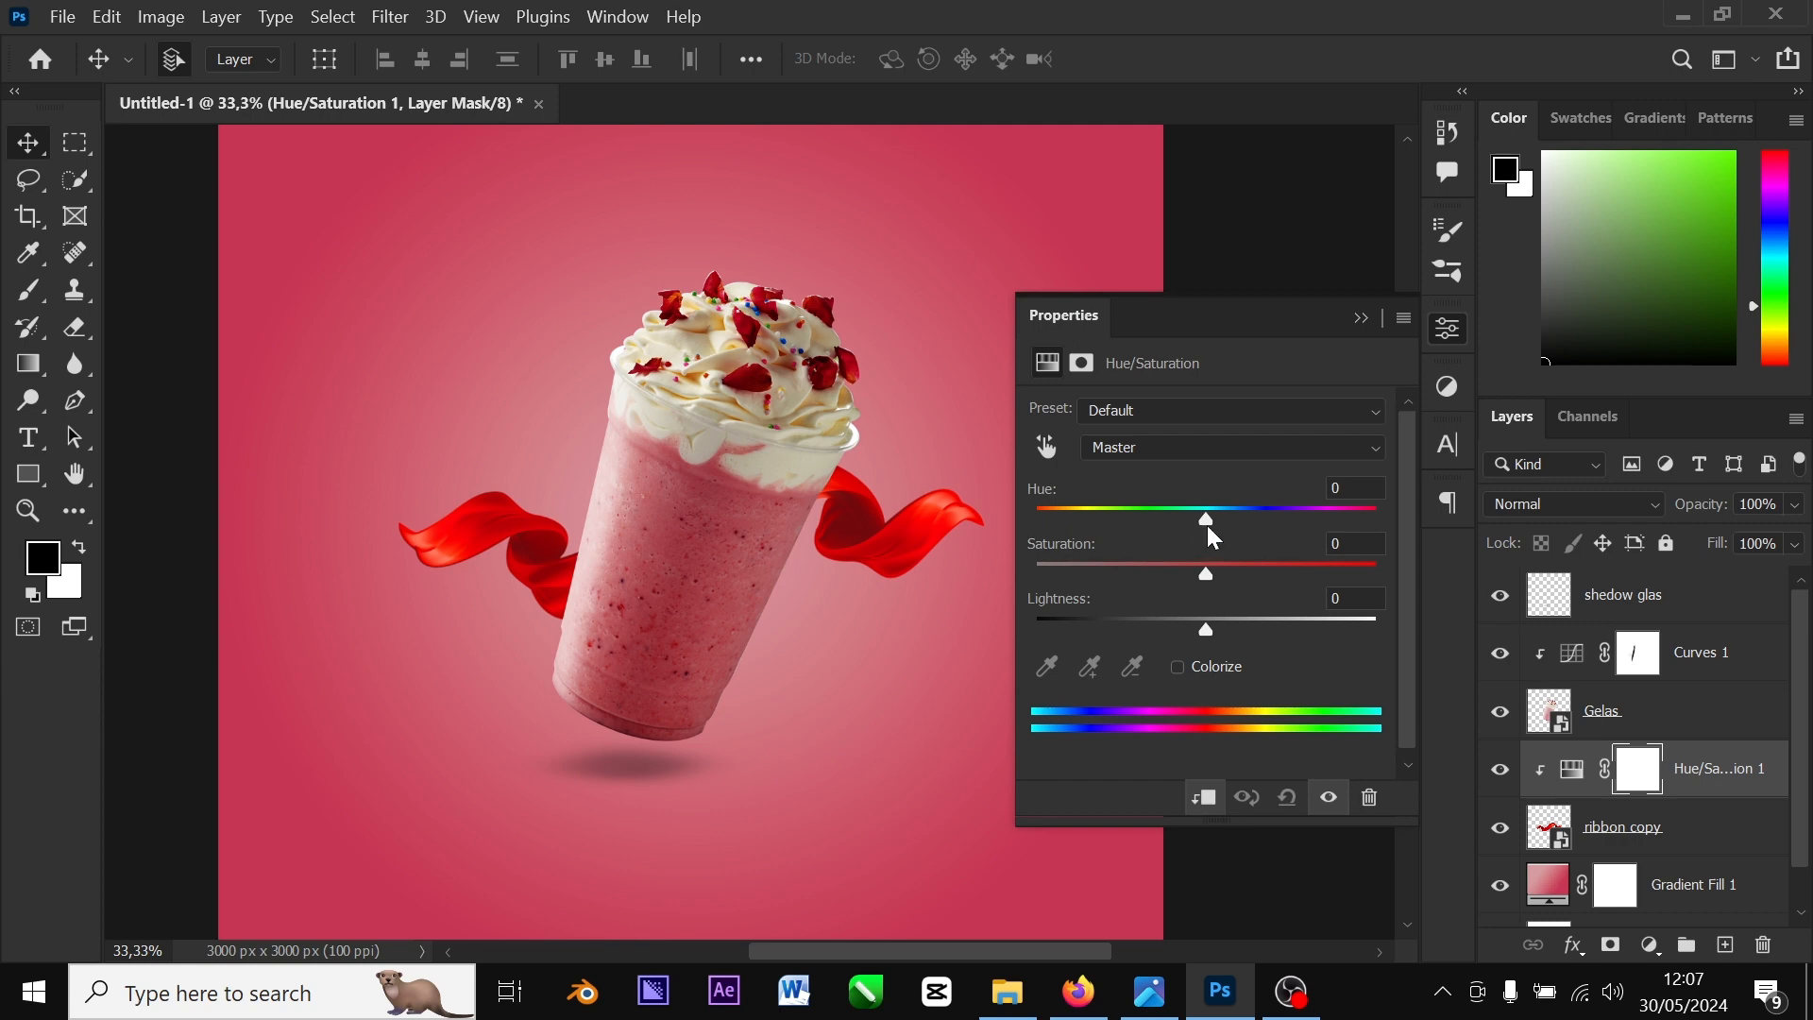
pyautogui.moveTo(1207, 525); pyautogui.dragTo(1153, 522)
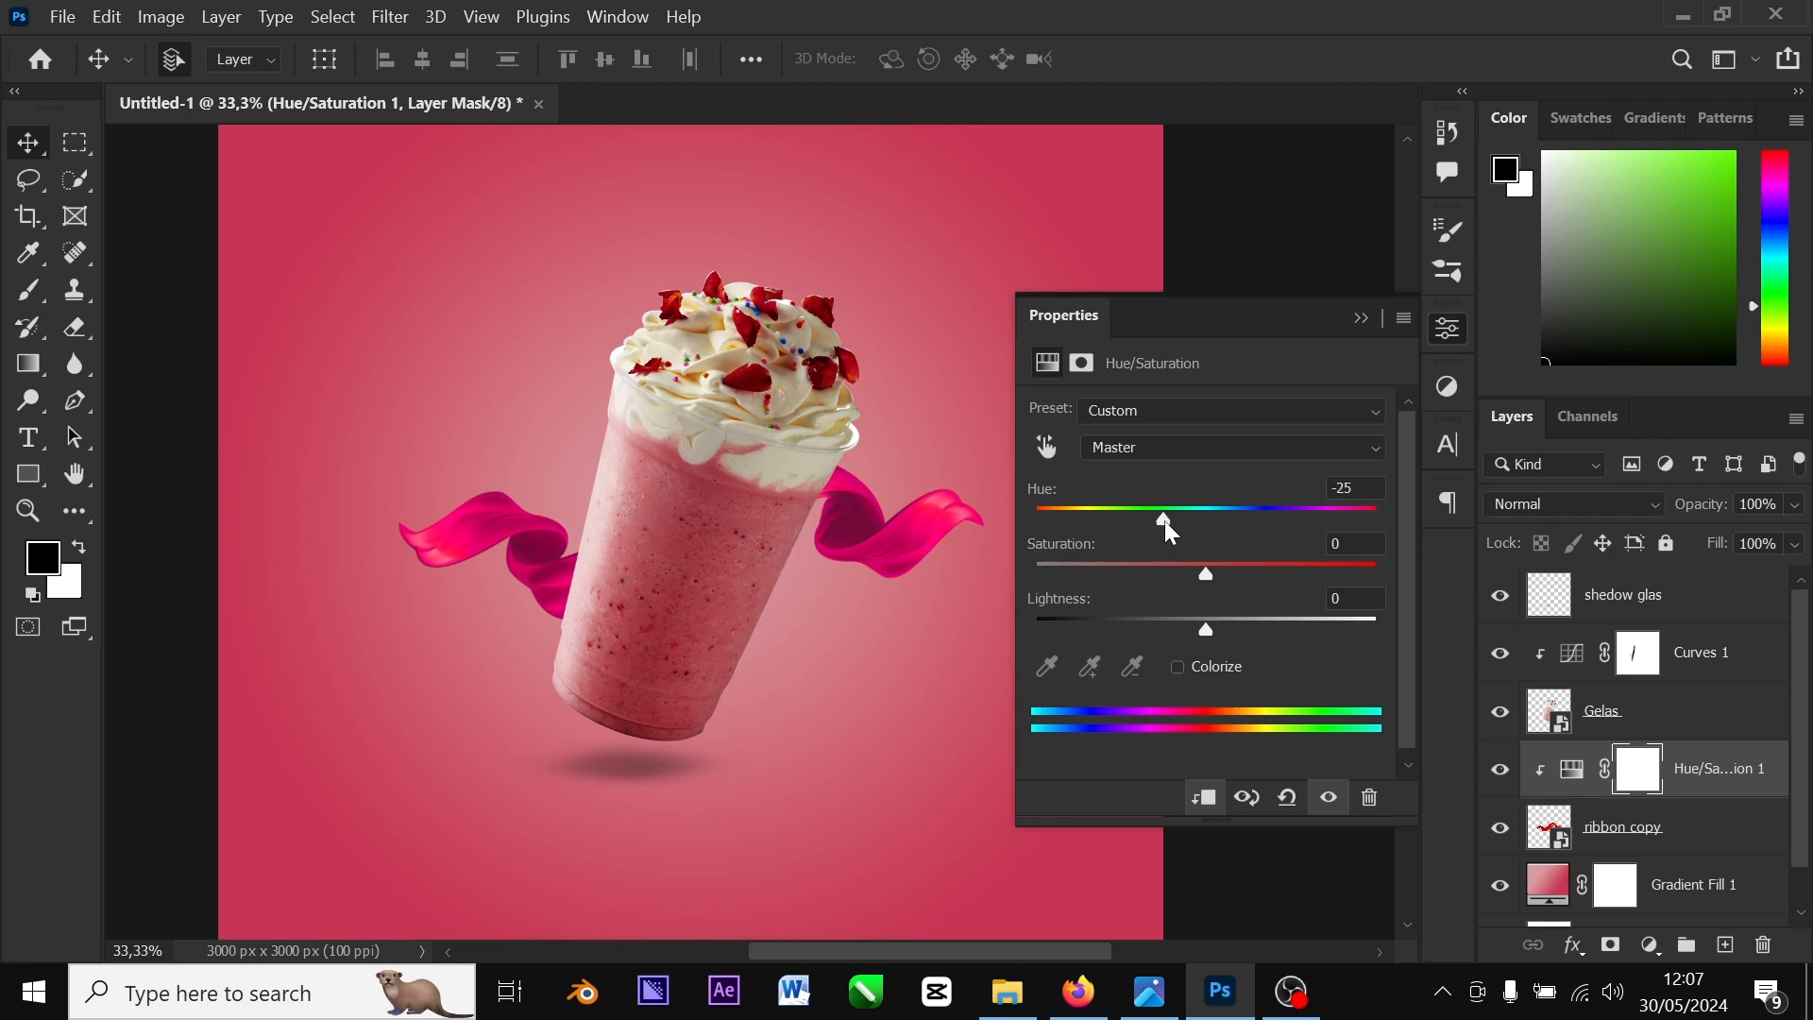
pyautogui.click(1362, 318)
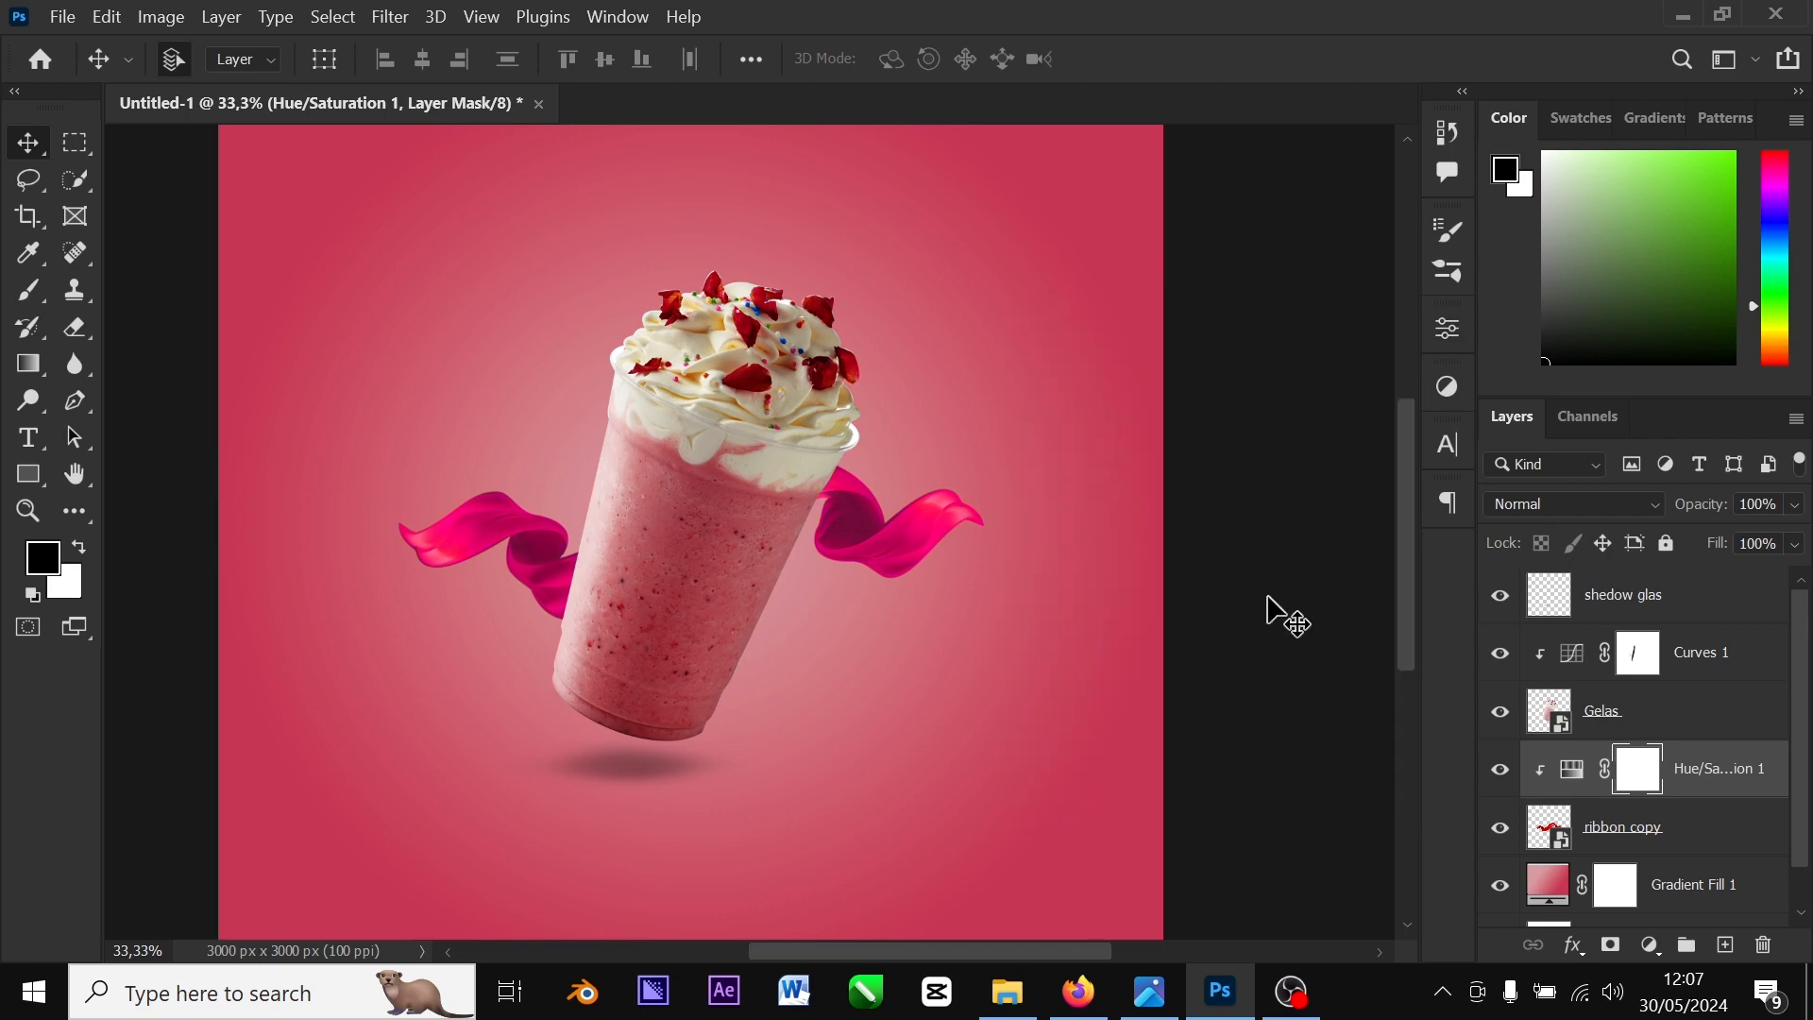
# Open strawberrys.png from the Downloads folder and outline its topmost strawberry with the Lasso tool
pyautogui.hotkey('ctrl', 'o')
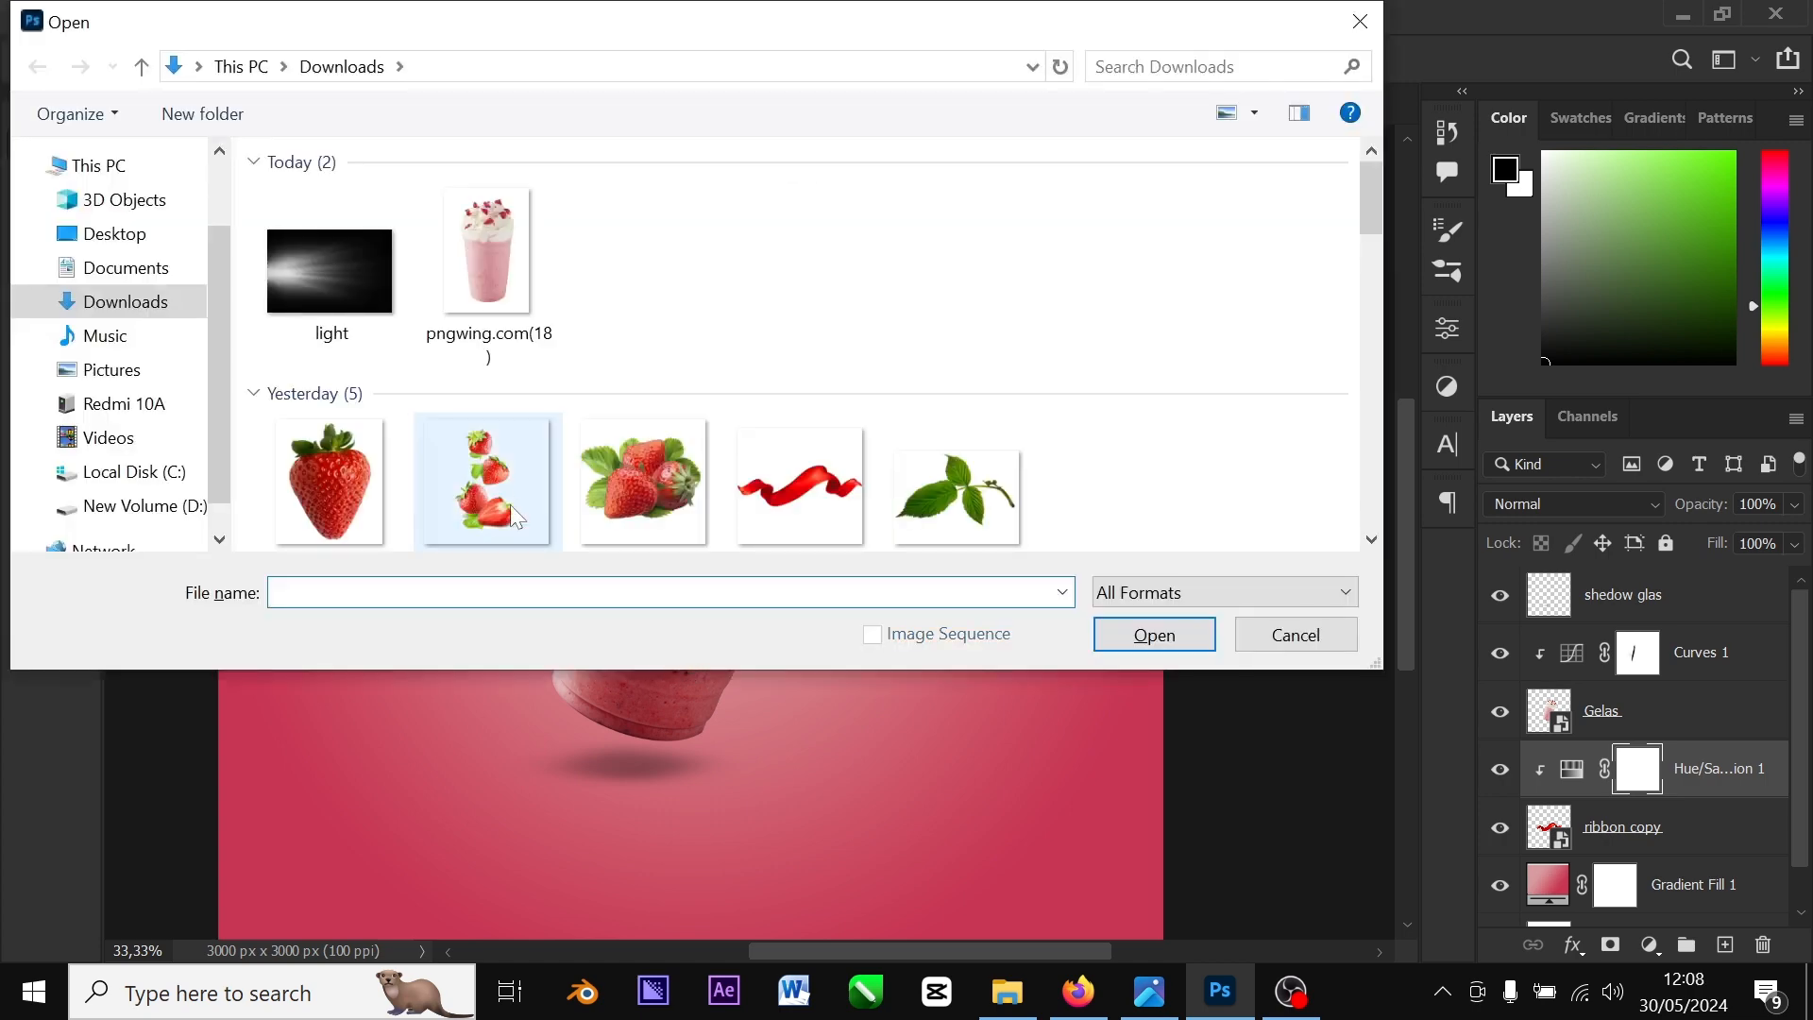
pyautogui.doubleClick(512, 515)
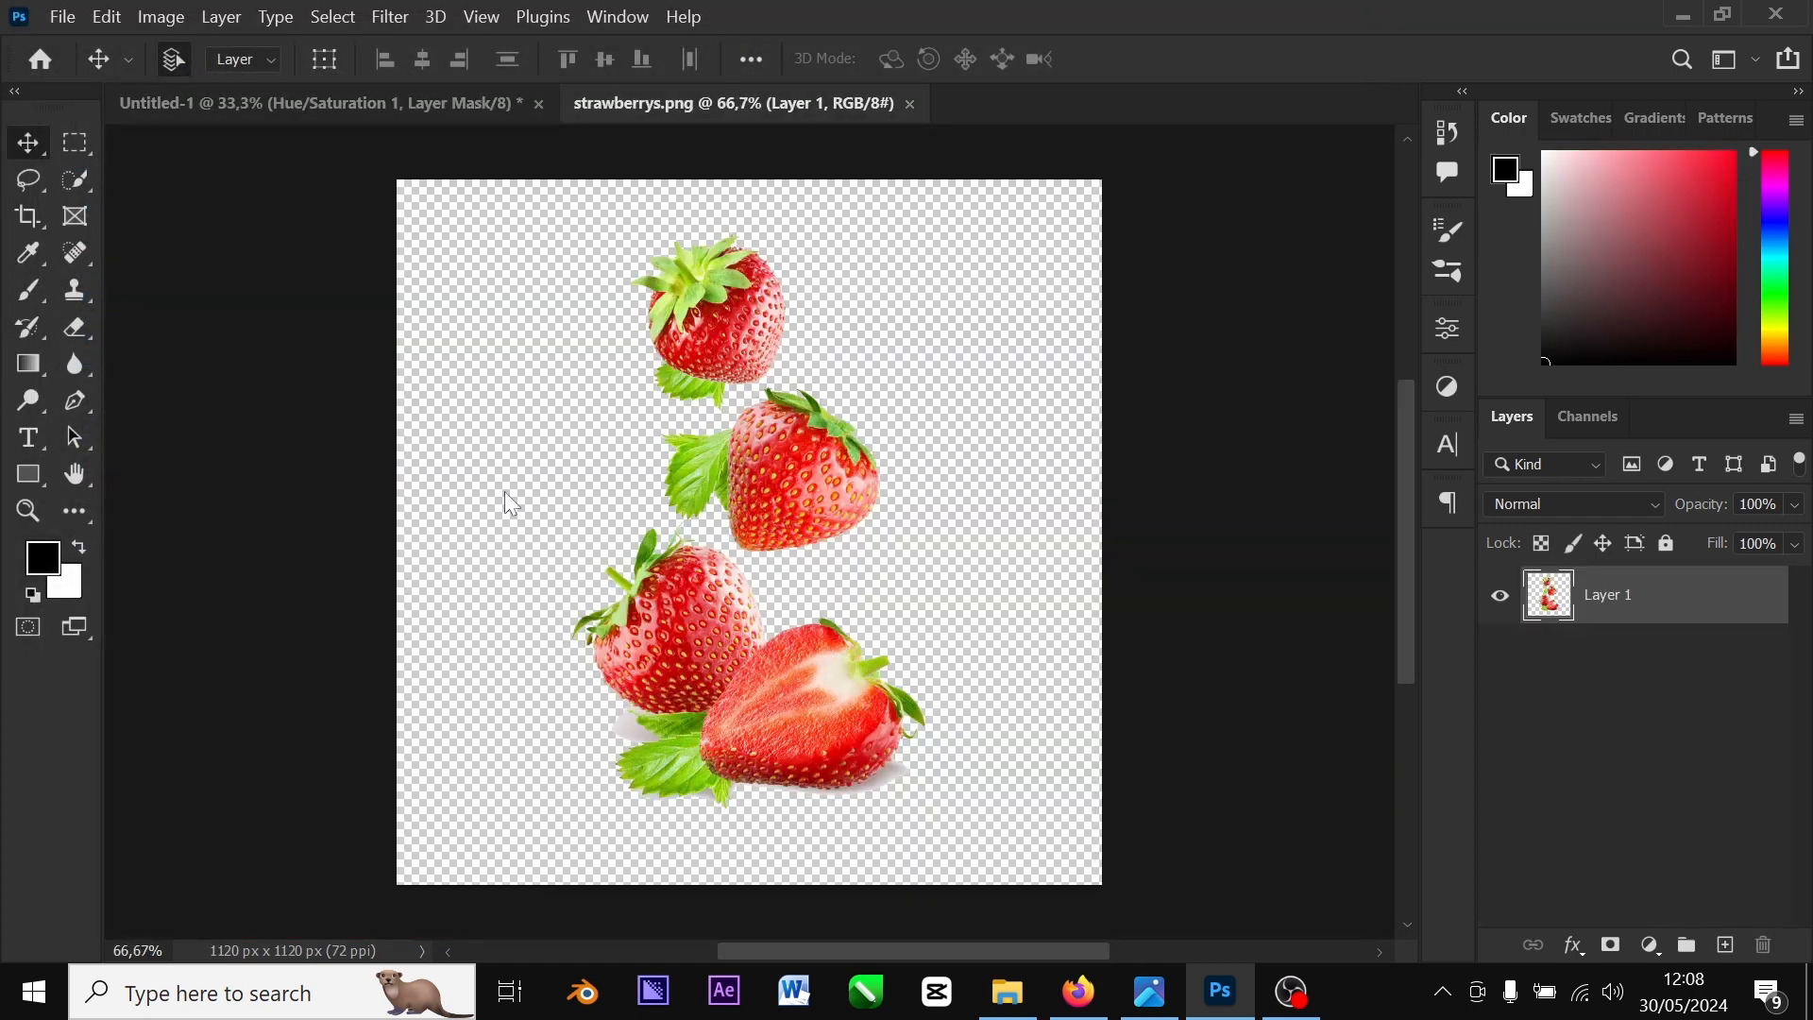
pyautogui.click(29, 181)
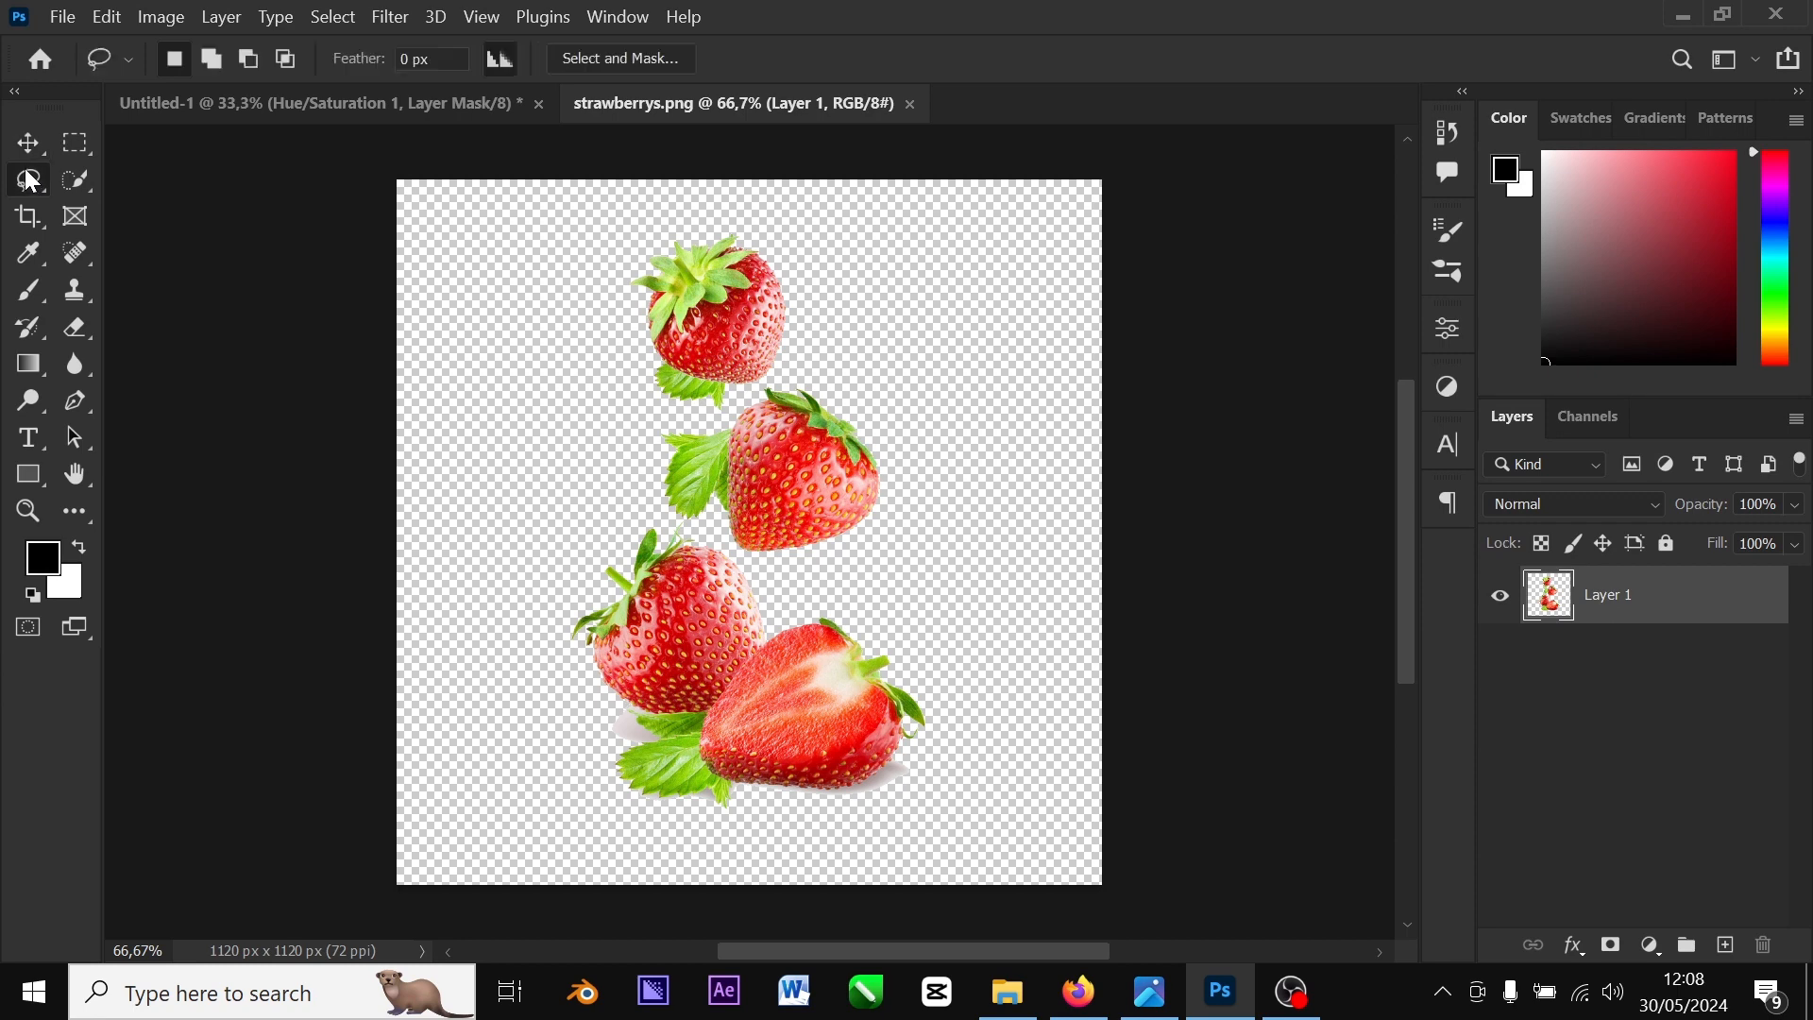
pyautogui.hotkey('ctrl', '+')
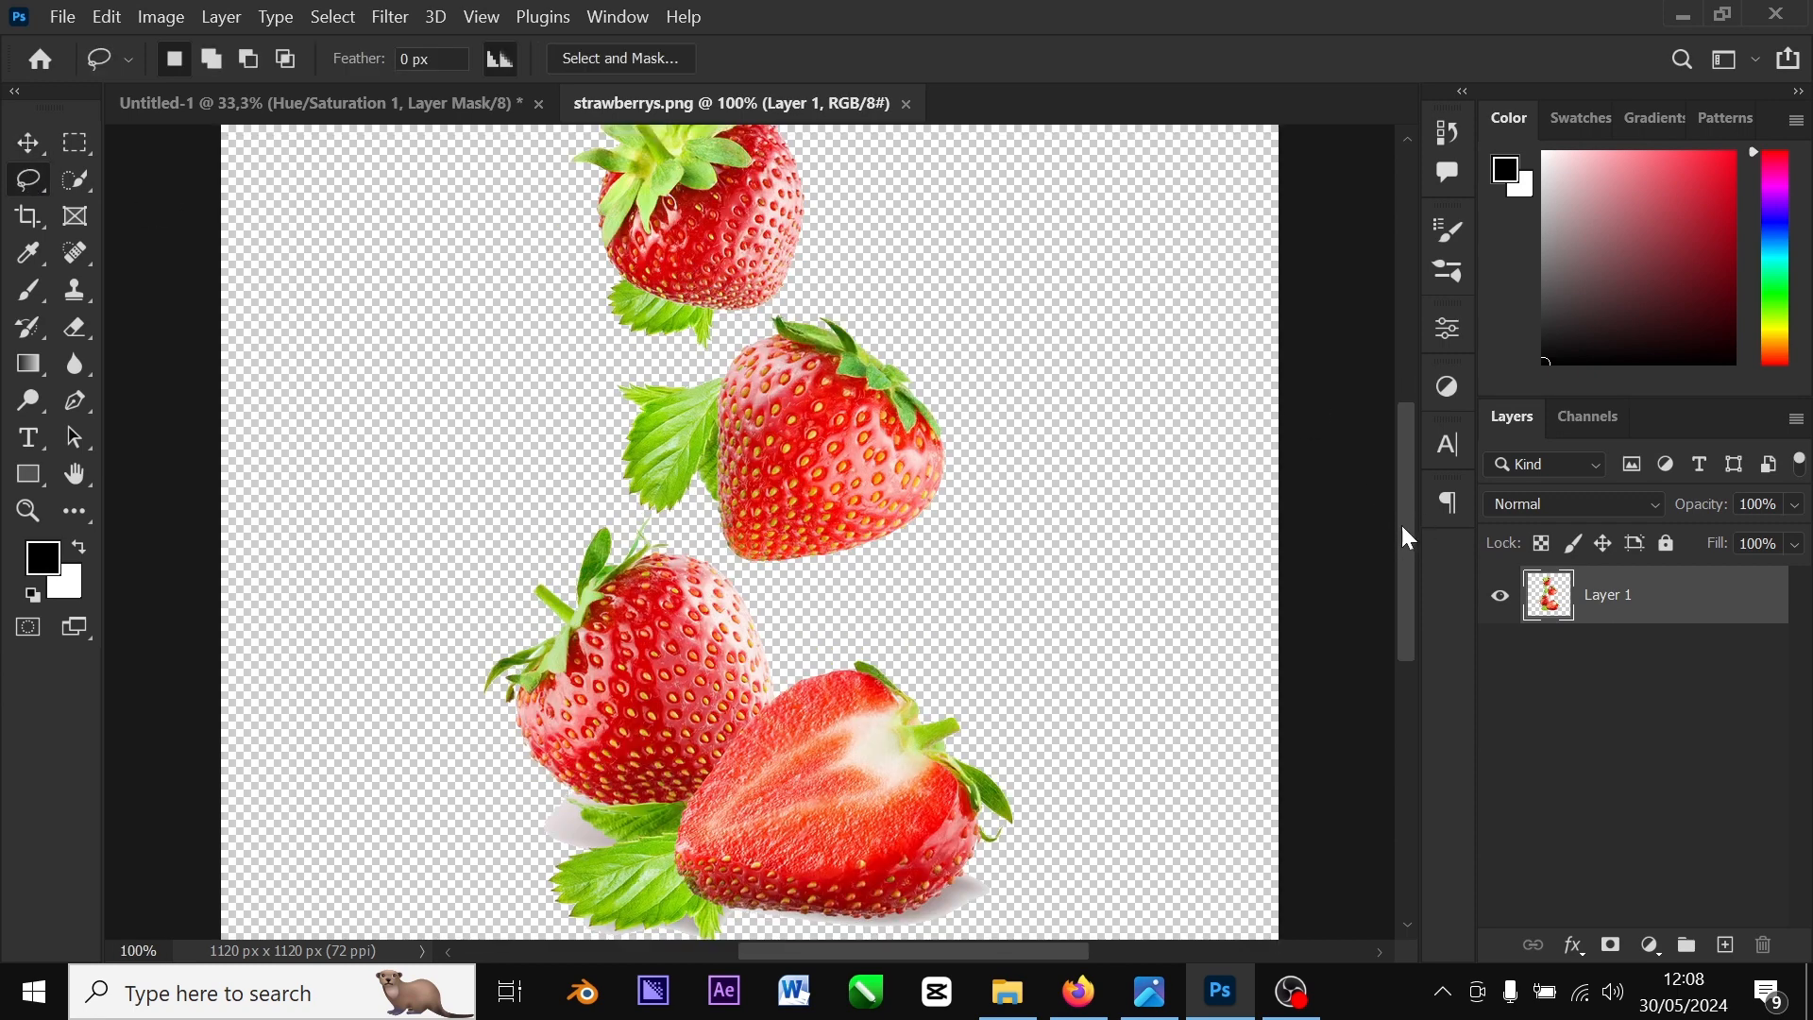
pyautogui.moveTo(1402, 537); pyautogui.dragTo(1403, 451)
pyautogui.moveTo(711, 621)
pyautogui.mouseDown()
pyautogui.moveTo(476, 597)
pyautogui.moveTo(534, 332)
pyautogui.moveTo(671, 312)
pyautogui.mouseUp()
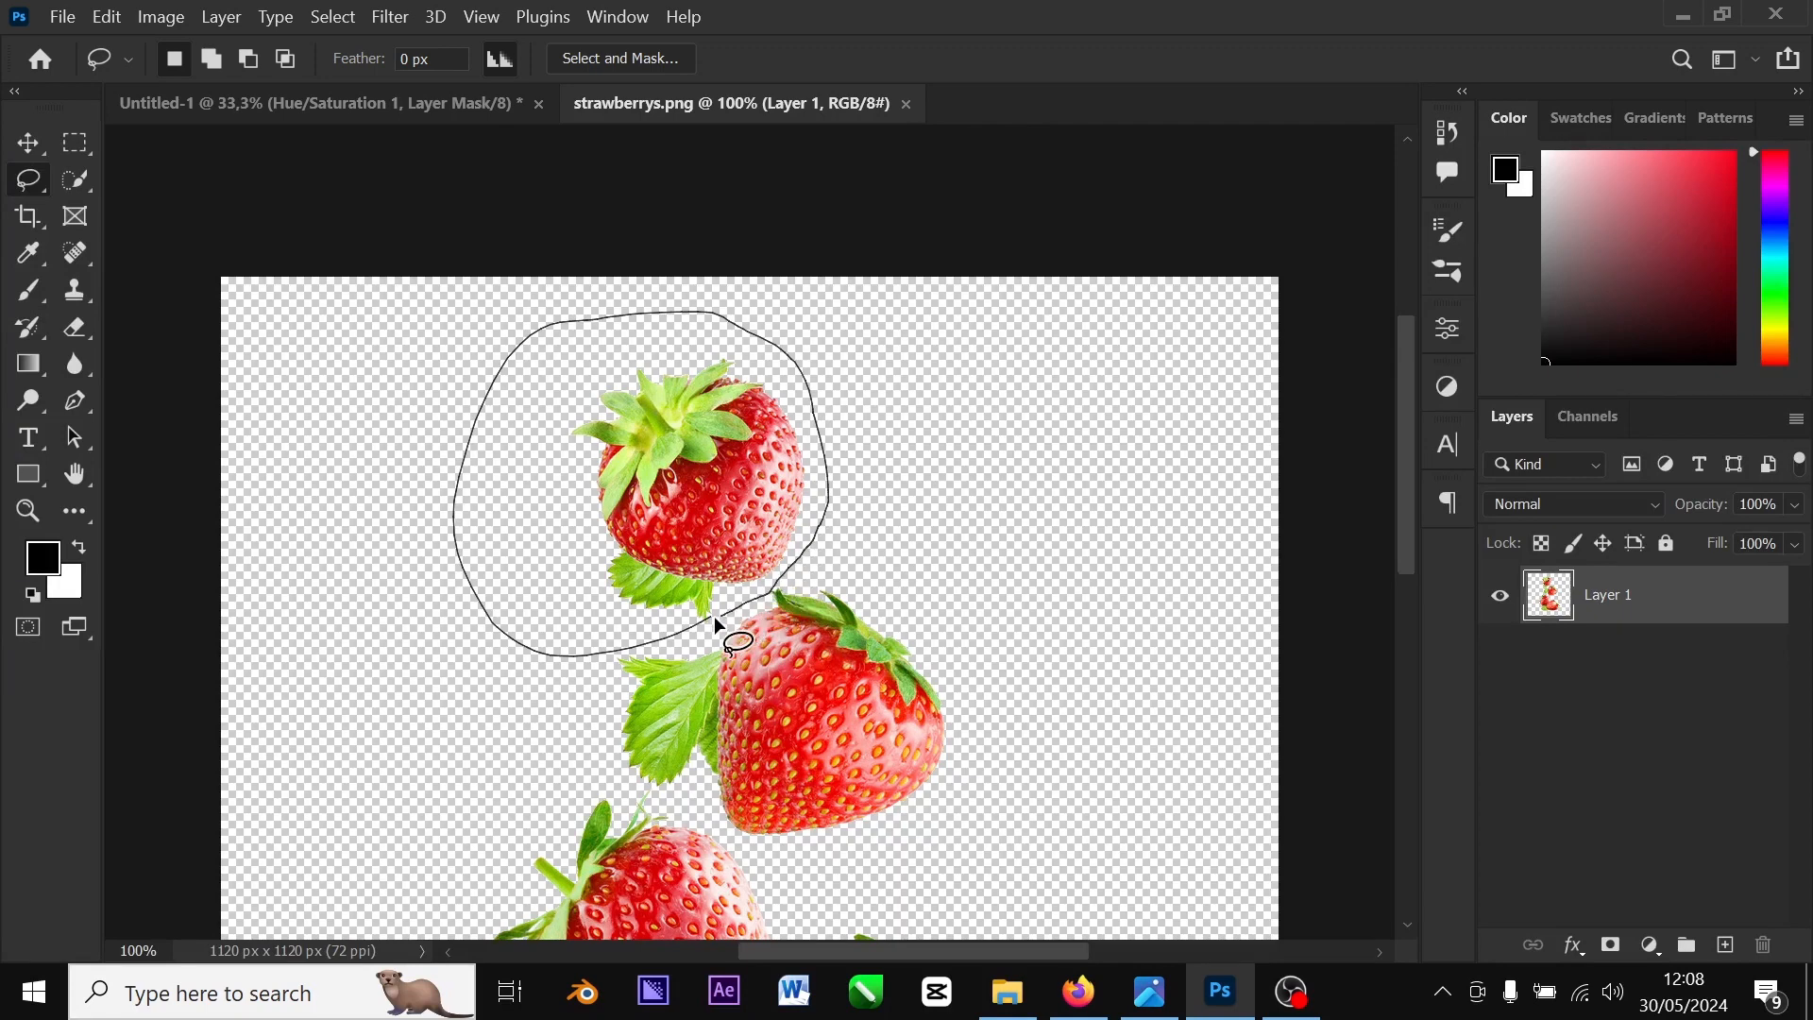
pyautogui.moveTo(714, 615); pyautogui.dragTo(713, 619)
# Copy the selected strawberry into the Untitled-1 poster, placing it to the upper left of the cup
pyautogui.click(28, 142)
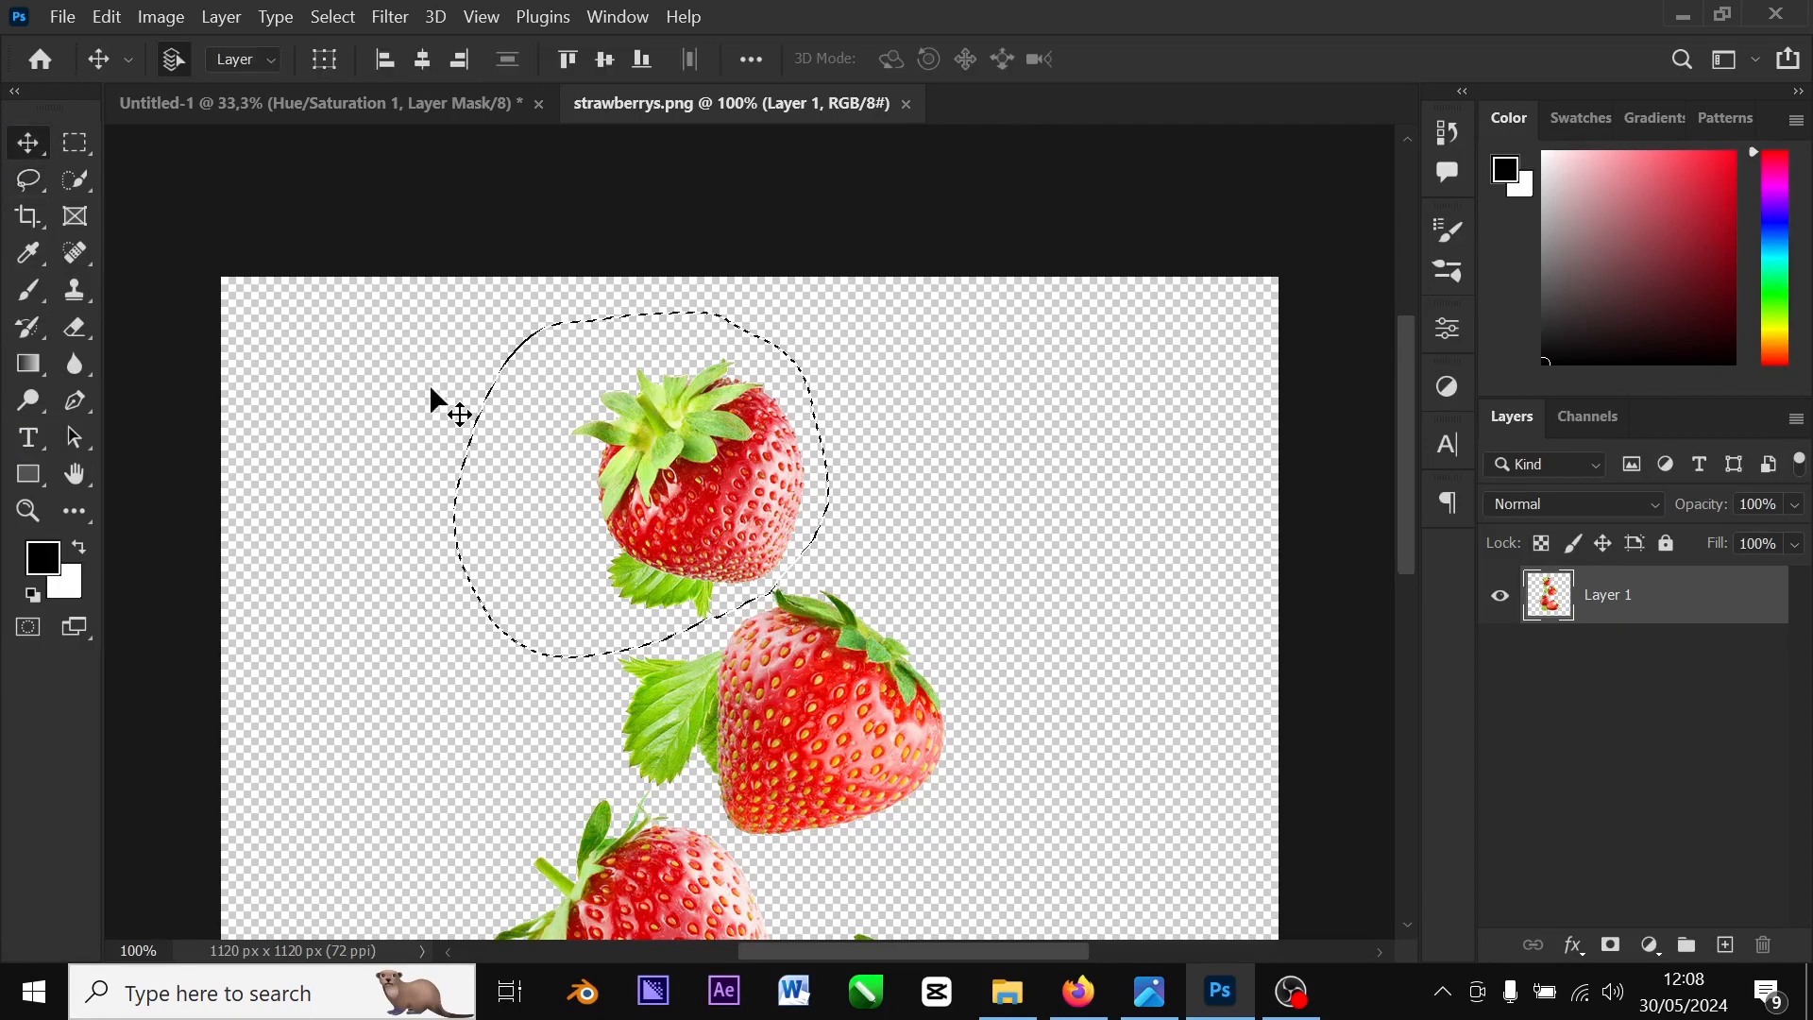
pyautogui.moveTo(708, 518); pyautogui.dragTo(447, 193)
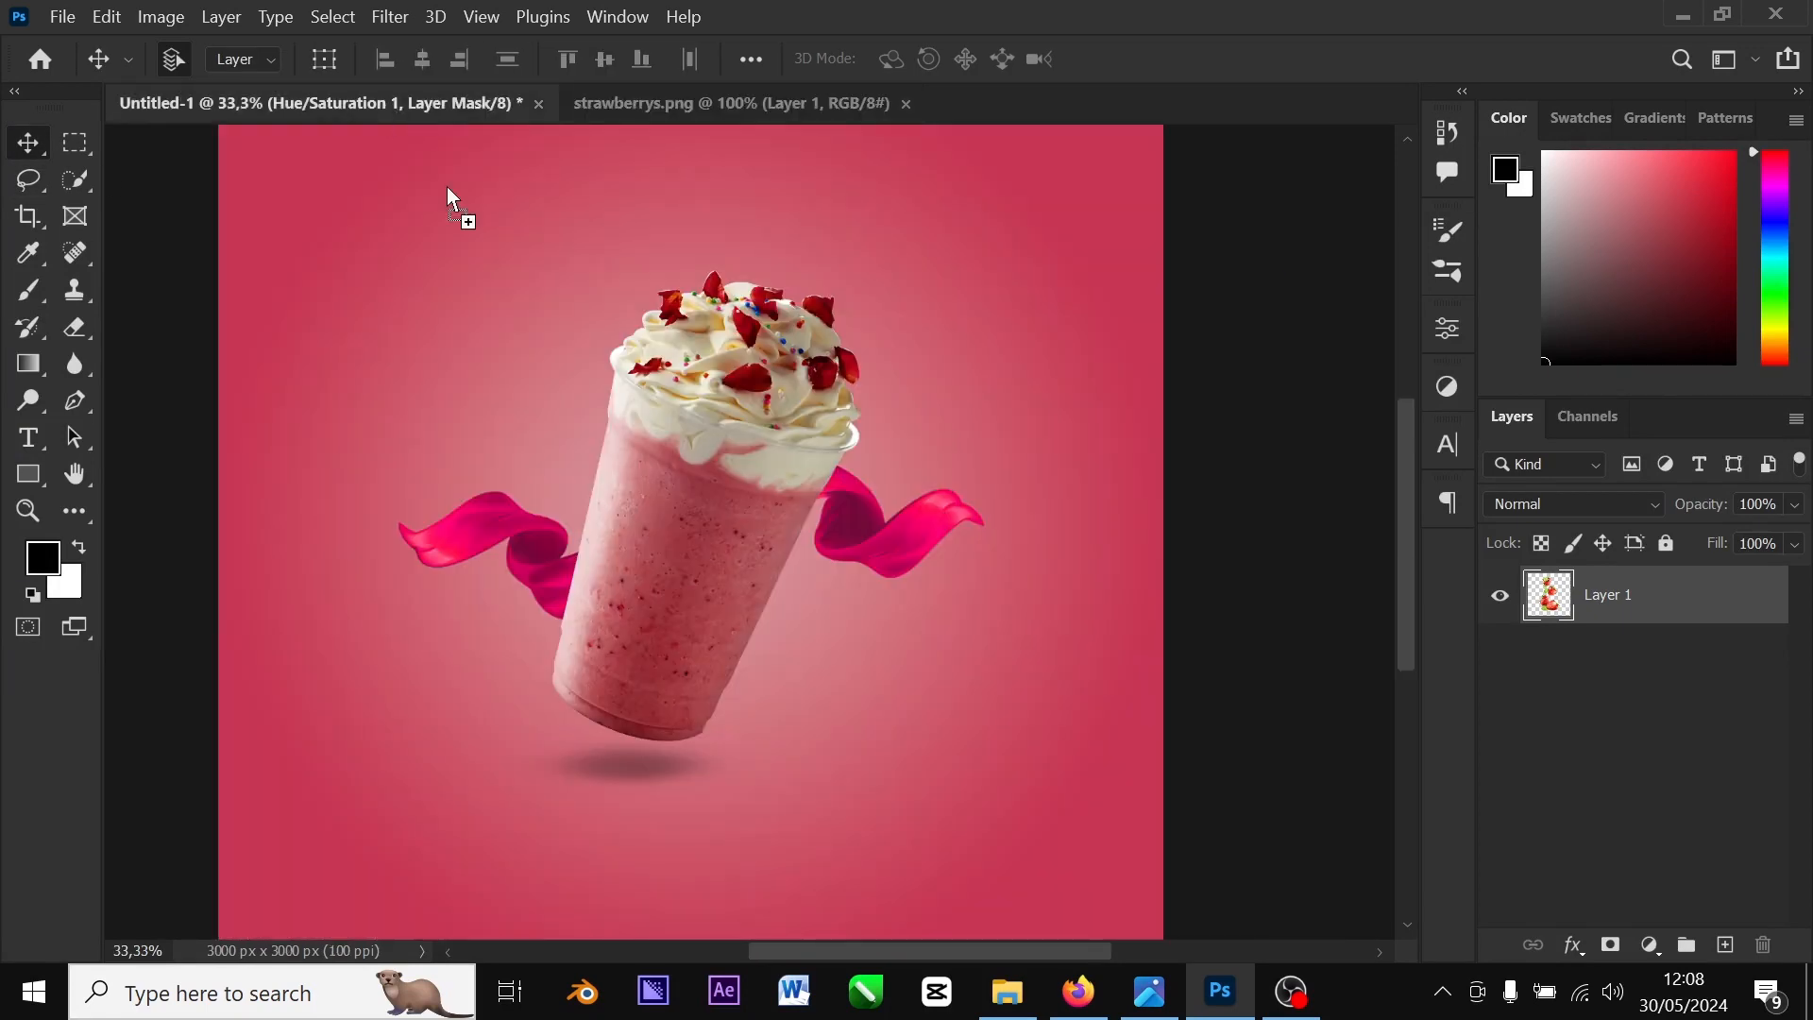
pyautogui.moveTo(433, 355); pyautogui.dragTo(462, 348)
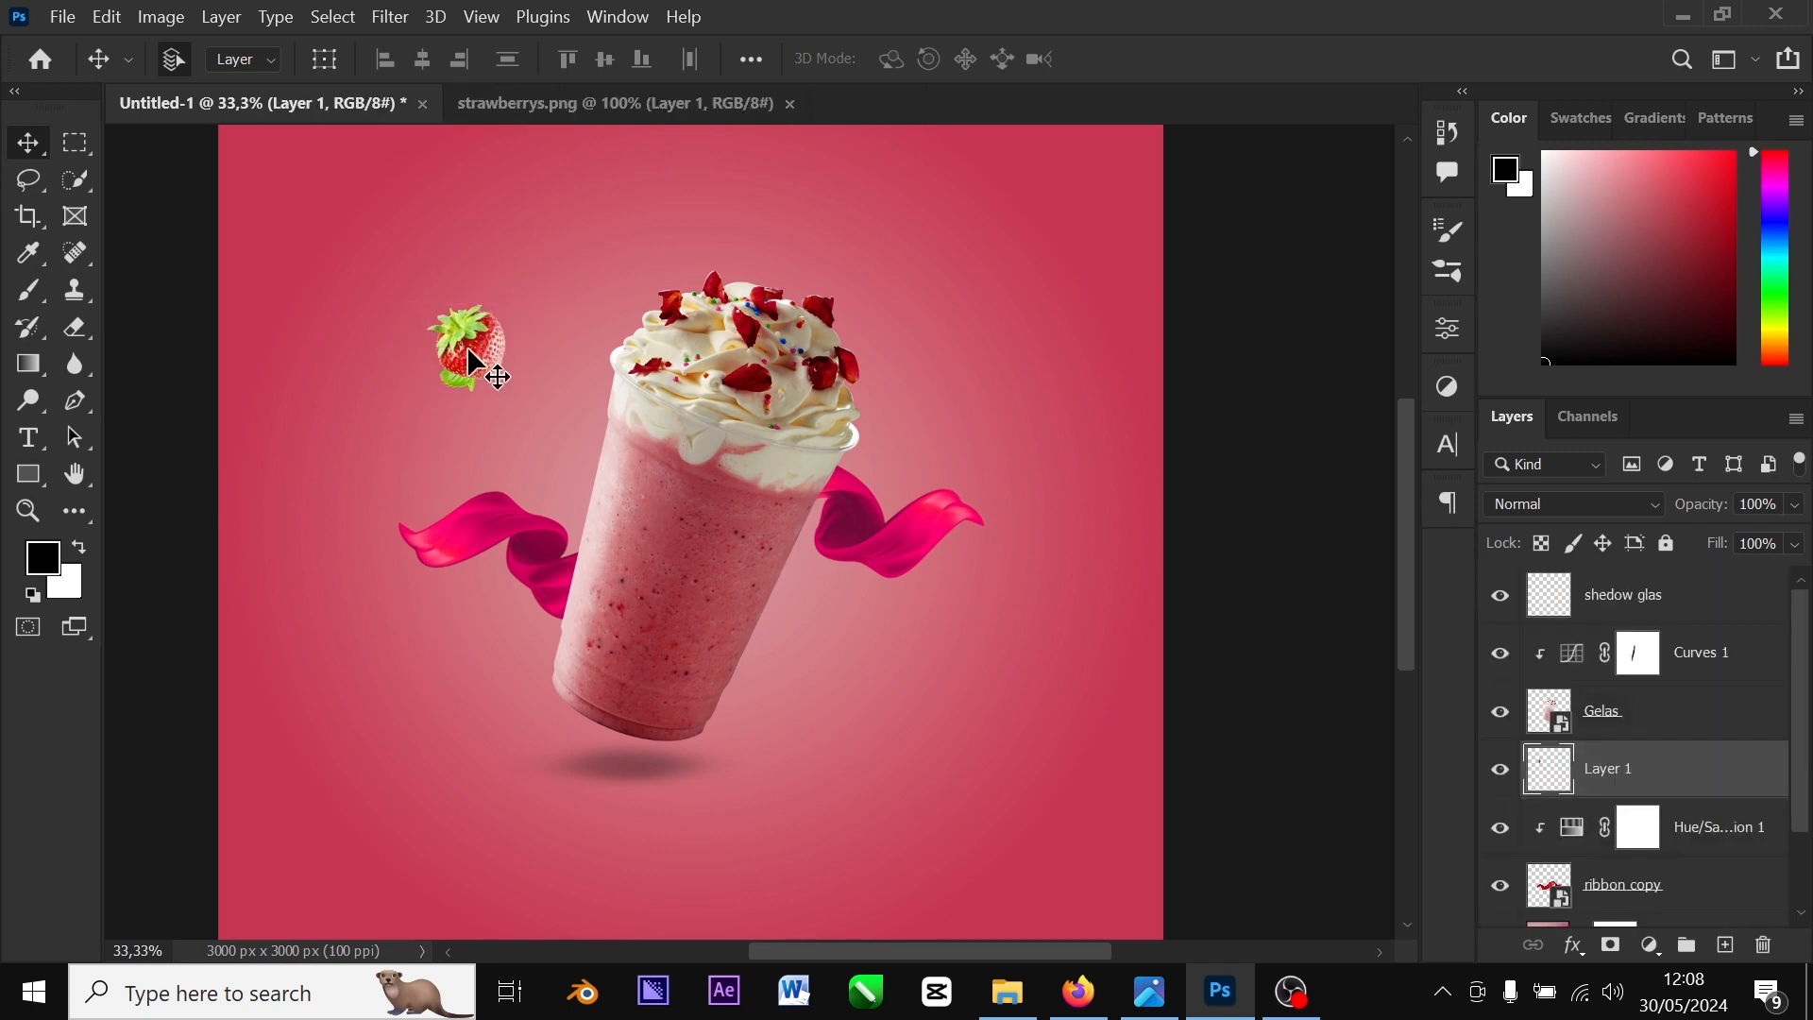
# Lasso the second strawberry with its leaf in strawberrys.png and copy it into the poster at the lower right of the cup
pyautogui.click(584, 102)
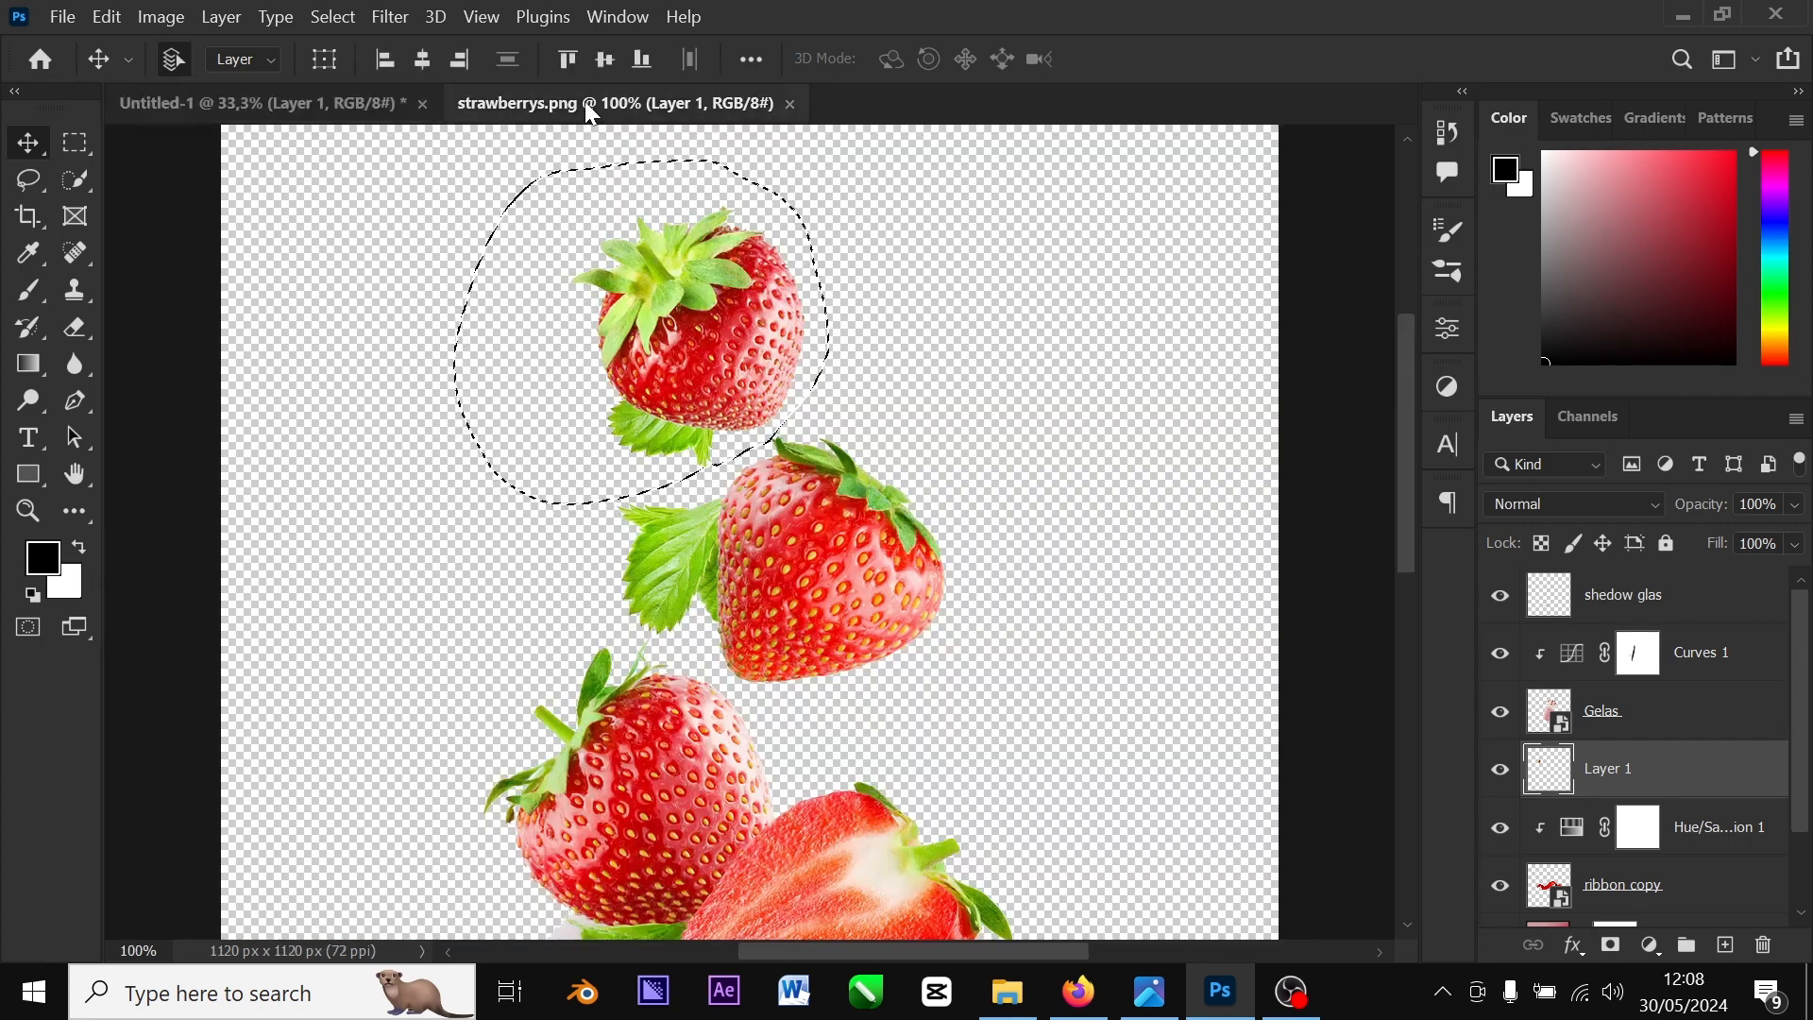
pyautogui.moveTo(1404, 368); pyautogui.dragTo(1416, 479)
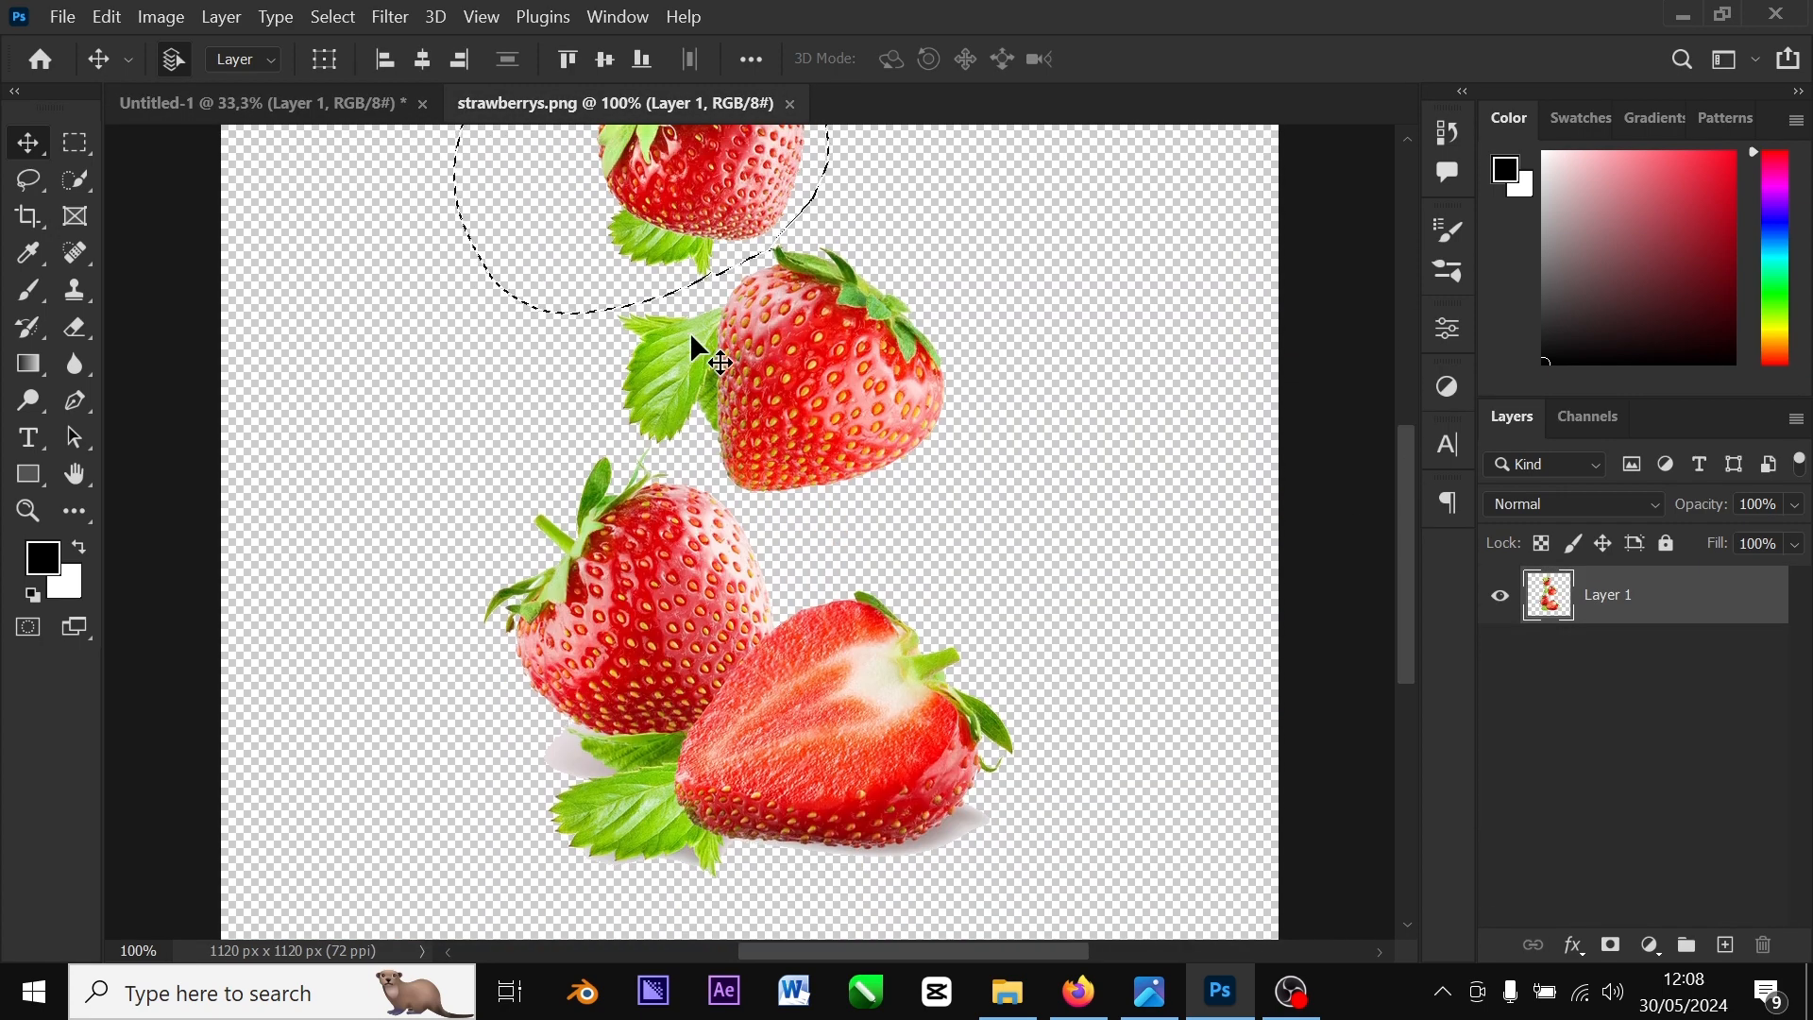
pyautogui.hotkey('ctrl', 'd')
pyautogui.click(34, 182)
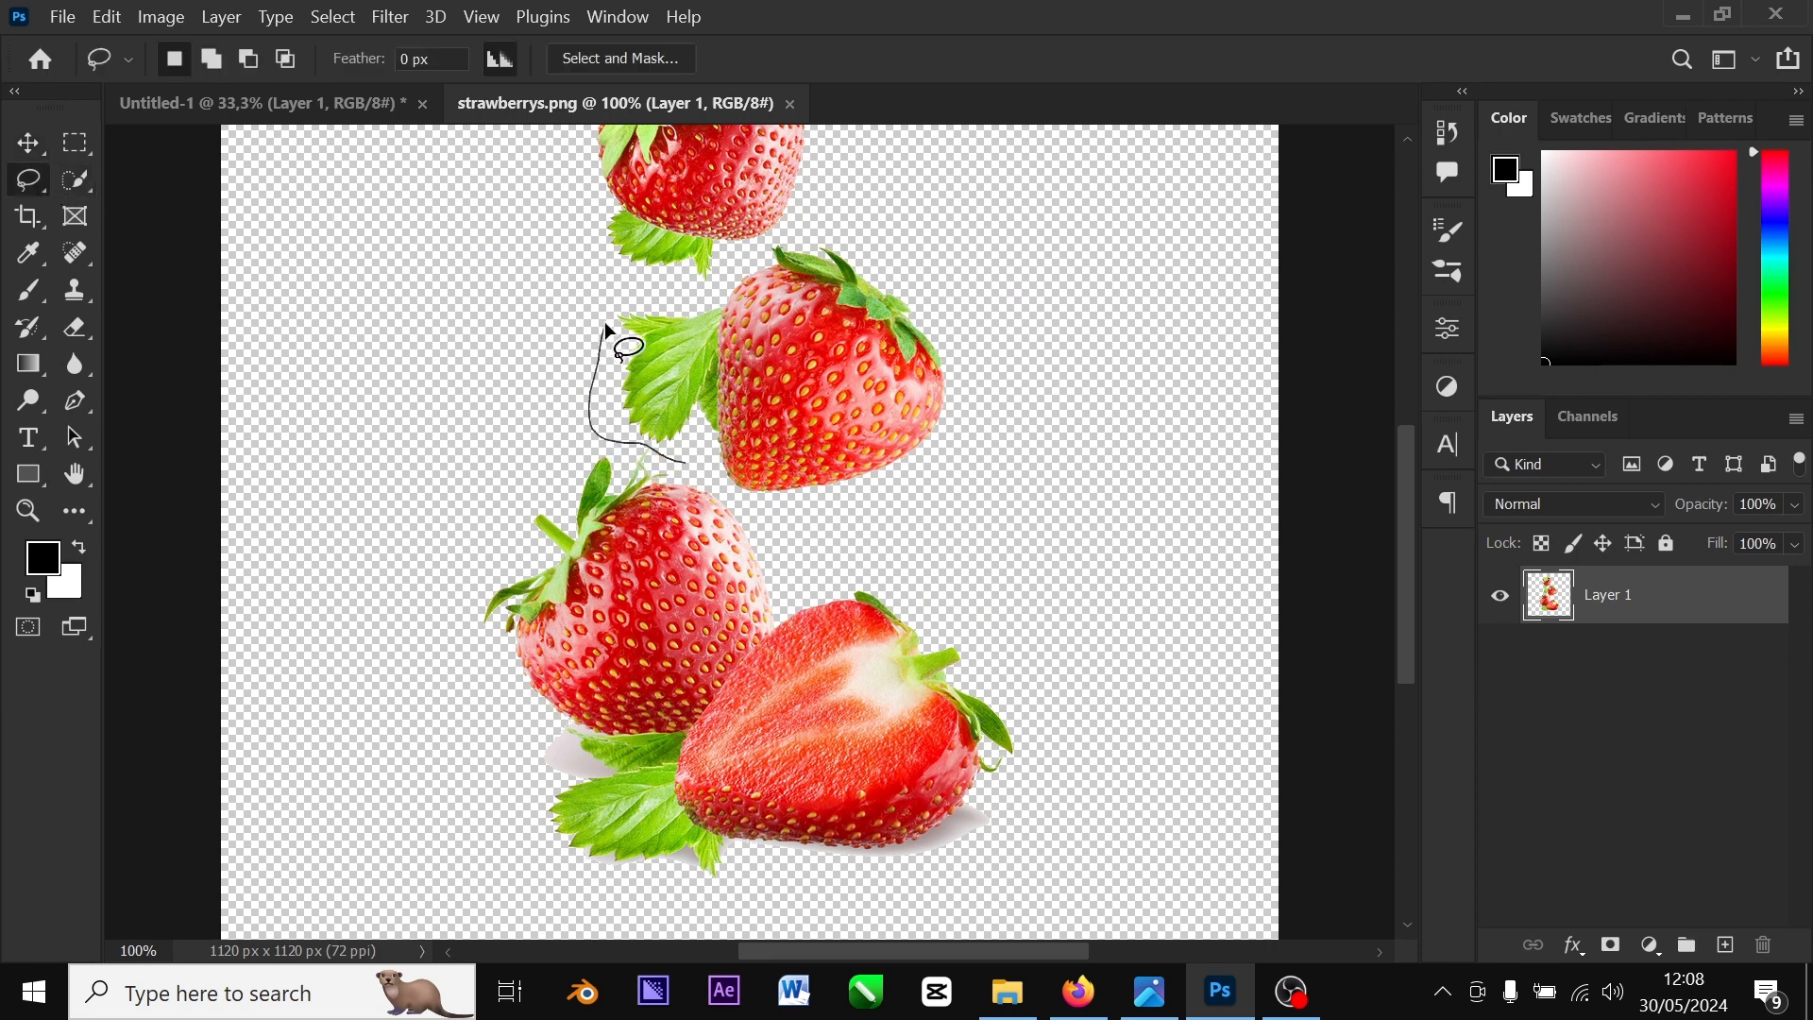
pyautogui.moveTo(666, 297)
pyautogui.mouseDown()
pyautogui.moveTo(717, 288)
pyautogui.moveTo(766, 242)
pyautogui.moveTo(937, 486)
pyautogui.mouseUp()
pyautogui.moveTo(758, 513); pyautogui.dragTo(689, 464)
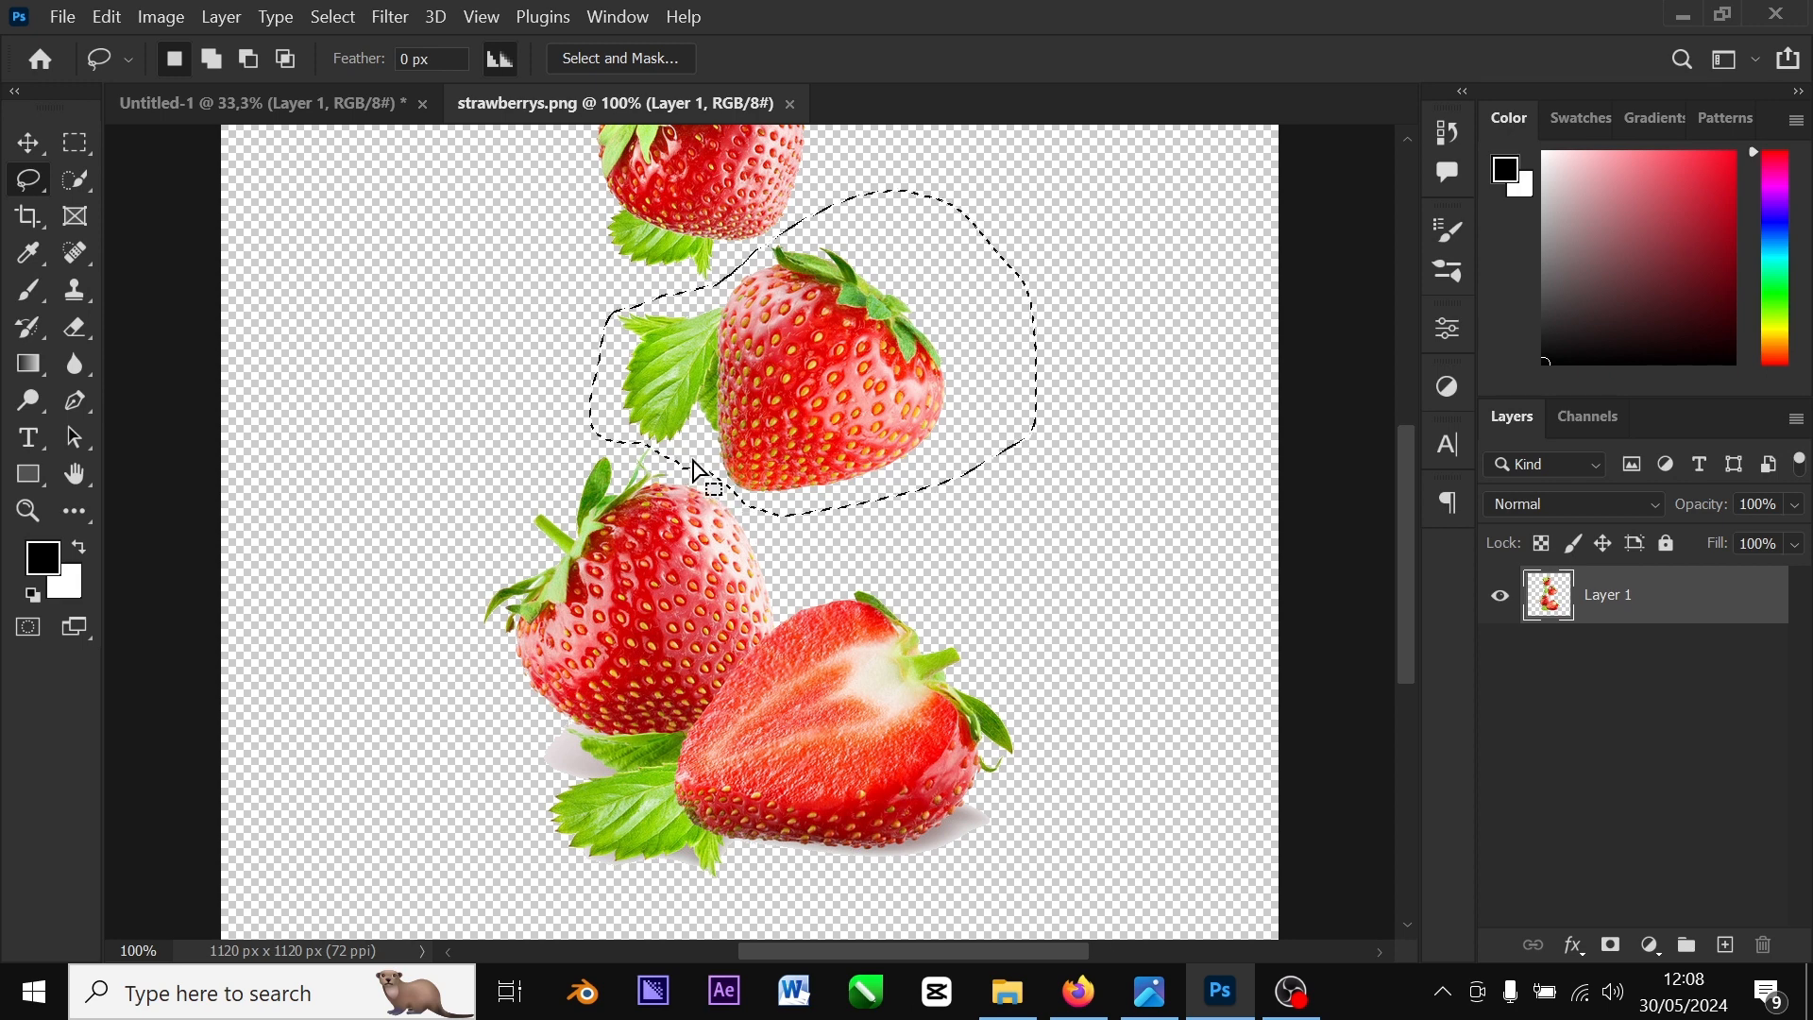
pyautogui.click(28, 143)
pyautogui.moveTo(816, 376)
pyautogui.mouseDown()
pyautogui.moveTo(381, 121)
pyautogui.moveTo(678, 484)
pyautogui.moveTo(1001, 486)
pyautogui.moveTo(928, 698)
pyautogui.mouseUp()
# Scale the first strawberry proportionally to about 152% and place it against the left edge of the whipped cream
pyautogui.click(472, 354)
pyautogui.moveTo(472, 357); pyautogui.dragTo(499, 238)
pyautogui.hotkey('ctrl', 't')
pyautogui.moveTo(559, 313); pyautogui.dragTo(570, 336)
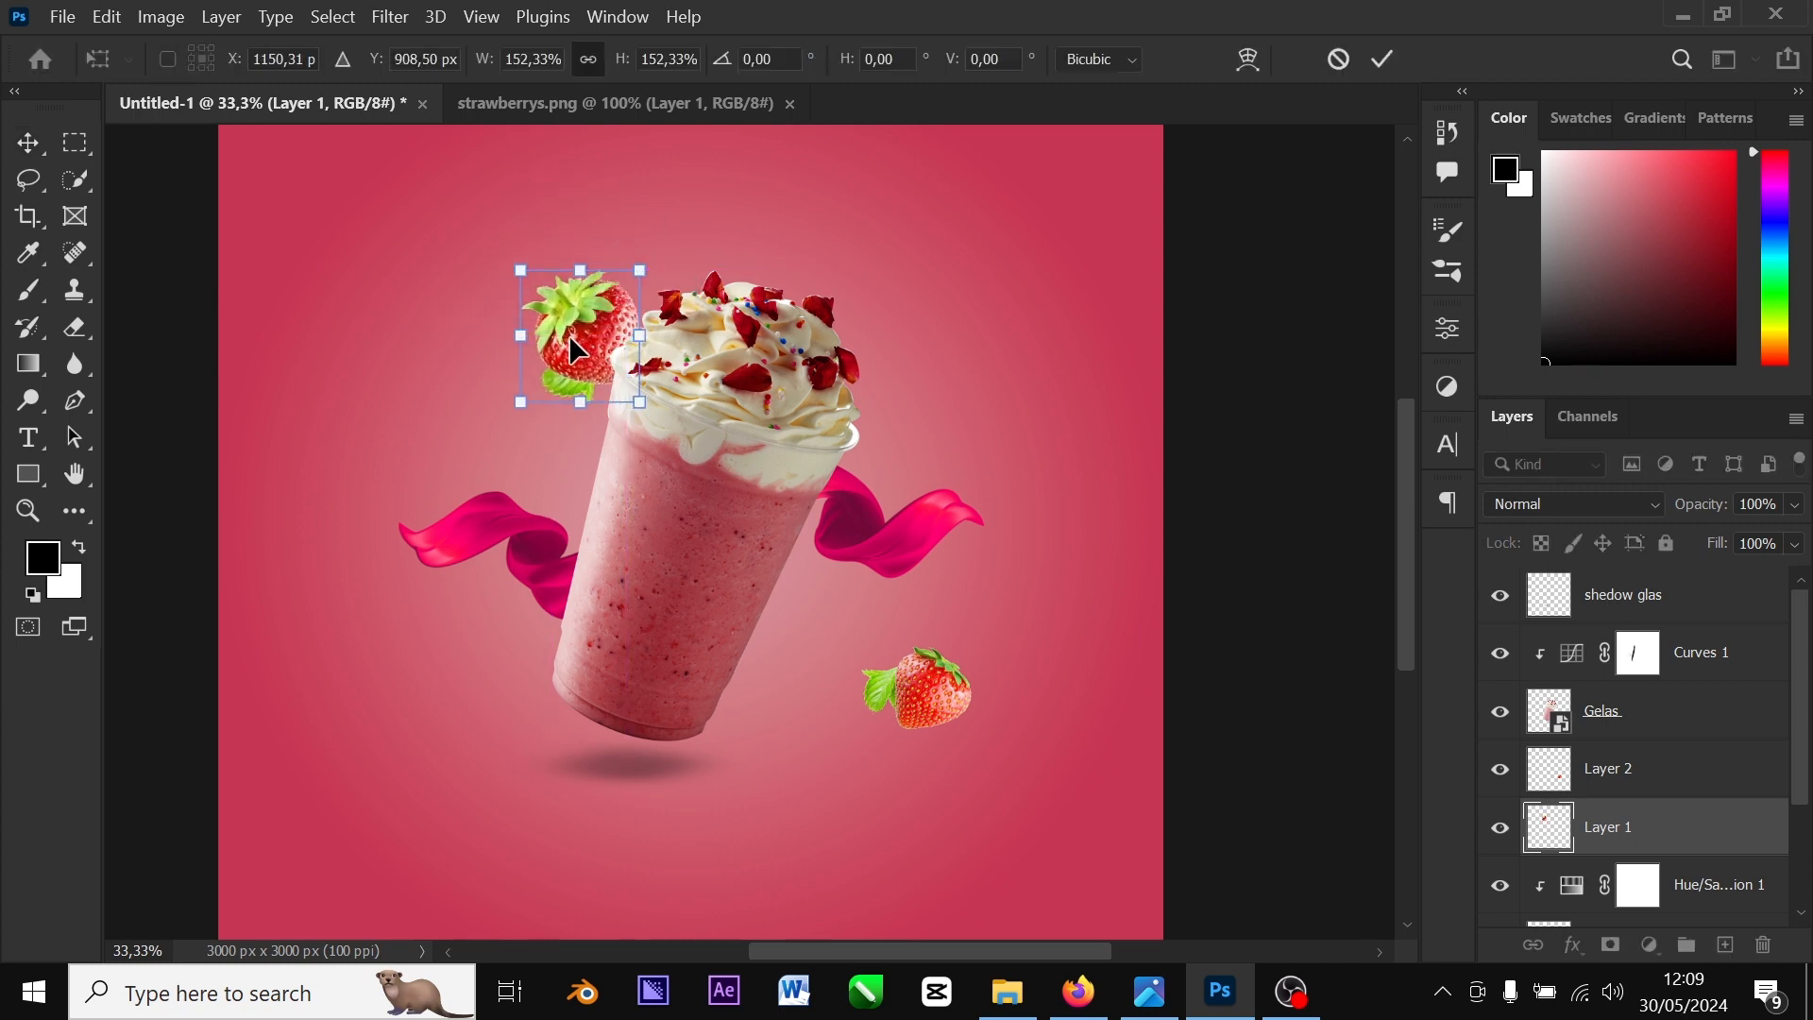
pyautogui.press('Return')
# Duplicate the second strawberry into the poster's lower left area and rotate the copy to about -81°
pyautogui.moveTo(944, 695); pyautogui.dragTo(387, 843)
pyautogui.hotkey('ctrl', 'j')
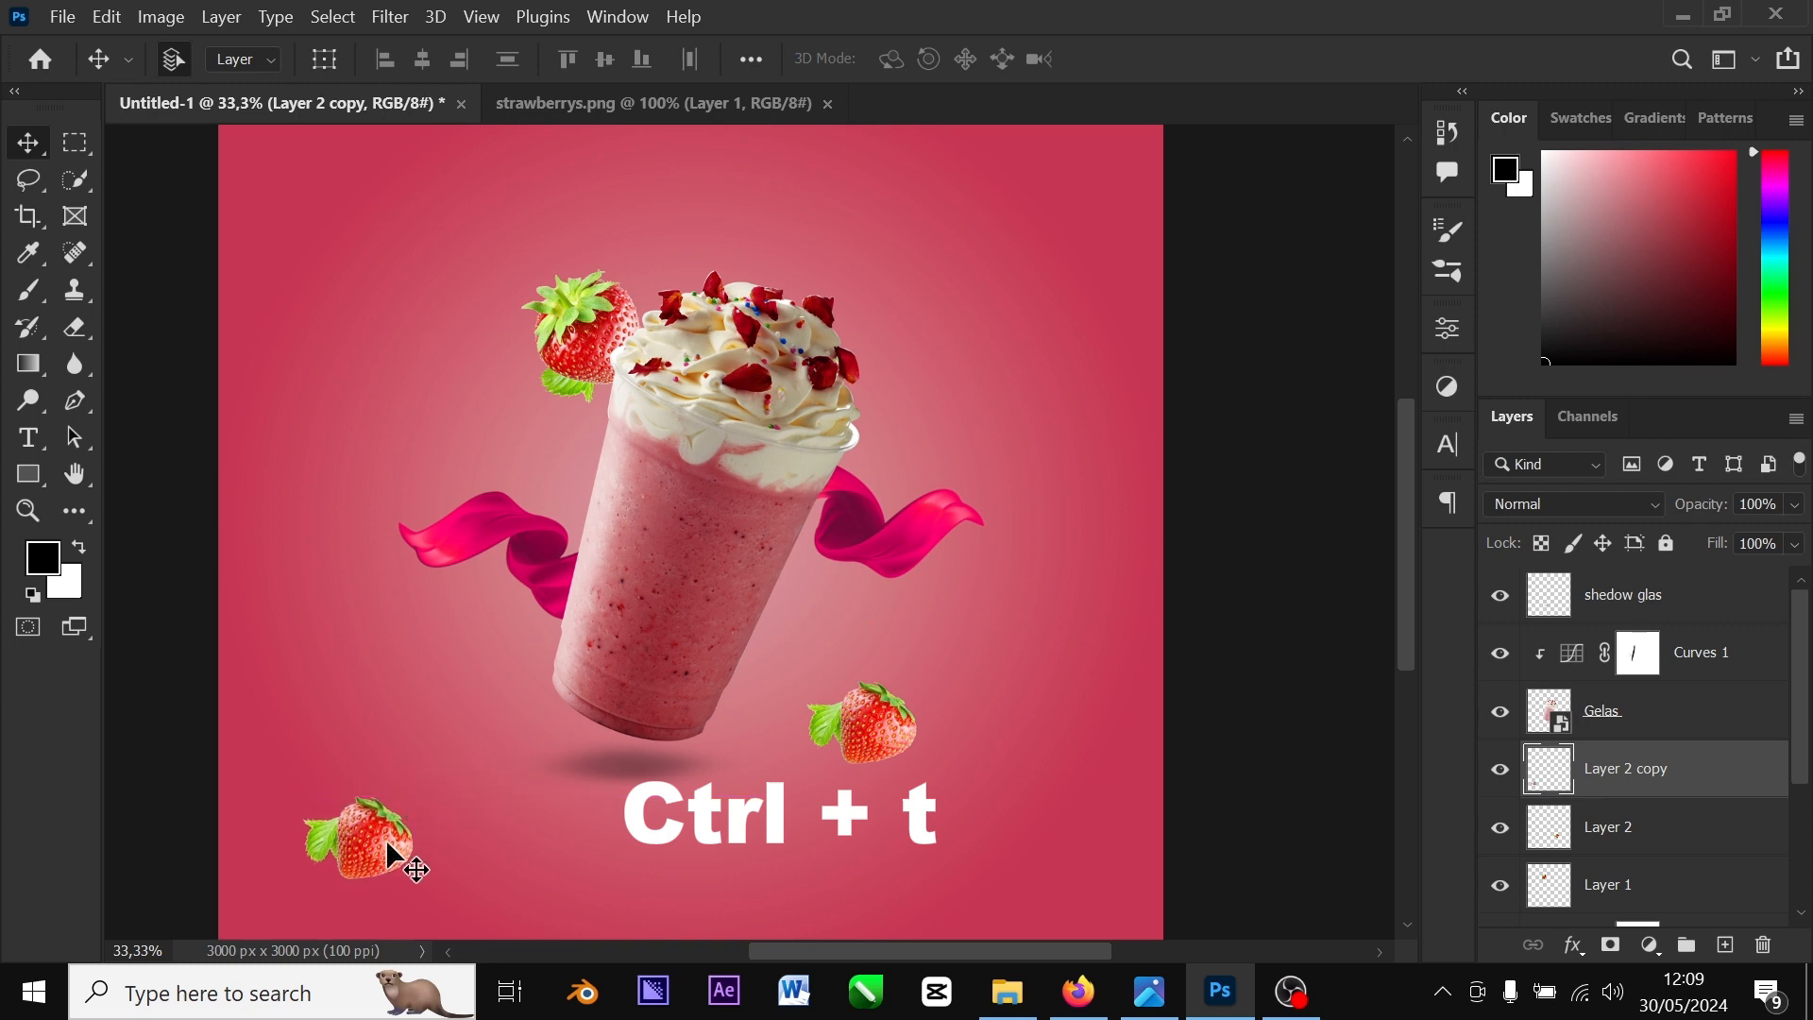
pyautogui.hotkey('ctrl', 't')
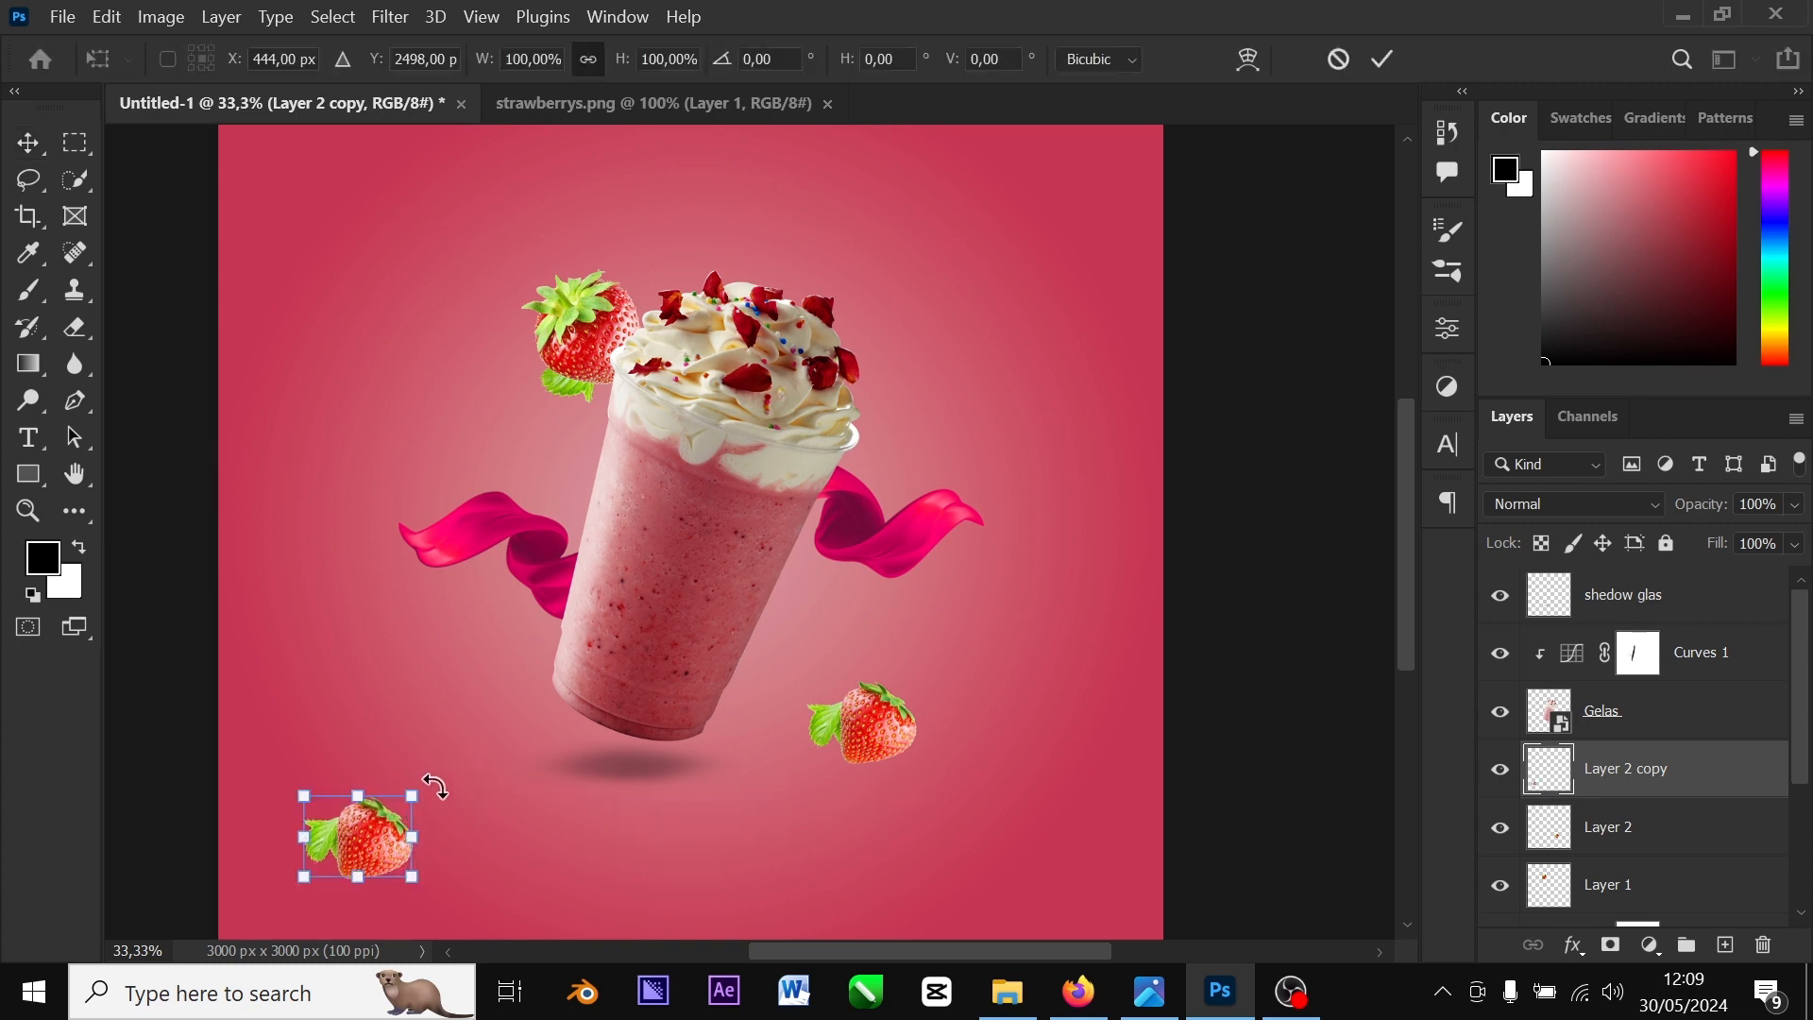
pyautogui.moveTo(425, 781); pyautogui.dragTo(311, 727)
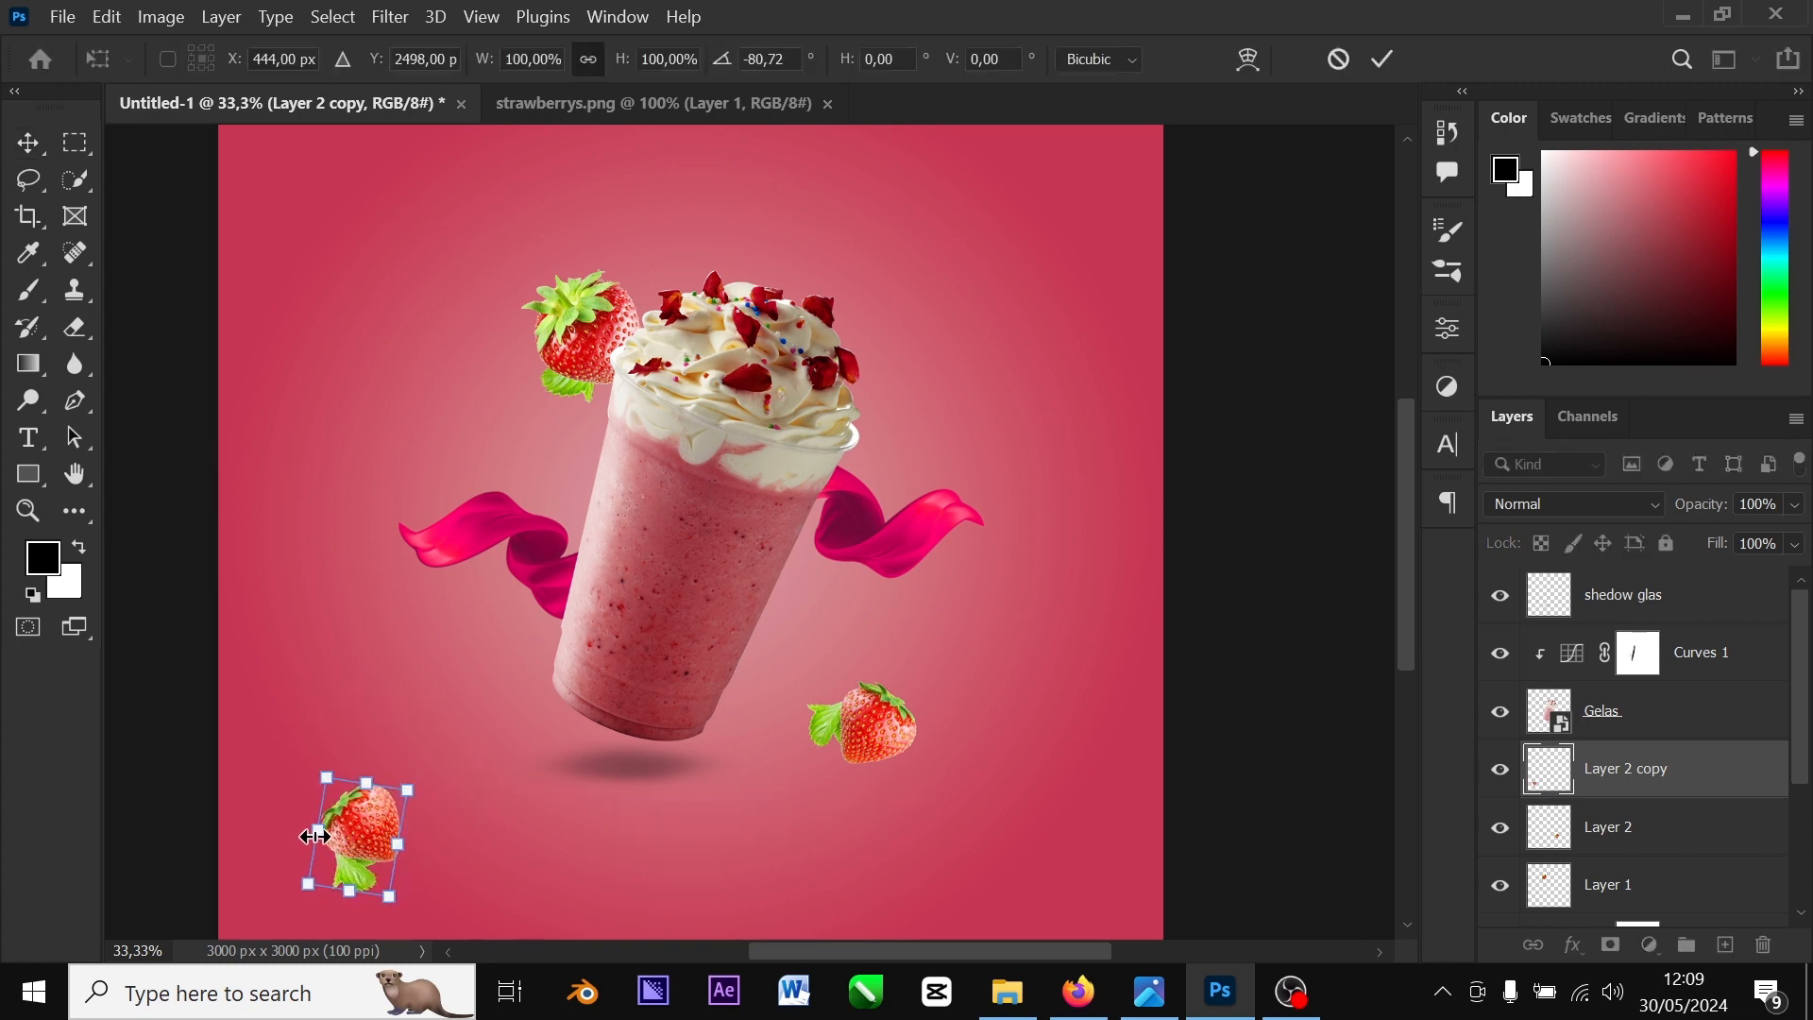
pyautogui.press('Escape')
# Enlarge the duplicated strawberry to about 139%, rotate it about 16° and position it partly outside the poster's lower left corner
pyautogui.hotkey('ctrl', 't')
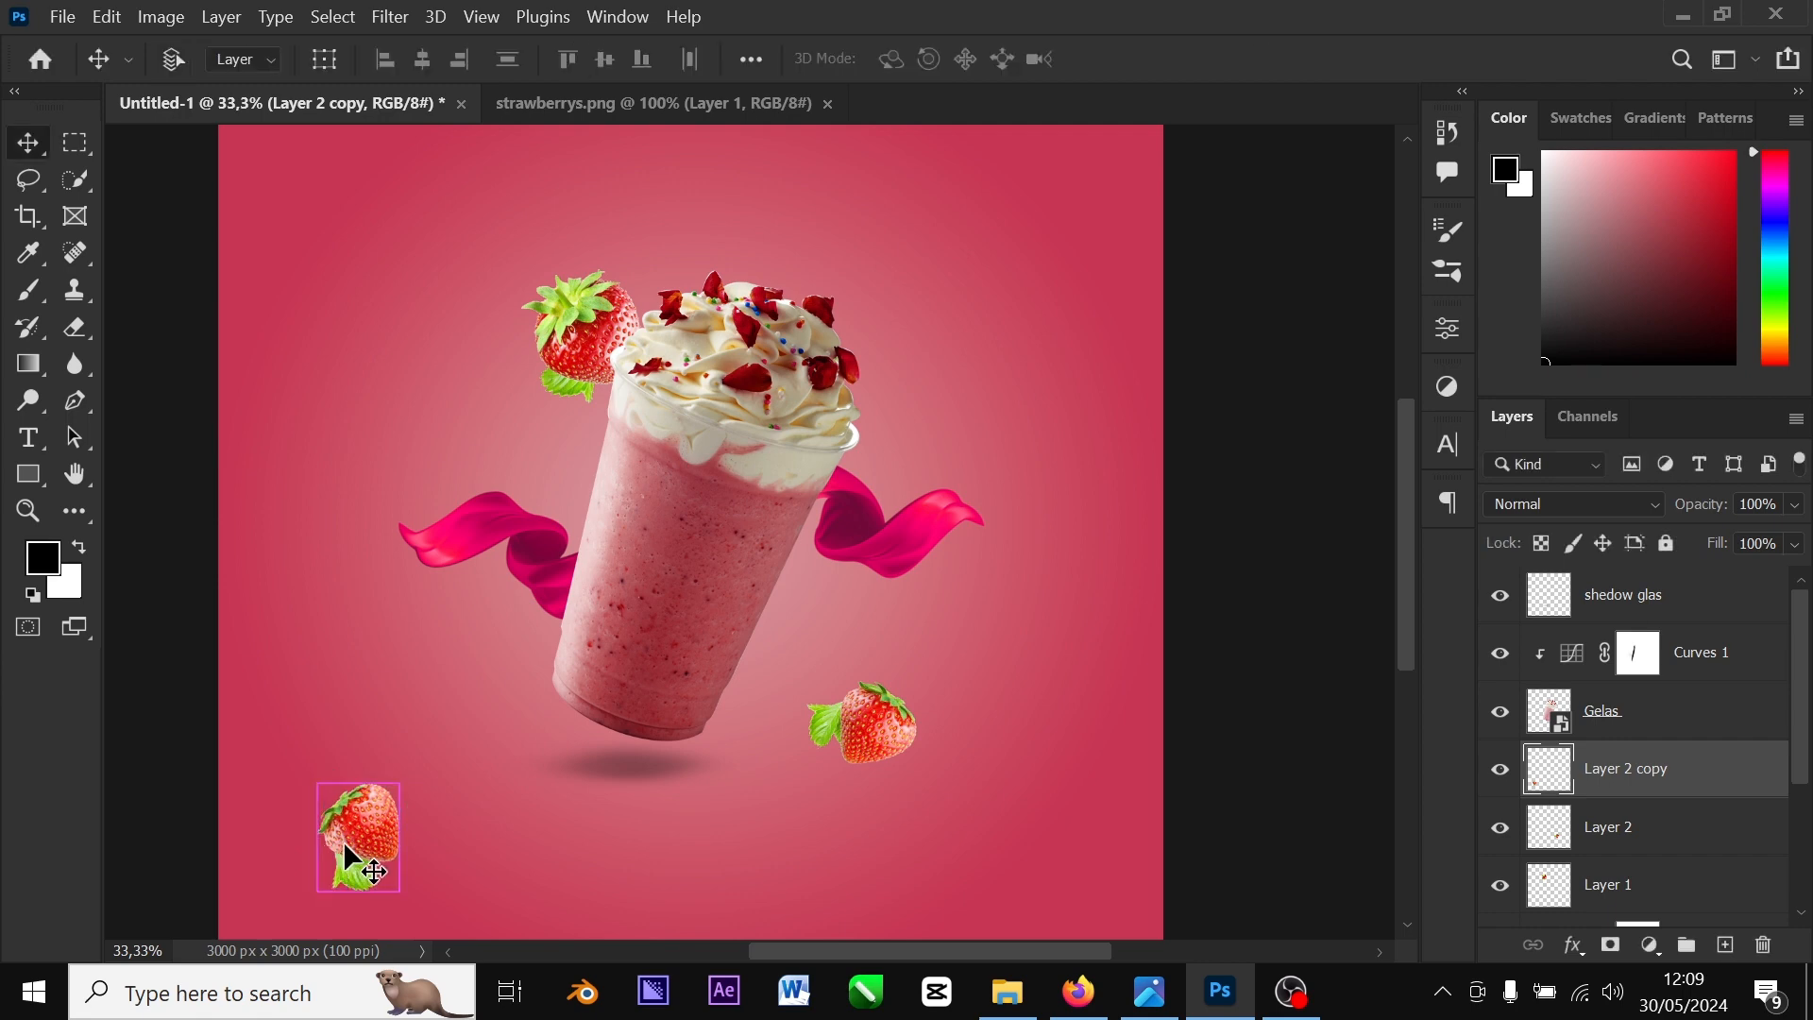
pyautogui.moveTo(317, 784); pyautogui.dragTo(289, 742)
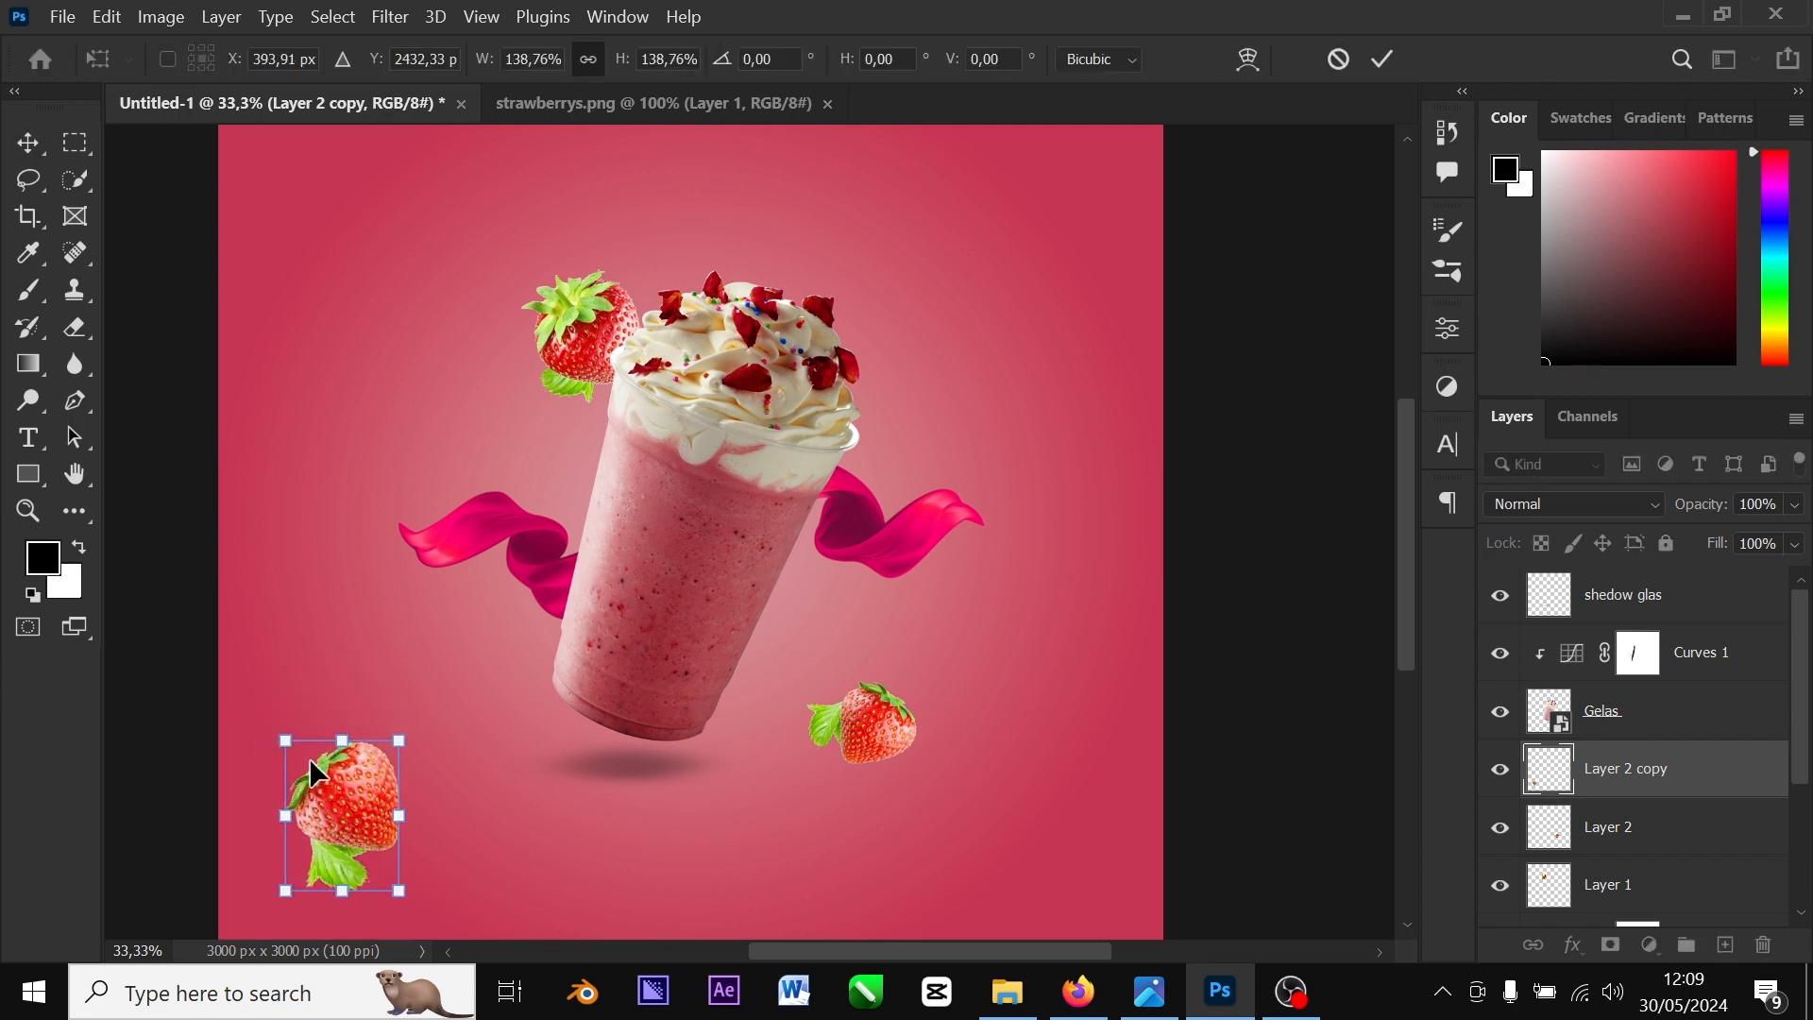
pyautogui.moveTo(339, 821); pyautogui.dragTo(301, 843)
pyautogui.moveTo(379, 757); pyautogui.dragTo(410, 777)
pyautogui.moveTo(309, 840); pyautogui.dragTo(257, 855)
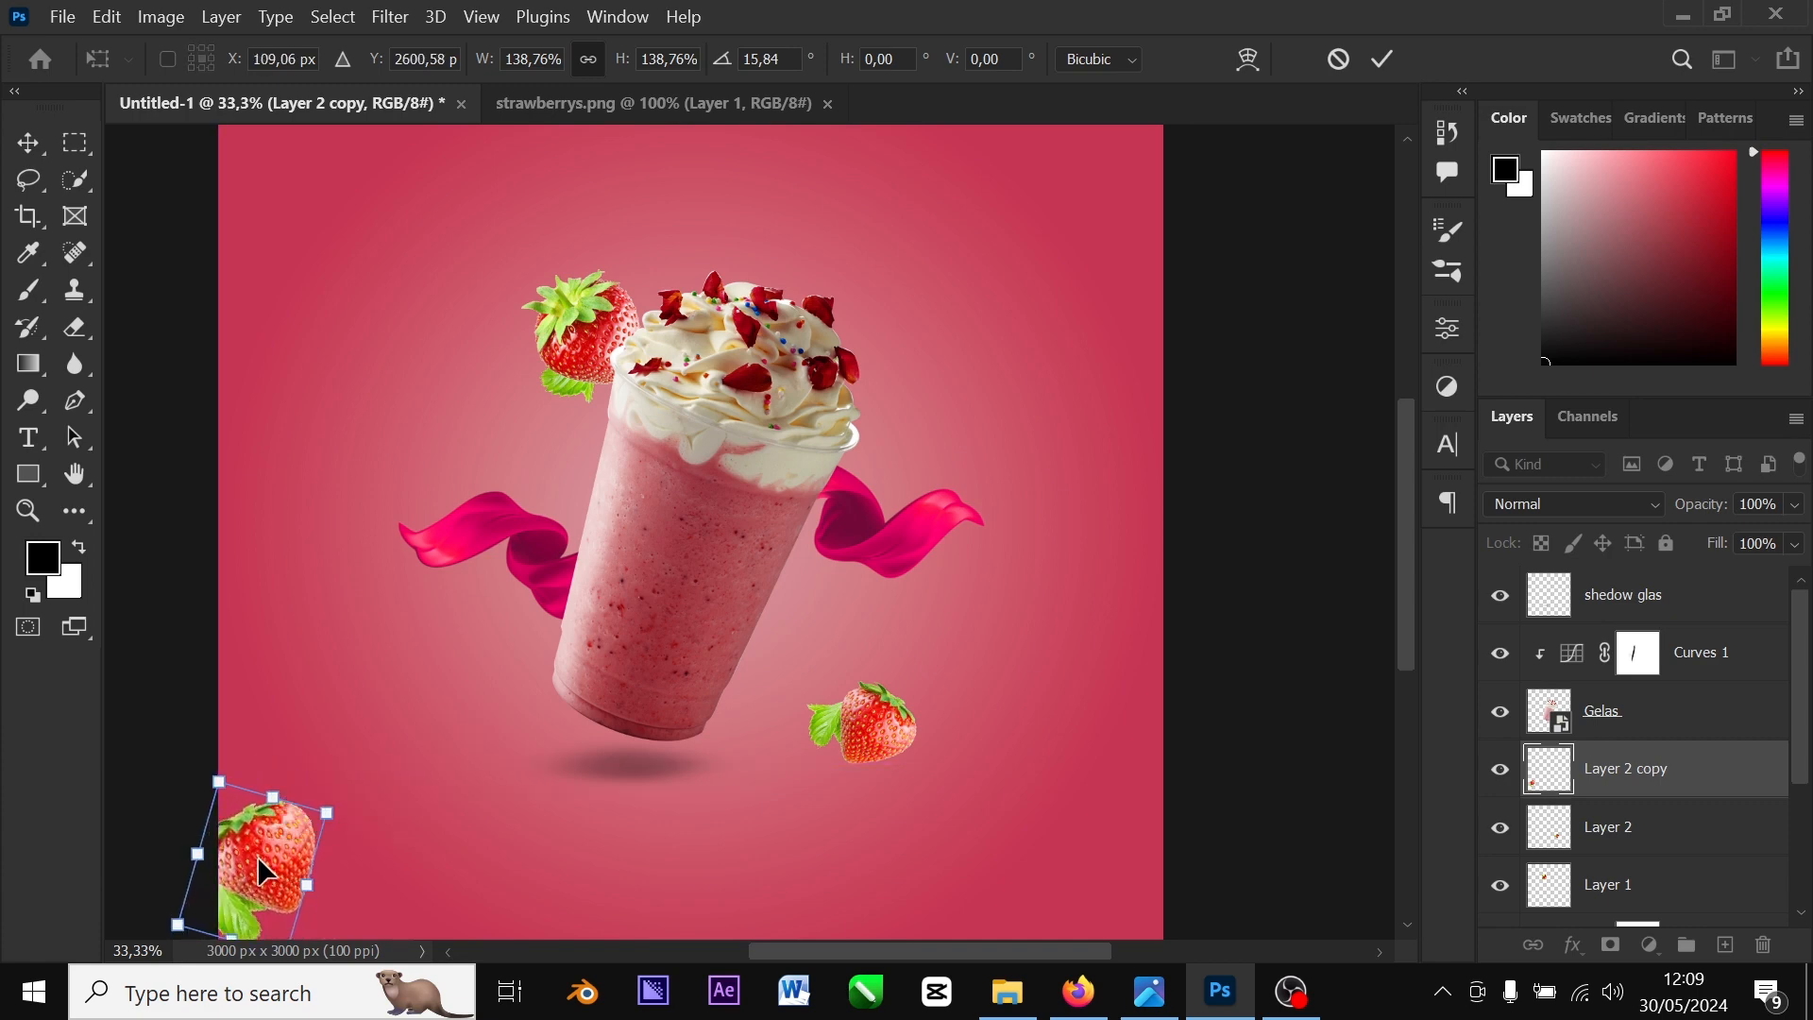
pyautogui.press('Return')
# Duplicate the strawberry beside the cream, turn the copy leaves-down and place it left of the cup's base
pyautogui.click(569, 363)
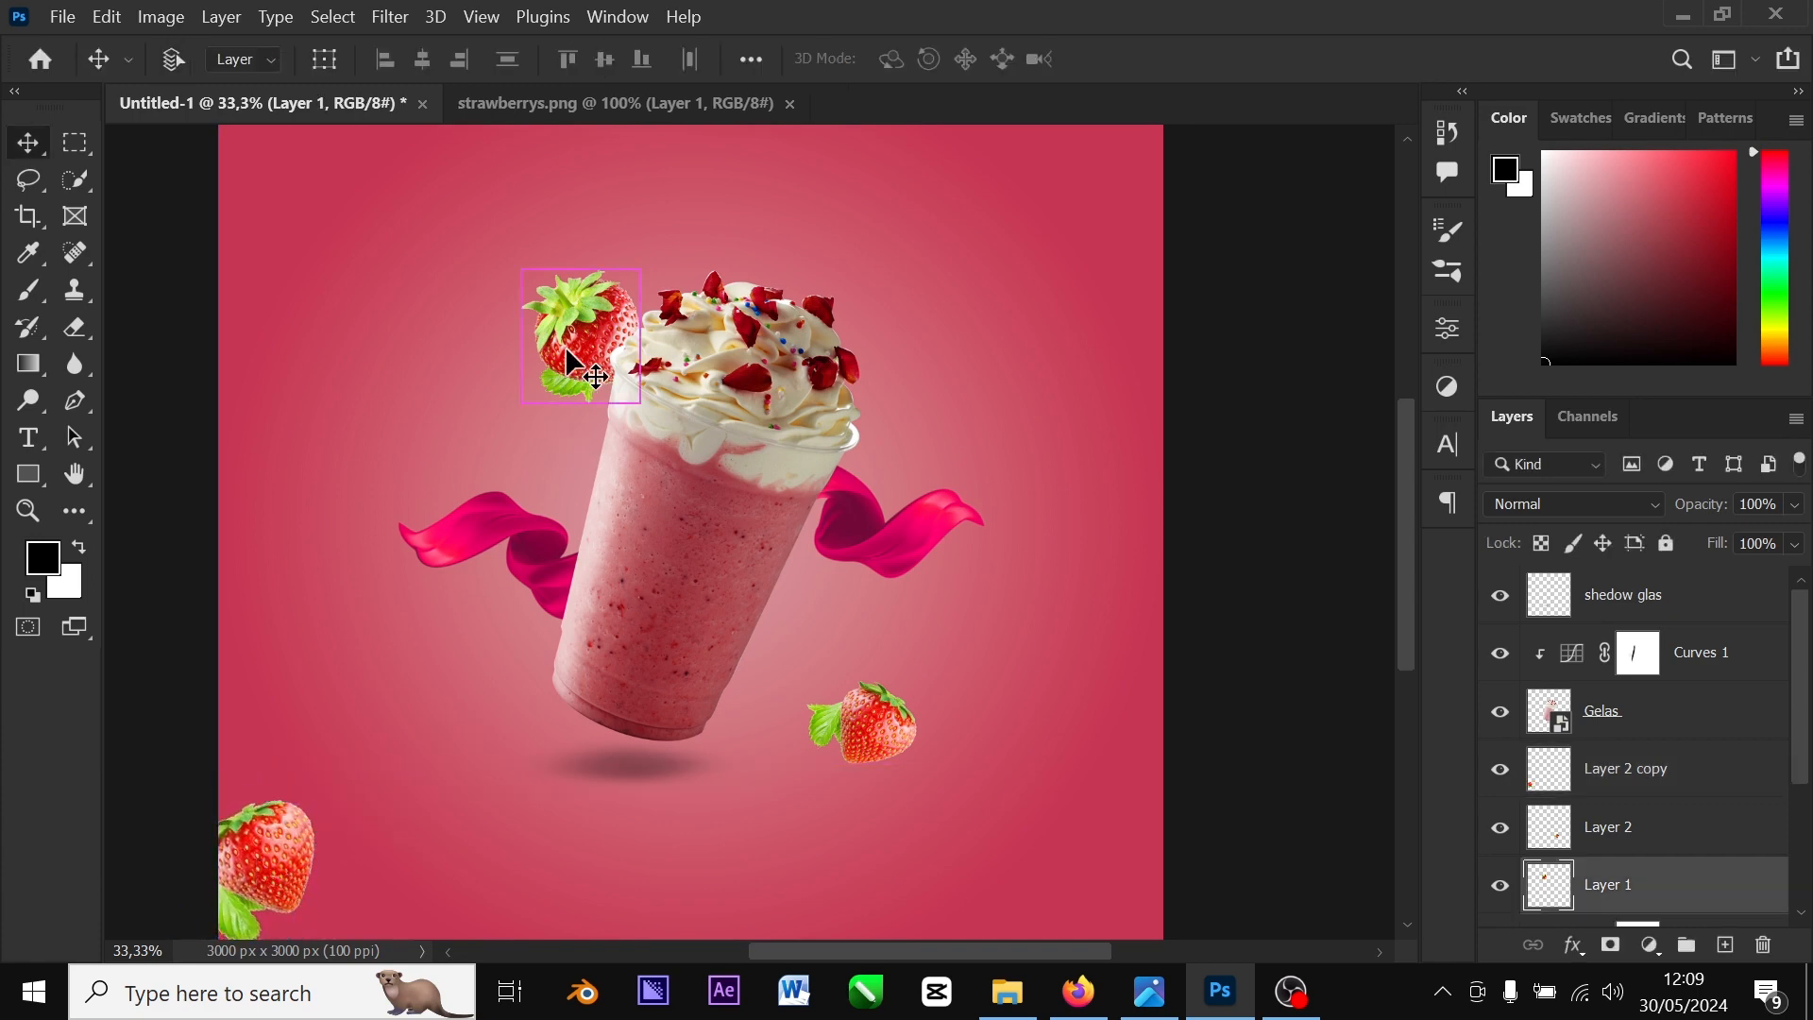
pyautogui.moveTo(569, 362); pyautogui.dragTo(1052, 791)
pyautogui.hotkey('ctrl', 't')
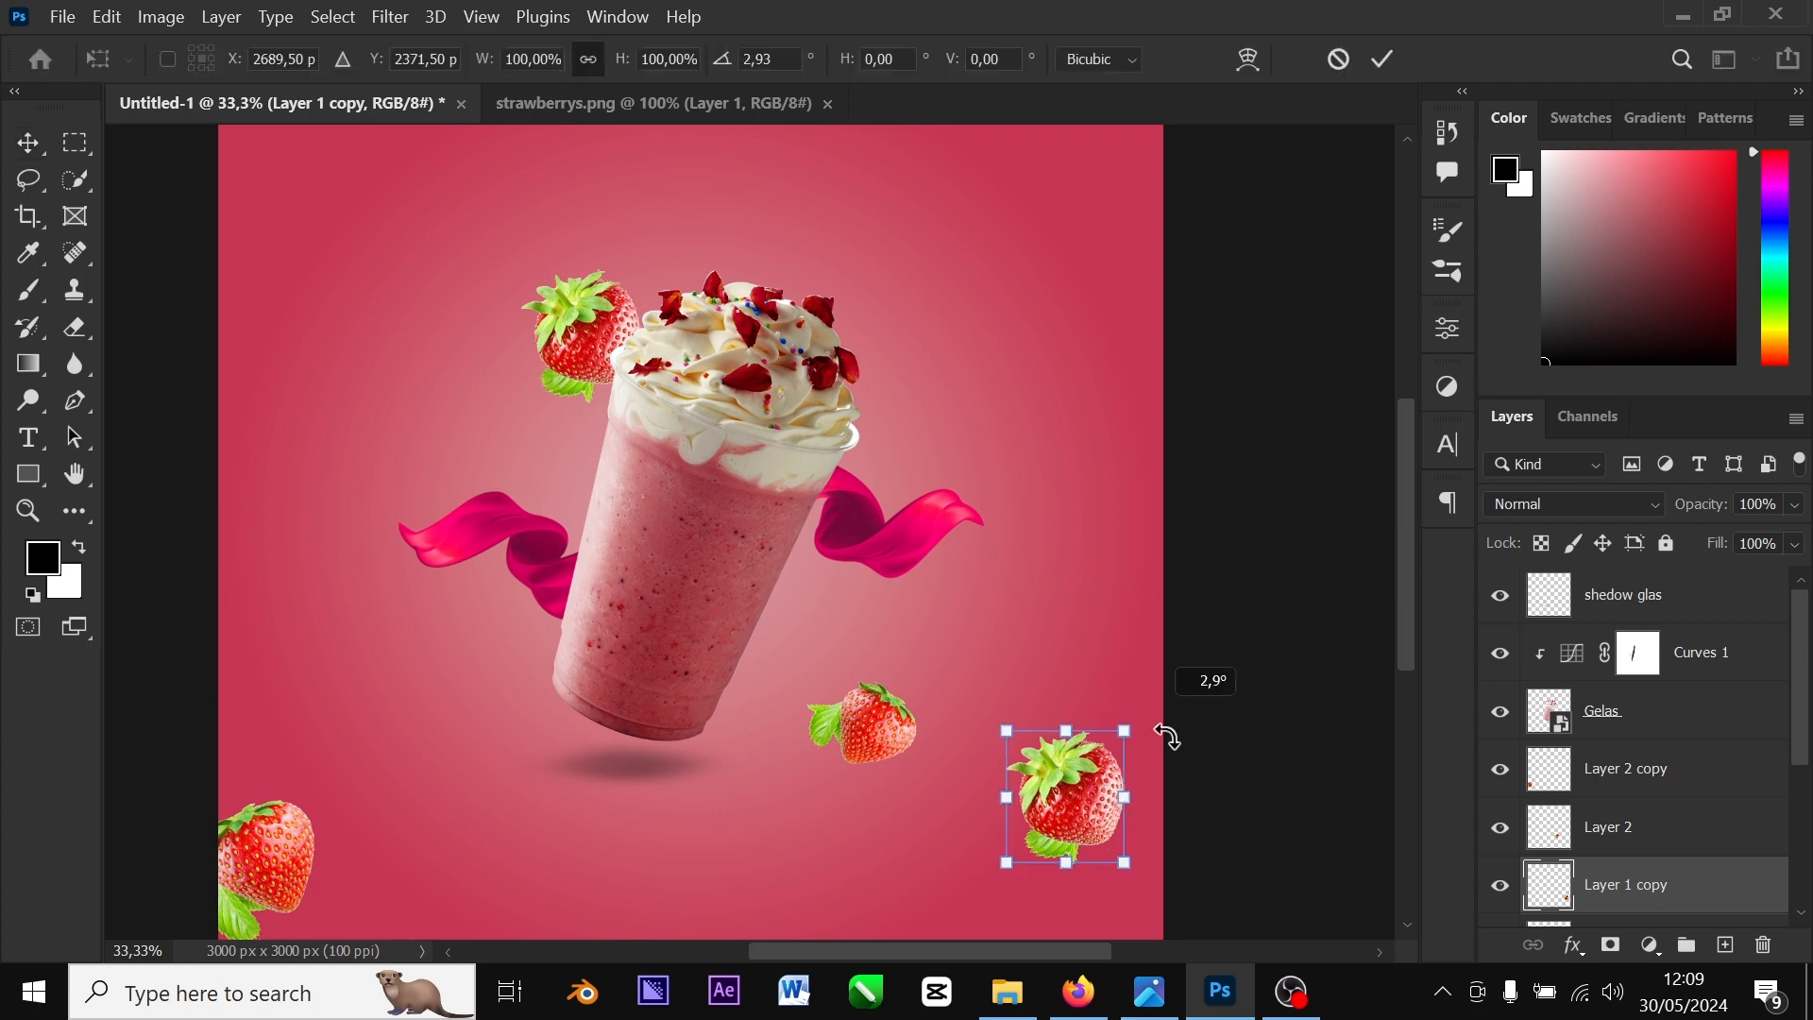
pyautogui.moveTo(1165, 733); pyautogui.dragTo(496, 723)
pyautogui.press('Return')
# Select all four strawberry layers and convert them into a single smart object
pyautogui.click(1066, 643)
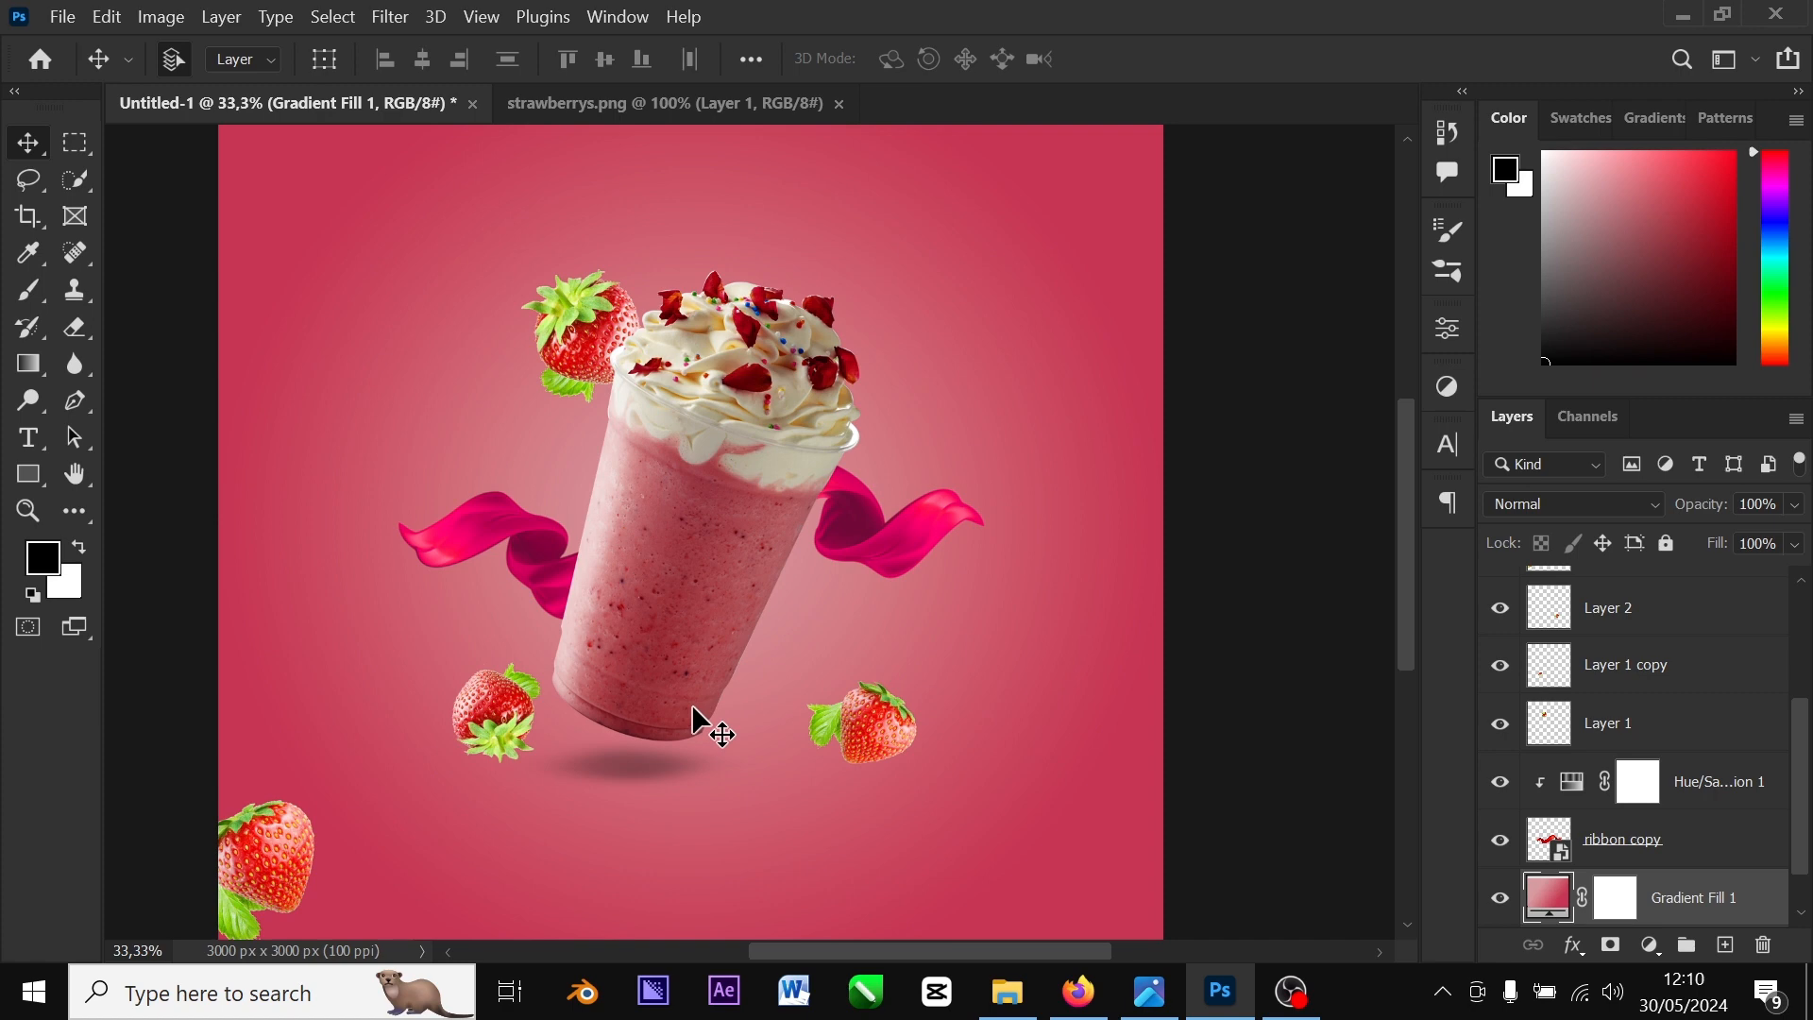
pyautogui.click(837, 729)
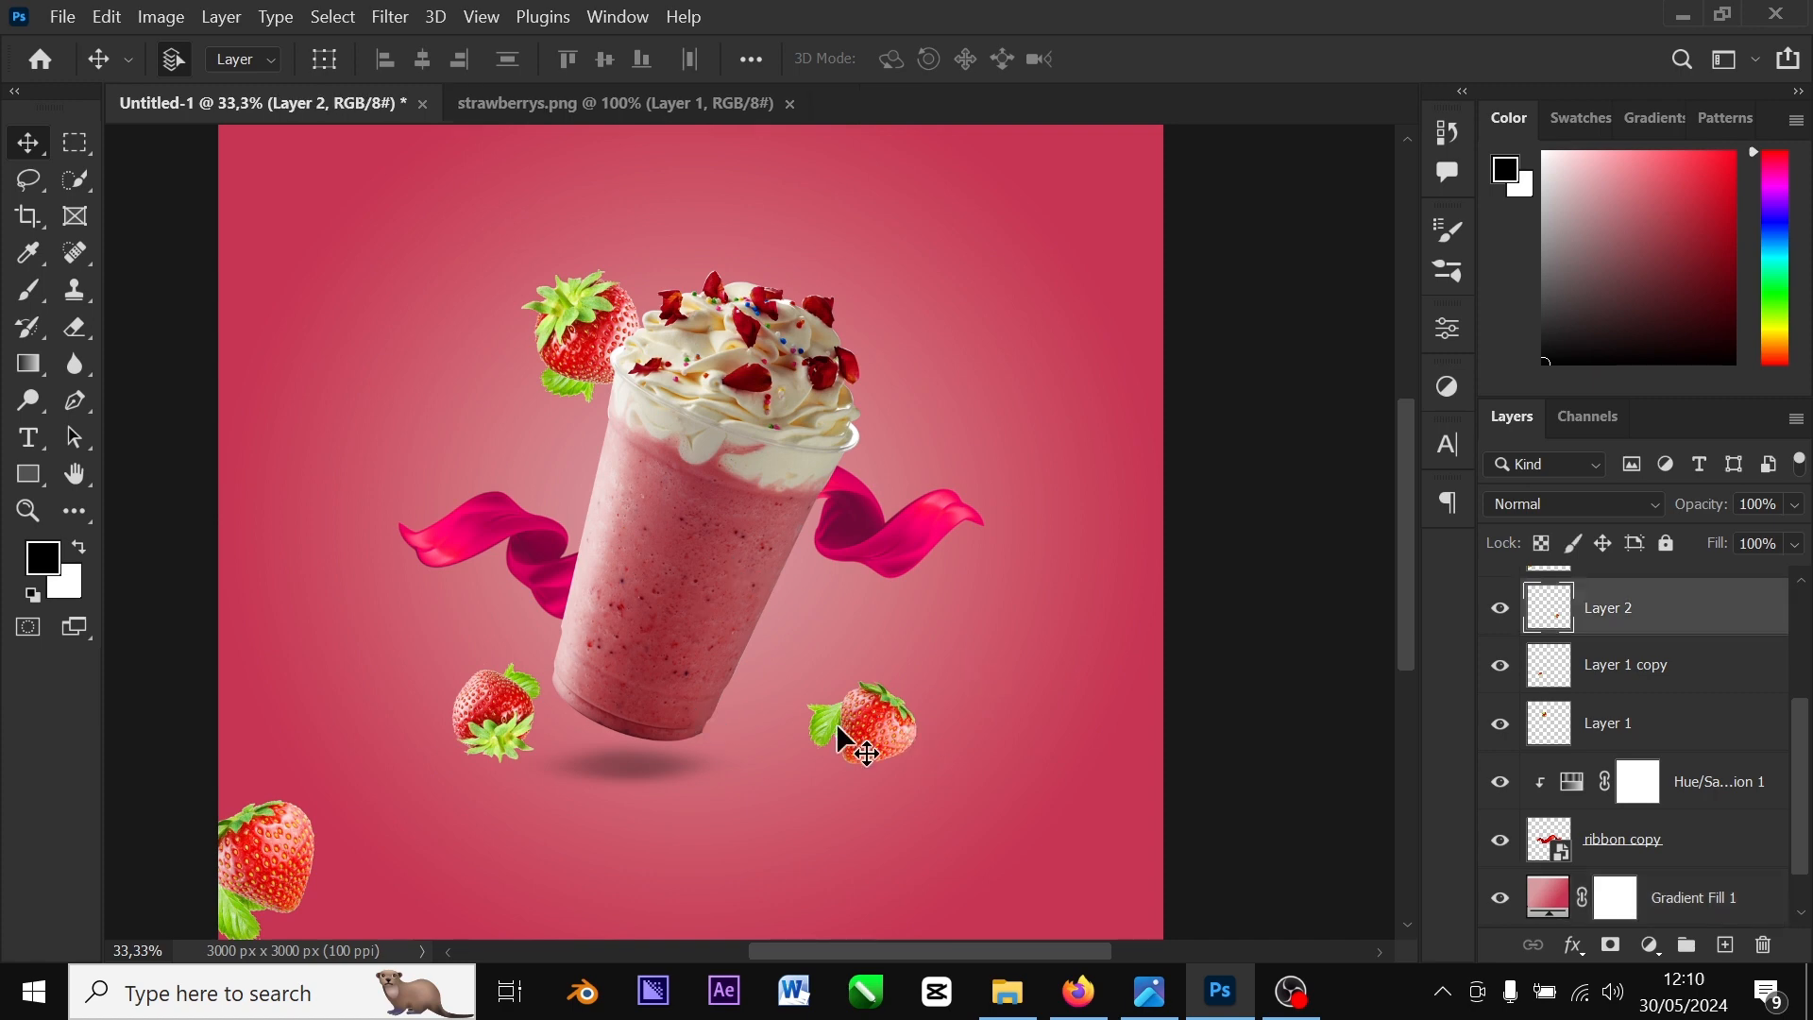
pyautogui.keyDown('shift'); pyautogui.click(505, 726); pyautogui.keyUp('shift')
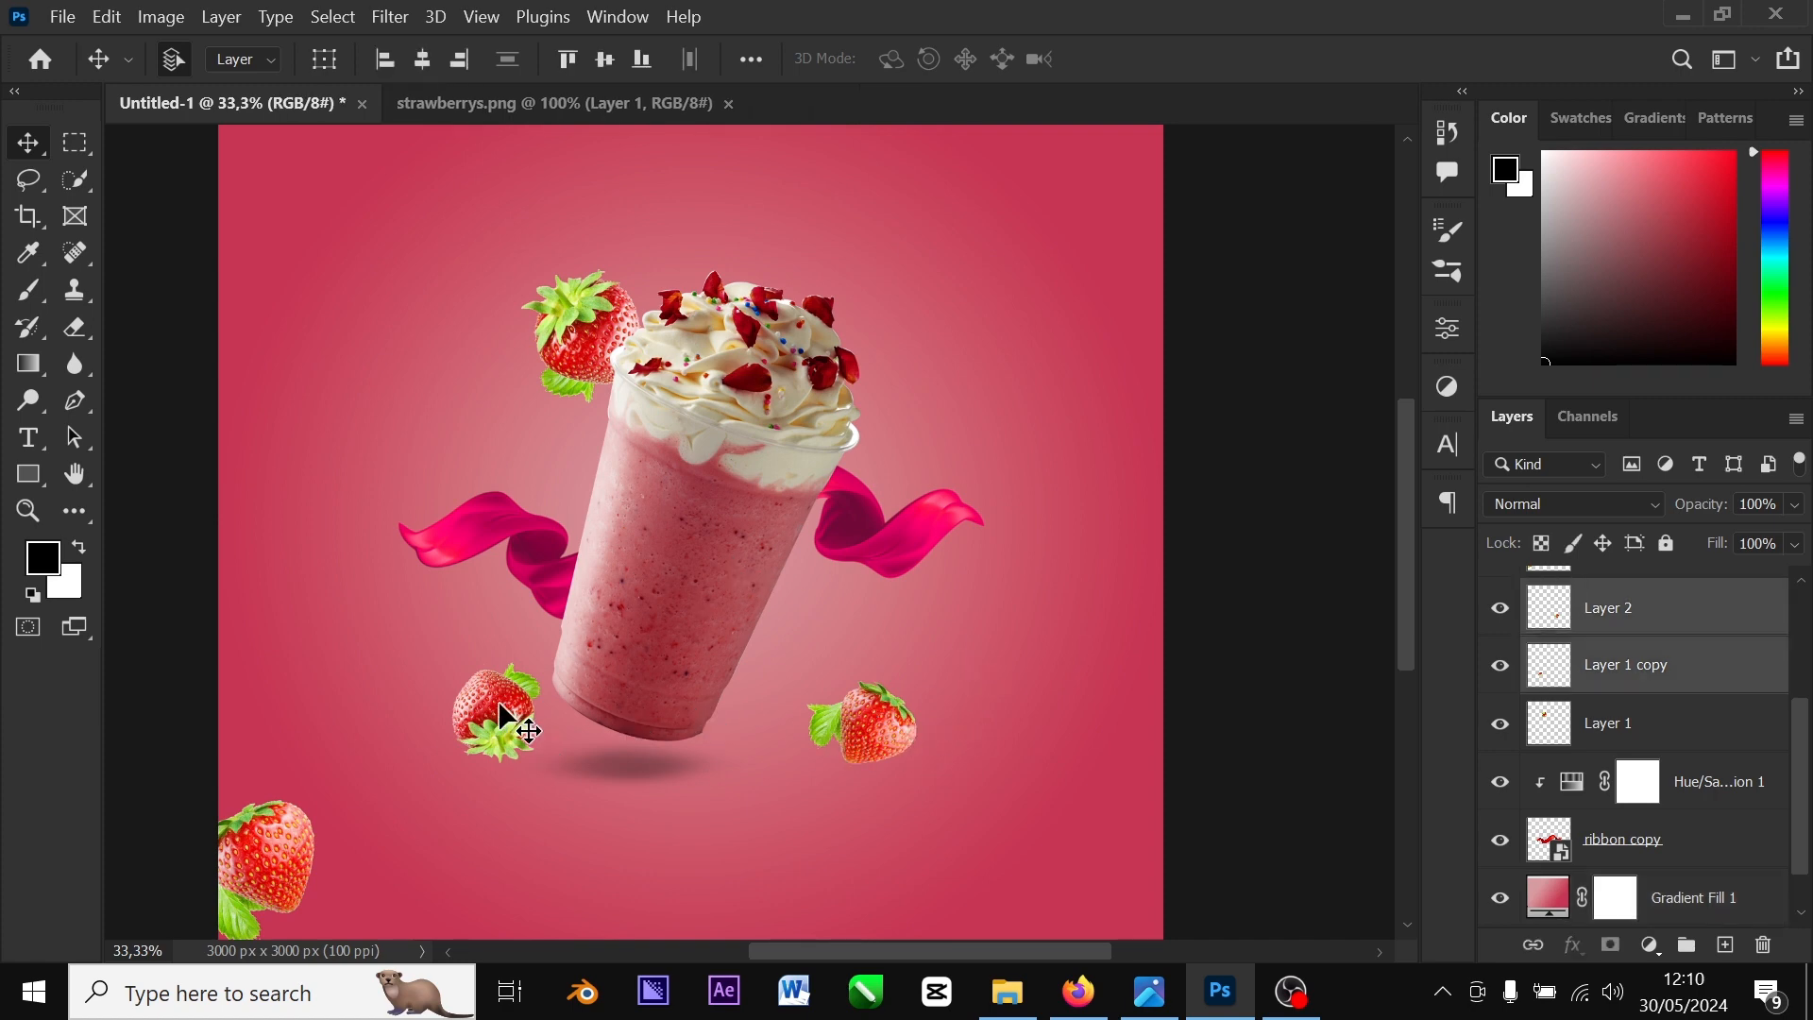
pyautogui.keyDown('shift'); pyautogui.click(271, 843); pyautogui.keyUp('shift')
pyautogui.keyDown('shift'); pyautogui.click(601, 345); pyautogui.keyUp('shift')
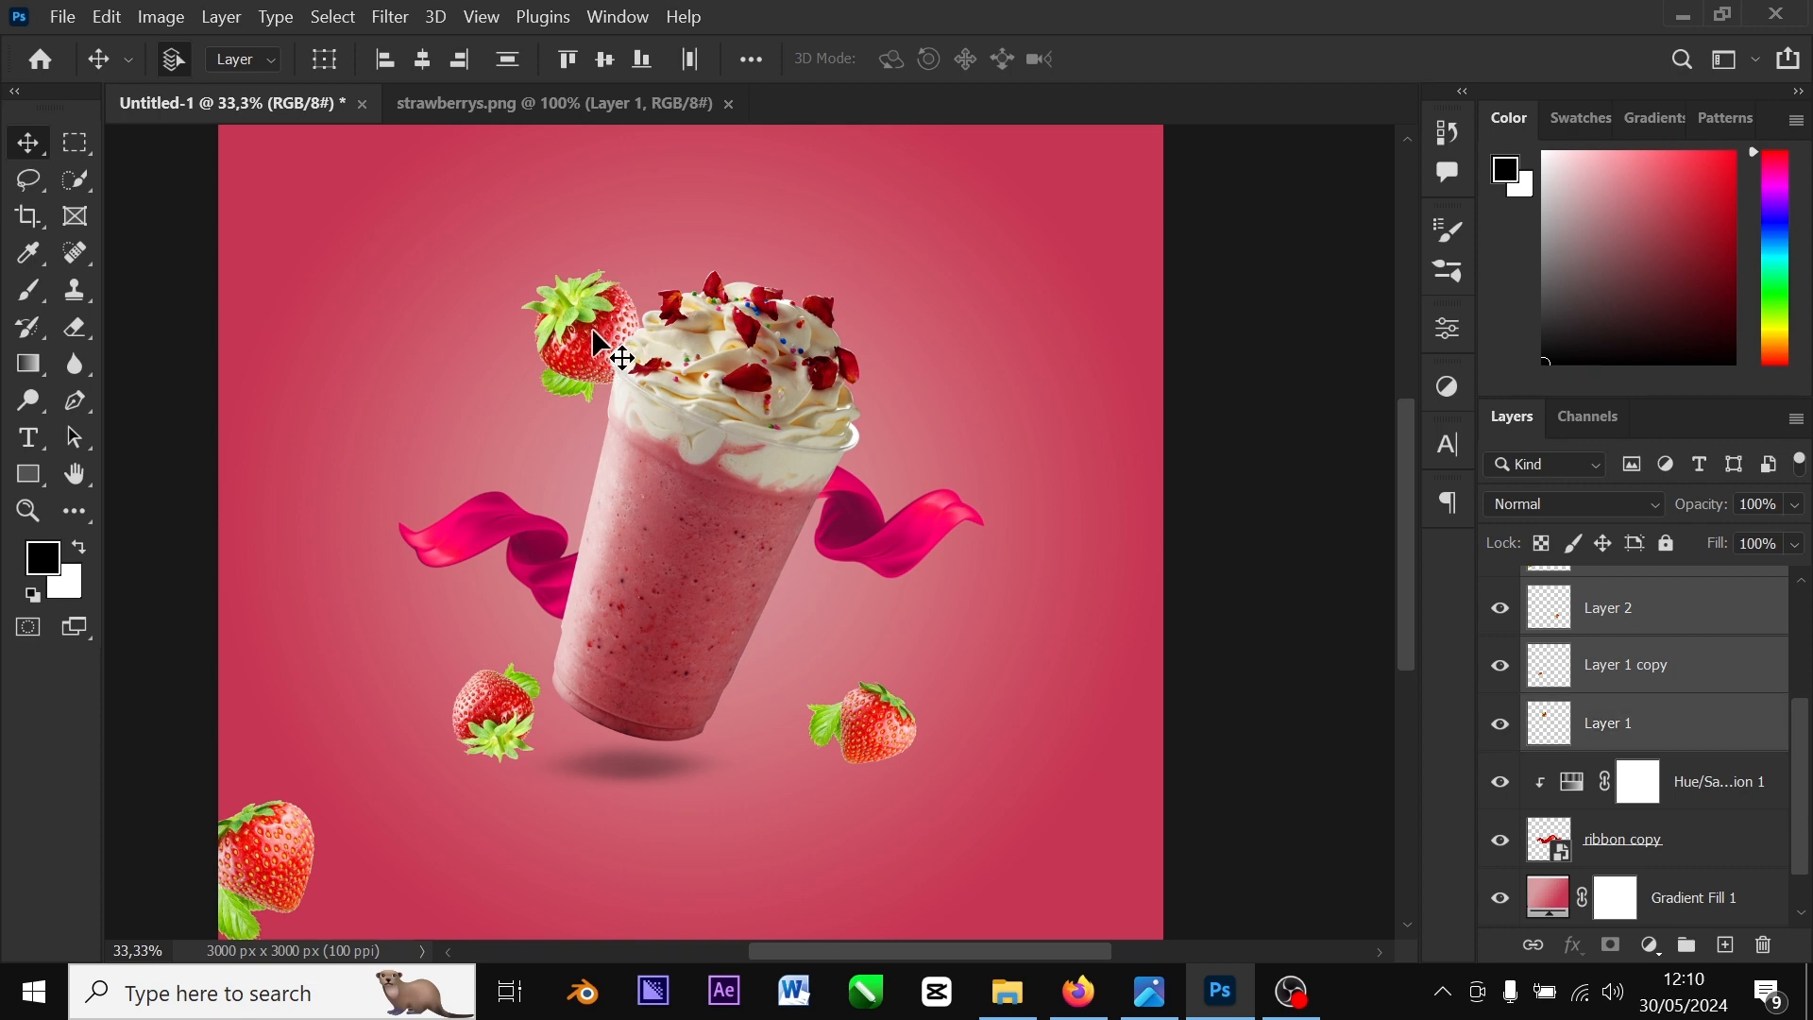
pyautogui.rightClick(600, 344)
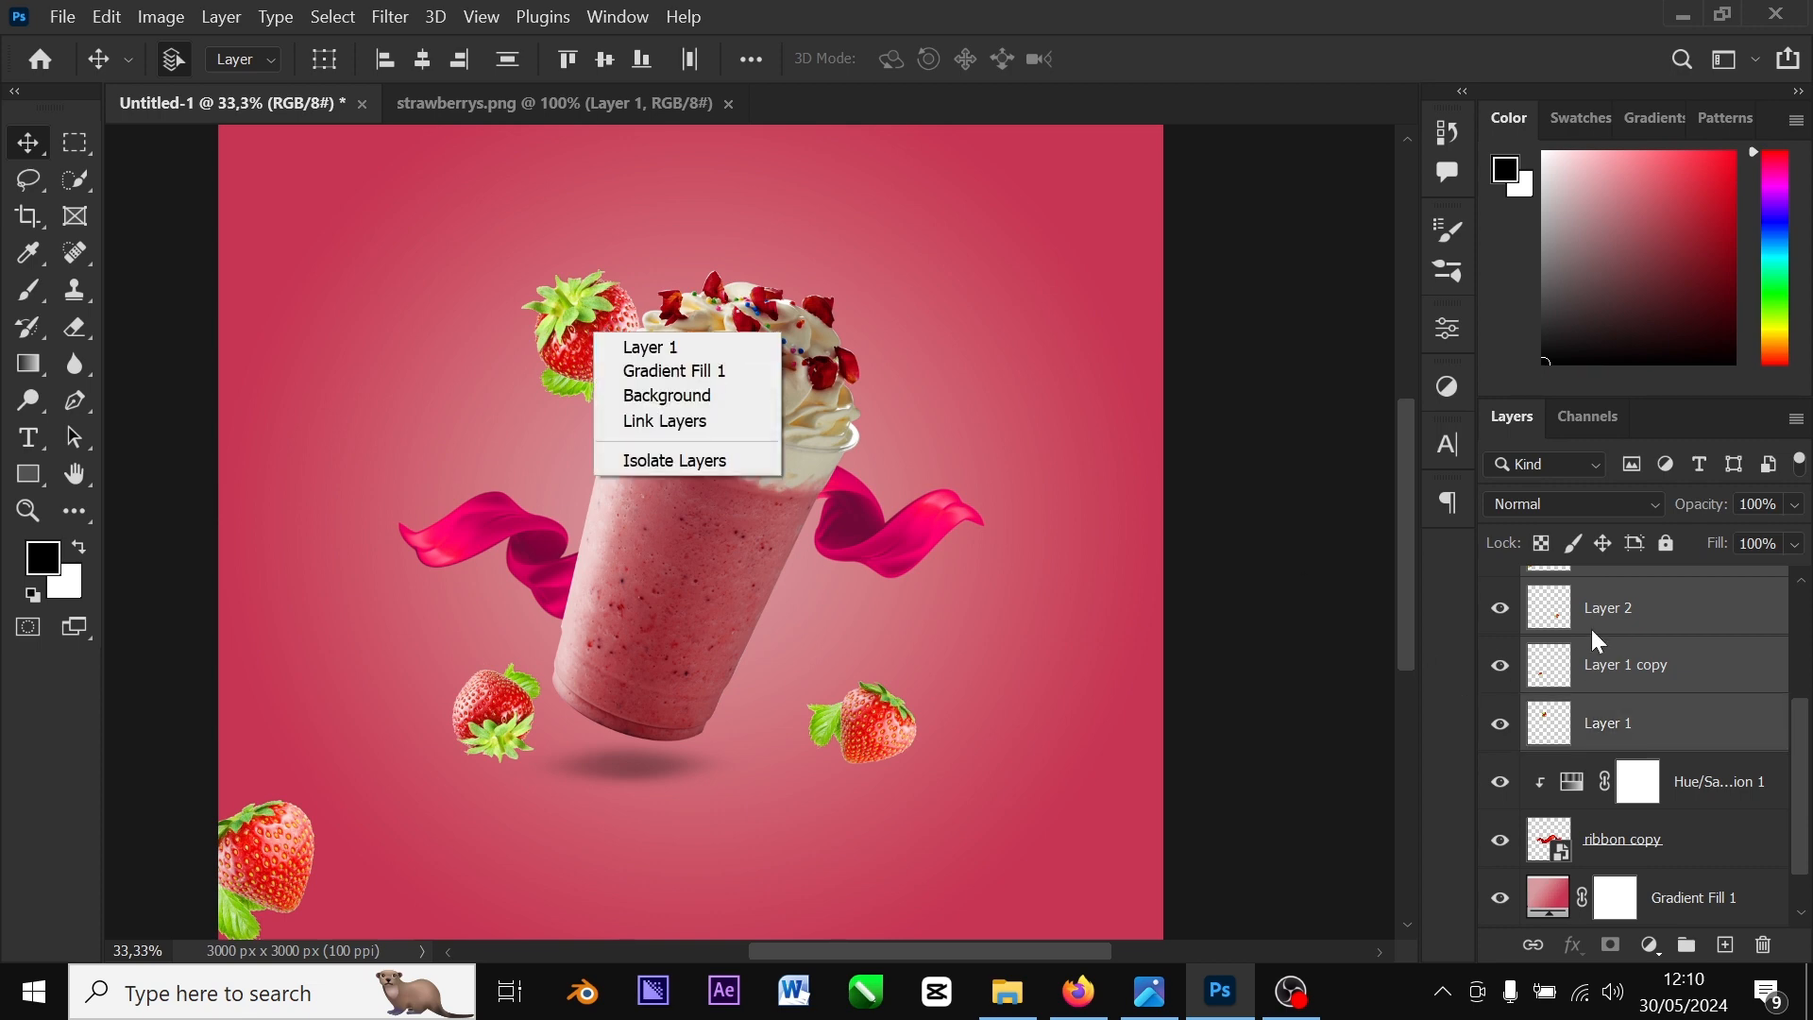
pyautogui.rightClick(1614, 623)
pyautogui.click(1346, 442)
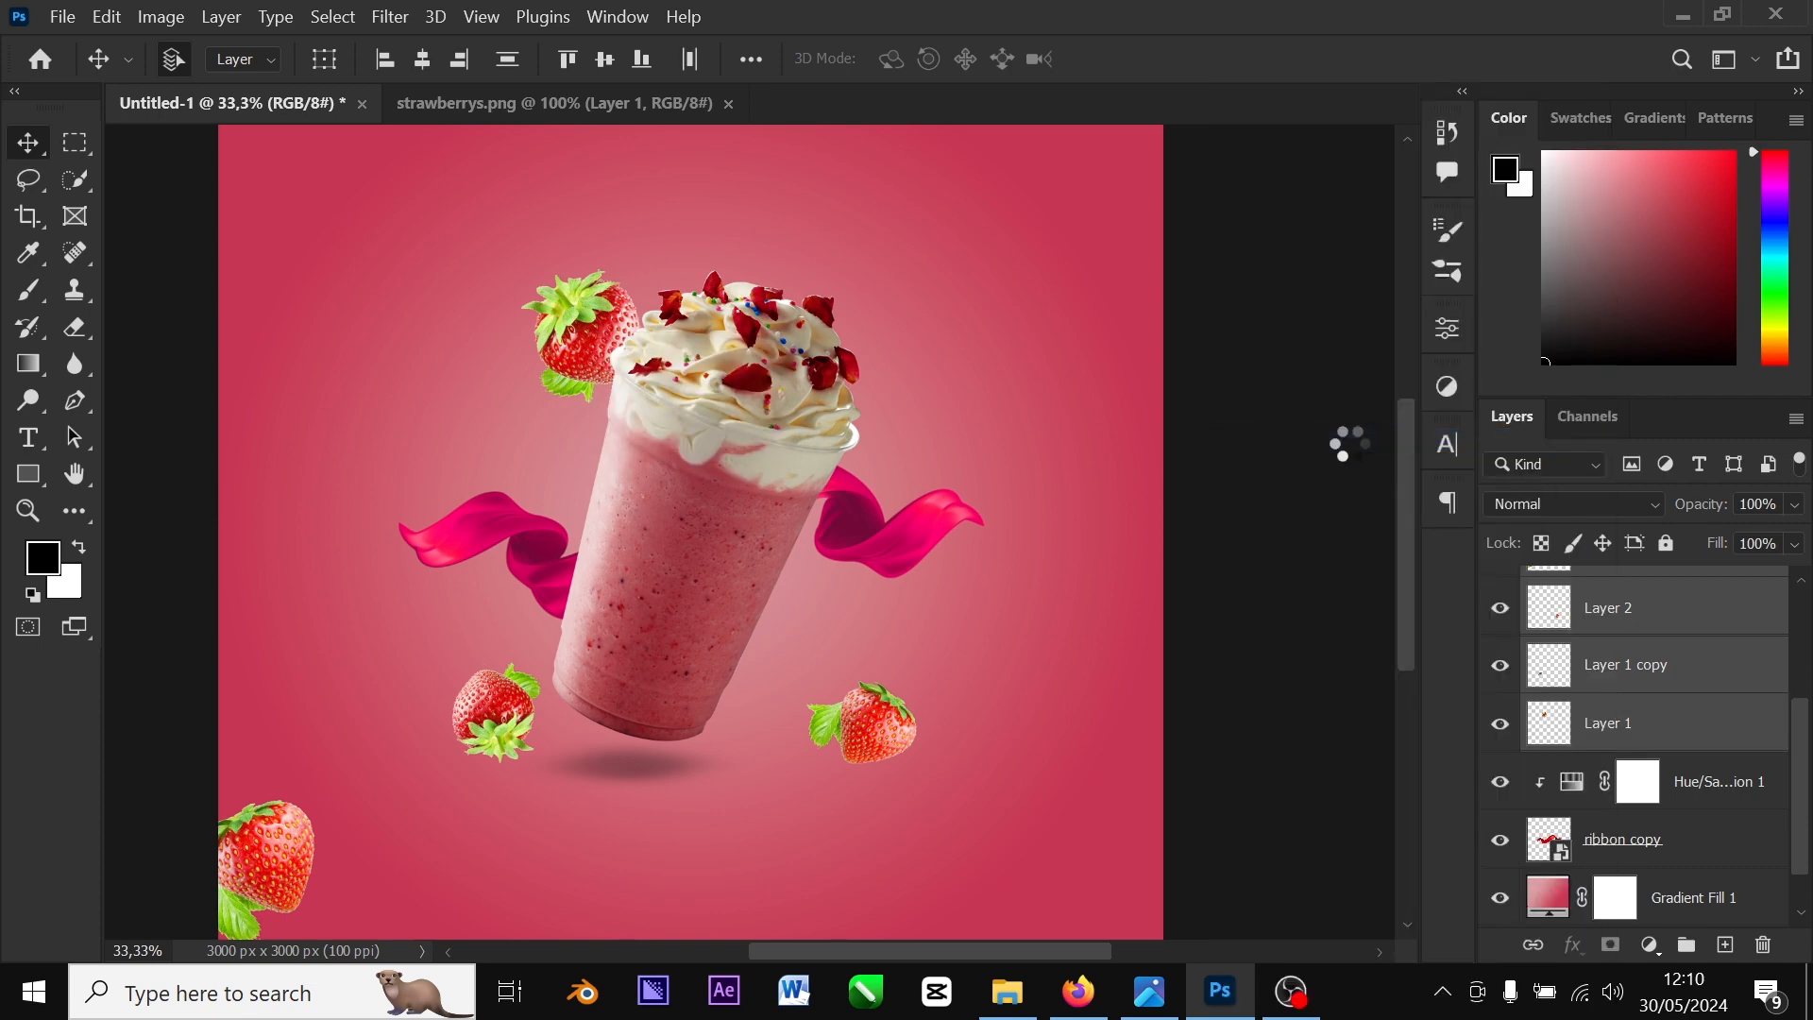
pyautogui.moveTo(858, 738); pyautogui.dragTo(978, 652)
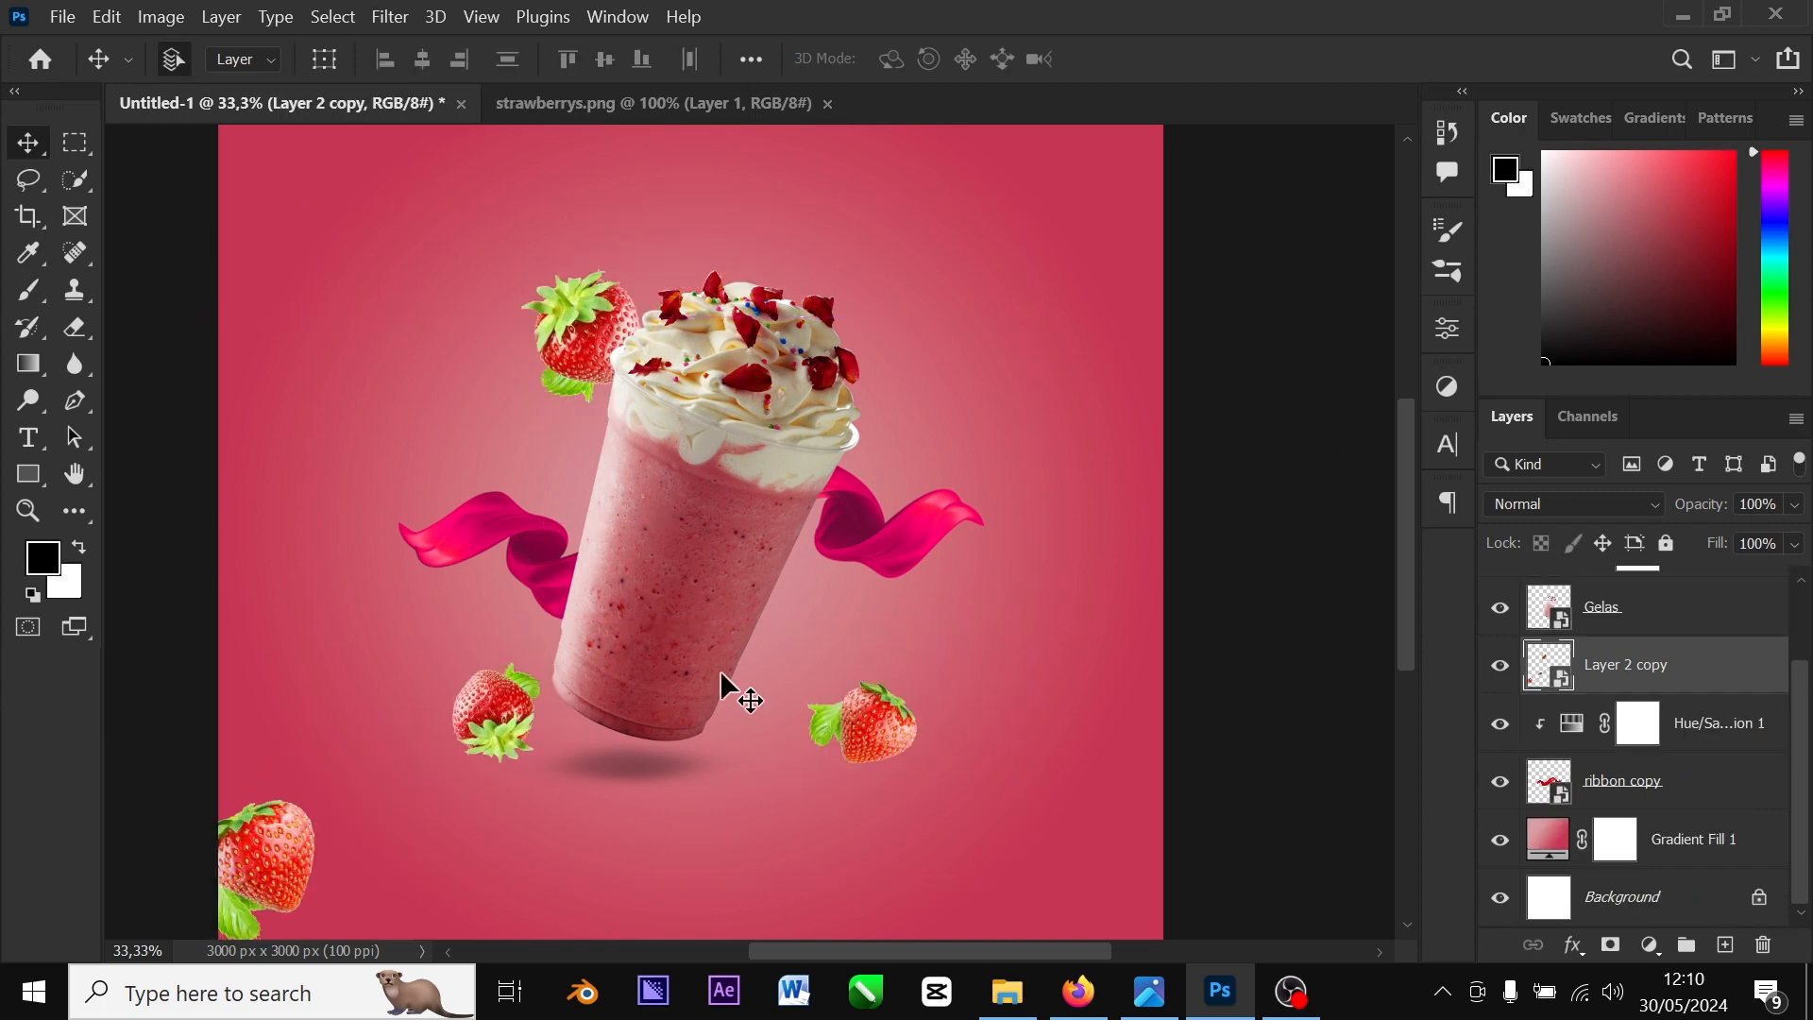
pyautogui.click(374, 25)
pyautogui.click(199, 221)
# Rename the combined strawberry smart object layer as Strawbery
pyautogui.doubleClick(1610, 666)
pyautogui.write('Strawbery')
pyautogui.press('Return')
# Add a Curves adjustment clipped to the Strawbery layer and pull the curve's midpoint down to darken the strawberries
pyautogui.click(1652, 948)
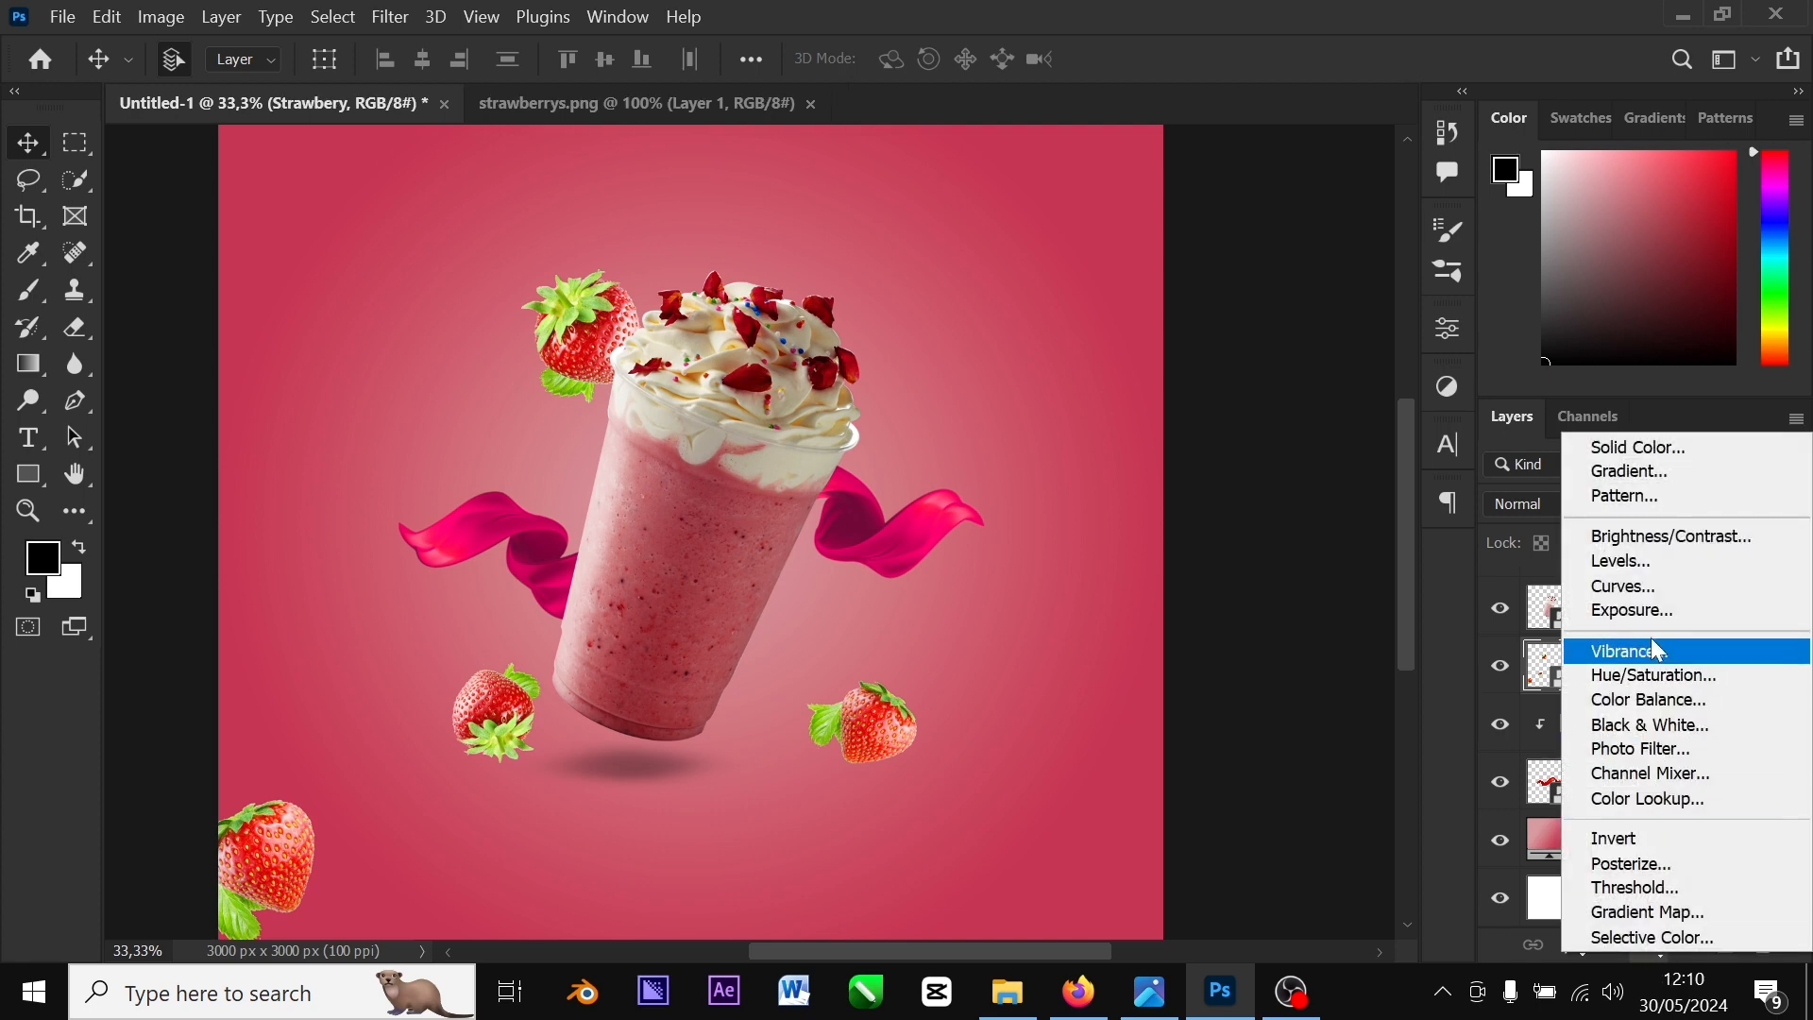
pyautogui.click(1651, 586)
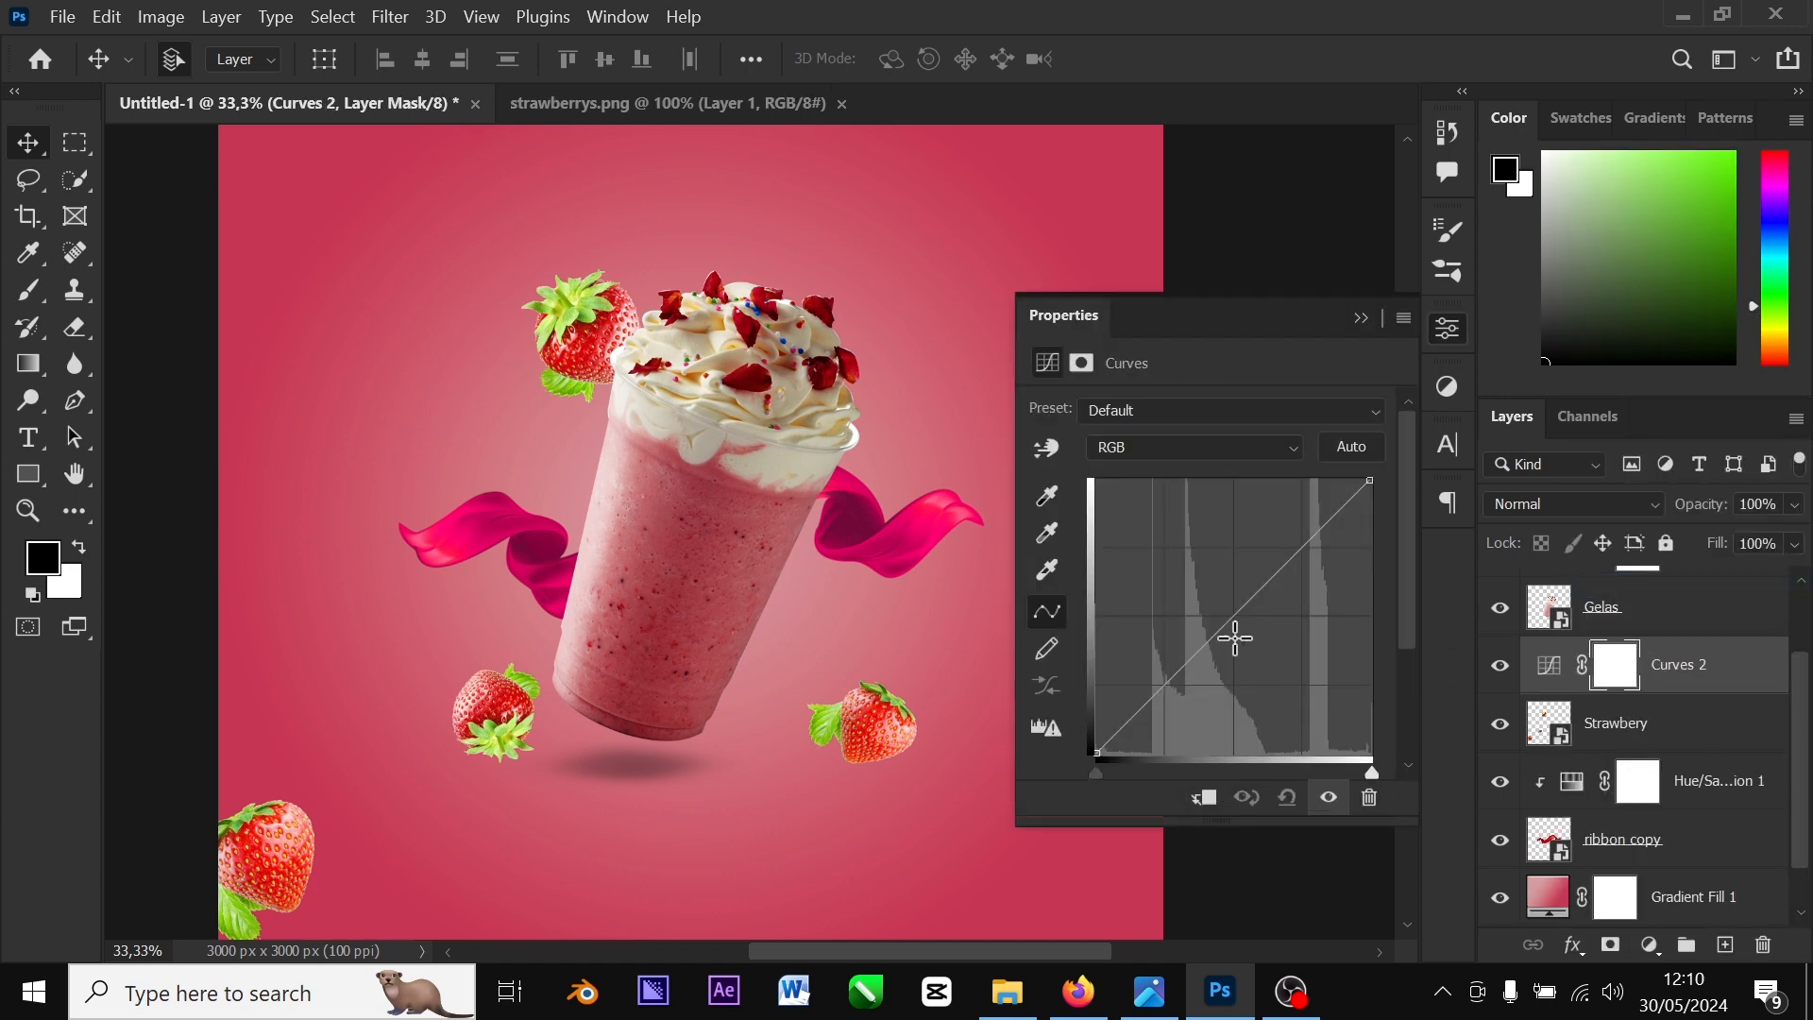
pyautogui.moveTo(1236, 617); pyautogui.dragTo(1255, 650)
pyautogui.hotkey('ctrl', 'z')
pyautogui.click(1205, 799)
pyautogui.moveTo(1233, 613); pyautogui.dragTo(1266, 650)
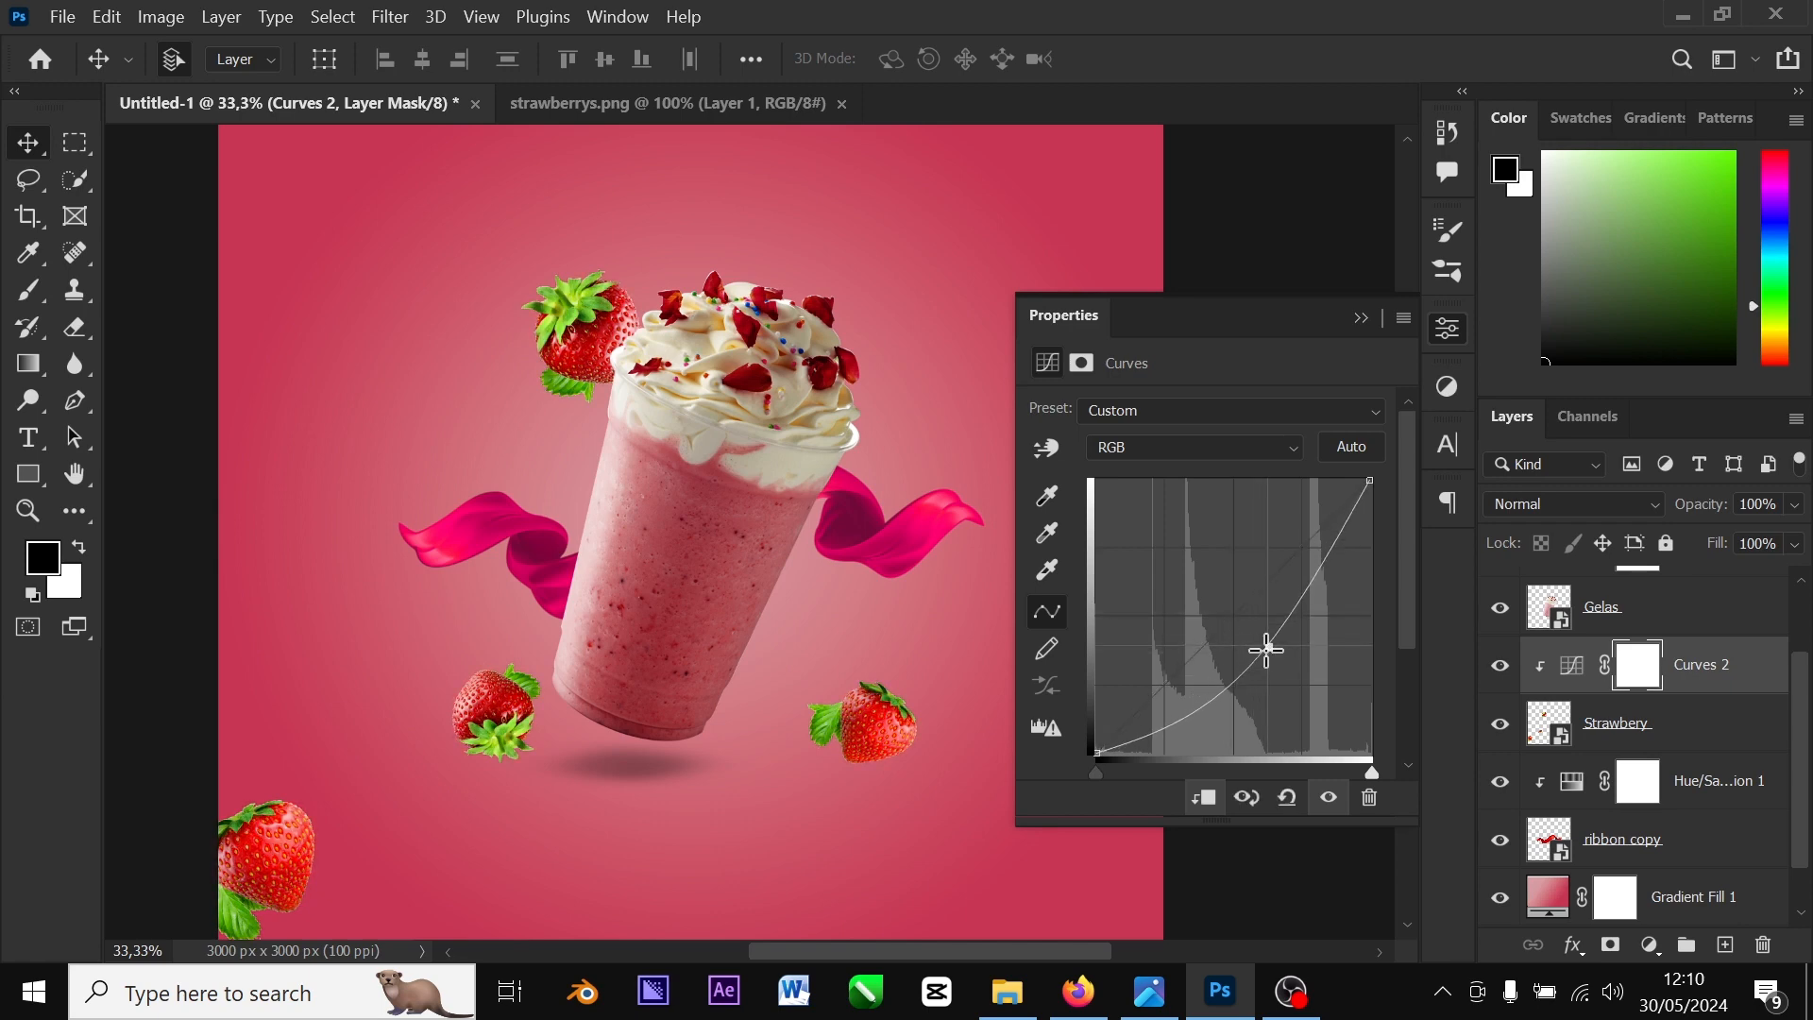
pyautogui.click(1361, 319)
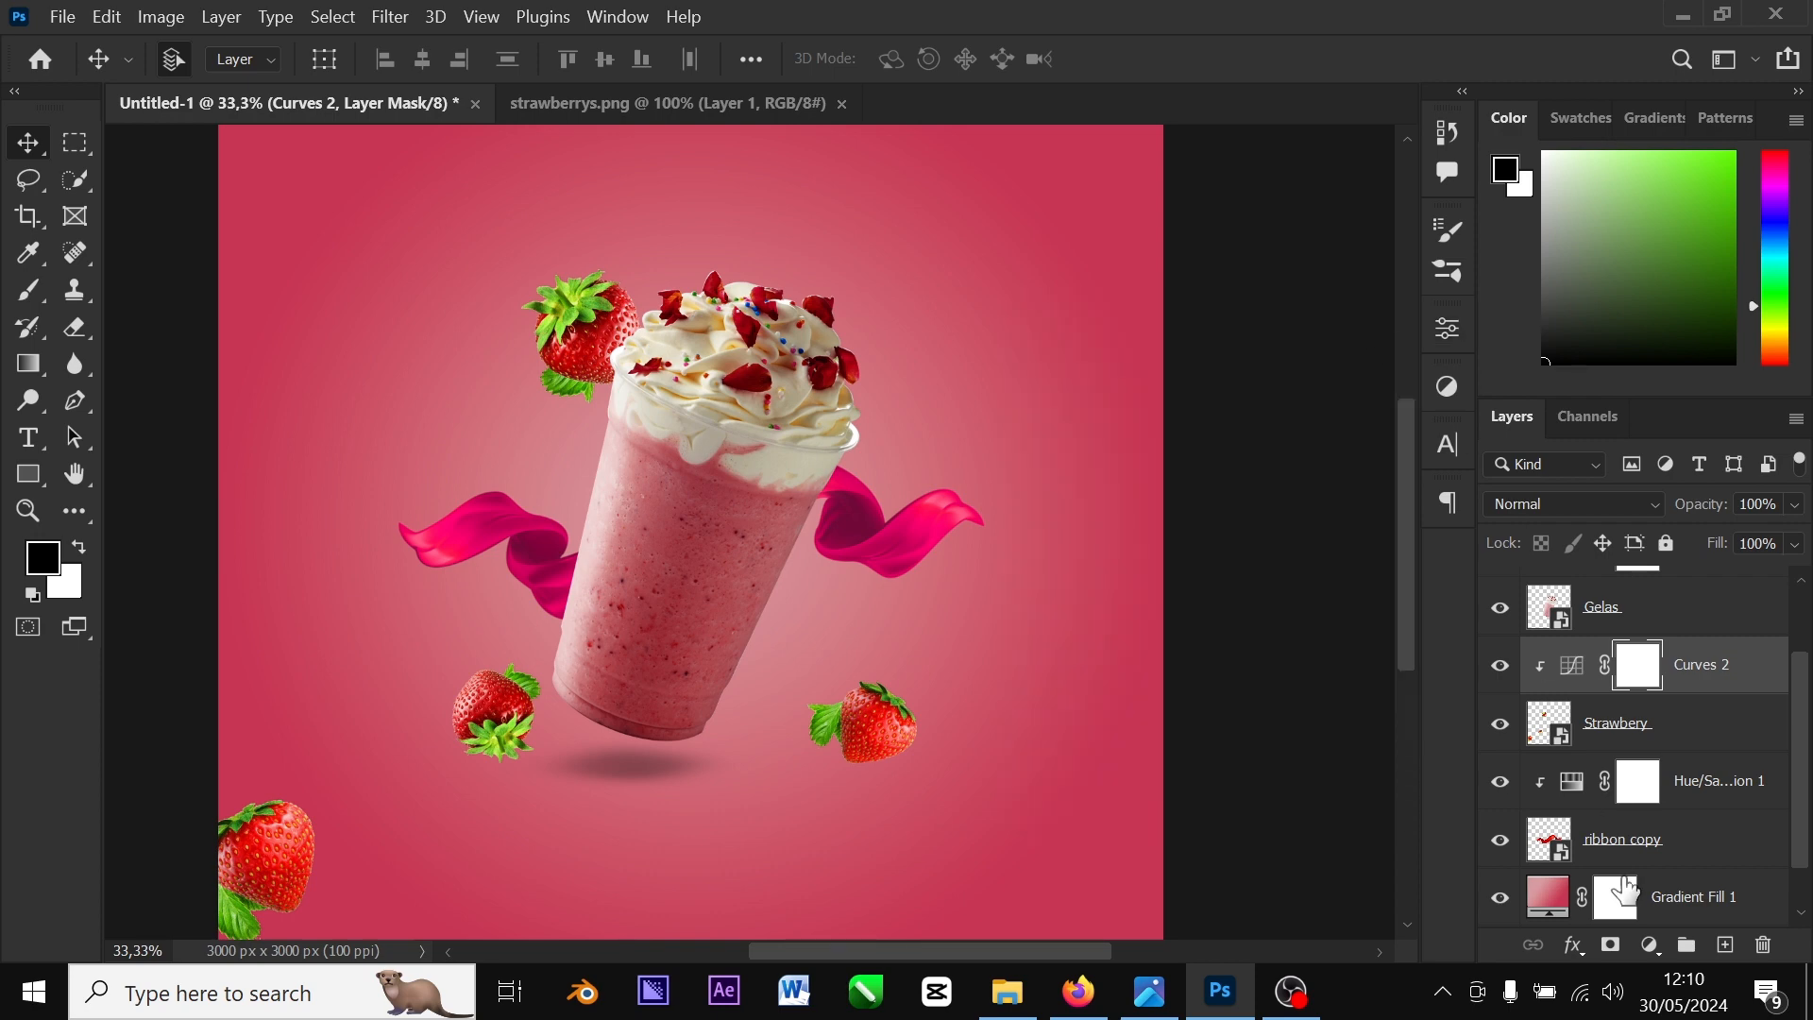
# Add an Exposure adjustment clipped above the strawberries' Curves adjustment and set its offset to -0.1500
pyautogui.click(1653, 948)
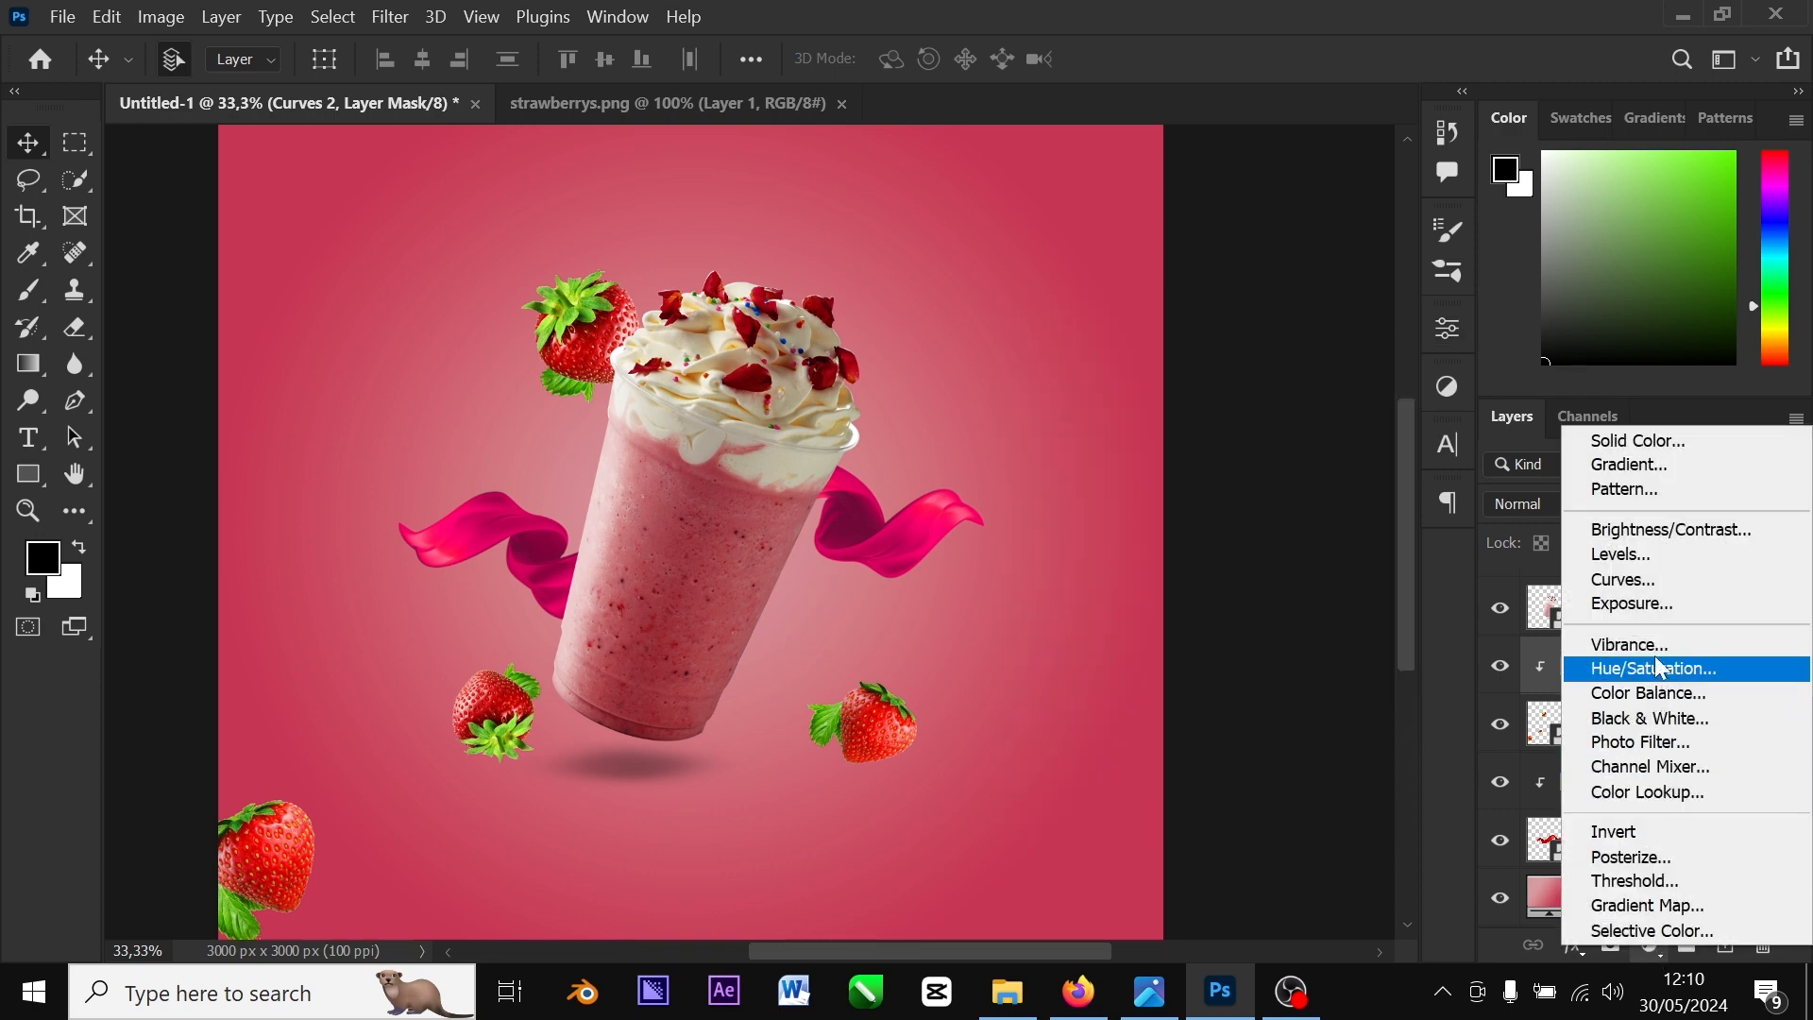
pyautogui.click(1653, 603)
pyautogui.moveTo(1202, 535); pyautogui.dragTo(1155, 546)
pyautogui.hotkey('ctrl', 'z')
pyautogui.click(1205, 798)
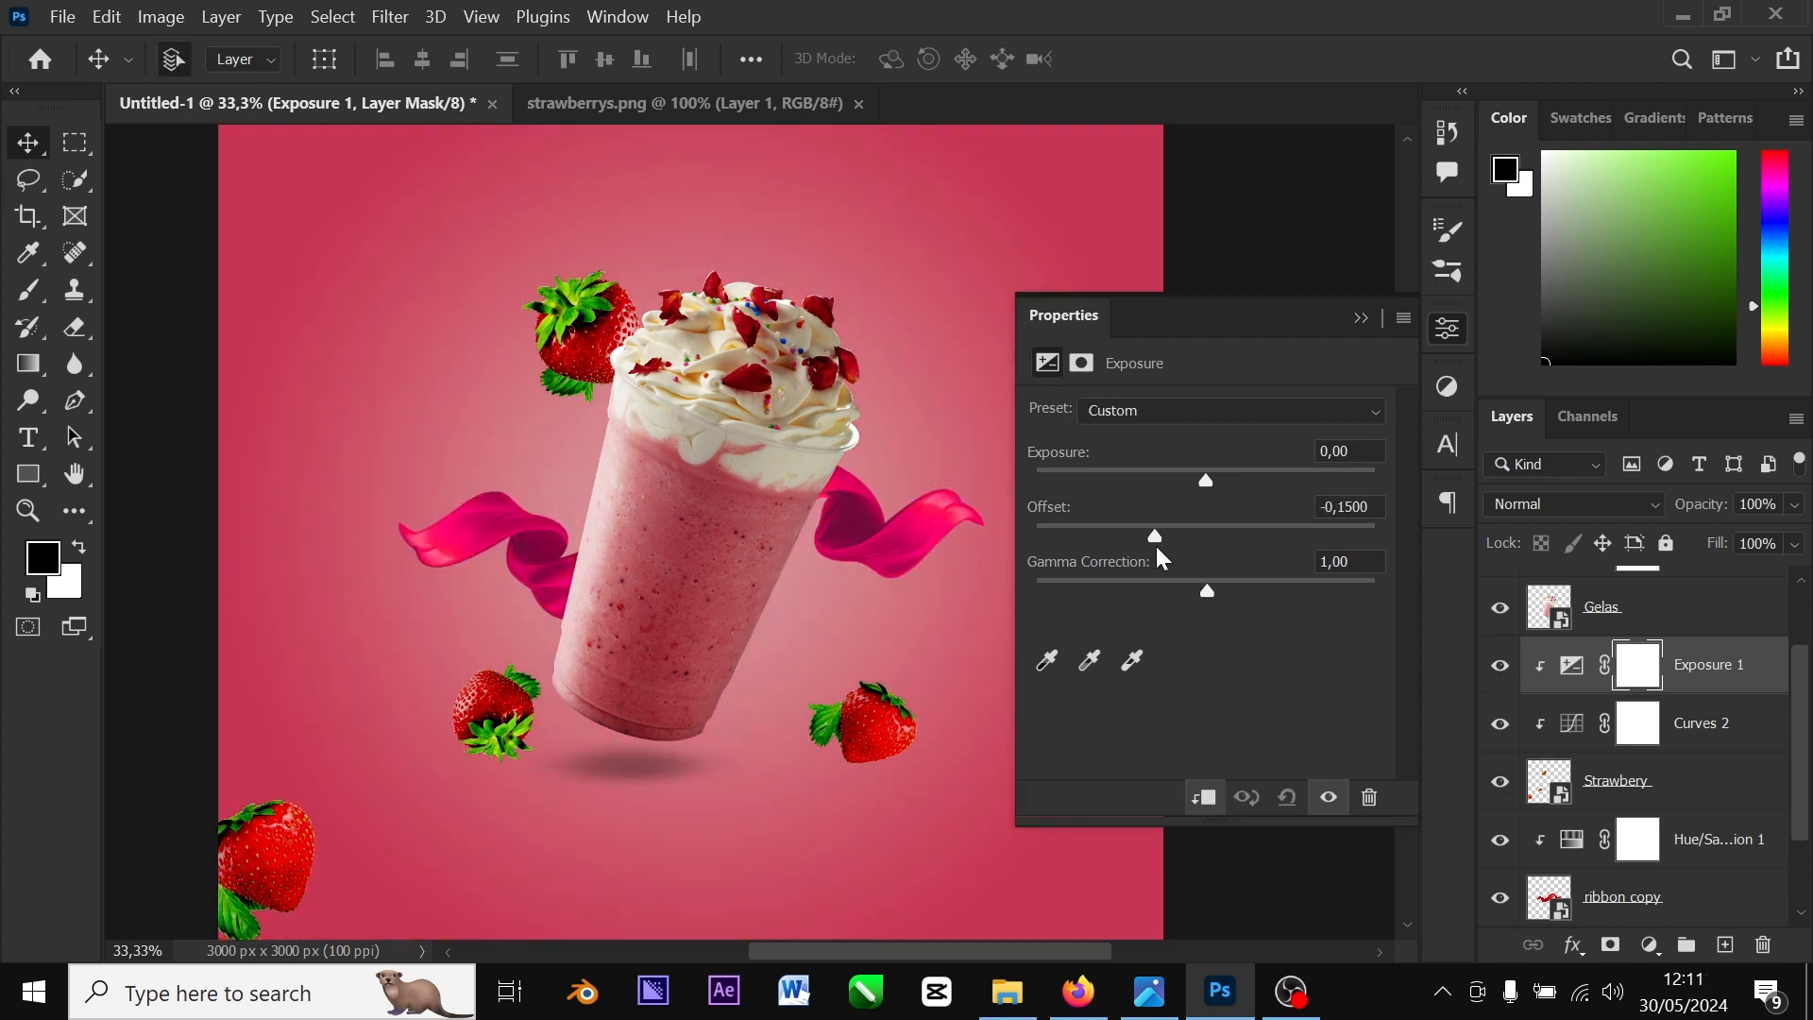
pyautogui.click(1359, 322)
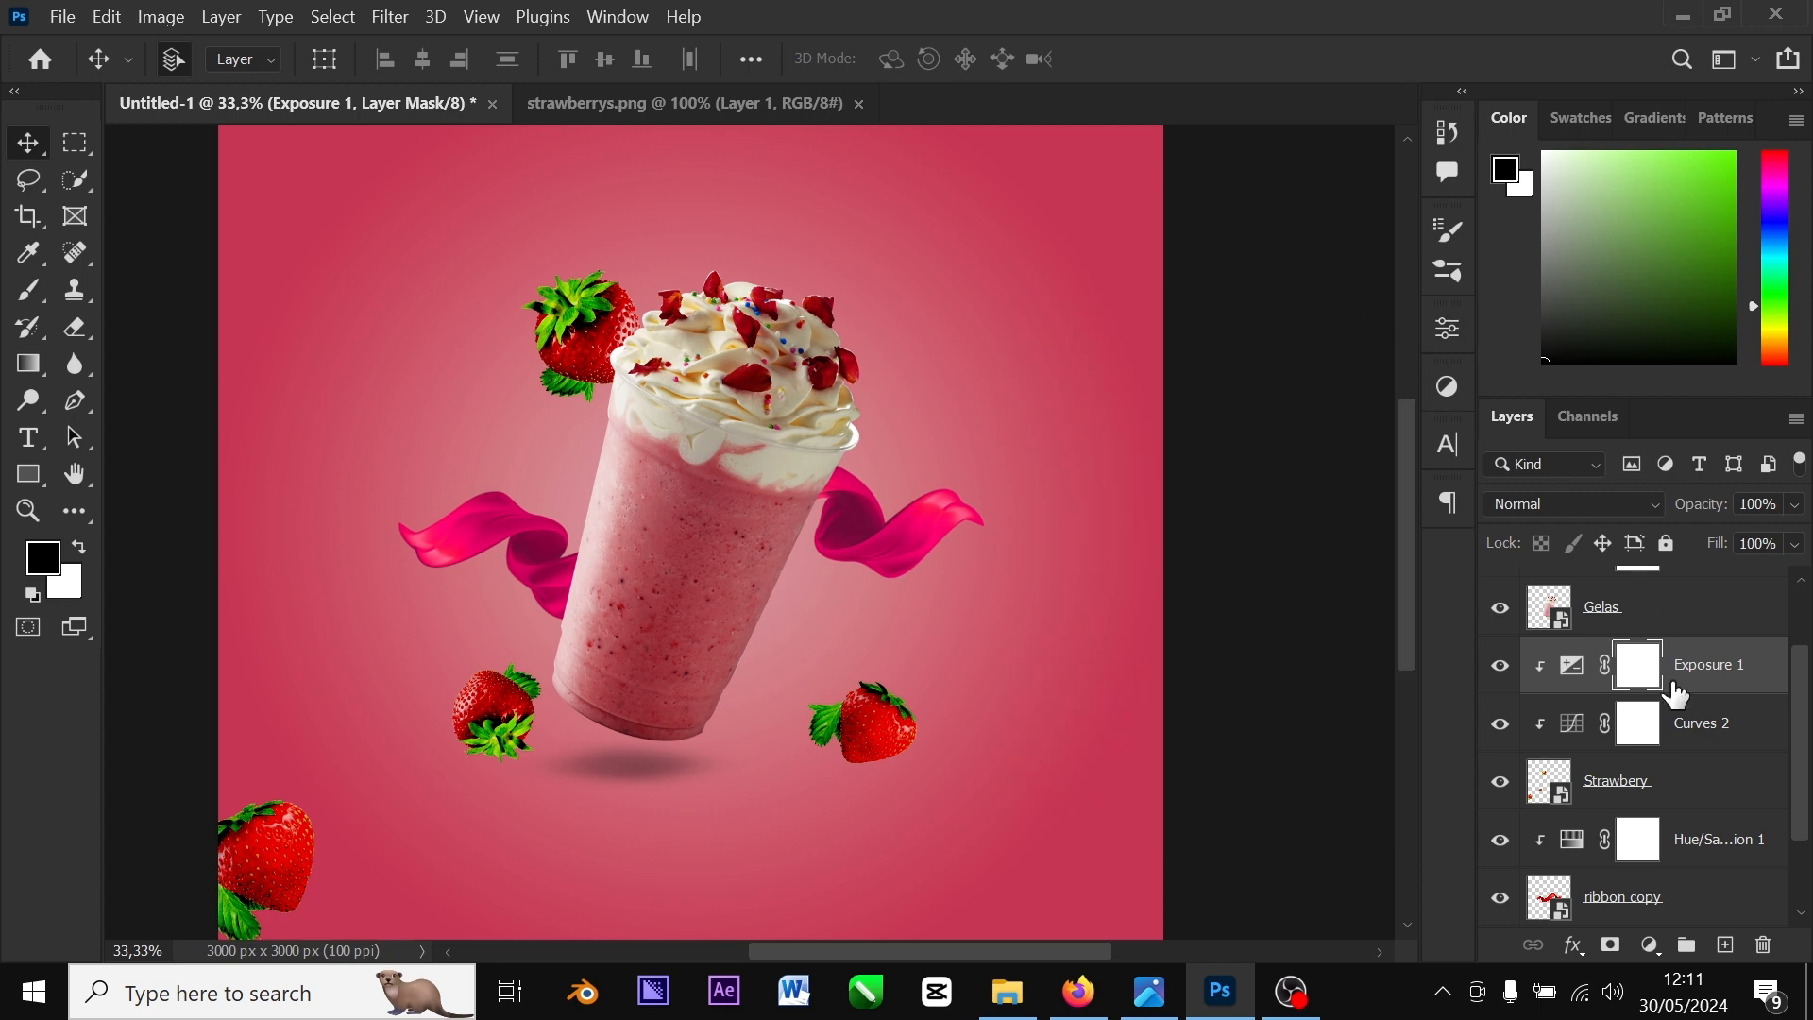
# Delete the Exposure adjustment layer clipped above the strawberries' Curves adjustment
pyautogui.click(1674, 682)
pyautogui.click(1763, 946)
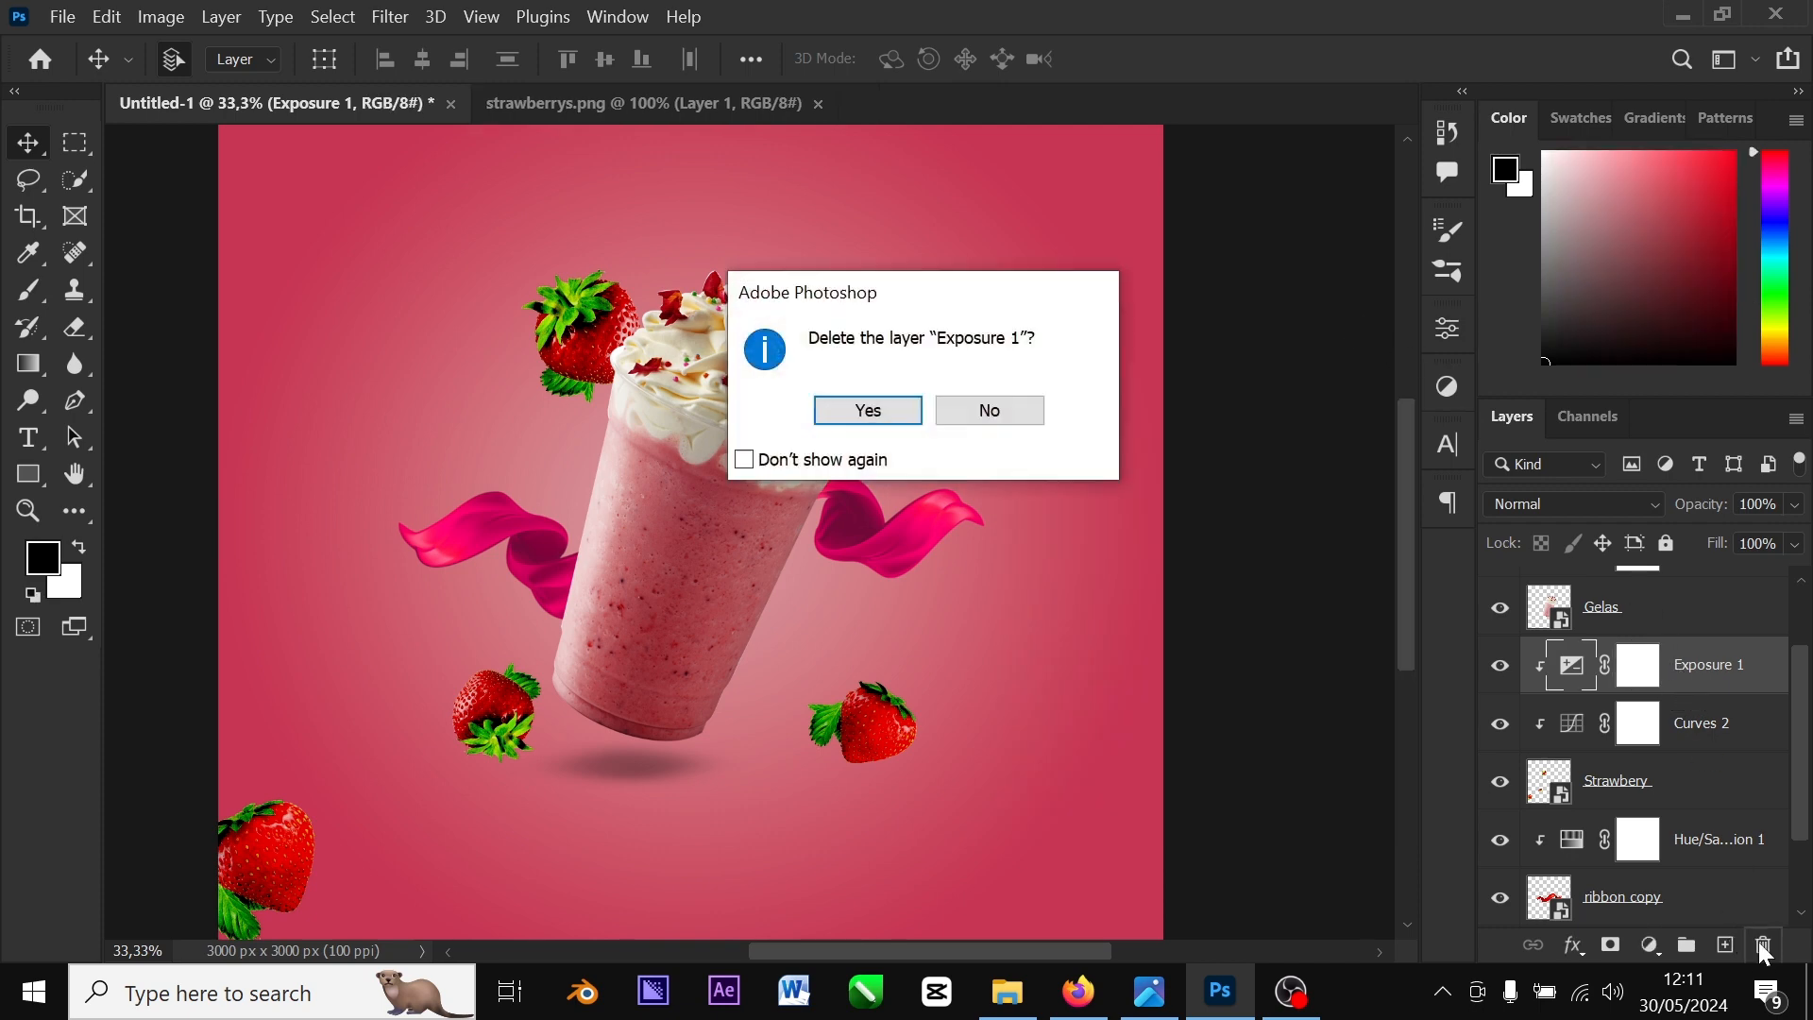
pyautogui.click(866, 410)
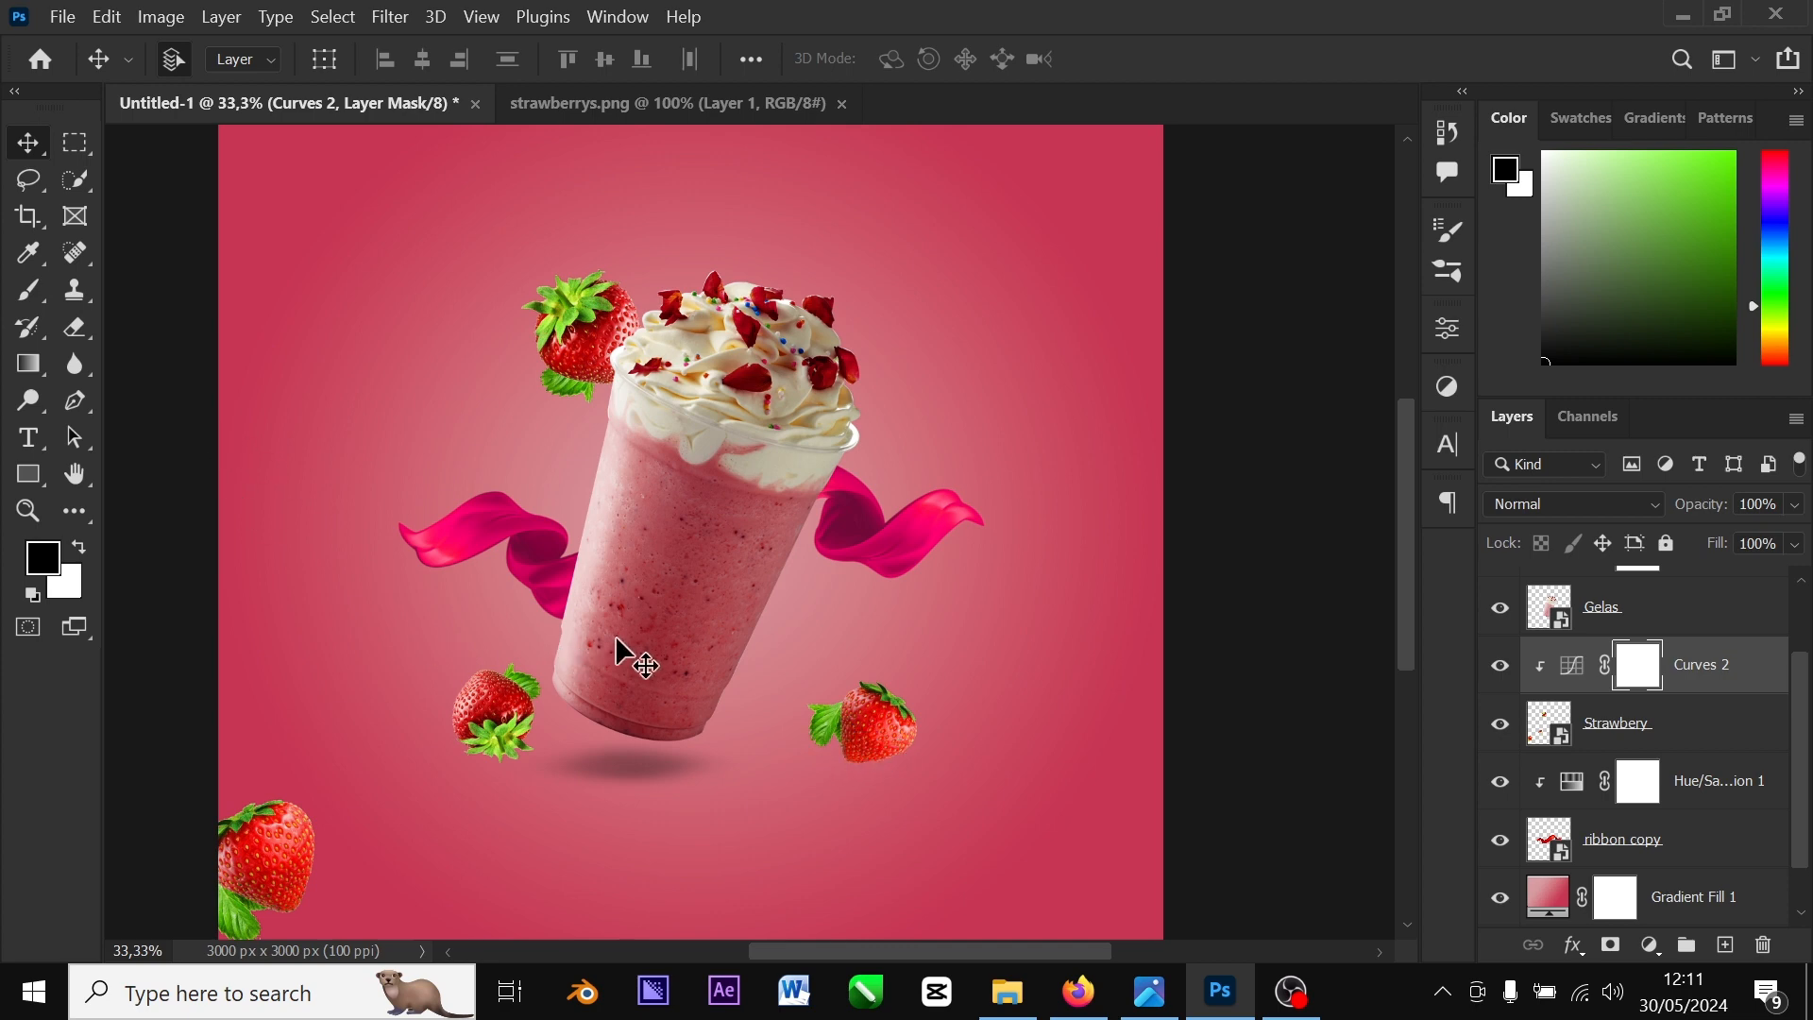
# Paint black on the Curves 2 layer mask over parts of the lower strawberries with a soft 117 px brush at 10% flow
pyautogui.press('b')
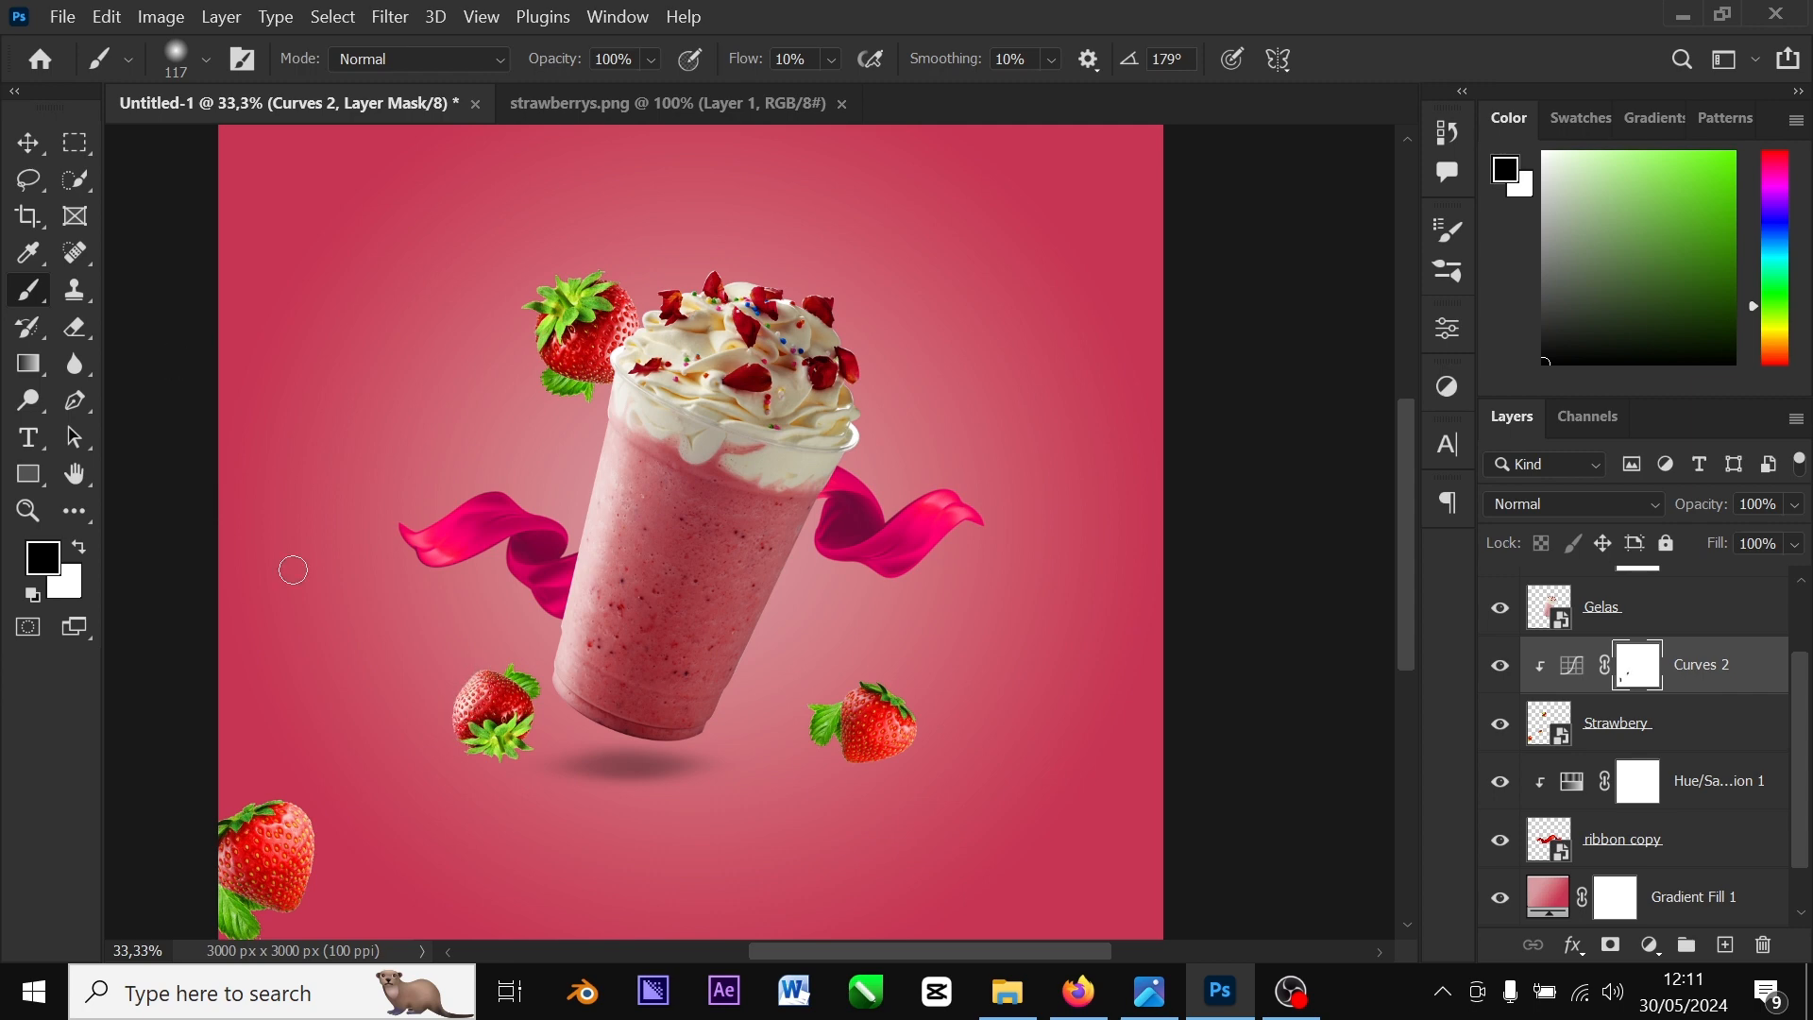
pyautogui.hotkey('ctrl', '+')
pyautogui.hotkey('ctrl', '+')
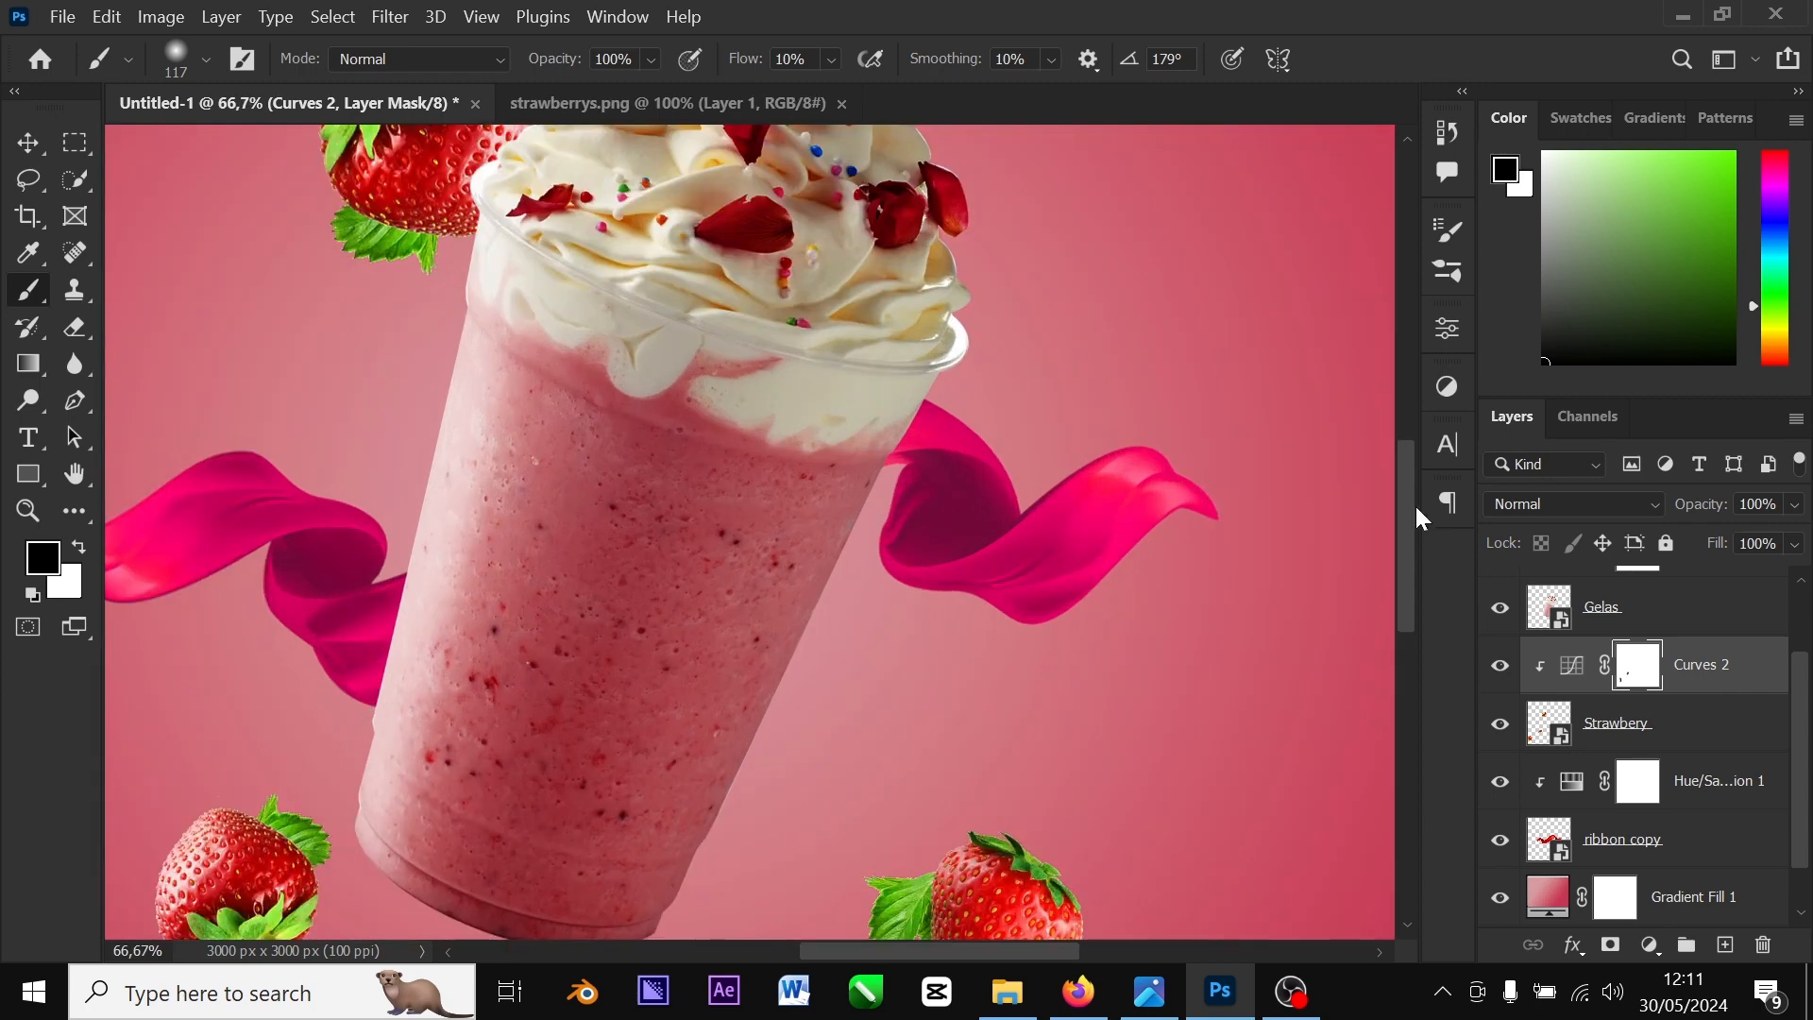
pyautogui.moveTo(1408, 510); pyautogui.dragTo(1408, 624)
pyautogui.moveTo(944, 564)
pyautogui.mouseDown()
pyautogui.moveTo(944, 466)
pyautogui.moveTo(966, 555)
pyautogui.moveTo(936, 500)
pyautogui.moveTo(973, 566)
pyautogui.moveTo(961, 475)
pyautogui.moveTo(983, 538)
pyautogui.moveTo(939, 518)
pyautogui.mouseUp()
pyautogui.hotkey('ctrl', '-')
pyautogui.hotkey('ctrl', '-')
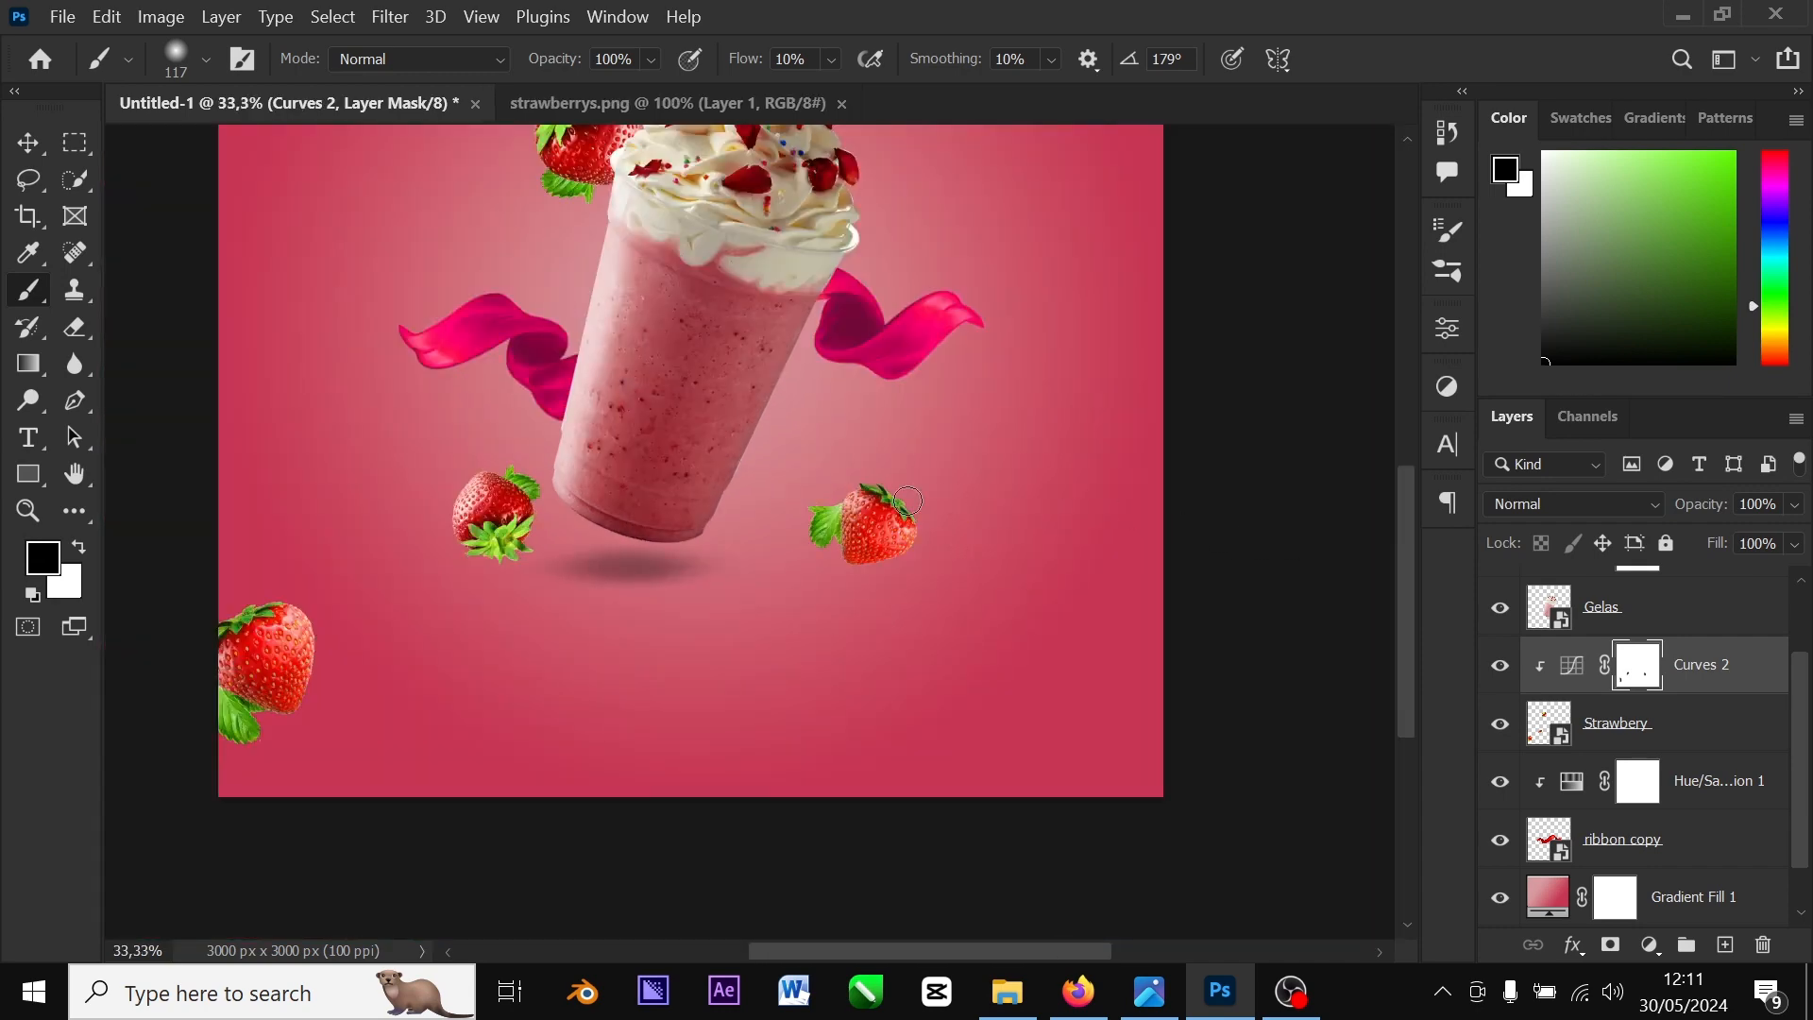
pyautogui.press('h')
pyautogui.moveTo(669, 419); pyautogui.dragTo(743, 567)
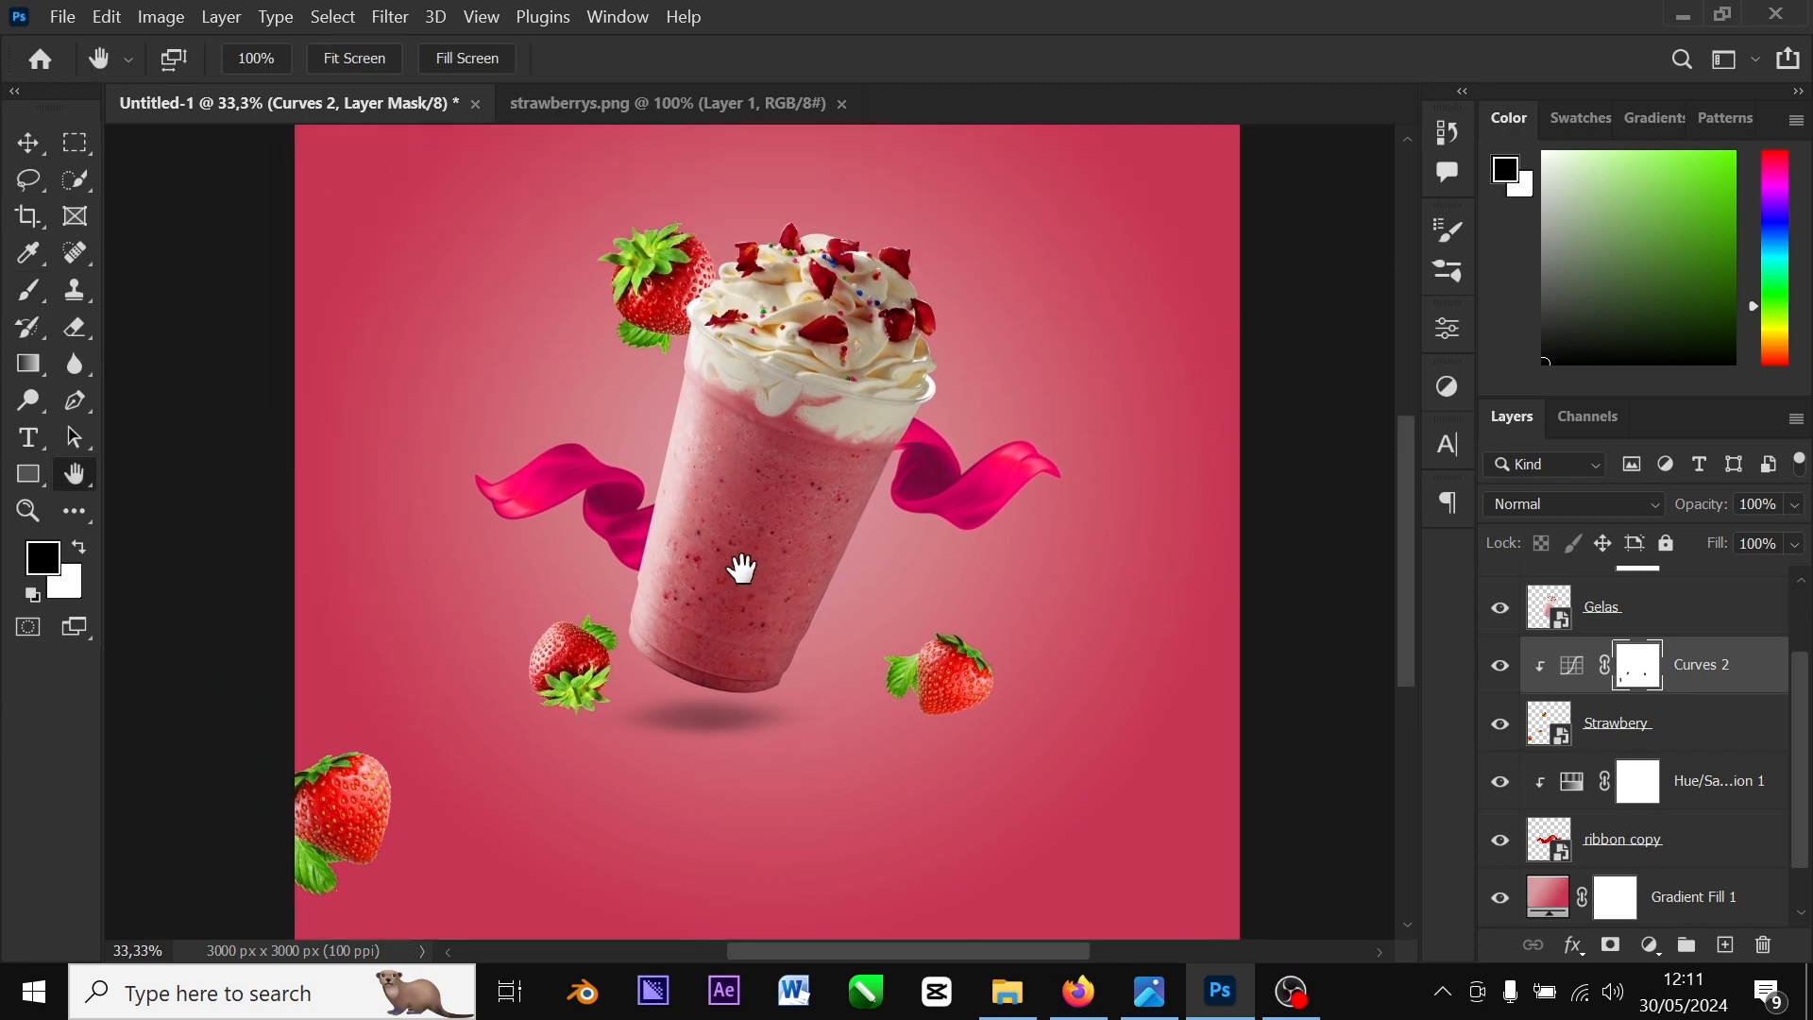
pyautogui.hotkey('ctrl', '-')
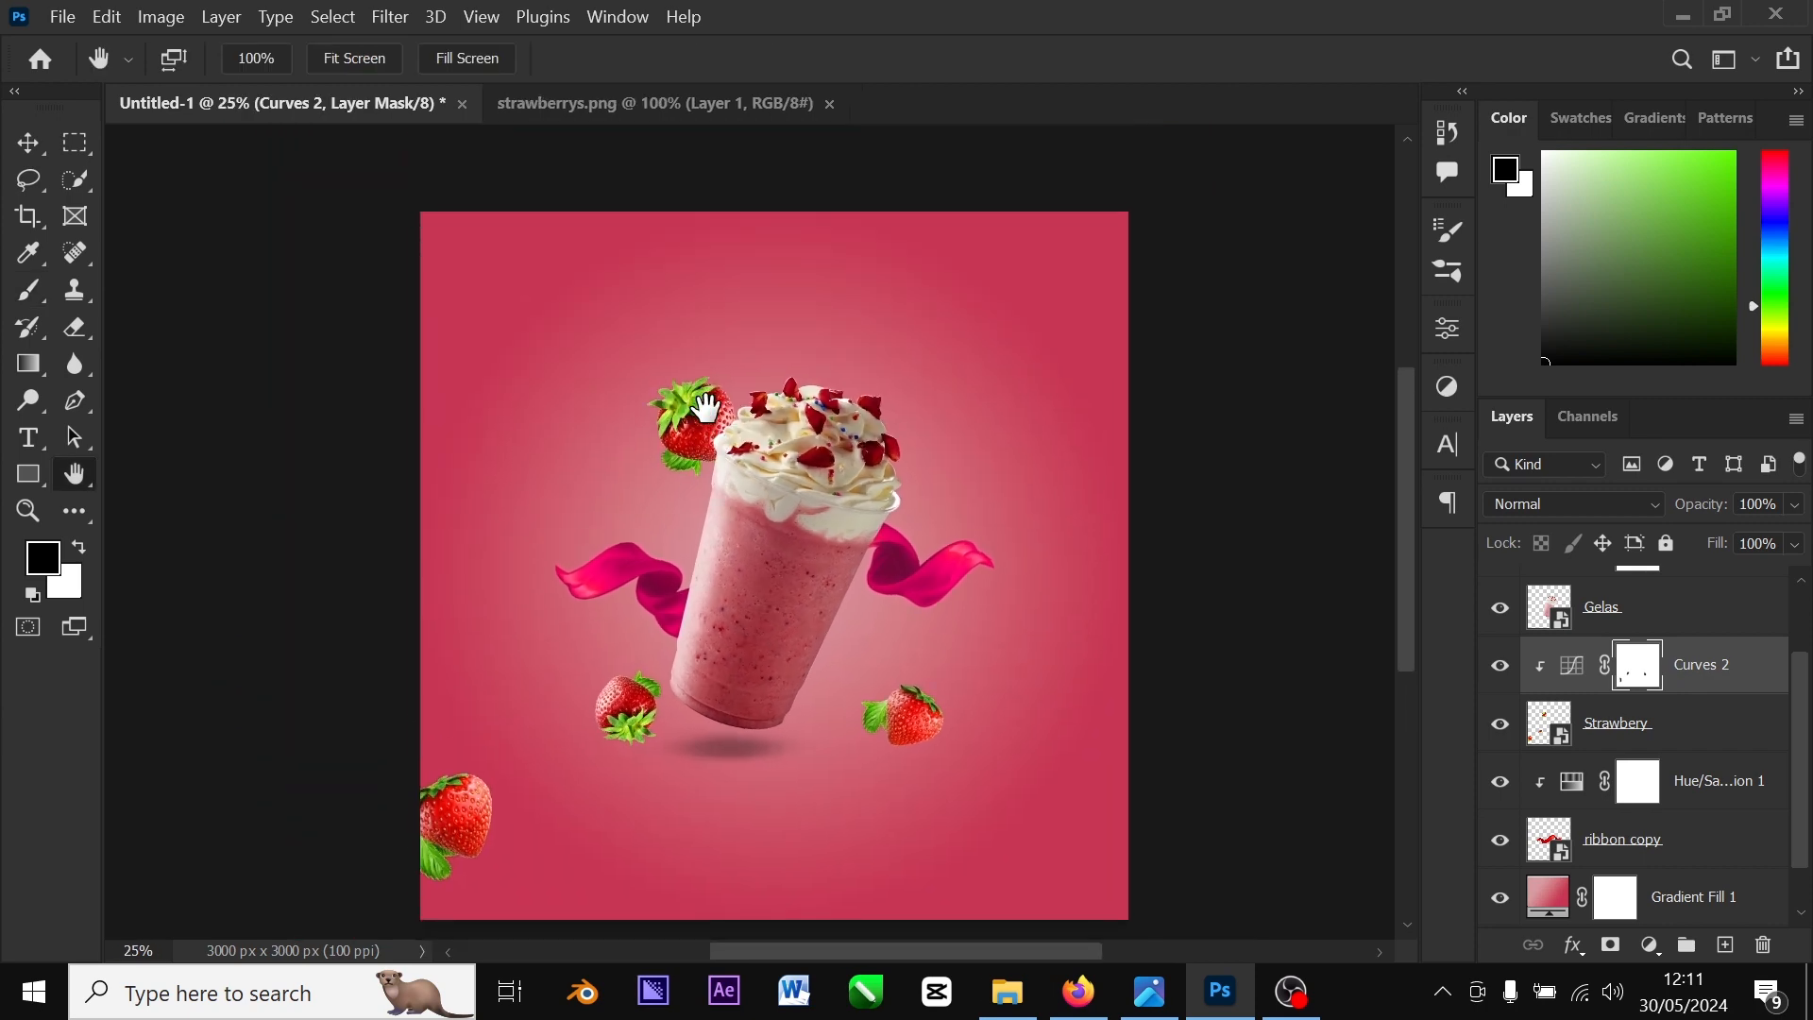
pyautogui.click(47, 144)
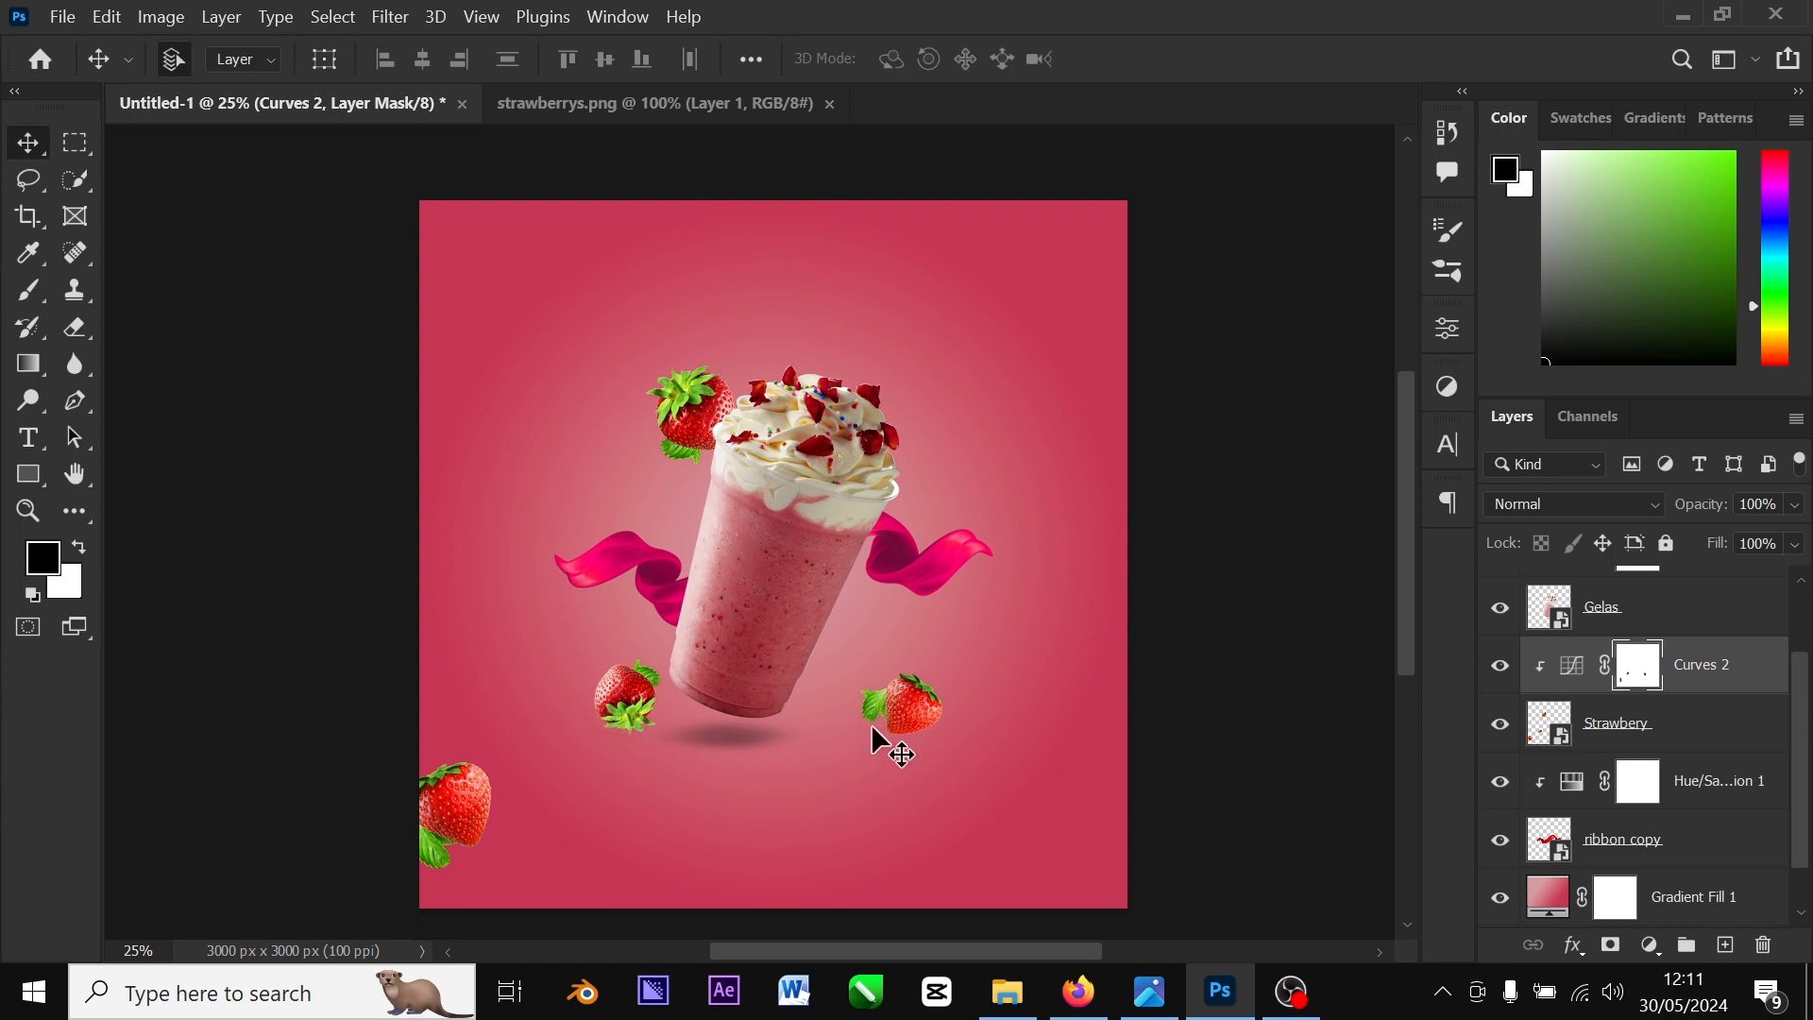
pyautogui.moveTo(912, 703); pyautogui.dragTo(943, 687)
pyautogui.hotkey('ctrl', 'z')
# Apply a Gaussian Blur with a radius of 5 pixels to the Strawbery layer
pyautogui.moveTo(1805, 733); pyautogui.dragTo(1805, 785)
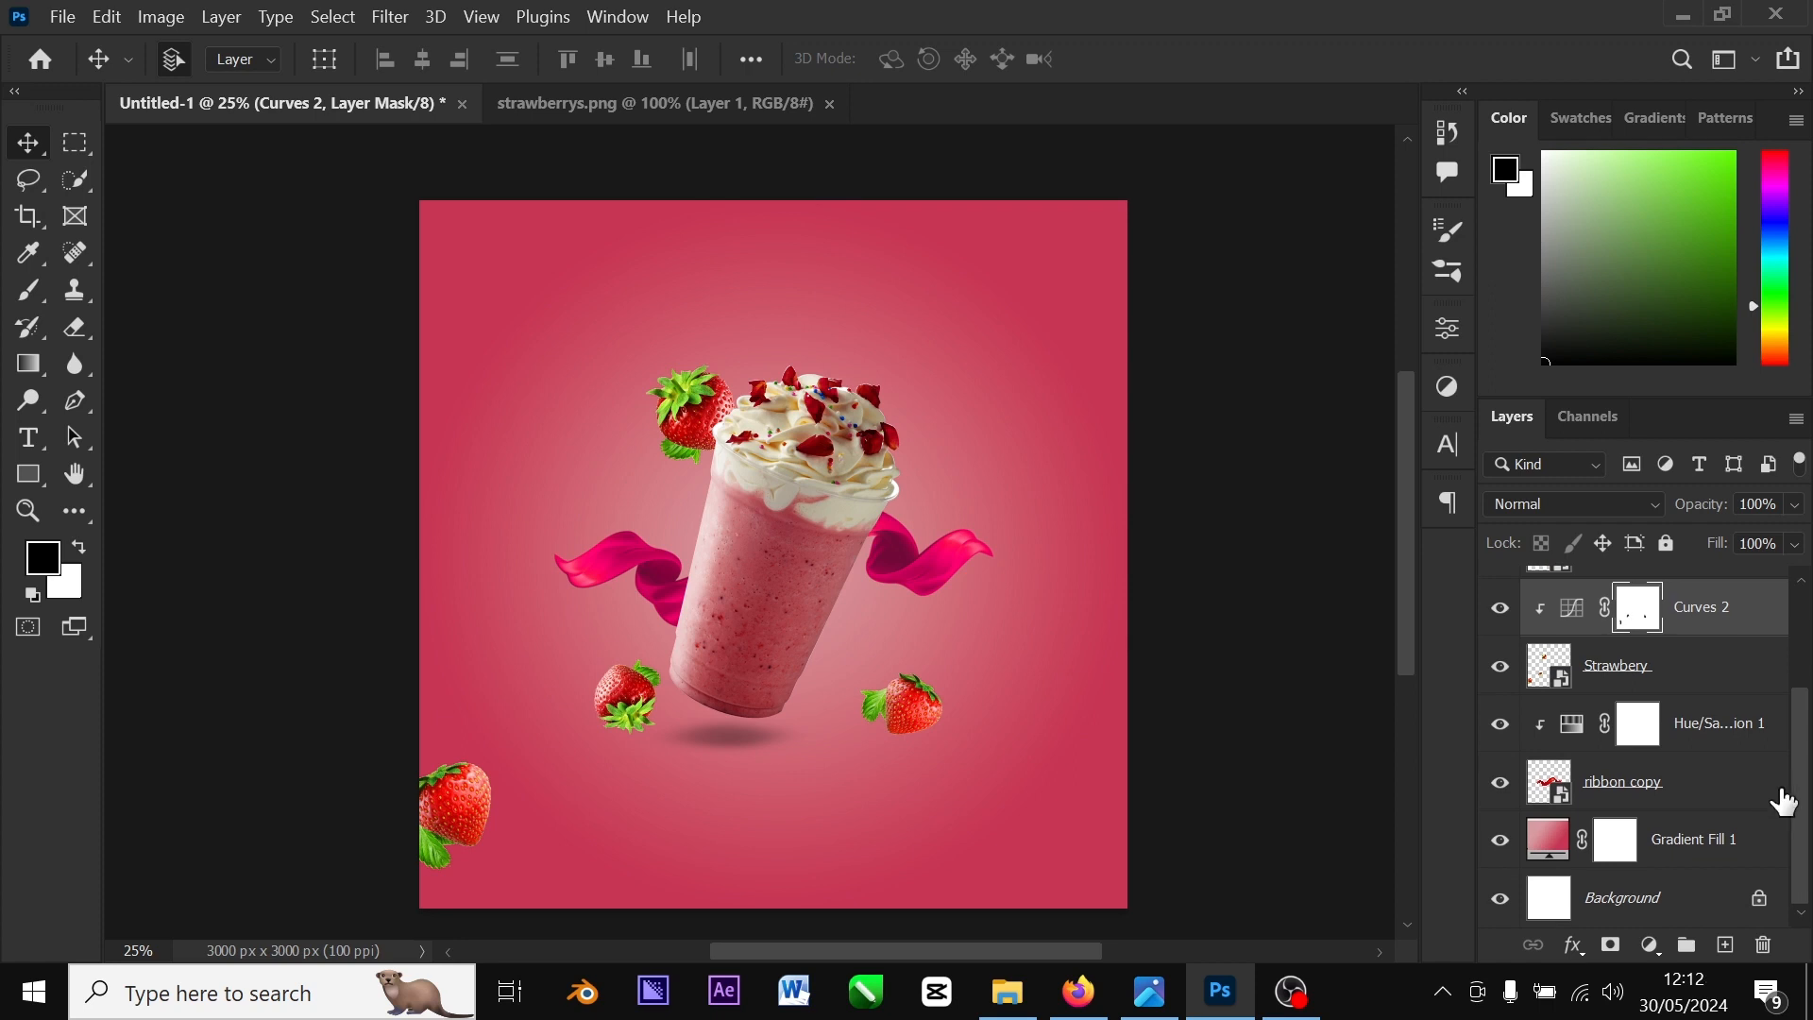
pyautogui.click(1631, 666)
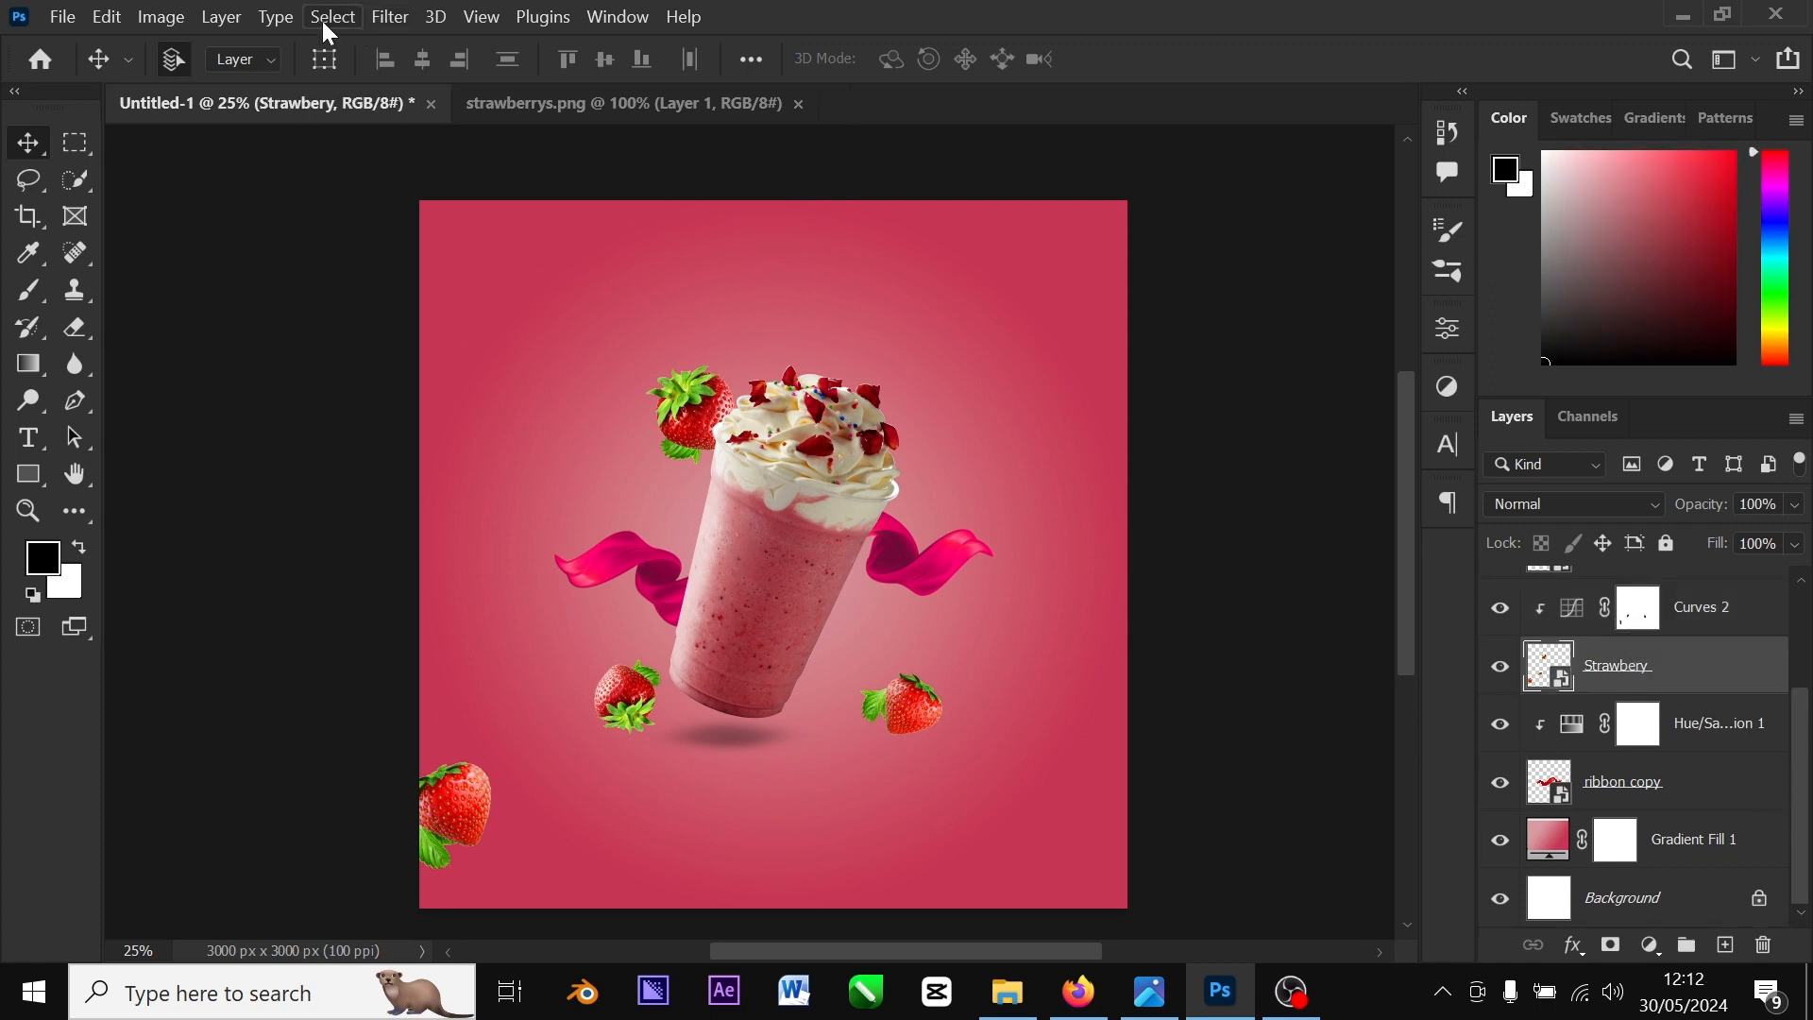
pyautogui.click(389, 17)
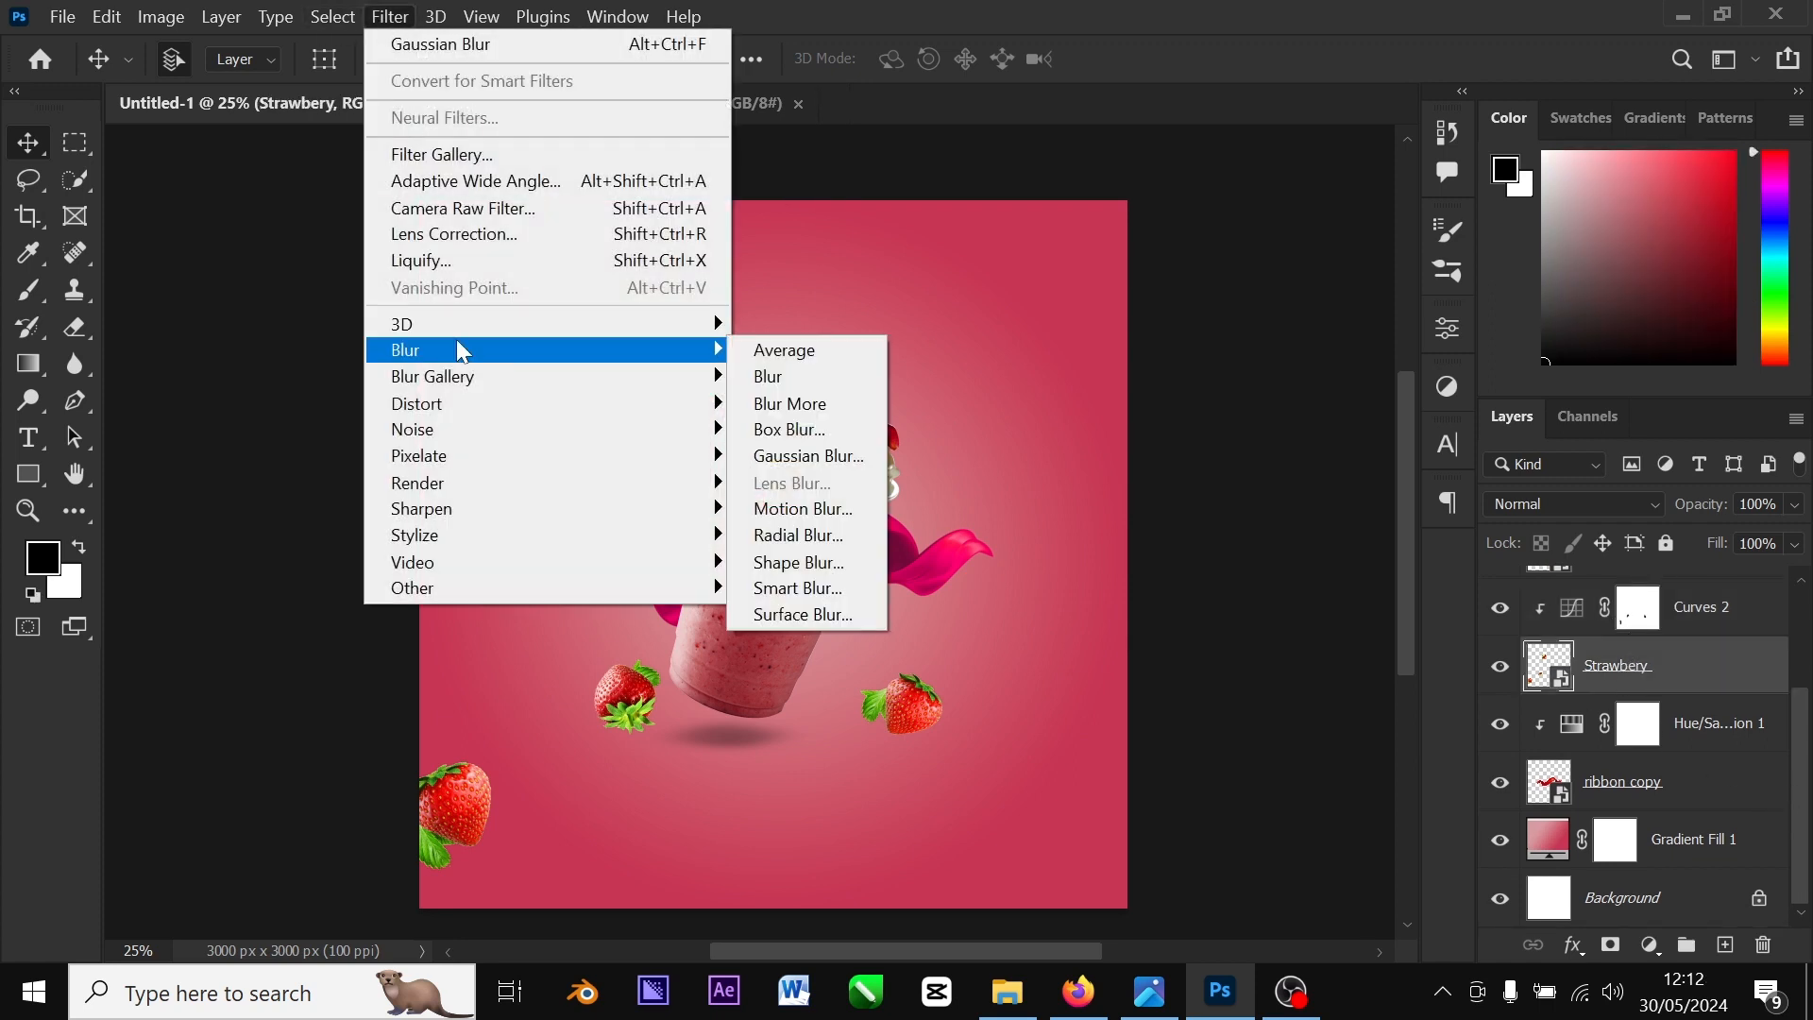
pyautogui.moveTo(604, 355)
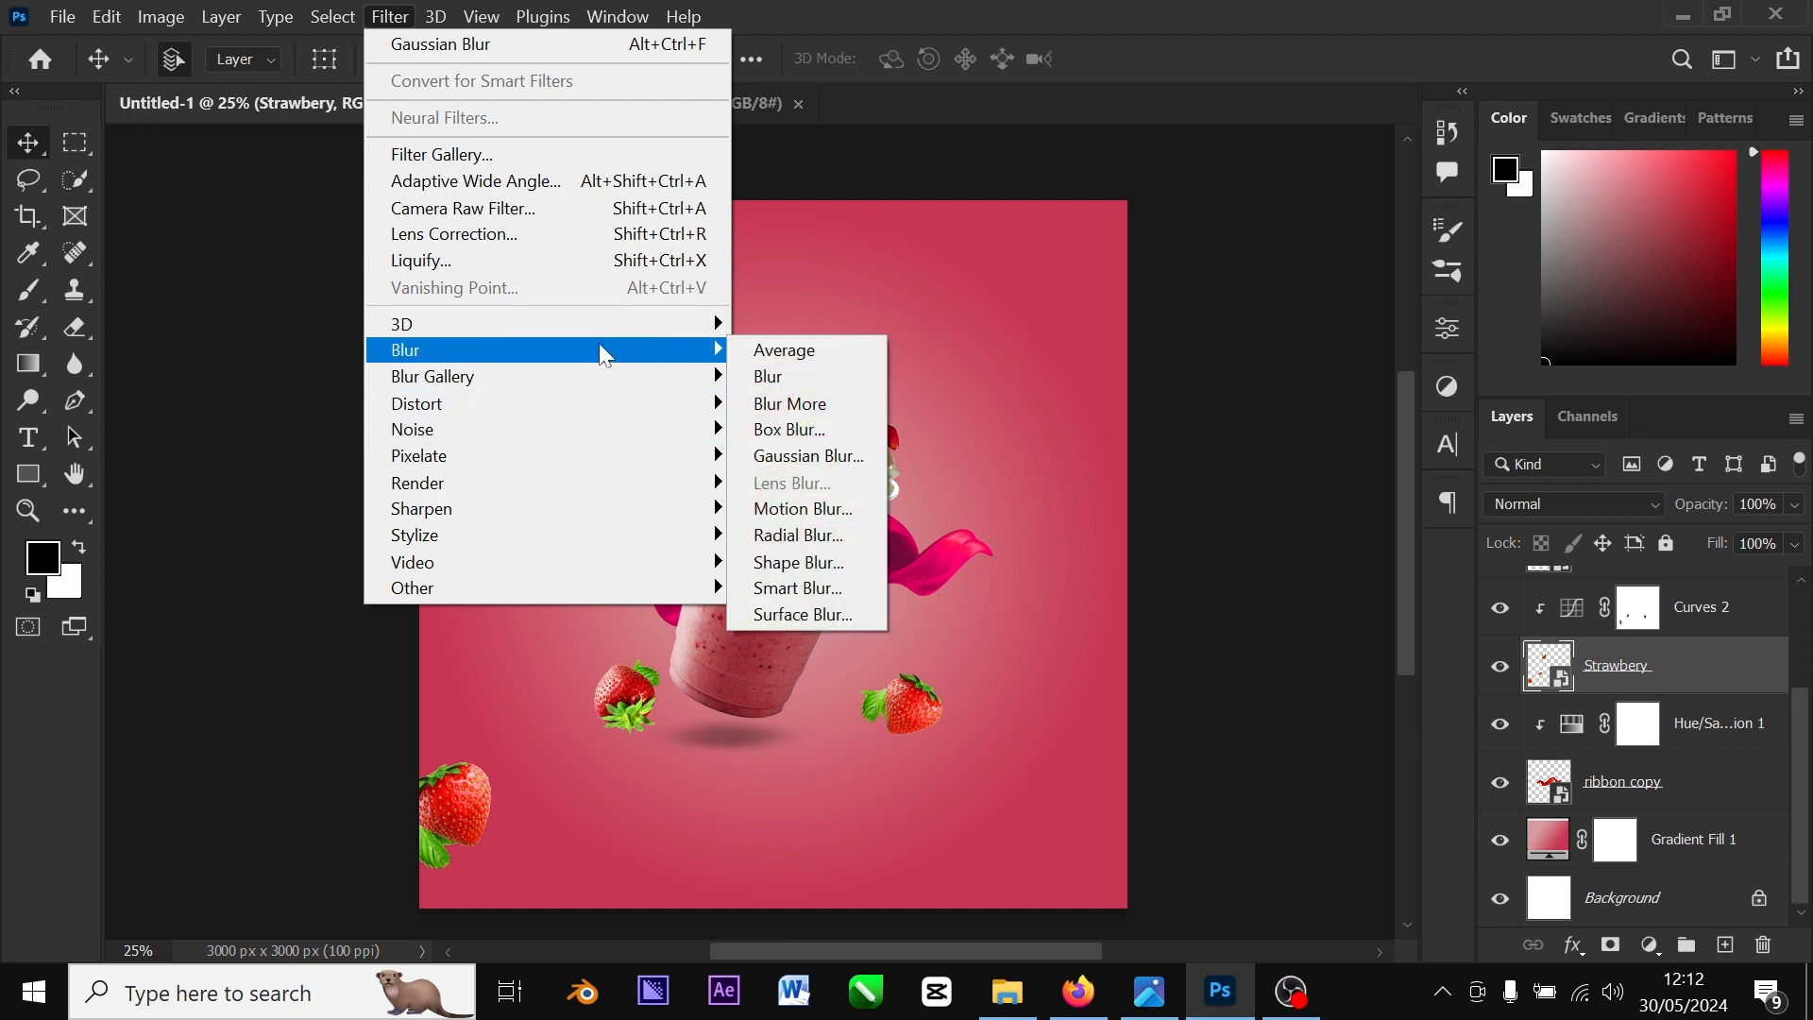
pyautogui.click(808, 456)
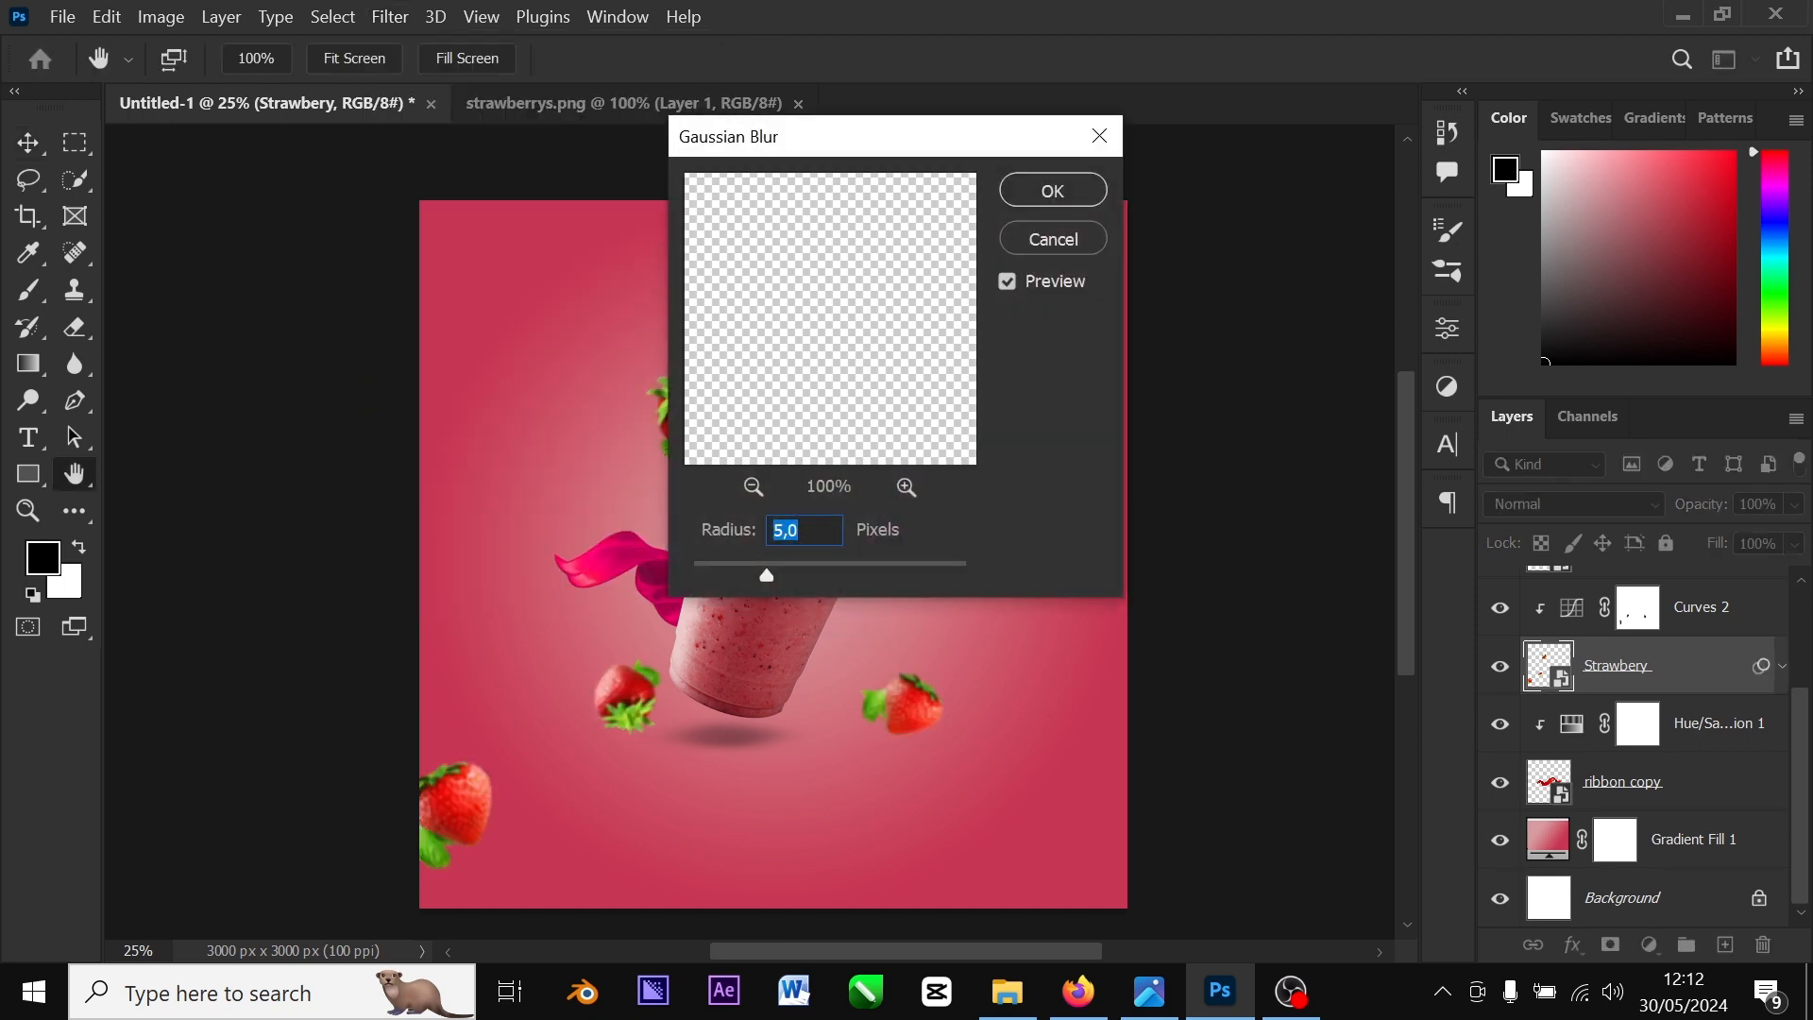
pyautogui.write('55')
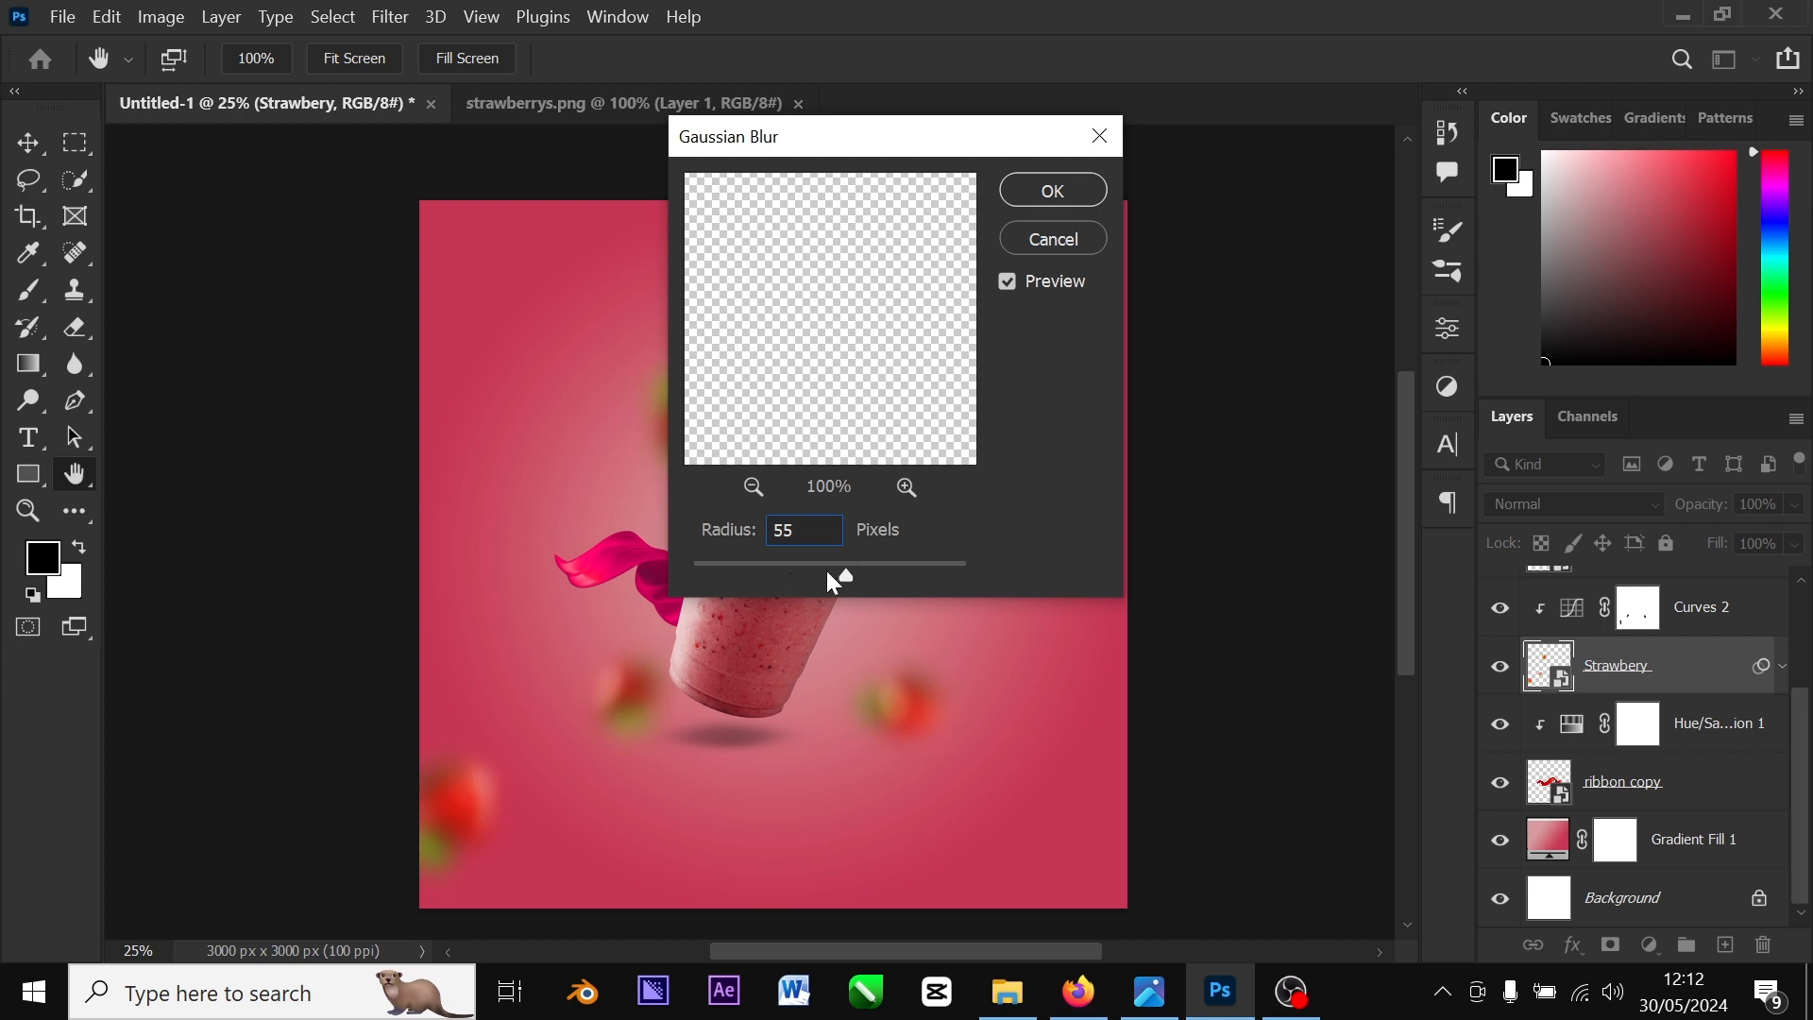
pyautogui.moveTo(805, 533); pyautogui.dragTo(749, 542)
pyautogui.write('5')
pyautogui.press('Return')
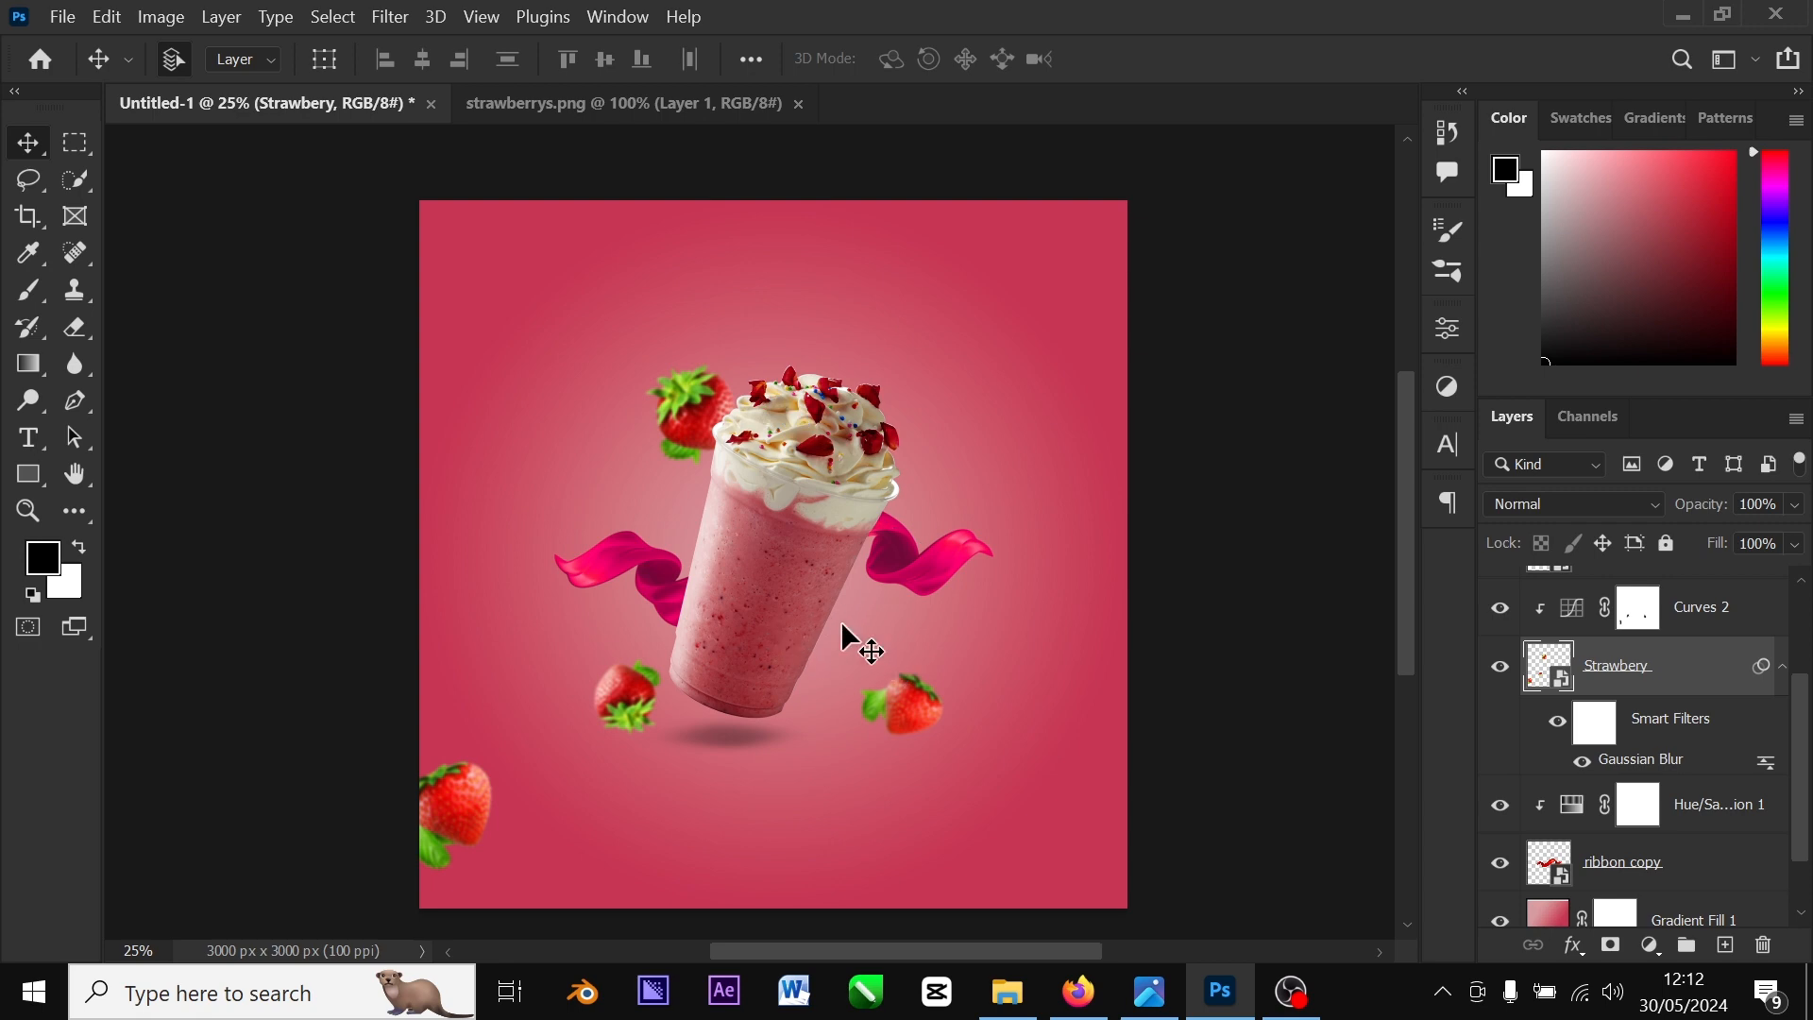
pyautogui.click(63, 17)
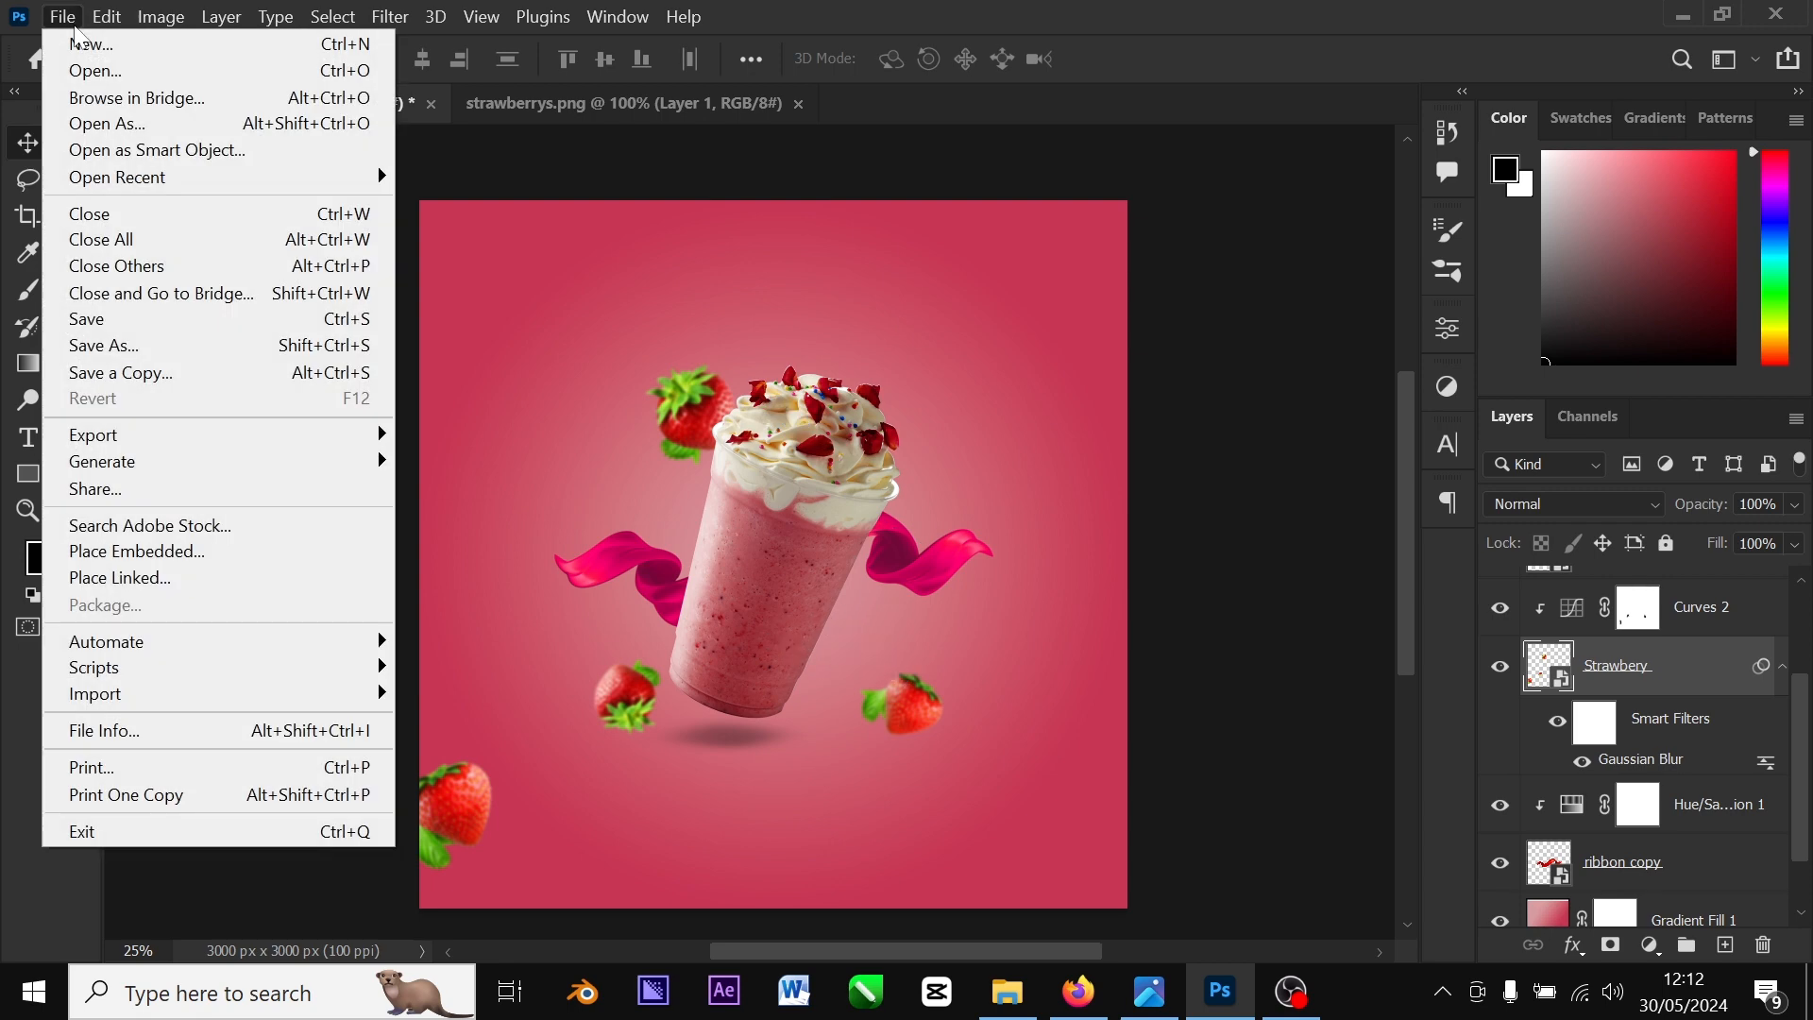
pyautogui.click(179, 553)
pyautogui.click(920, 508)
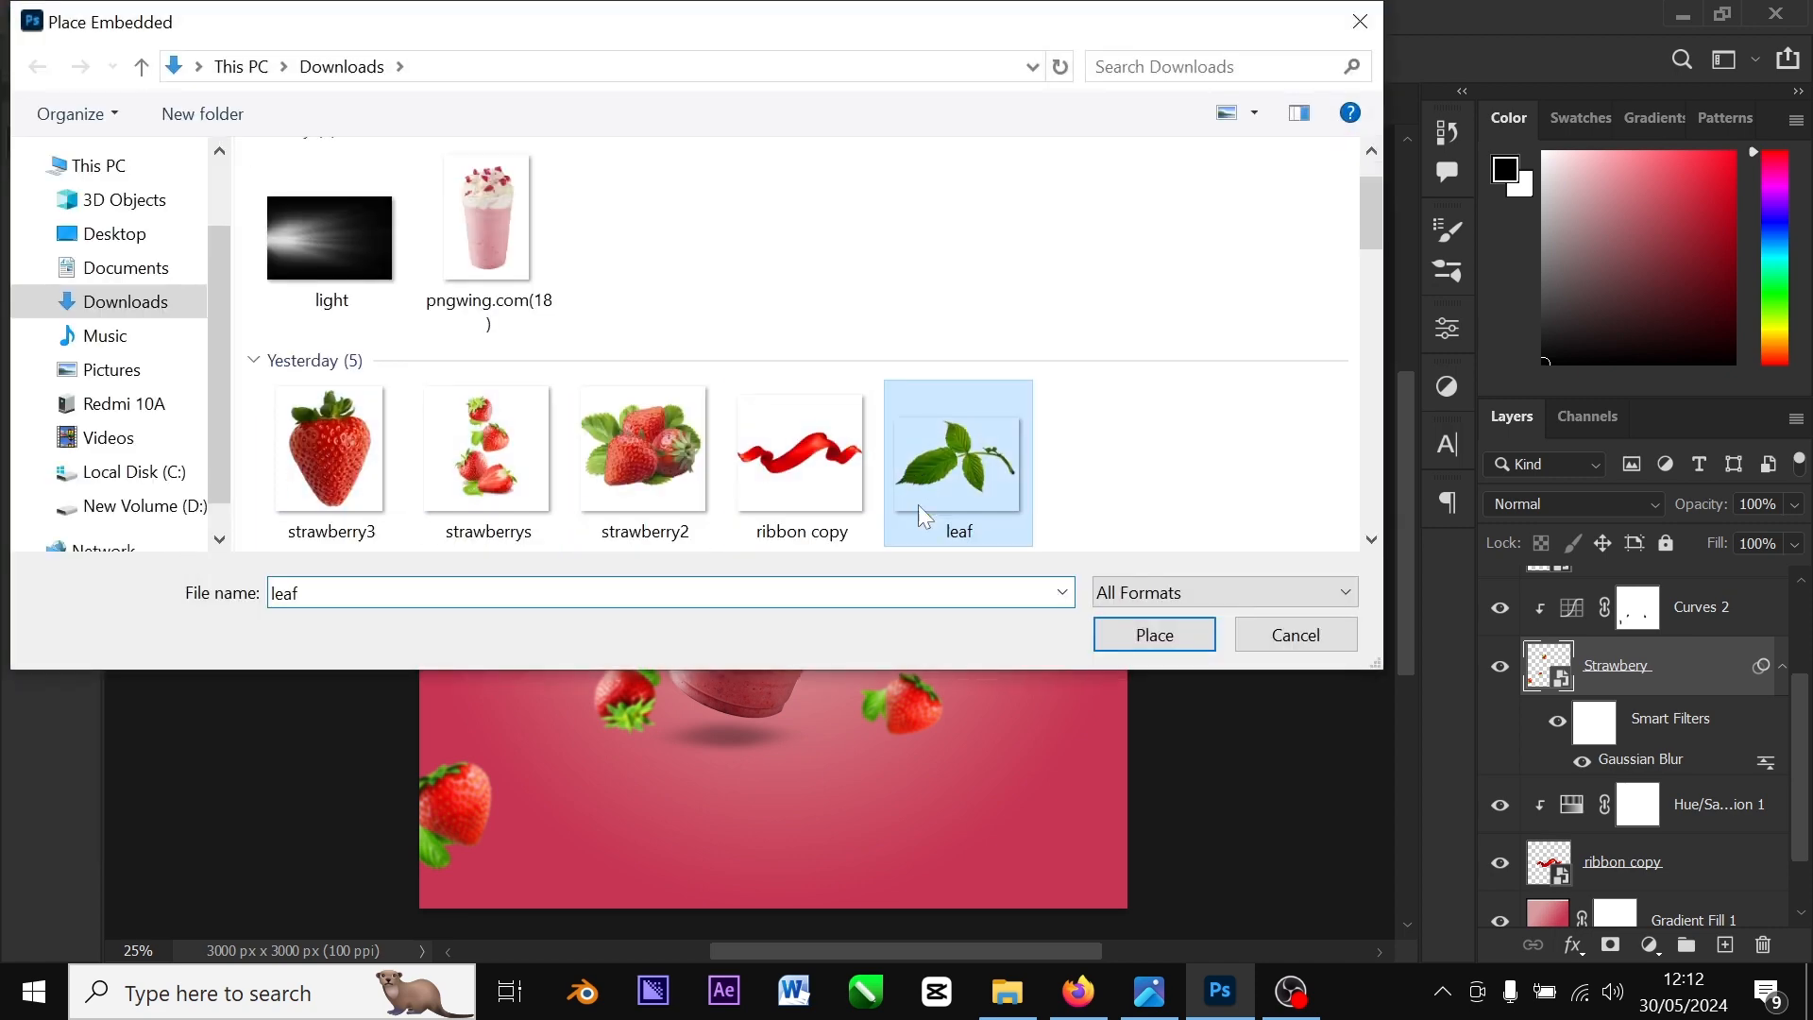
pyautogui.doubleClick(918, 504)
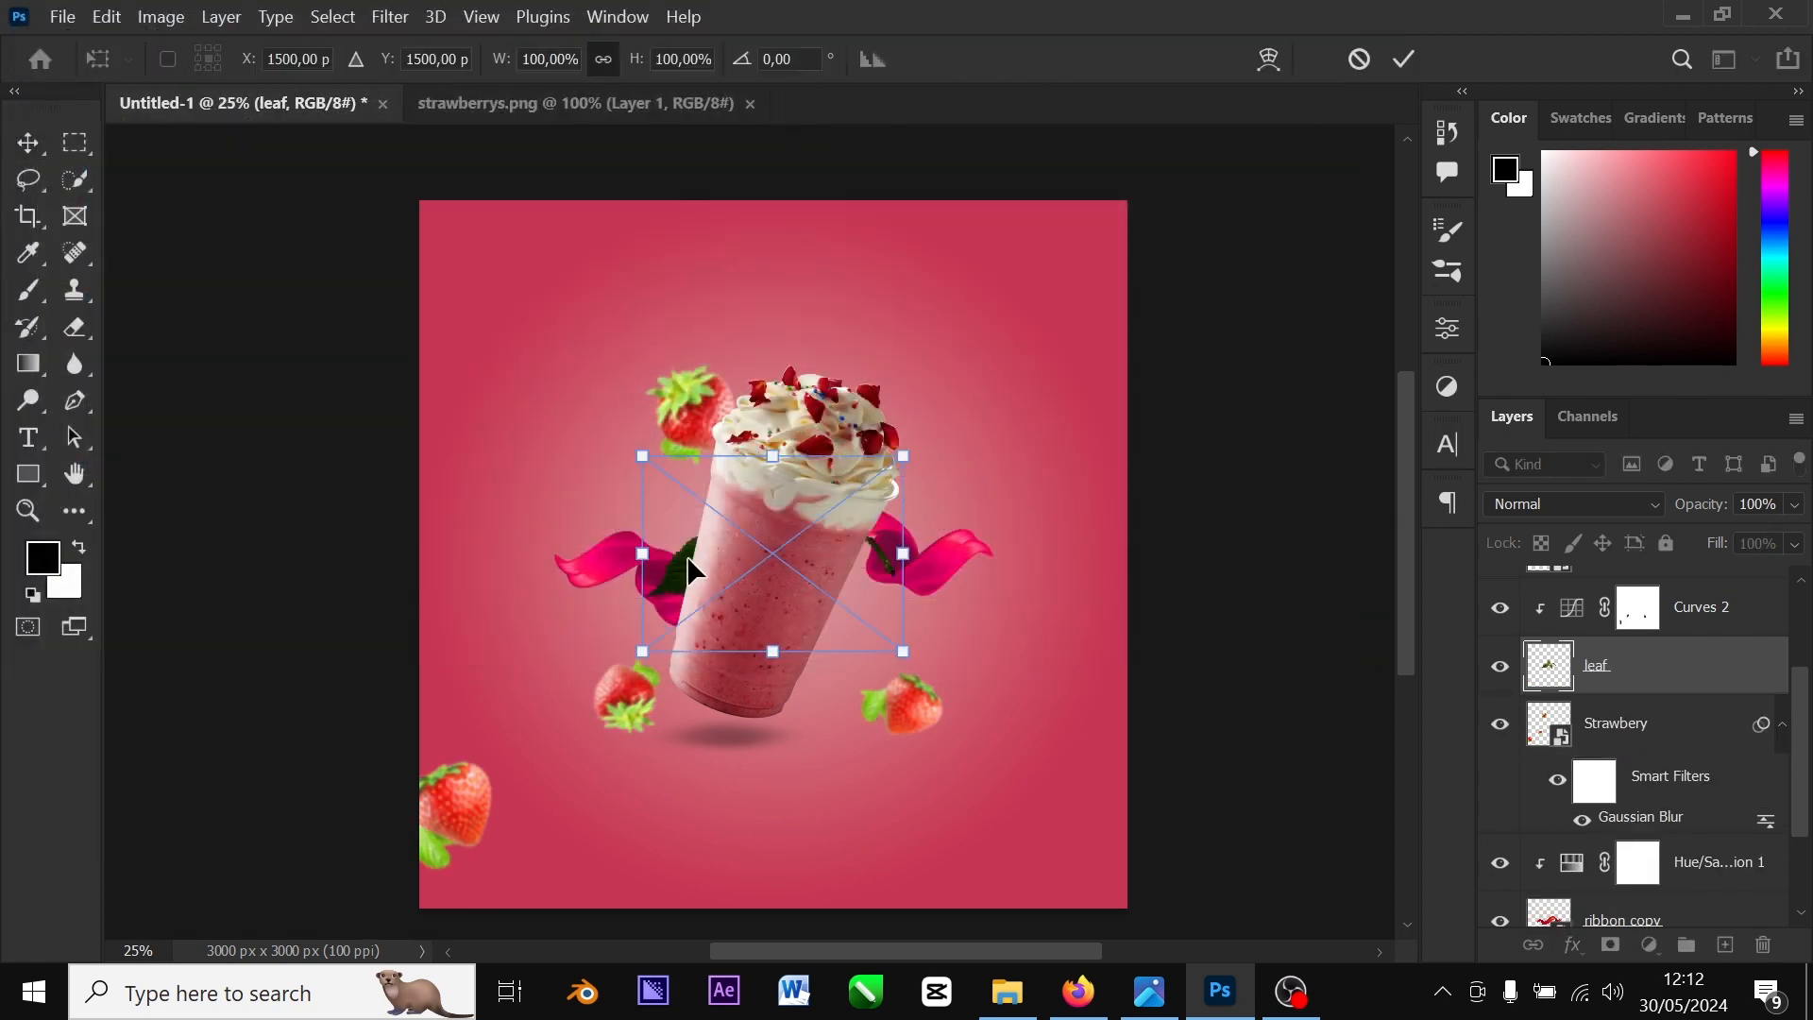
pyautogui.moveTo(690, 567); pyautogui.dragTo(746, 341)
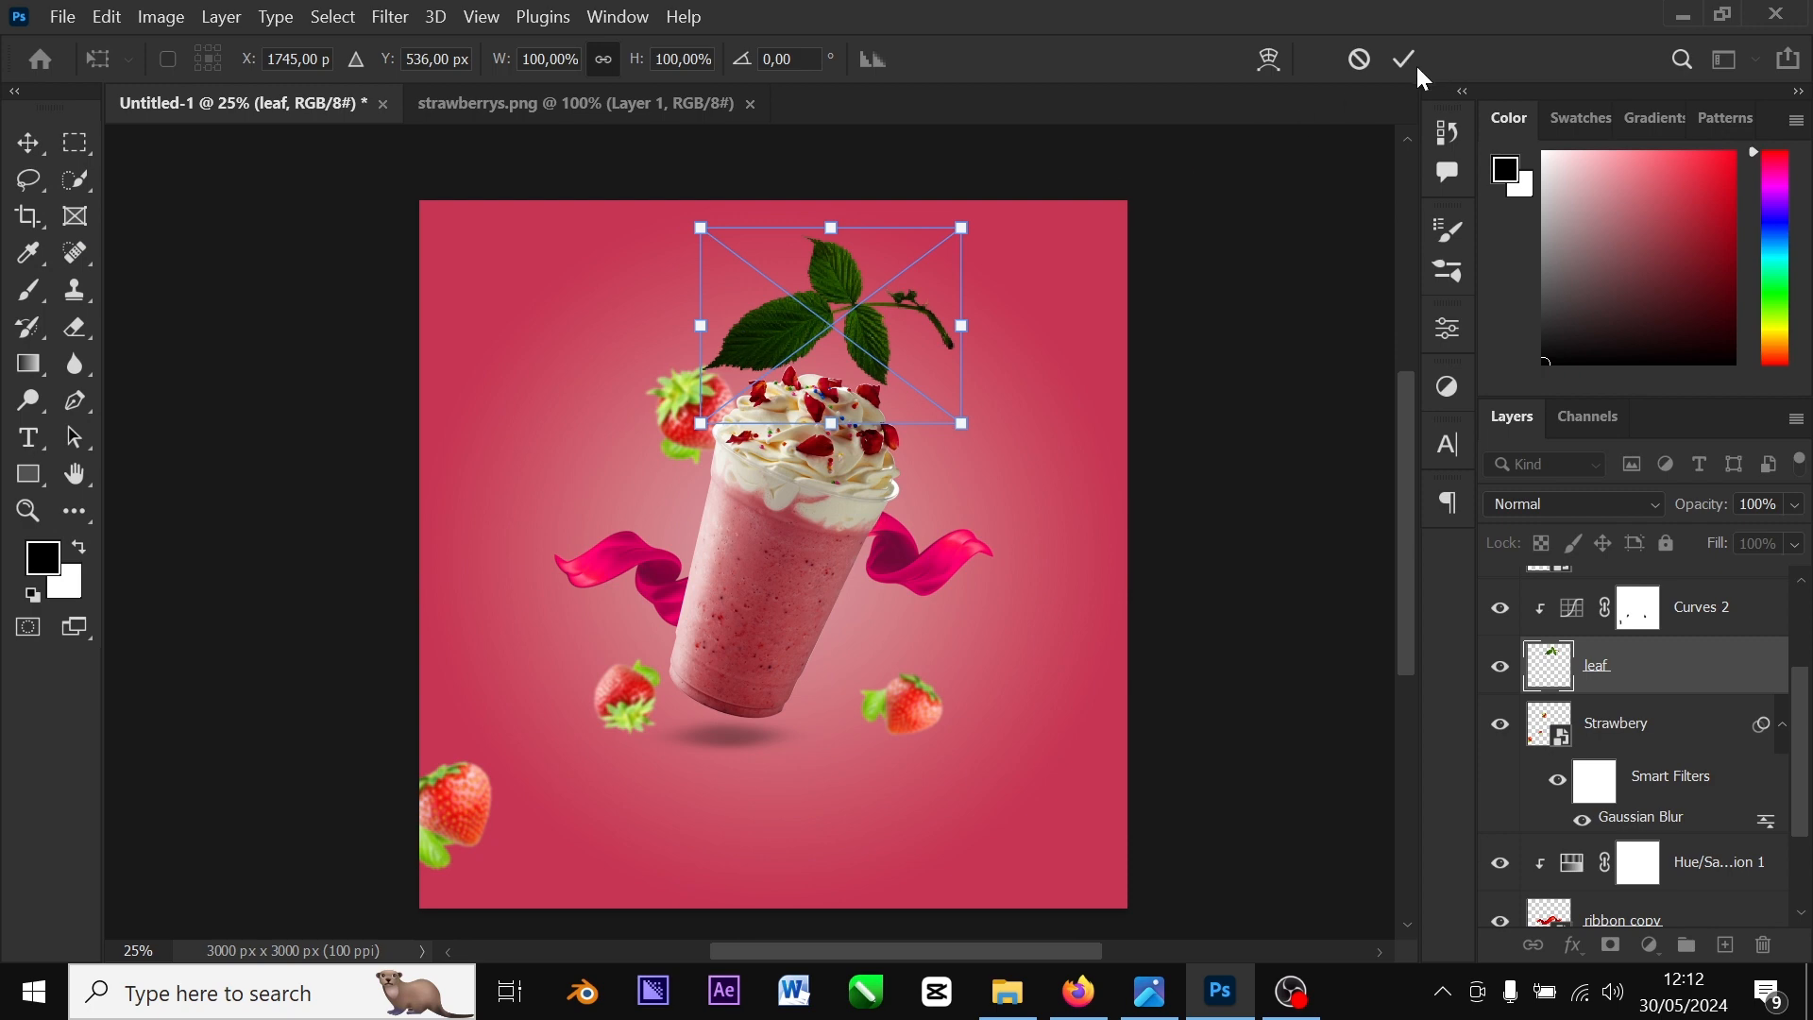
pyautogui.click(1359, 58)
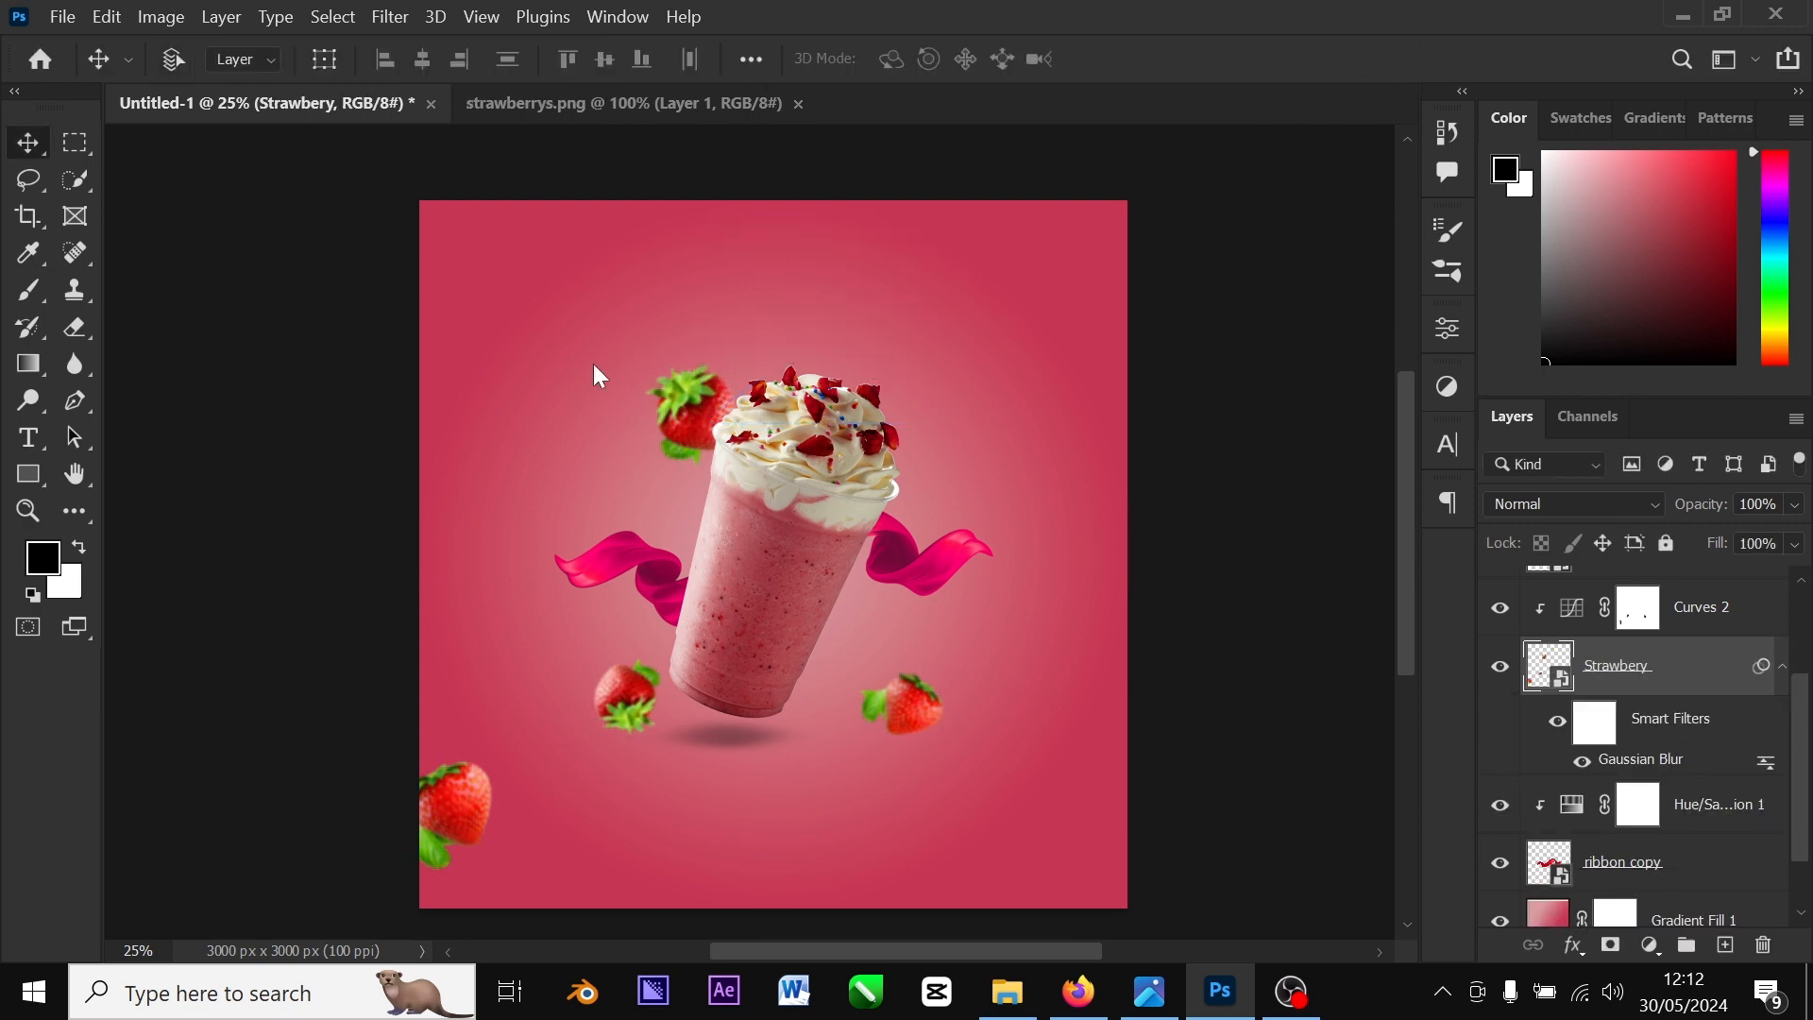
# Open the leaf image from Downloads as its own document and close strawberrys.png
pyautogui.hotkey('ctrl', 'o')
pyautogui.doubleClick(1001, 477)
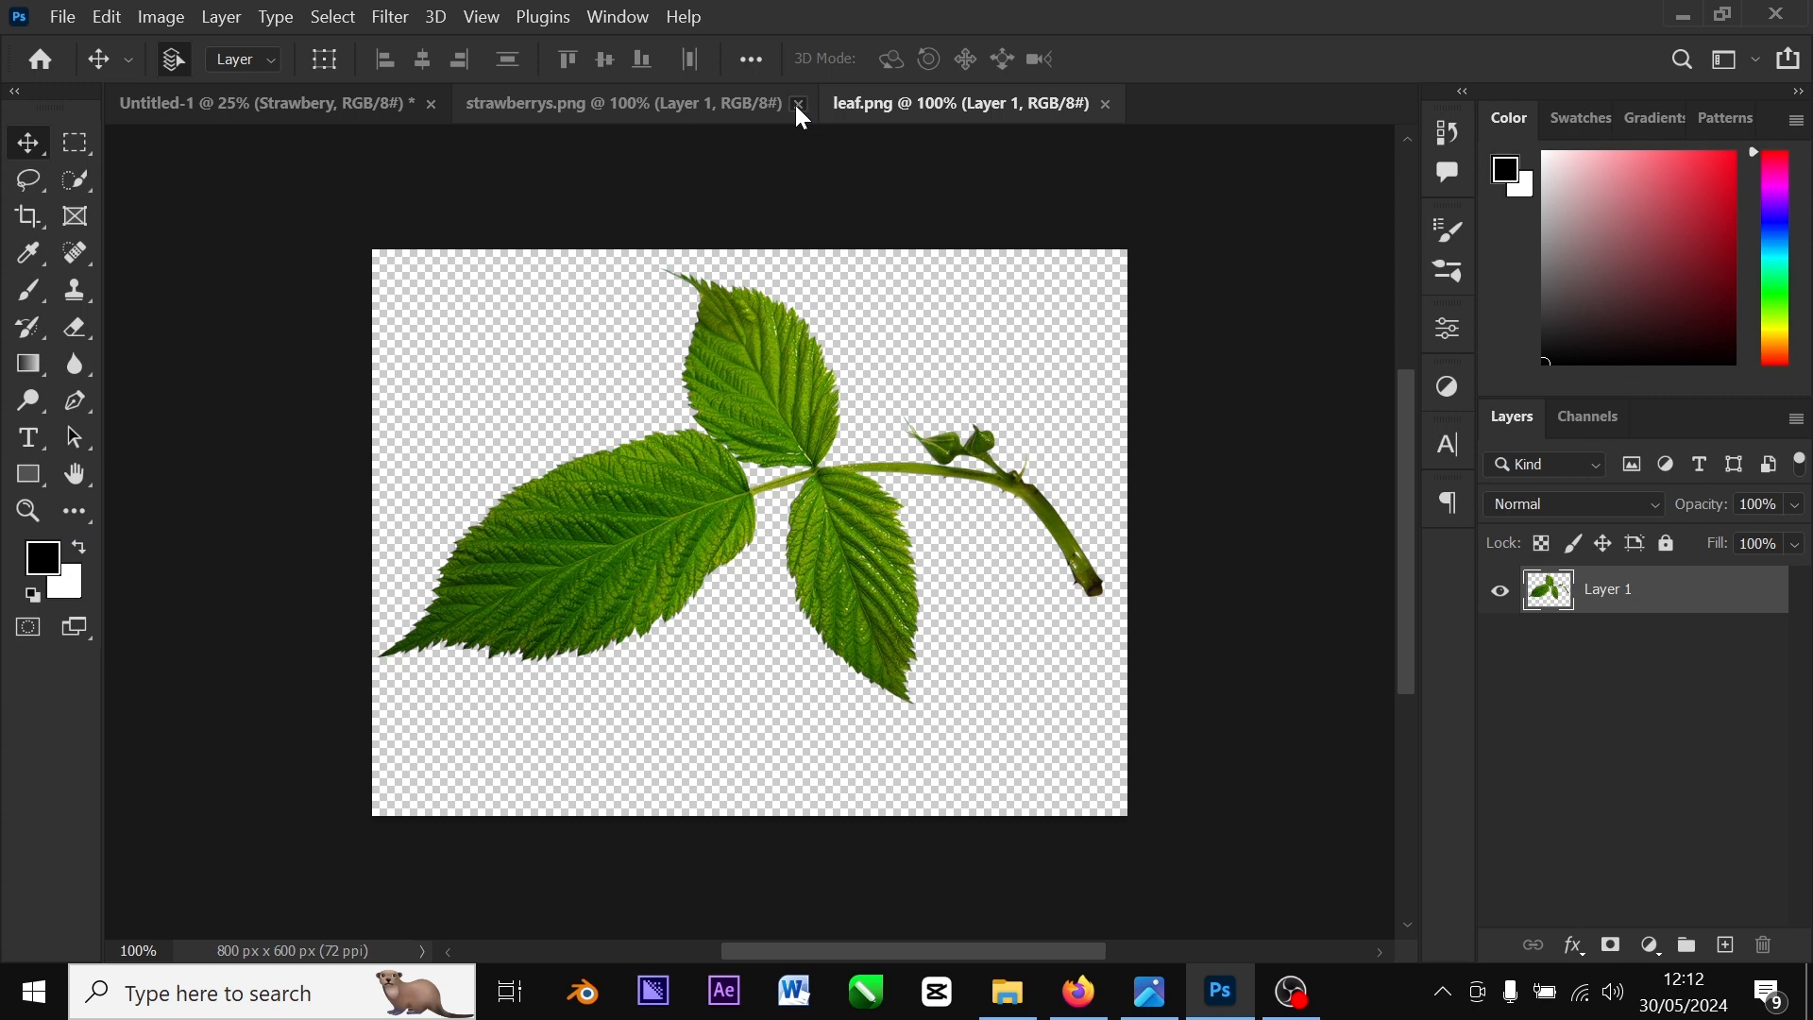
pyautogui.click(798, 104)
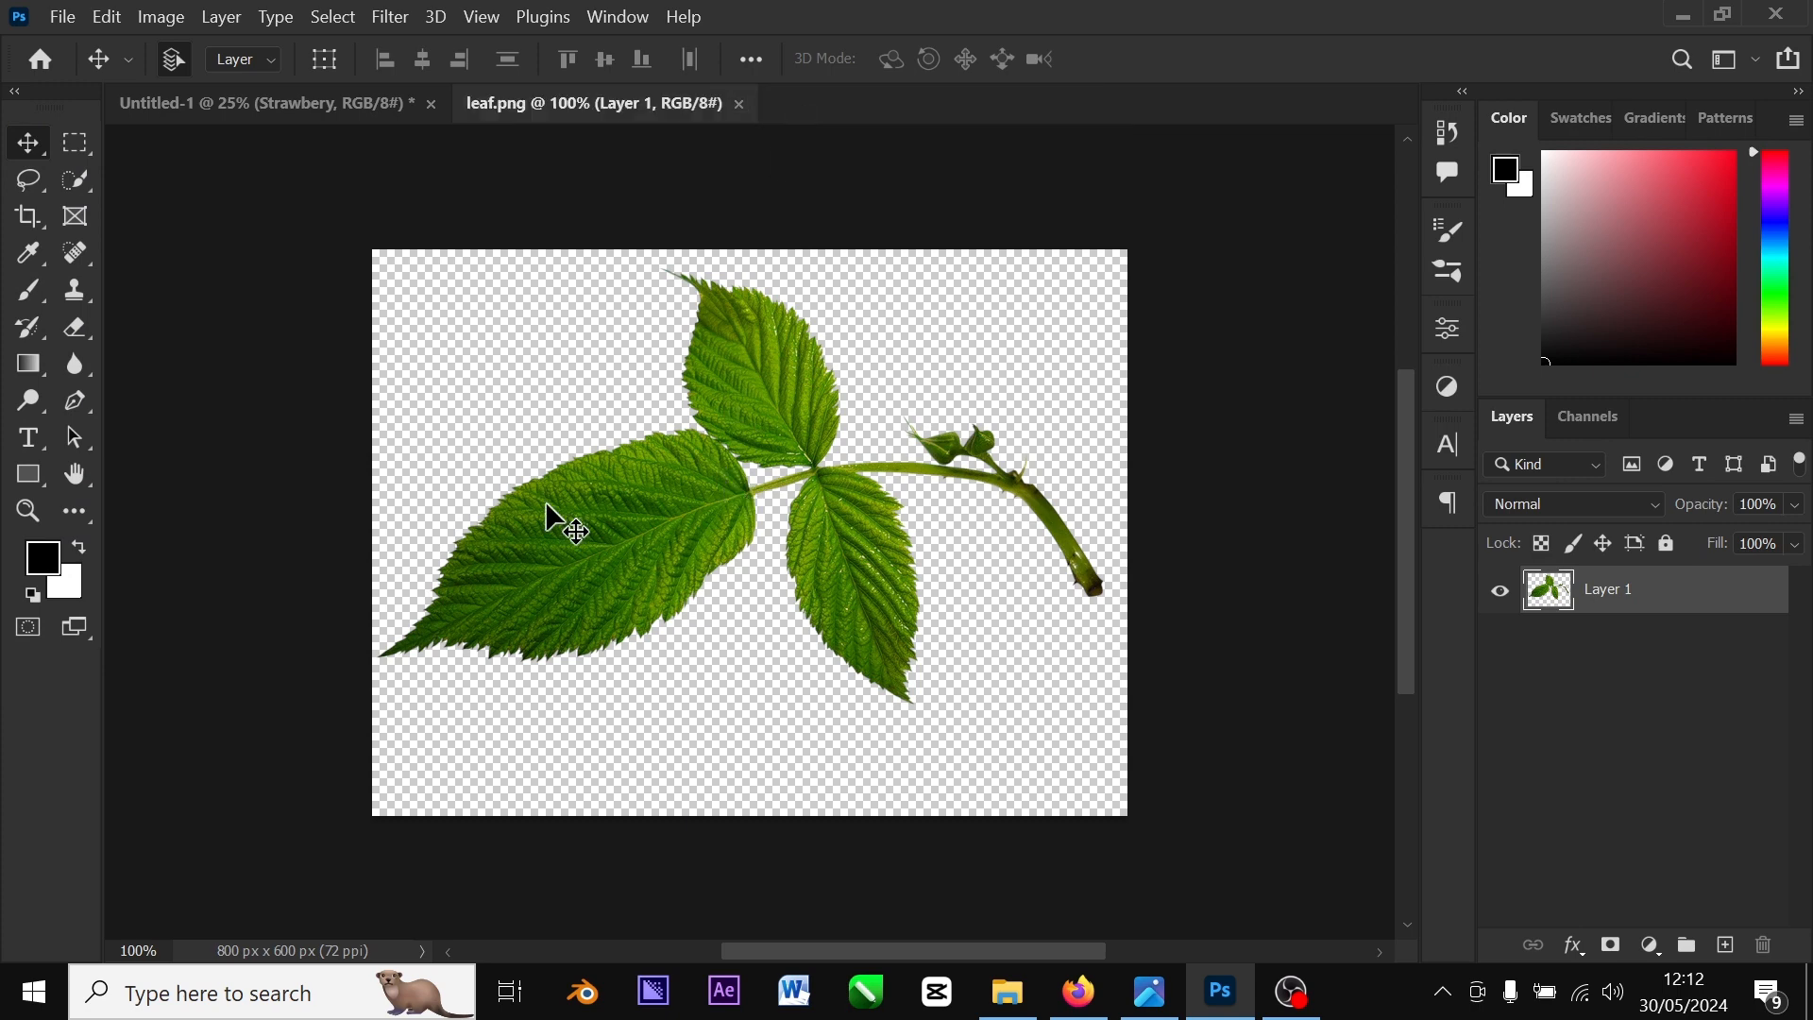
# Select the large single leaf in leaf.png with the Lasso tool and move it into the Untitled-1 poster document
pyautogui.click(32, 178)
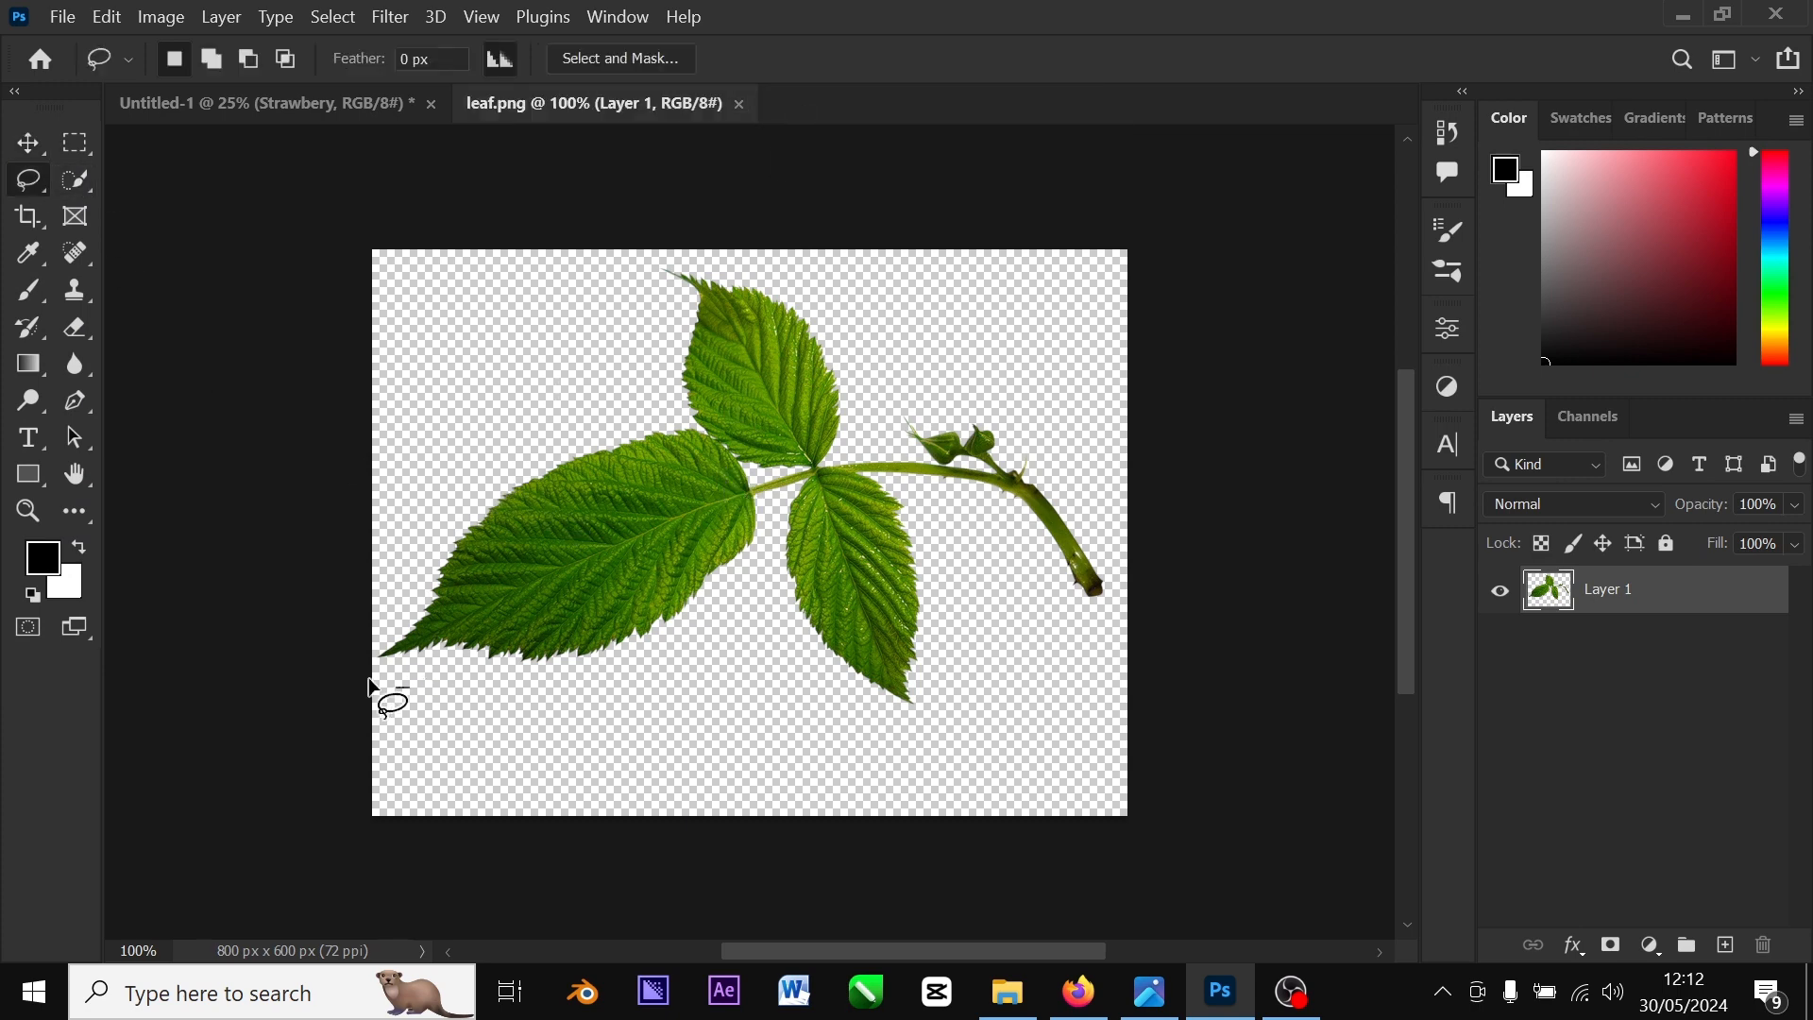
pyautogui.moveTo(369, 682)
pyautogui.mouseDown()
pyautogui.moveTo(458, 393)
pyautogui.moveTo(518, 397)
pyautogui.mouseUp()
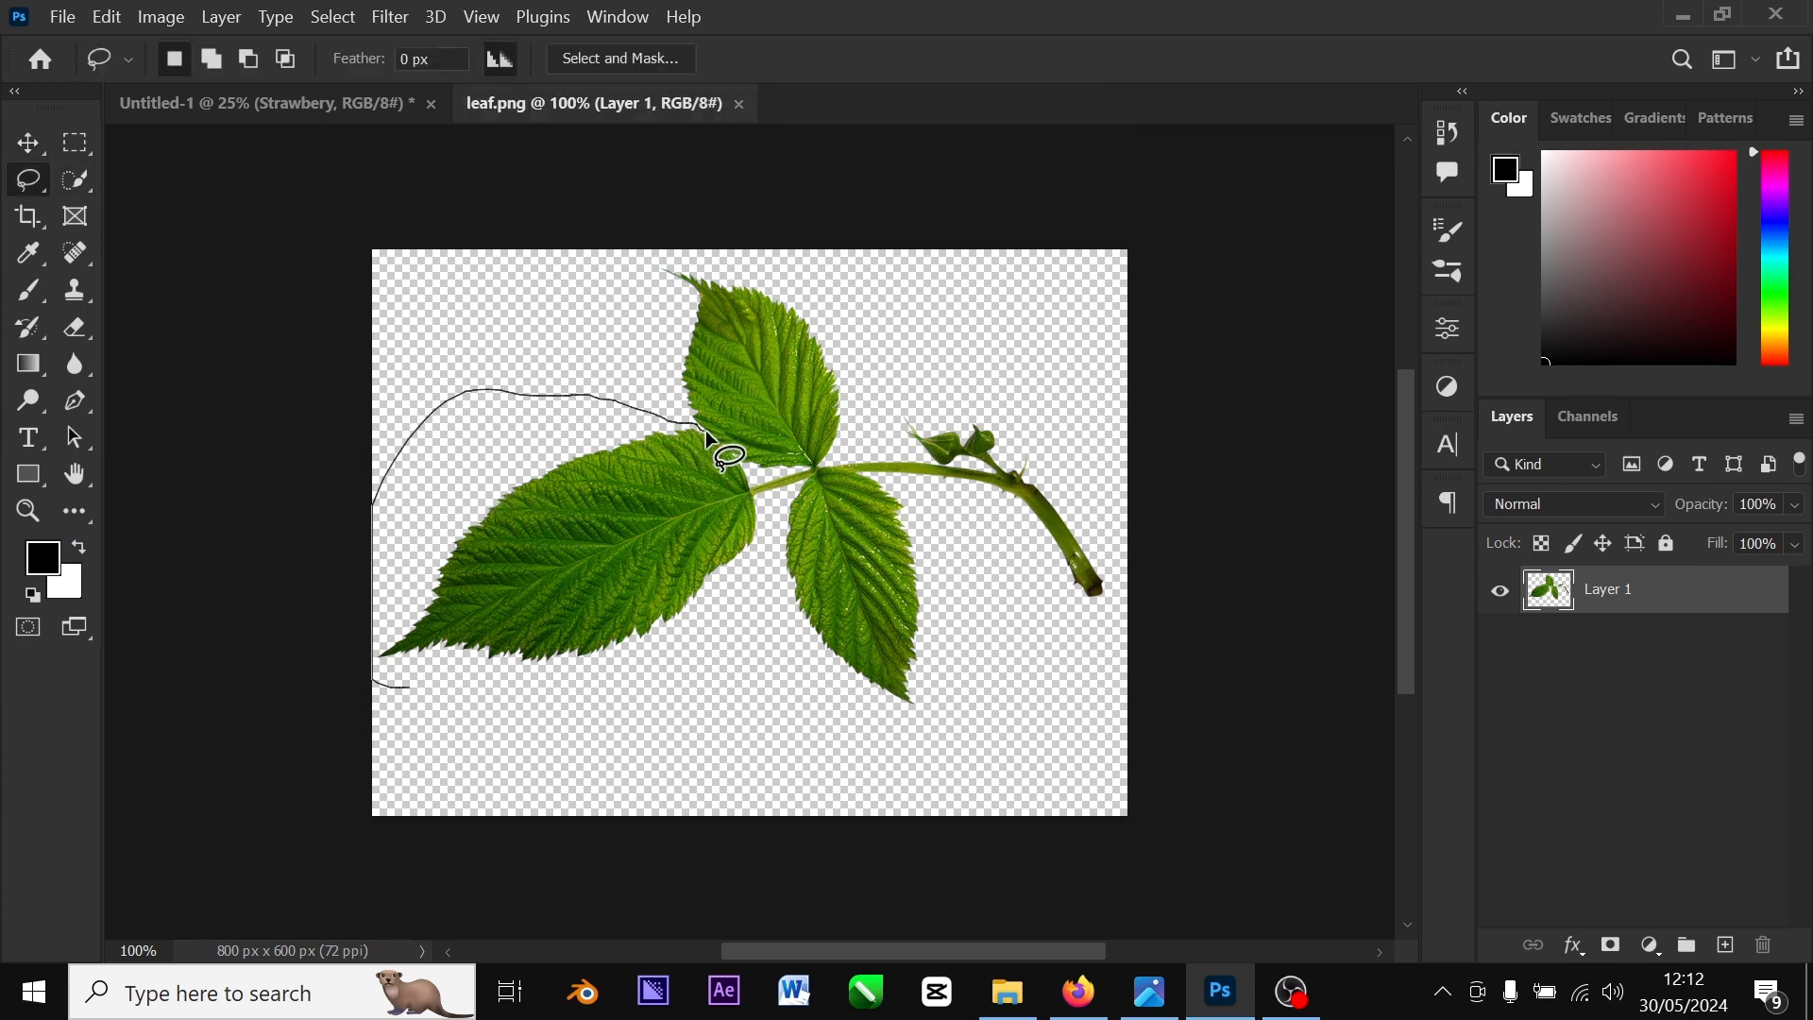
pyautogui.moveTo(706, 432); pyautogui.dragTo(753, 471)
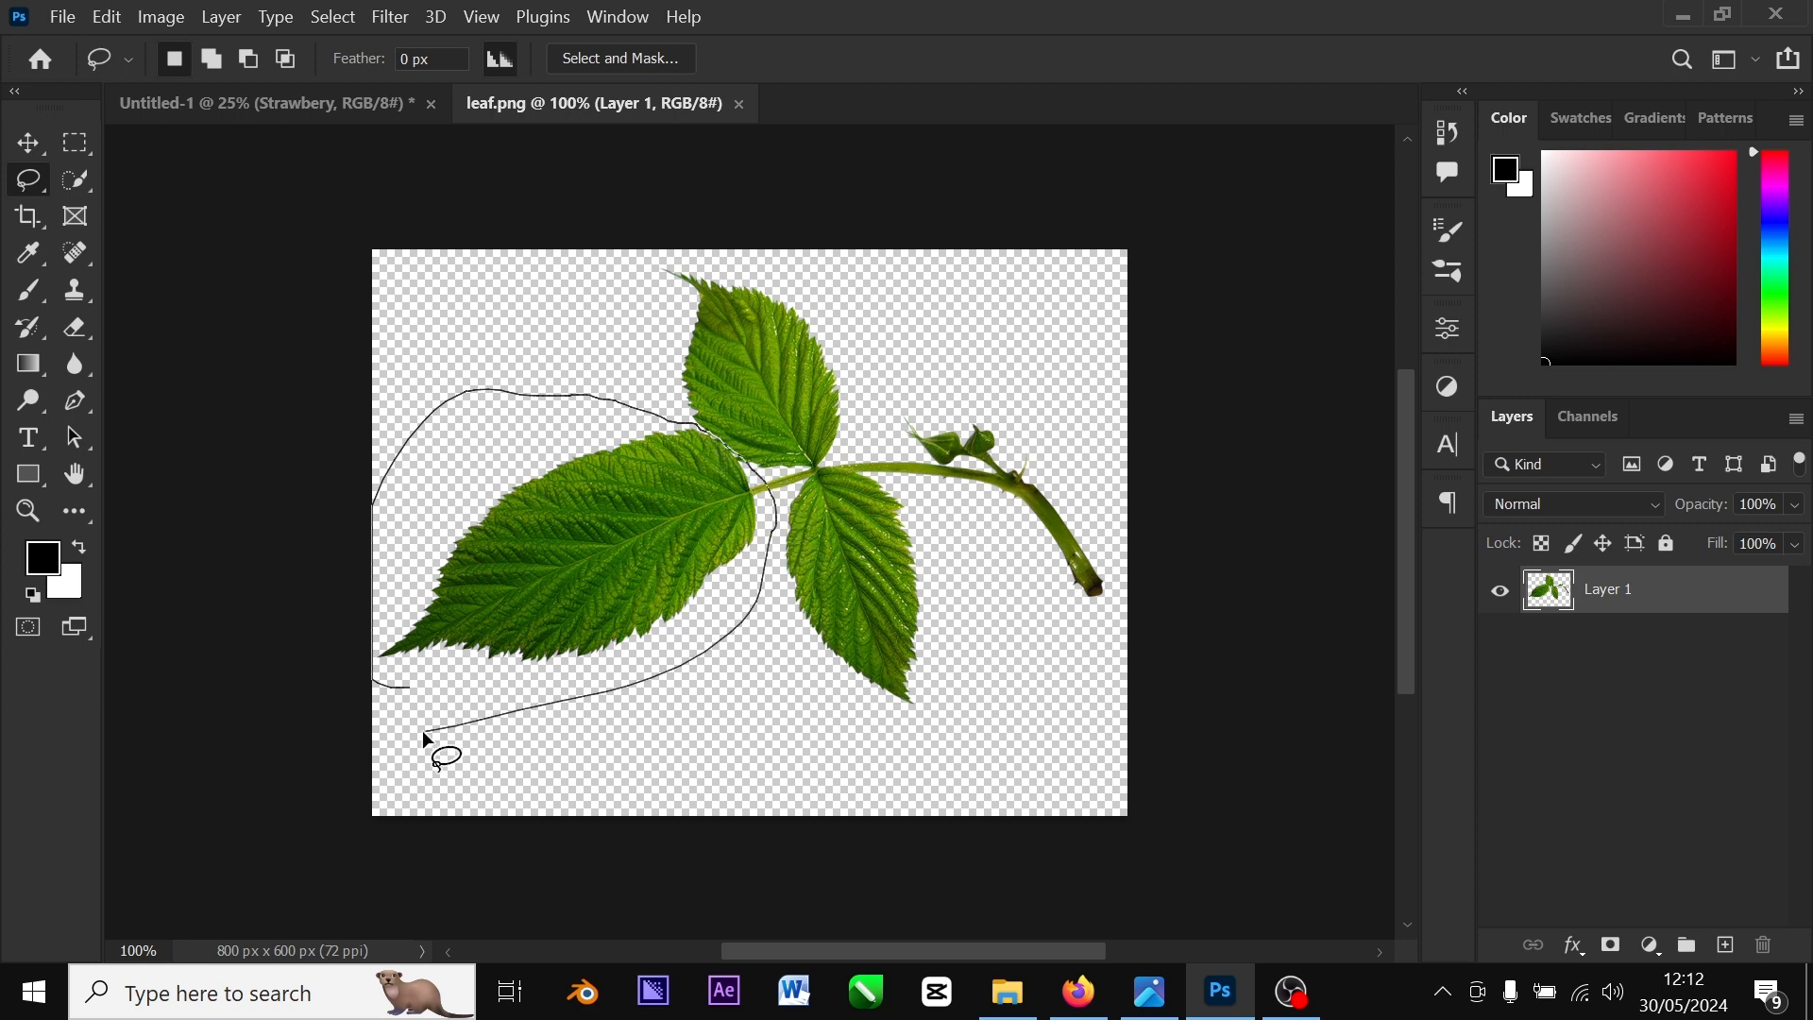
pyautogui.moveTo(410, 683); pyautogui.dragTo(395, 706)
pyautogui.press('v')
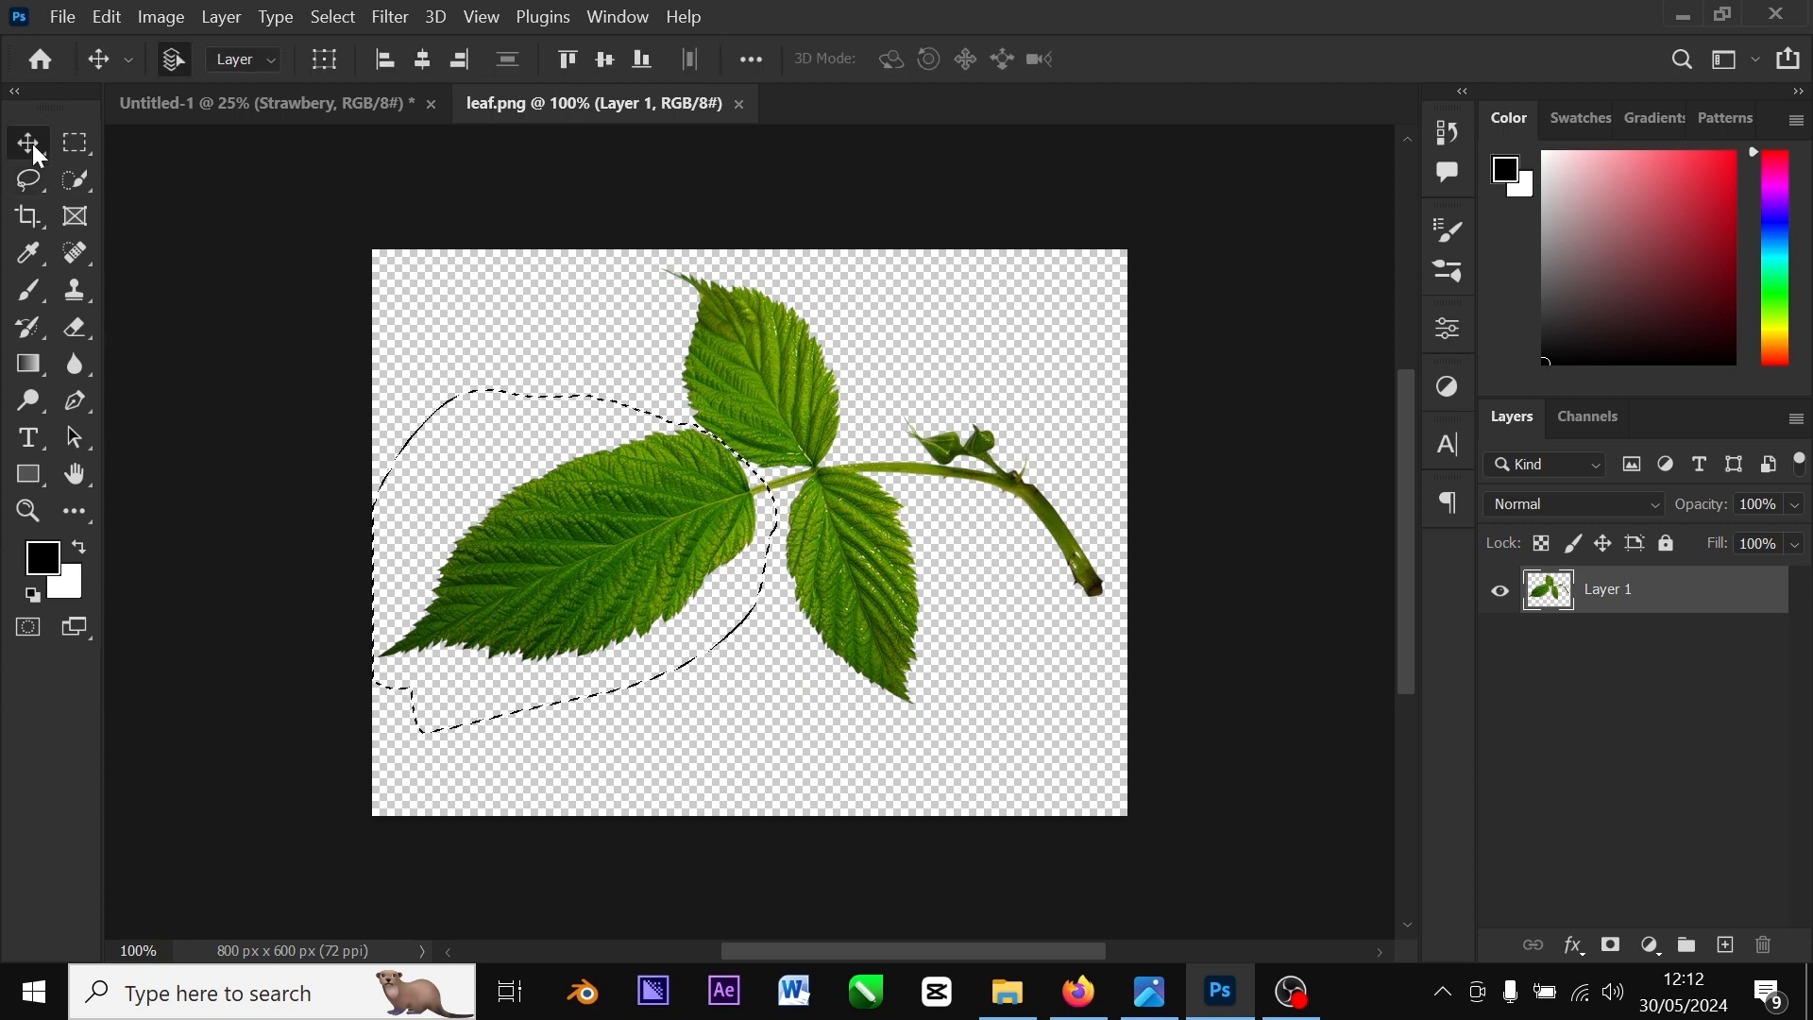
pyautogui.moveTo(567, 414)
pyautogui.mouseDown()
pyautogui.moveTo(467, 377)
pyautogui.moveTo(421, 319)
pyautogui.moveTo(361, 109)
pyautogui.moveTo(532, 252)
pyautogui.mouseUp()
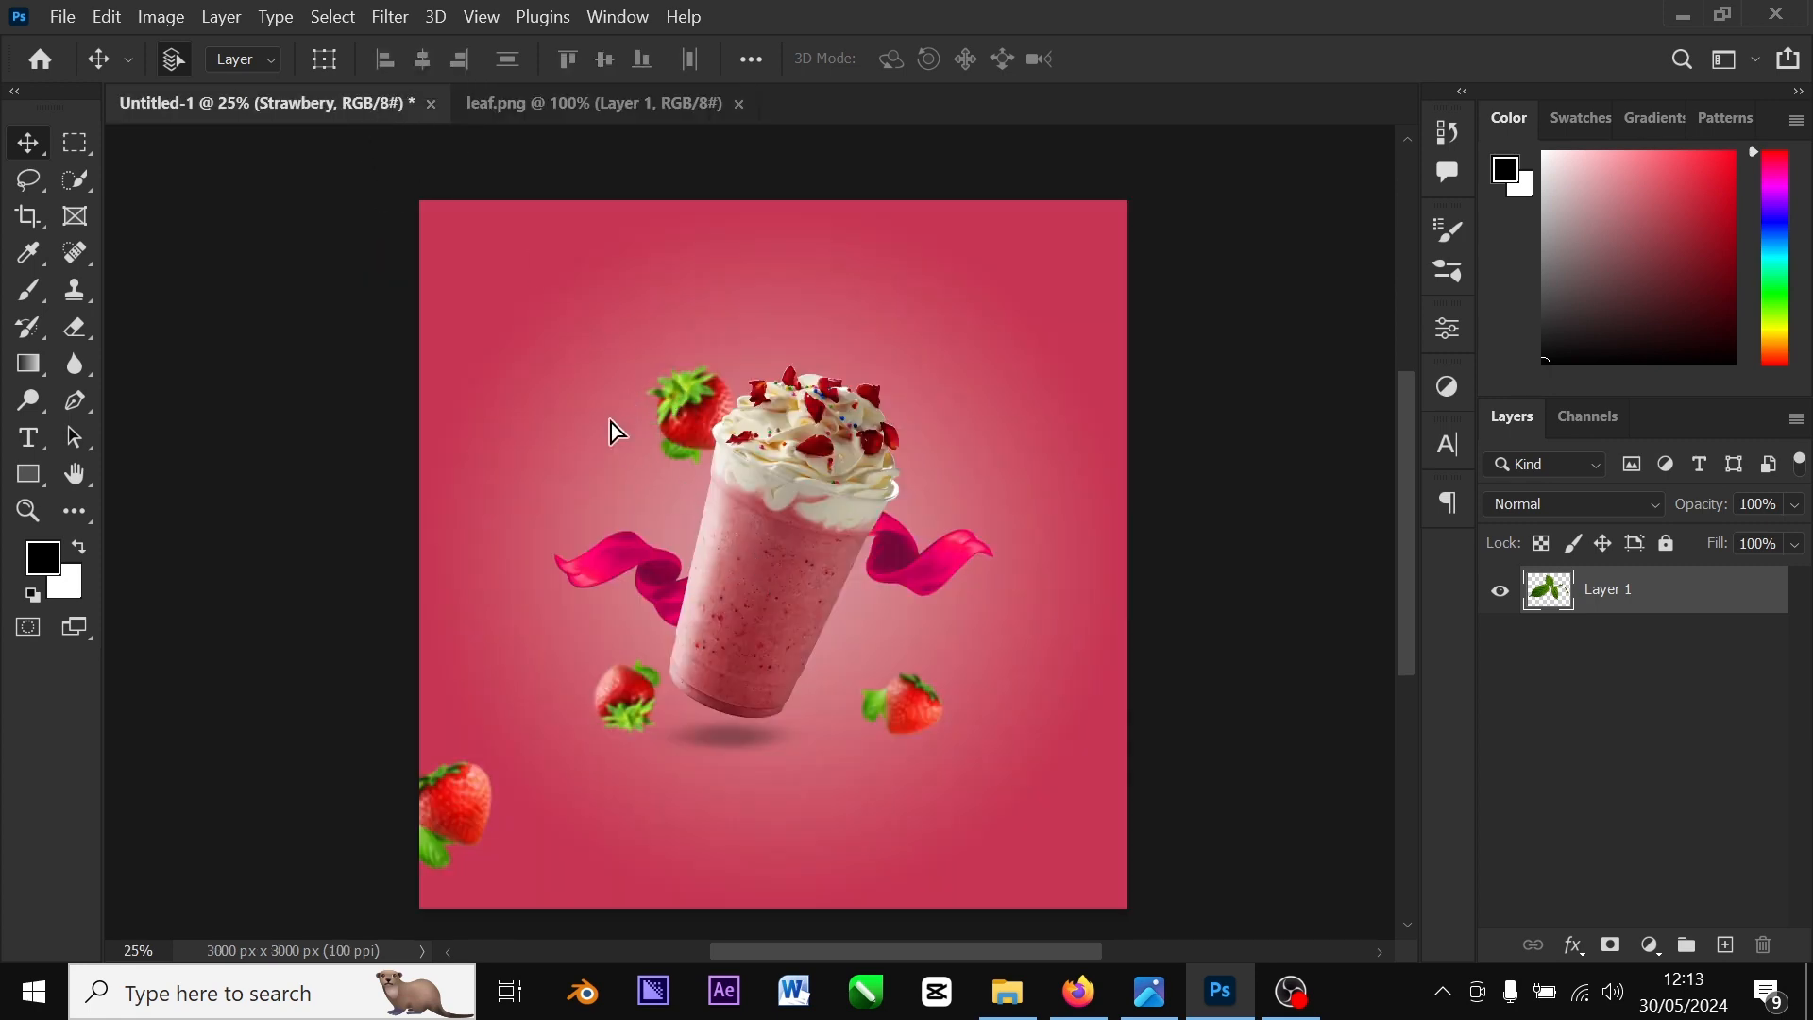
# Rename the new leaf layer as Daun and move it above the shedow glas layer at the top of the stack
pyautogui.doubleClick(1624, 827)
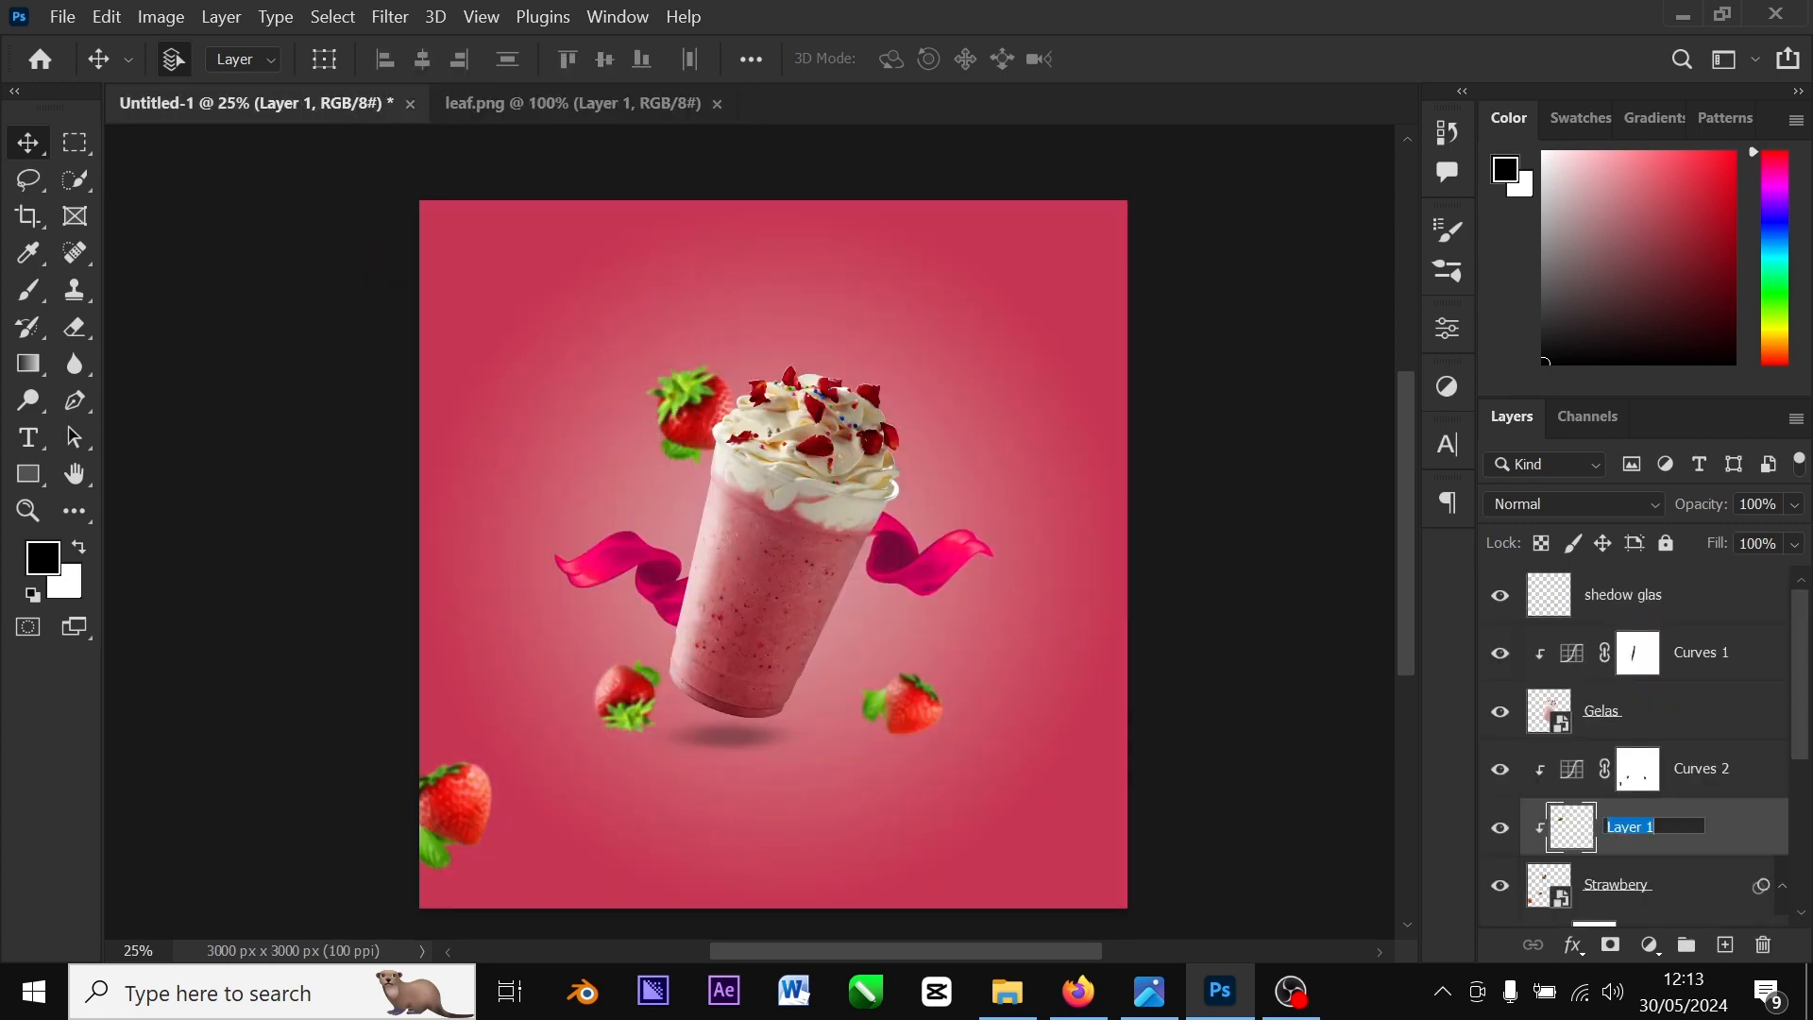
pyautogui.write('Daun')
pyautogui.press('Return')
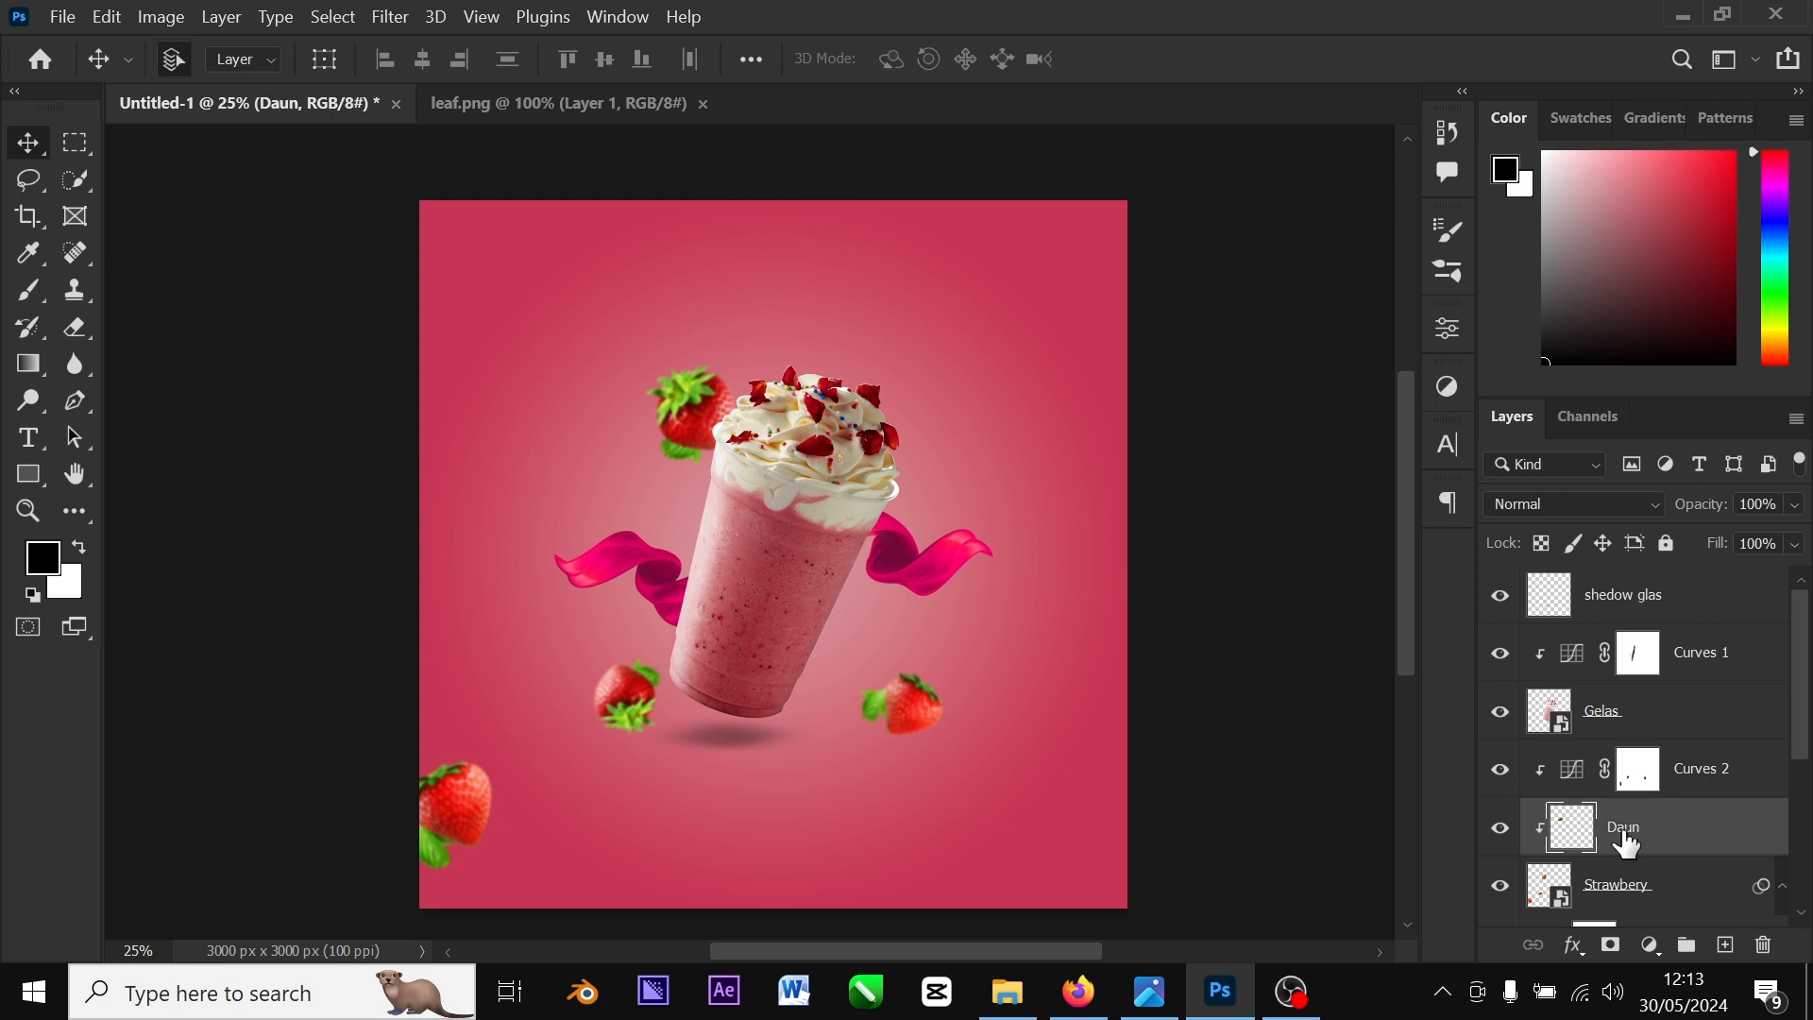
pyautogui.moveTo(1648, 824); pyautogui.dragTo(1629, 590)
# Position the leaf over the cup's left edge, then place a smaller, rotated copy below the right strawberry
pyautogui.moveTo(584, 437); pyautogui.dragTo(937, 816)
pyautogui.hotkey('ctrl', 't')
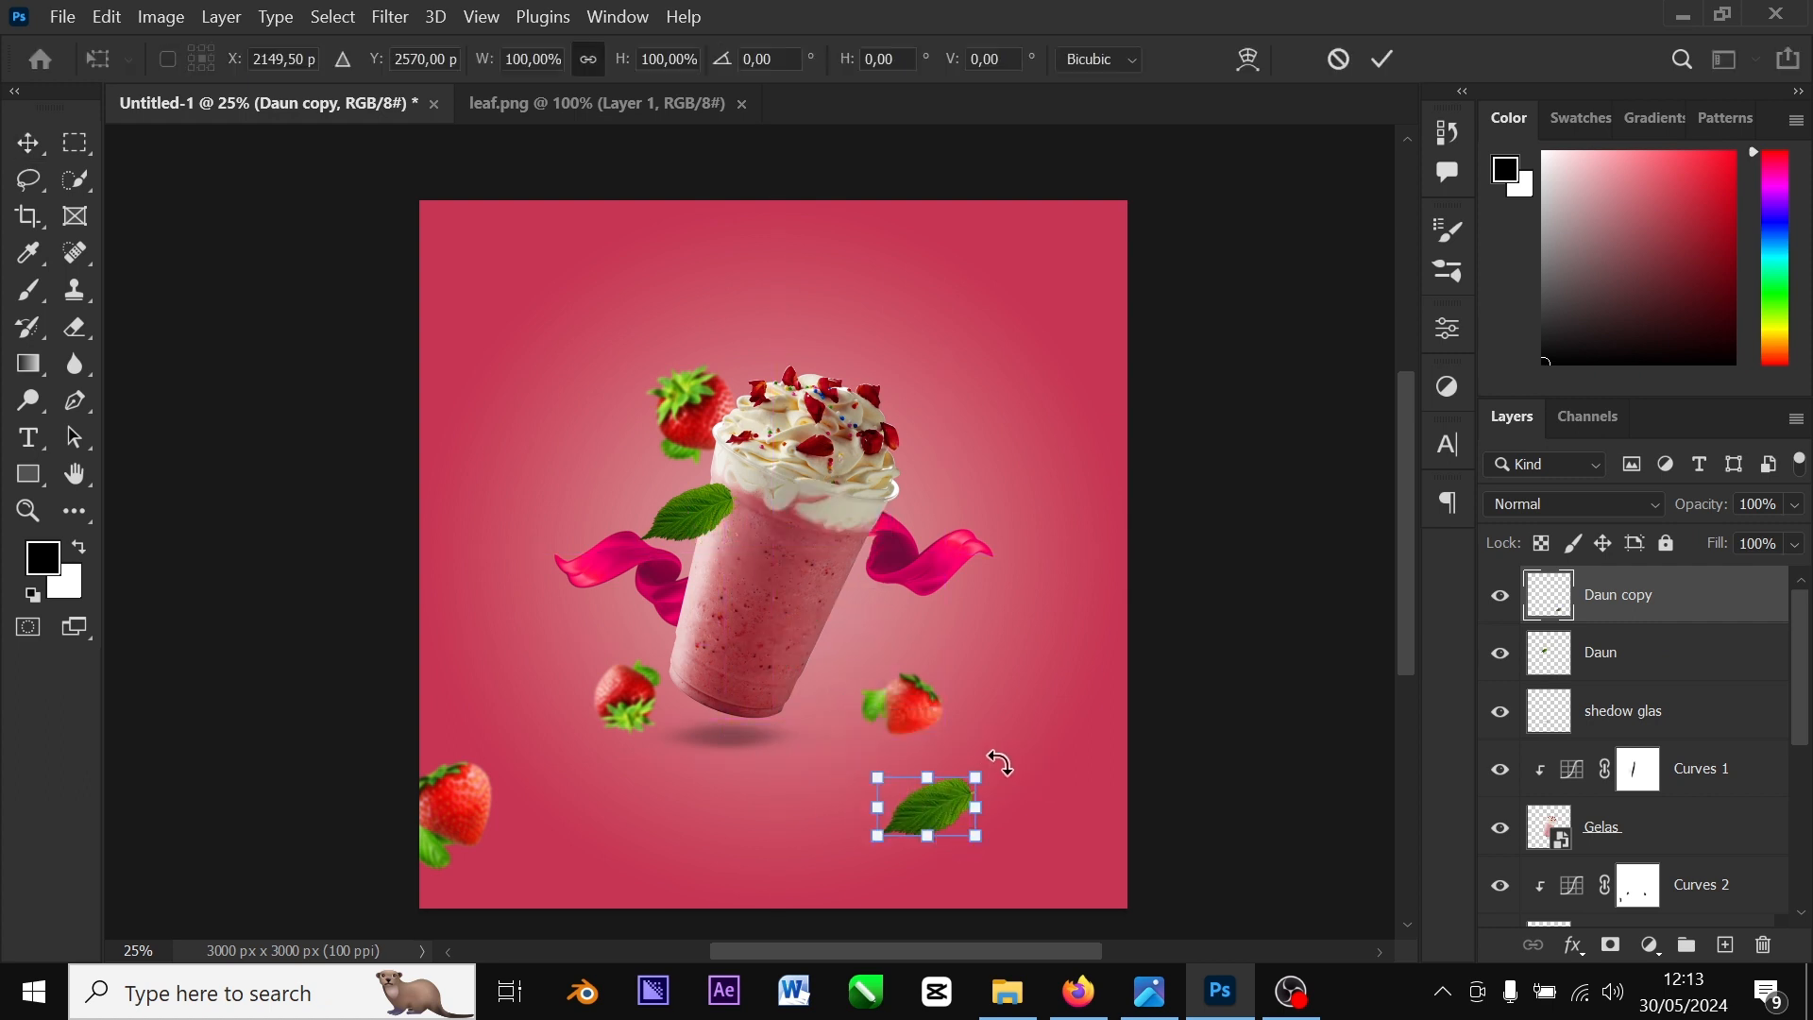
pyautogui.moveTo(994, 760); pyautogui.dragTo(672, 867)
pyautogui.press('Return')
# Shrink and rotate another leaf copy near the poster's bottom edge, beside the lower-left strawberry
pyautogui.hotkey('ctrl', 't')
pyautogui.moveTo(609, 810); pyautogui.dragTo(605, 833)
pyautogui.press('Return')
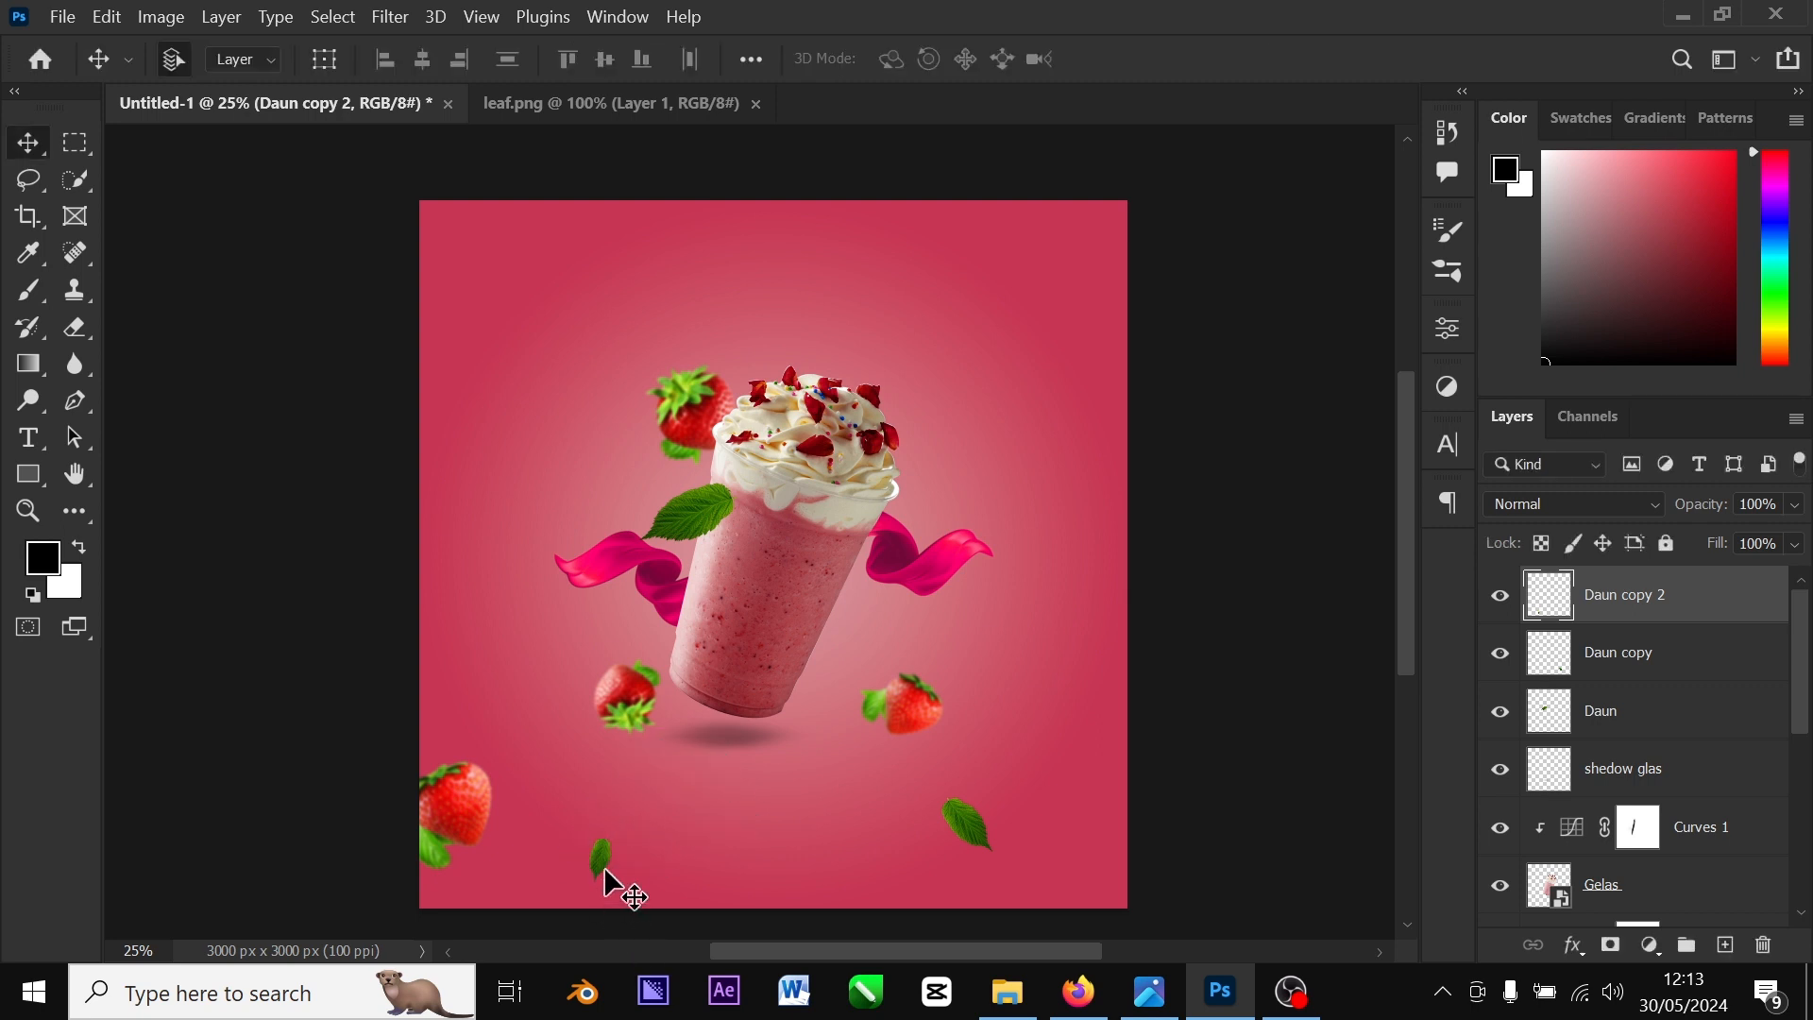
# Duplicate the small leaf to the right of the whipped cream, rotate it, and place another copy left of the upper strawberry
pyautogui.moveTo(604, 867); pyautogui.dragTo(1023, 406)
pyautogui.hotkey('ctrl', 't')
pyautogui.press('Return')
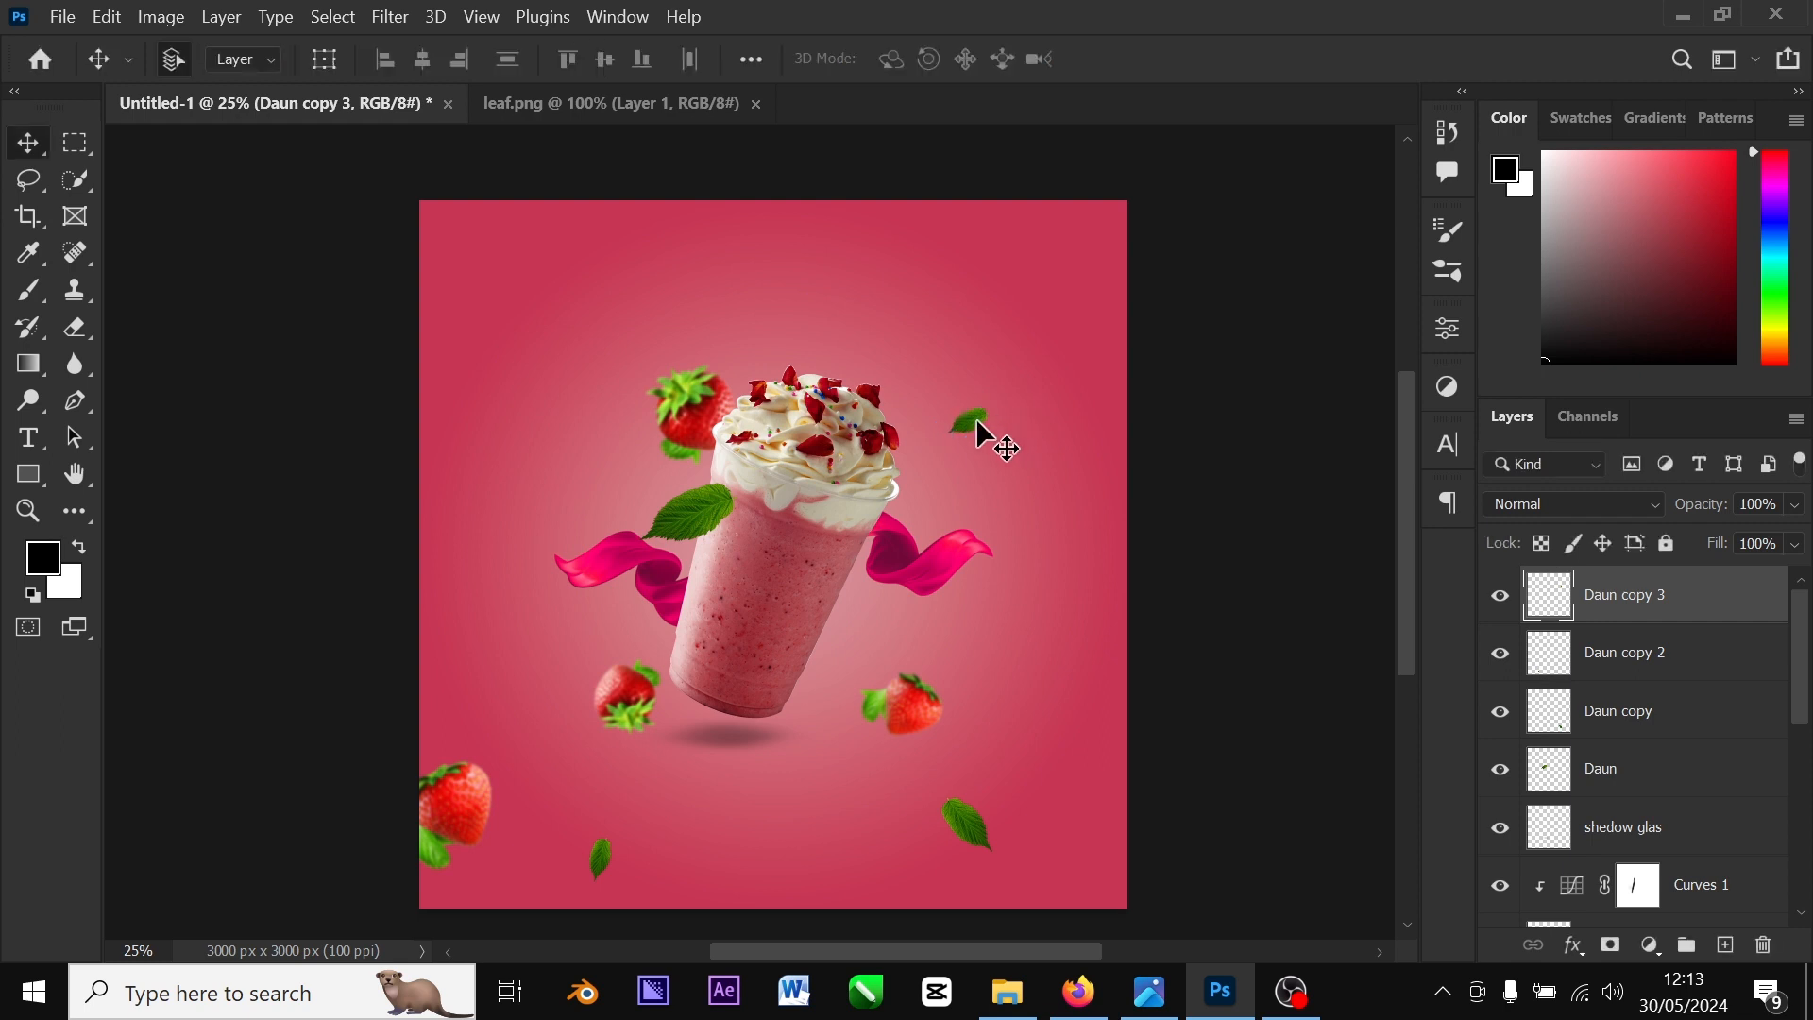
pyautogui.moveTo(980, 424); pyautogui.dragTo(525, 429)
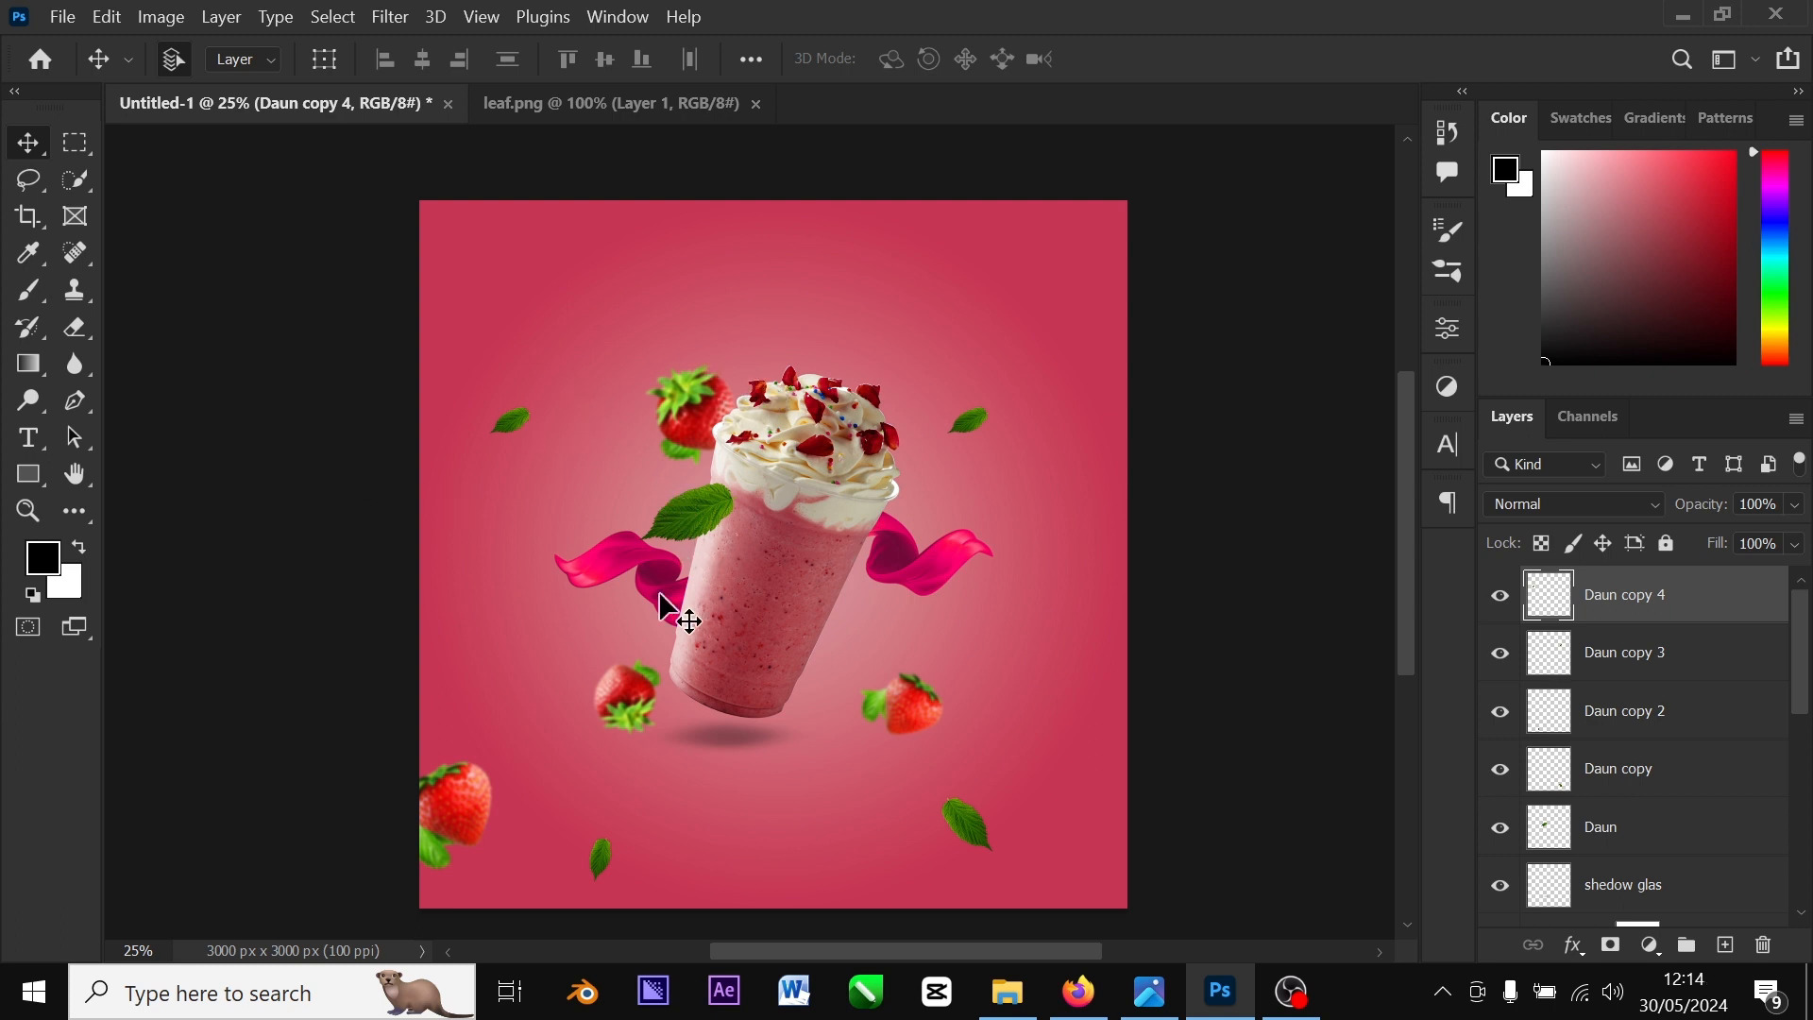
# Combine the Daun layer and its four copies into one smart object, then shift all the leaves slightly up and right
pyautogui.click(694, 521)
pyautogui.keyDown('shift'); pyautogui.click(508, 422); pyautogui.keyUp('shift')
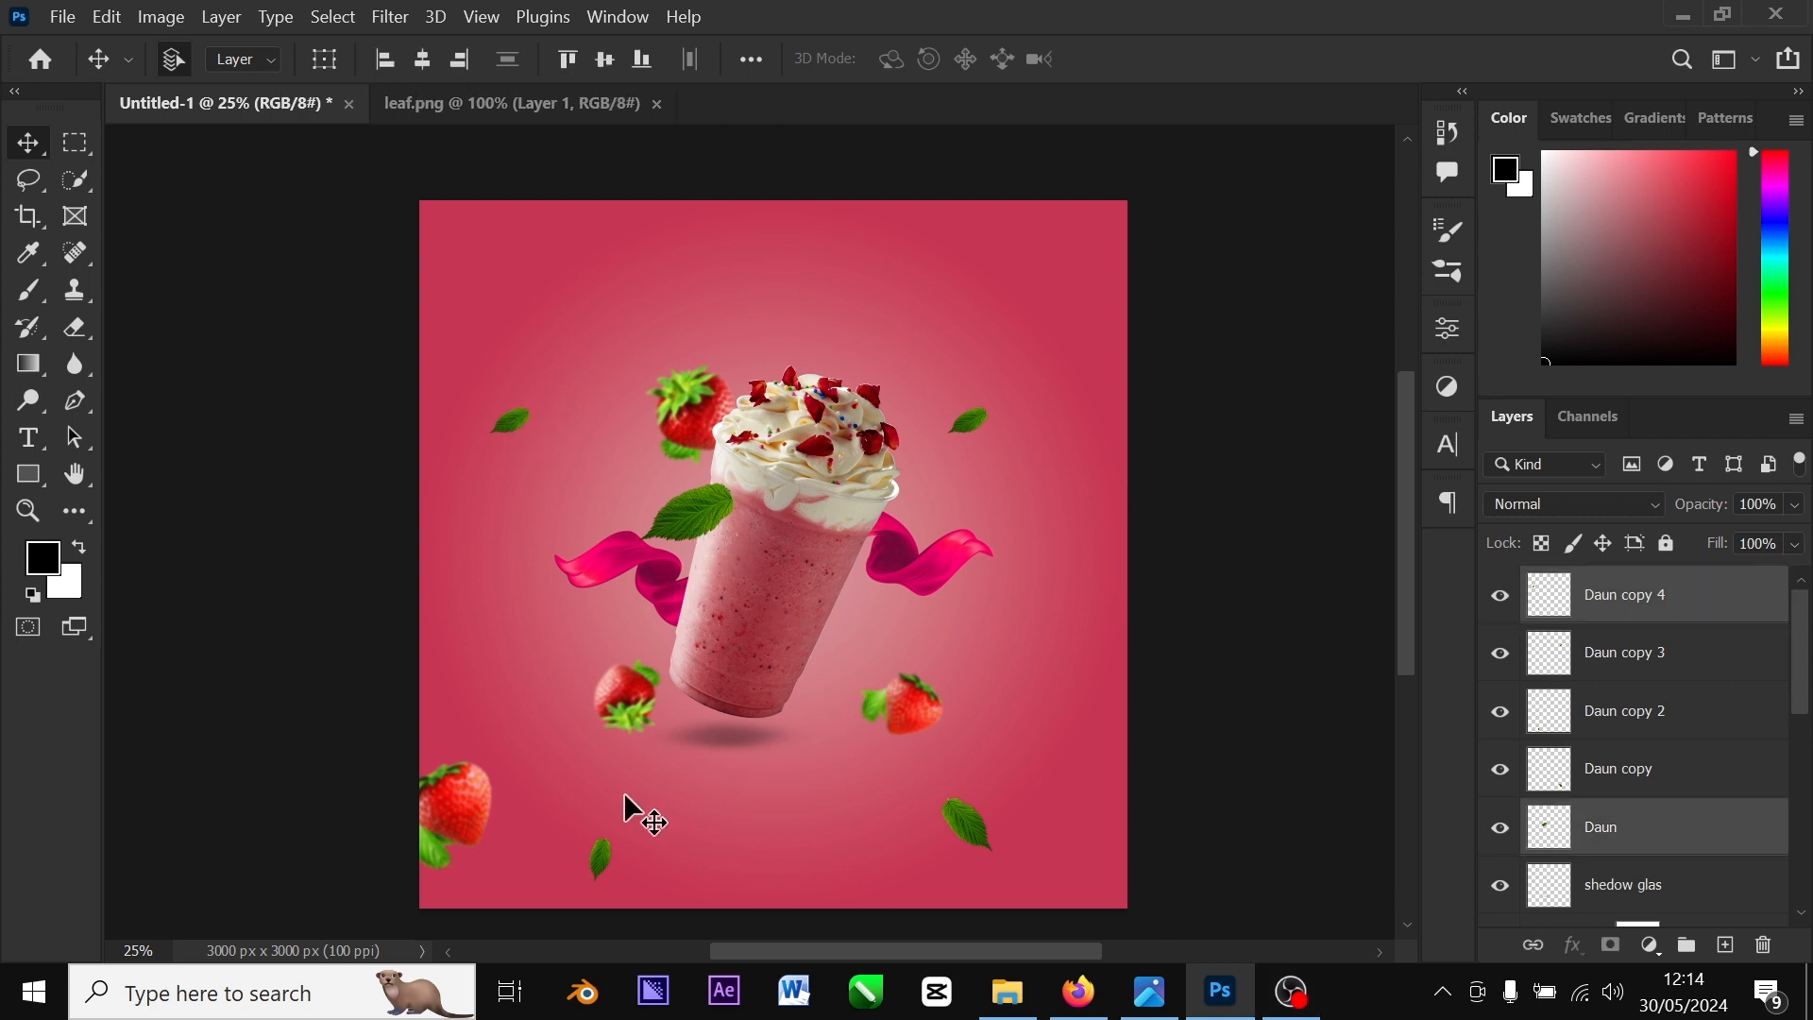
pyautogui.keyDown('shift'); pyautogui.click(601, 857); pyautogui.keyUp('shift')
pyautogui.keyDown('shift'); pyautogui.click(961, 819); pyautogui.keyUp('shift')
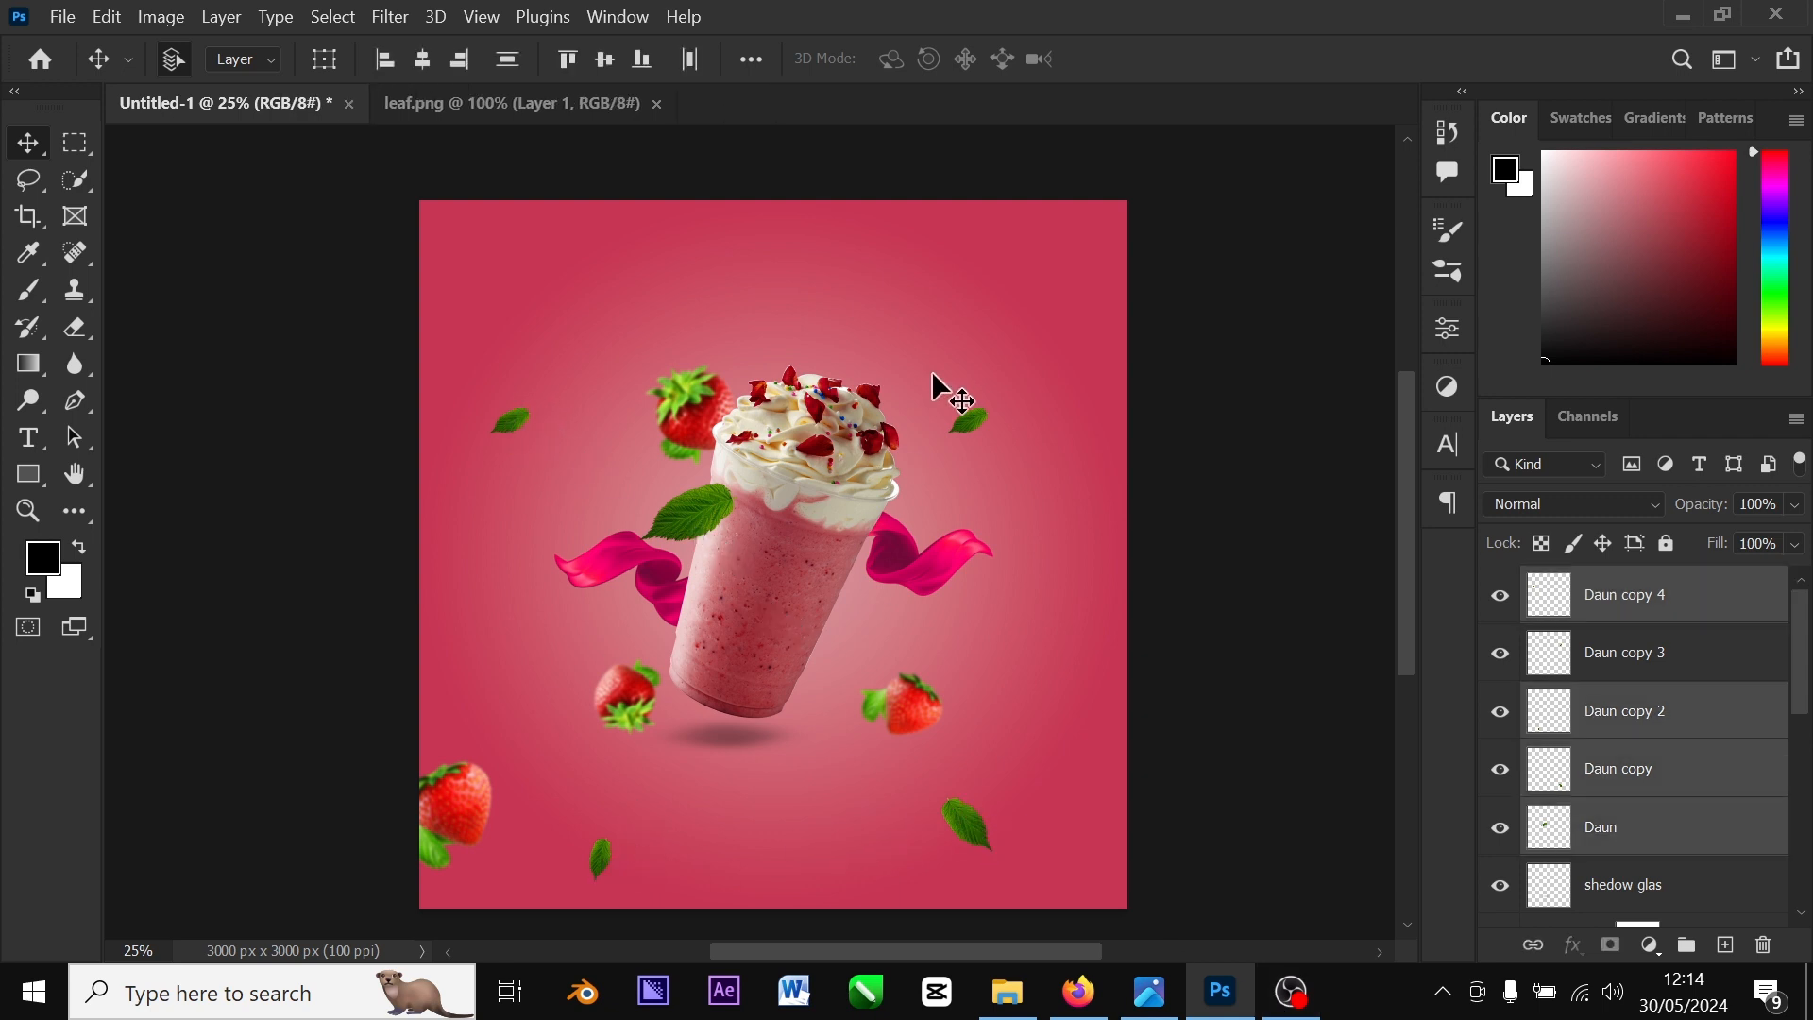
pyautogui.keyDown('shift'); pyautogui.click(971, 422); pyautogui.keyUp('shift')
pyautogui.rightClick(1707, 710)
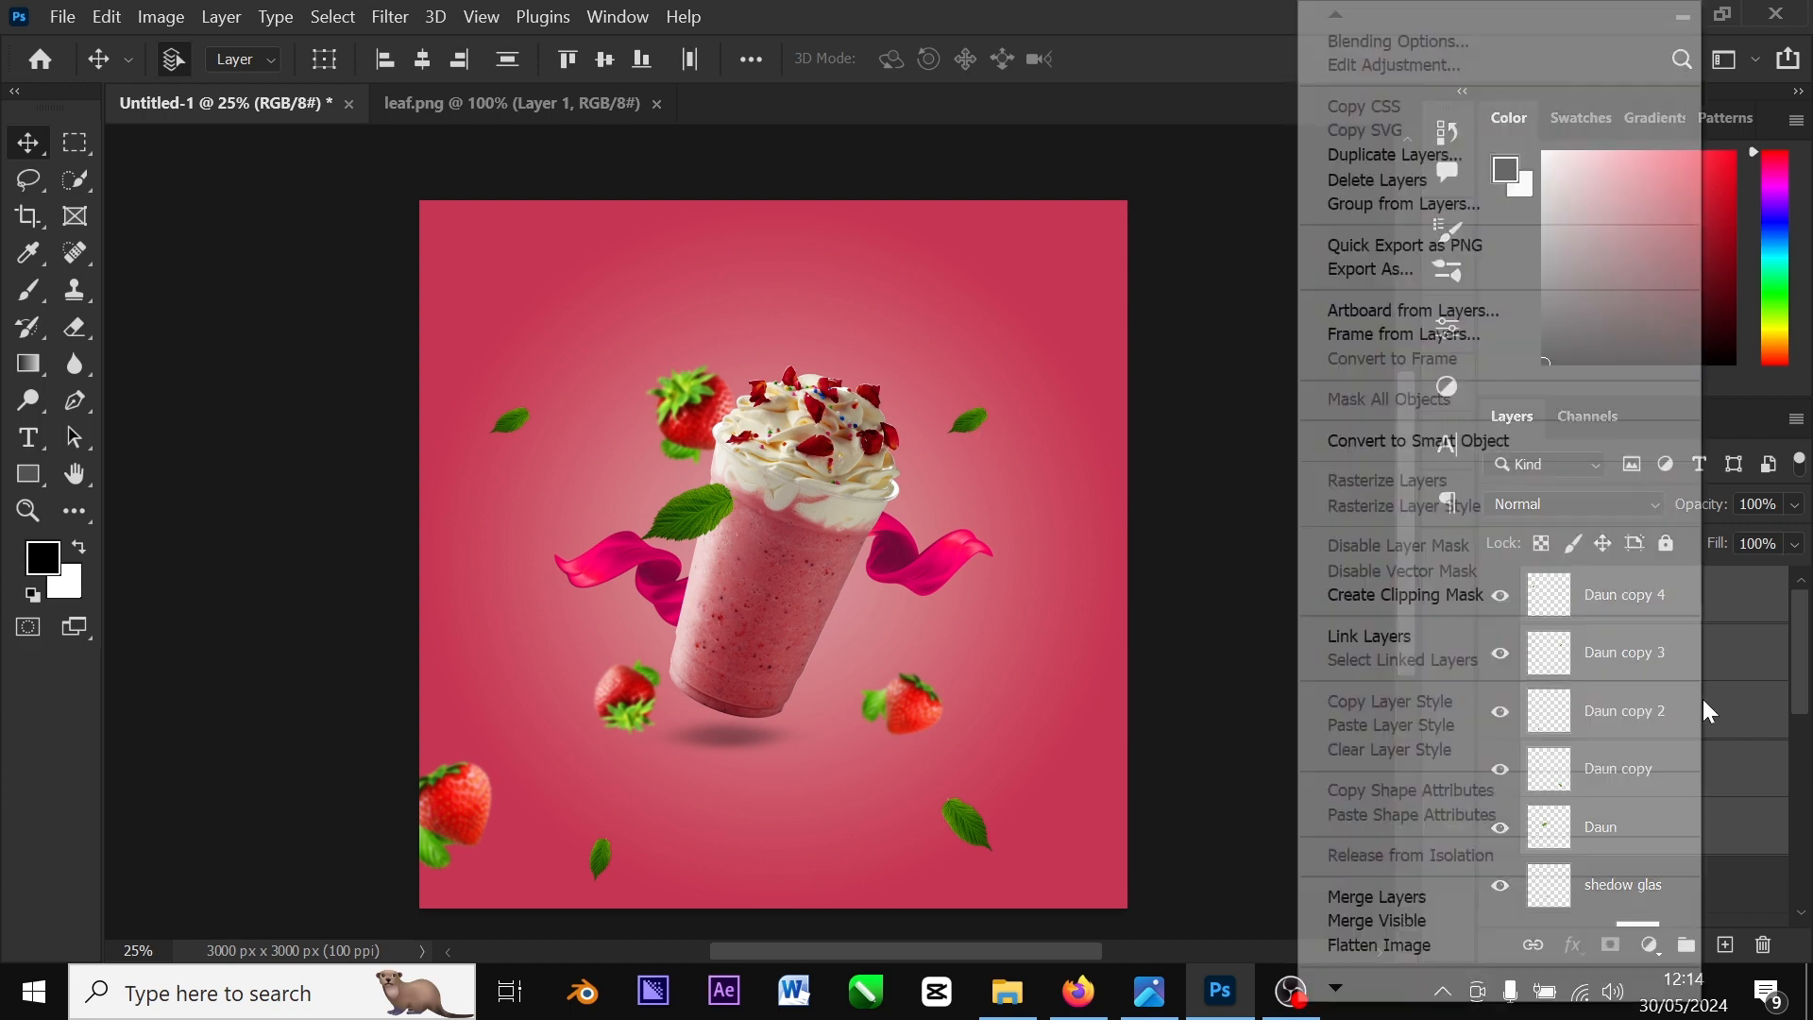
pyautogui.click(1487, 442)
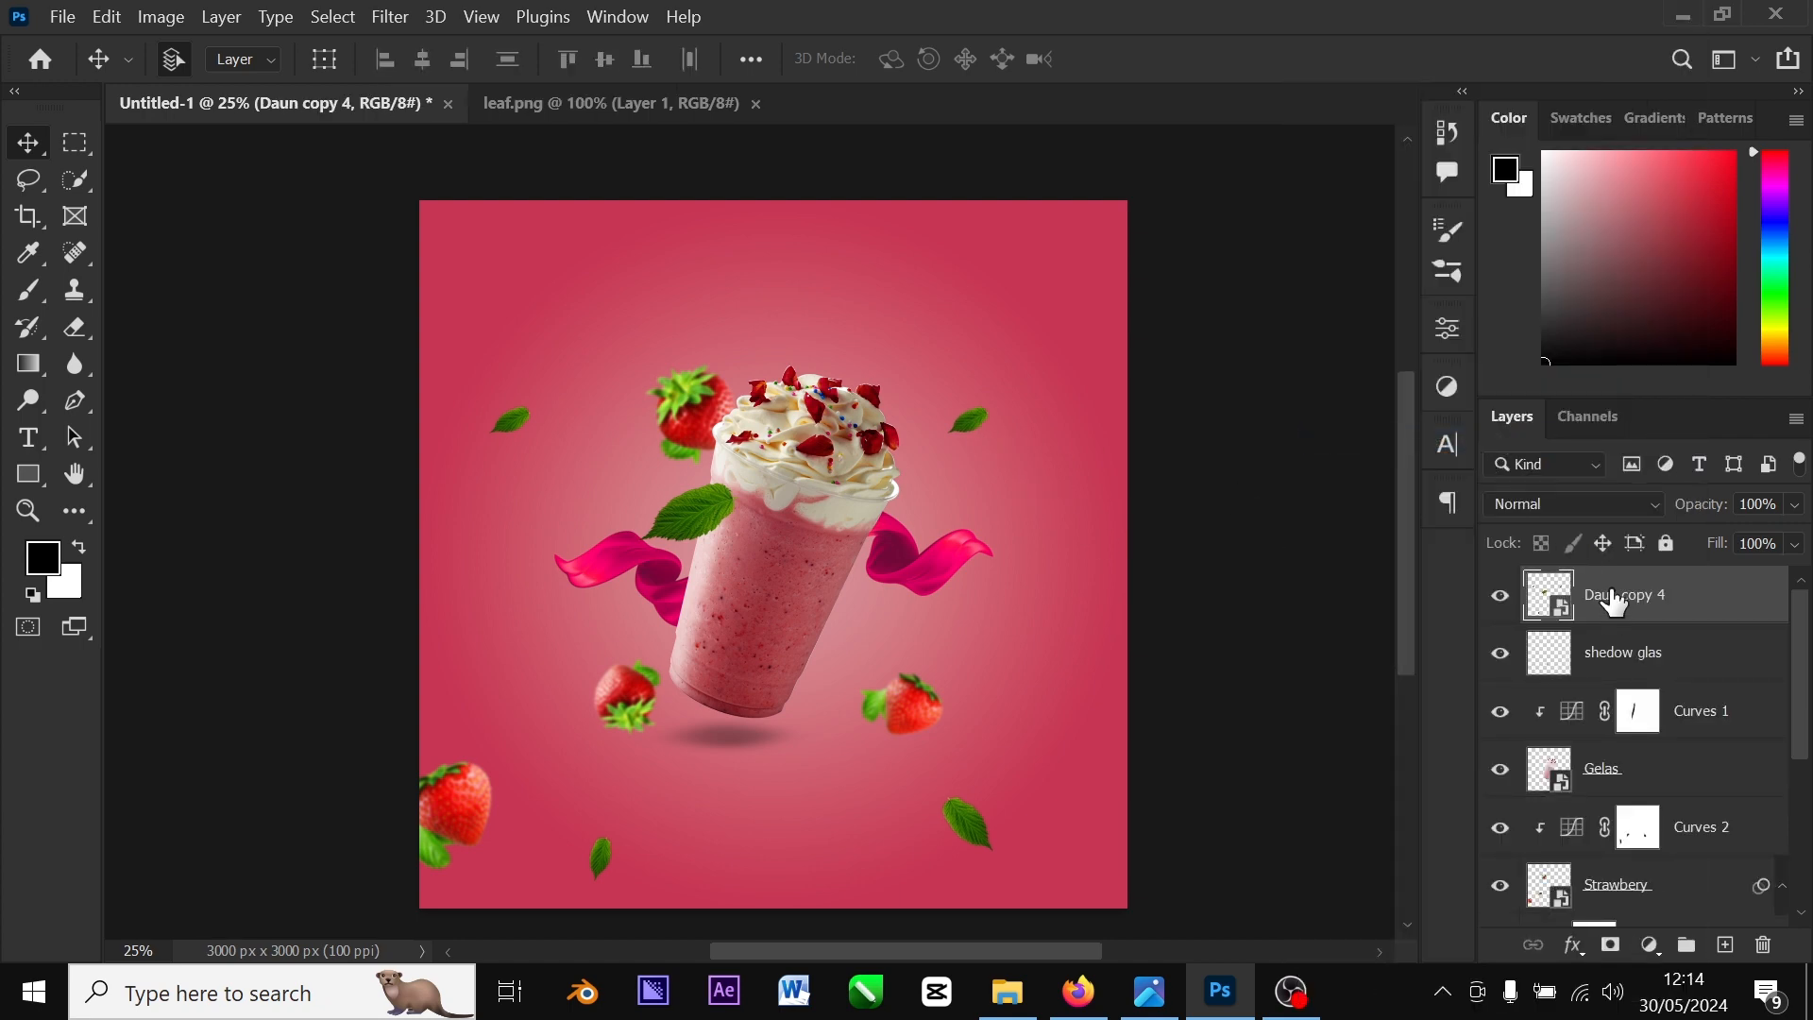
pyautogui.moveTo(963, 433)
pyautogui.mouseDown()
pyautogui.moveTo(993, 391)
pyautogui.moveTo(1003, 409)
pyautogui.moveTo(977, 420)
pyautogui.mouseUp()
# Add a Curves adjustment clipped to the leaf smart object and pull the curve's midpoint down slightly to darken the leaves
pyautogui.click(1649, 945)
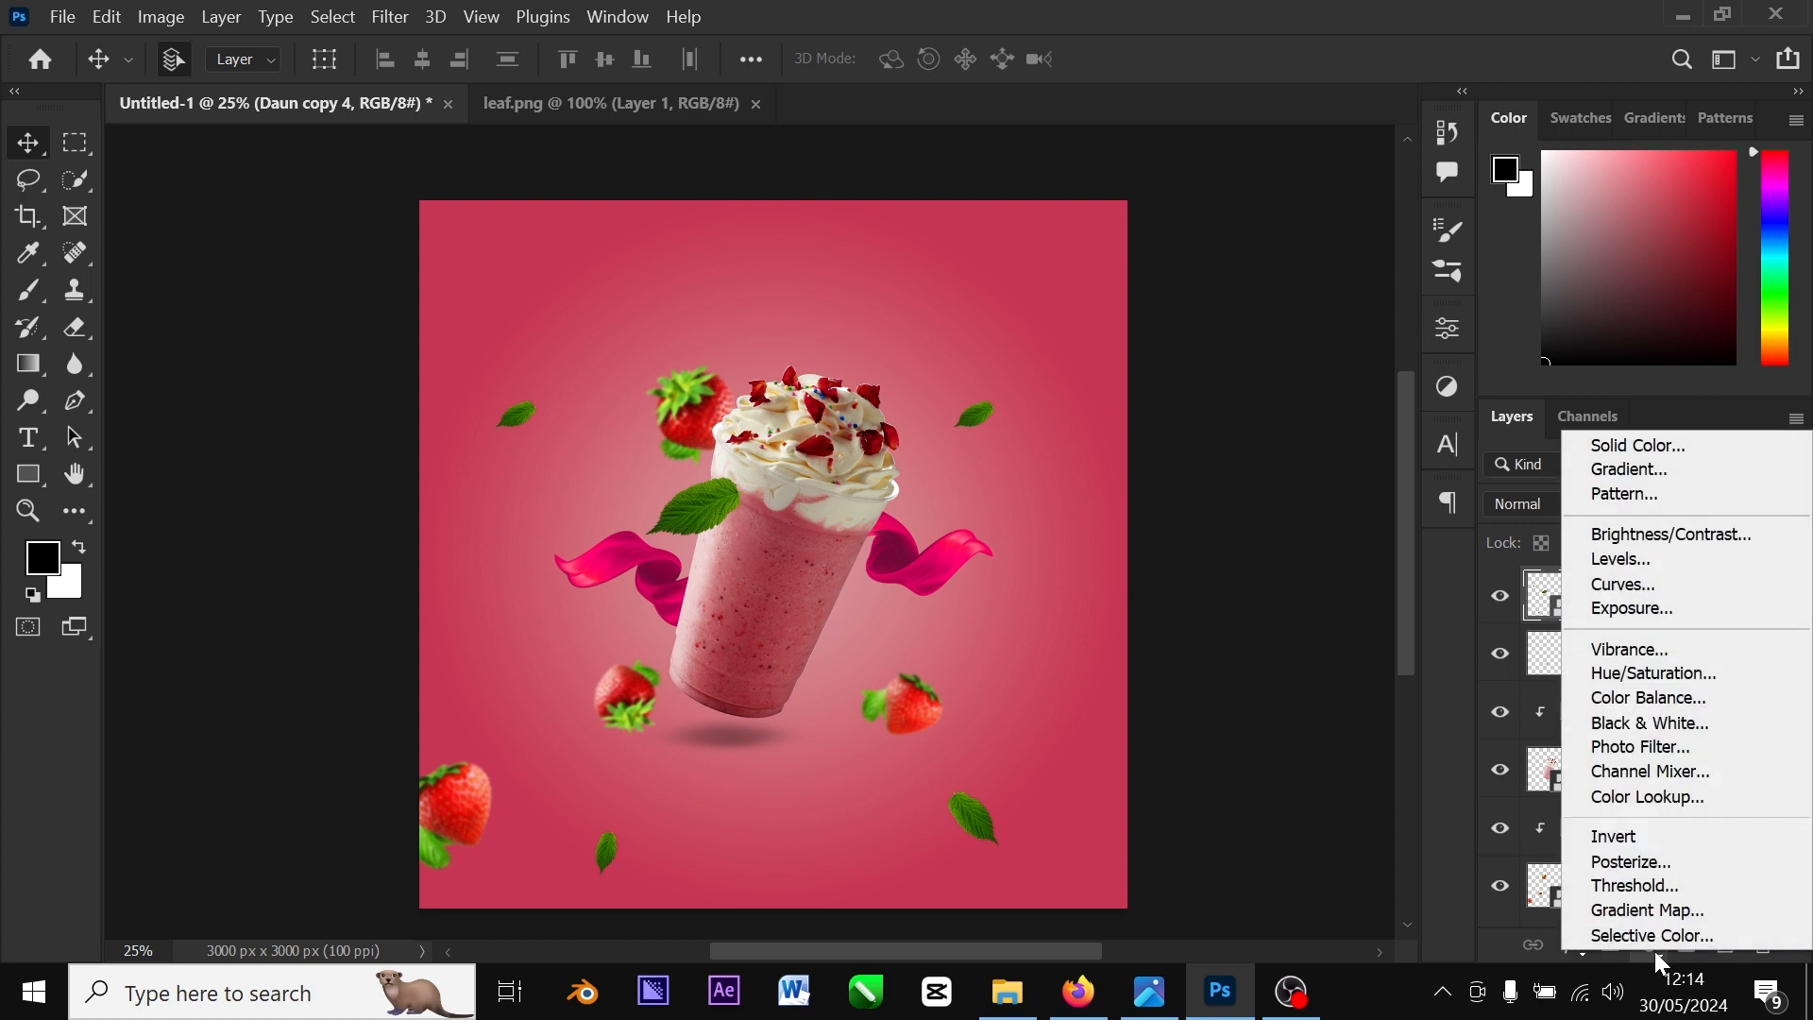
pyautogui.click(1624, 584)
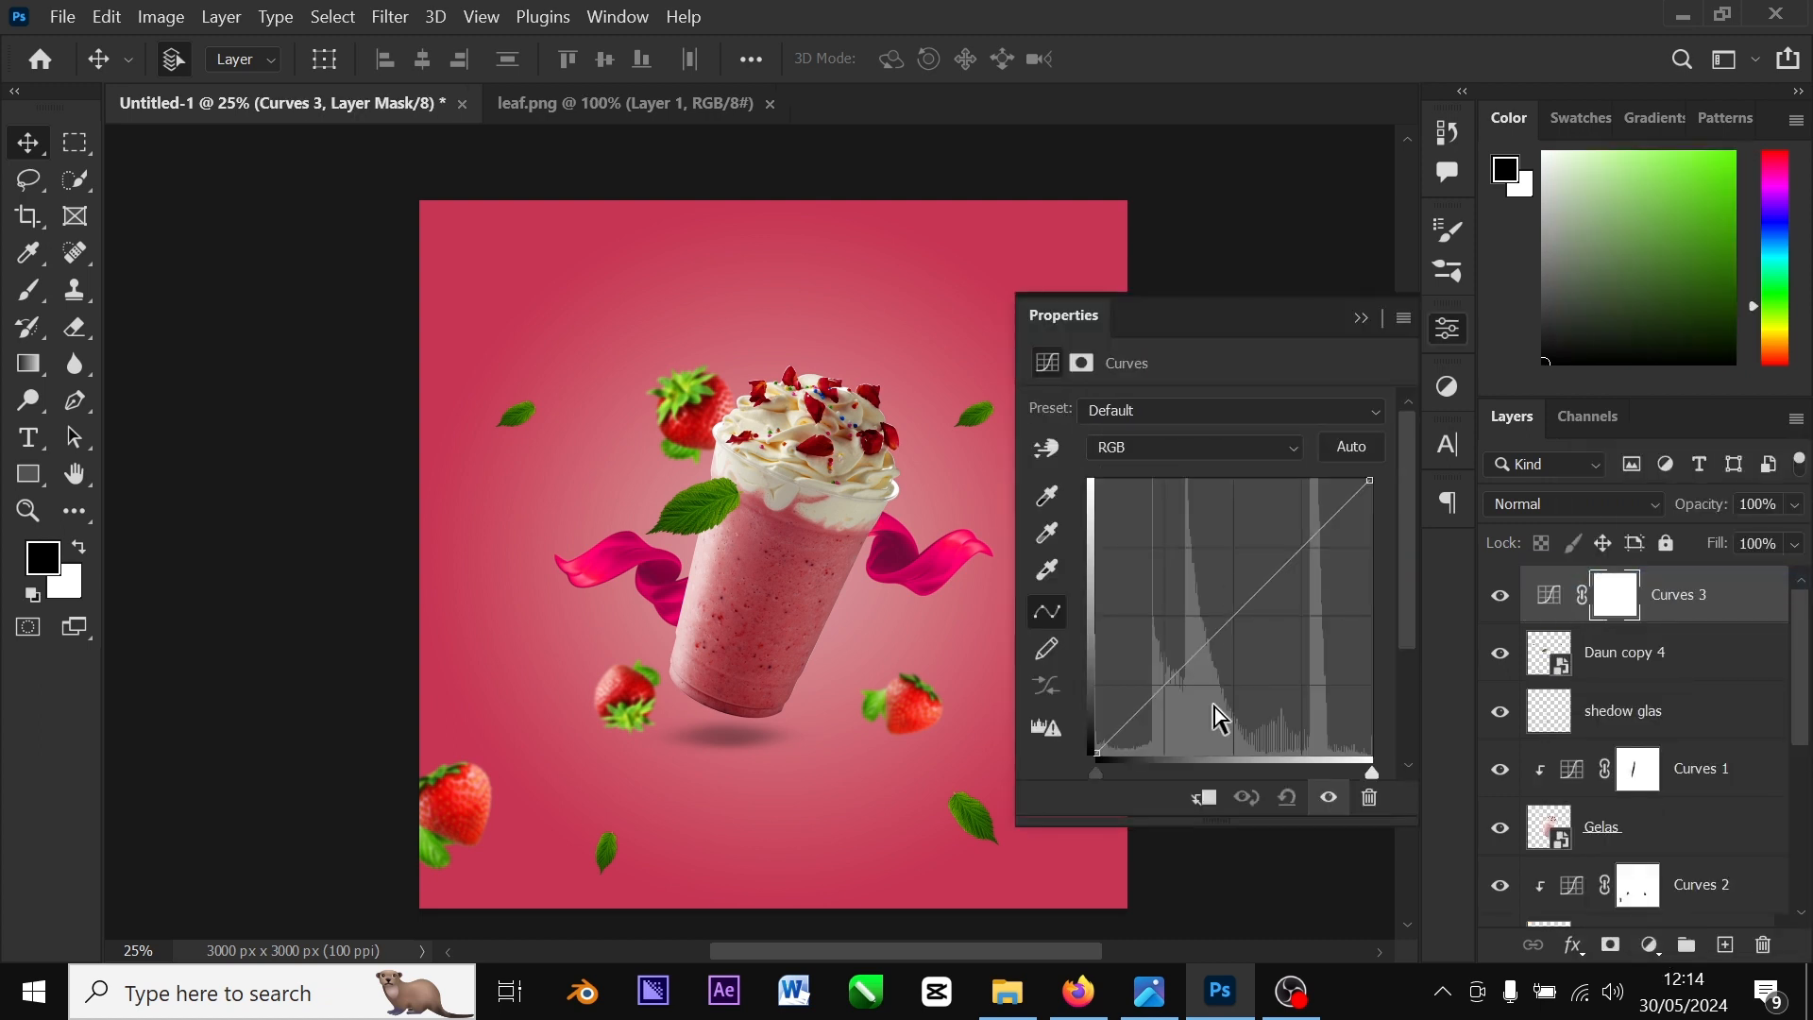
pyautogui.click(1207, 804)
pyautogui.moveTo(1238, 611); pyautogui.dragTo(1259, 619)
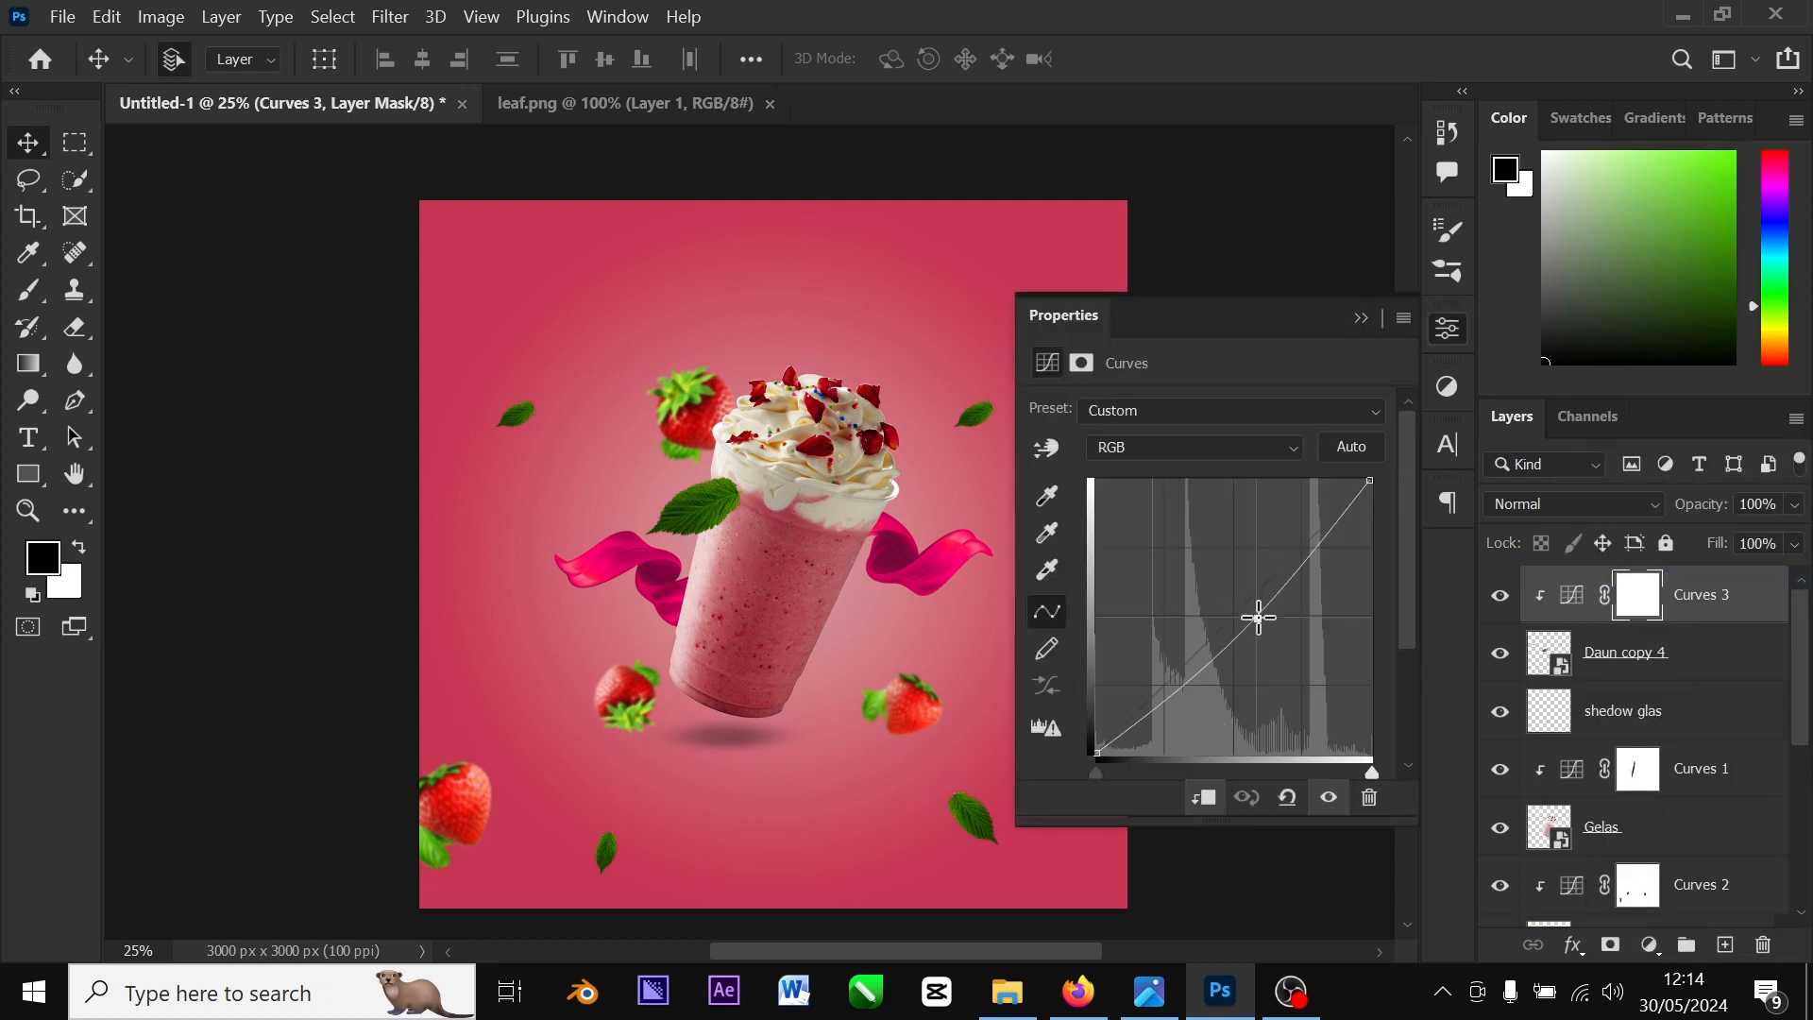
pyautogui.click(1362, 320)
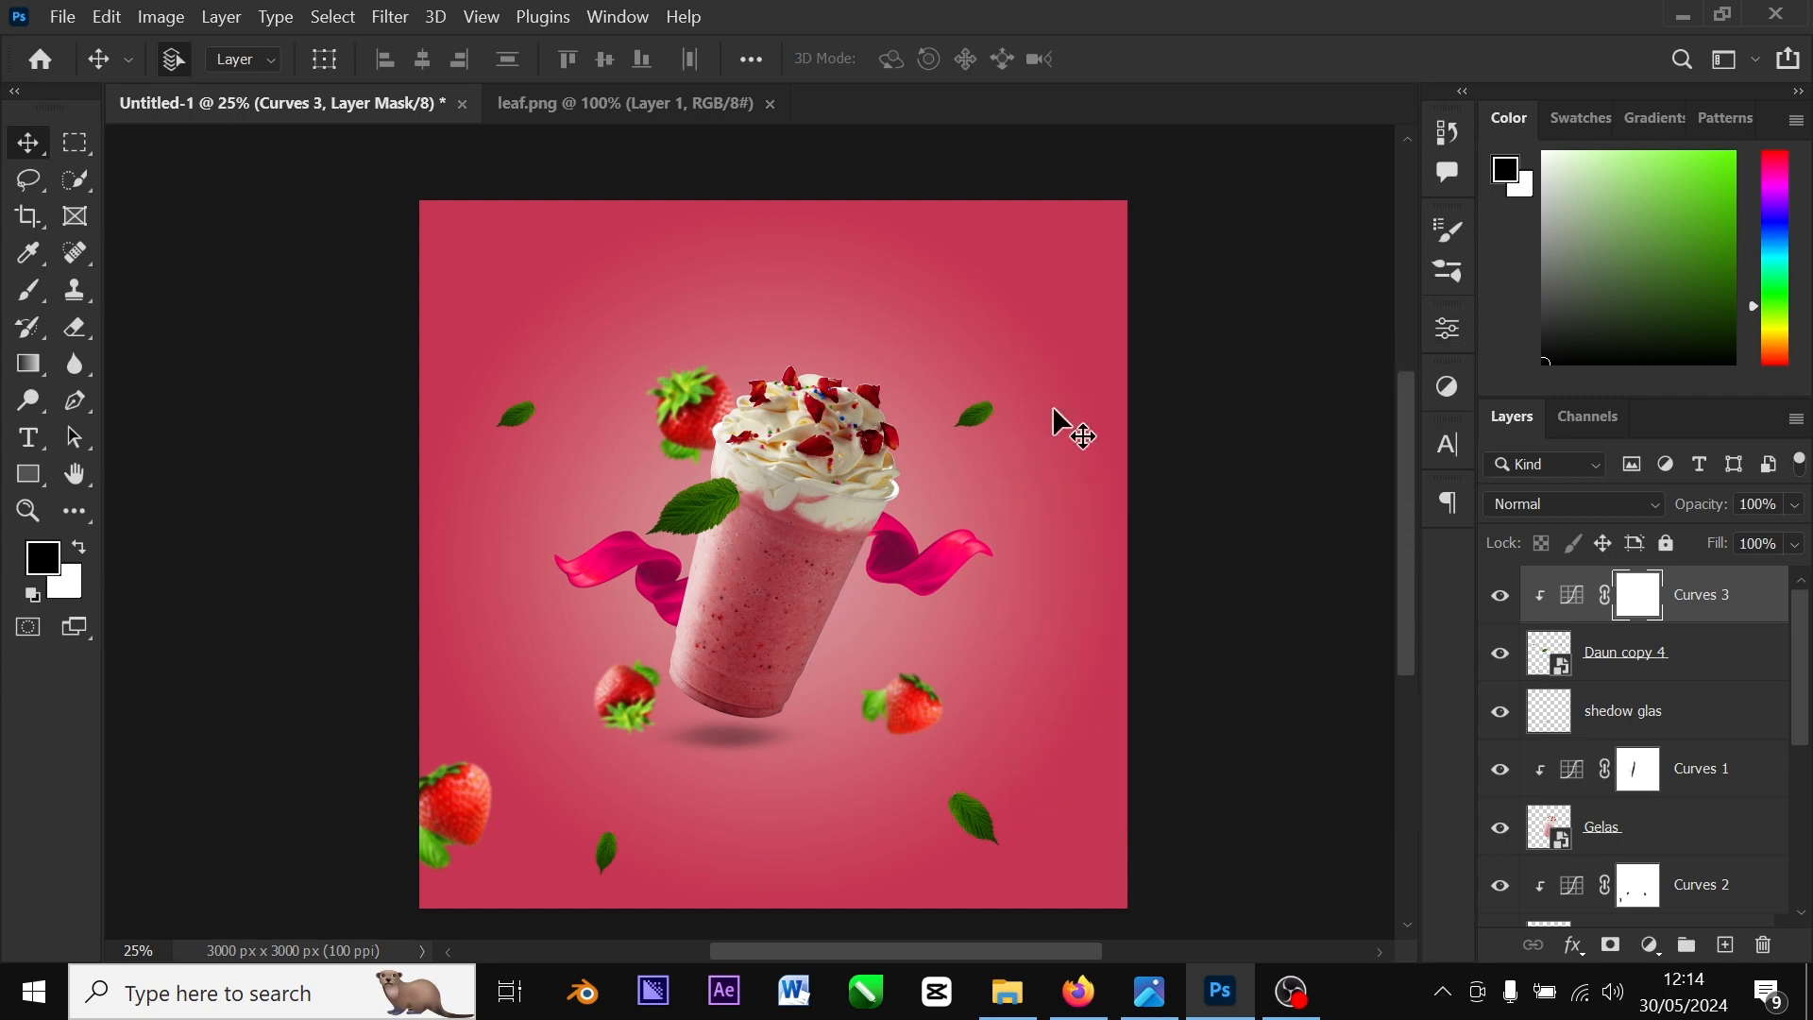
# Brush black on the Curves 3 mask over the lower part of the large leaf beside the cup to lighten it
pyautogui.click(30, 293)
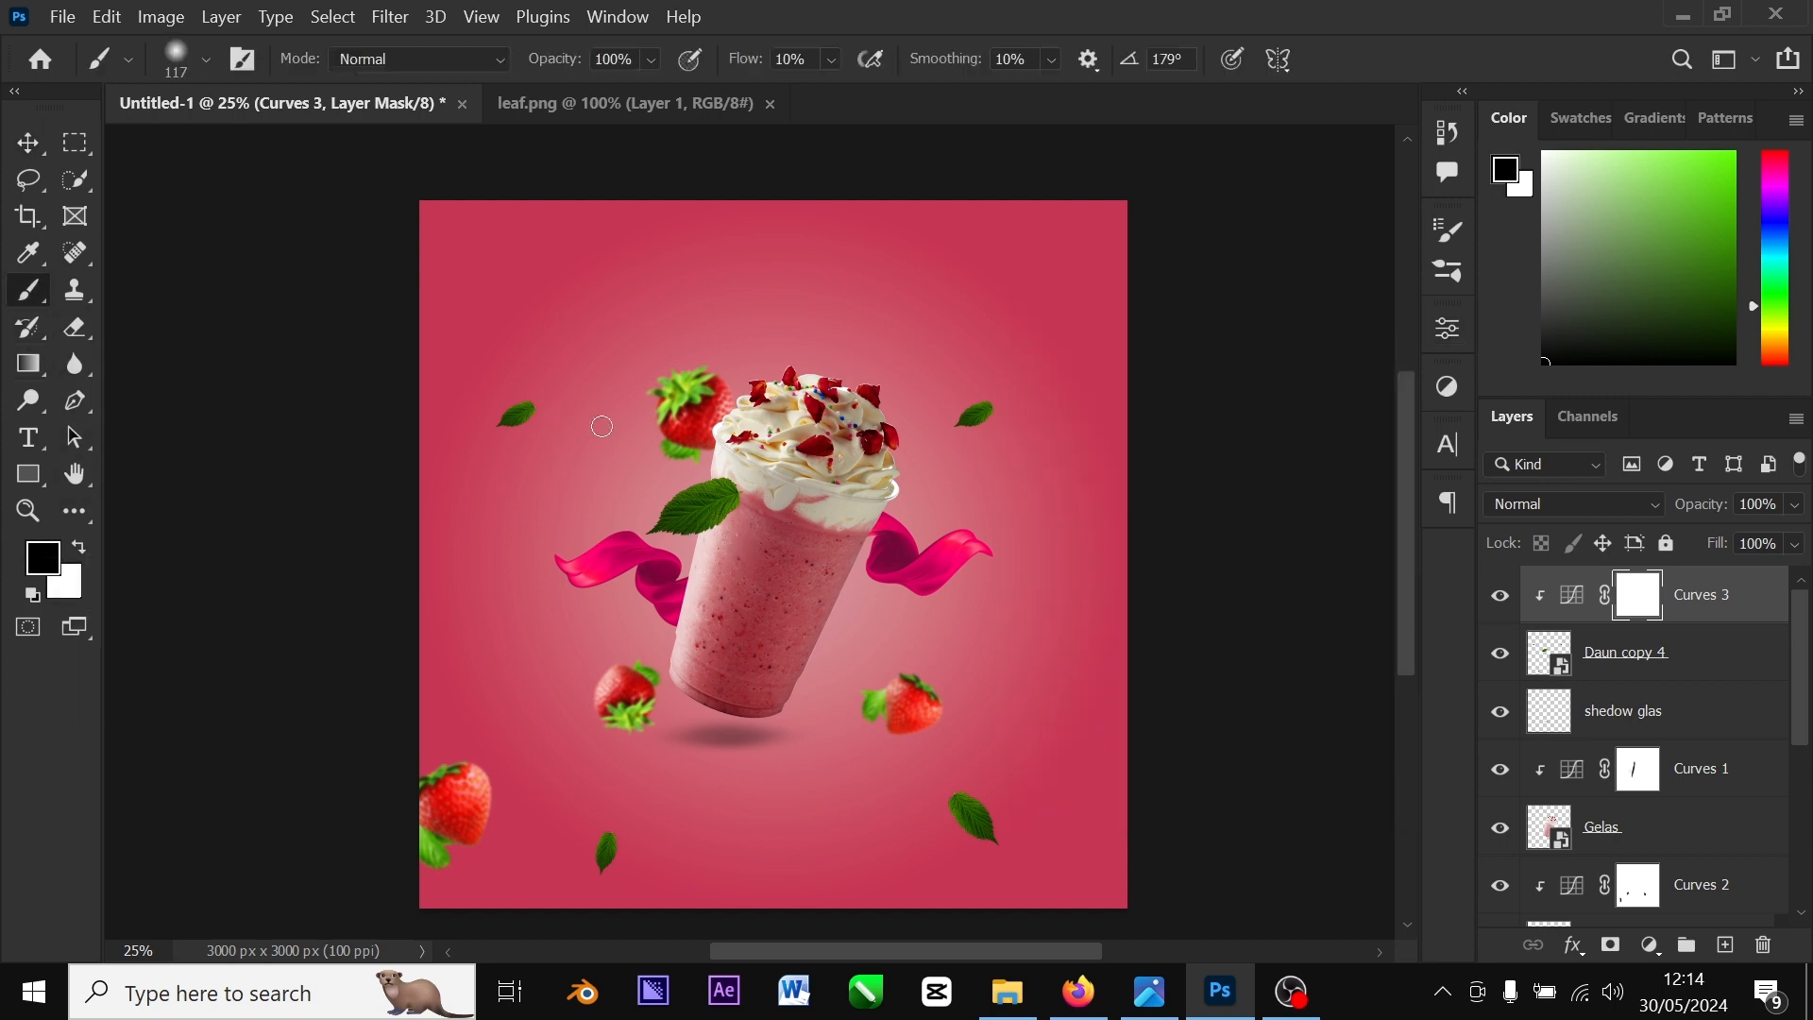
pyautogui.scroll(3, 688, 537)
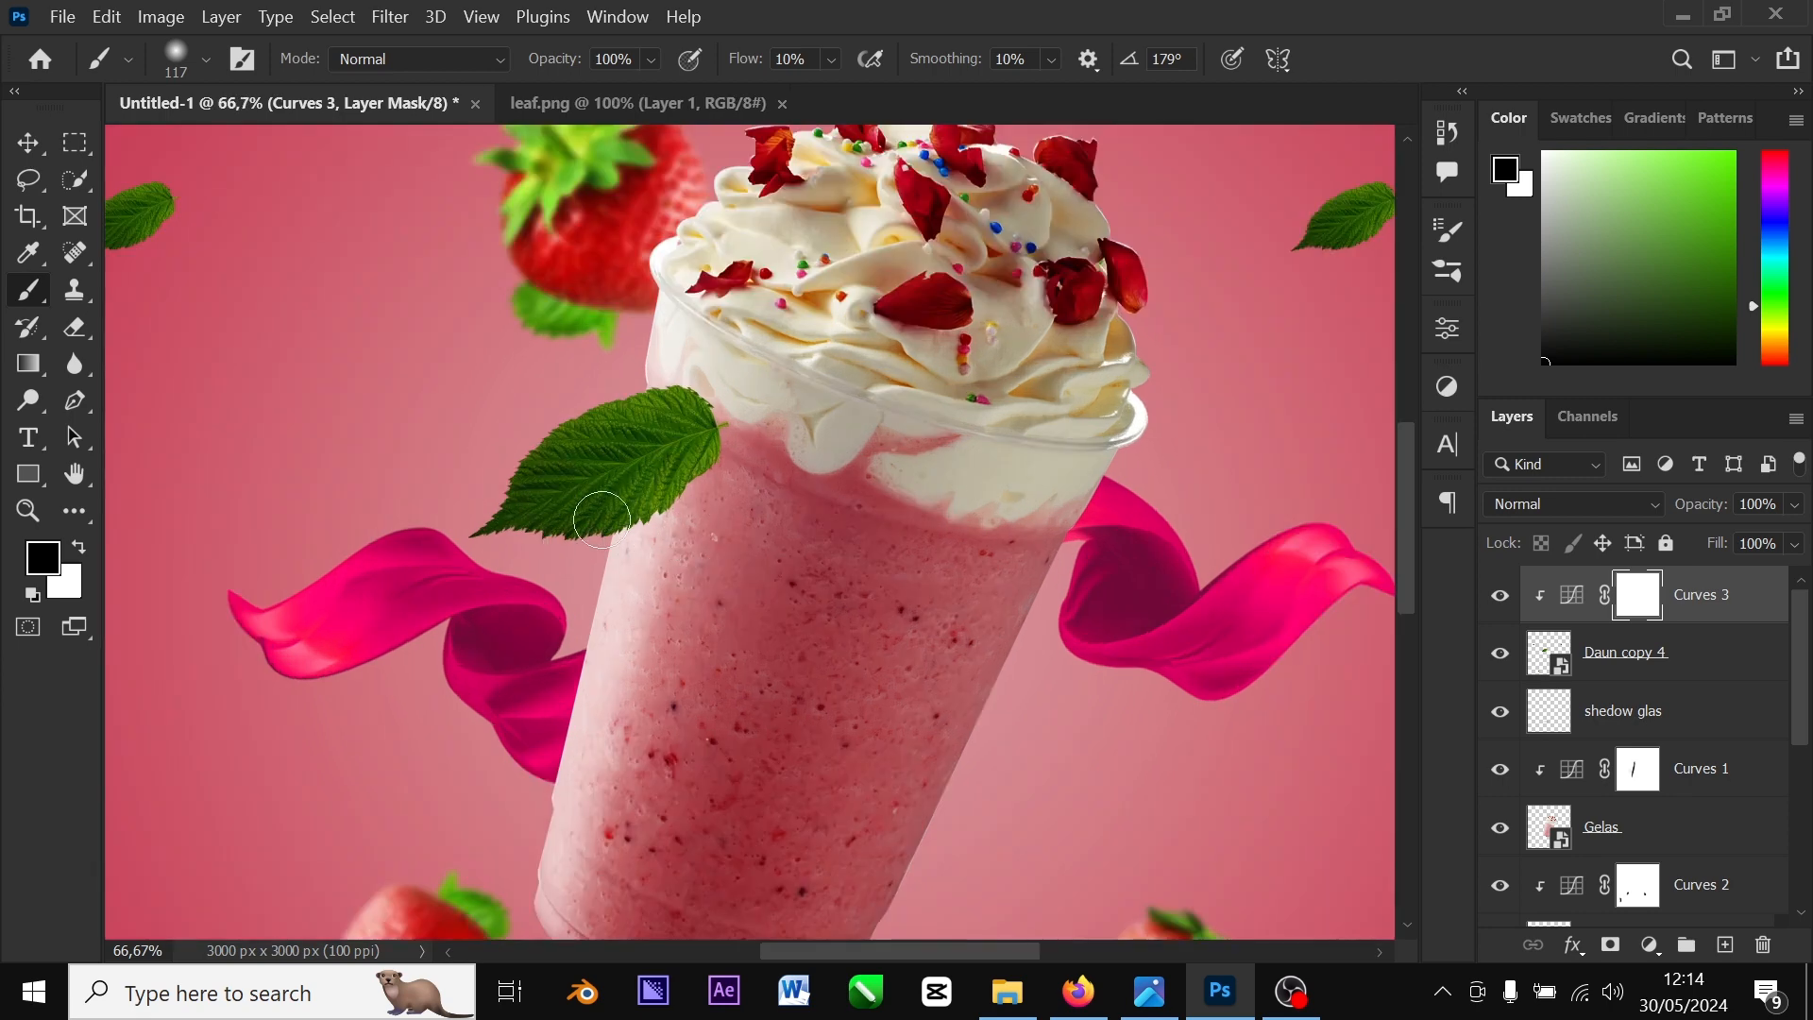
pyautogui.moveTo(601, 520)
pyautogui.mouseDown()
pyautogui.moveTo(561, 514)
pyautogui.moveTo(605, 517)
pyautogui.moveTo(635, 488)
pyautogui.moveTo(587, 496)
pyautogui.mouseUp()
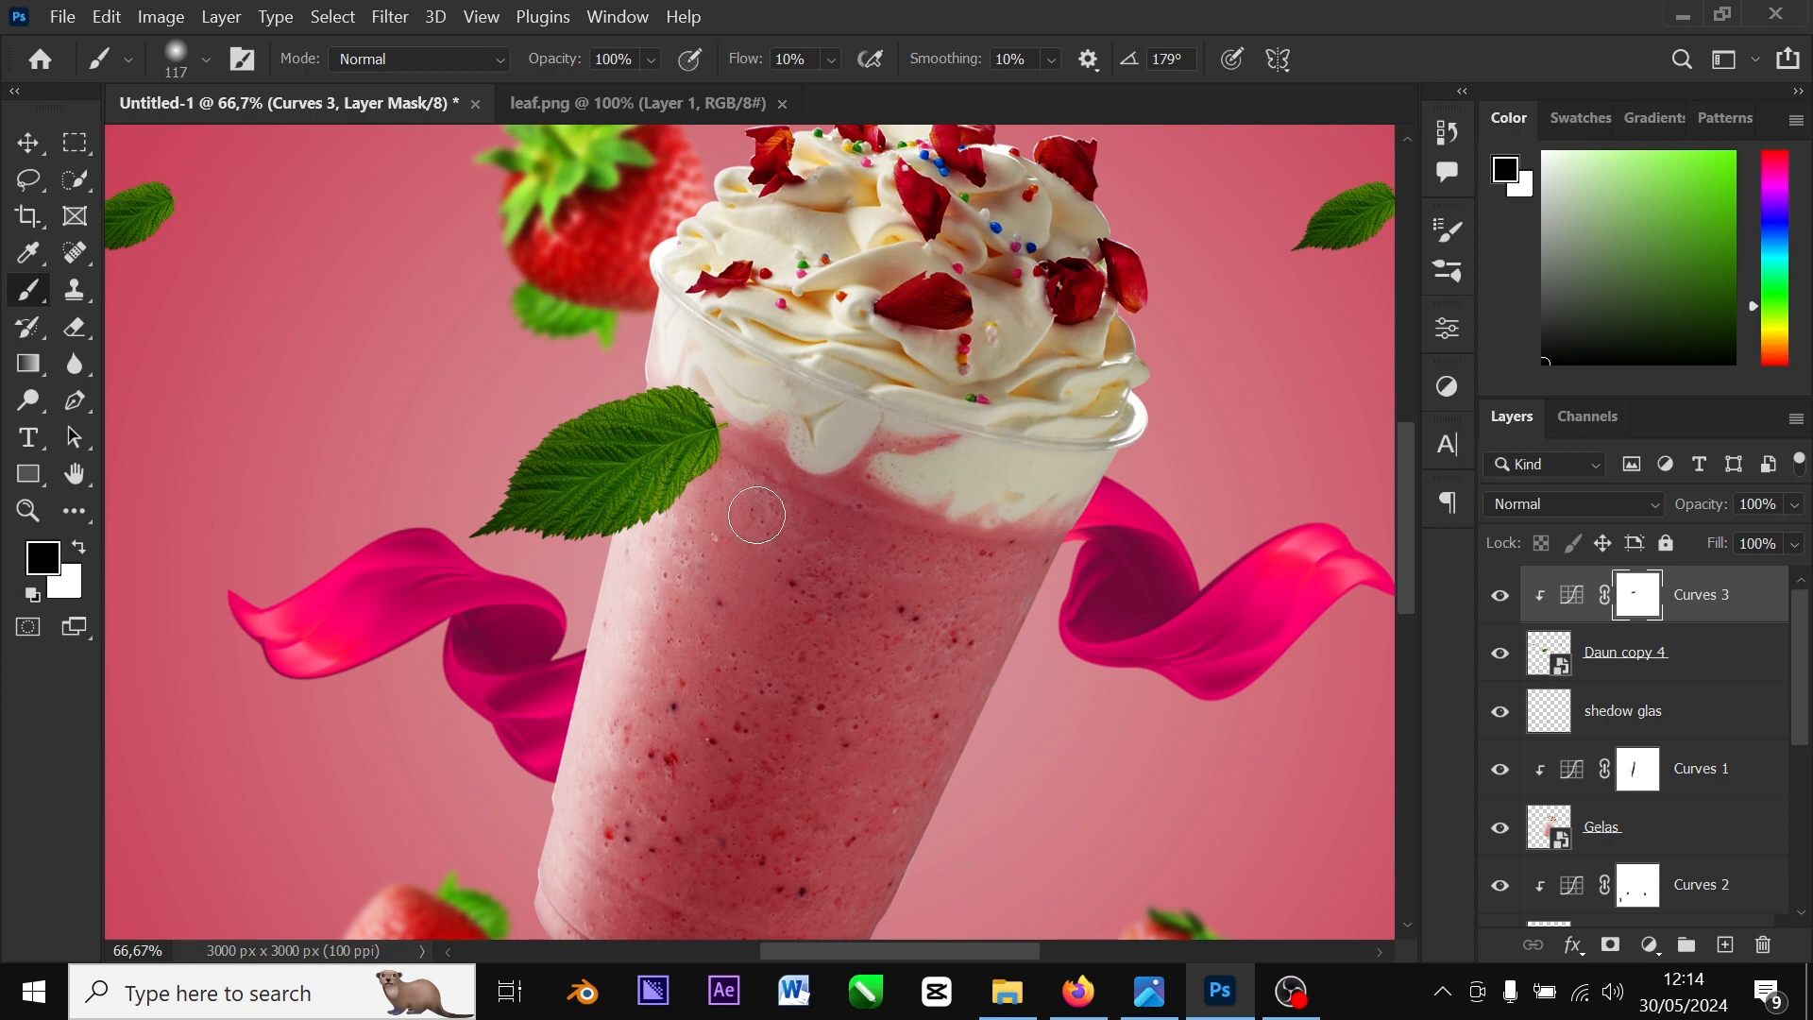
pyautogui.click(28, 142)
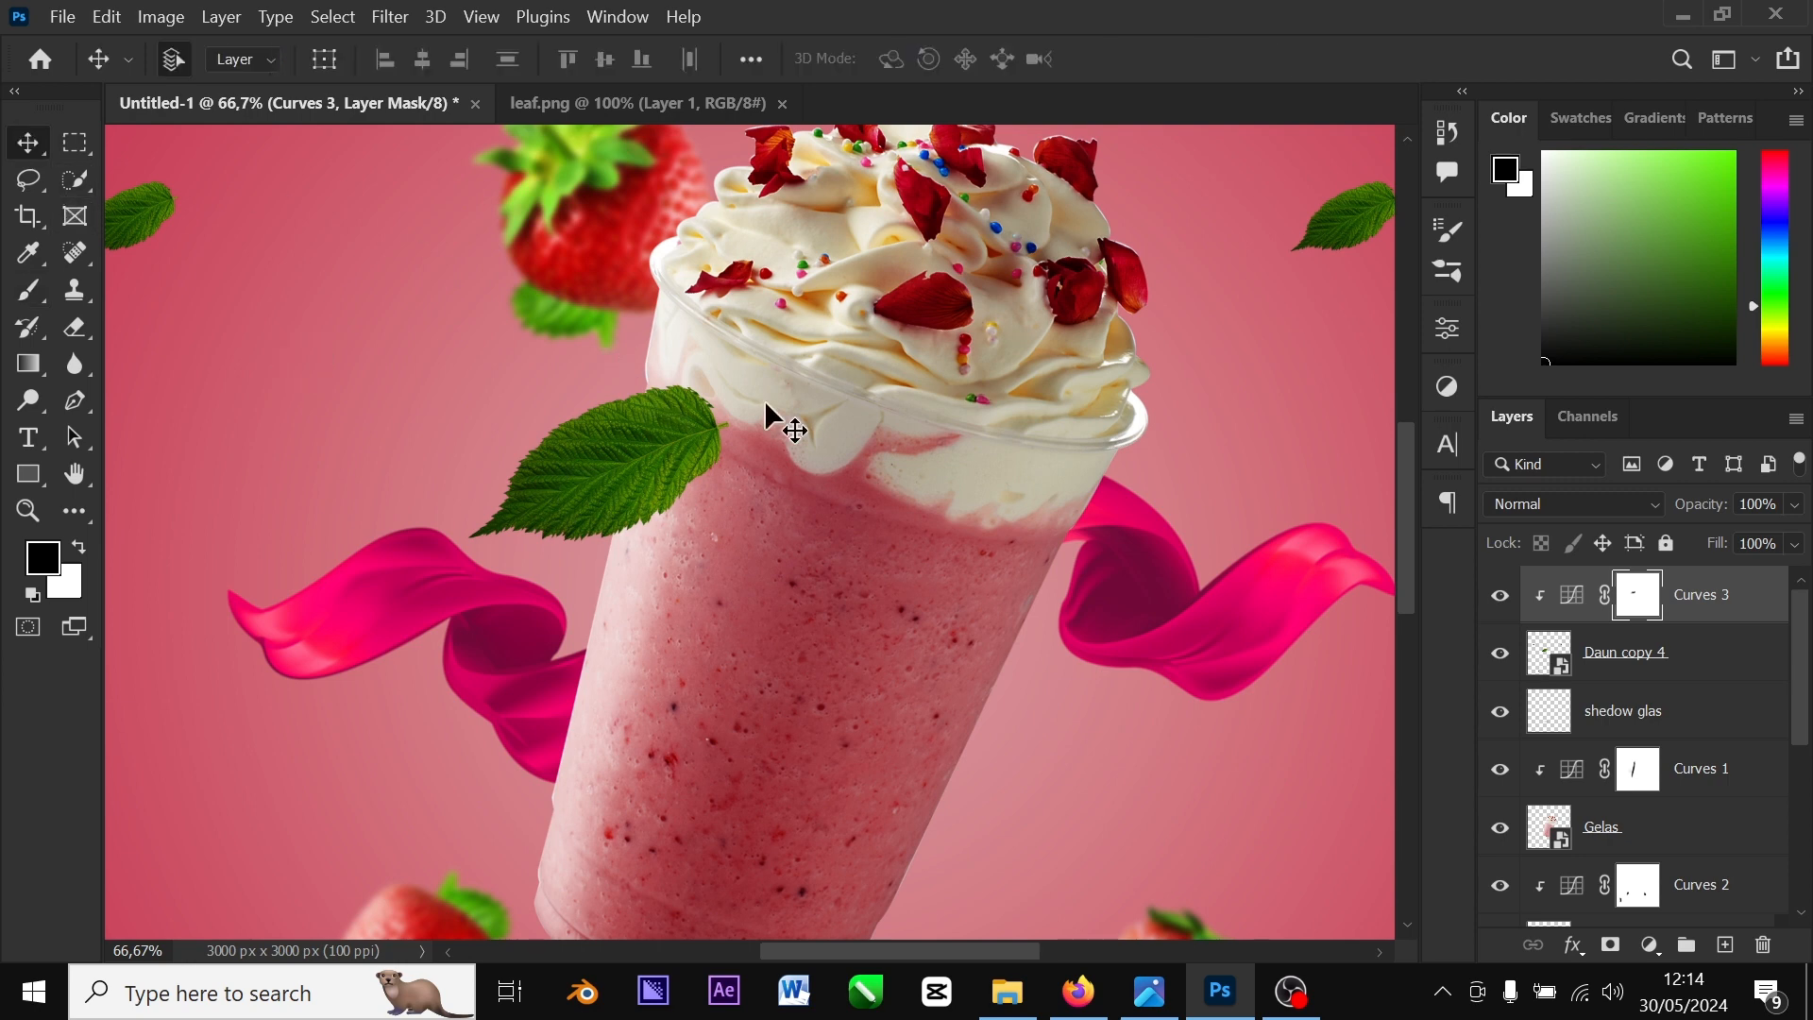
pyautogui.hotkey('ctrl', '-')
pyautogui.hotkey('ctrl', '-')
pyautogui.hotkey('ctrl', '-')
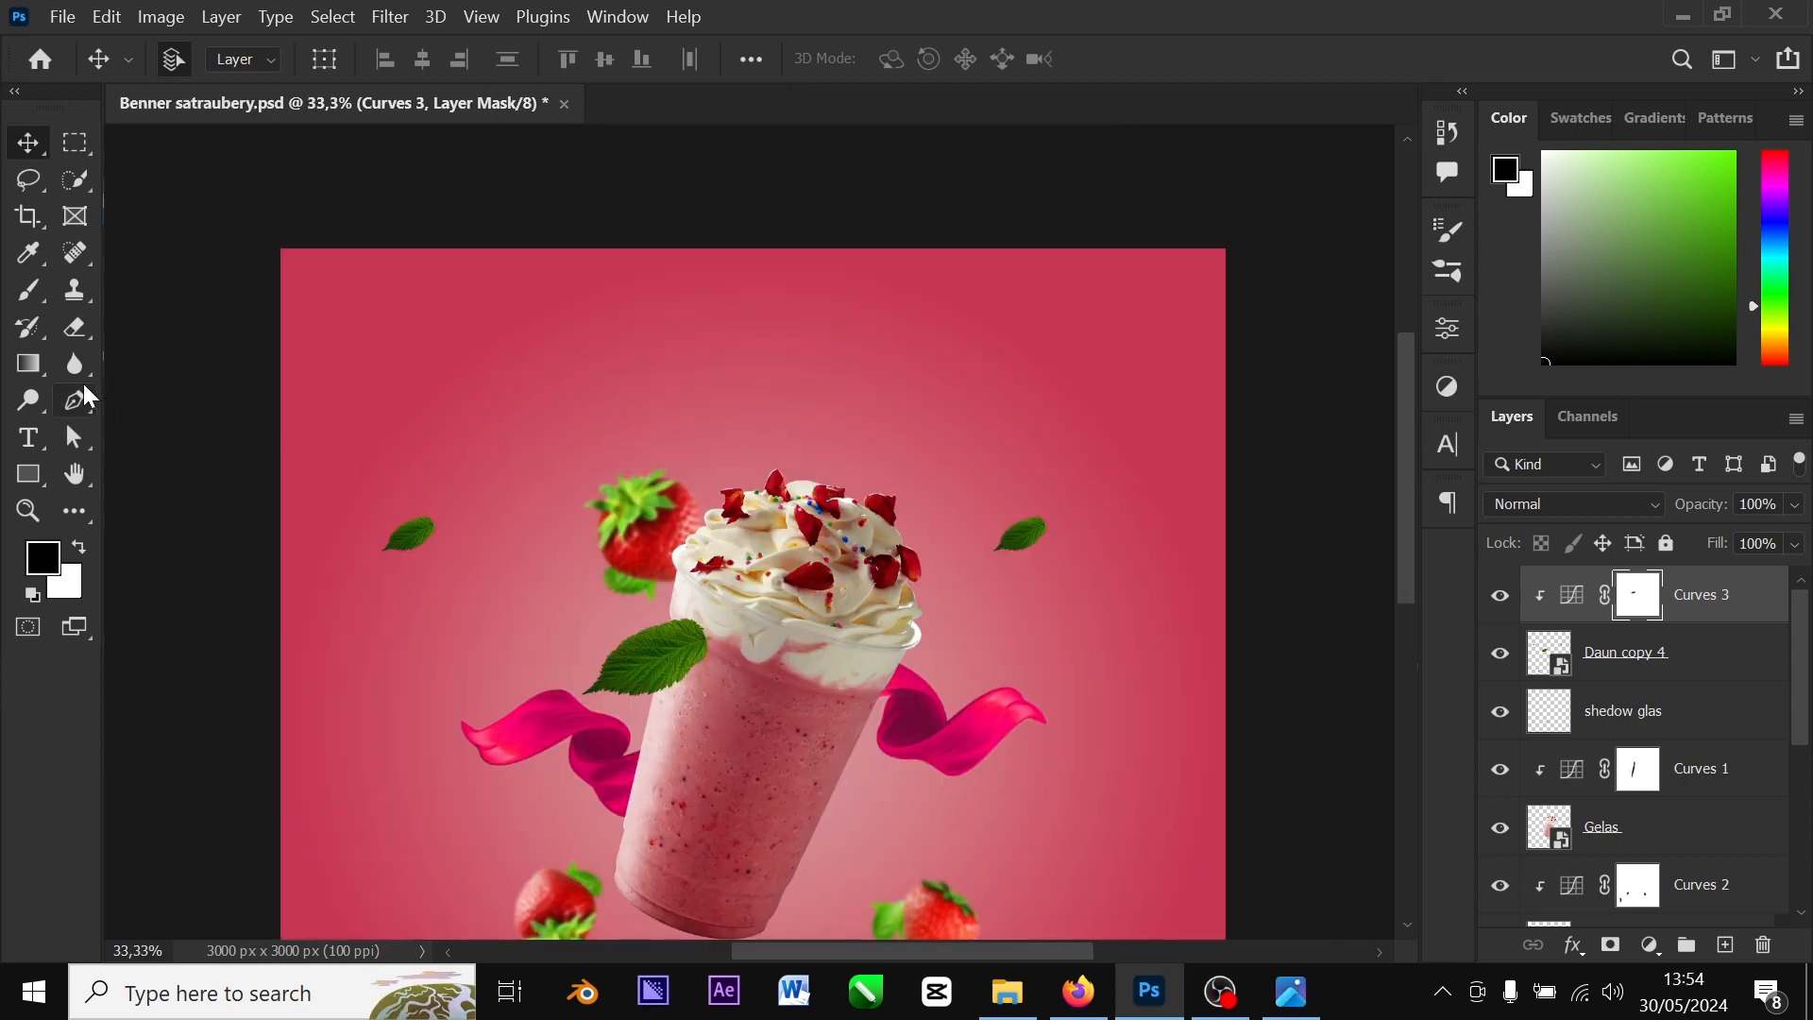
# Add the text "Seasonal" in 100 pt Myriad Pro above the cup and move it slightly down and right
pyautogui.click(30, 442)
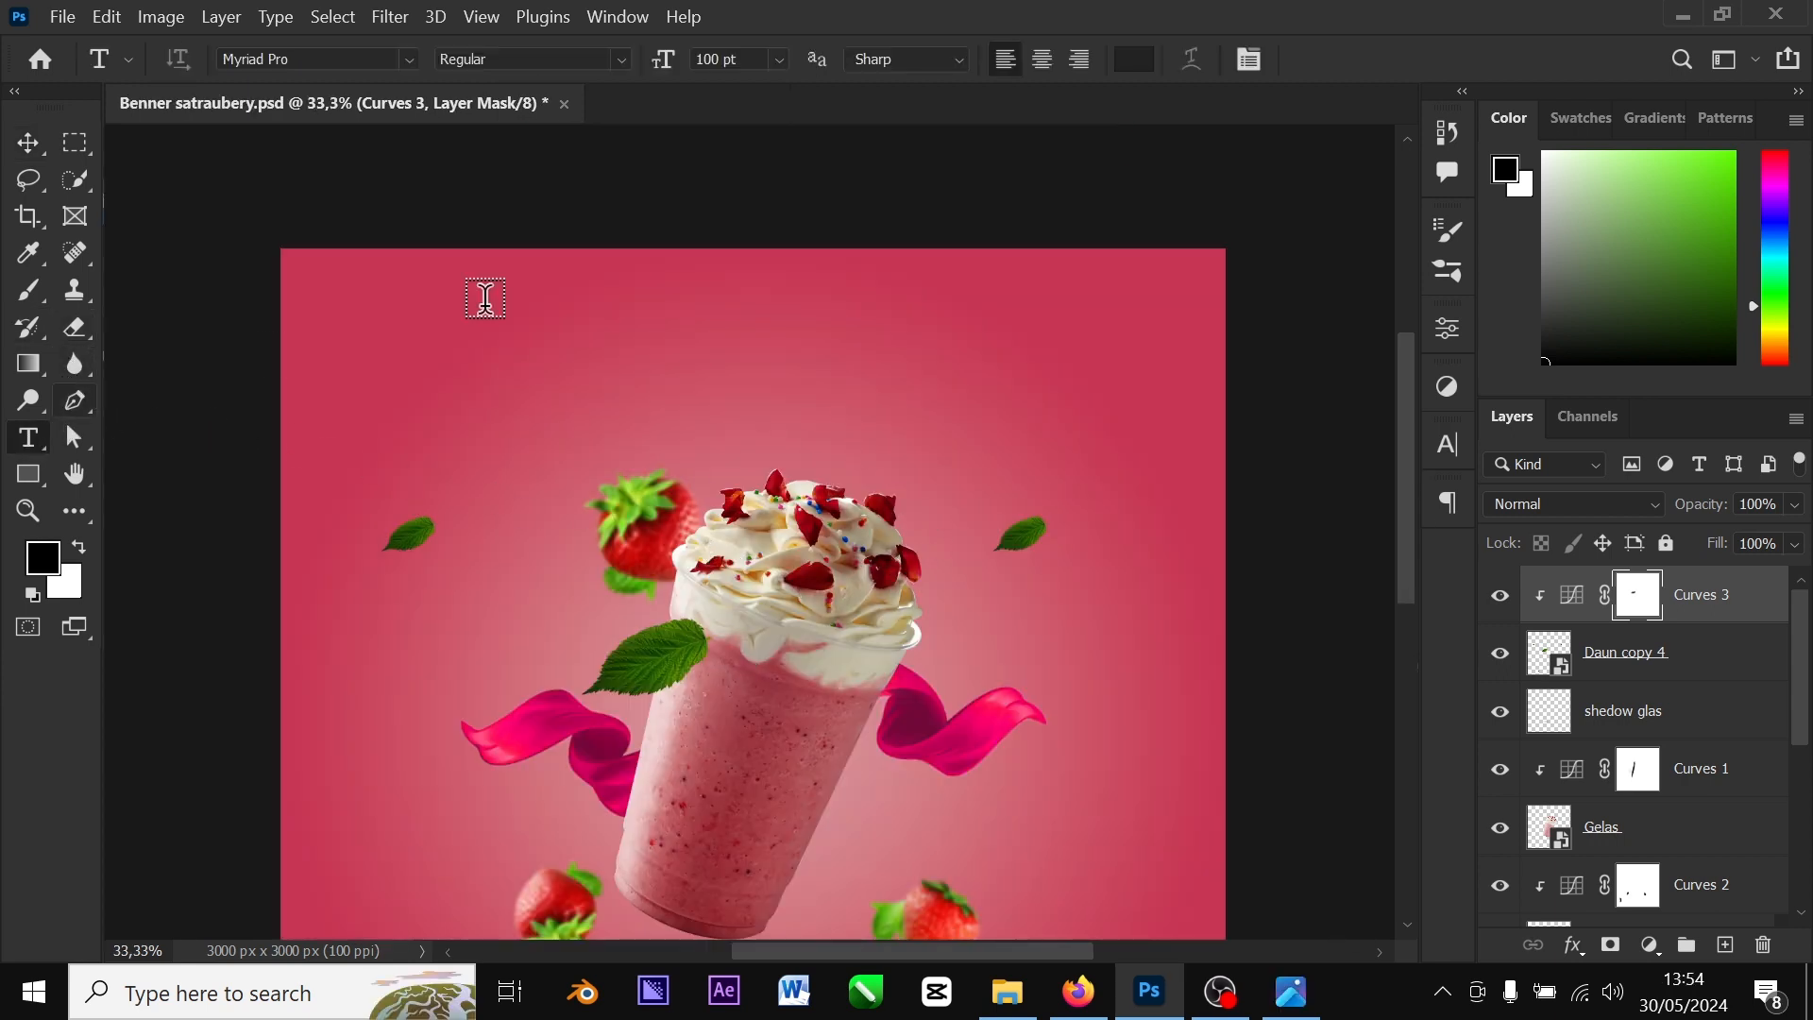
pyautogui.click(620, 359)
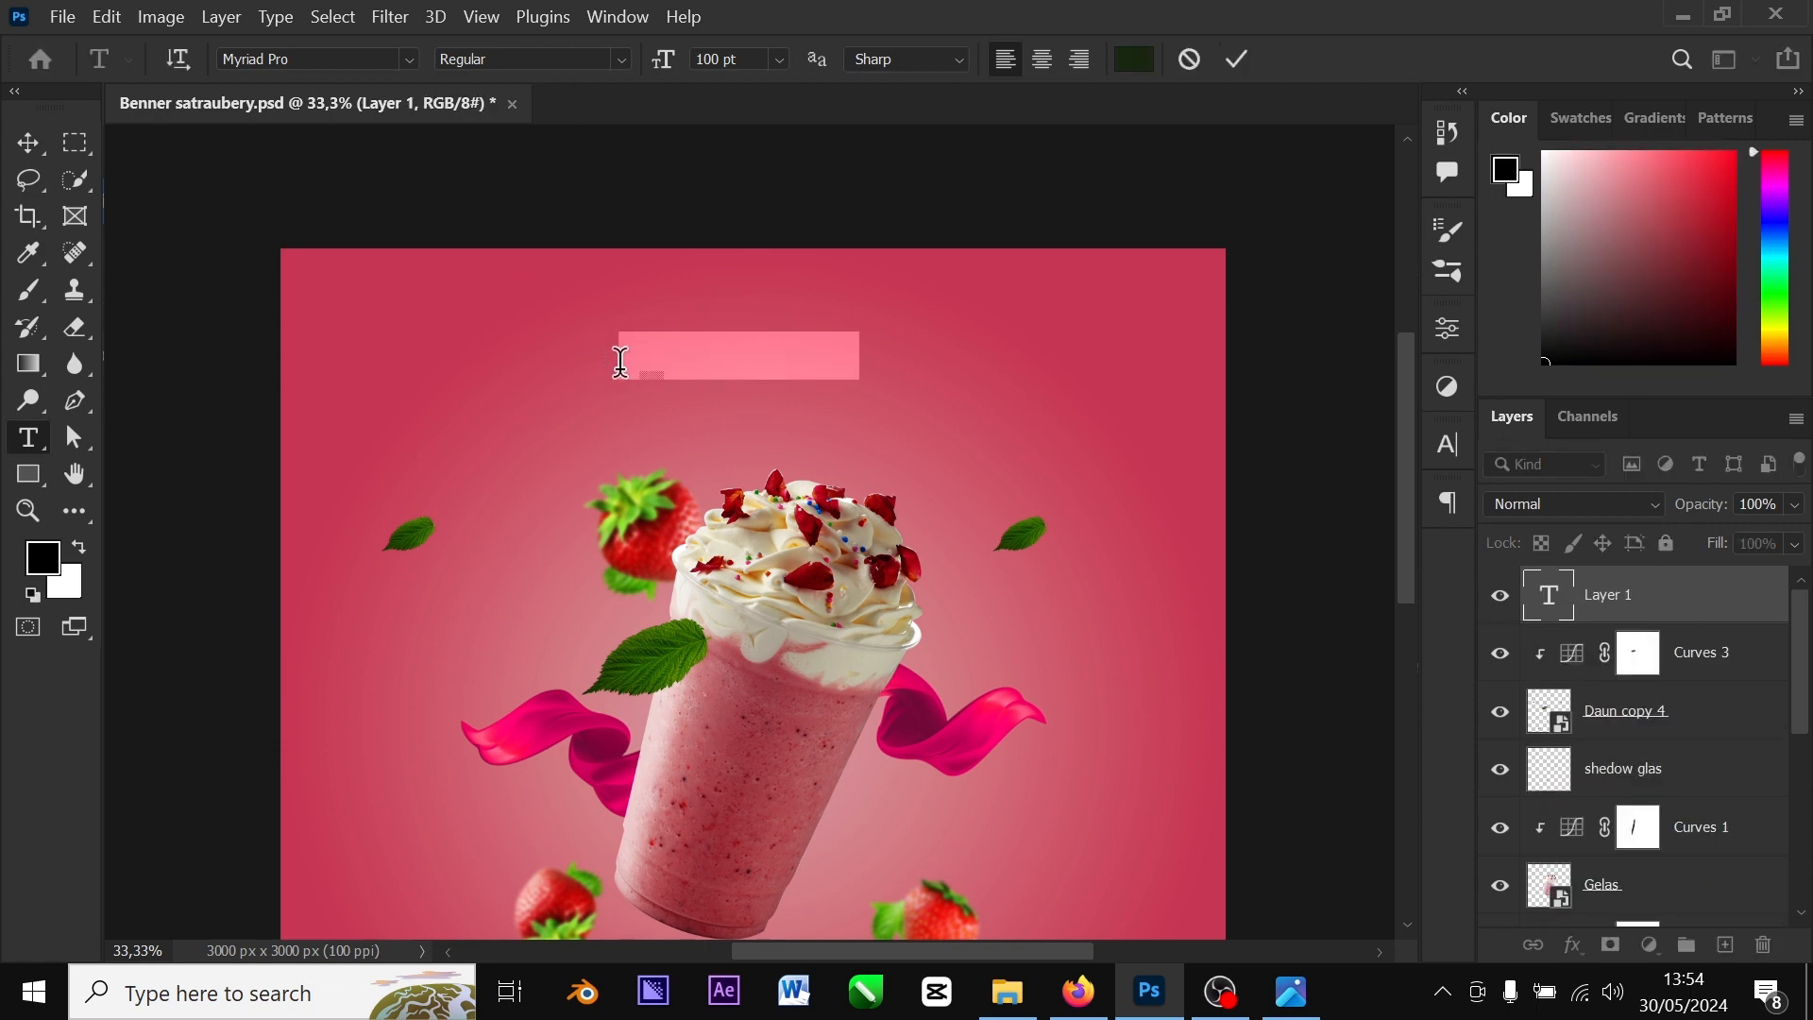
pyautogui.write('Seasonal')
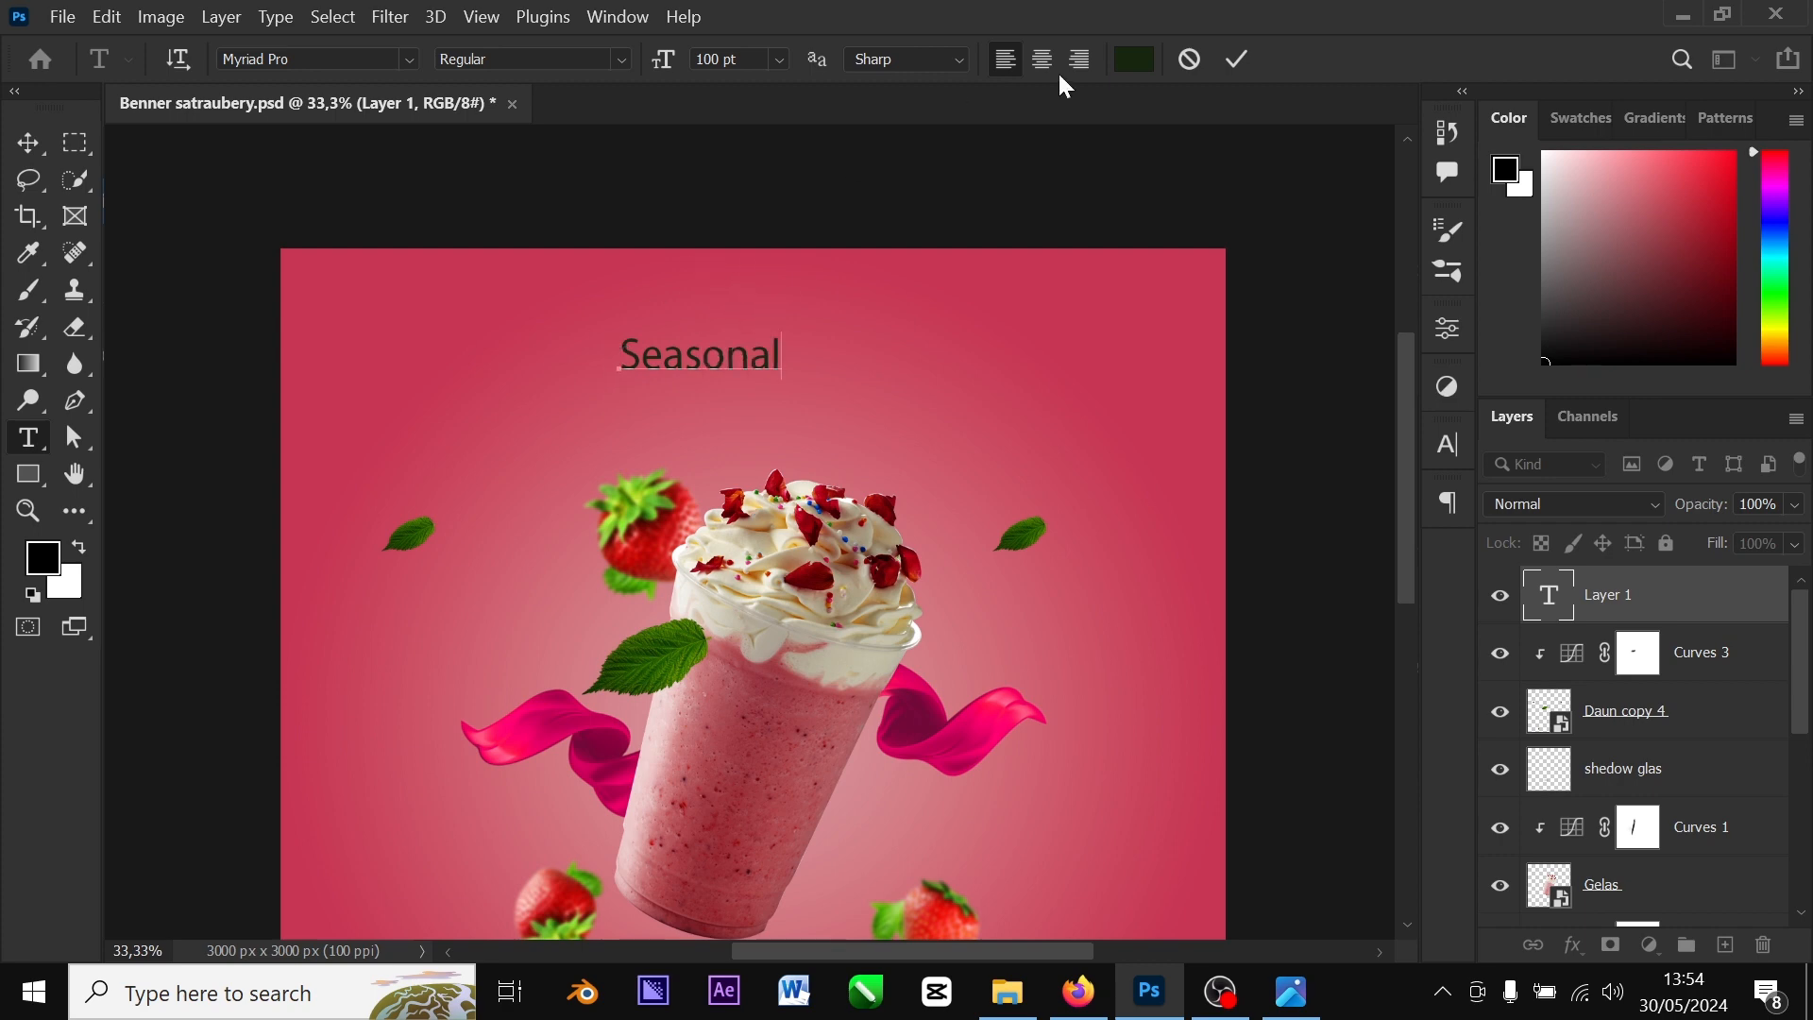
pyautogui.click(1237, 62)
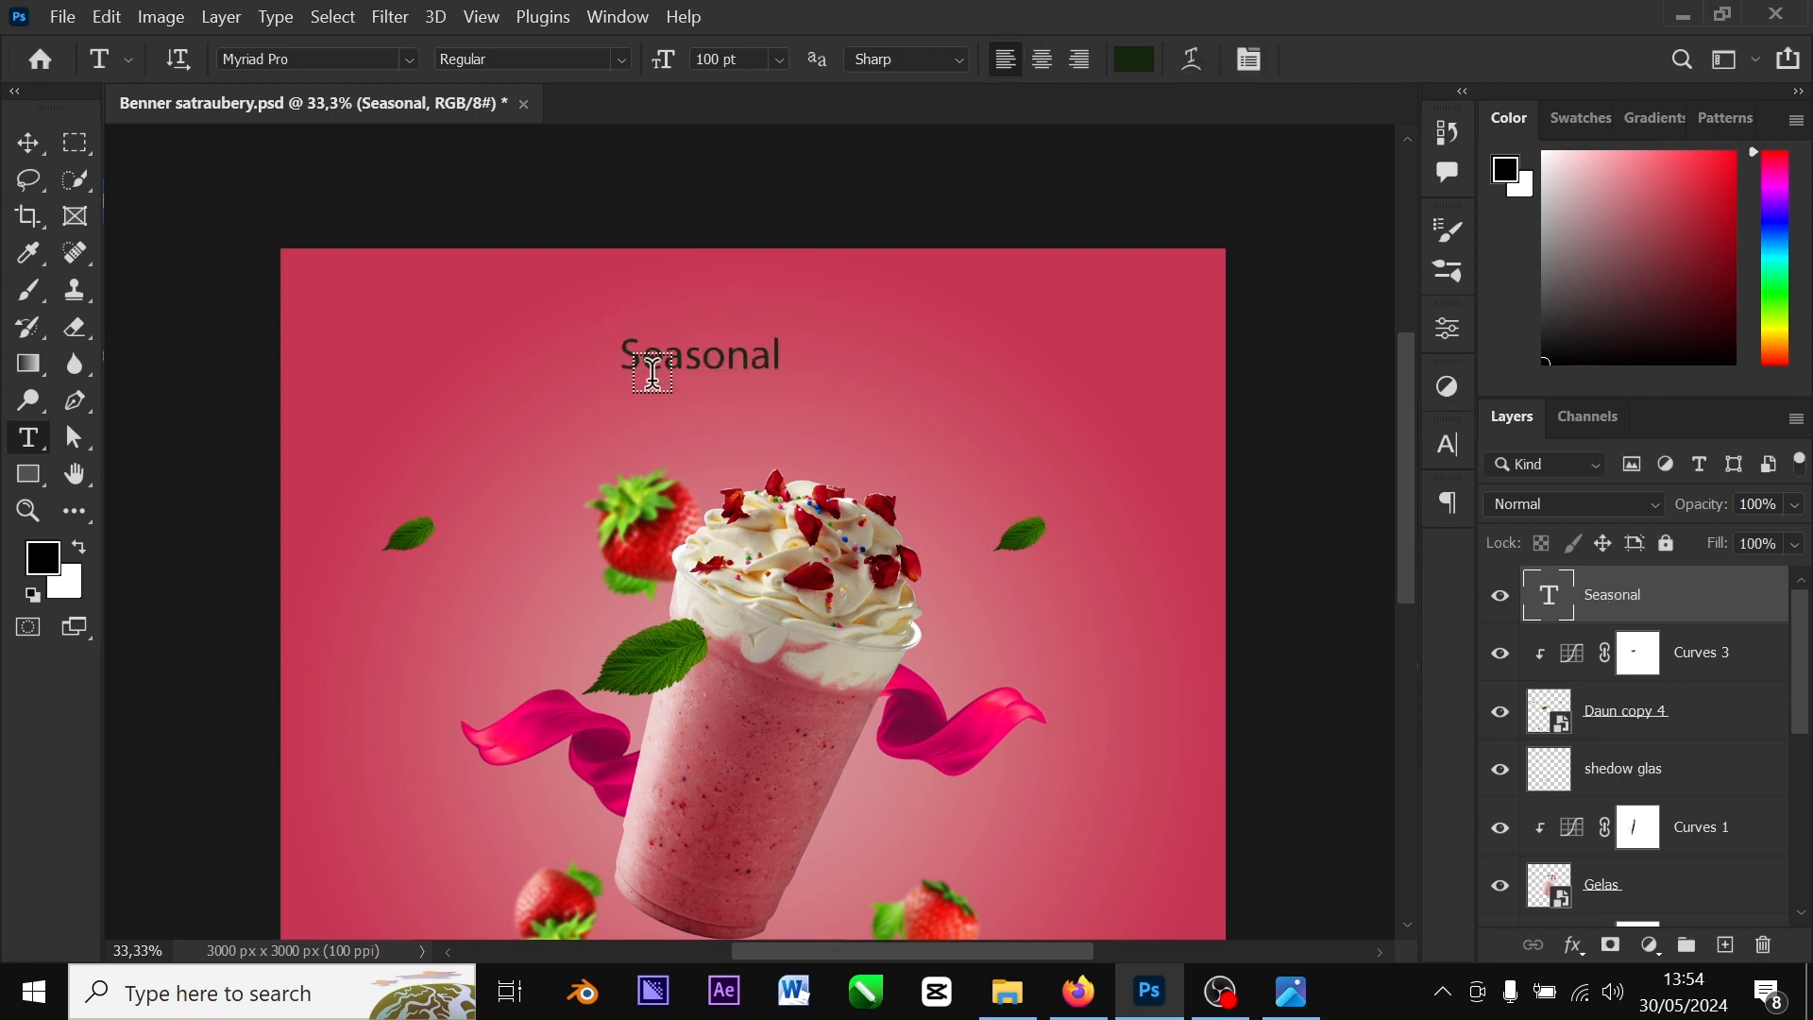
pyautogui.click(28, 143)
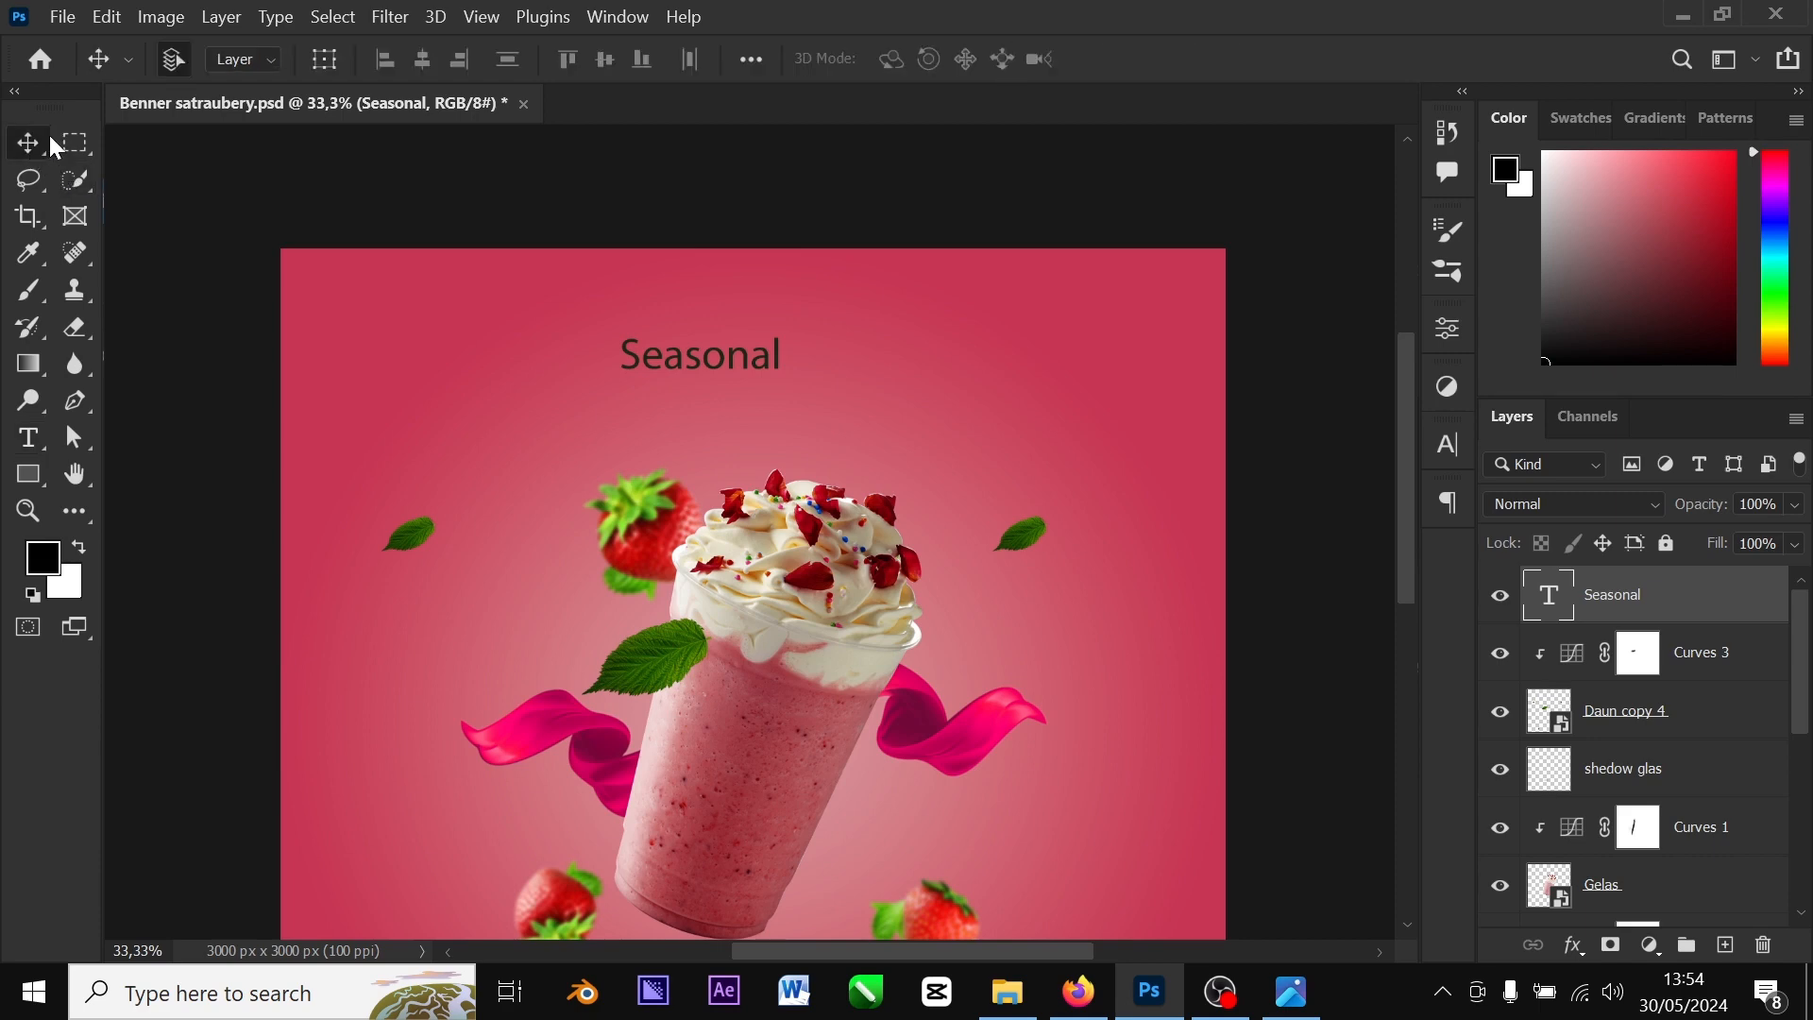
pyautogui.moveTo(696, 360); pyautogui.dragTo(700, 376)
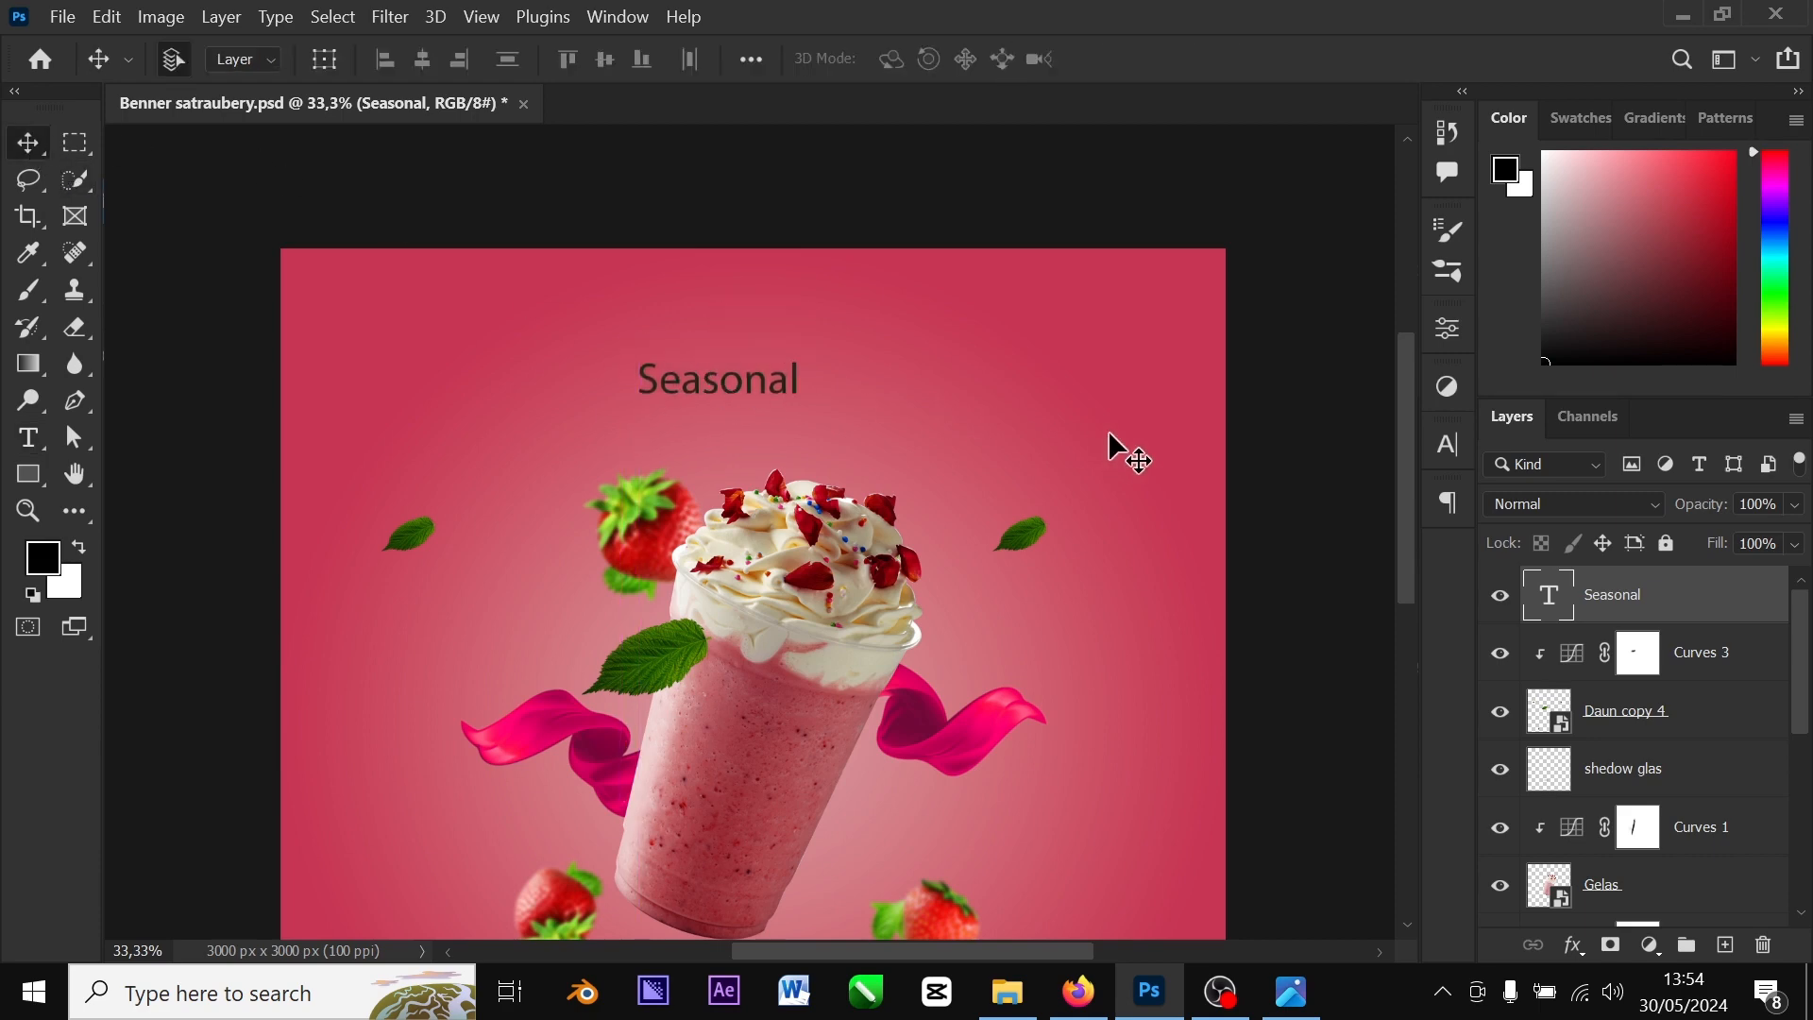
# Change the Seasonal text's font to Brush Script MT and its colour to white
pyautogui.click(1454, 440)
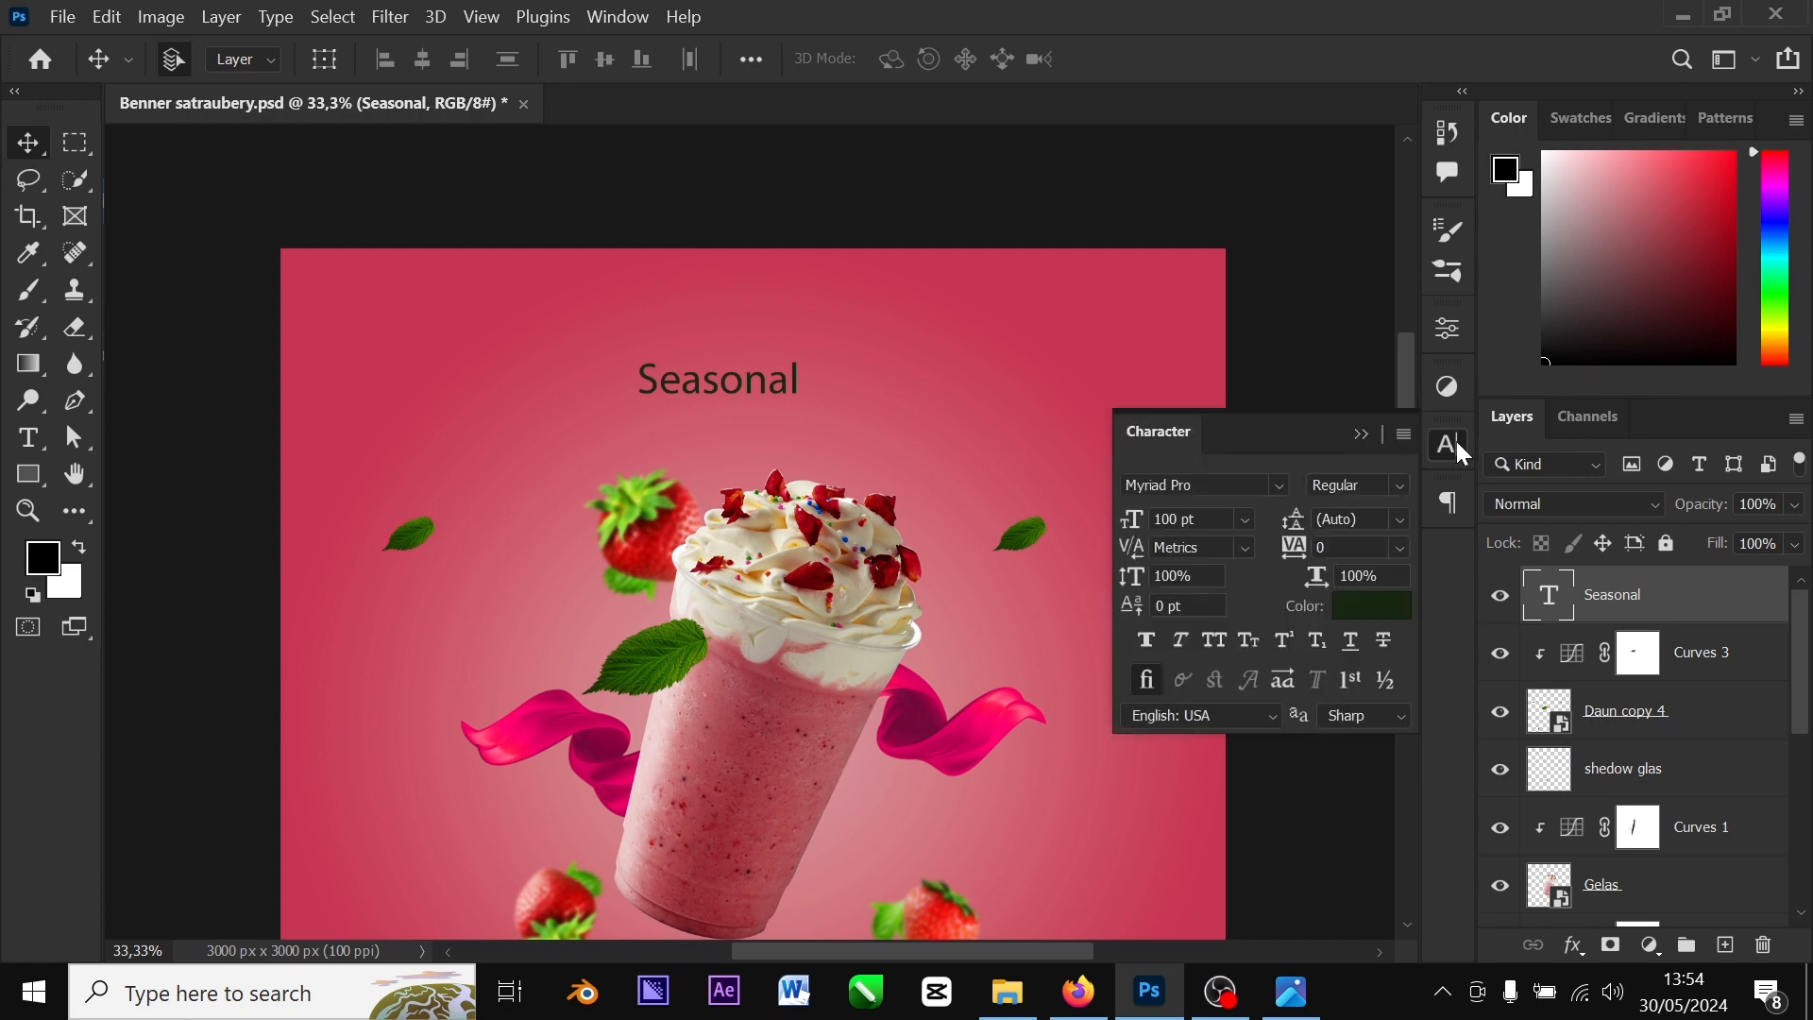
pyautogui.click(1281, 488)
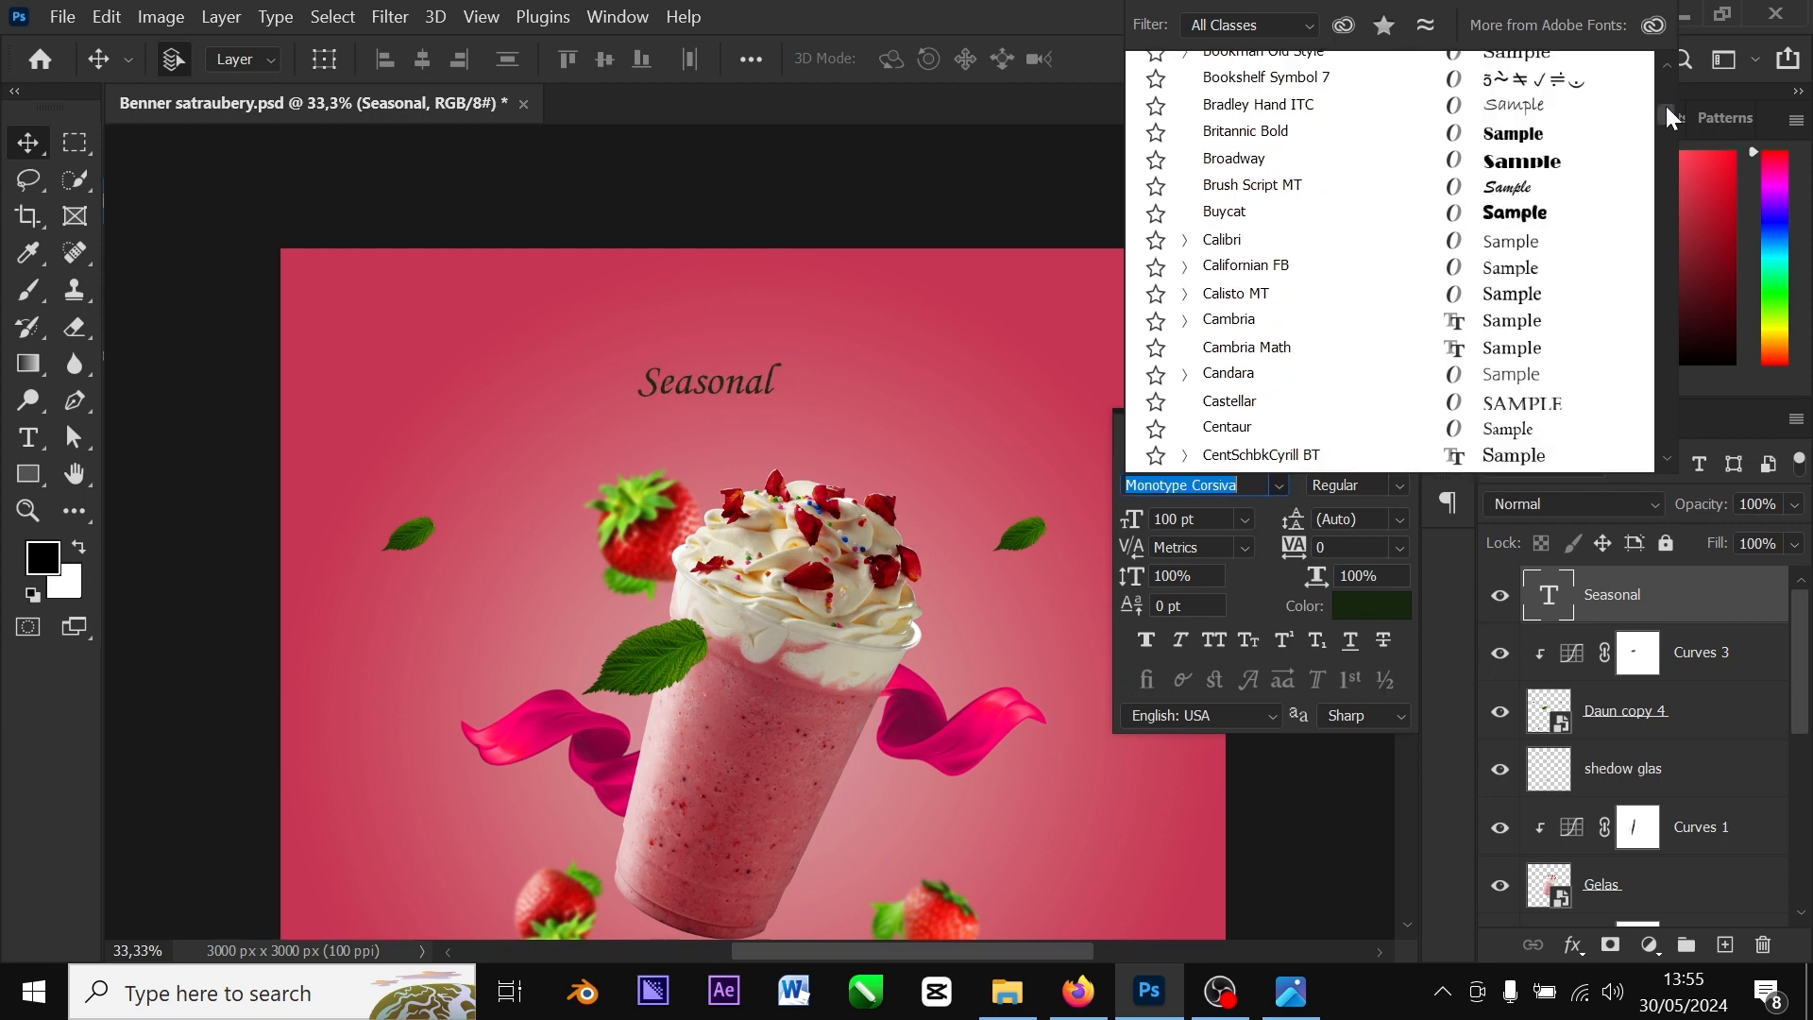
pyautogui.click(1544, 193)
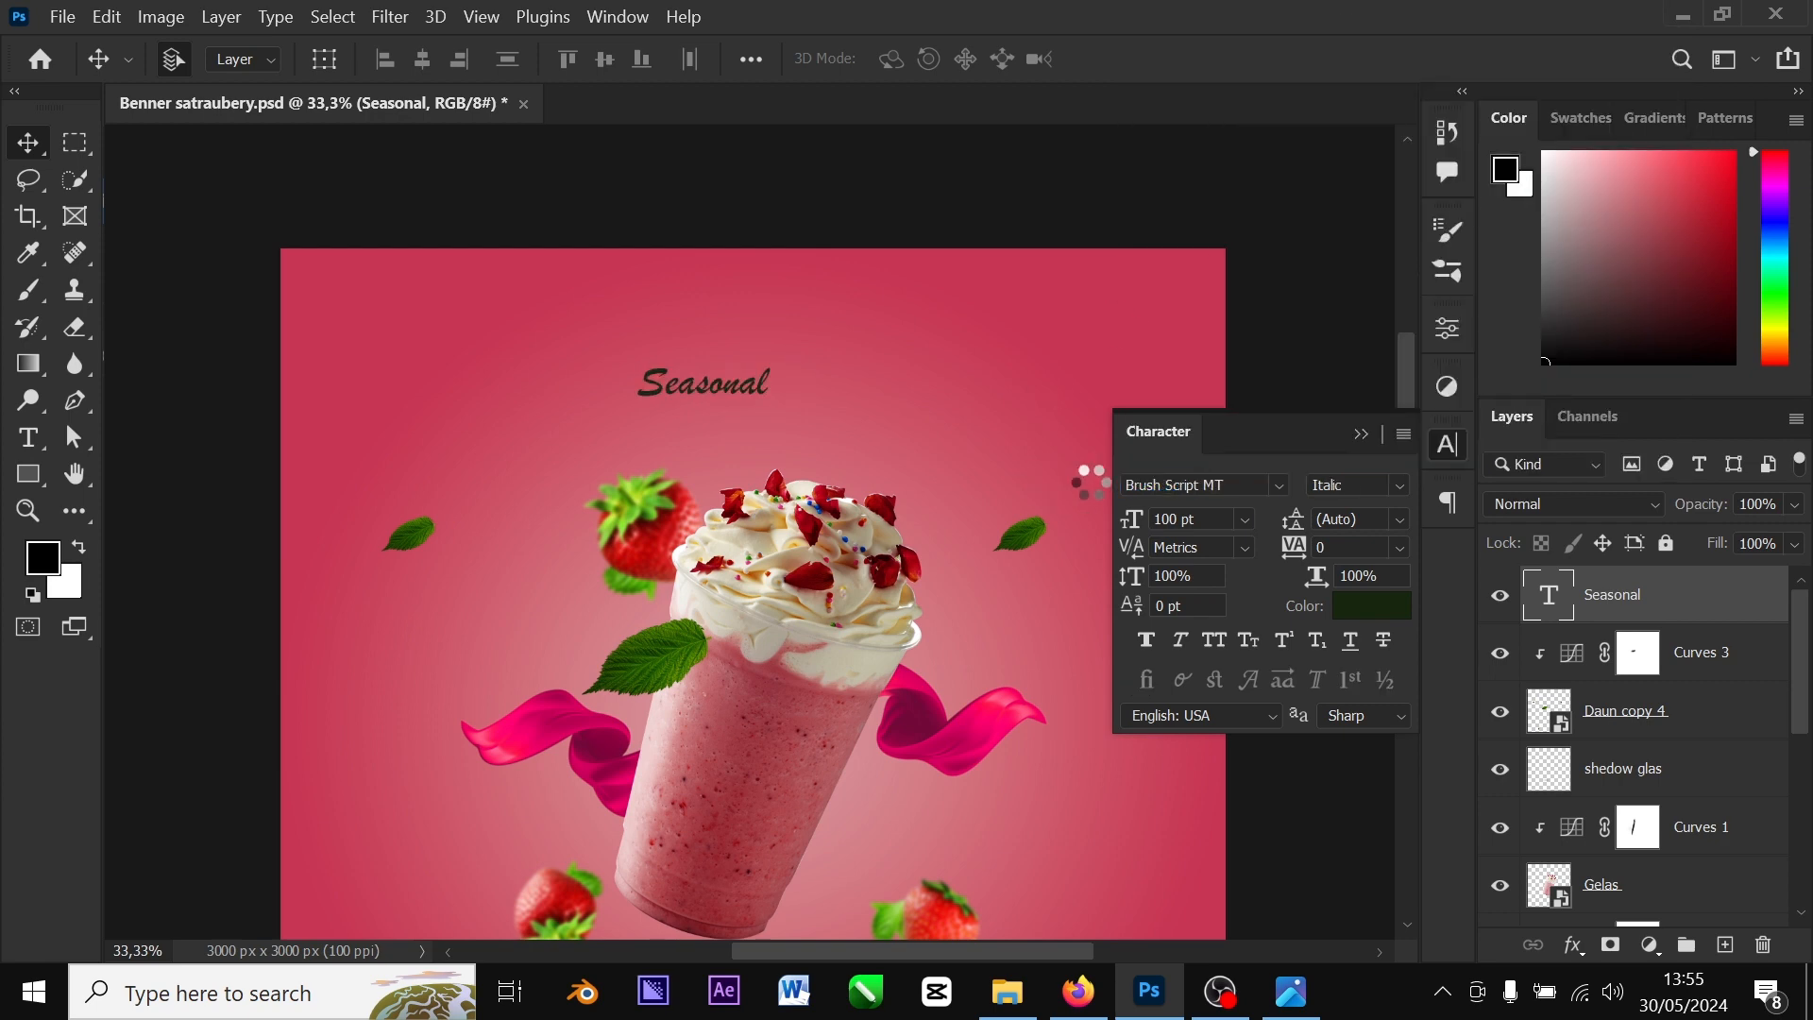
pyautogui.click(1368, 612)
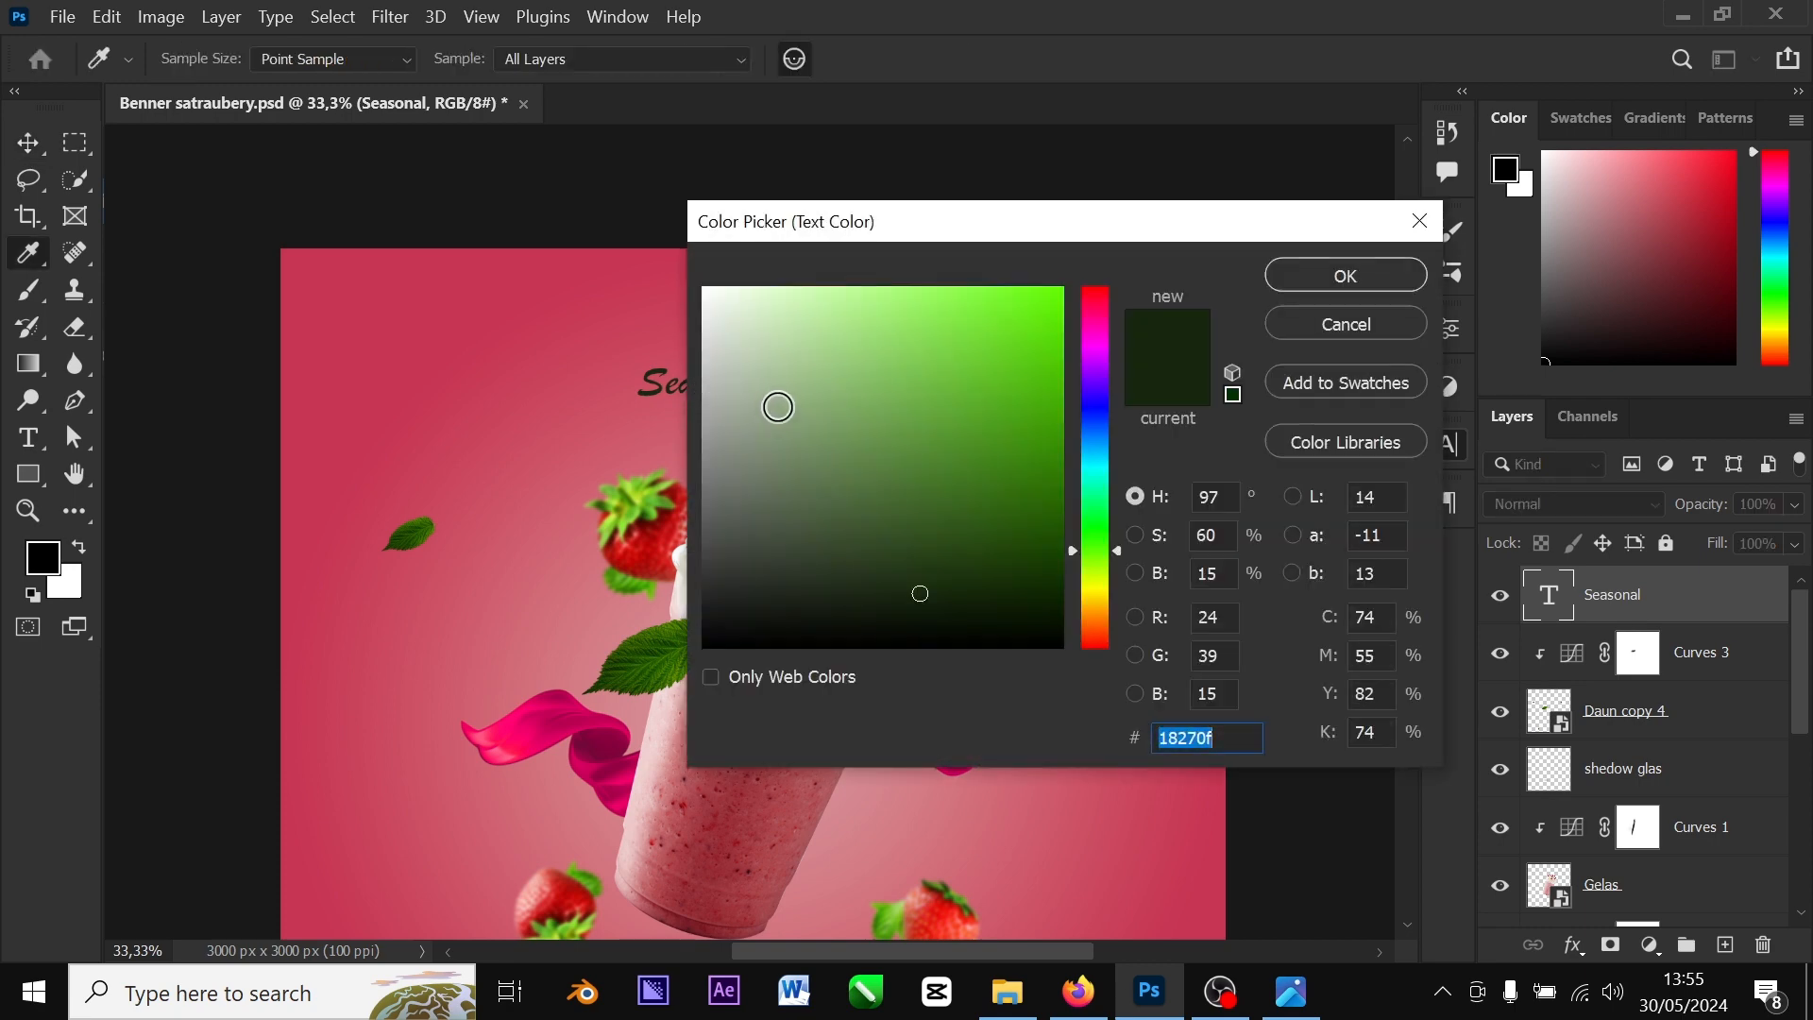
pyautogui.moveTo(781, 404); pyautogui.dragTo(684, 269)
pyautogui.press('Return')
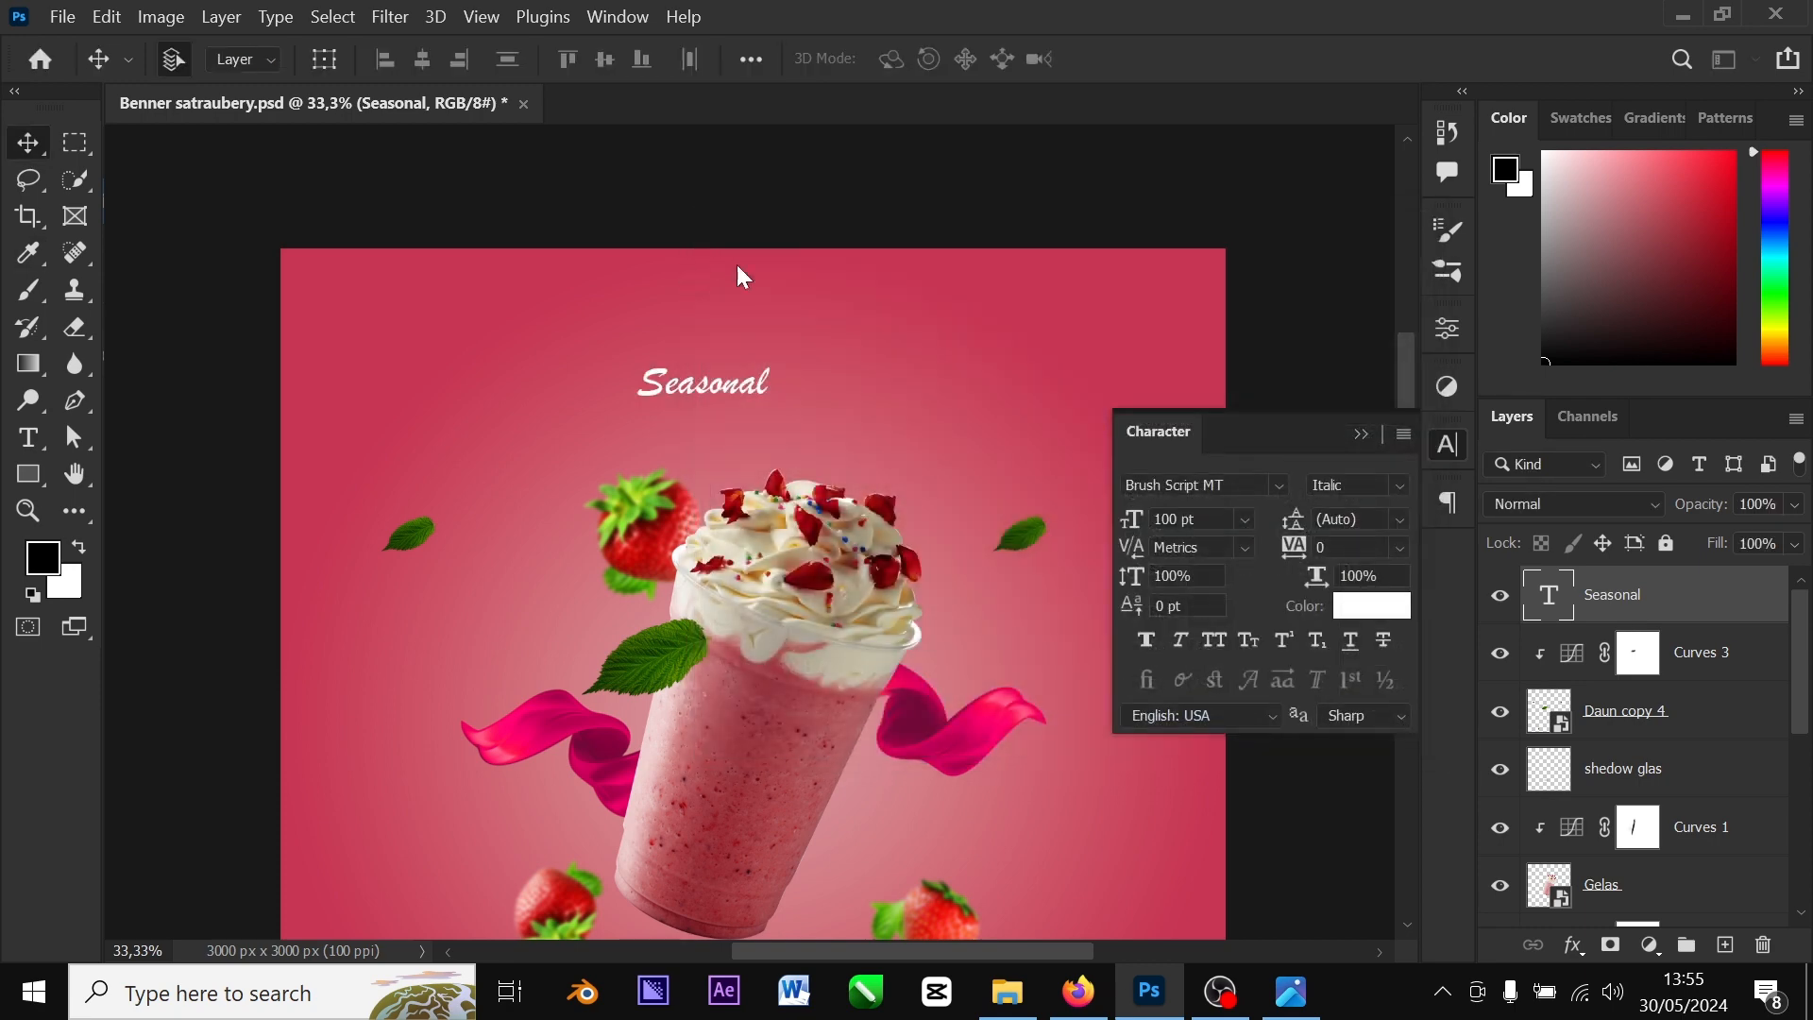
pyautogui.click(1355, 426)
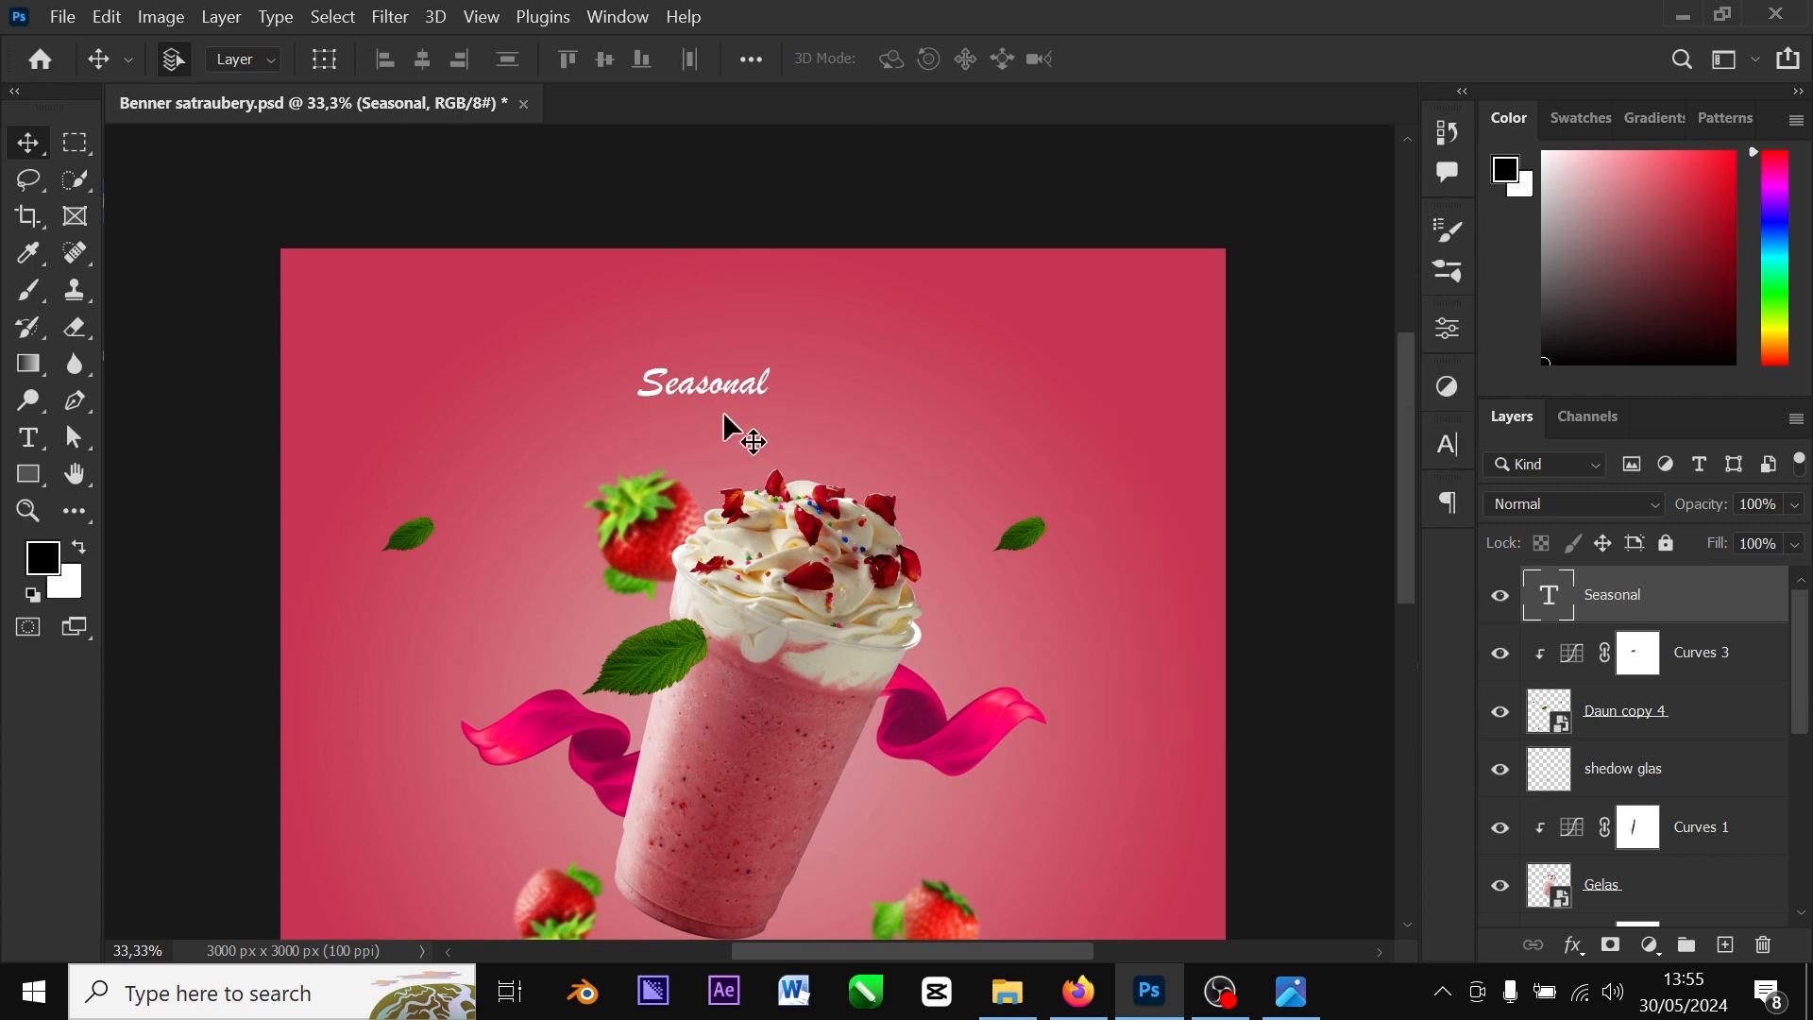
# Scale the Seasonal text to about 142% and move it up near the poster's top edge
pyautogui.hotkey('ctrl', 't')
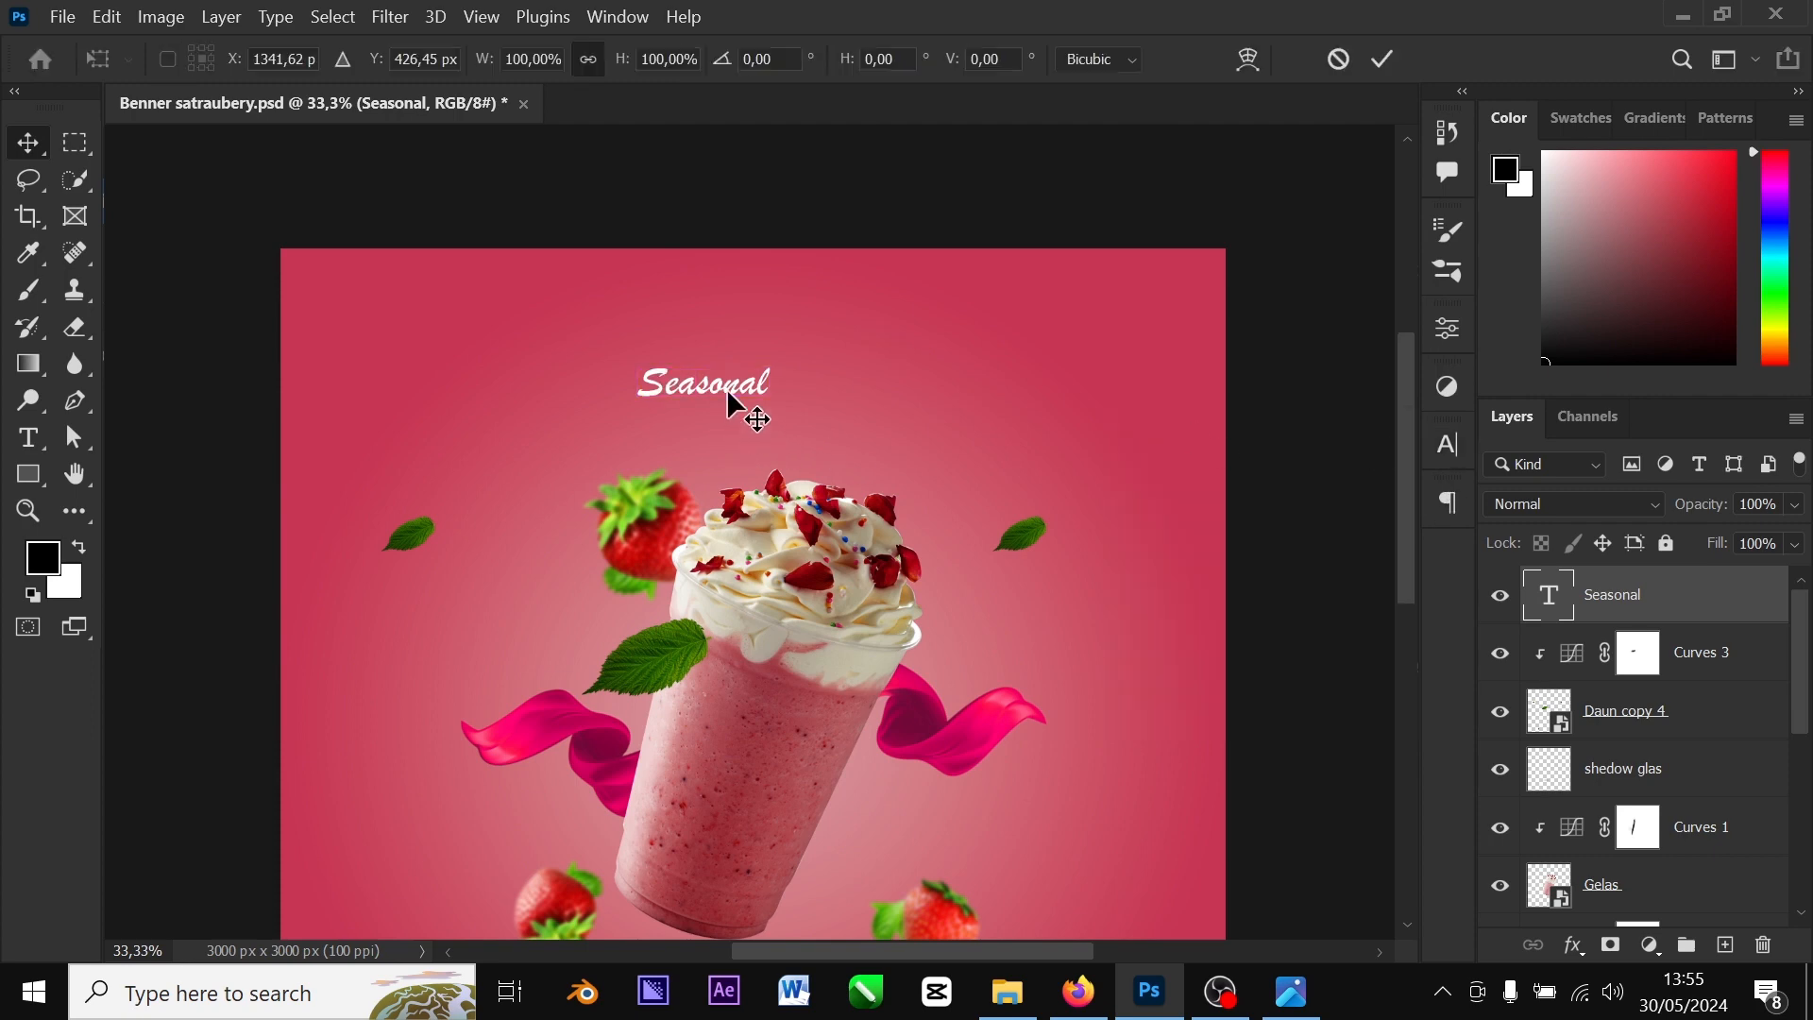
pyautogui.moveTo(770, 358); pyautogui.dragTo(826, 331)
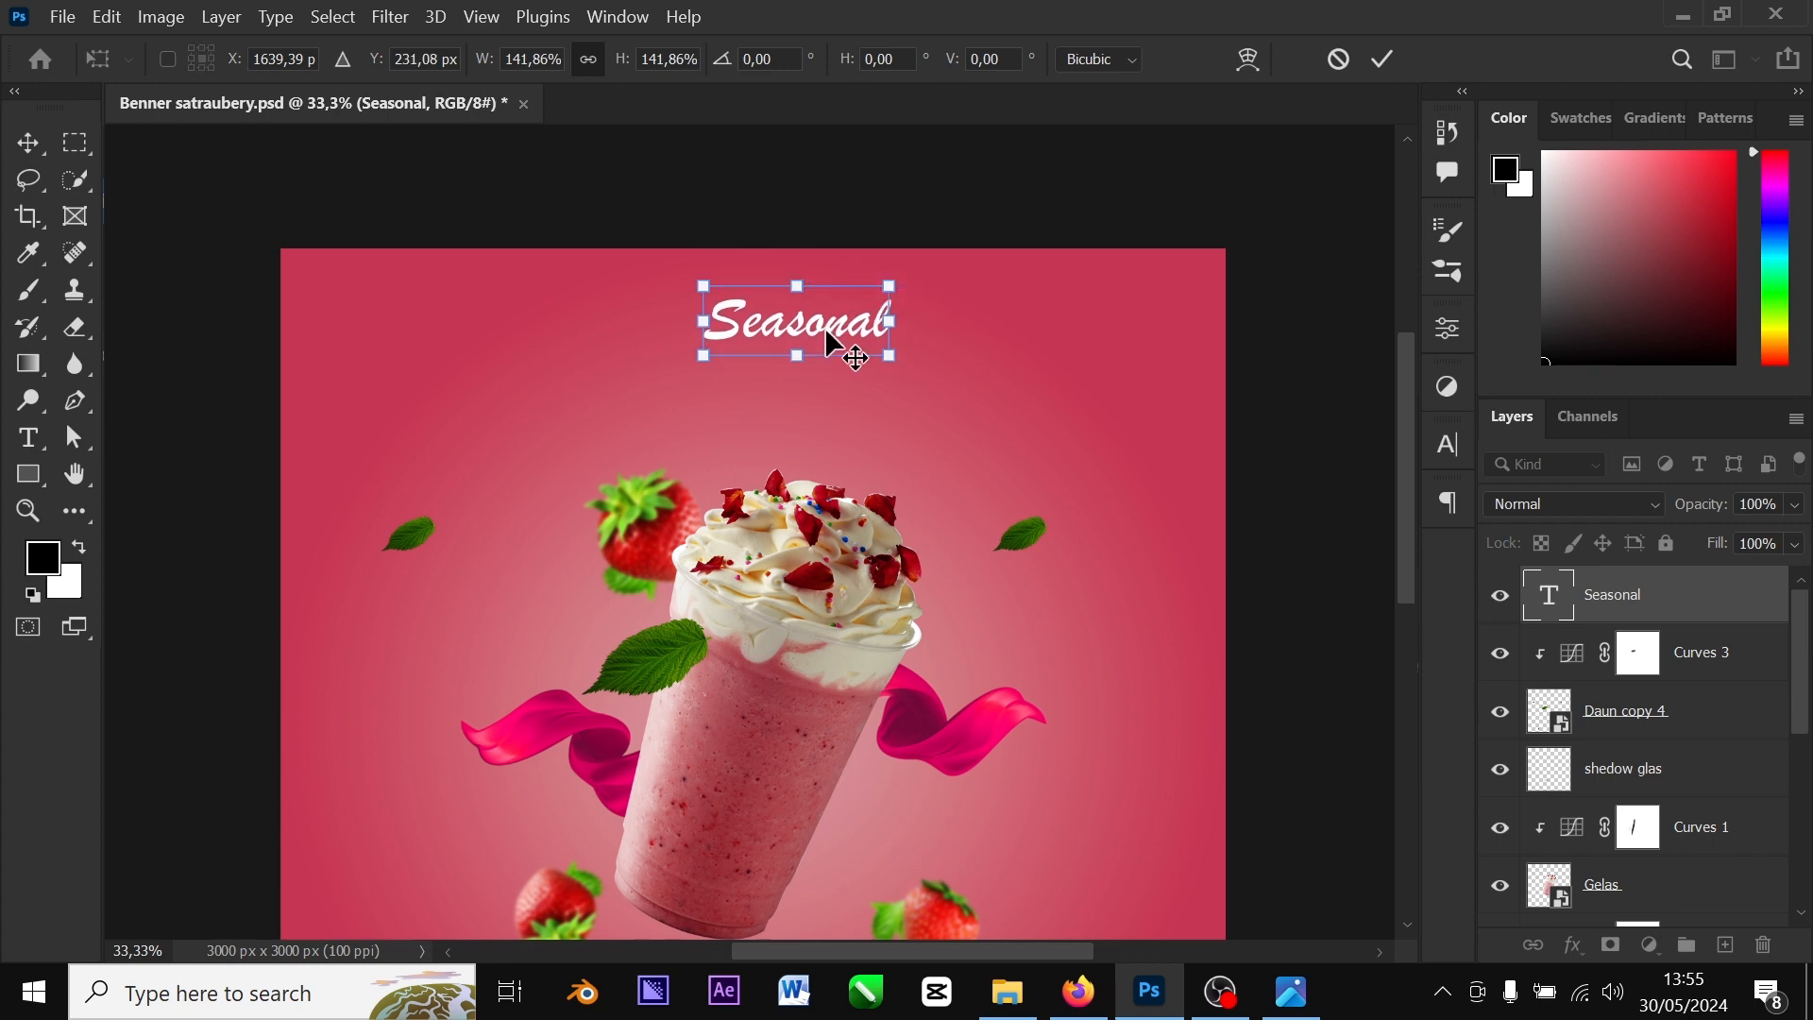
pyautogui.press('Return')
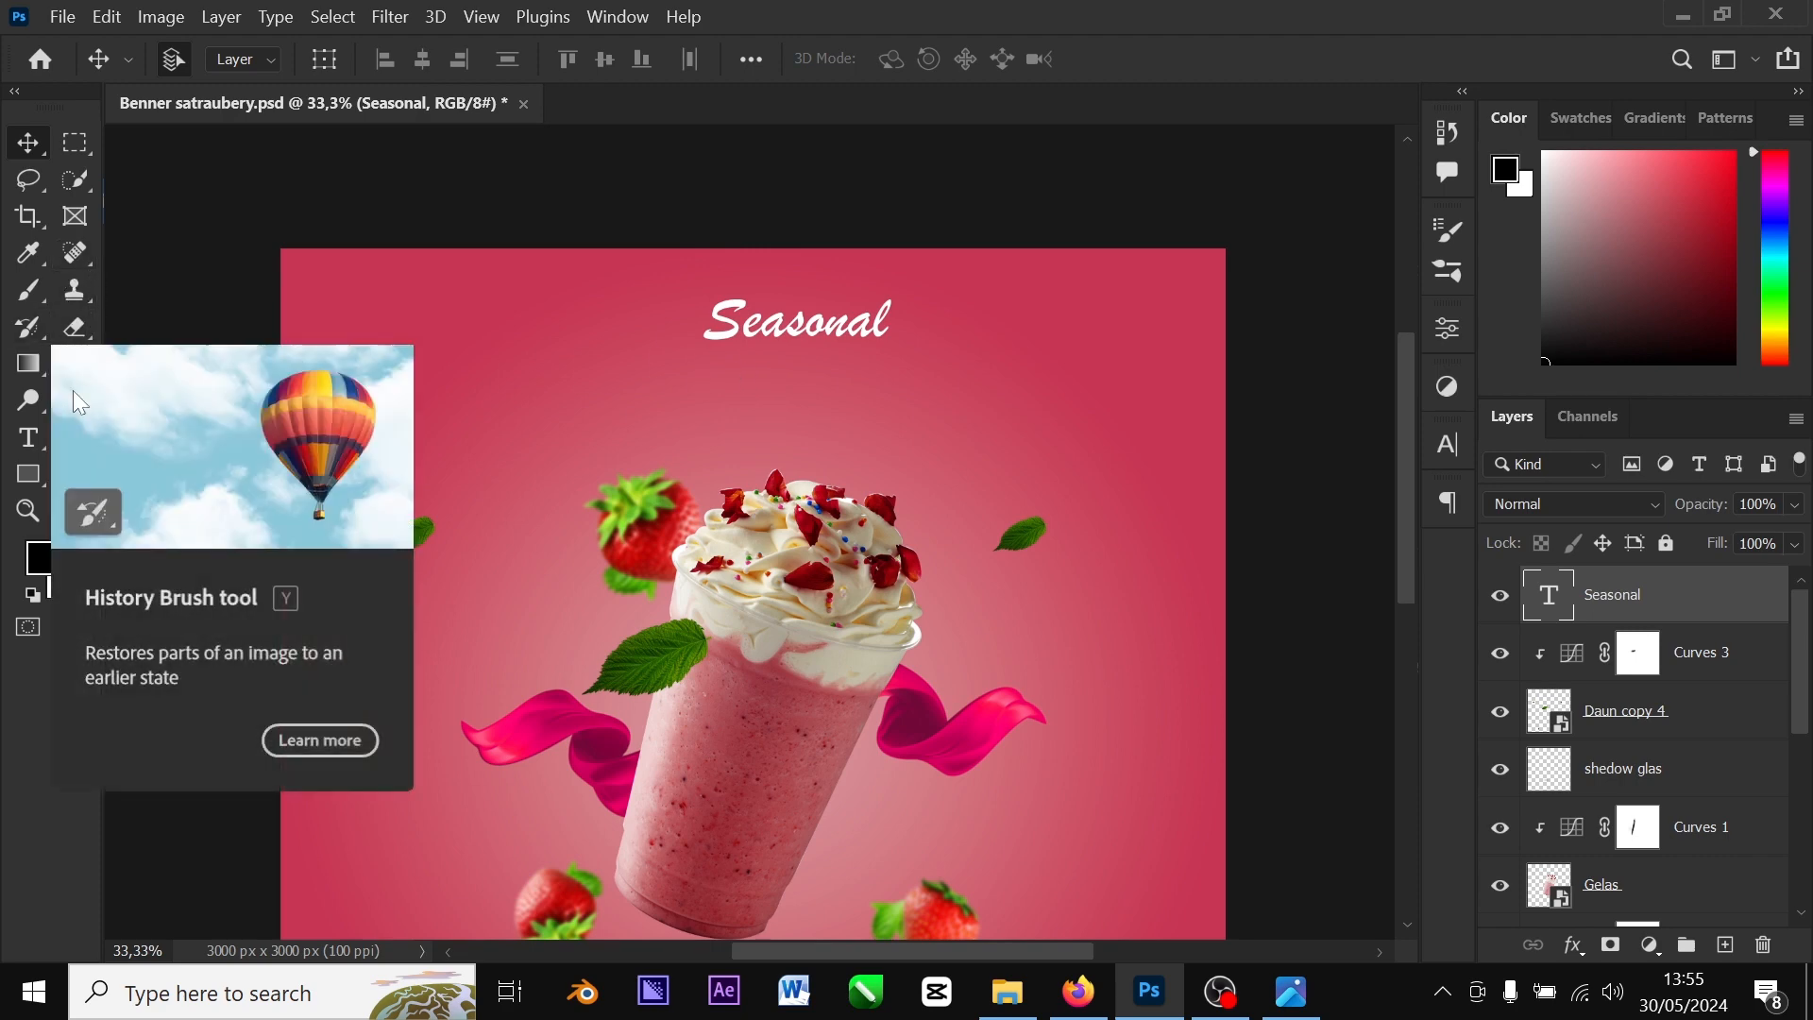
# Draw a closed Pen path between the Seasonal text and the whipped cream, with a wavy upper edge and a nearly straight lower edge
pyautogui.click(76, 402)
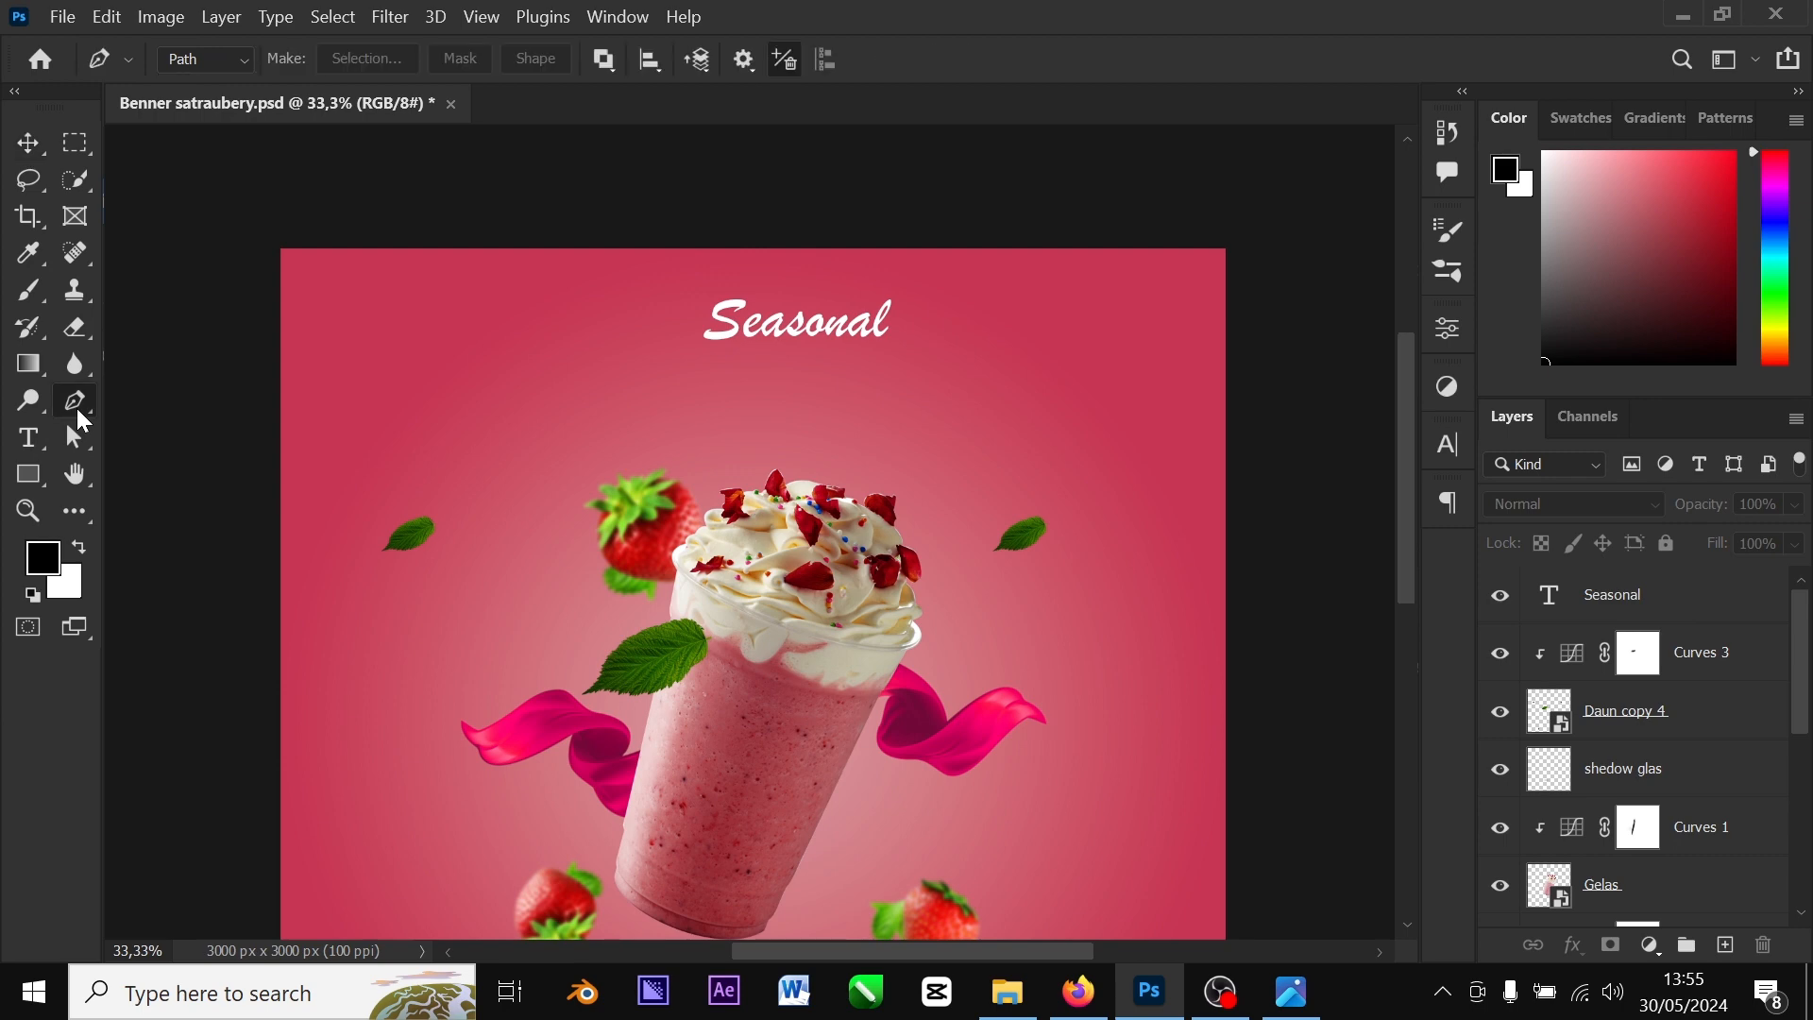
pyautogui.click(594, 411)
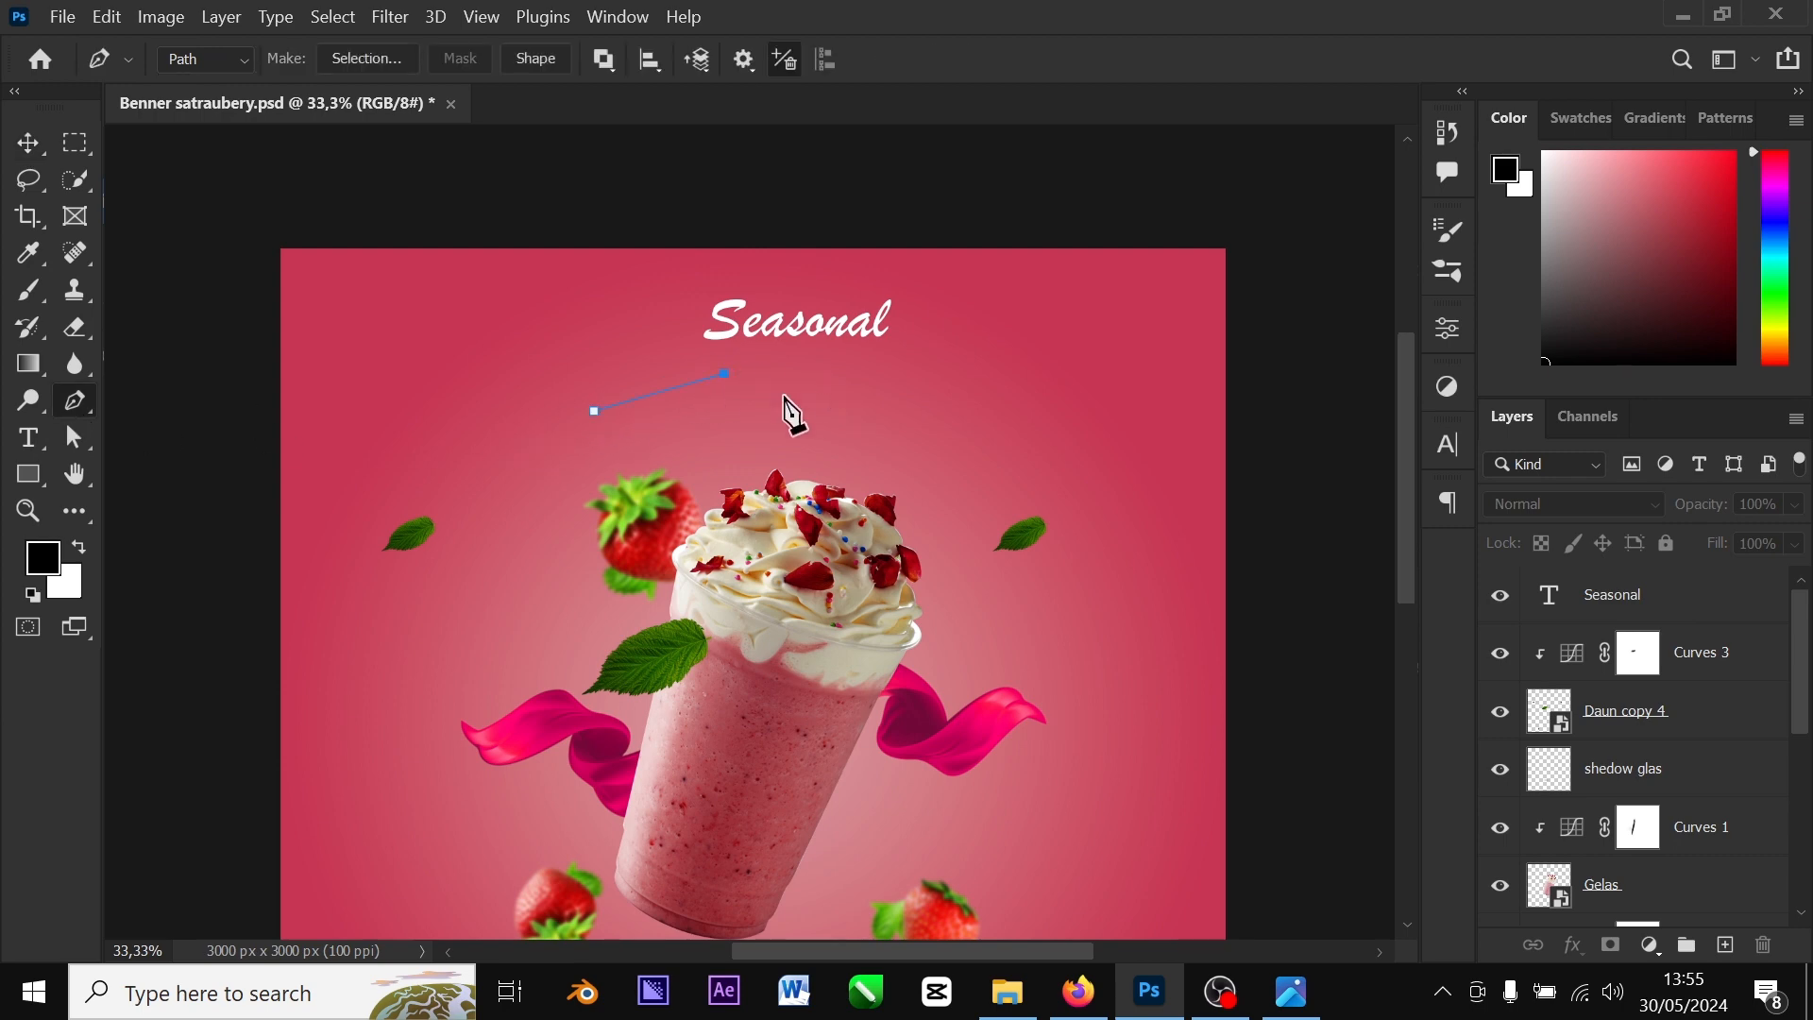
pyautogui.moveTo(739, 375); pyautogui.dragTo(784, 374)
pyautogui.click(837, 390)
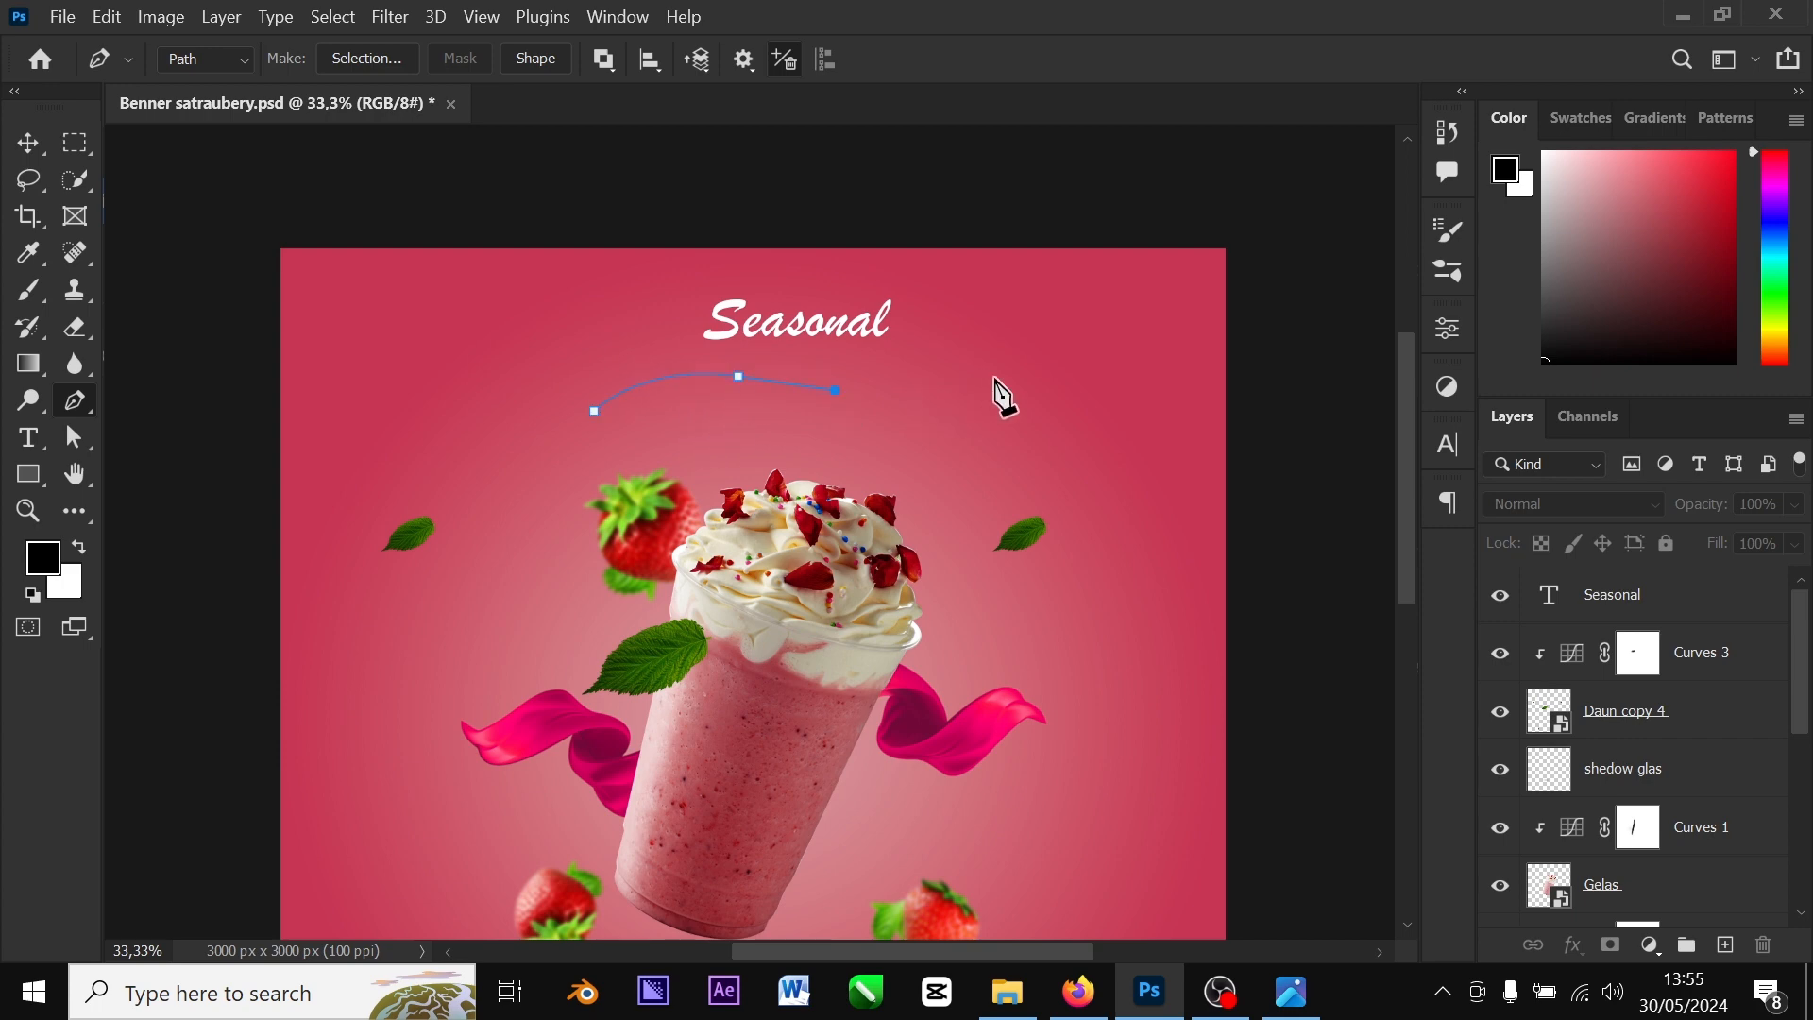
pyautogui.moveTo(1050, 352); pyautogui.dragTo(1054, 351)
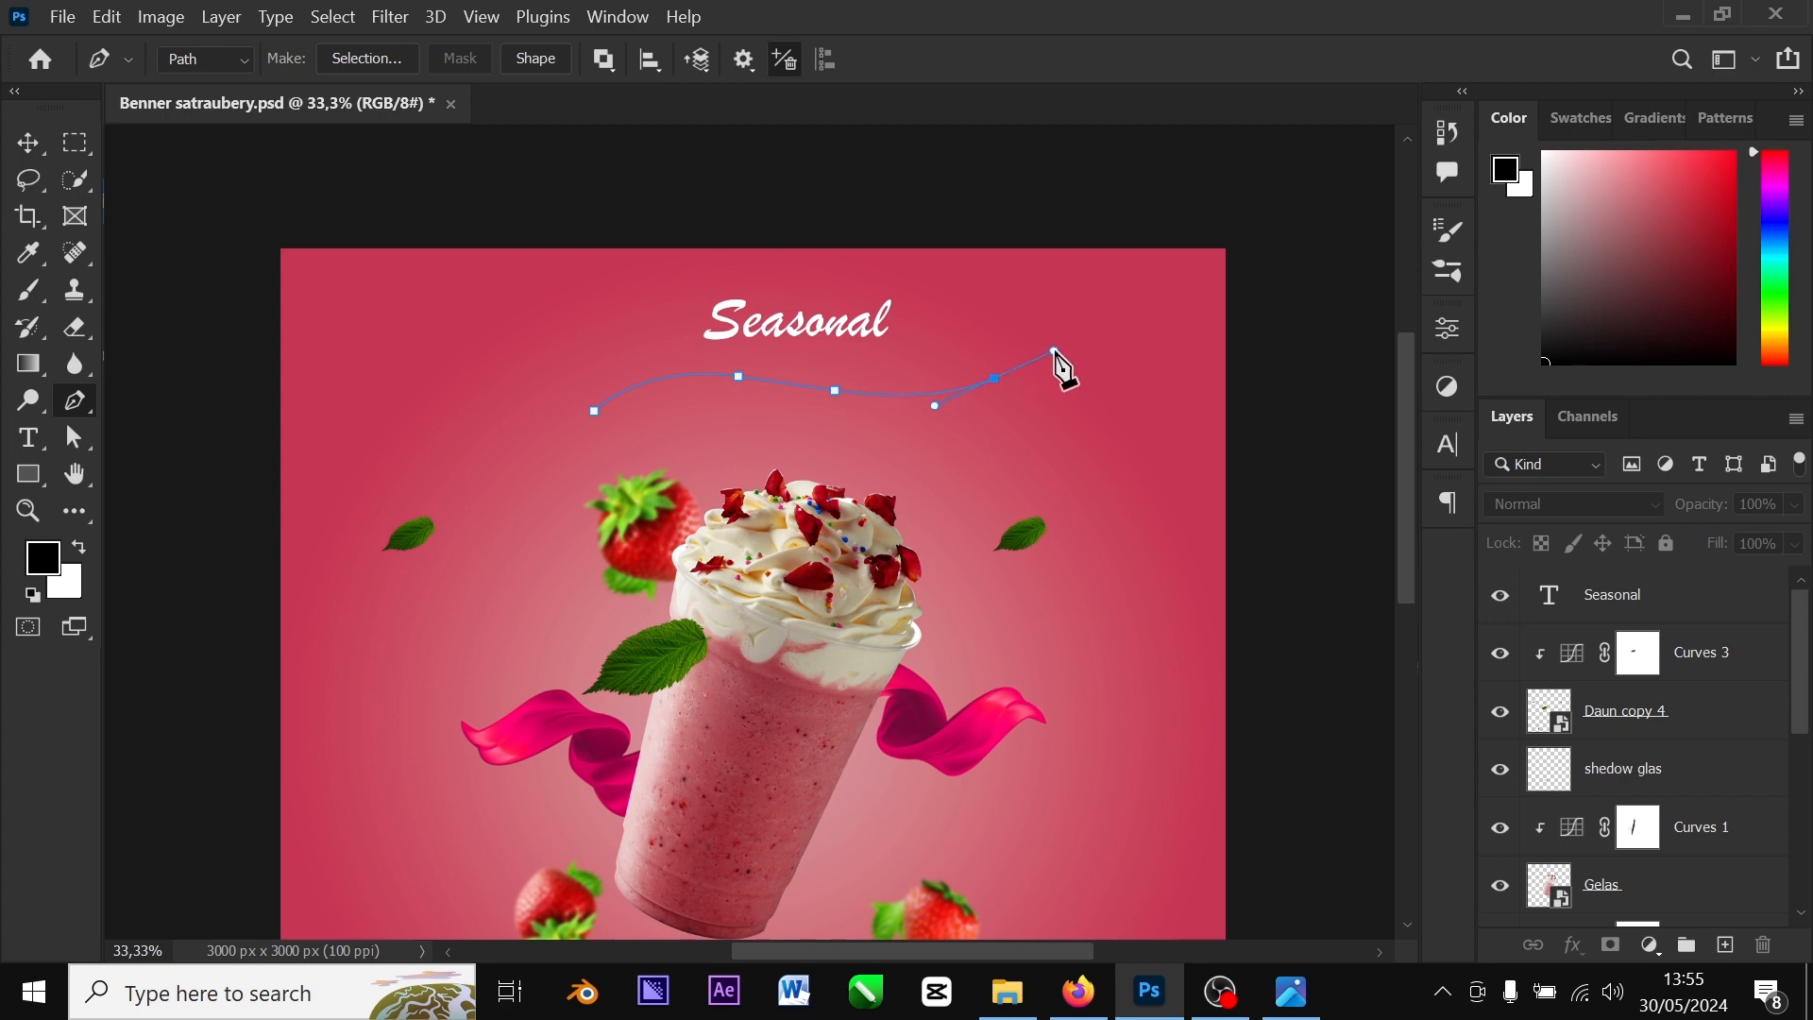
pyautogui.click(1082, 418)
pyautogui.click(1037, 473)
pyautogui.click(957, 478)
pyautogui.click(609, 463)
pyautogui.click(594, 411)
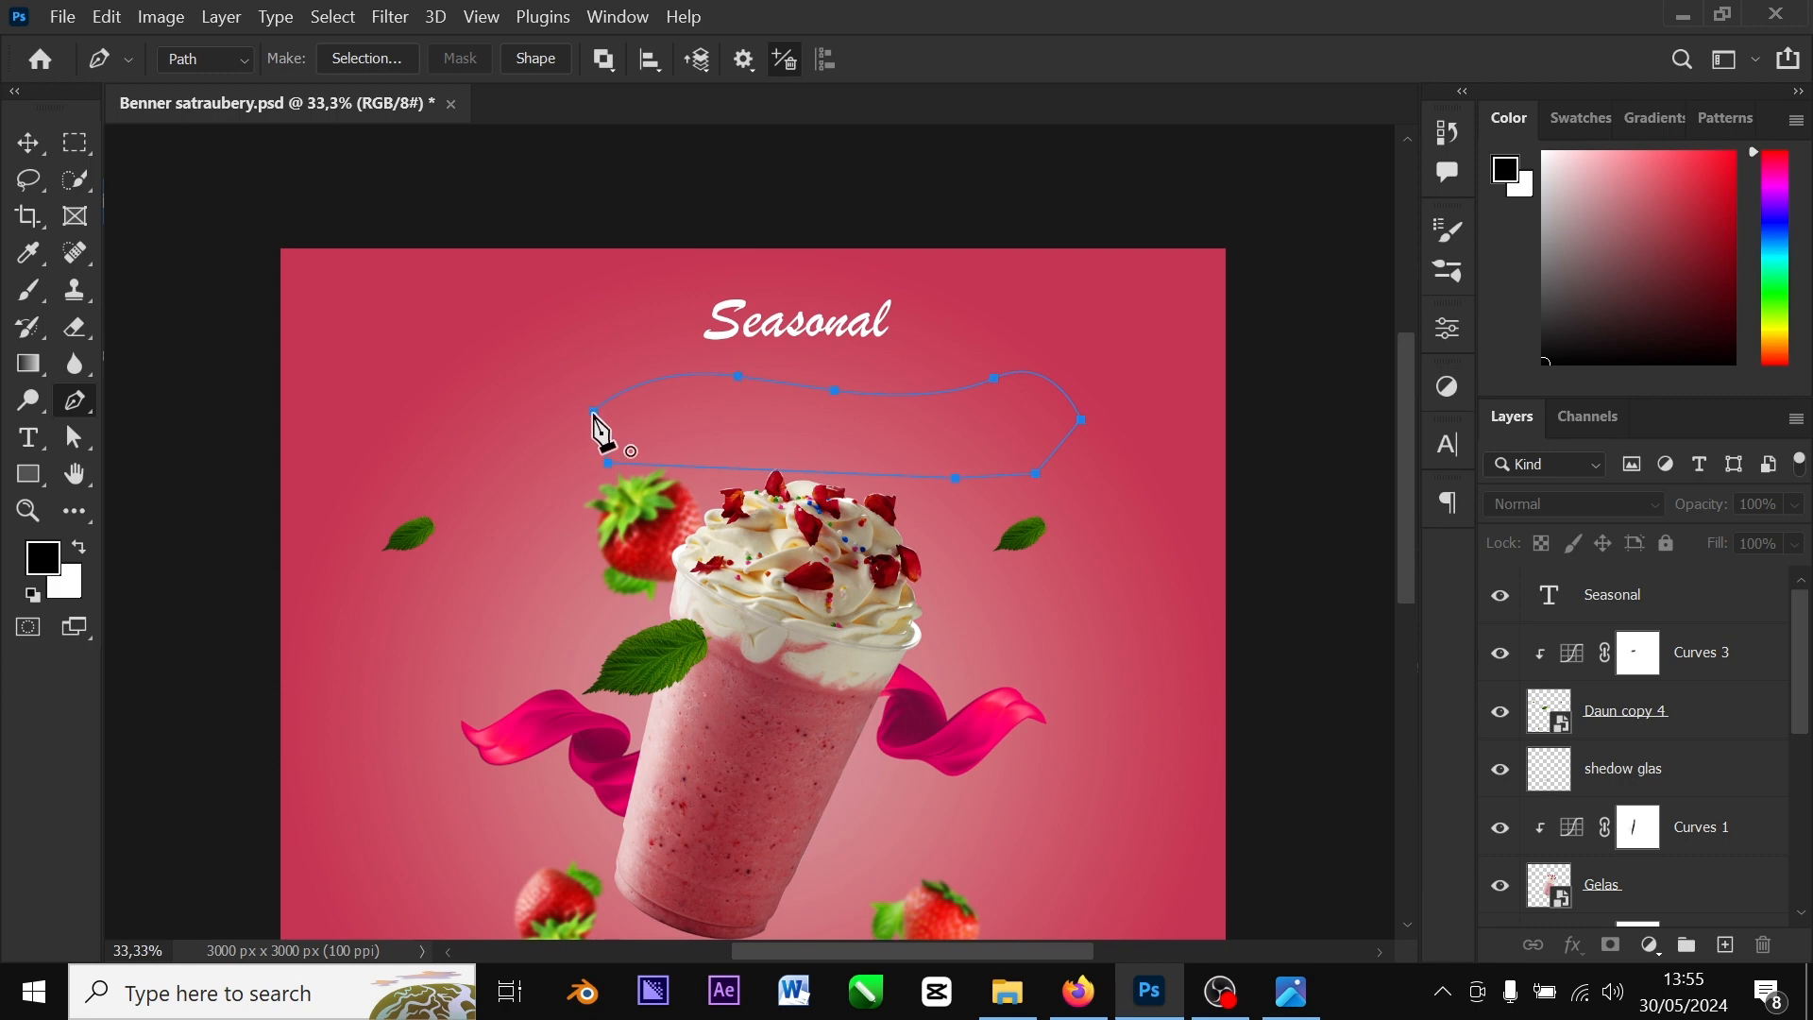
pyautogui.click(641, 384)
# Add white Brush Script MT text "STAWBERRY LYCHH" at 100 pt along the wavy upper edge of the path
pyautogui.click(28, 437)
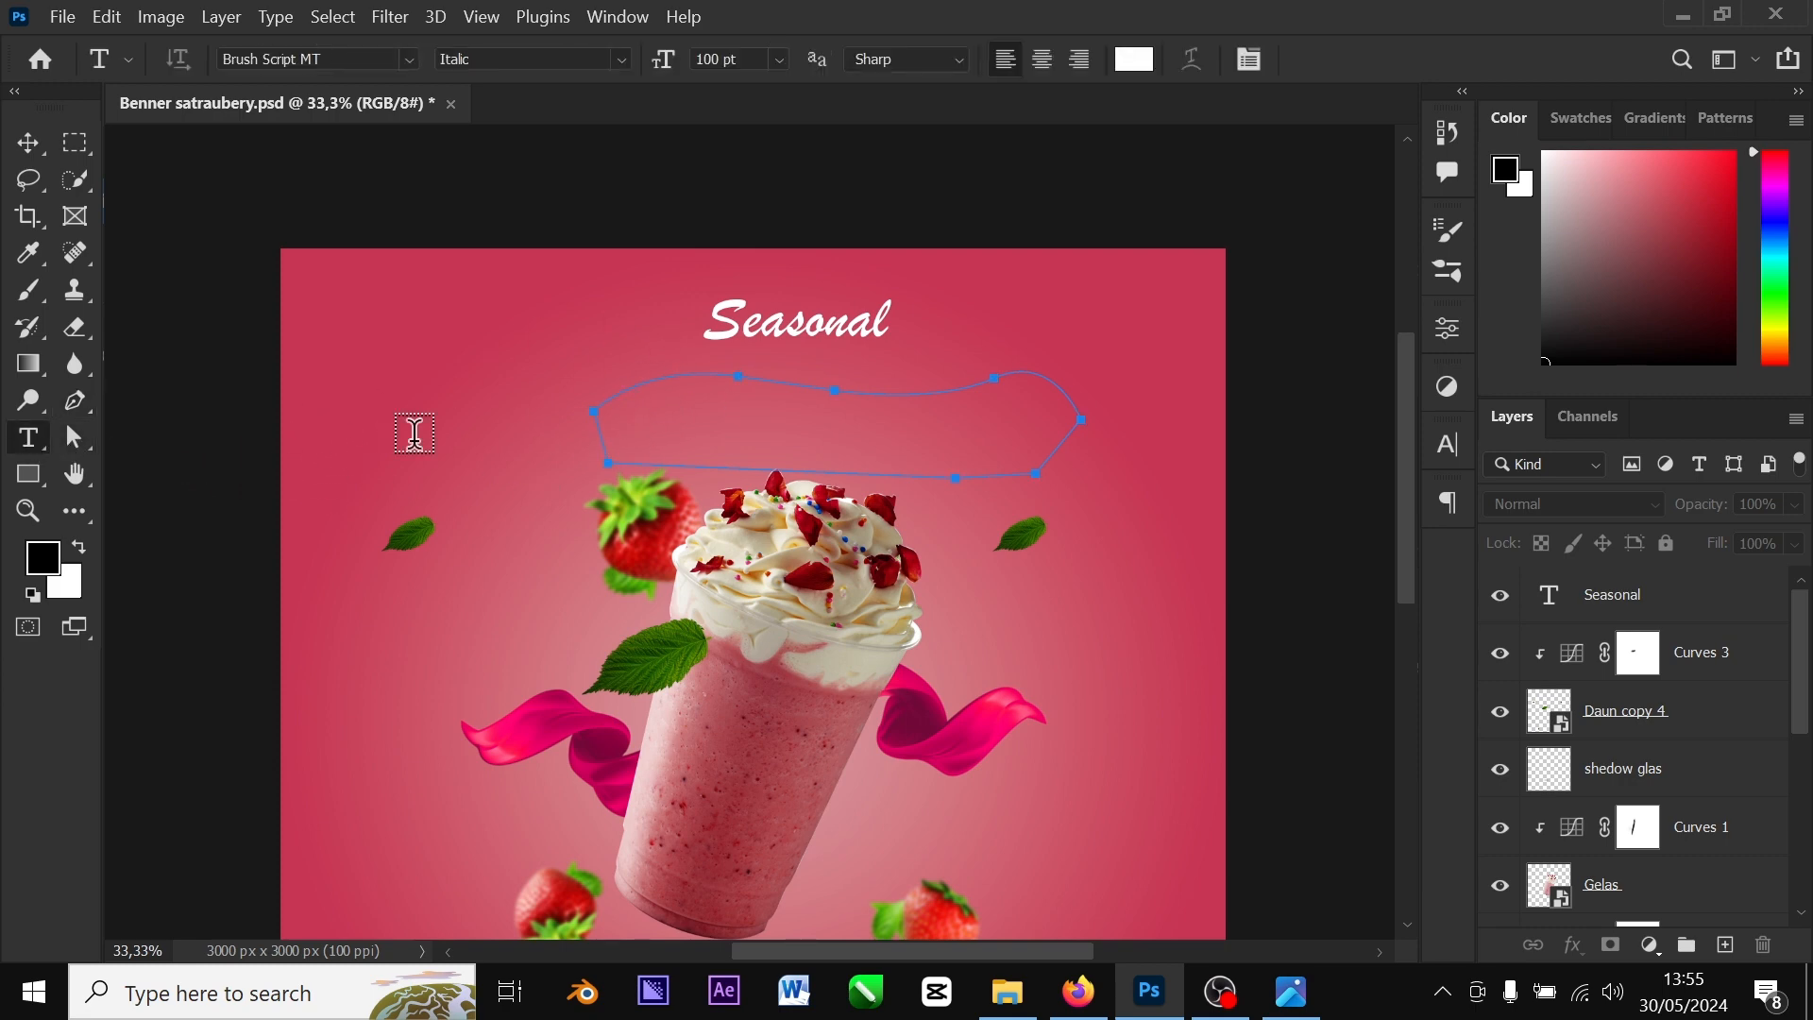
pyautogui.click(654, 370)
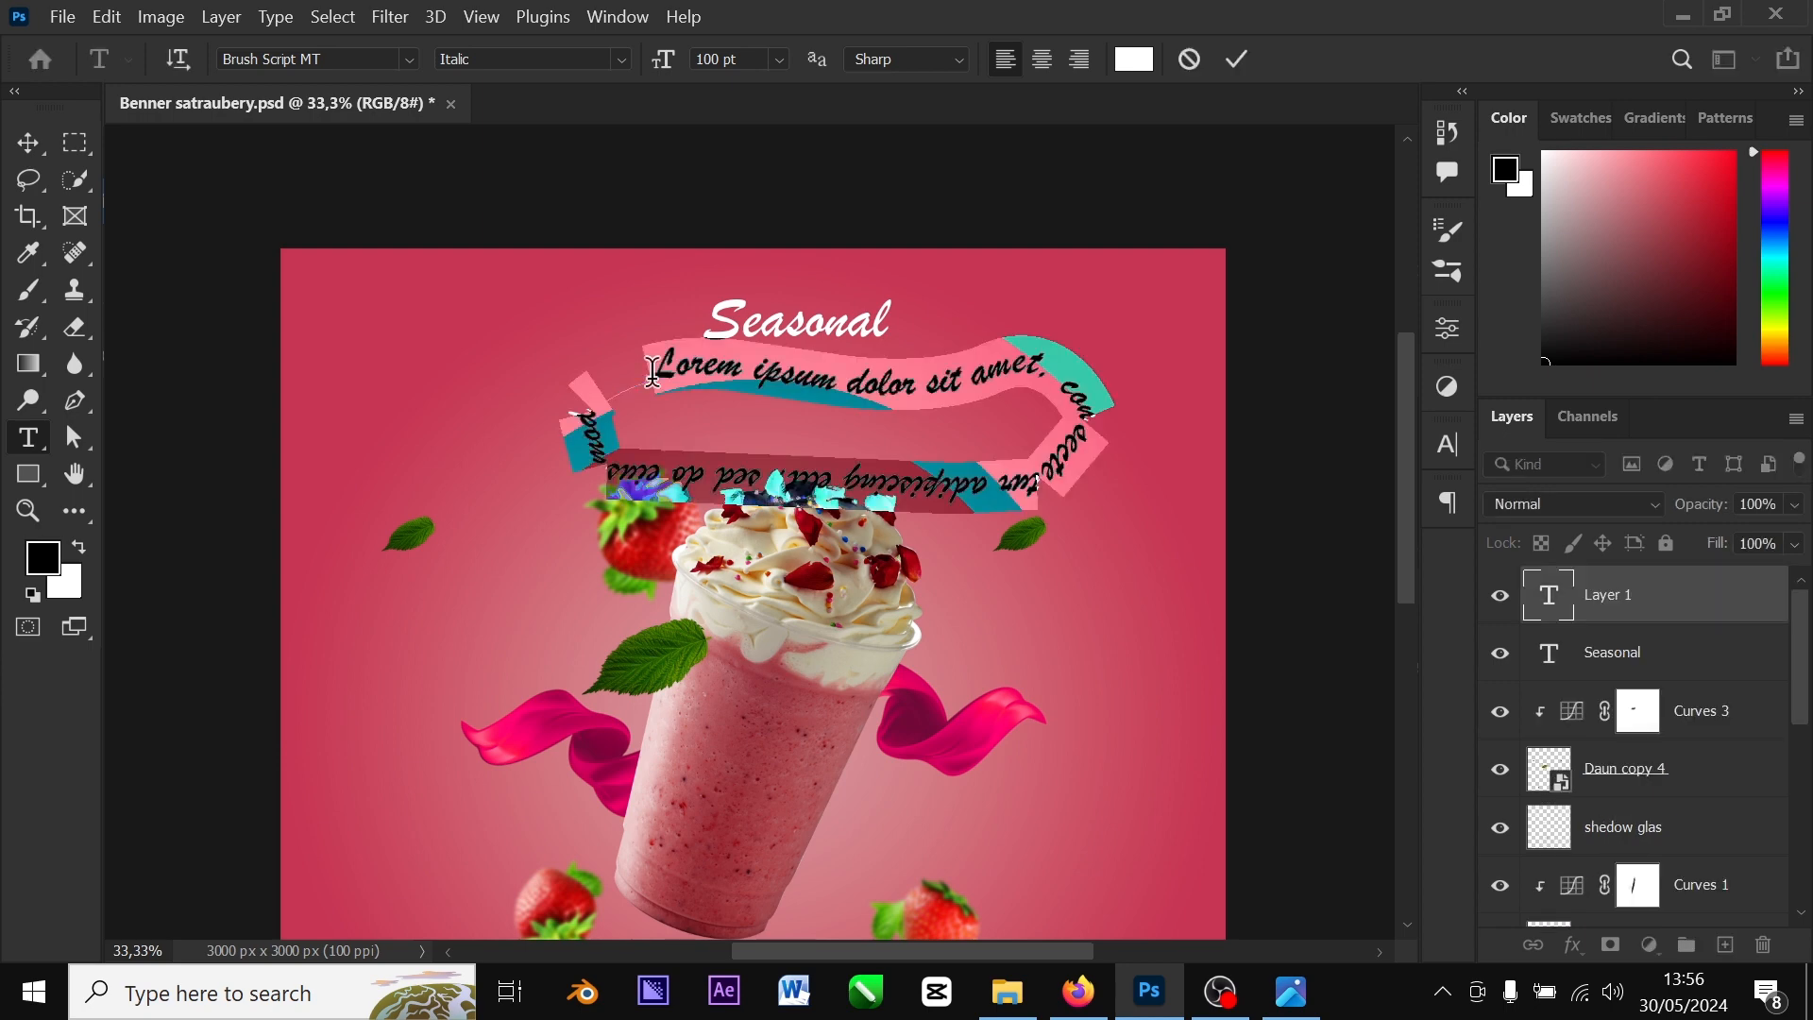
pyautogui.write('S')
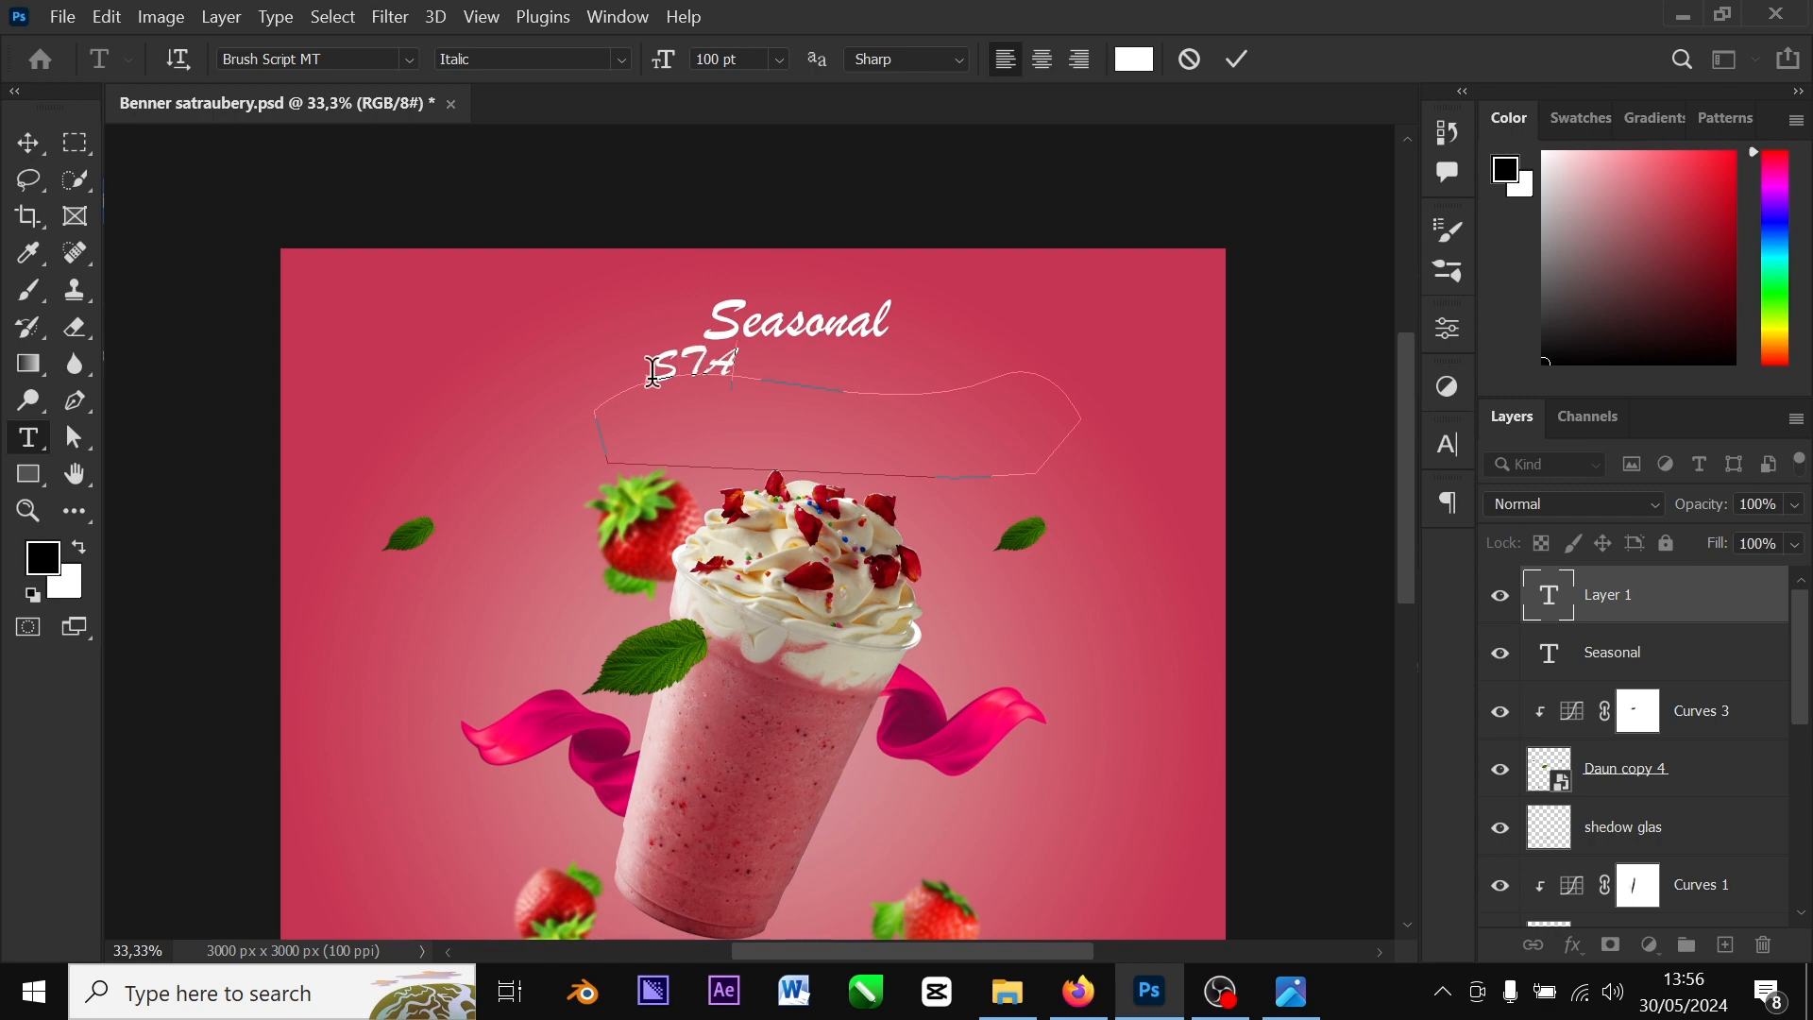
pyautogui.write('TAWBERRY')
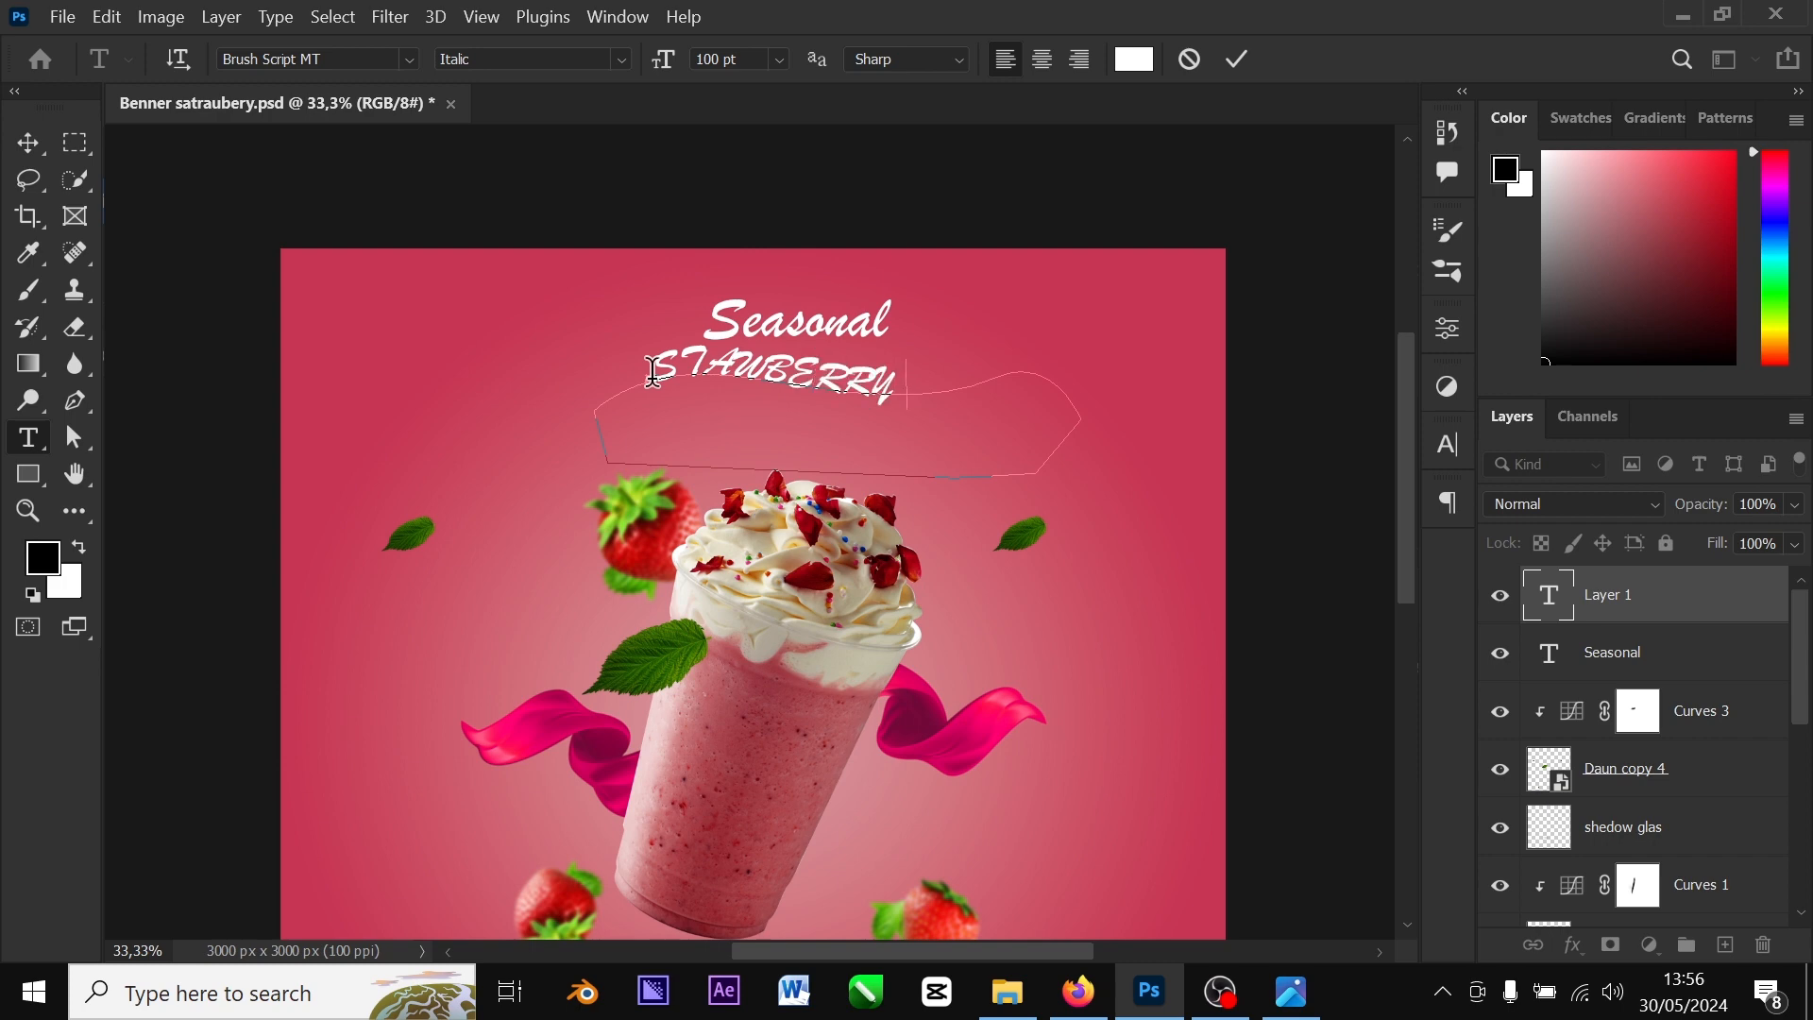
pyautogui.write(' LYCHH')
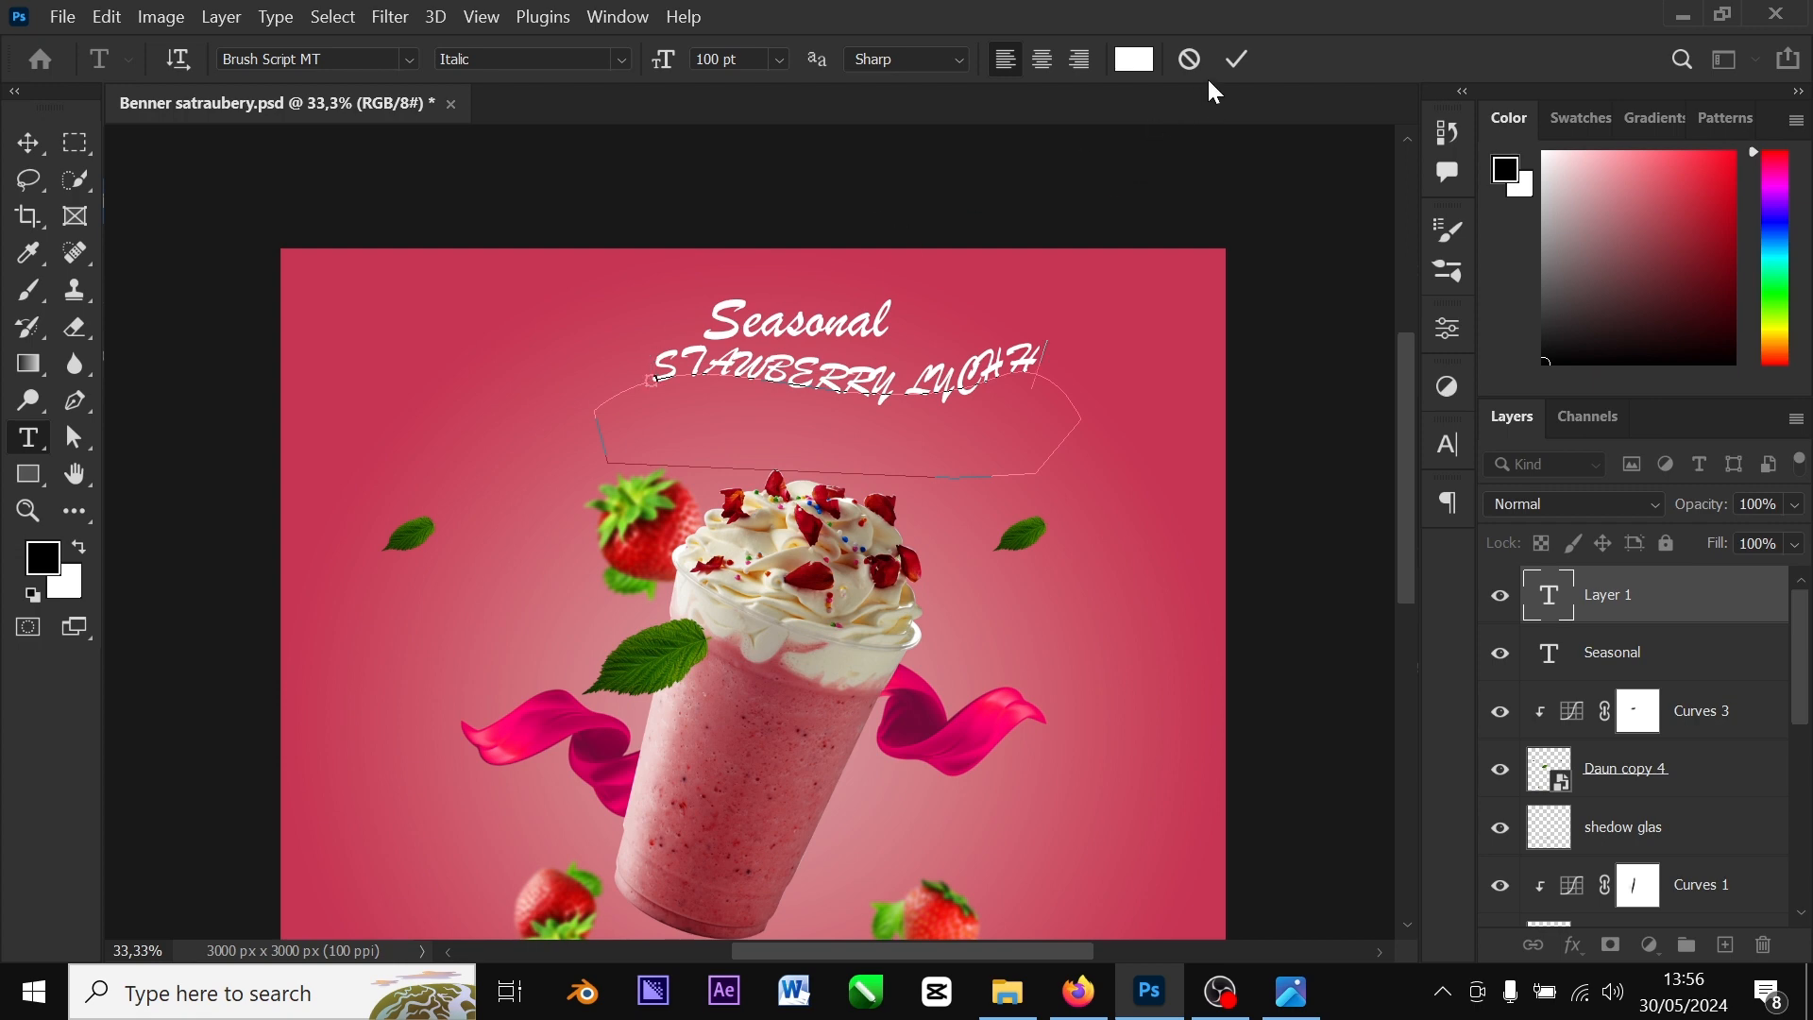
pyautogui.click(1237, 60)
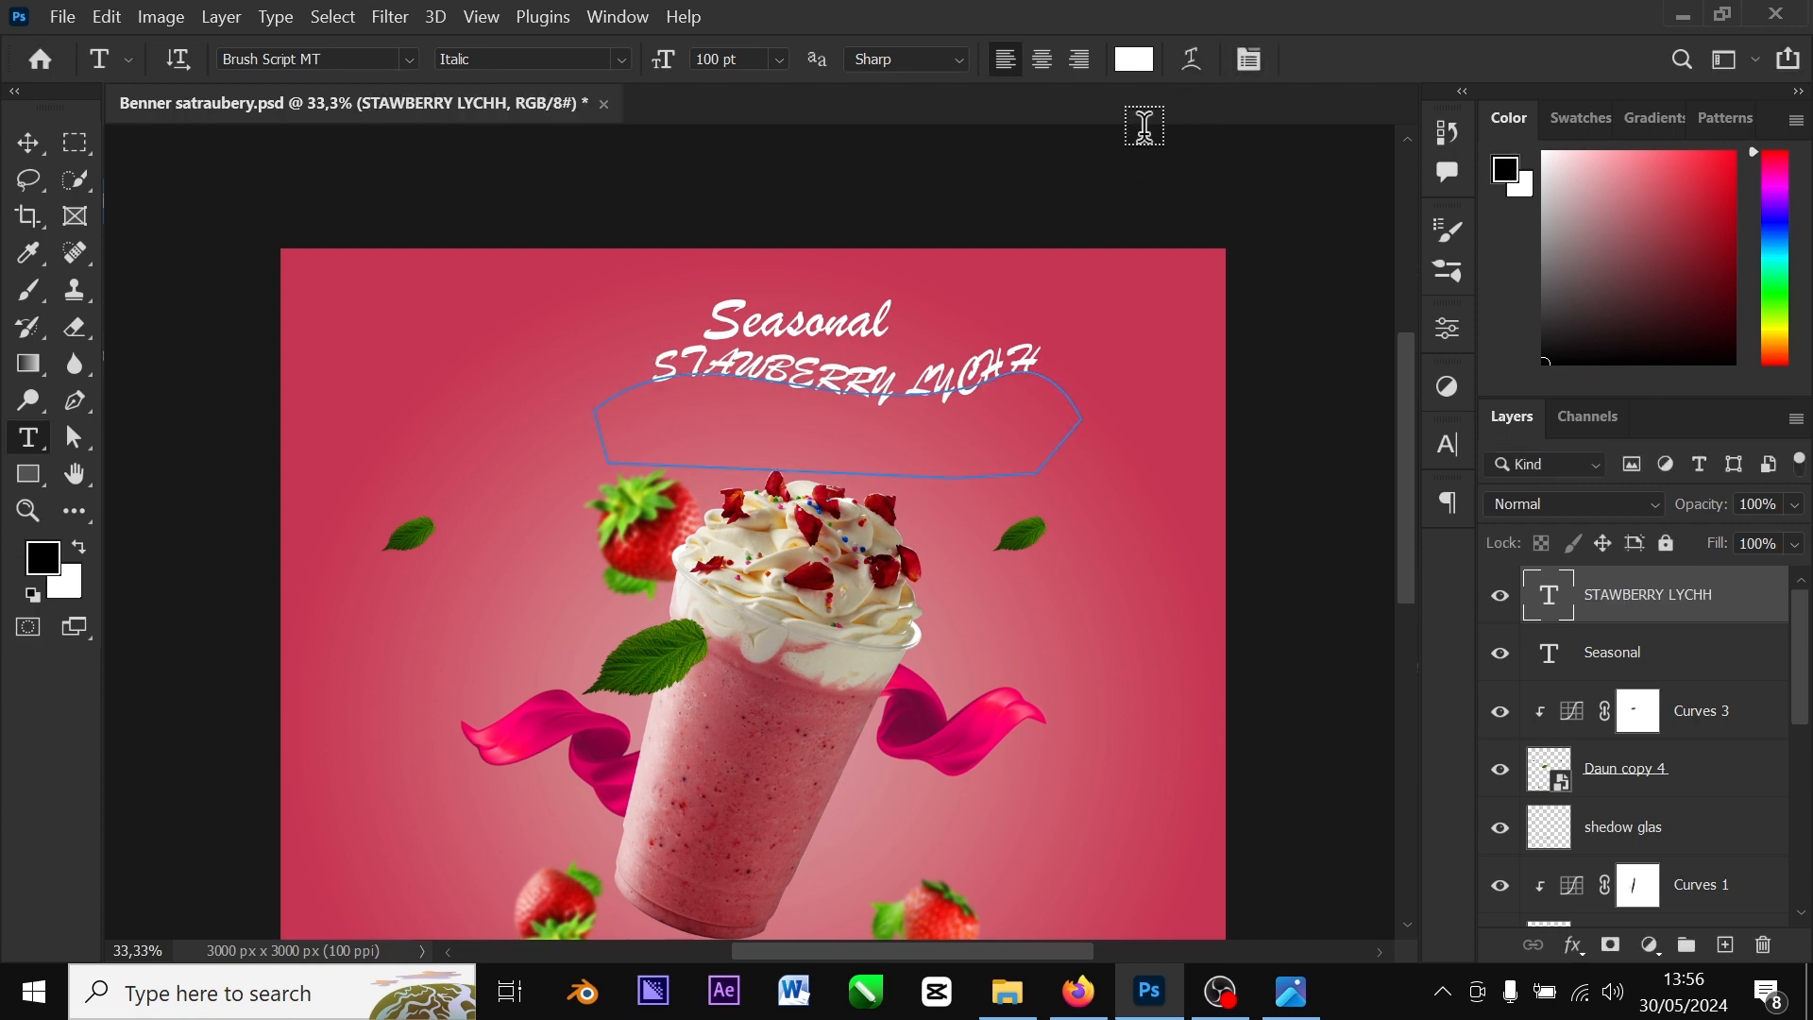
# Change the STAWBERRY LYCHH text's font to Baskerville Old Face
pyautogui.click(34, 152)
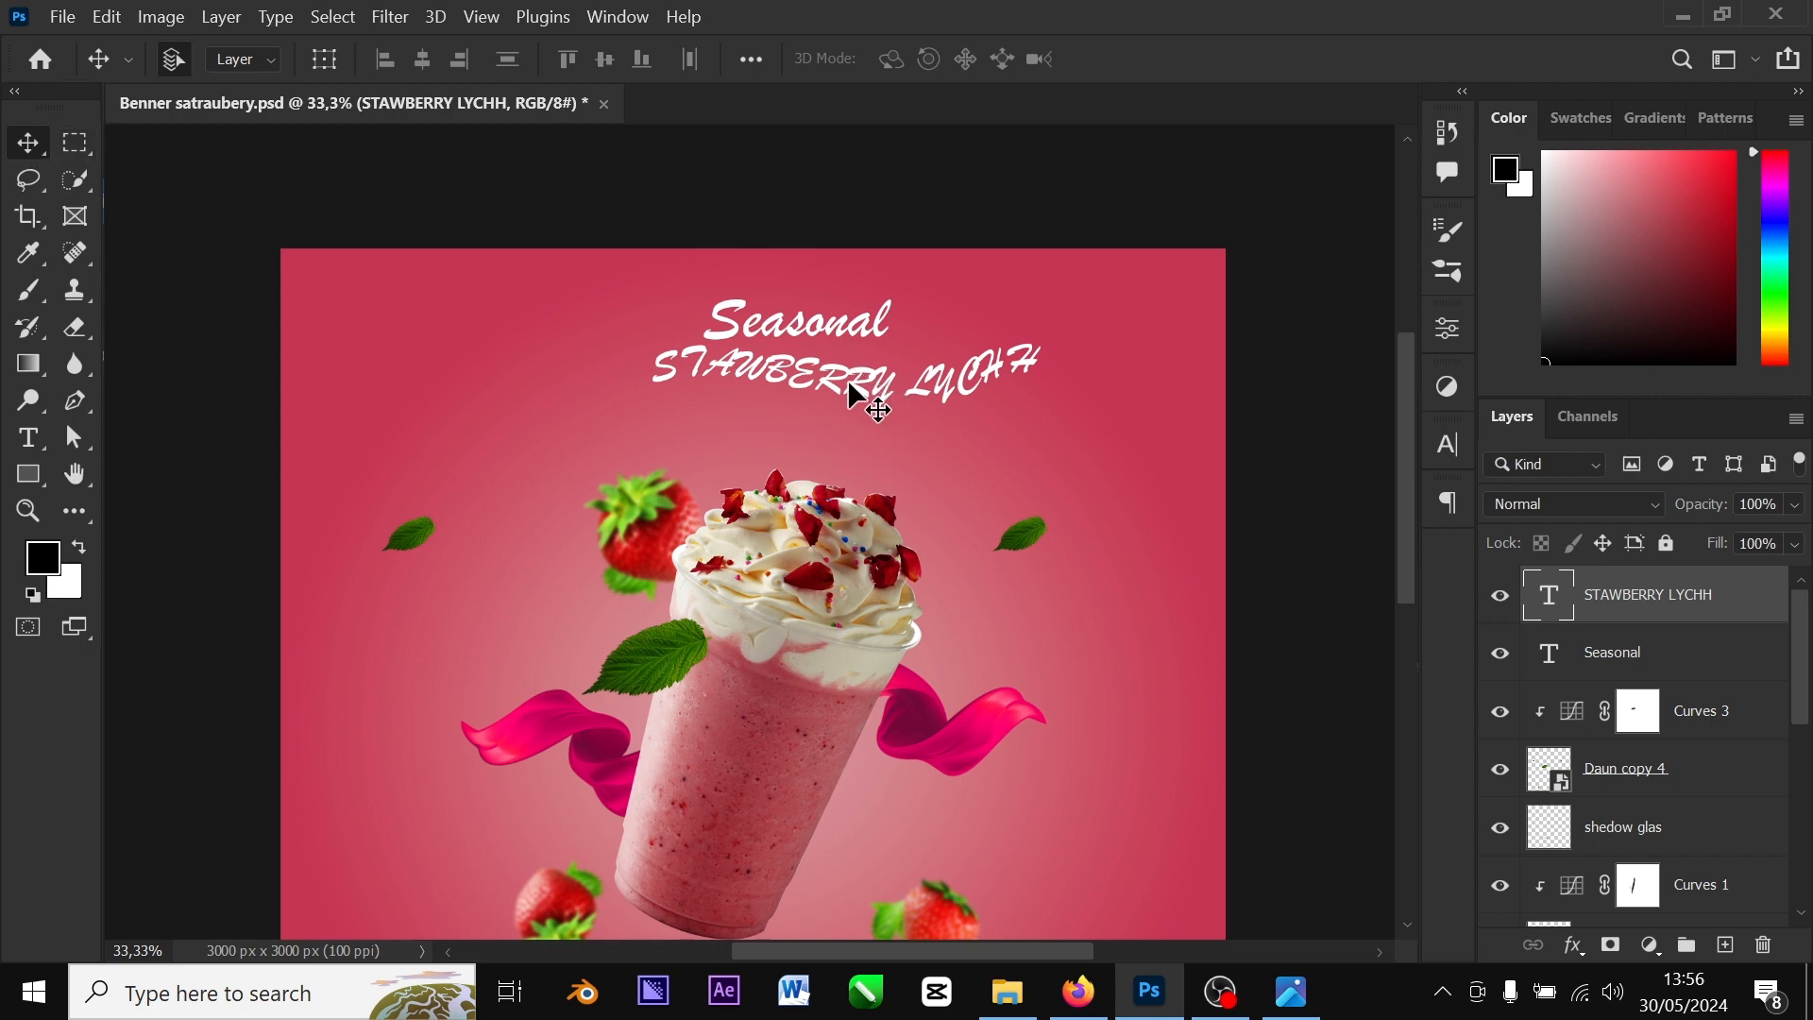
pyautogui.click(1449, 445)
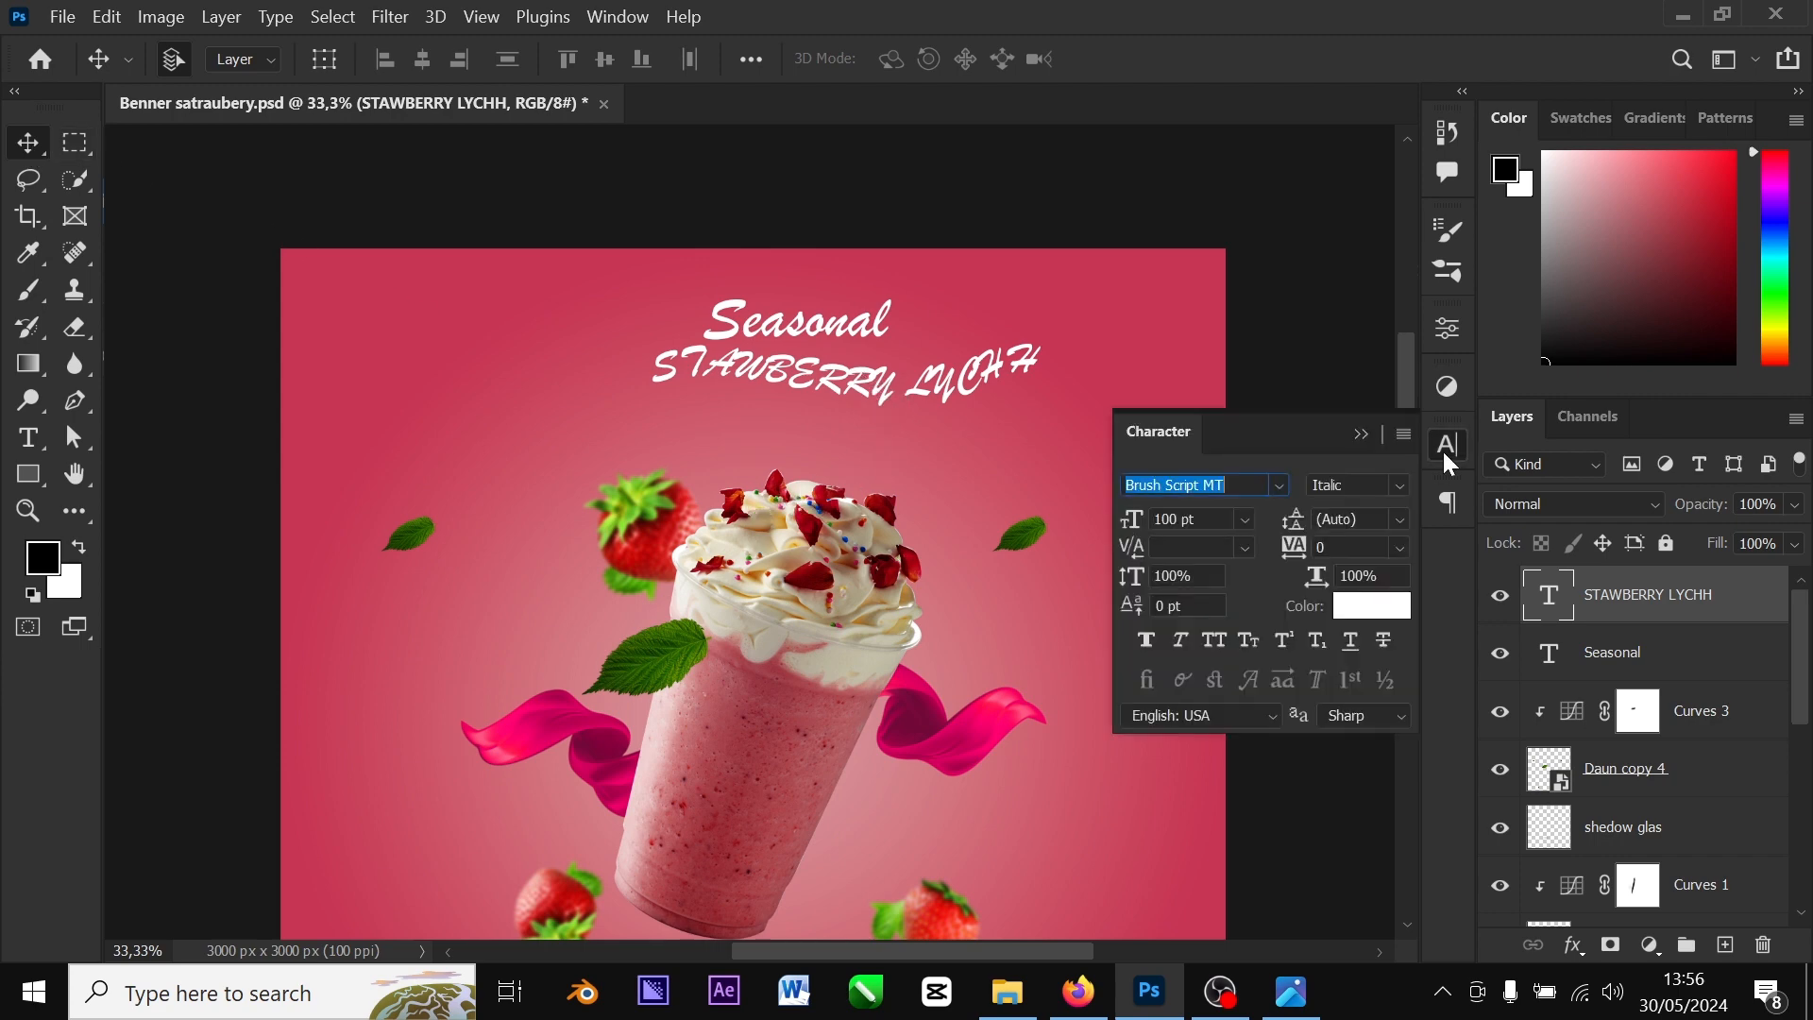
pyautogui.click(1278, 489)
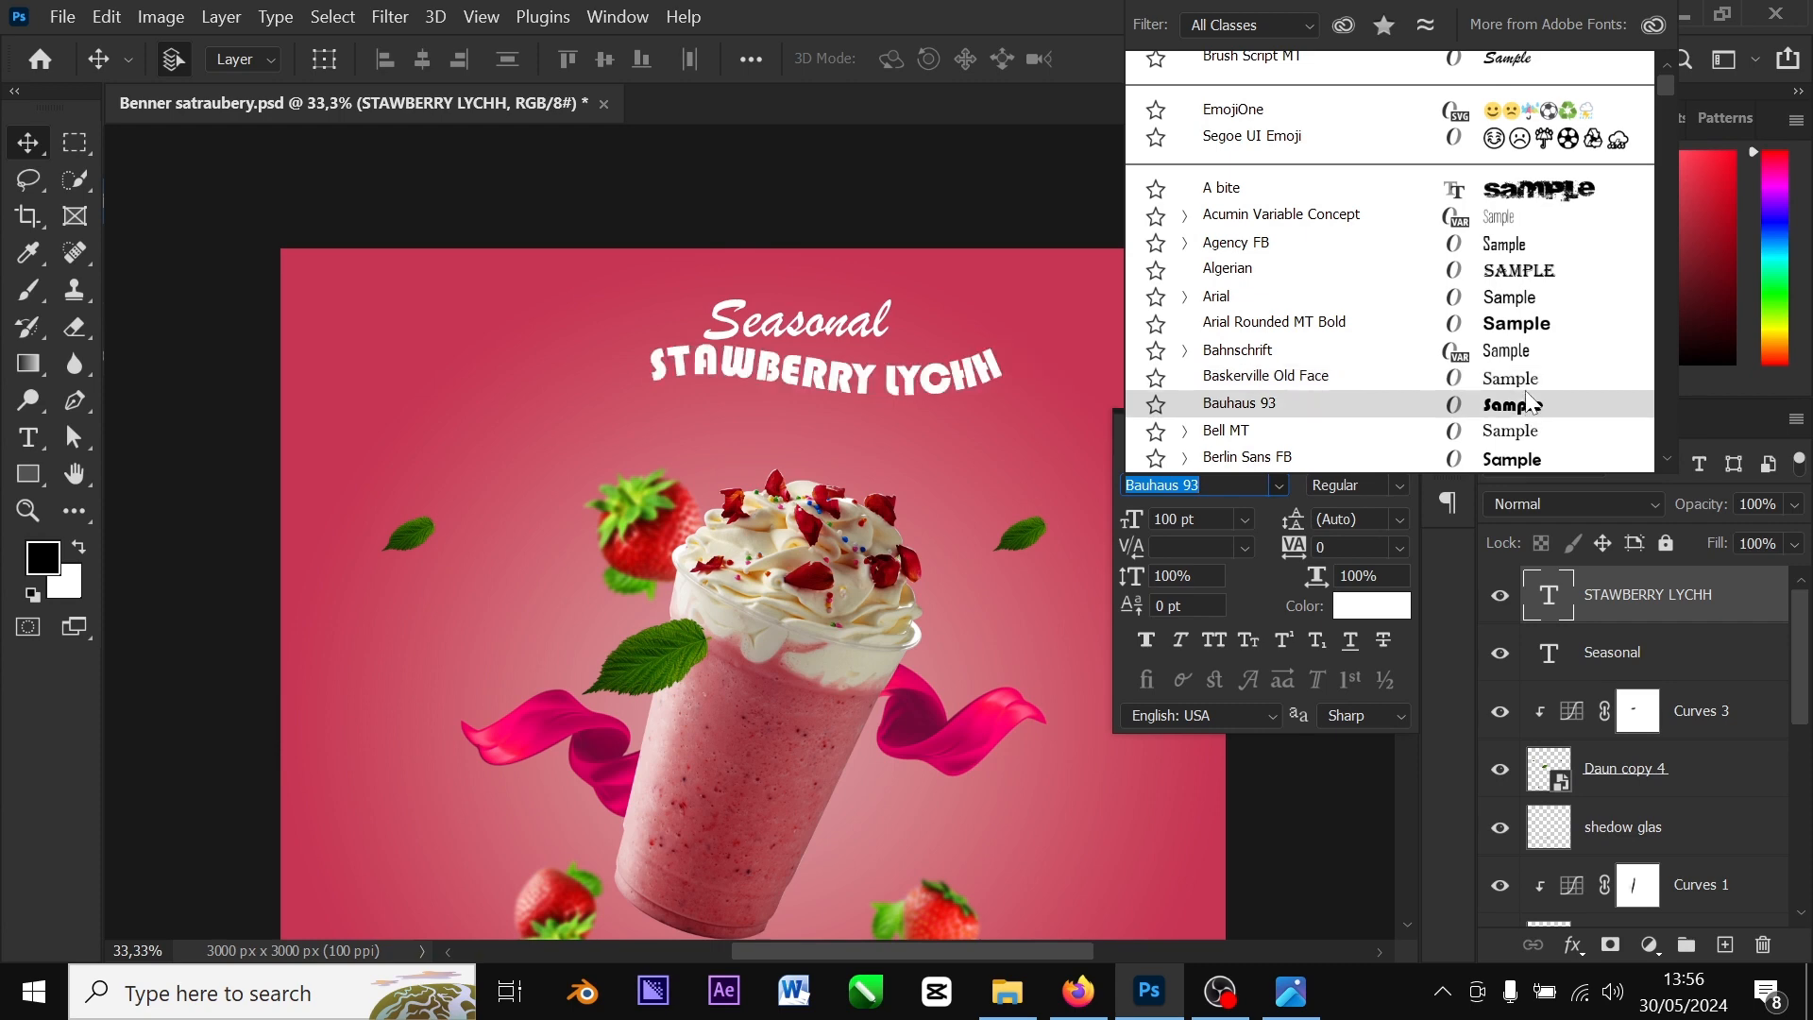
pyautogui.press('Up')
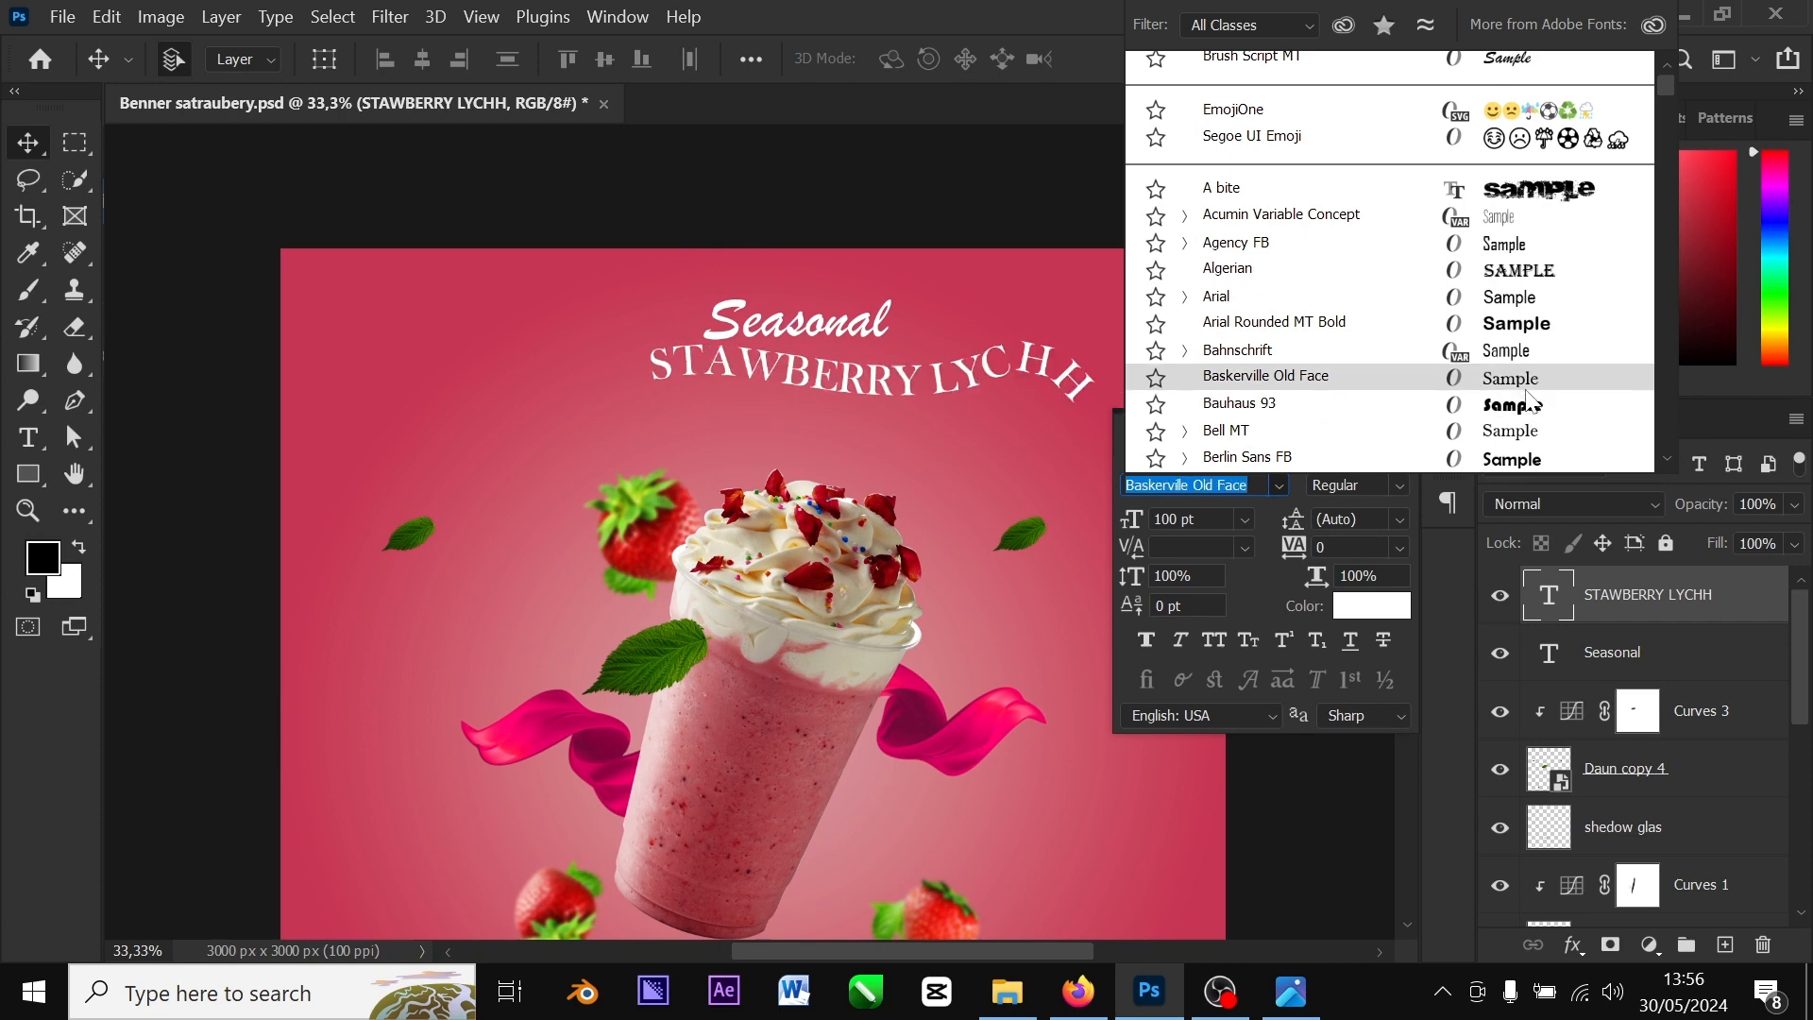
pyautogui.press('Return')
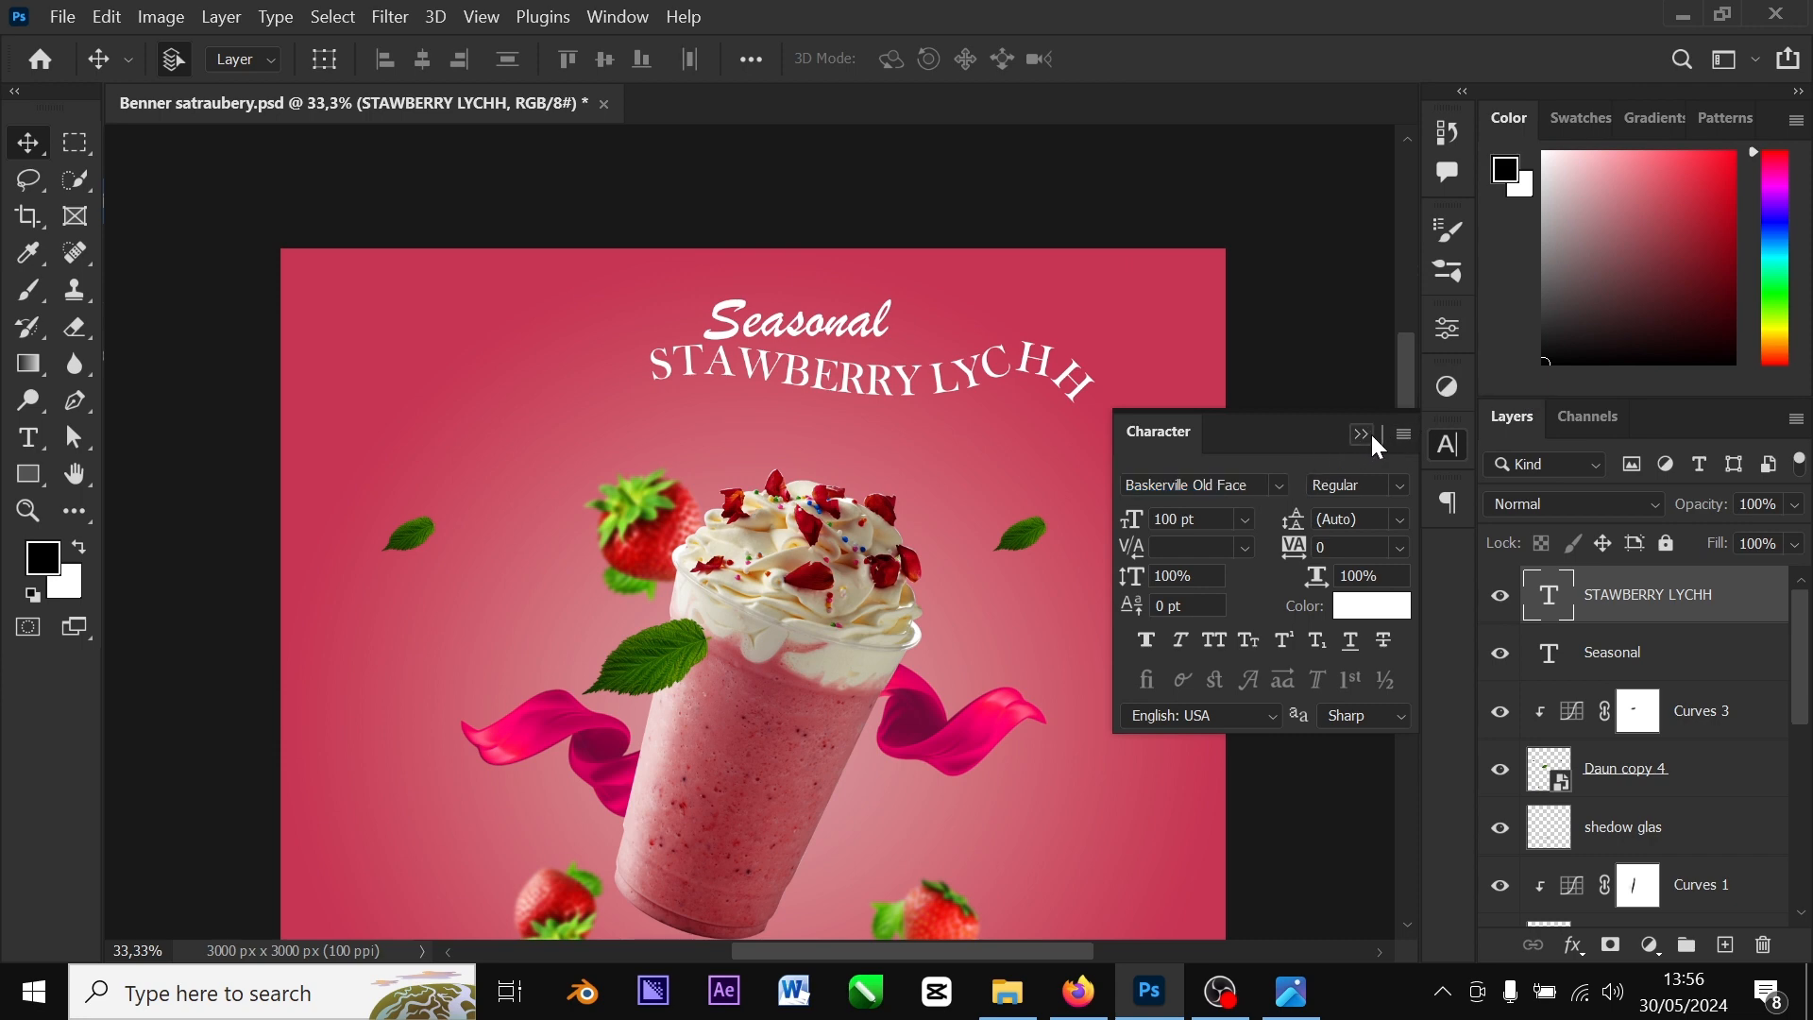
pyautogui.click(1369, 435)
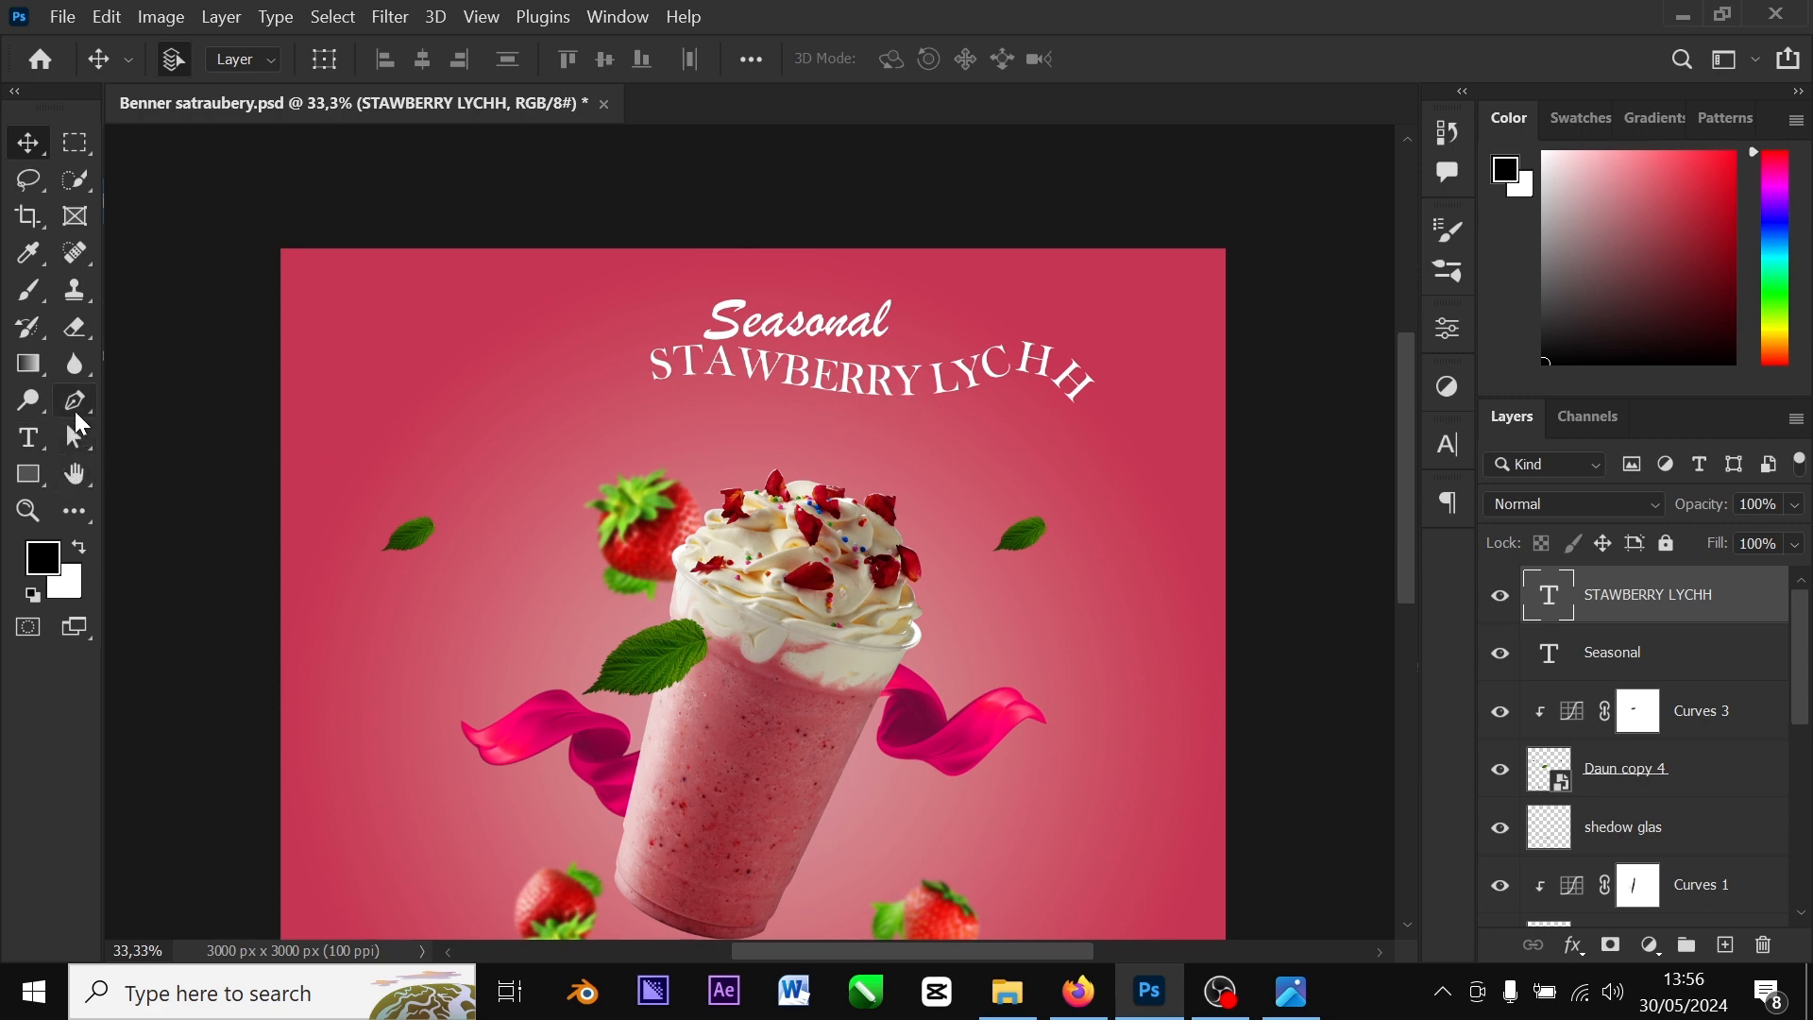
# Slide the start of the STAWBERRY LYCHH text slightly left along its path
pyautogui.click(76, 436)
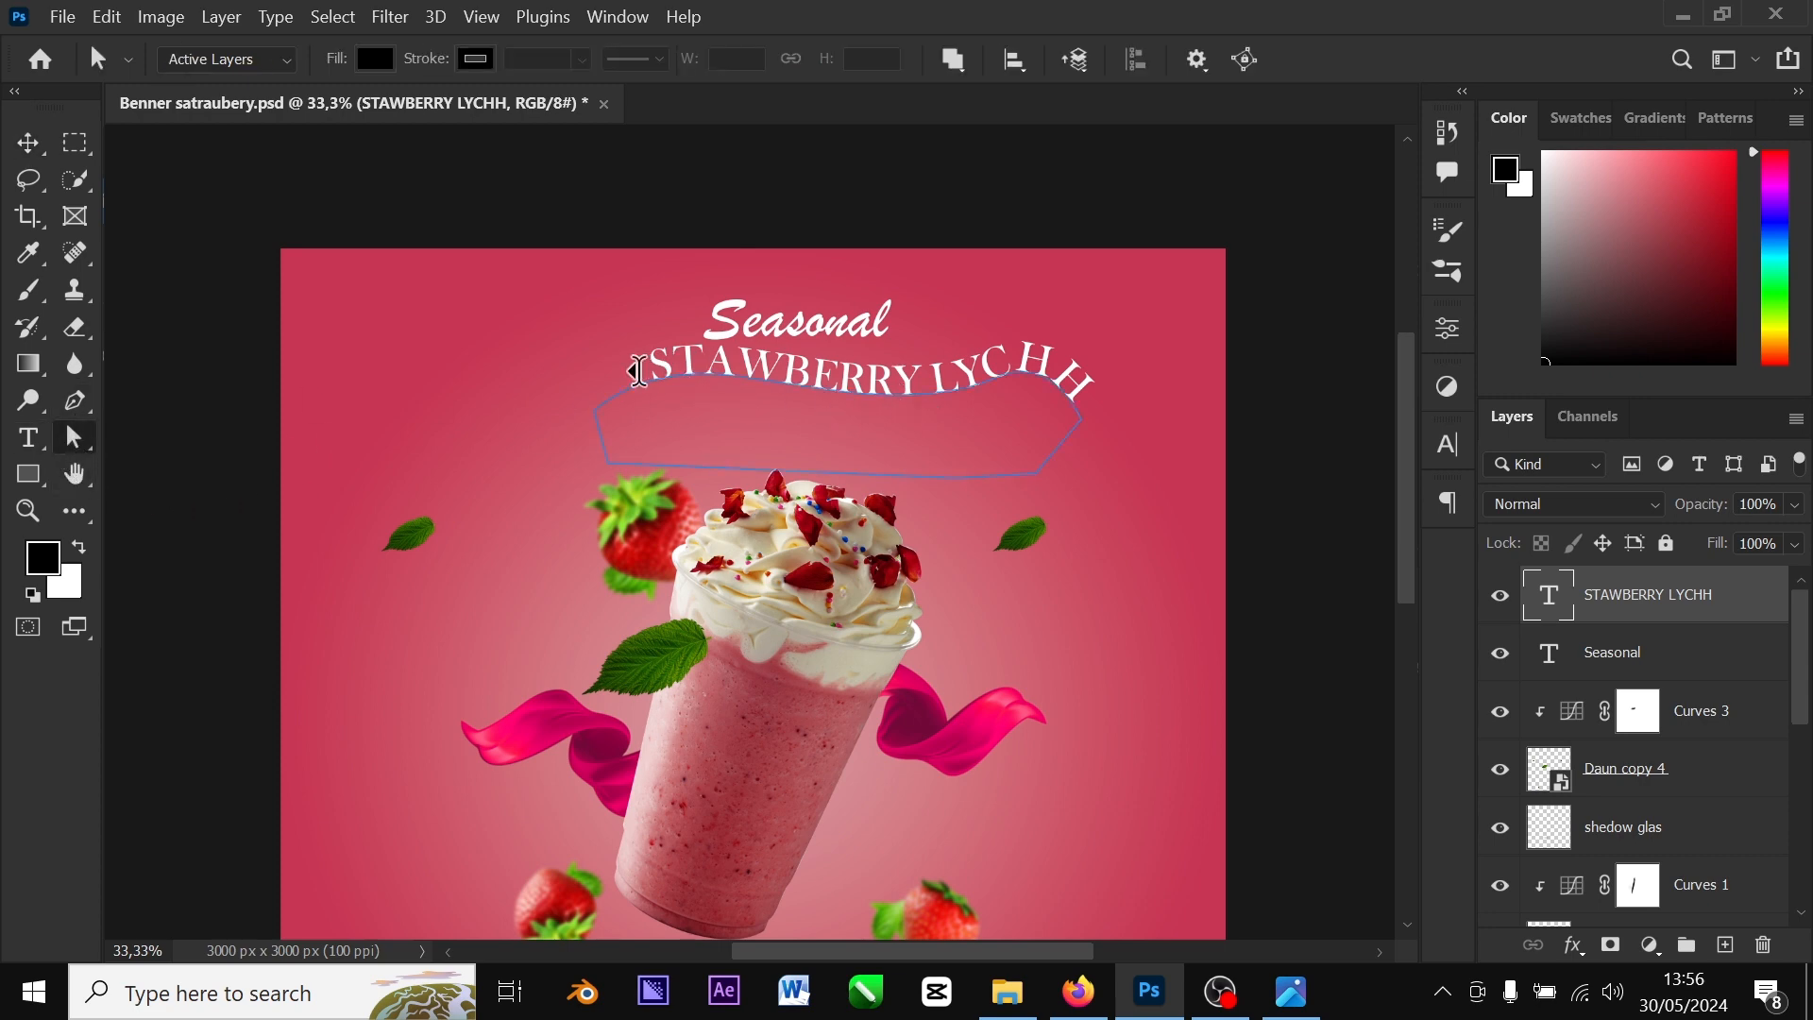
pyautogui.moveTo(640, 371)
pyautogui.mouseDown()
pyautogui.moveTo(615, 364)
pyautogui.moveTo(615, 380)
pyautogui.moveTo(636, 366)
pyautogui.mouseUp()
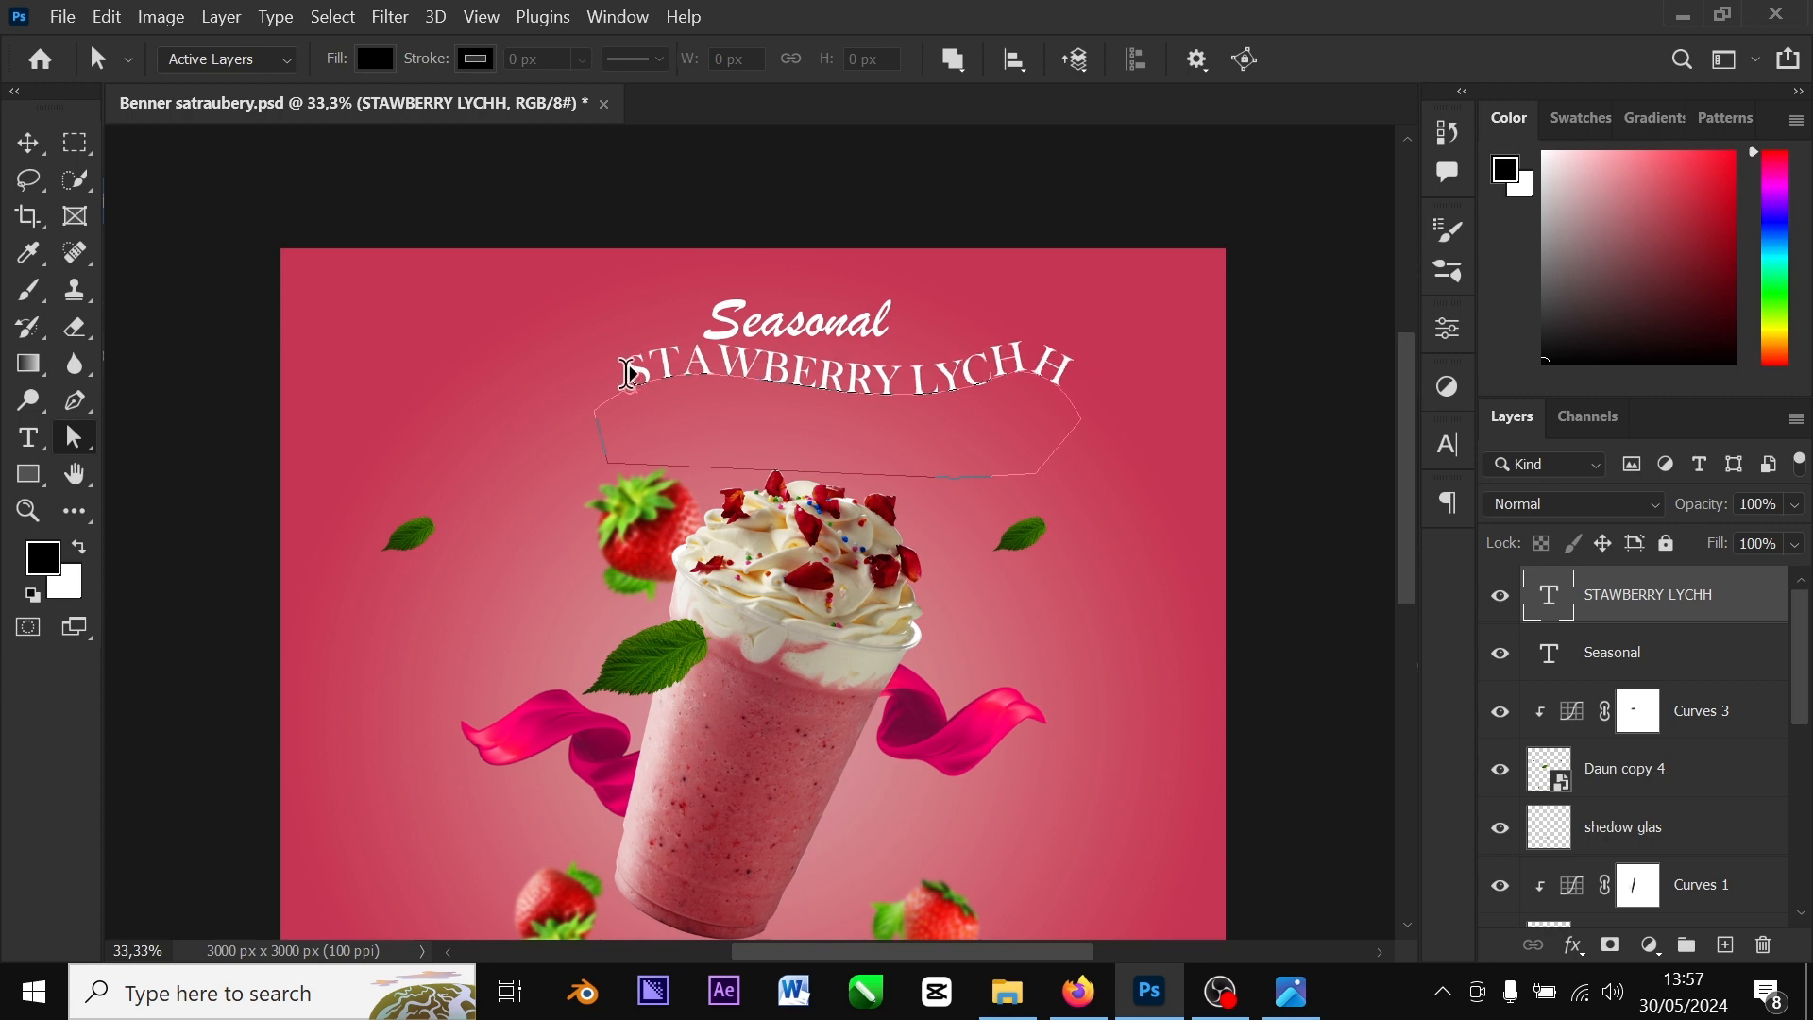
# Move the STAWBERRY LYCHH text slightly down and left, and shift the Seasonal text right to sit above its middle
pyautogui.click(28, 143)
pyautogui.moveTo(830, 384); pyautogui.dragTo(784, 391)
pyautogui.moveTo(810, 329); pyautogui.dragTo(842, 332)
pyautogui.click(943, 199)
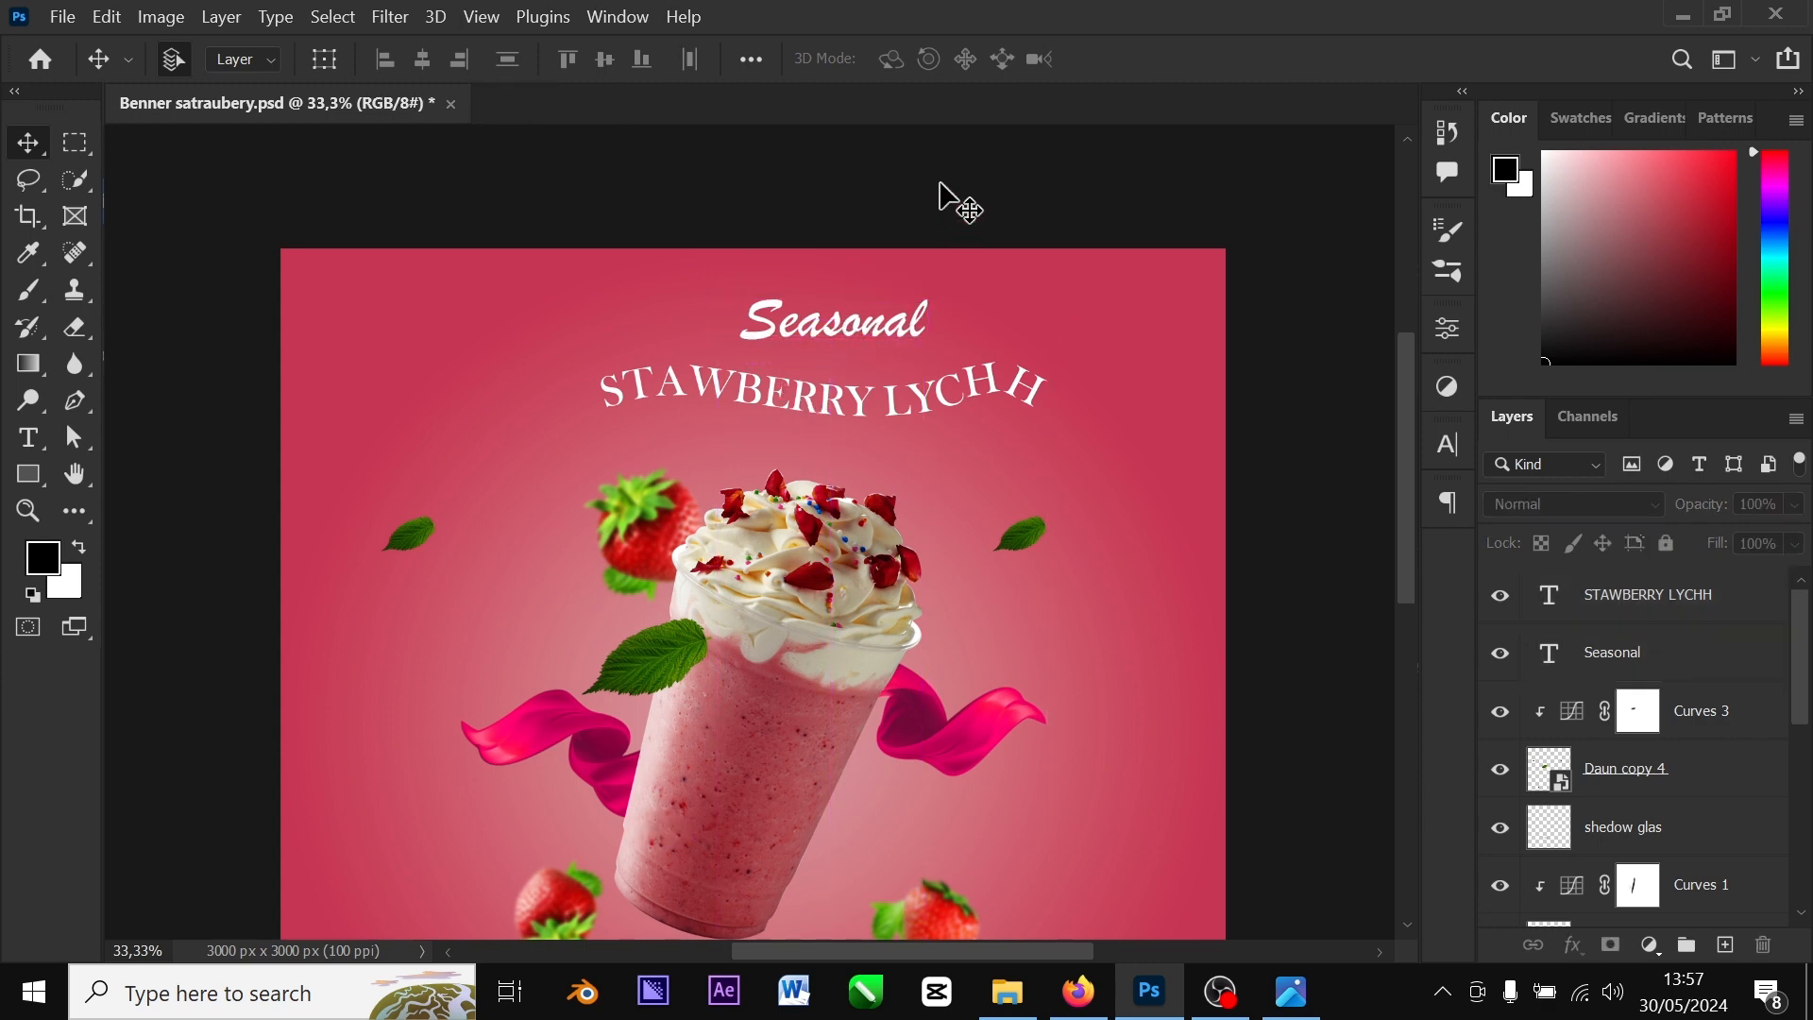
# Scale the STAWBERRY LYCHH text to about 115% and move it slightly down and left beneath Seasonal
pyautogui.click(895, 403)
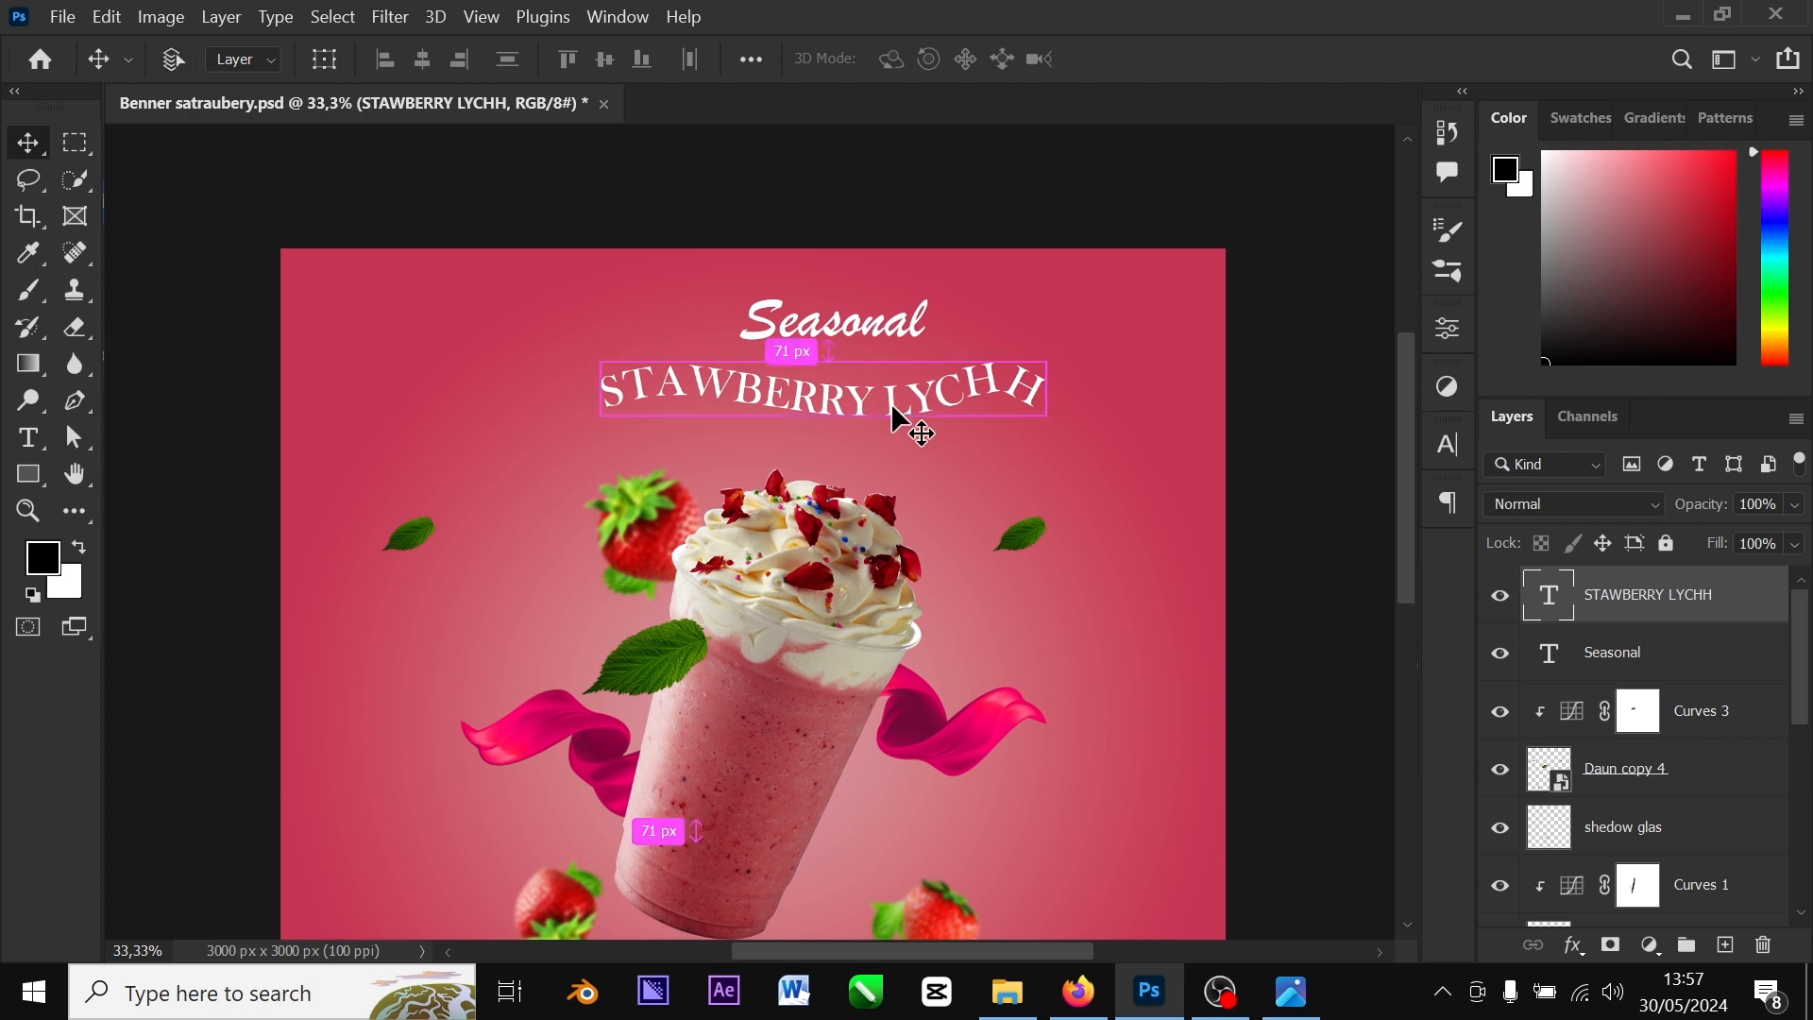
pyautogui.hotkey('ctrl', 't')
pyautogui.moveTo(1058, 354); pyautogui.dragTo(1130, 335)
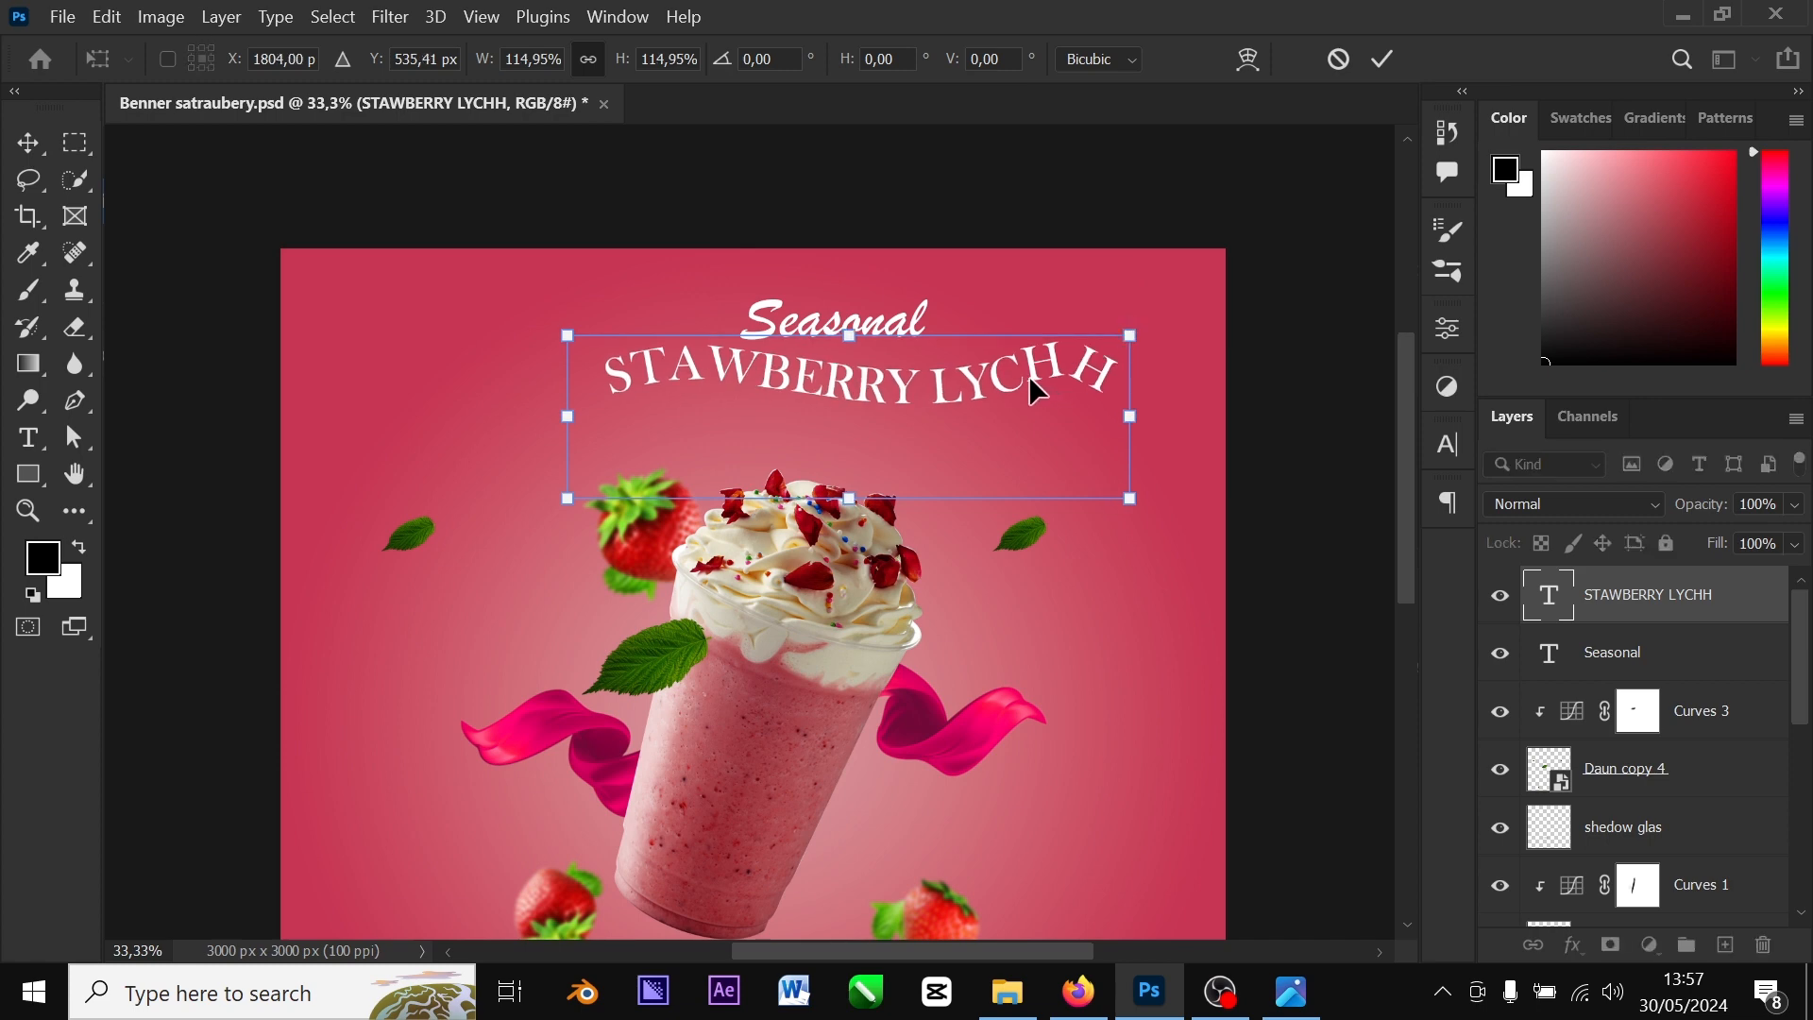
pyautogui.click(1384, 60)
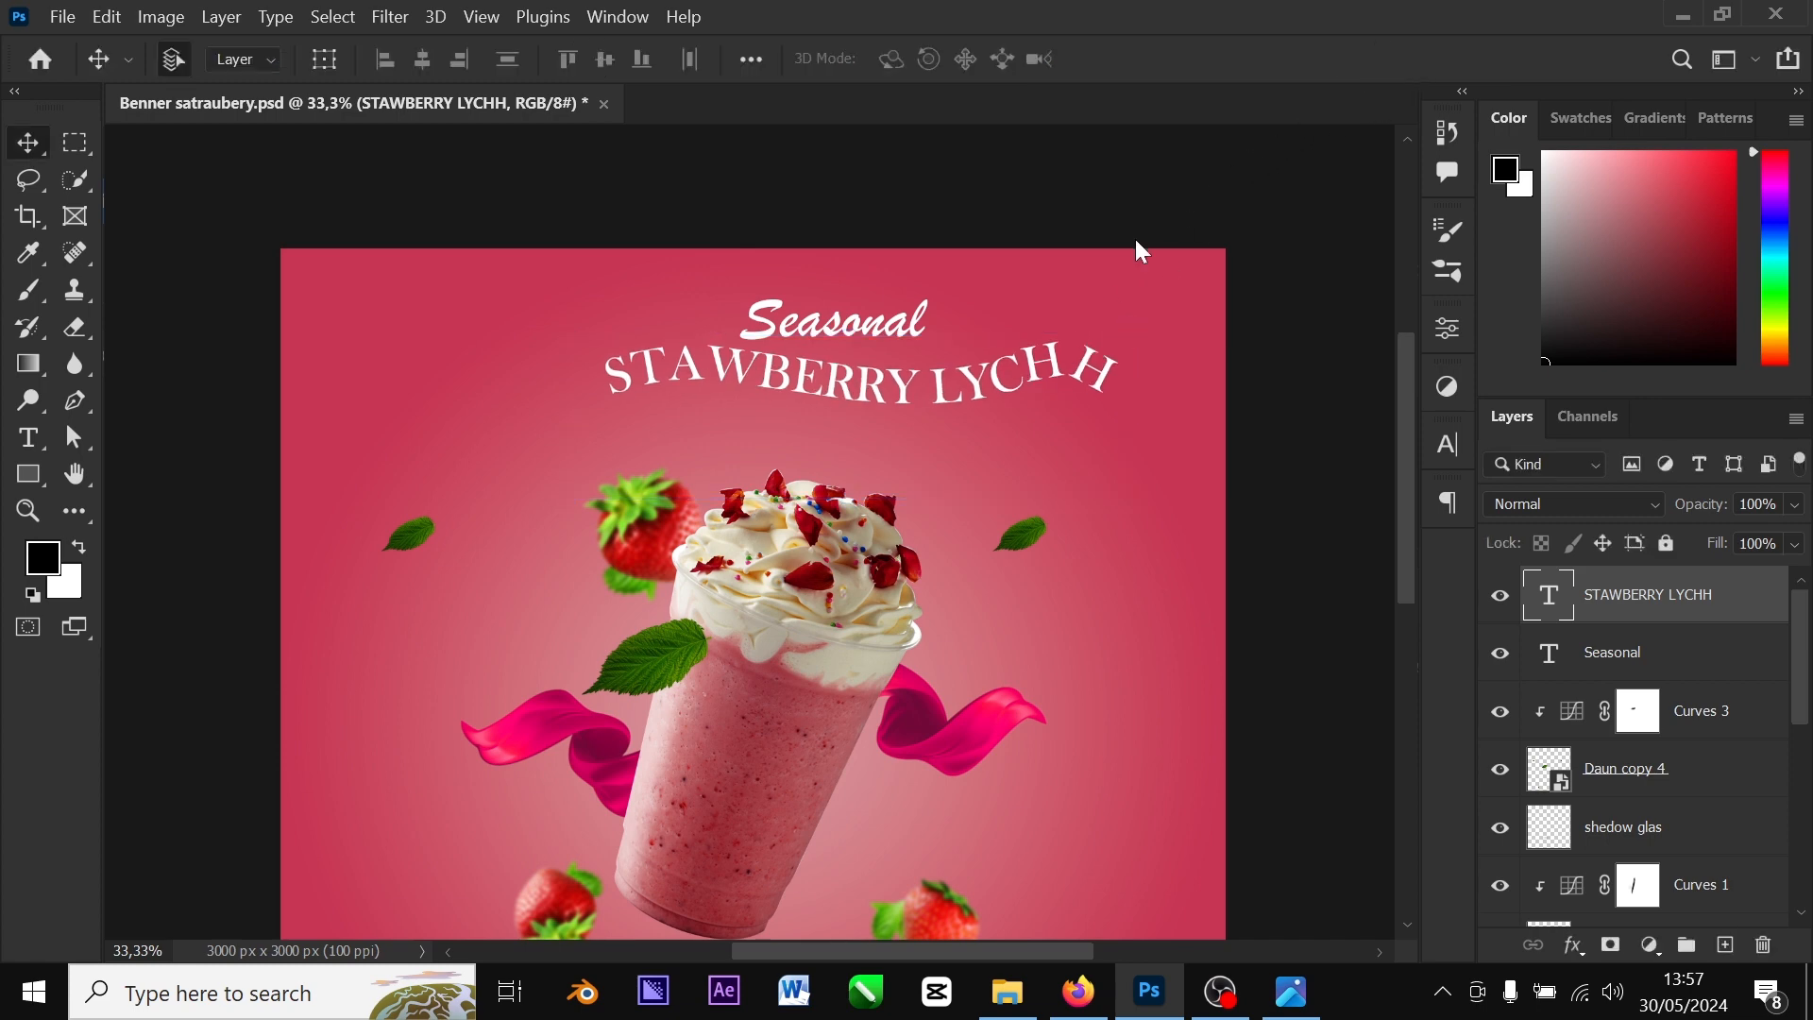
pyautogui.moveTo(940, 393); pyautogui.dragTo(910, 410)
pyautogui.moveTo(890, 326); pyautogui.dragTo(889, 332)
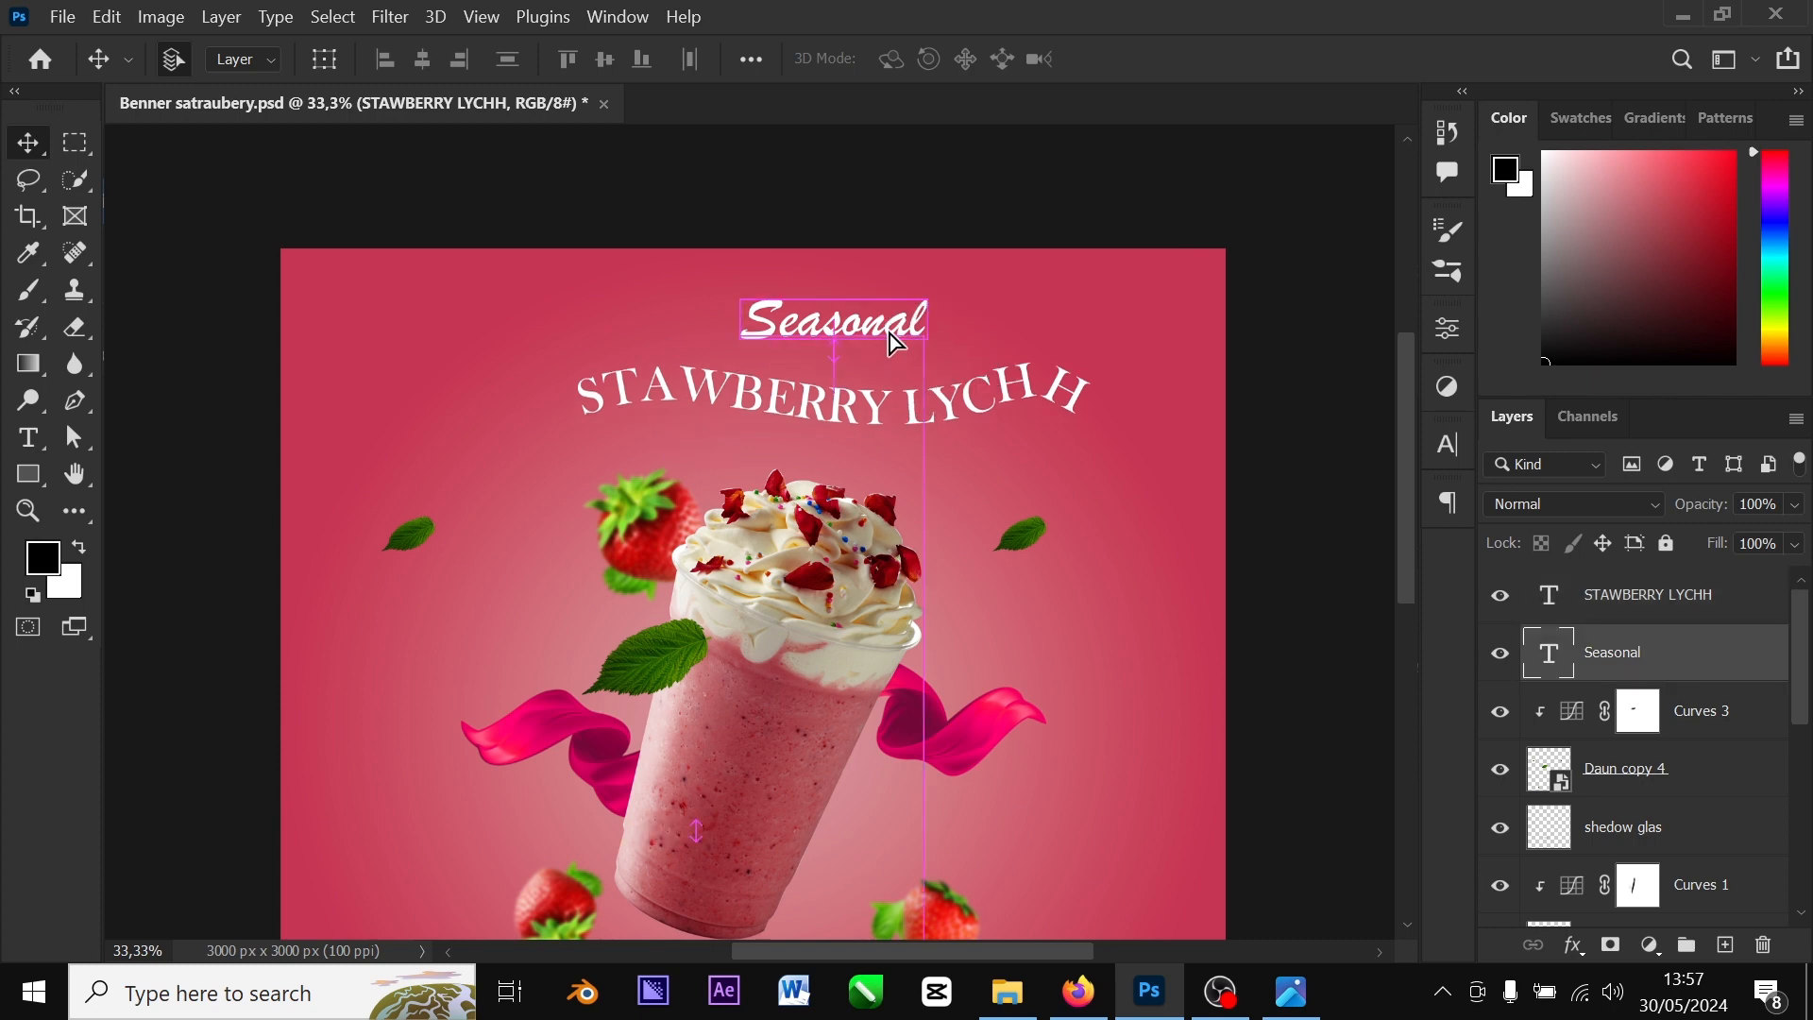
pyautogui.click(992, 217)
# Add a drop shadow to the Seasonal text with a distance of 22 px
pyautogui.click(876, 336)
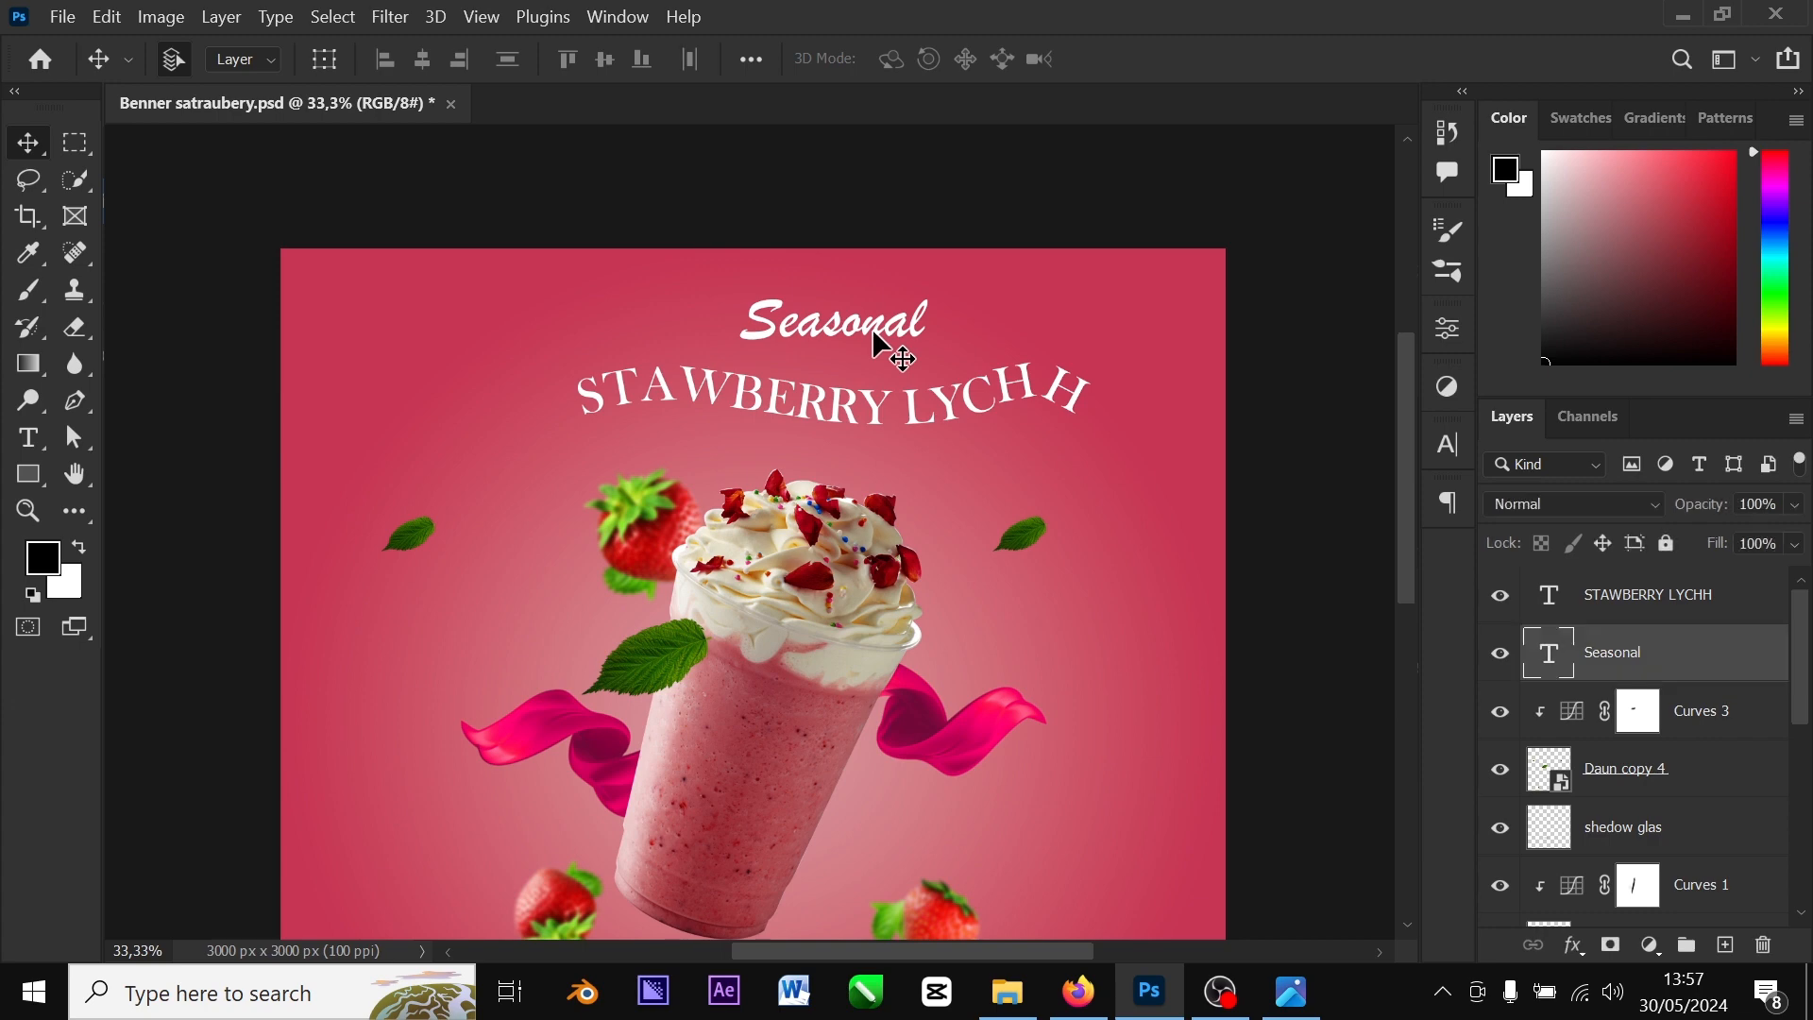
pyautogui.click(1576, 947)
pyautogui.click(1606, 938)
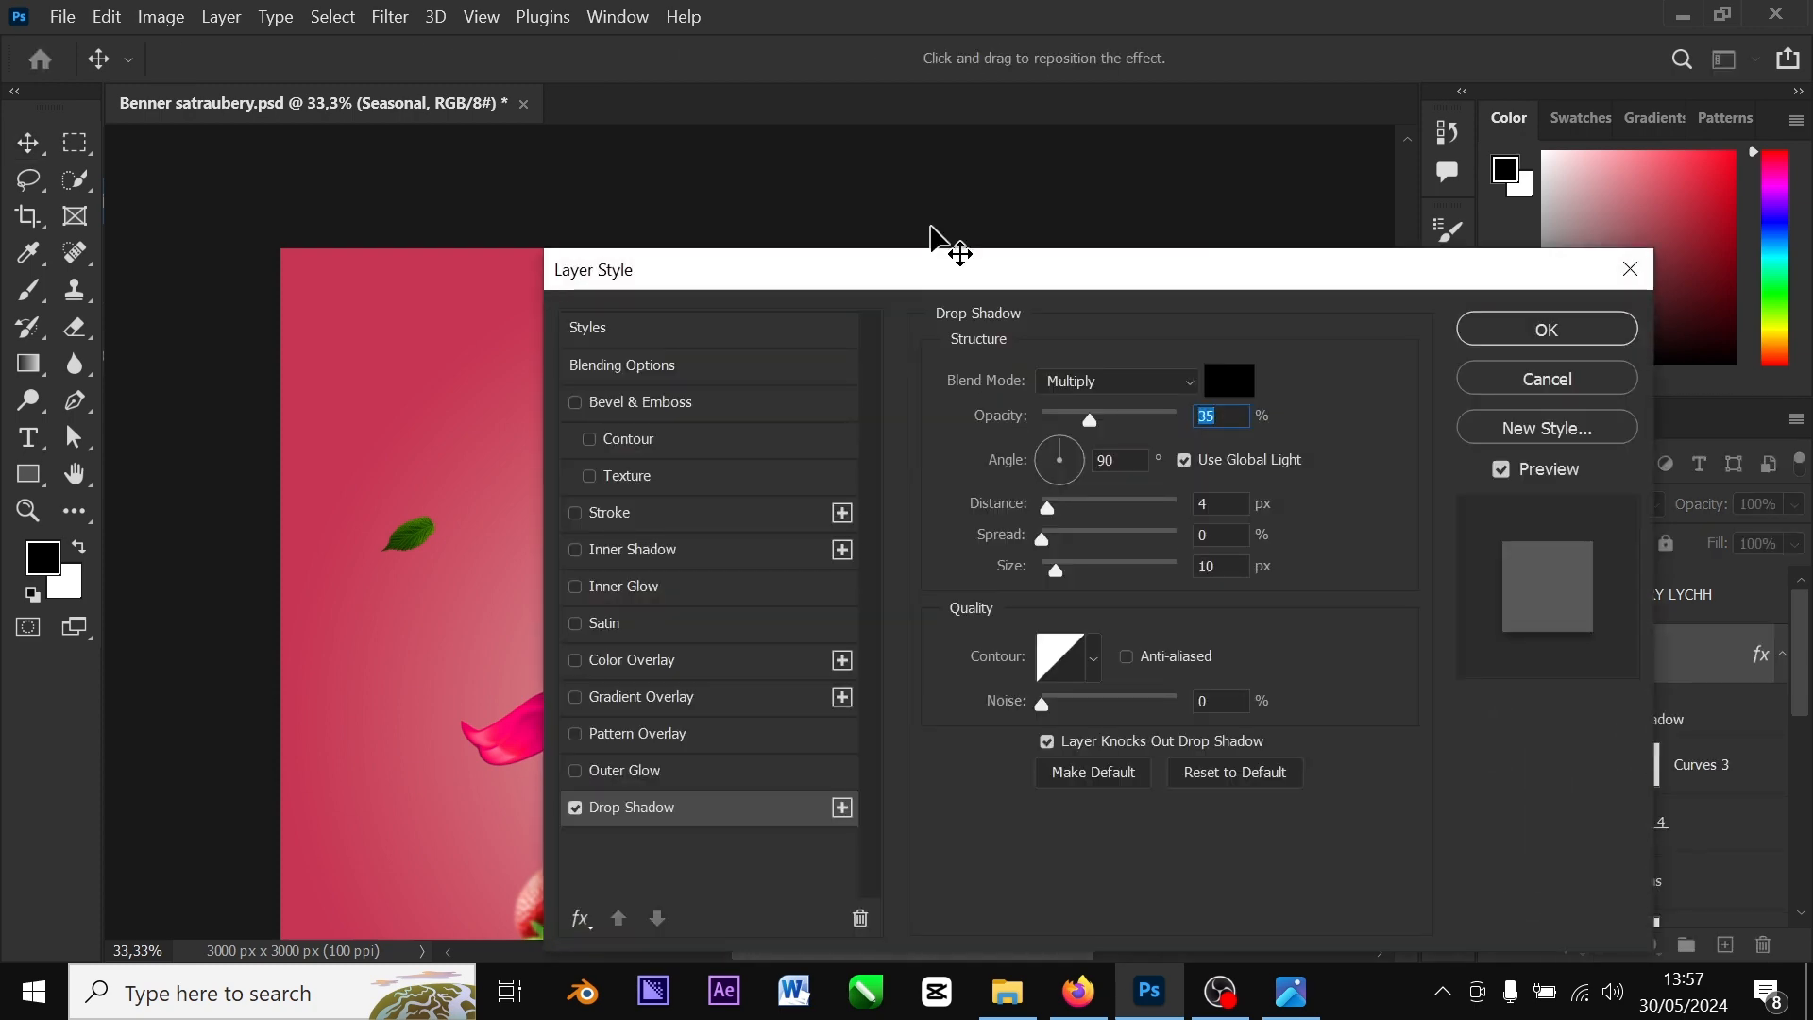
pyautogui.moveTo(939, 279); pyautogui.dragTo(1394, 140)
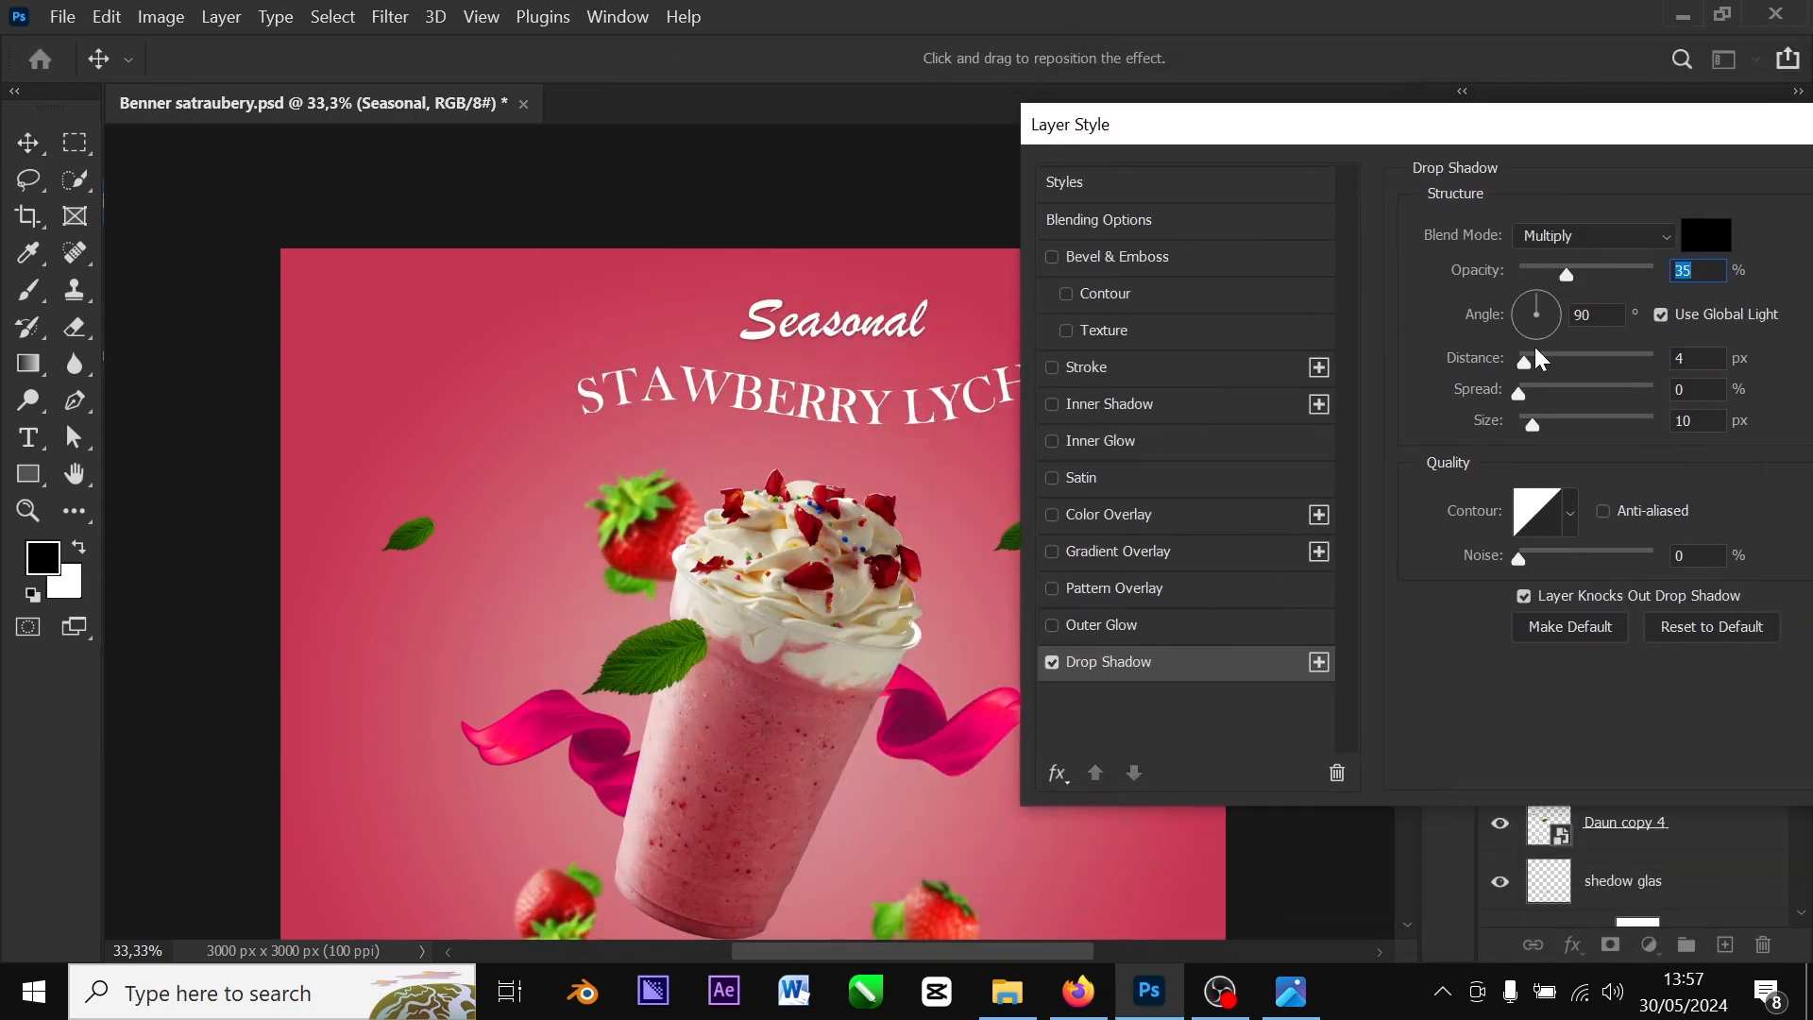
pyautogui.moveTo(1547, 359); pyautogui.dragTo(1550, 360)
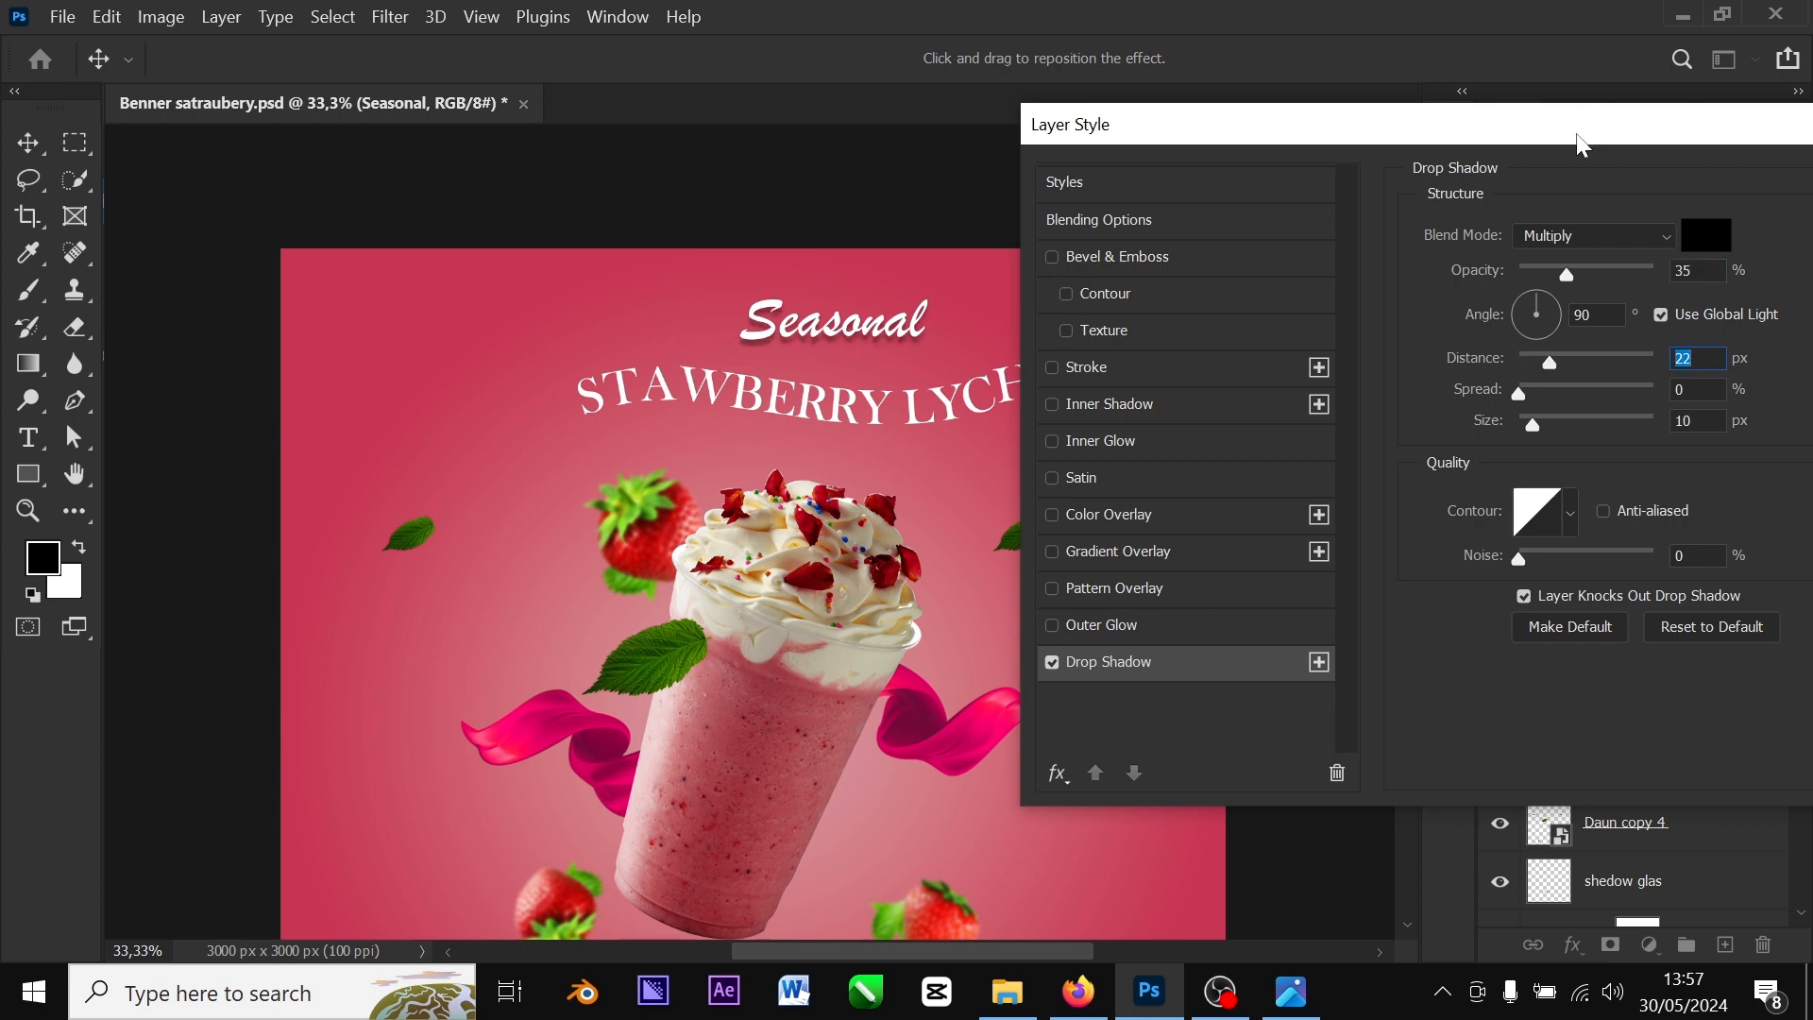
pyautogui.moveTo(1584, 143); pyautogui.dragTo(977, 333)
pyautogui.click(1467, 372)
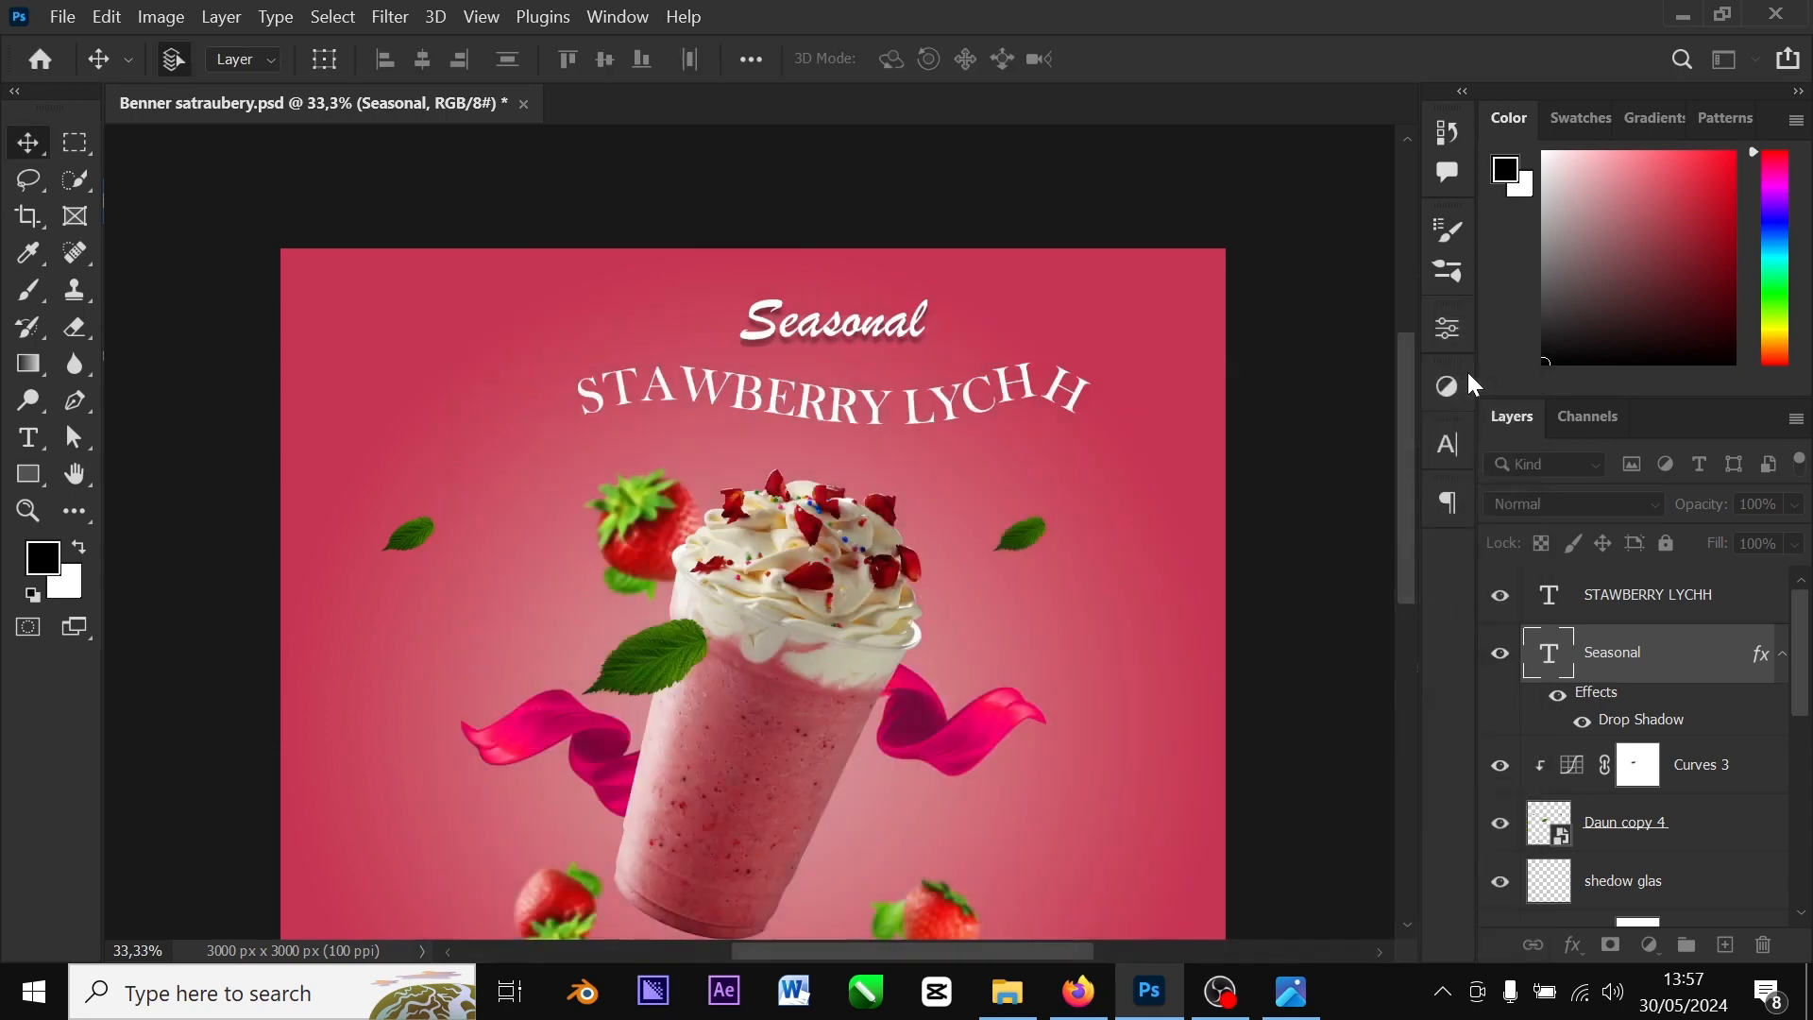
# Add a drop shadow to the STAWBERRY LYCHH text with a distance of 16 px and a spread of 27%
pyautogui.click(1551, 605)
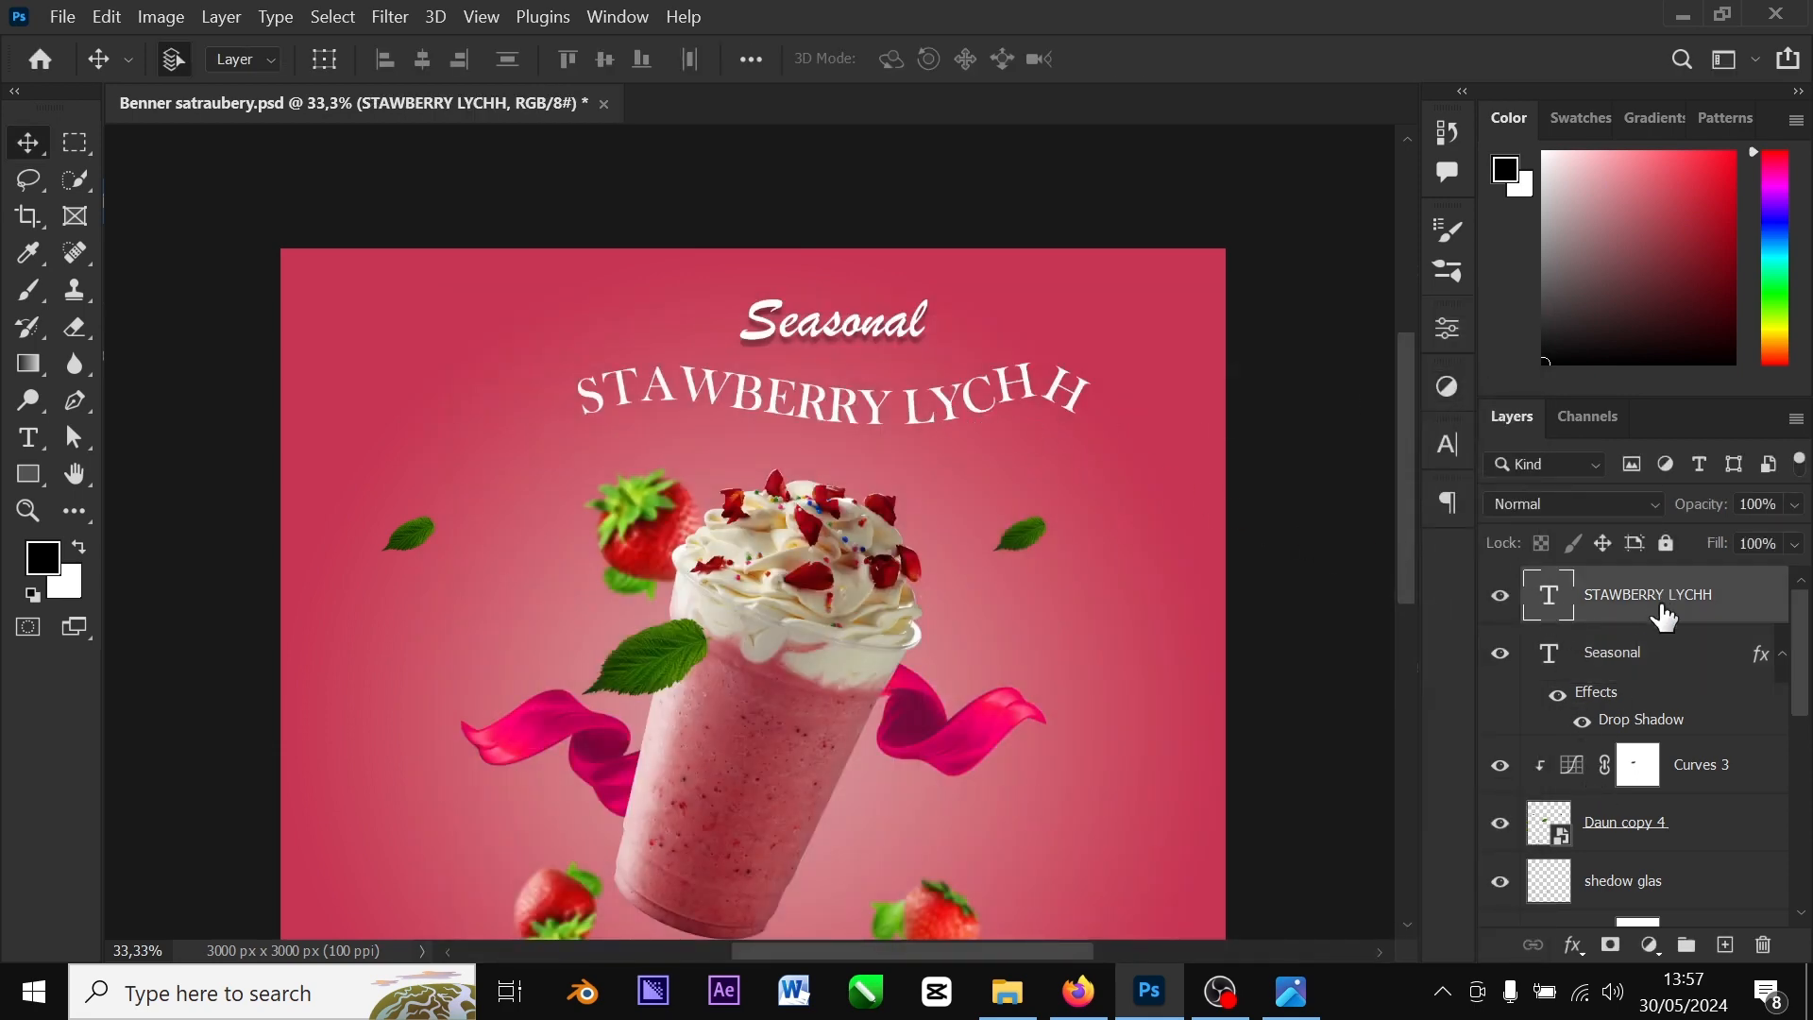
pyautogui.click(1573, 945)
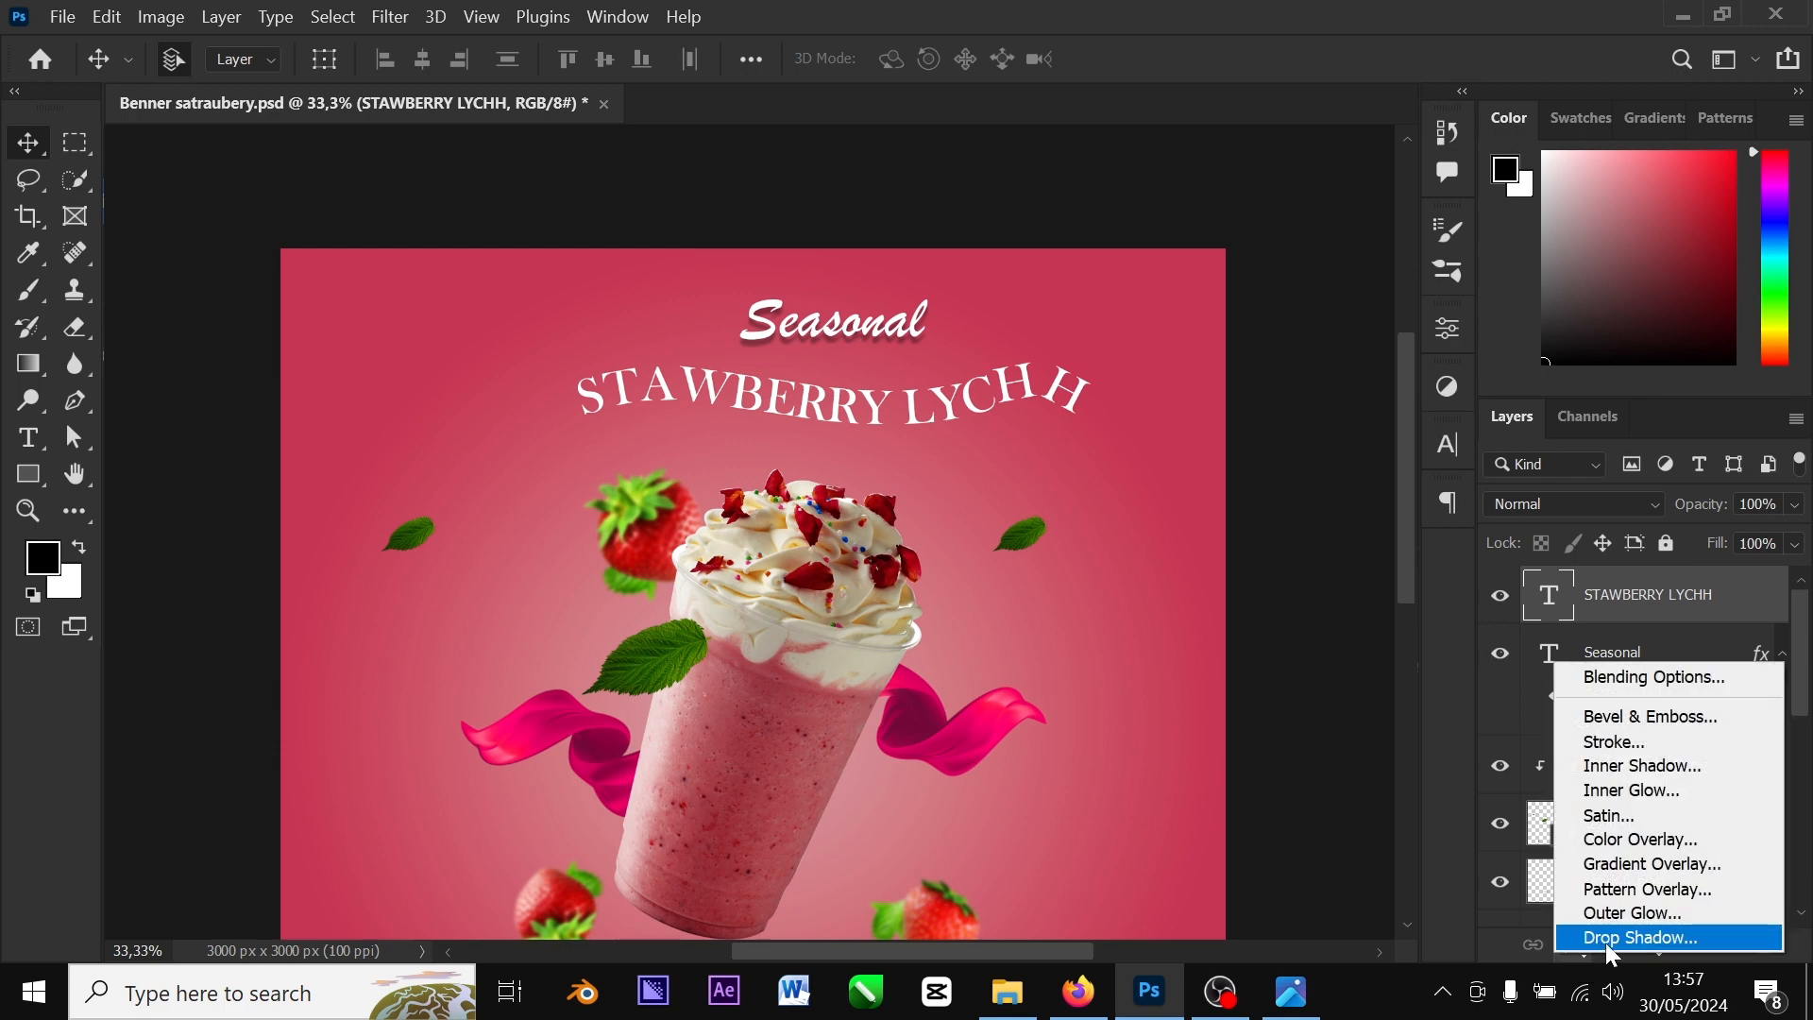
pyautogui.click(1606, 944)
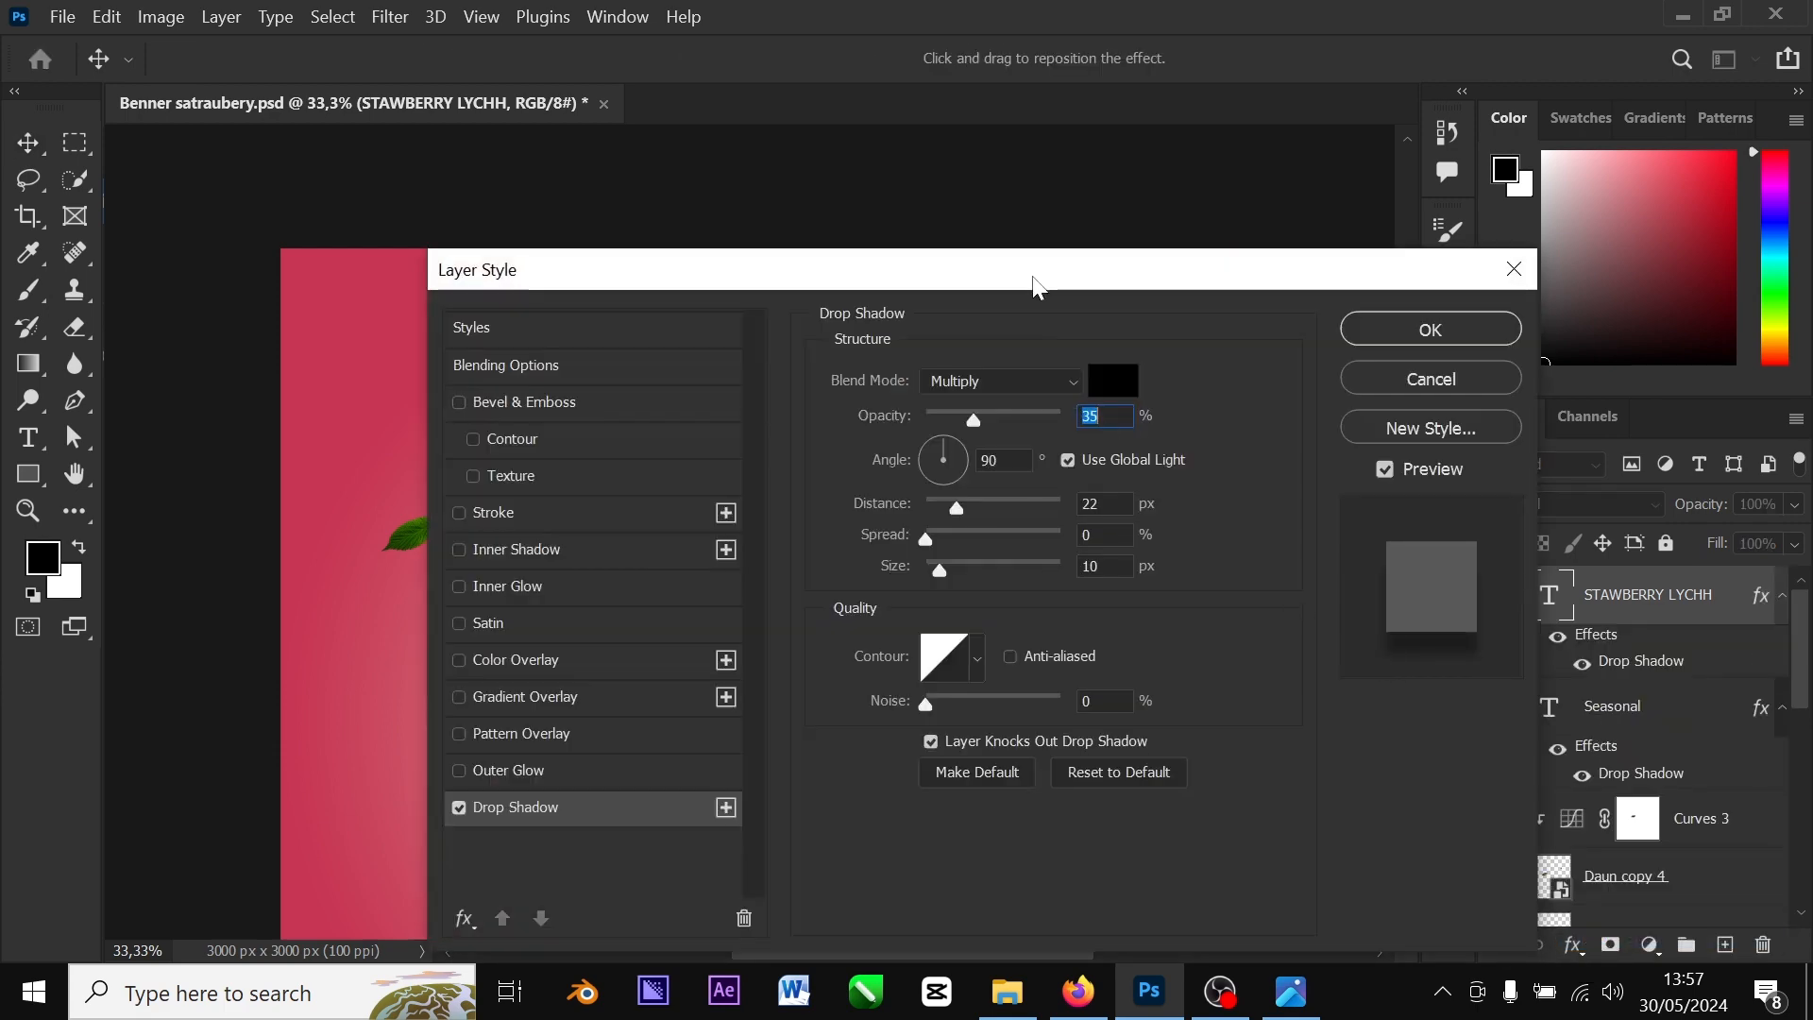
pyautogui.moveTo(1034, 277); pyautogui.dragTo(1626, 162)
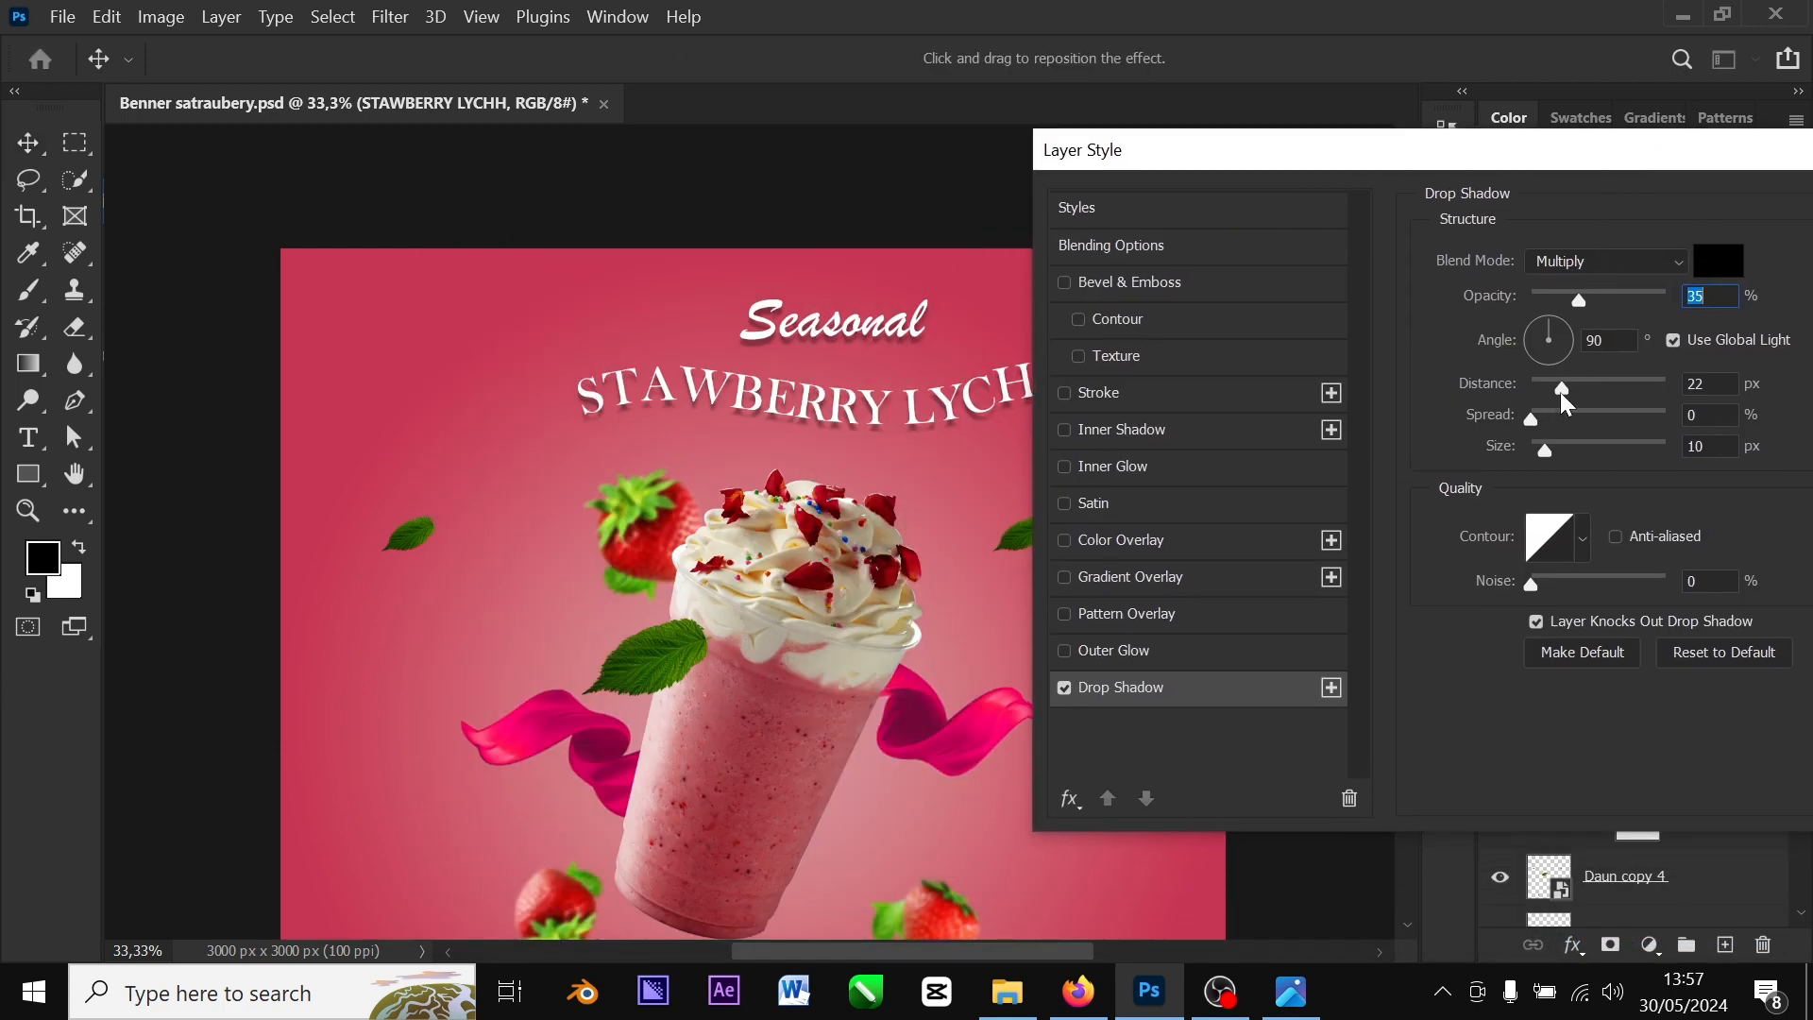
pyautogui.moveTo(1560, 391); pyautogui.dragTo(1545, 457)
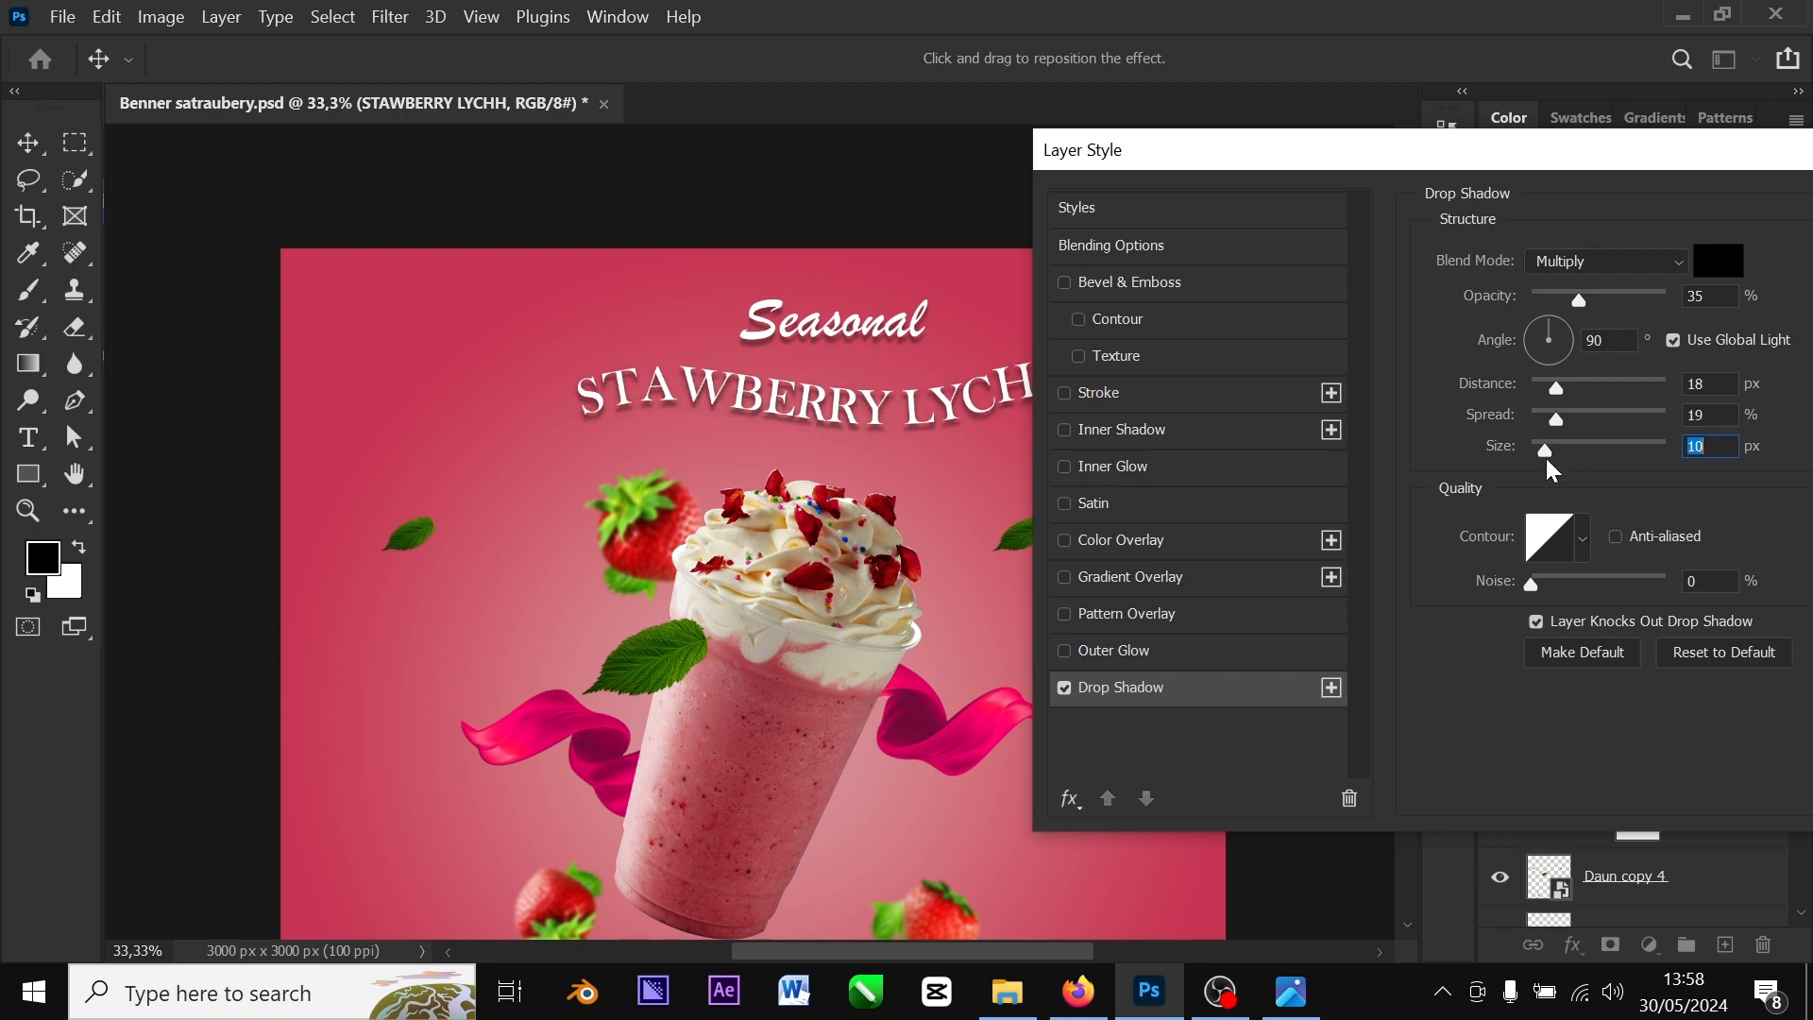
pyautogui.click(1554, 390)
pyautogui.moveTo(1555, 411); pyautogui.dragTo(1568, 412)
pyautogui.moveTo(1545, 162); pyautogui.dragTo(1073, 176)
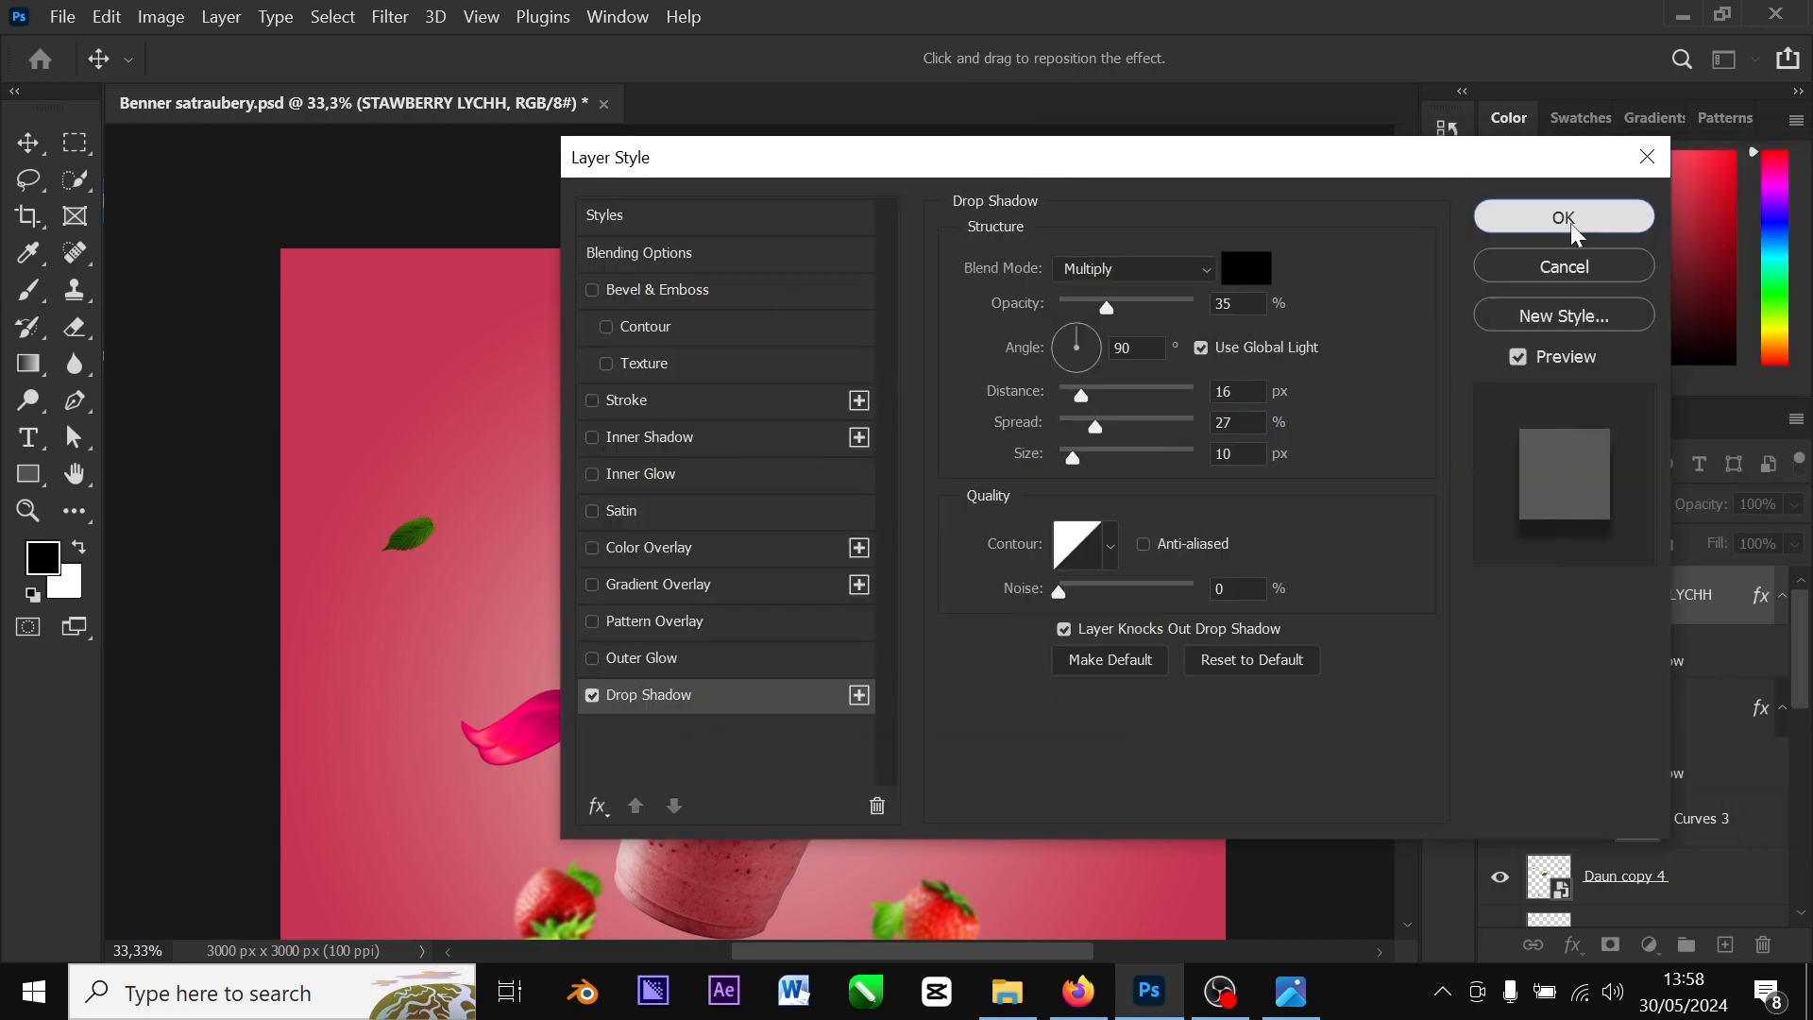
pyautogui.click(1560, 217)
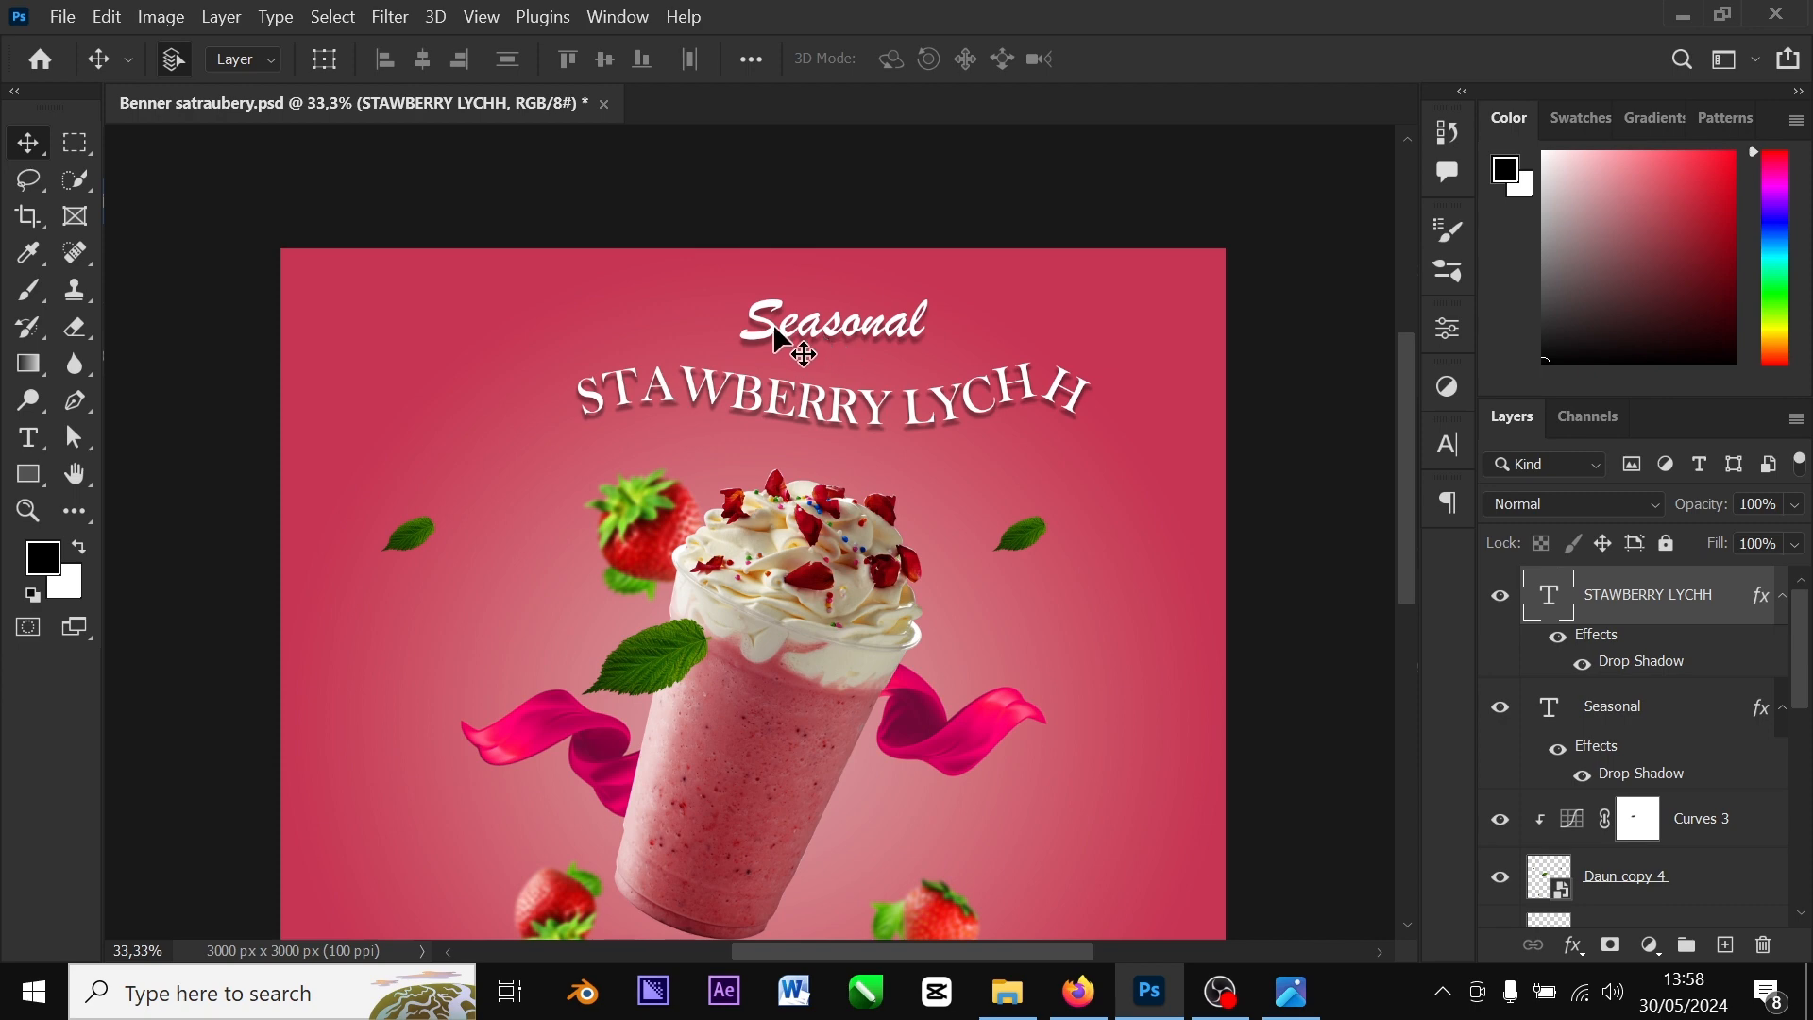
# Group the Seasonal and STAWBERRY LYCHH text layers and name the group "text"
pyautogui.click(802, 326)
pyautogui.keyDown('shift'); pyautogui.click(854, 427); pyautogui.keyUp('shift')
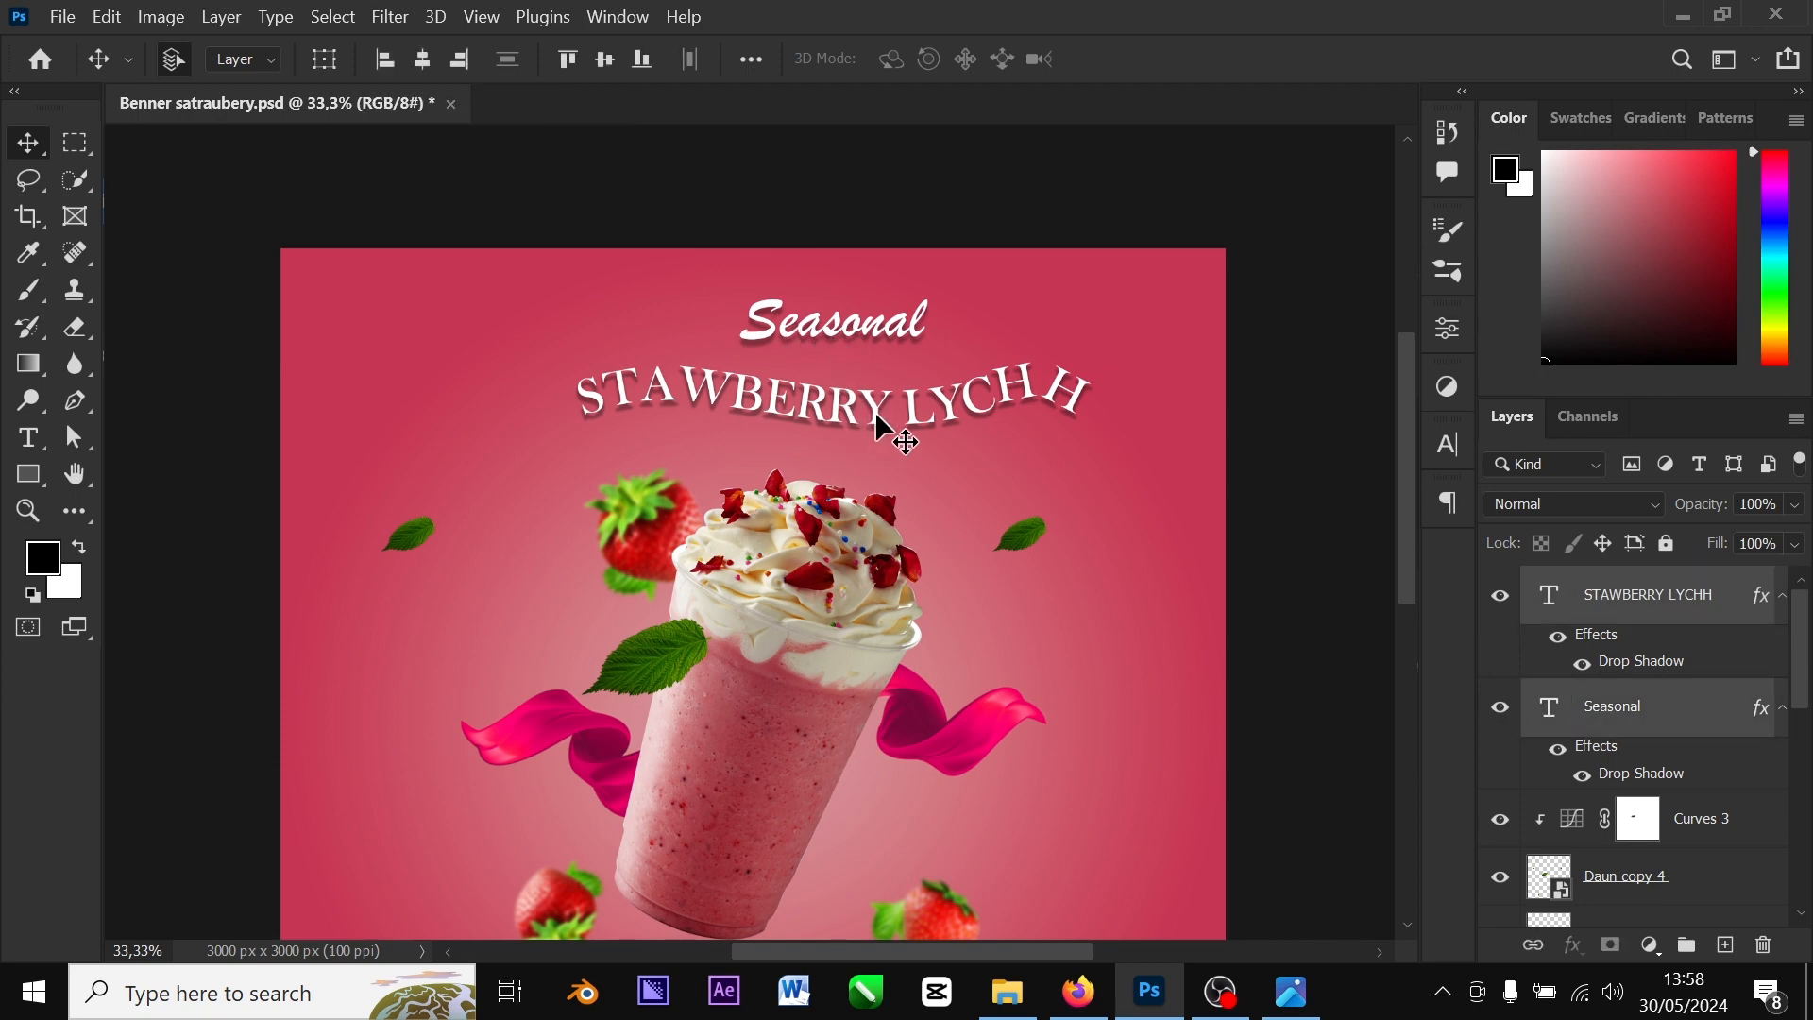
pyautogui.hotkey('ctrl', 'g')
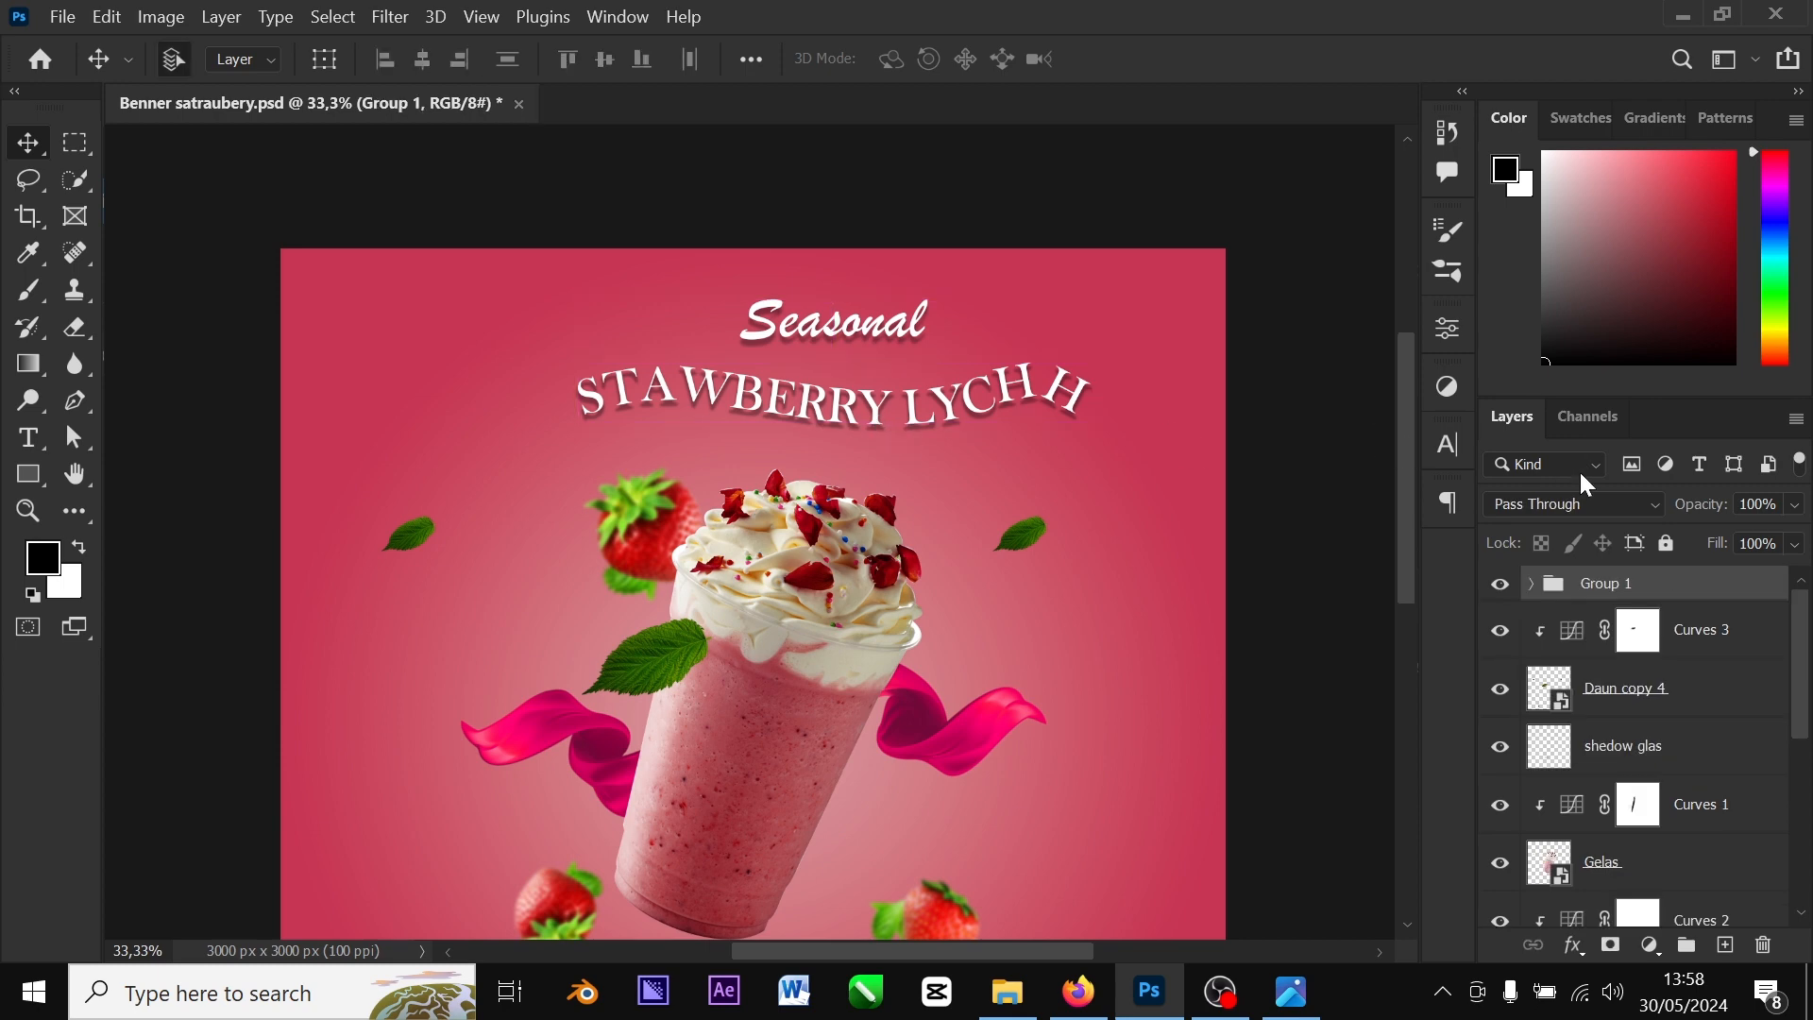
pyautogui.doubleClick(1606, 584)
pyautogui.write('text')
pyautogui.press('Return')
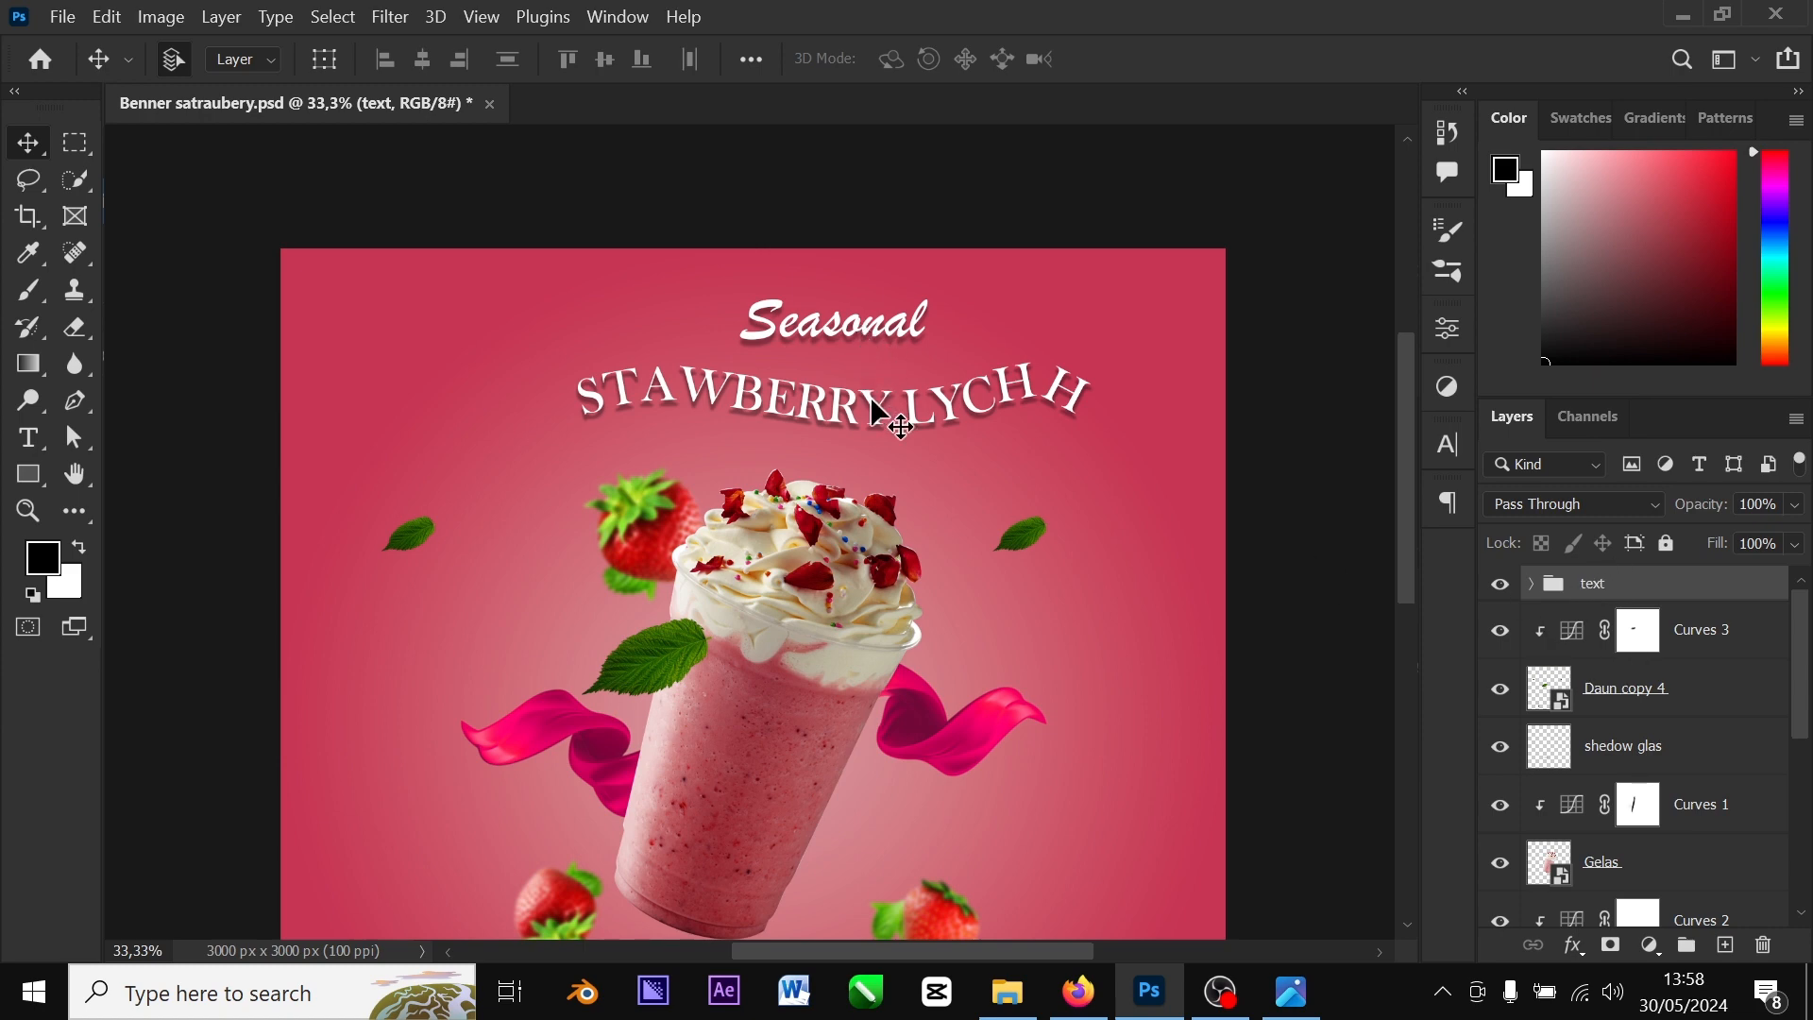
# Move the STAWBERRY LYCHH text slightly left
pyautogui.moveTo(869, 394); pyautogui.dragTo(858, 411)
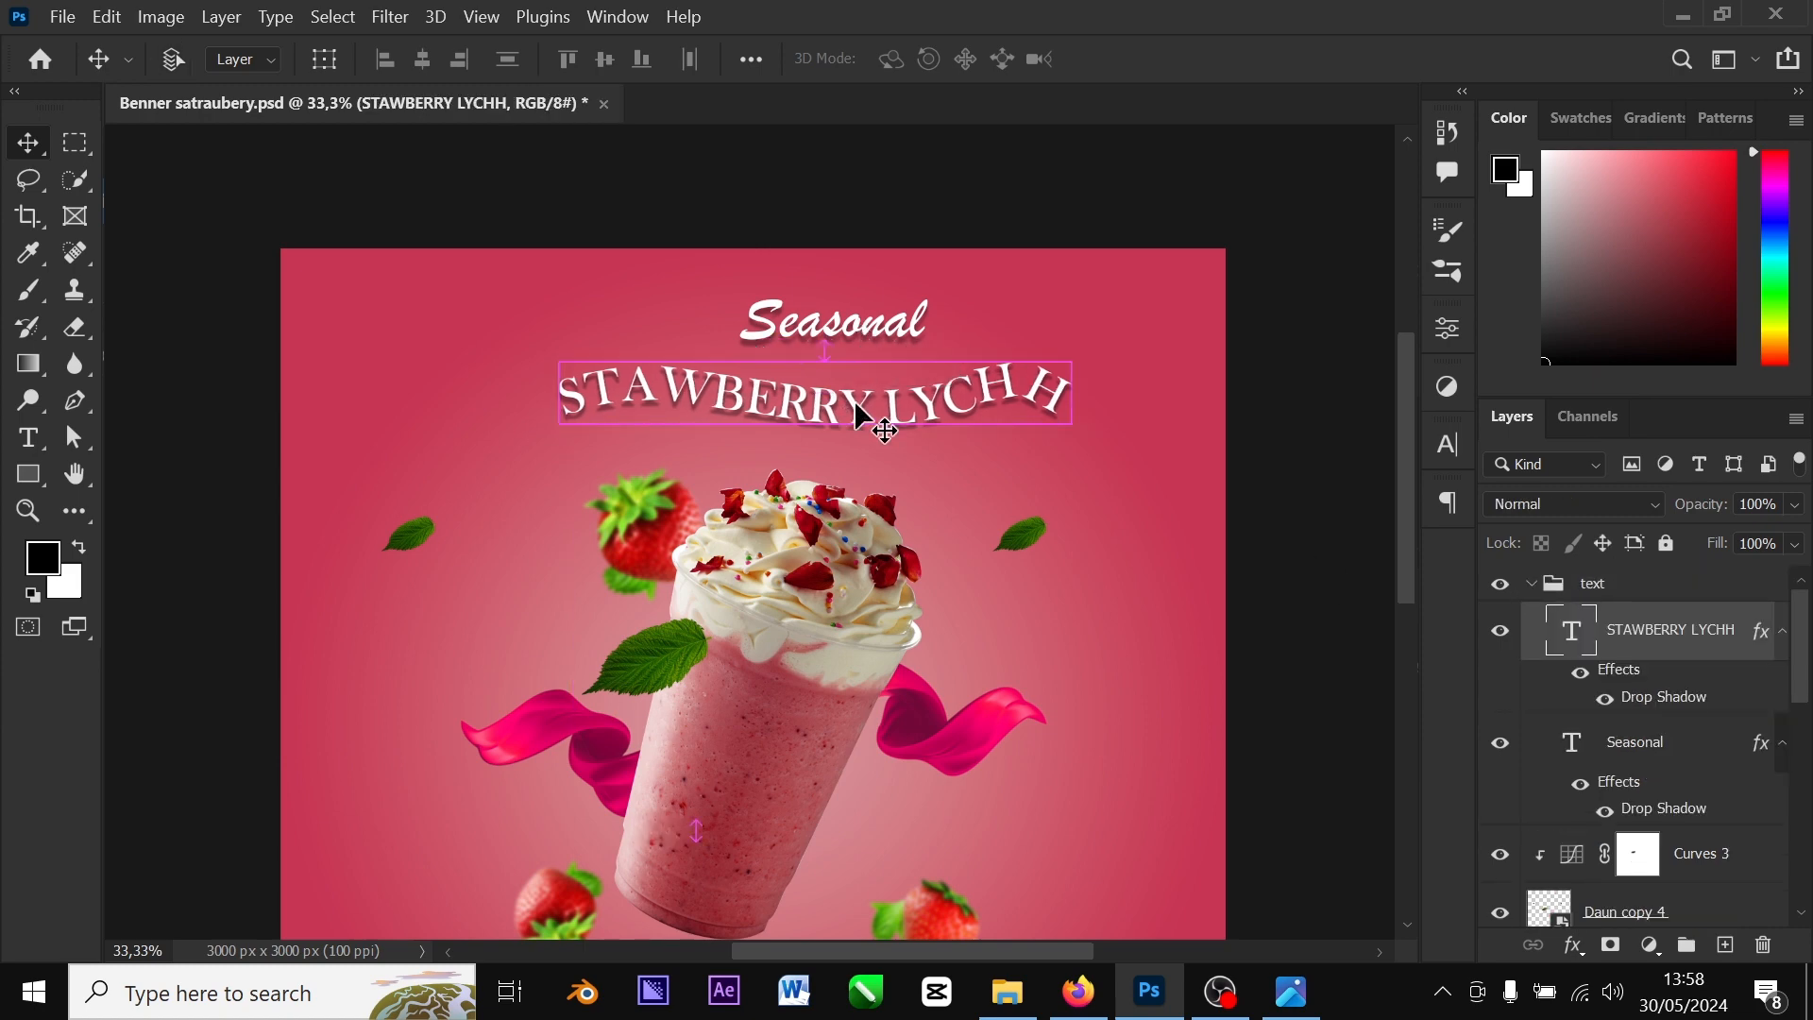
# Undo the last move of the STAWBERRY LYCHH text, and shift the Seasonal and STAWBERRY LYCHH texts left together, roughly centred on the poster
pyautogui.hotkey('ctrl', 'z')
pyautogui.click(878, 333)
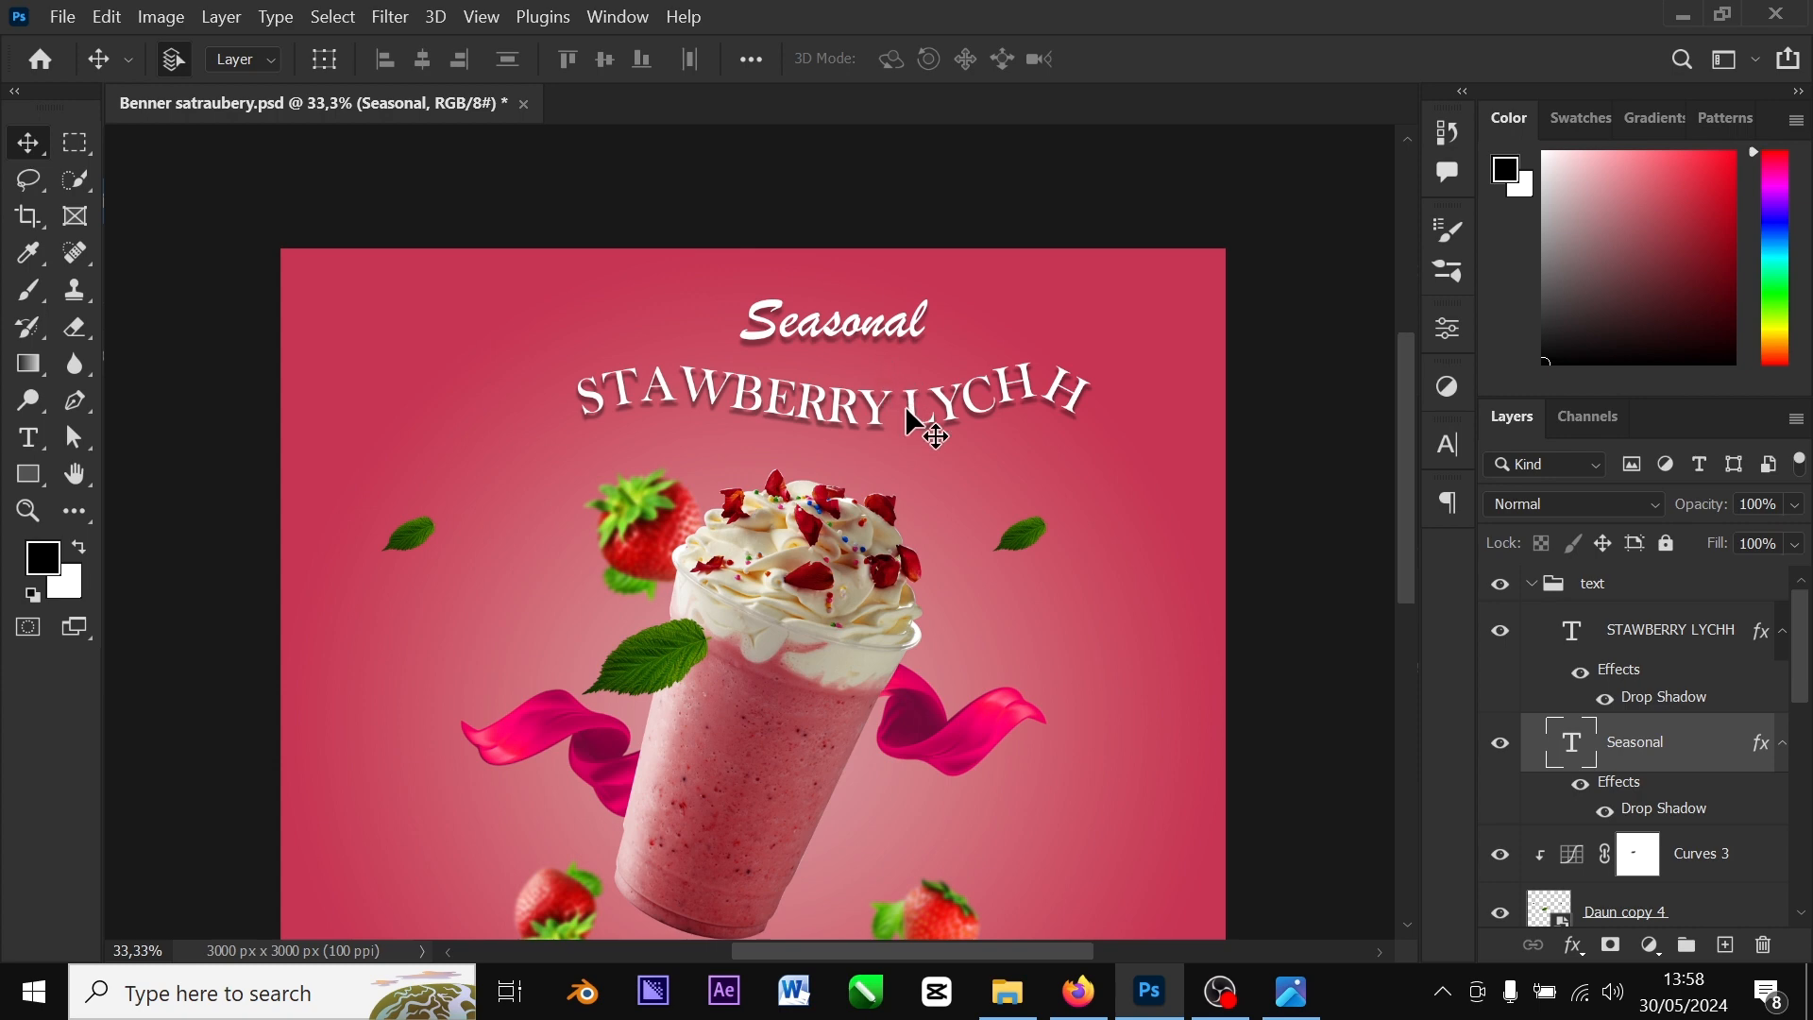
pyautogui.keyDown('shift'); pyautogui.click(918, 428); pyautogui.keyUp('shift')
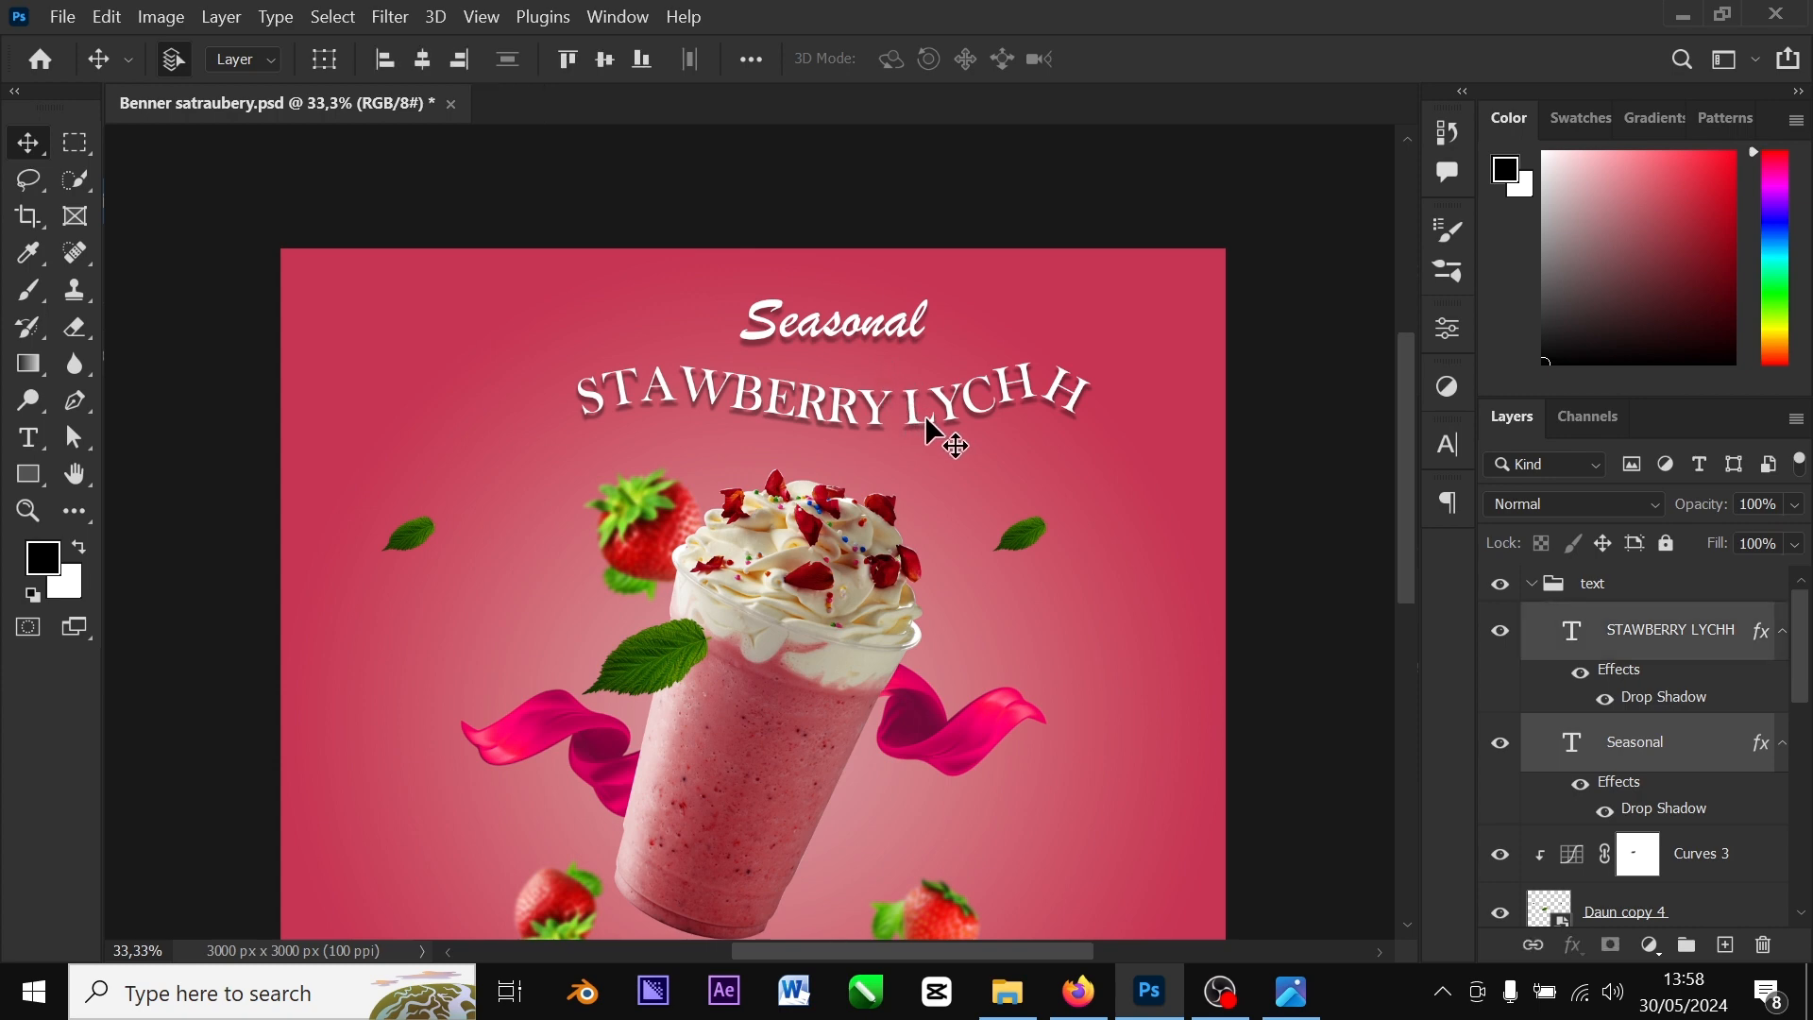
pyautogui.moveTo(929, 422); pyautogui.dragTo(869, 437)
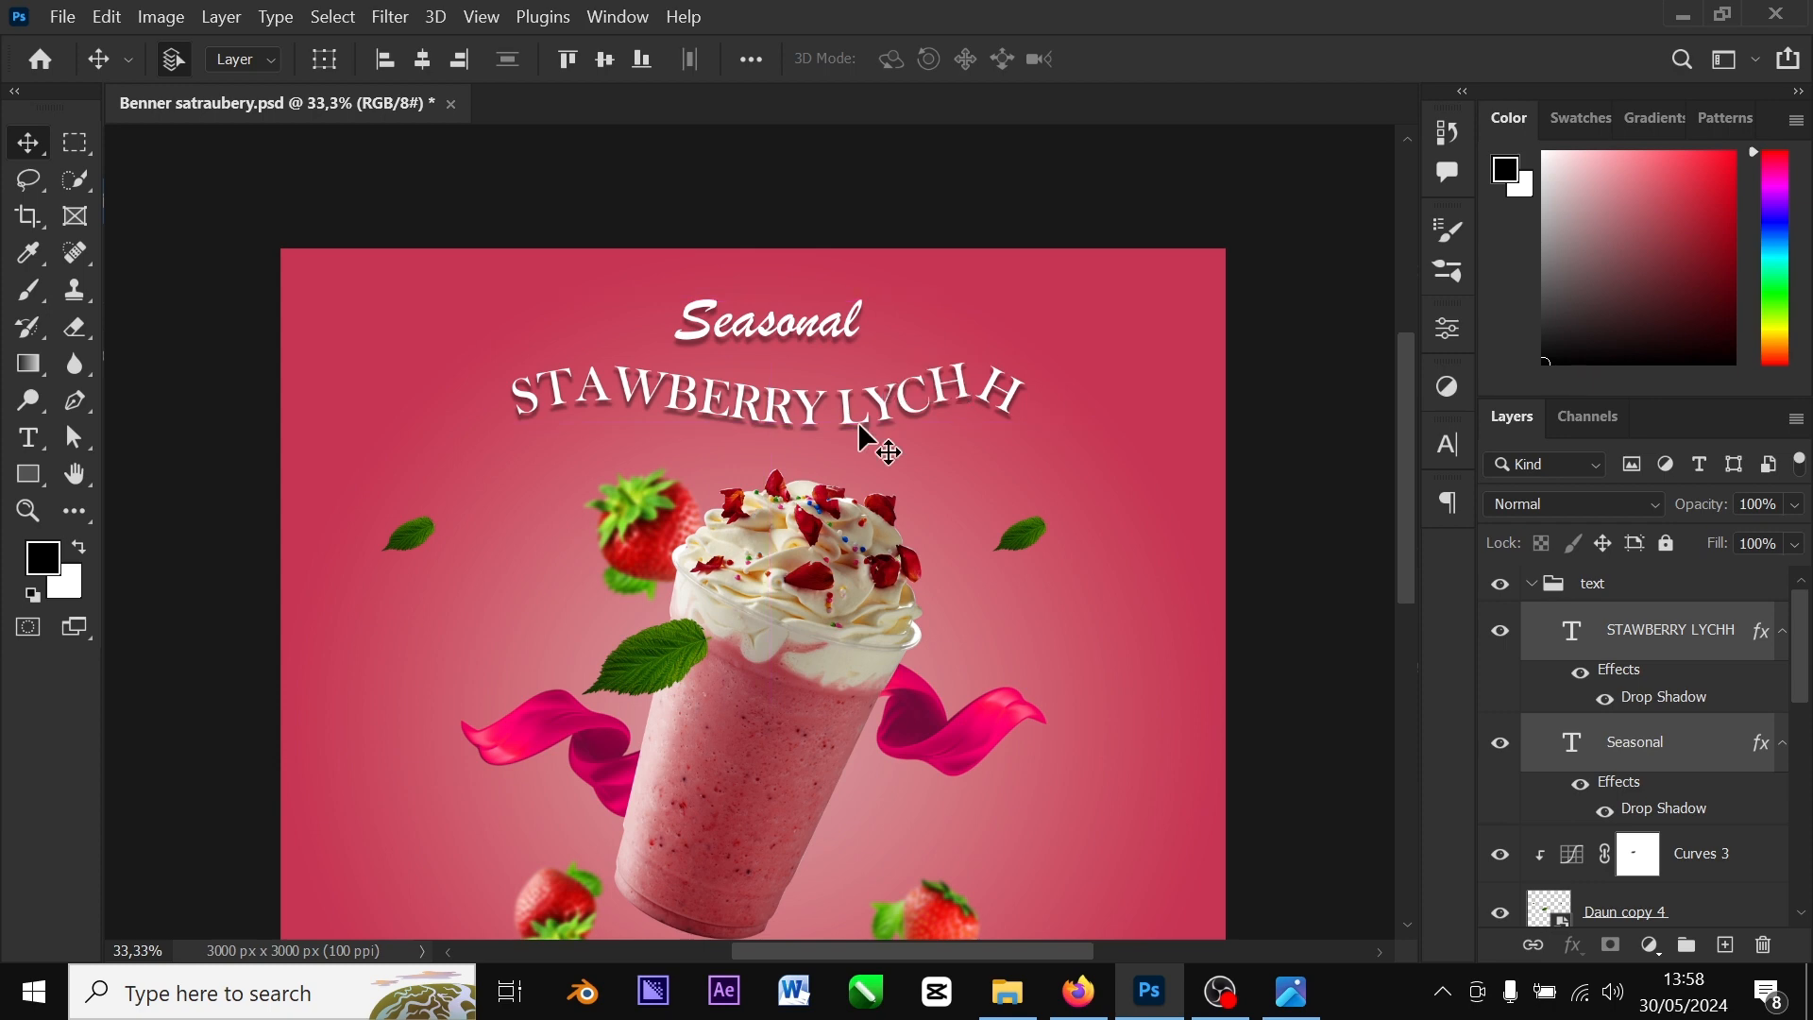
pyautogui.click(926, 193)
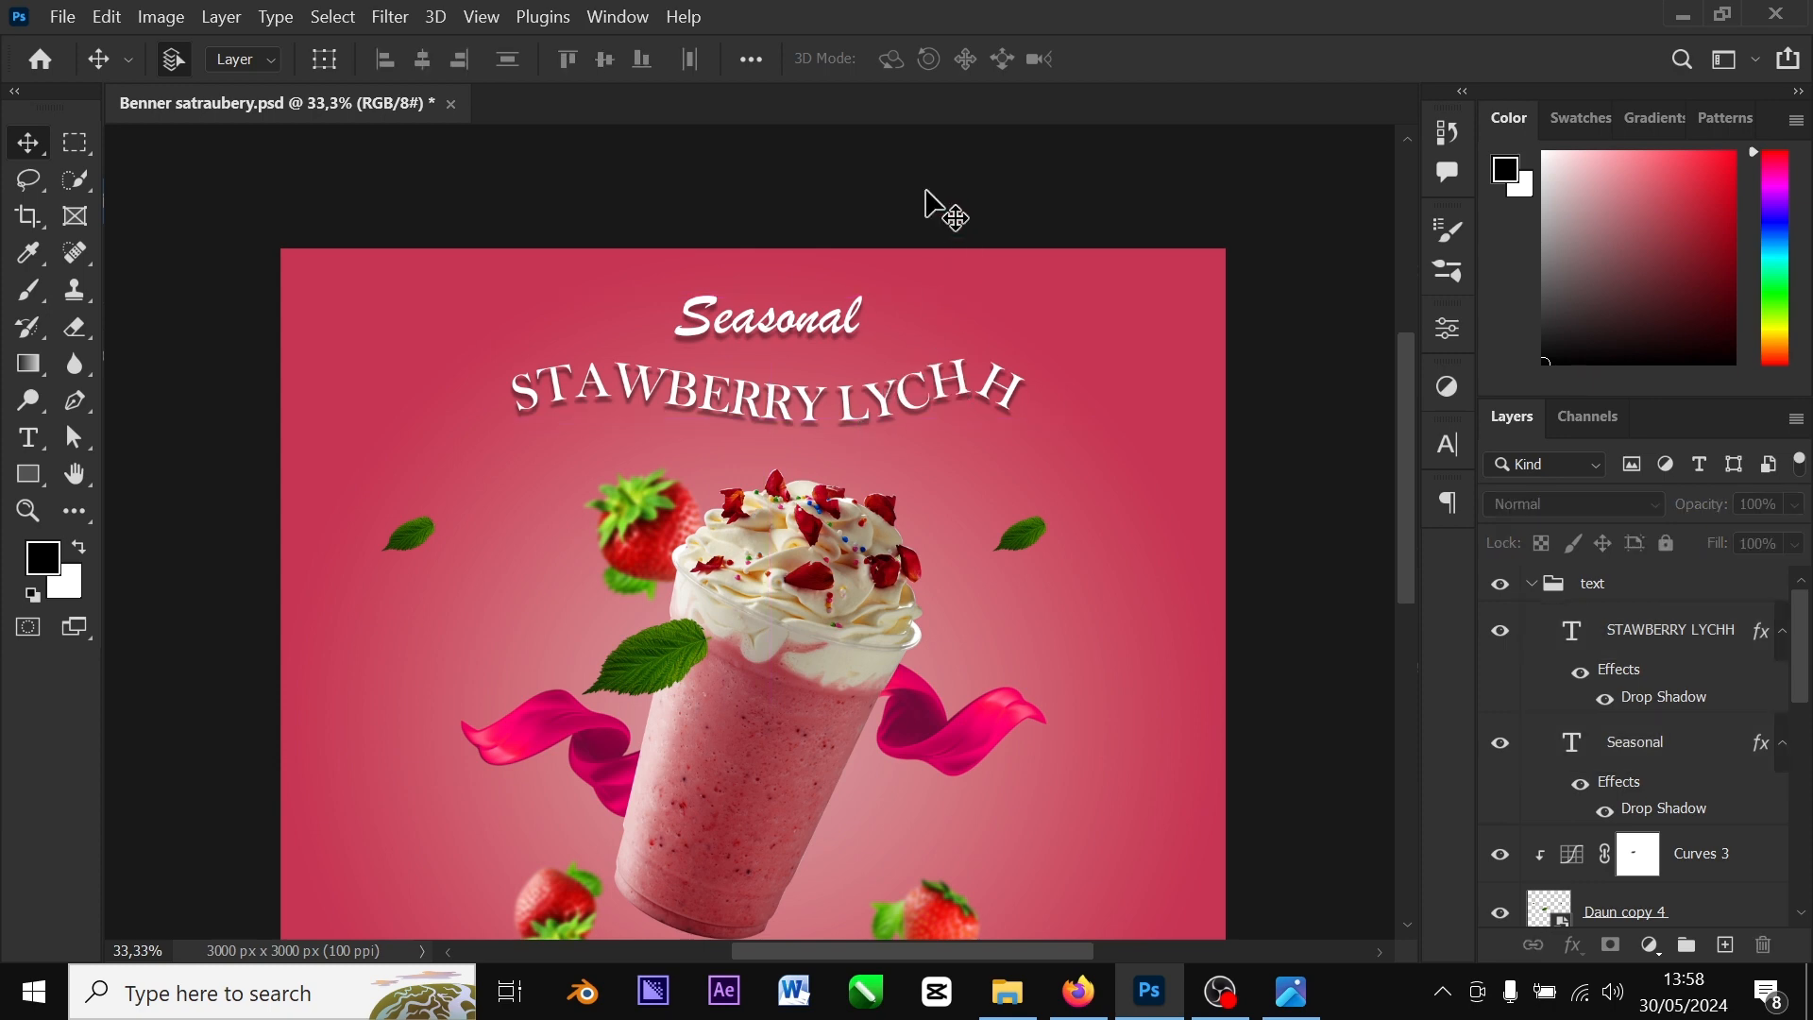
pyautogui.press('h')
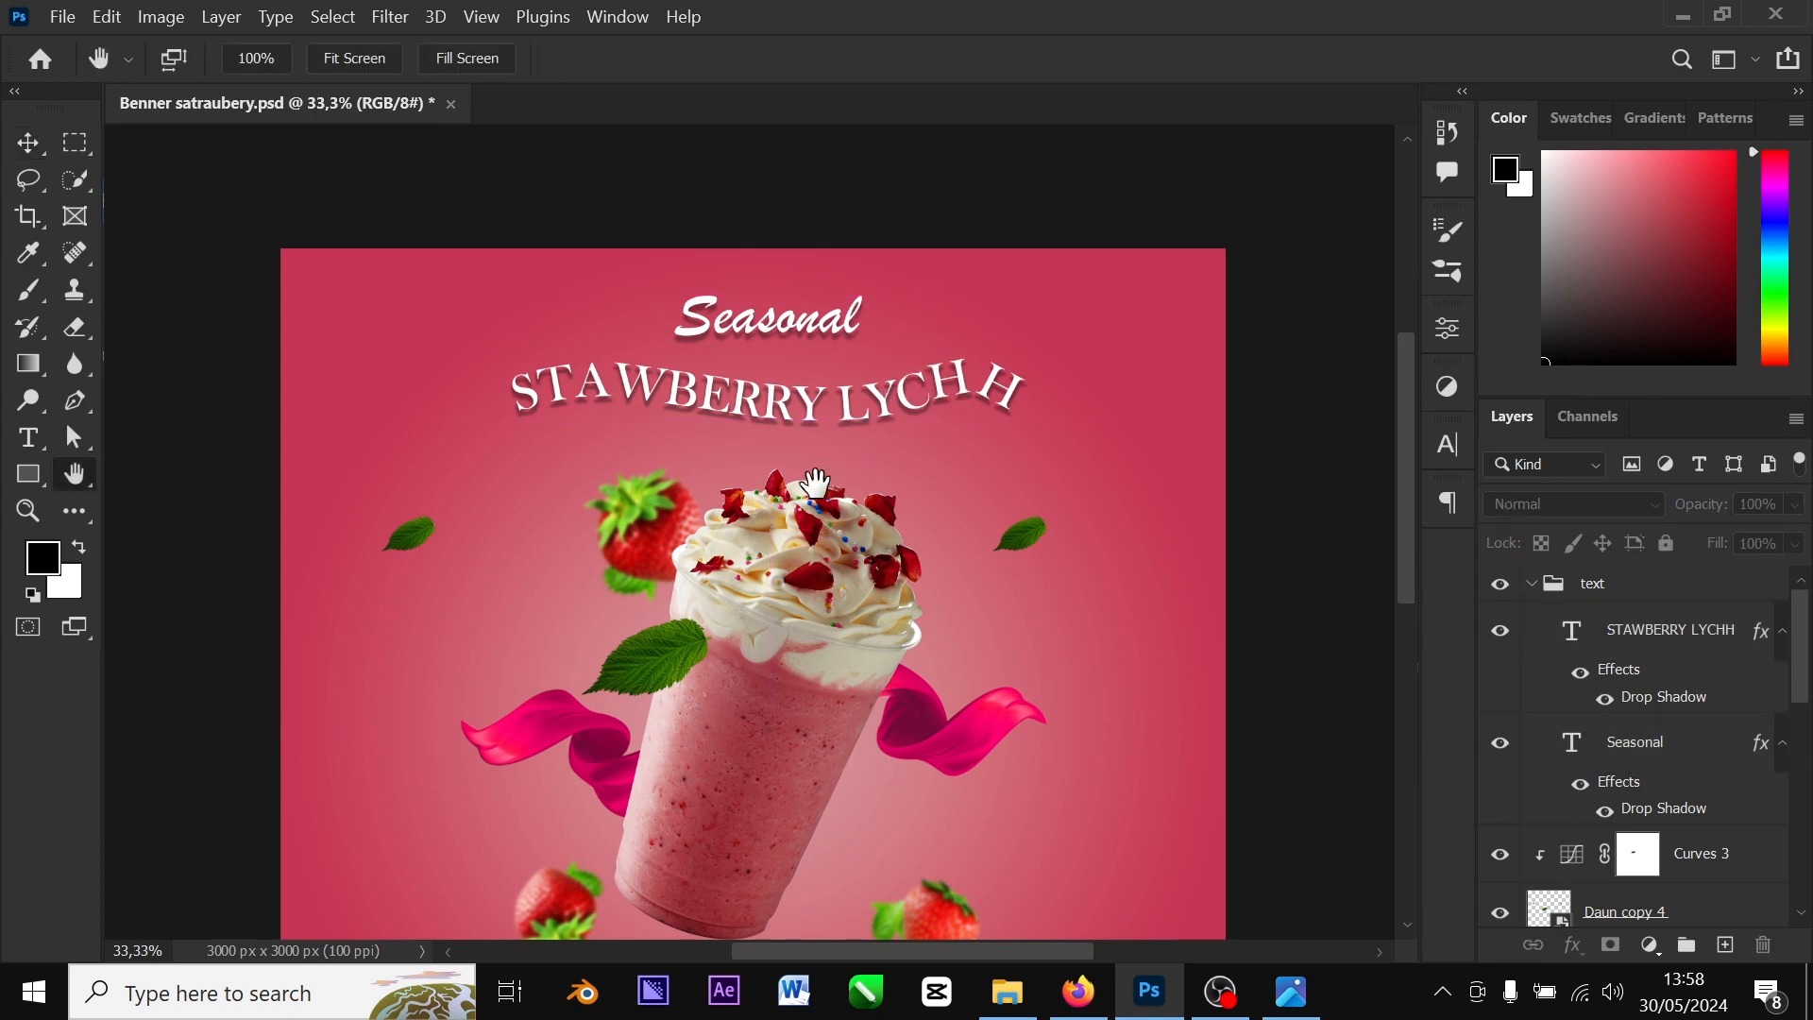
pyautogui.scroll(-2, 812, 411)
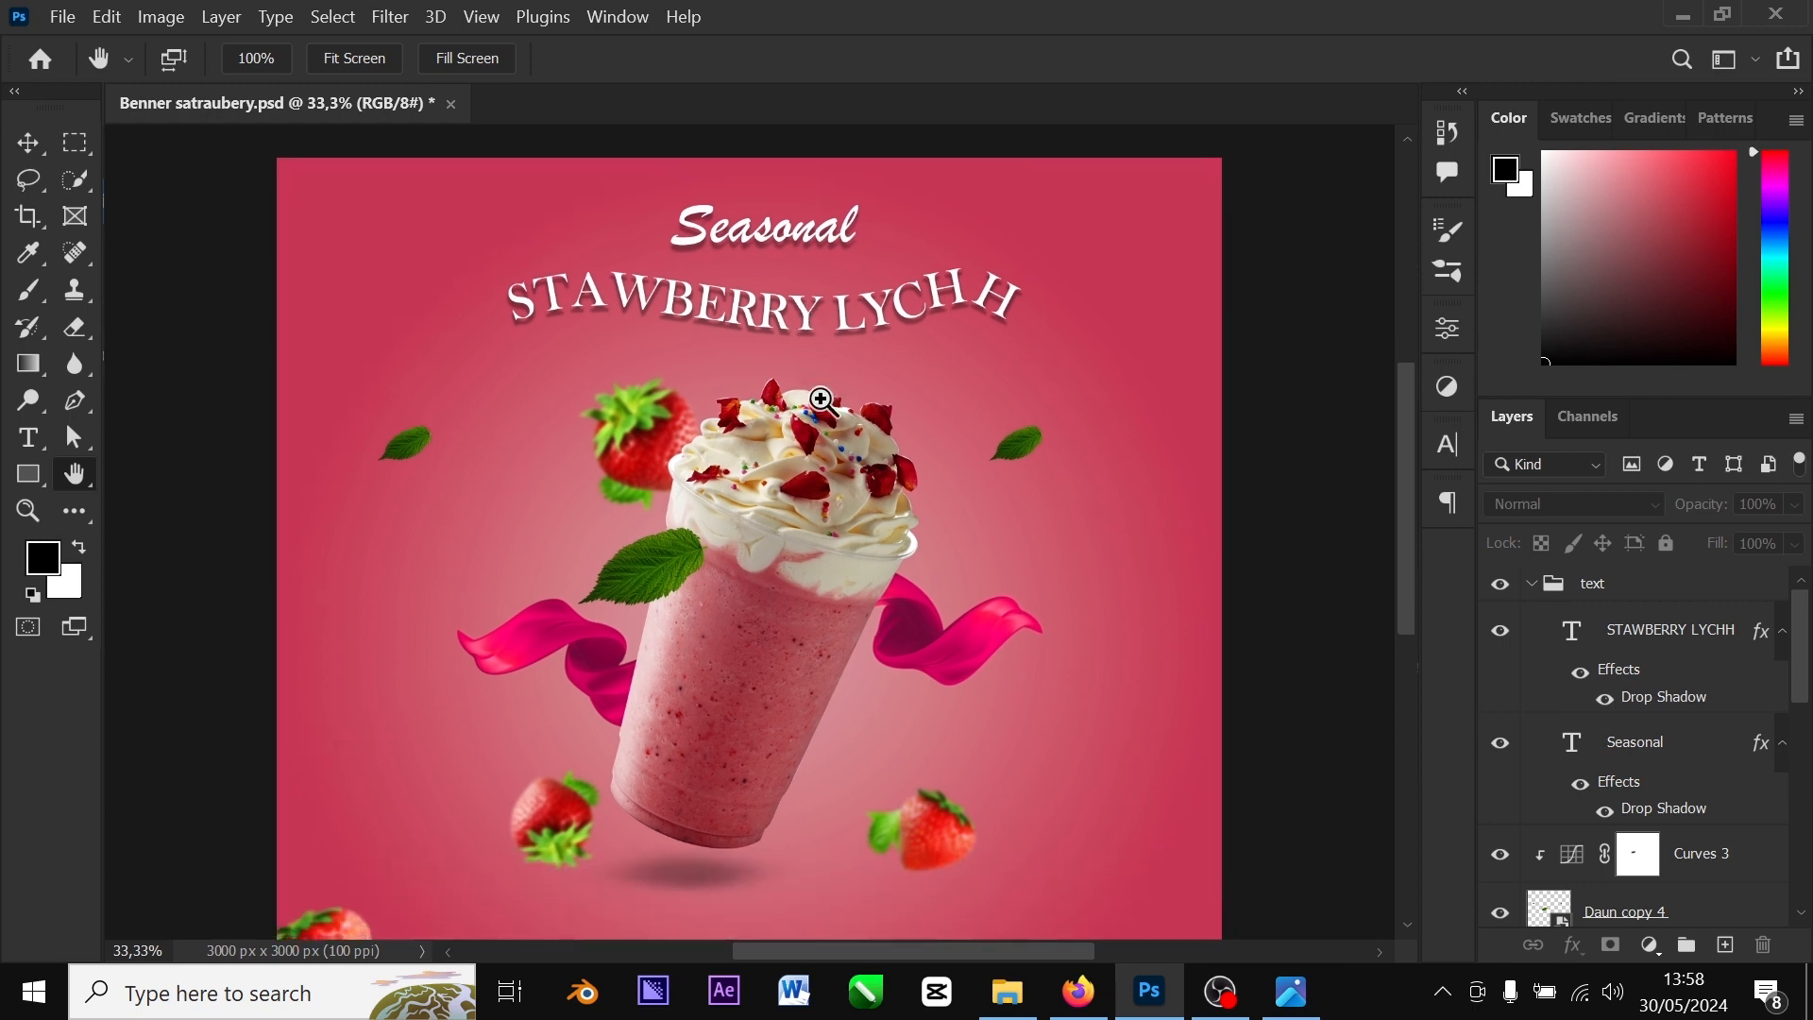
pyautogui.scroll(-1, 821, 400)
pyautogui.moveTo(826, 557); pyautogui.dragTo(846, 511)
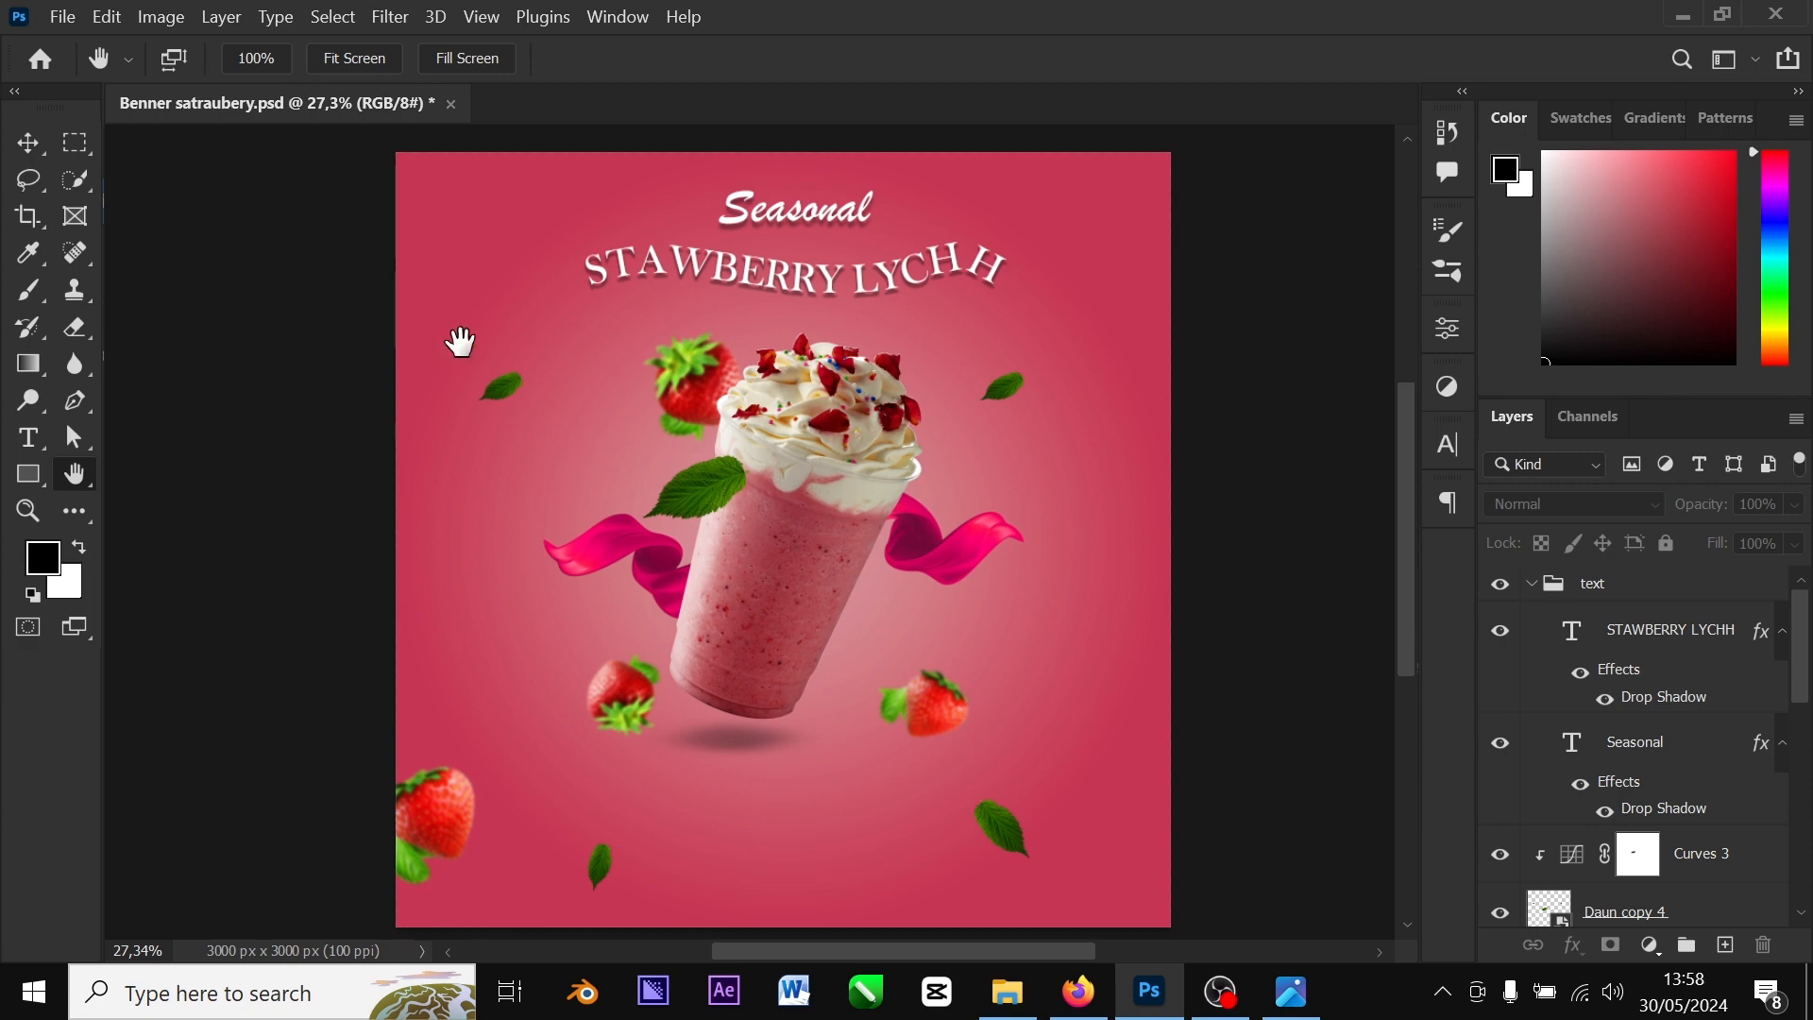
pyautogui.click(27, 143)
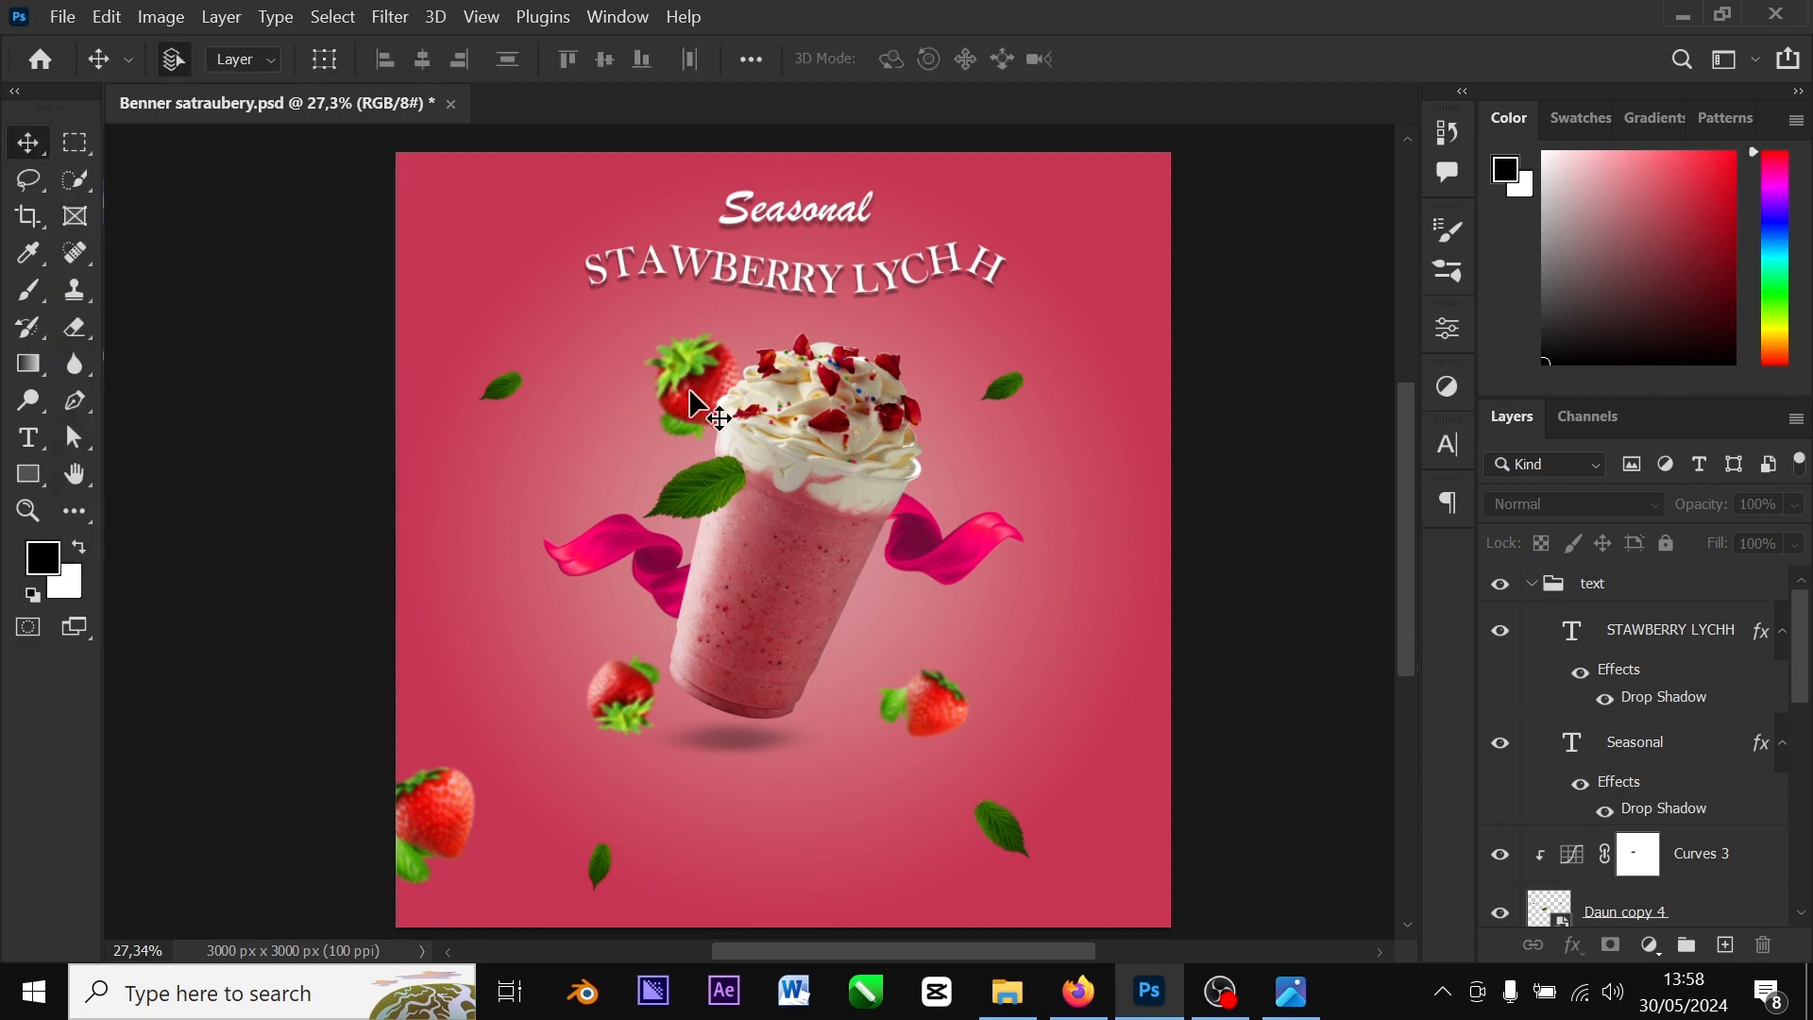